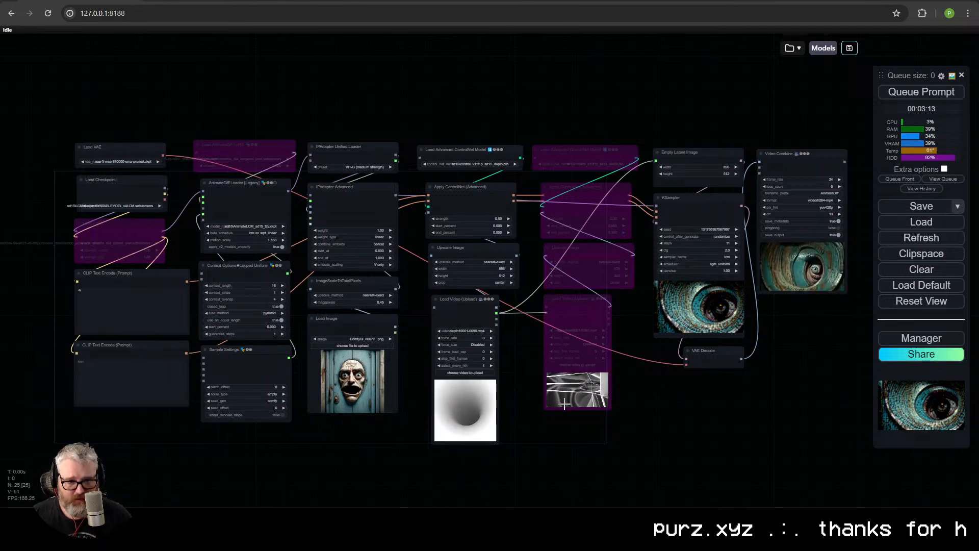
Examine the depth video preview in the Load Video node and the generated animation in the Video Combine node
scroll(780, 270, up, 4)
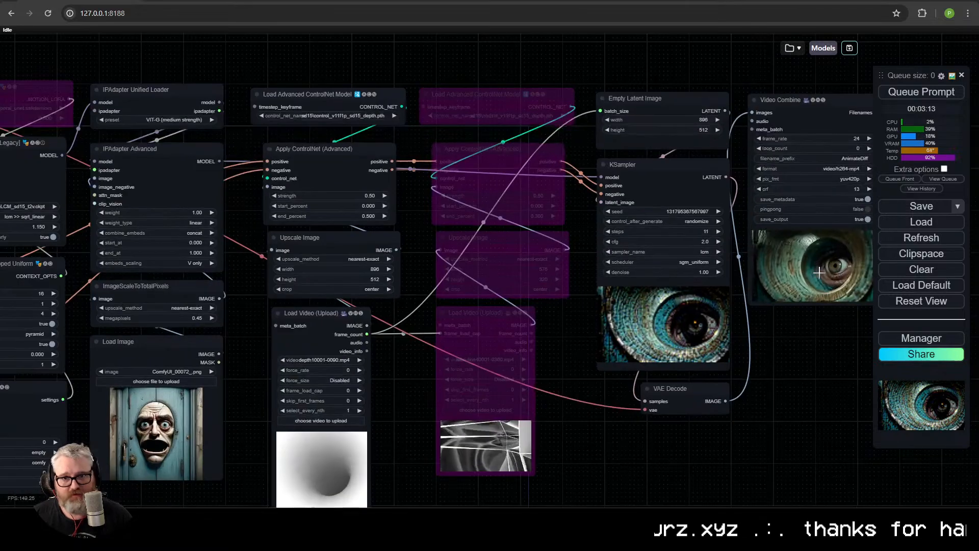
scroll(460, 429, up, 5)
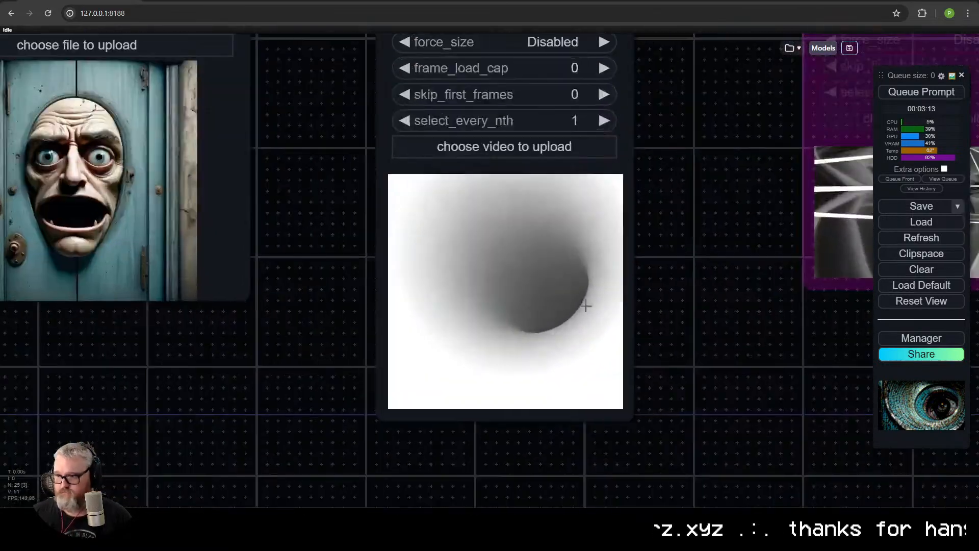
scroll(586, 306, up, 5)
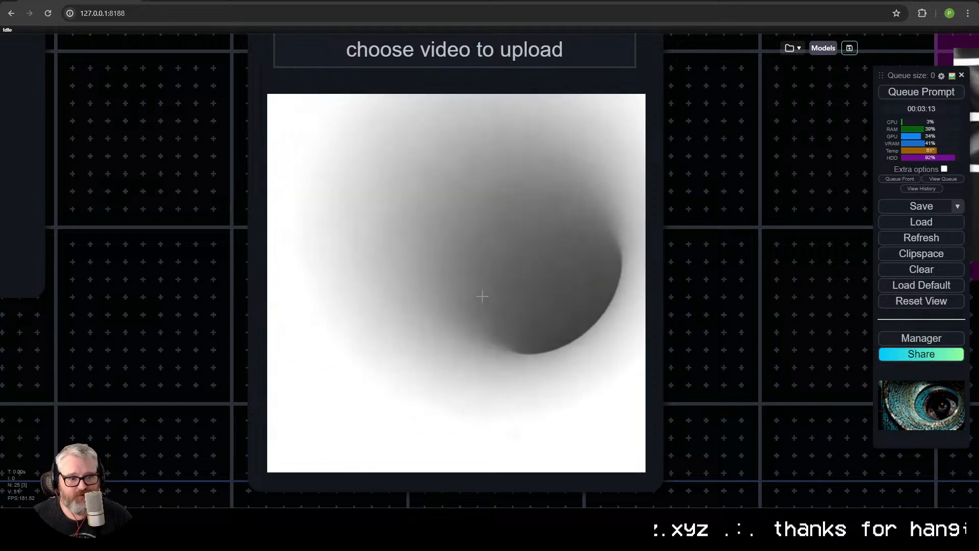
scroll(481, 324, down, 3)
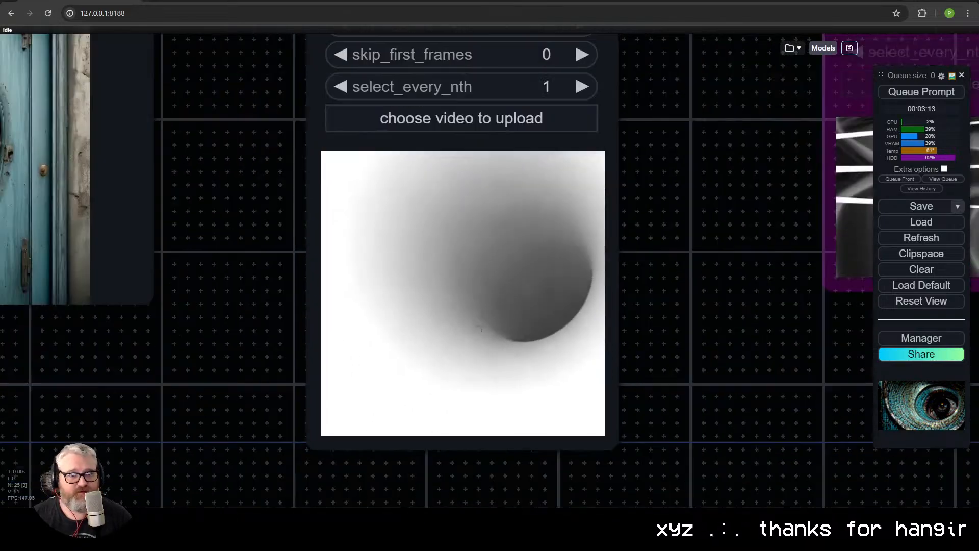
scroll(481, 327, down, 11)
drag(554, 306, 314, 382)
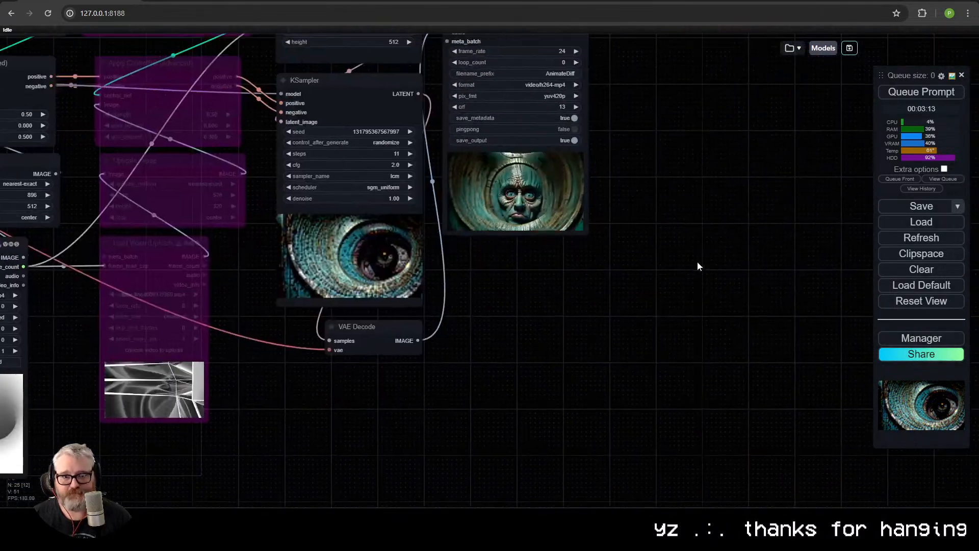
scroll(679, 246, up, 10)
drag(663, 248, 821, 415)
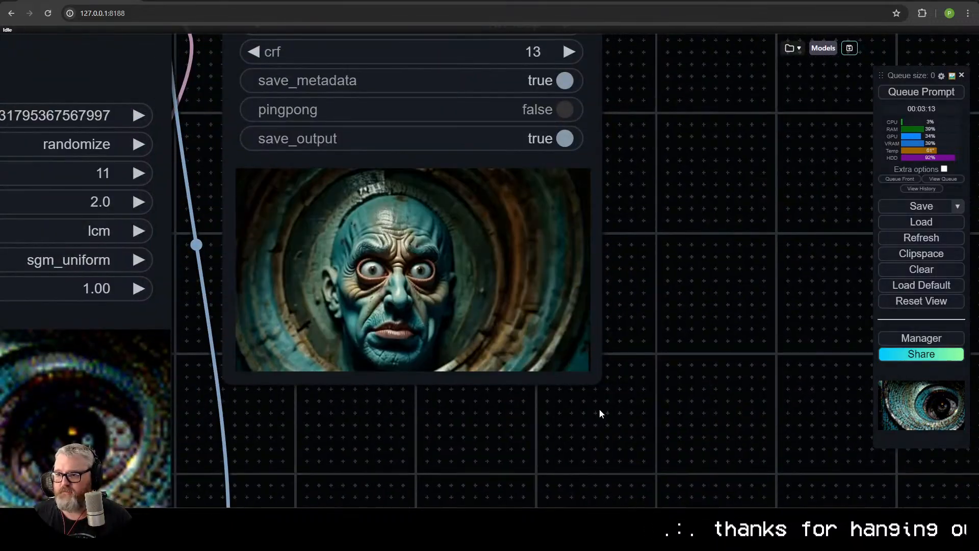
scroll(402, 383, down, 11)
drag(399, 388, 609, 241)
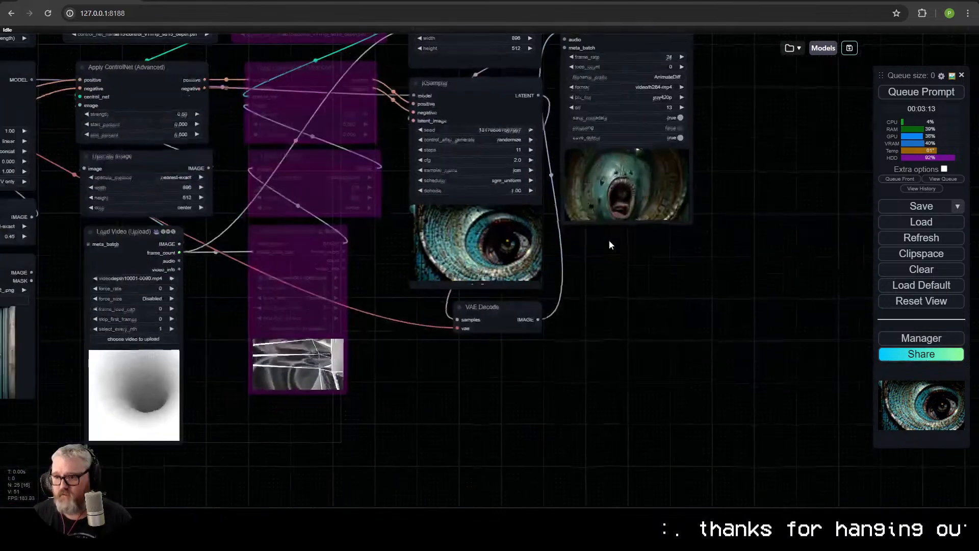
Place the depth Load Video node beside the Video Combine node and compare the two video previews
drag(131, 253, 748, 29)
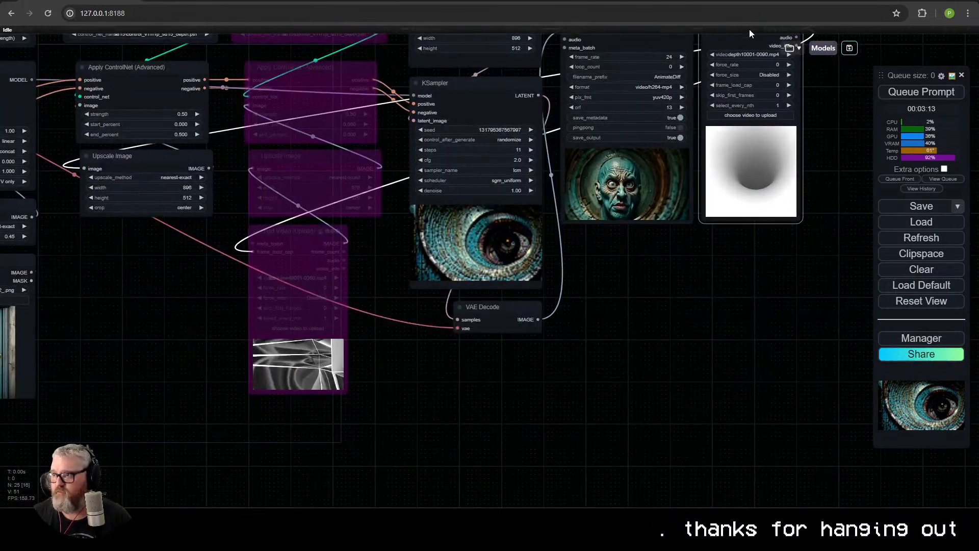
right_click(750, 32)
click(756, 83)
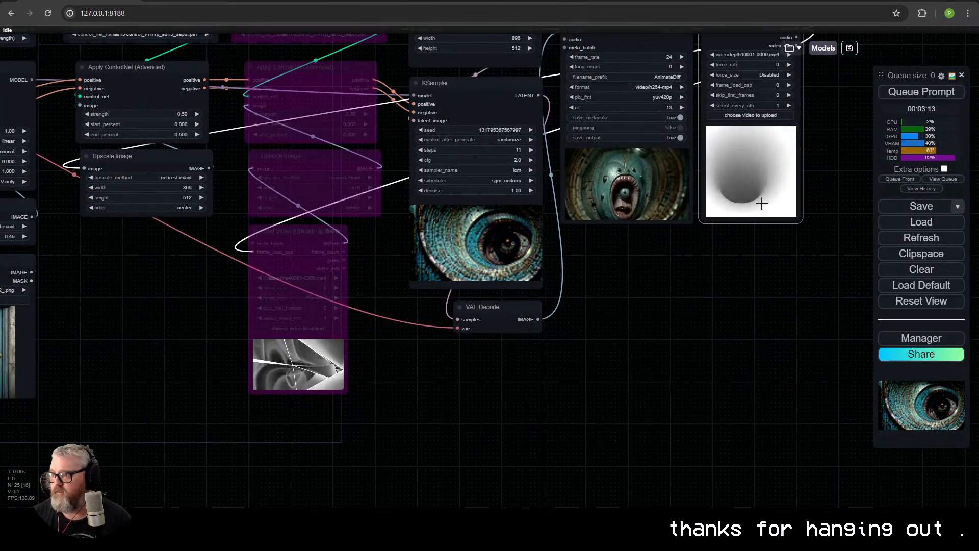
scroll(754, 202, up, 10)
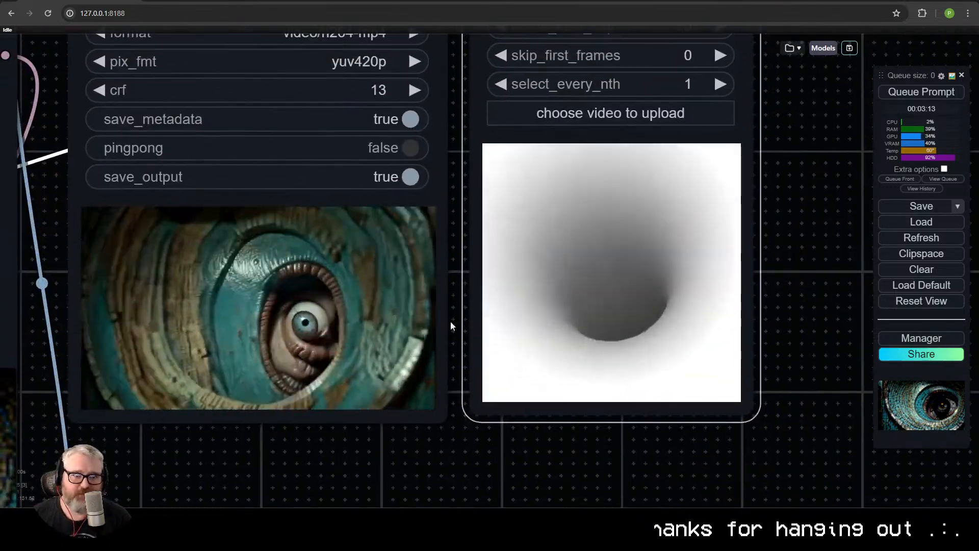
scroll(437, 291, down, 12)
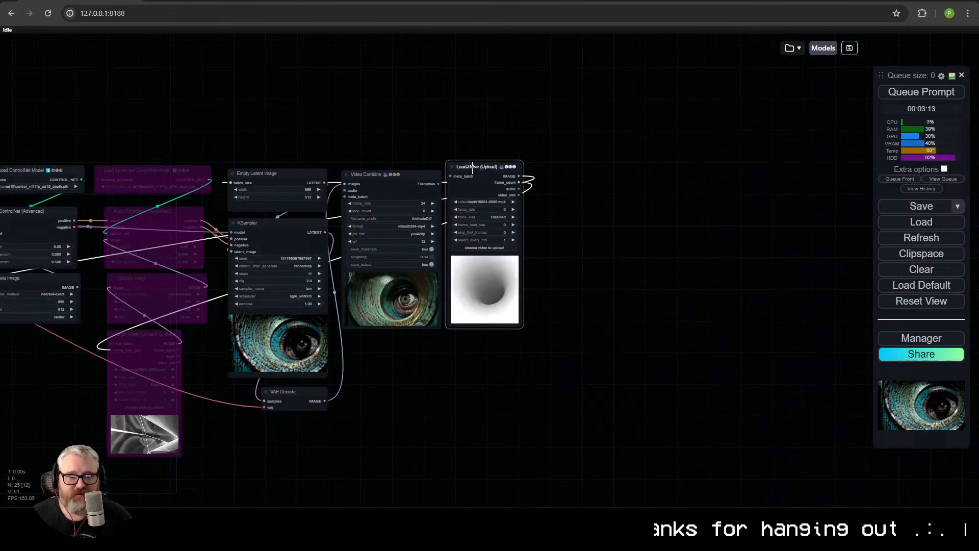
Move the depth Load Video node back below the Upscale Image node and widen it to match the column
drag(472, 167, 19, 338)
drag(45, 329, 255, 279)
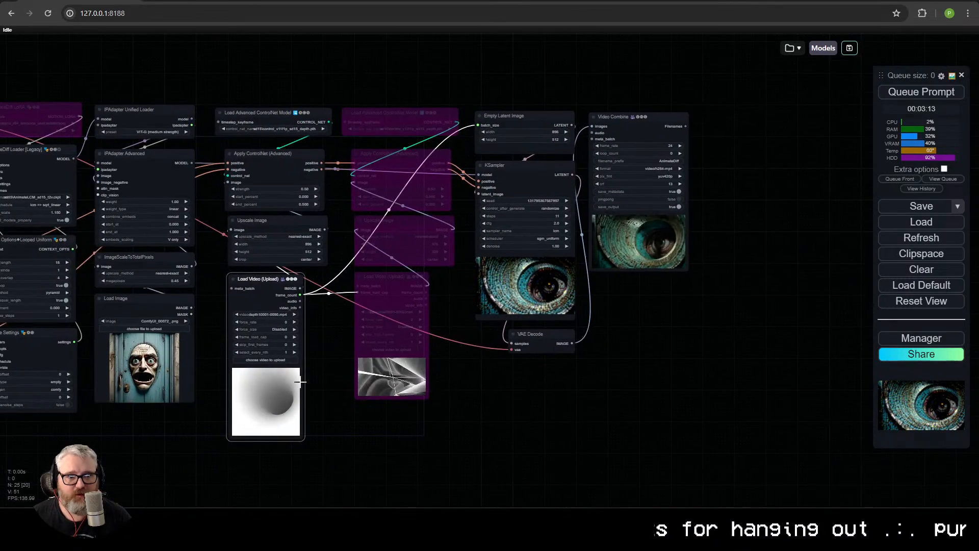
drag(304, 438, 325, 441)
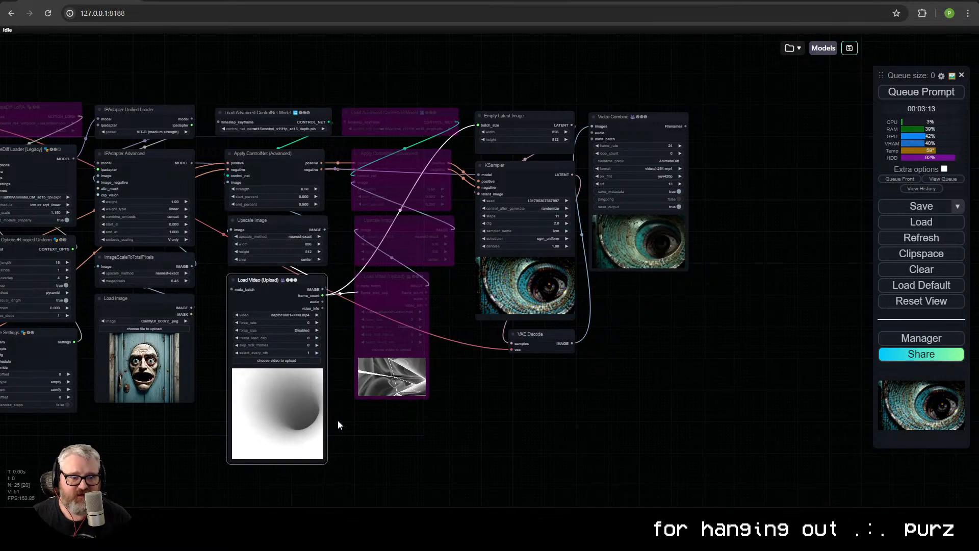
drag(493, 366, 663, 390)
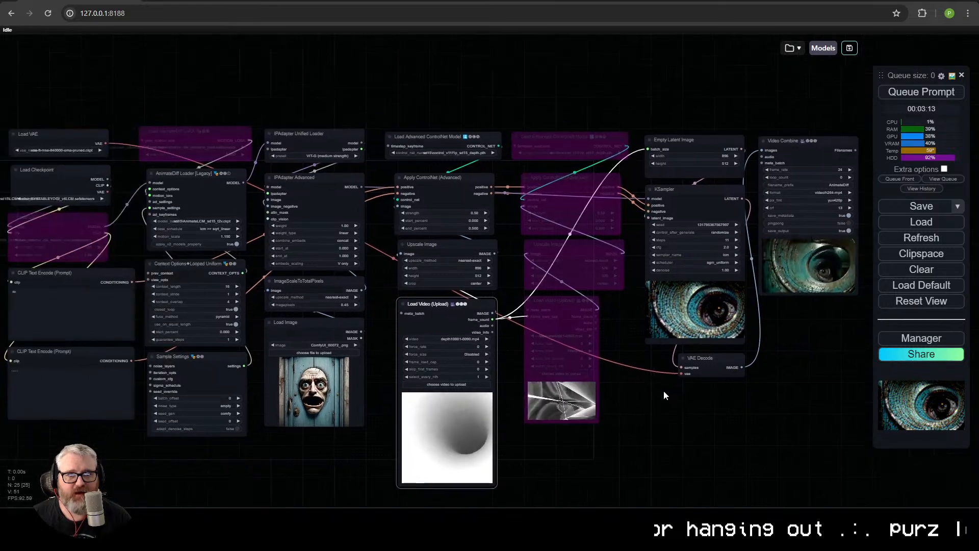
scroll(459, 332, down, 3)
scroll(458, 331, up, 2)
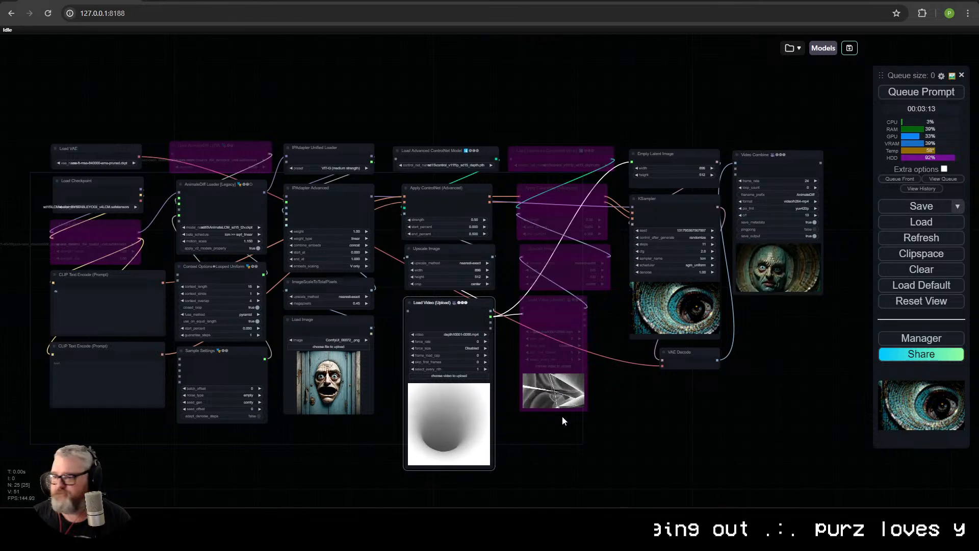
click(620, 463)
Switch to the polygon tunnel project in Blender and start a new file with the default cube scene
mouse_move(110, 518)
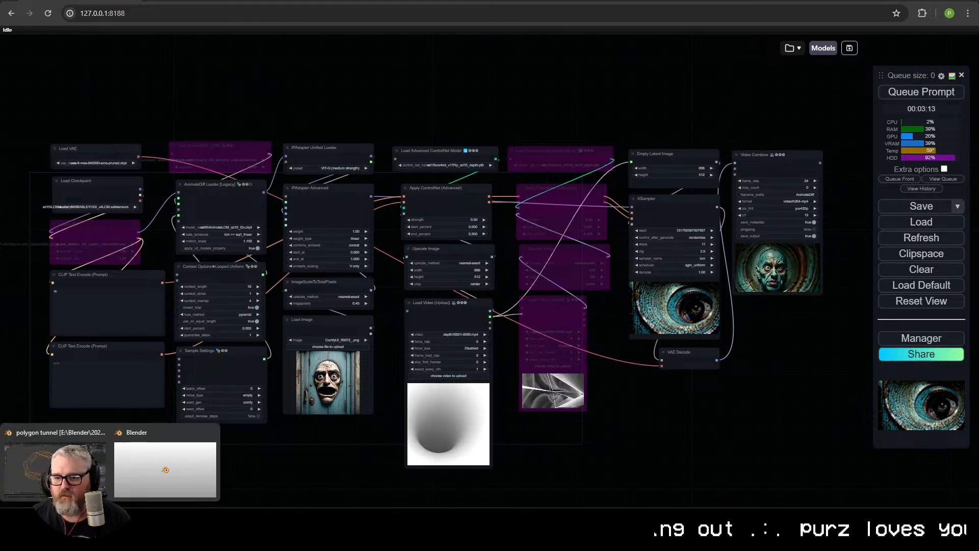
click(55, 466)
click(35, 3)
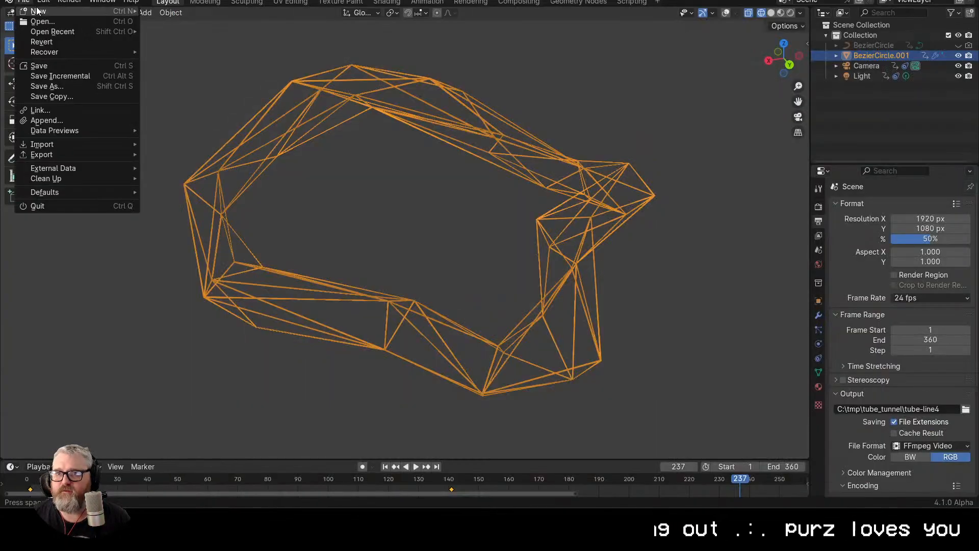
mouse_move(51, 11)
click(198, 12)
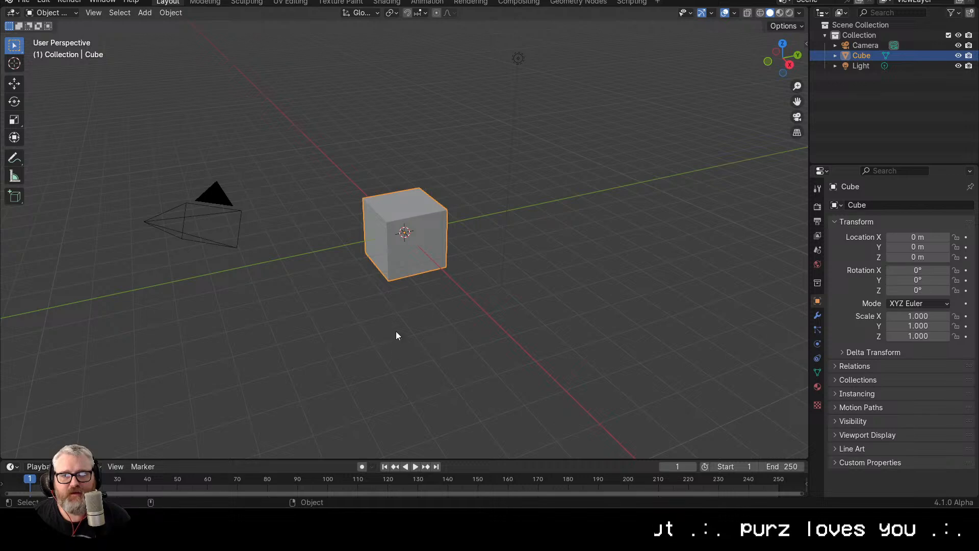
Look up the Screencast Keys add-on in the add-on preferences by searching for "scree"
drag(360, 294, 300, 309)
click(44, 2)
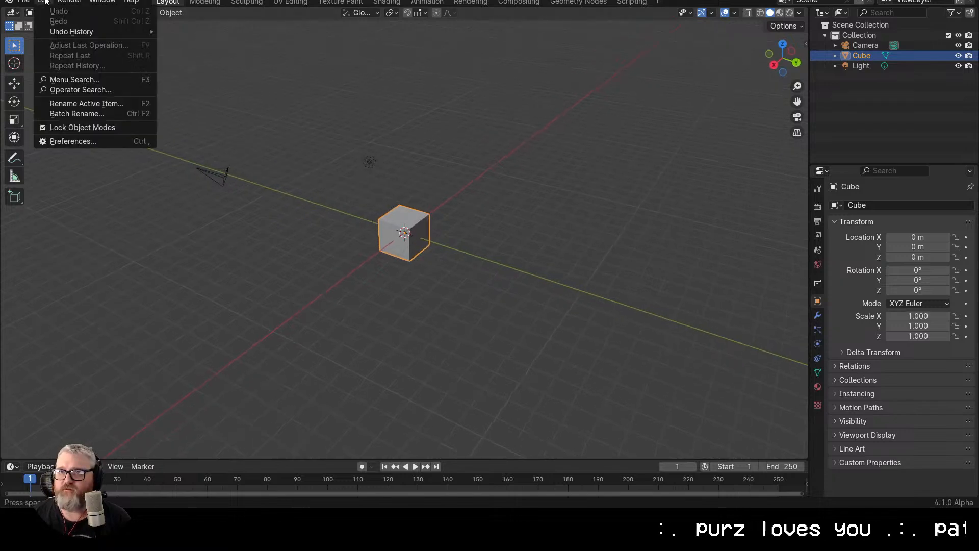
click(73, 141)
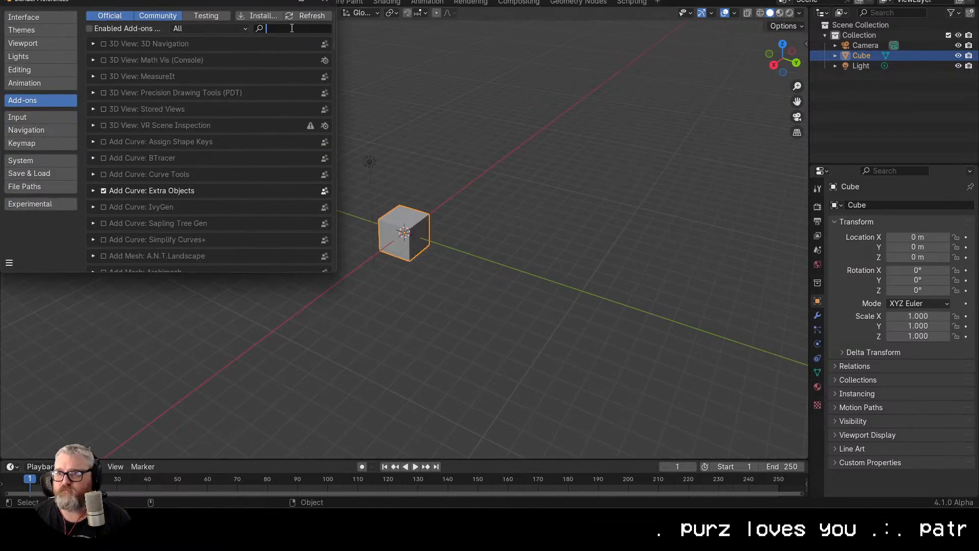
text(scree)
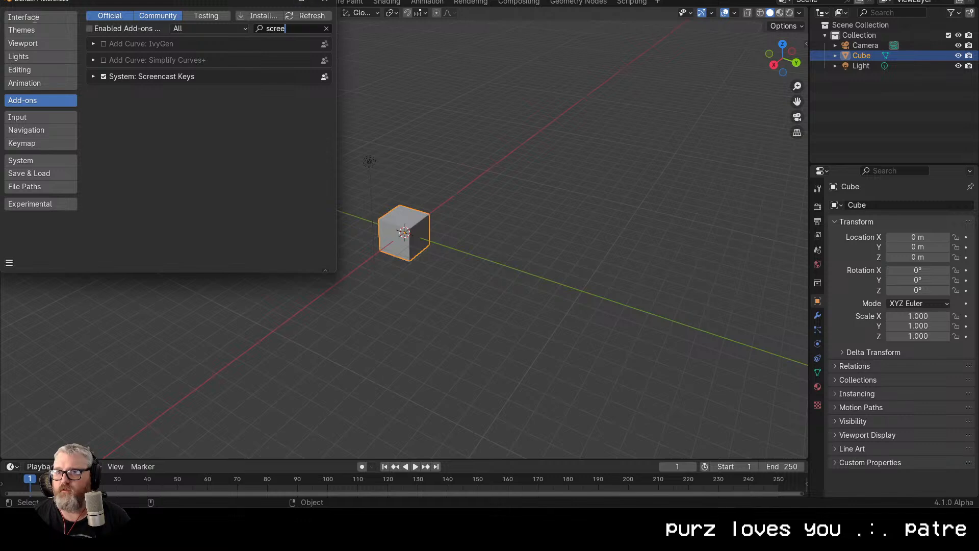
click(326, 1)
Turn on the Screencast Keys display for the 3D viewport
click(627, 137)
key(n)
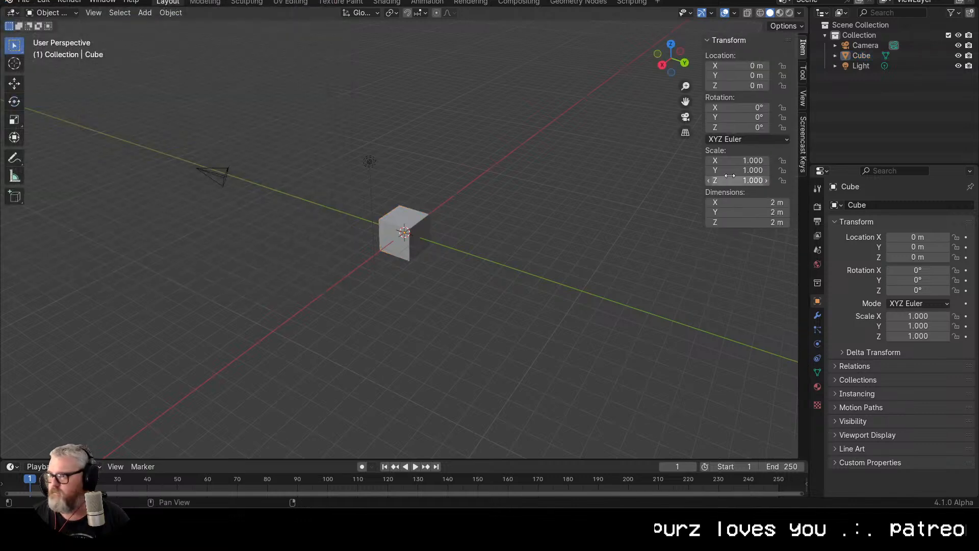
click(800, 127)
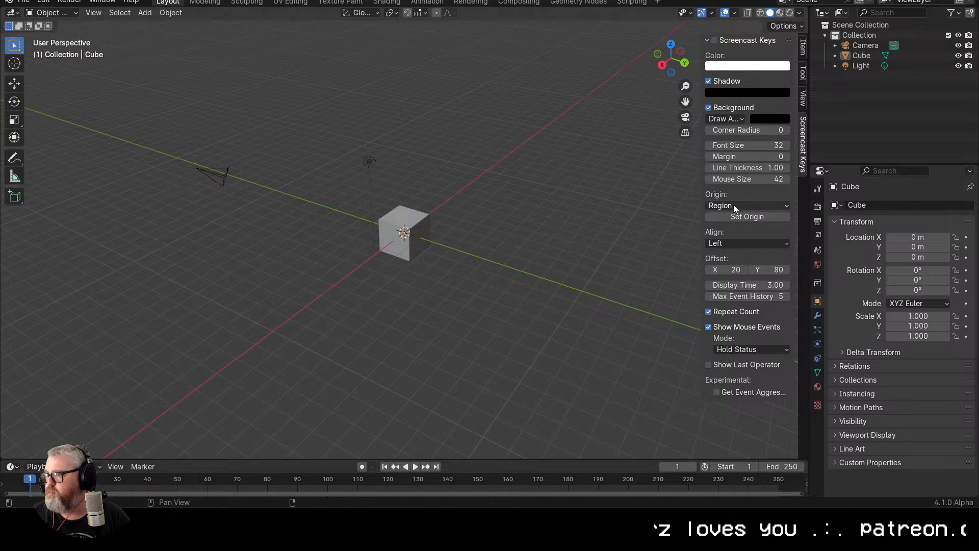
click(724, 40)
click(716, 40)
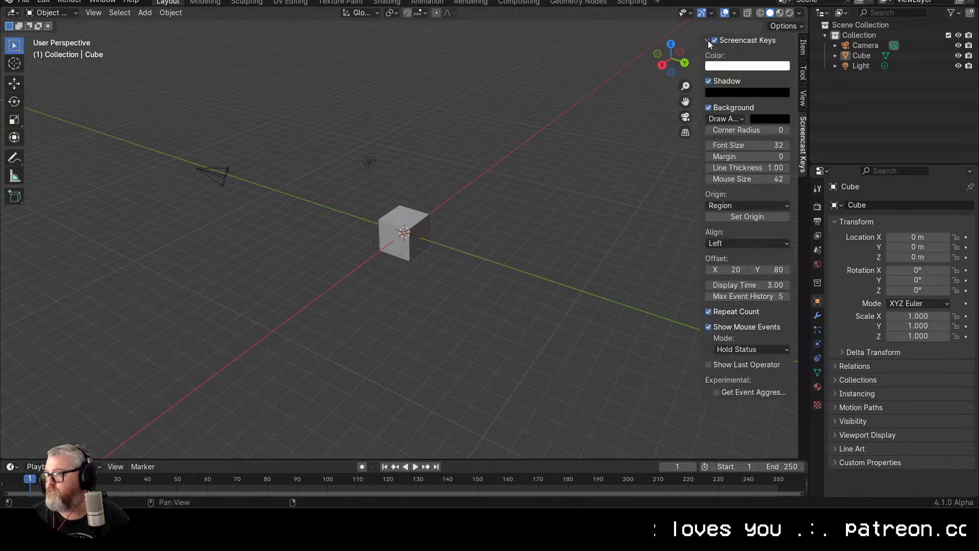
key(n)
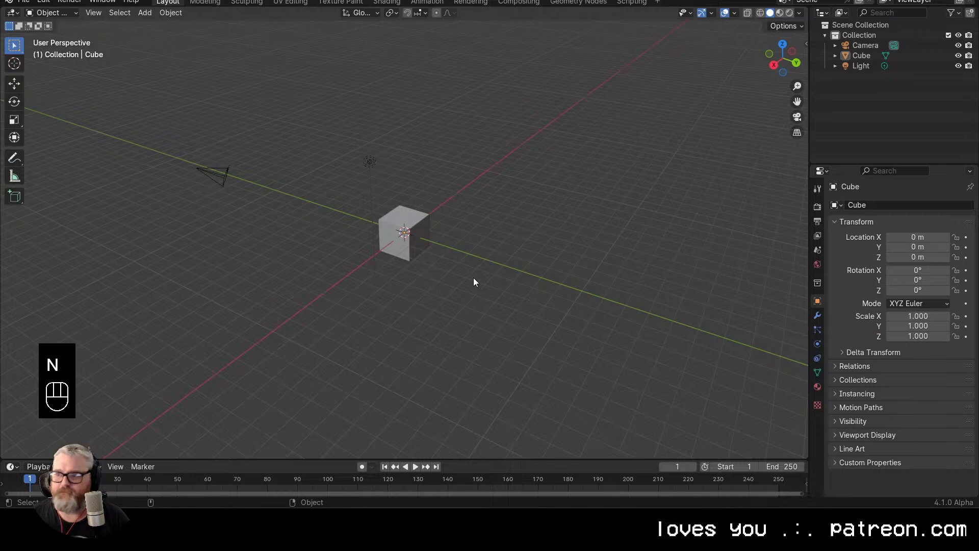
Examine the default cube and its surroundings from several angles and distances
drag(466, 279, 583, 258)
scroll(583, 257, up, 5)
drag(476, 274, 377, 293)
scroll(299, 280, down, 5)
scroll(378, 293, up, 5)
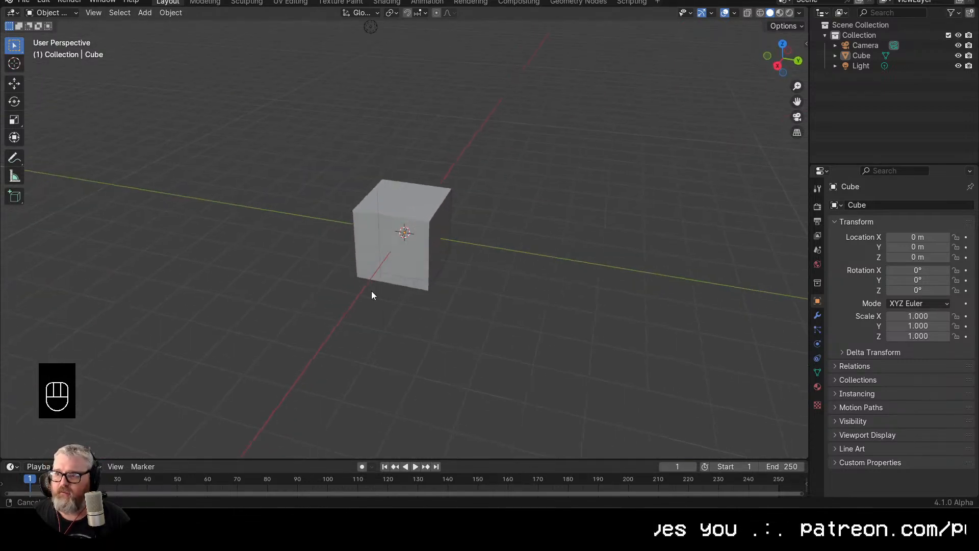
scroll(371, 295, down, 5)
drag(289, 286, 245, 291)
scroll(292, 274, up, 4)
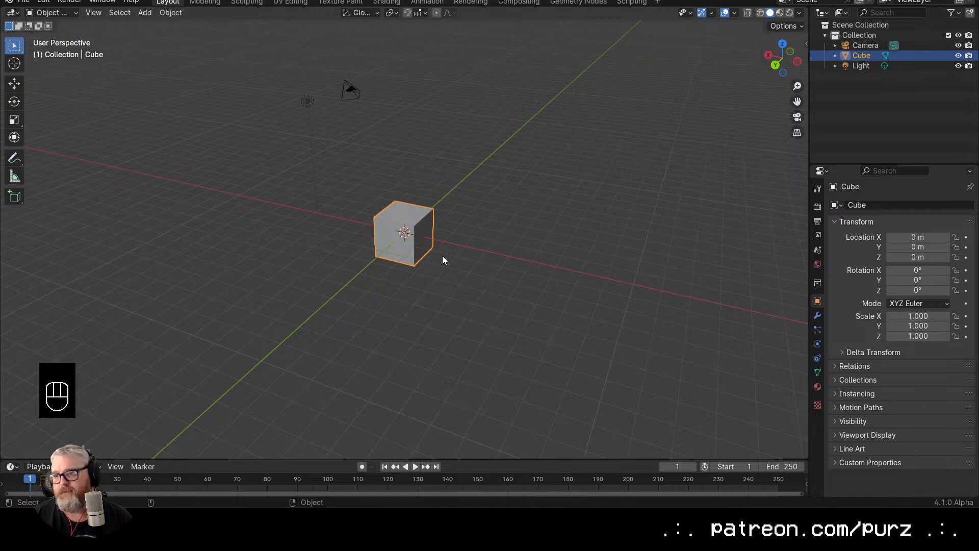
Frame the default cube in the viewport and delete it from the scene
click(482, 297)
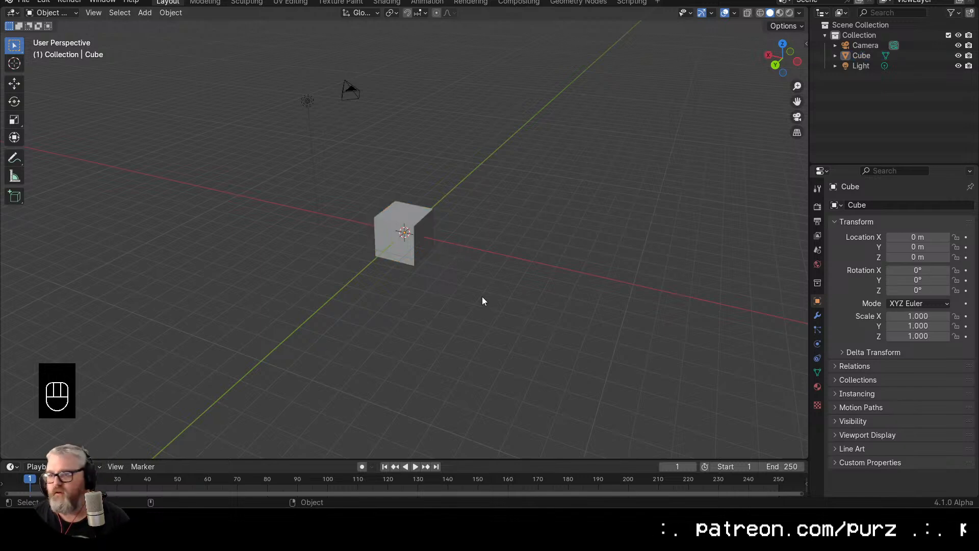
drag(482, 296, 556, 271)
key(KP_Decimal)
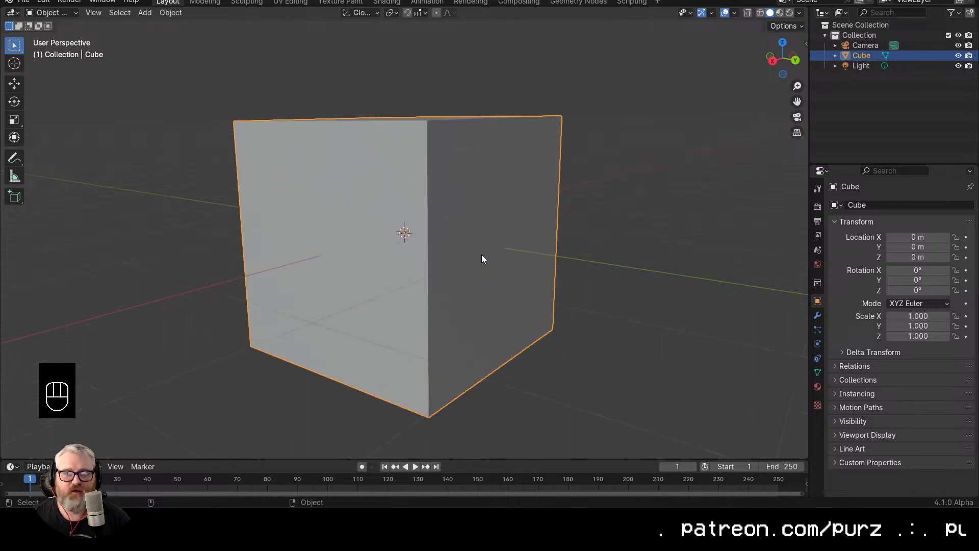
key(Delete)
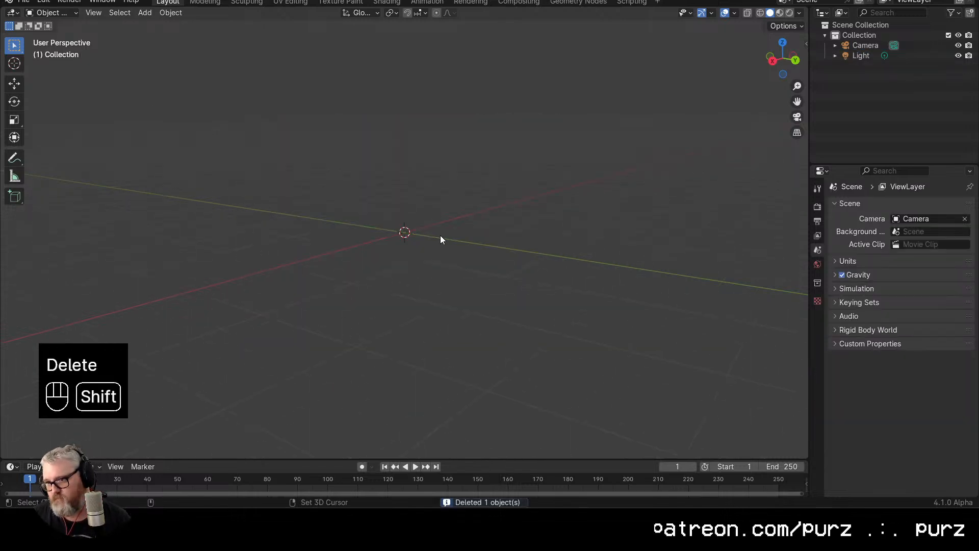
Add a Bezier circle at the scene's origin and set its curve preview and render resolution to 64
key(shift+a)
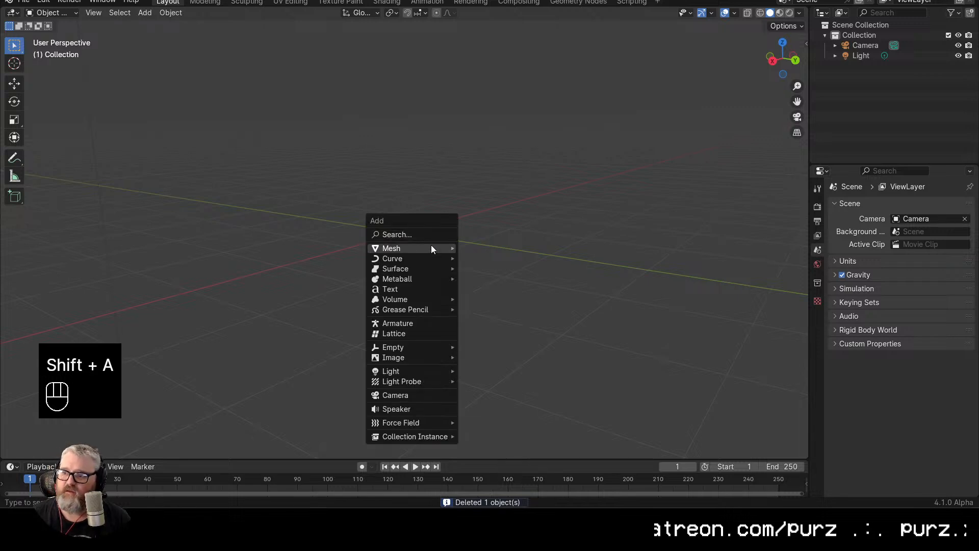
mouse_move(423, 260)
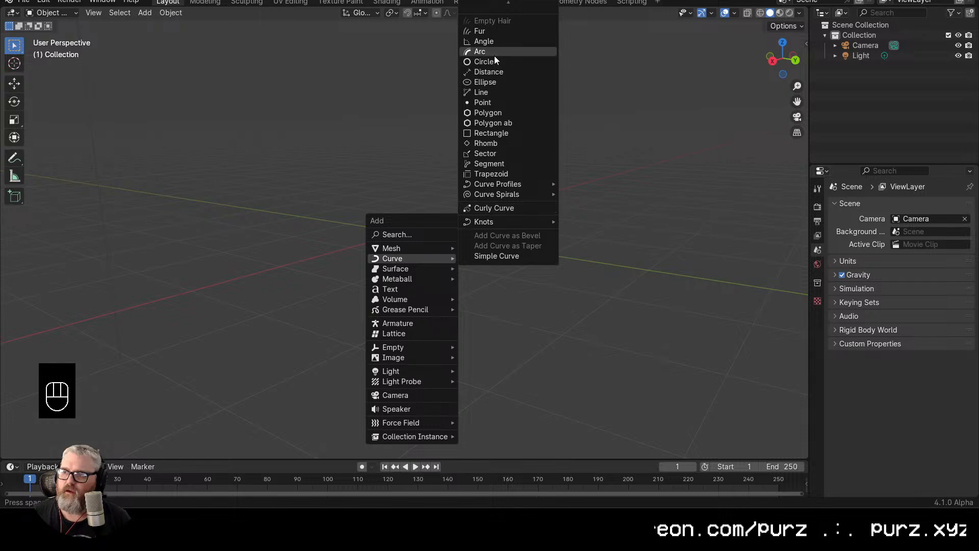
mouse_move(498, 6)
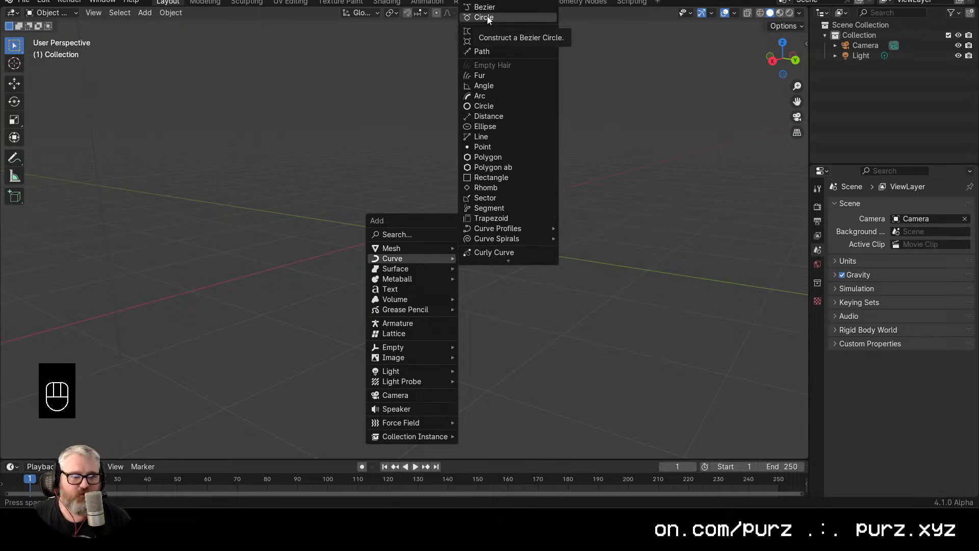
click(487, 18)
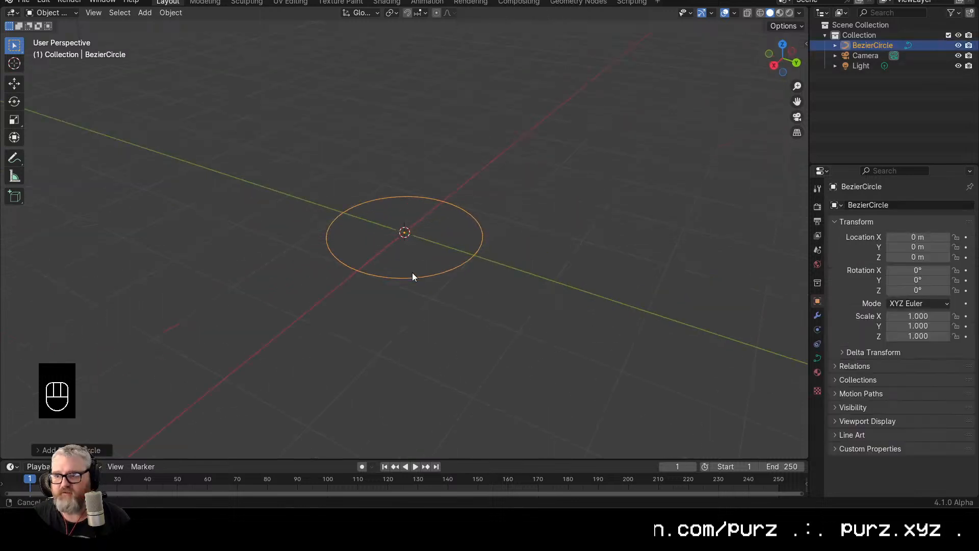
click(817, 359)
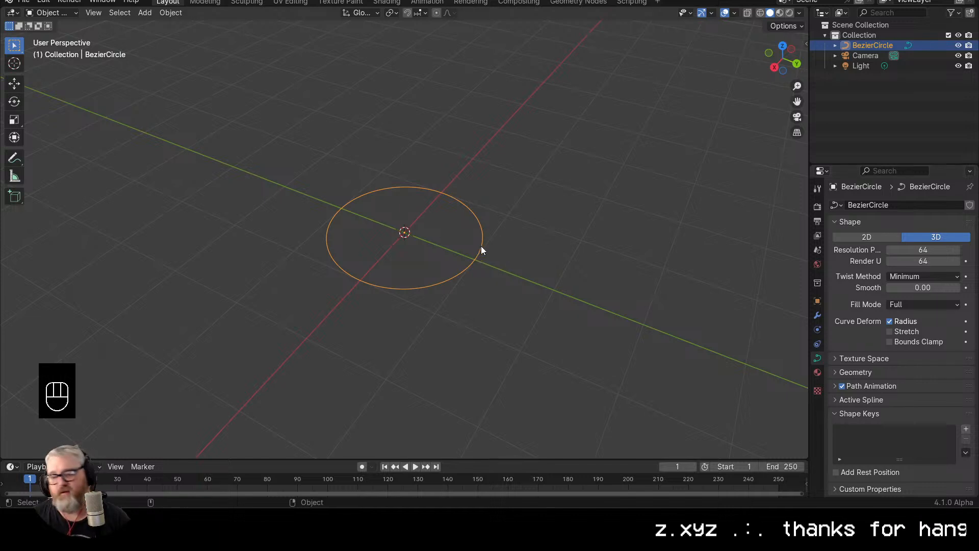
Enter Edit Mode on the Bezier circle and subdivide all its segments once
key(Tab)
scroll(532, 269, up, 5)
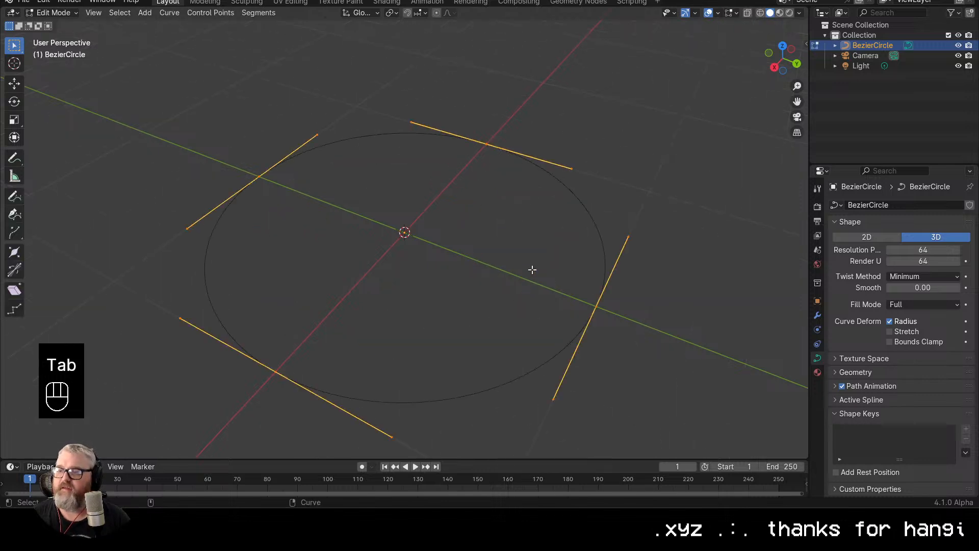
scroll(532, 269, down, 5)
mouse_move(532, 269)
mouse_down()
mouse_move(548, 332)
mouse_move(528, 221)
mouse_move(597, 253)
mouse_move(530, 254)
mouse_up()
scroll(538, 324, up, 6)
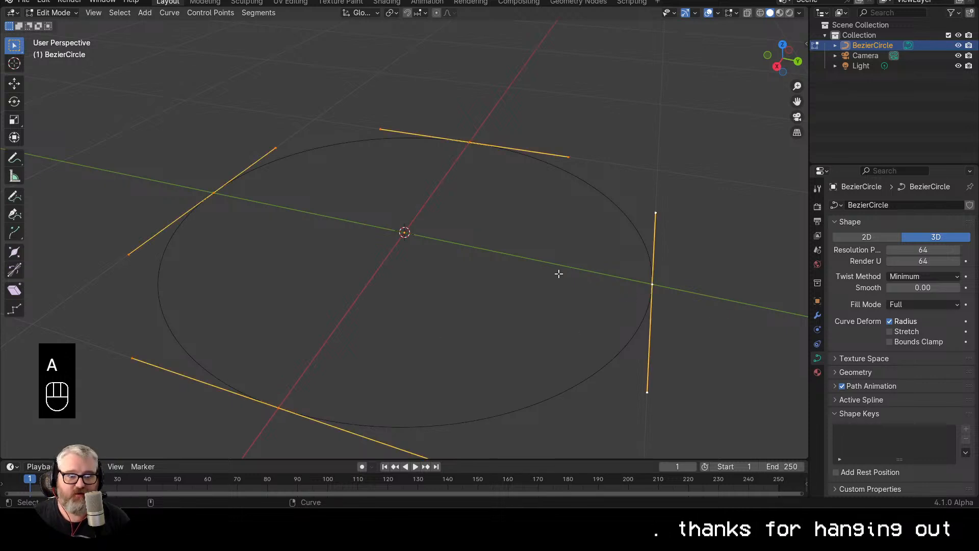
right_click(498, 243)
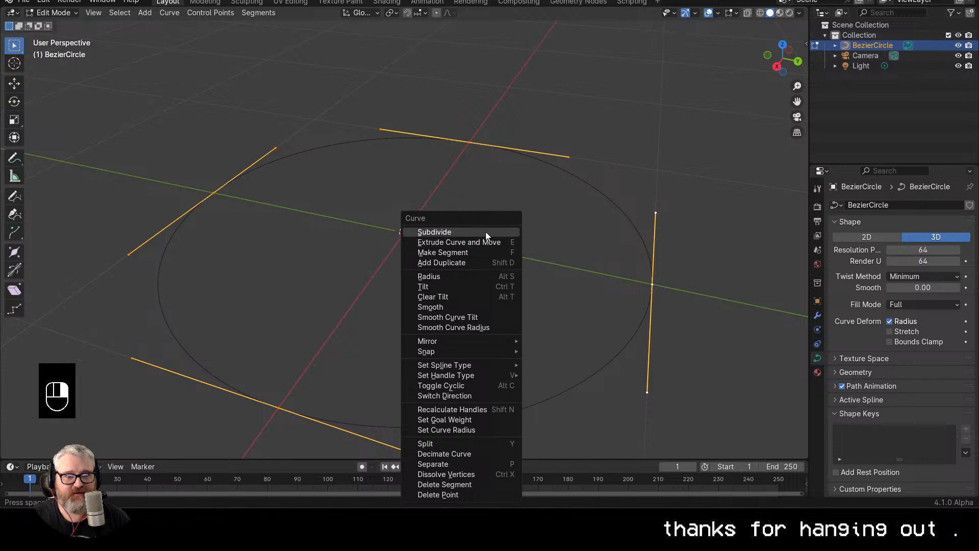
click(485, 232)
click(497, 235)
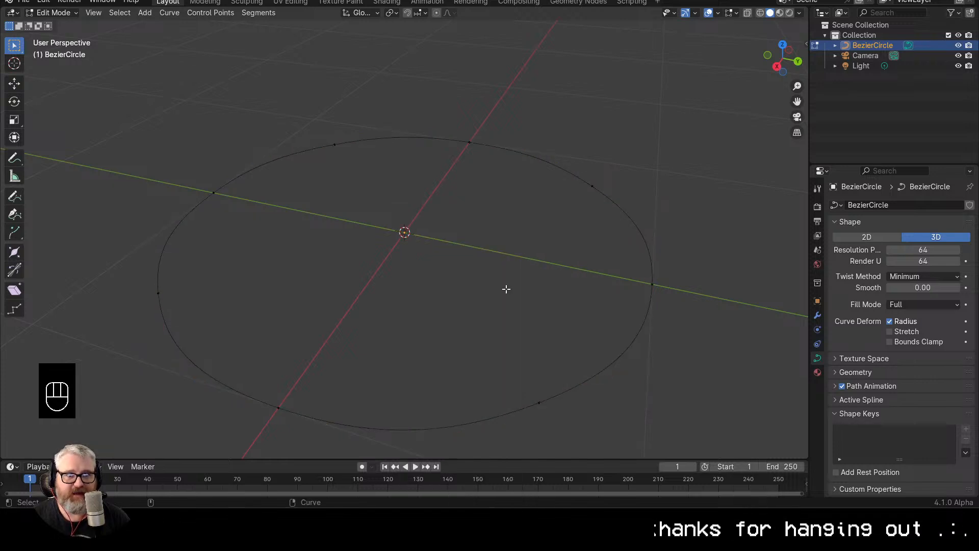
In top view, pull the circle's upper-right, rightmost and lower-right control points outward to bulge its right side
drag(506, 289, 504, 336)
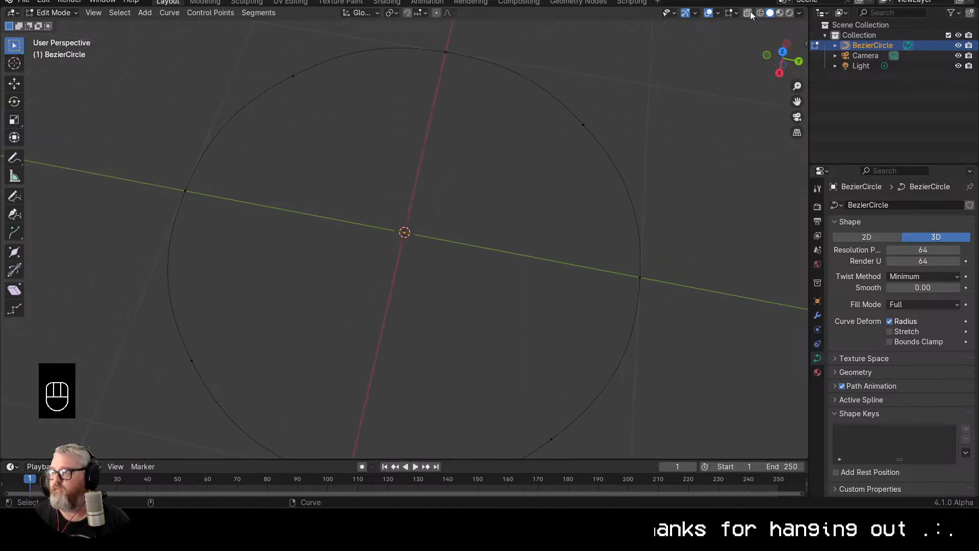
click(784, 51)
scroll(575, 266, down, 4)
key(a)
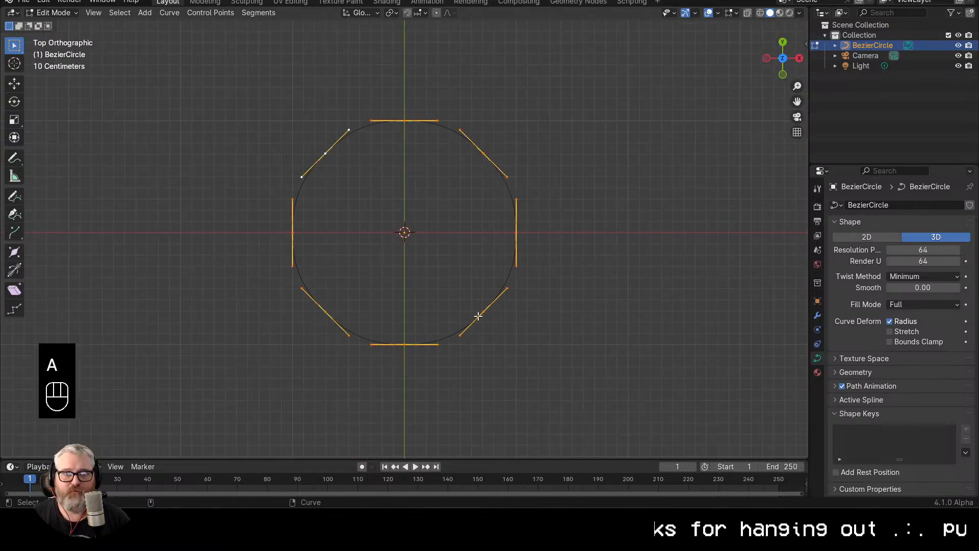
click(482, 227)
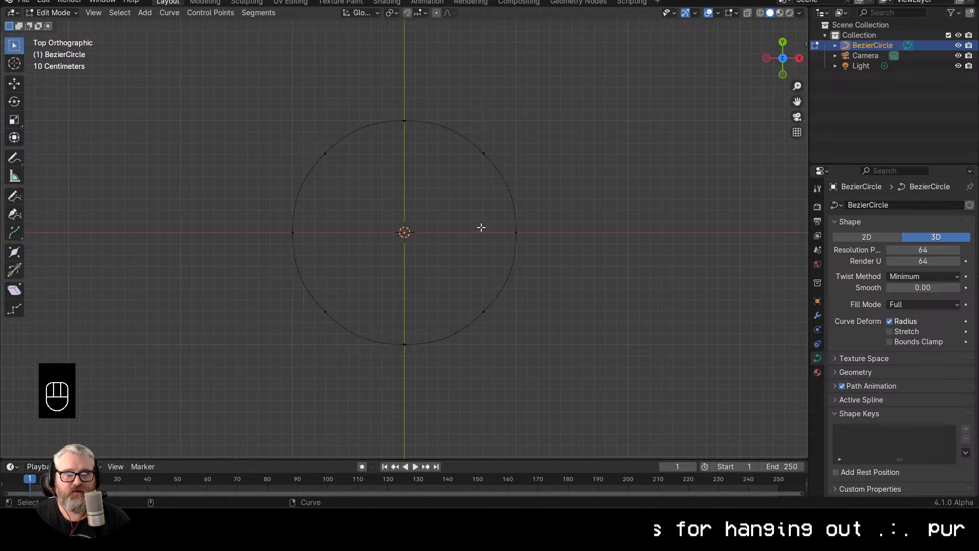
drag(786, 71, 653, 144)
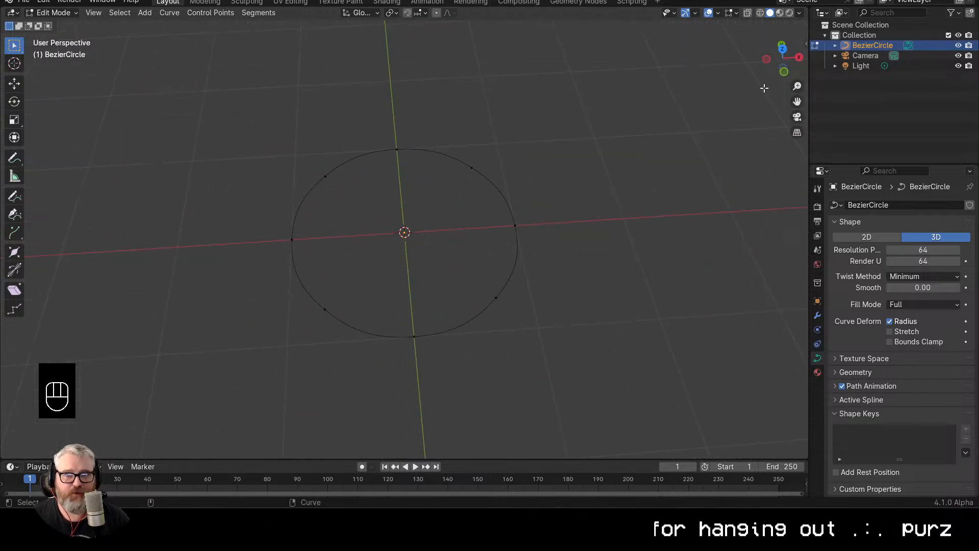
click(786, 51)
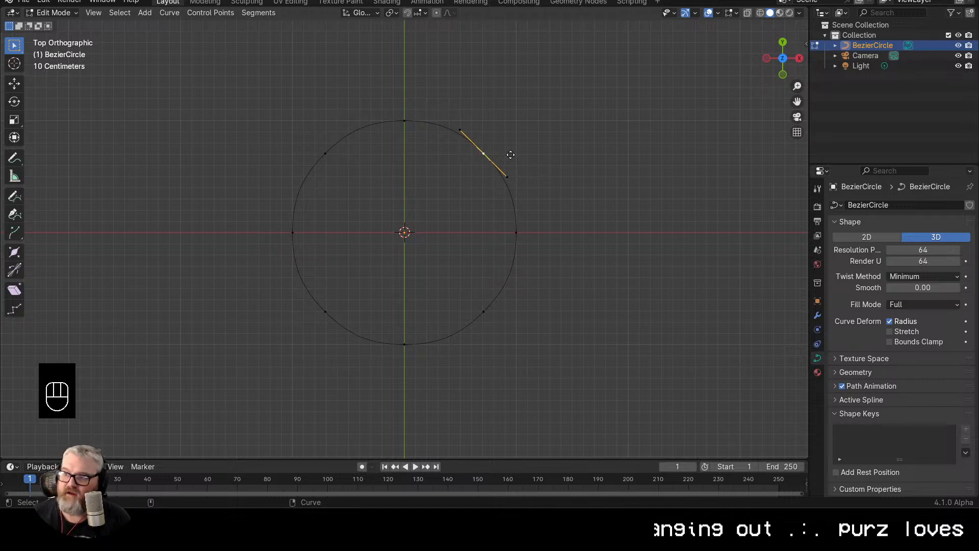
key(g)
click(556, 117)
key(g)
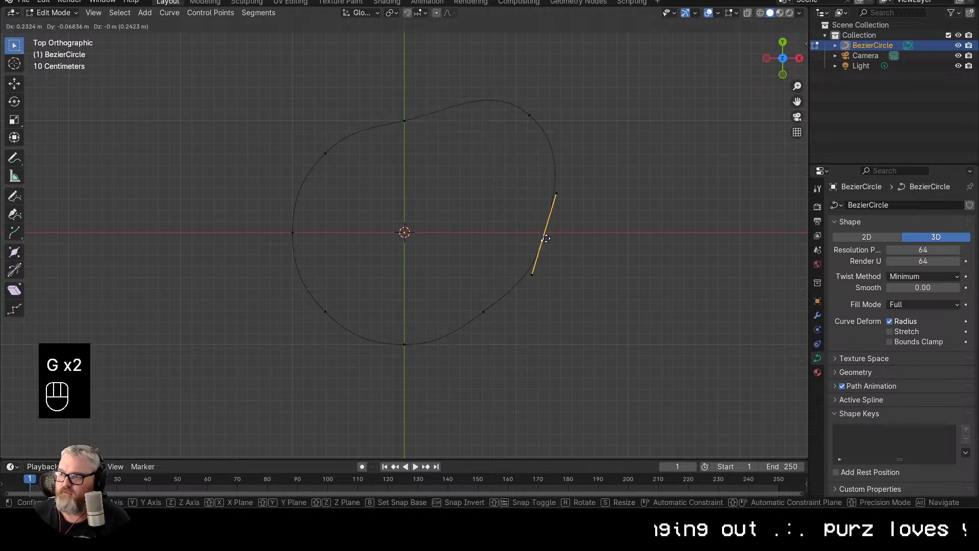
click(570, 248)
key(g)
click(523, 366)
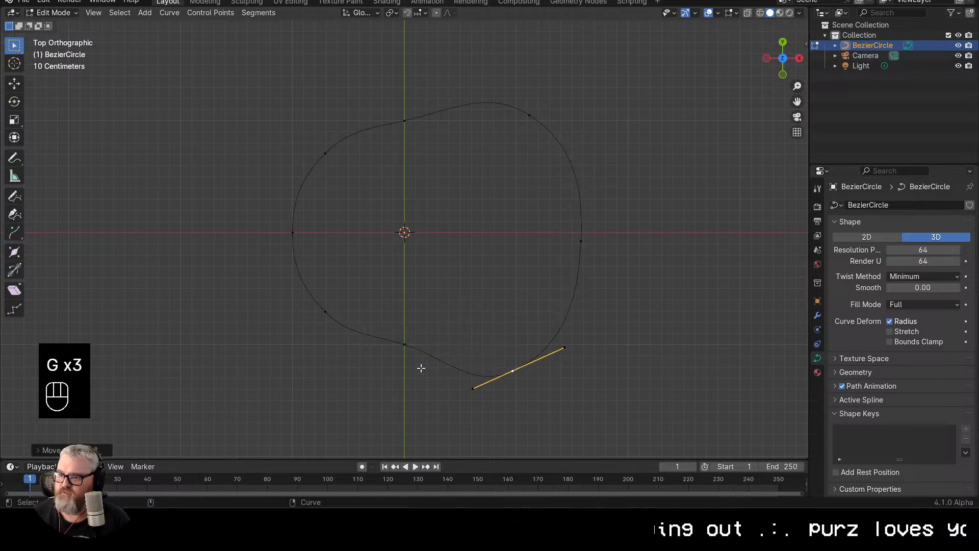
Pull the curve's bottom and leftmost control points outward and push the lower-left point between them inward
key(g)
click(341, 427)
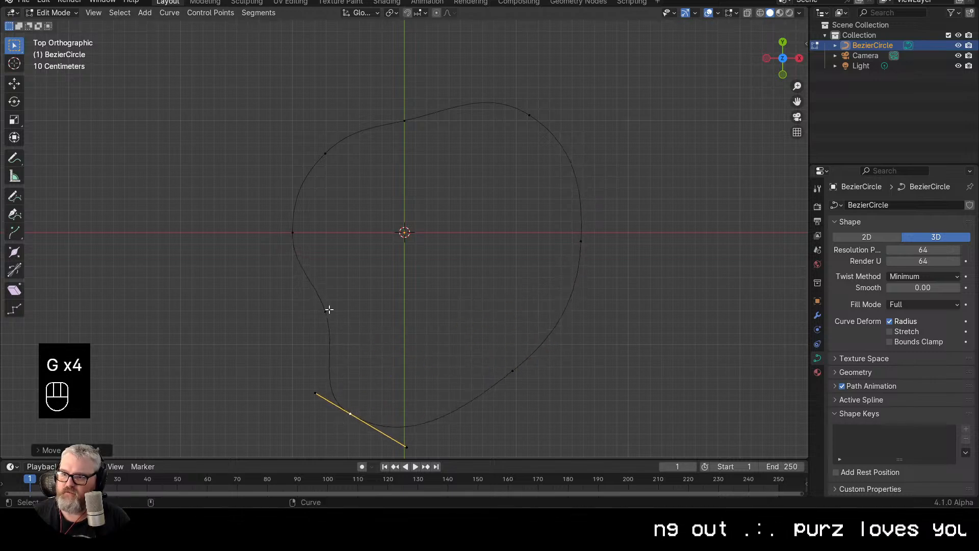
key(g)
click(299, 237)
click(297, 233)
key(g)
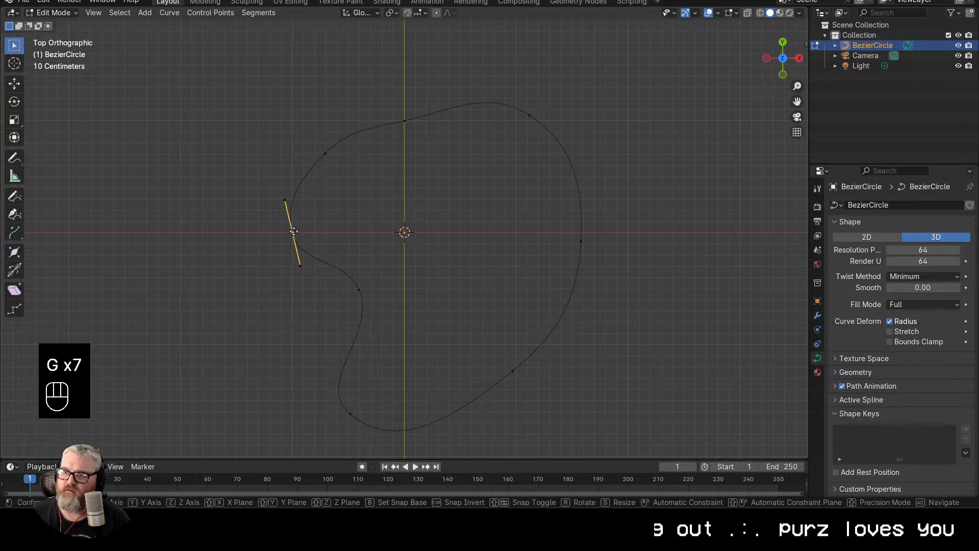
click(232, 175)
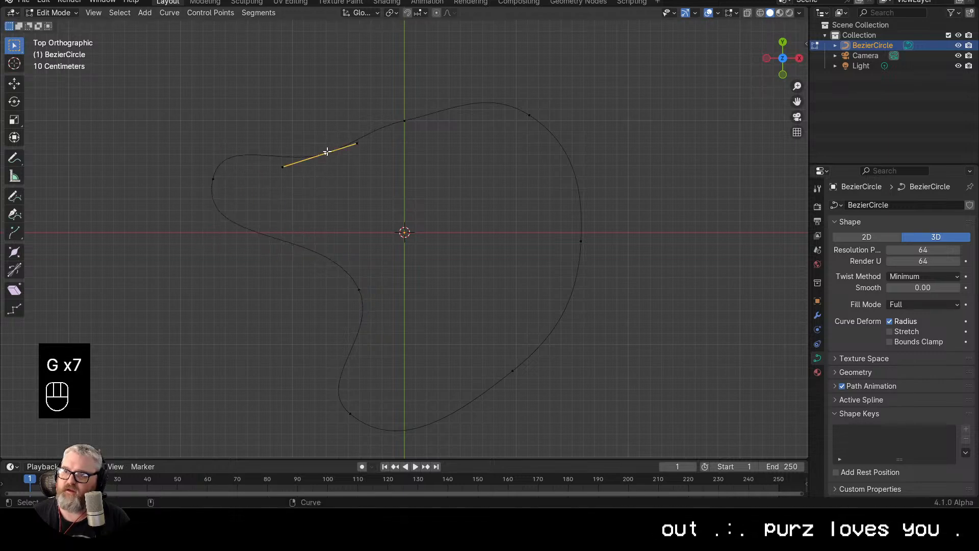
Move the upper-left control point up and outward, and push the curve's top point inward to form a dip
key(g)
click(327, 90)
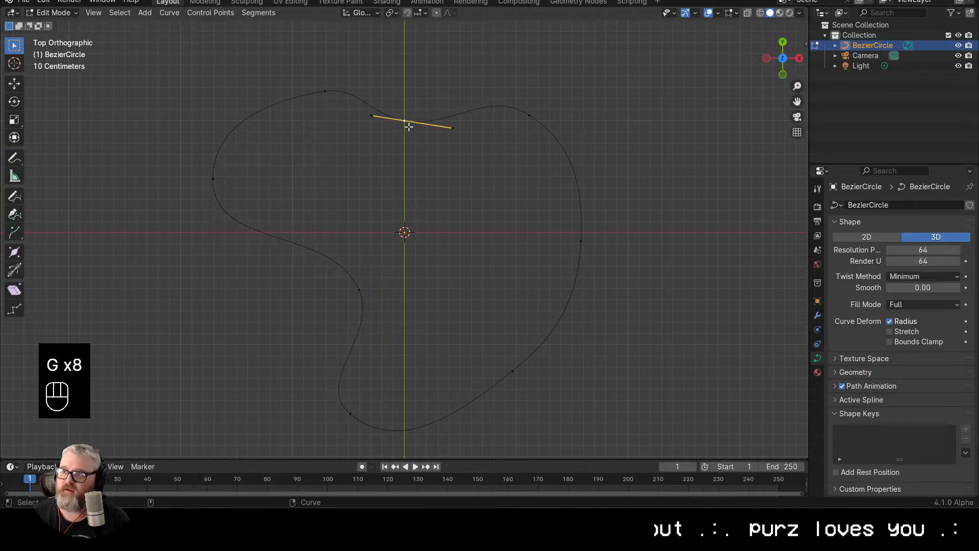
key(g)
click(429, 160)
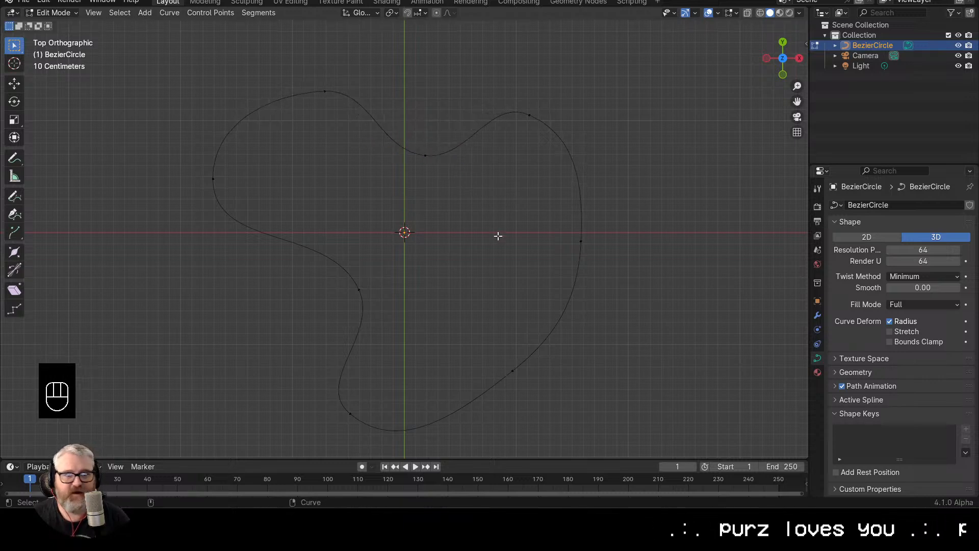
In top view, shape the bottom lobe by moving its lowest point toward the Y axis and repositioning its two neighbouring control points
drag(524, 247, 470, 183)
scroll(464, 189, down, 2)
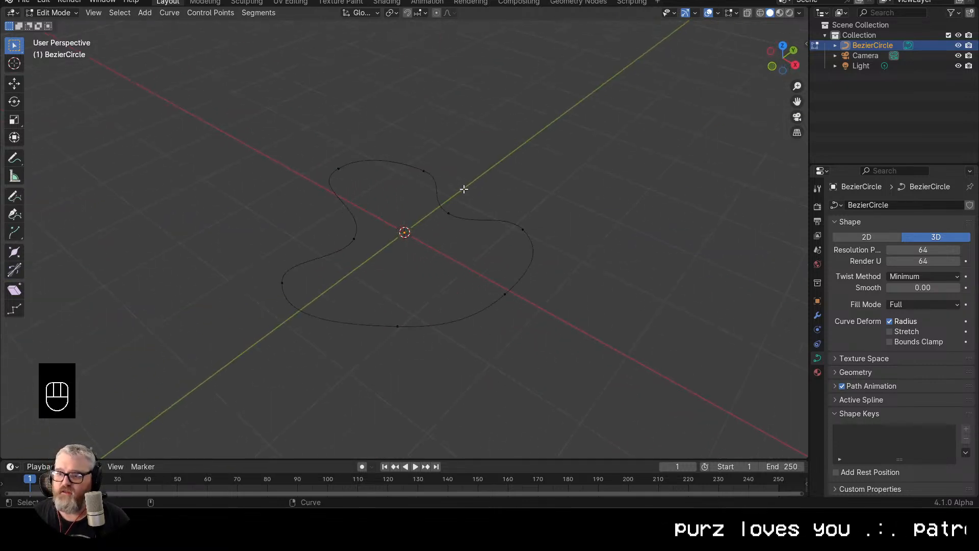
click(784, 46)
key(g)
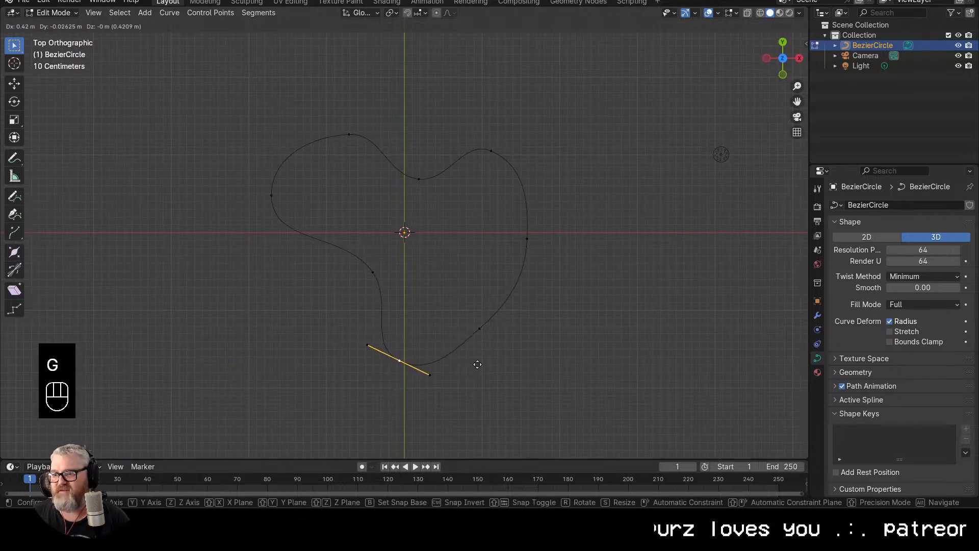
key(g)
click(328, 291)
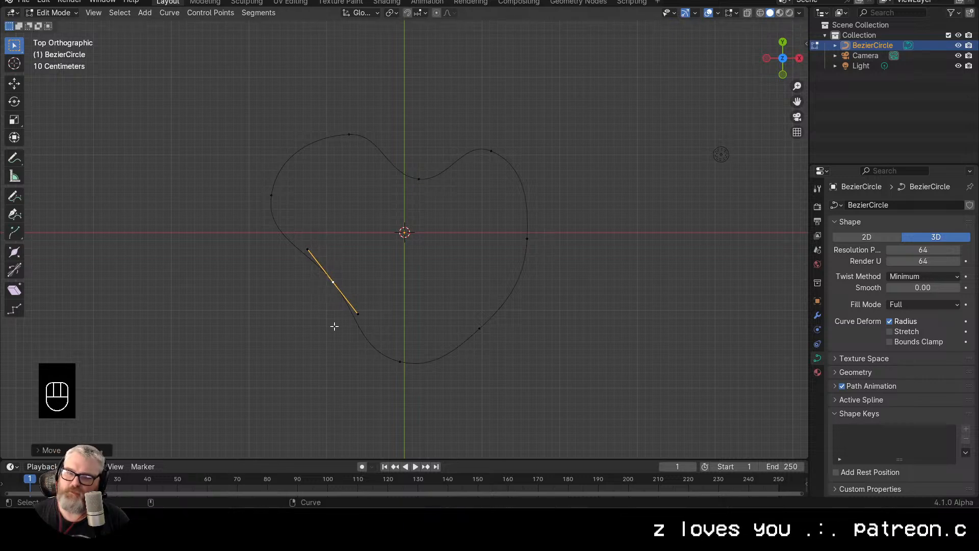
key(g)
click(391, 286)
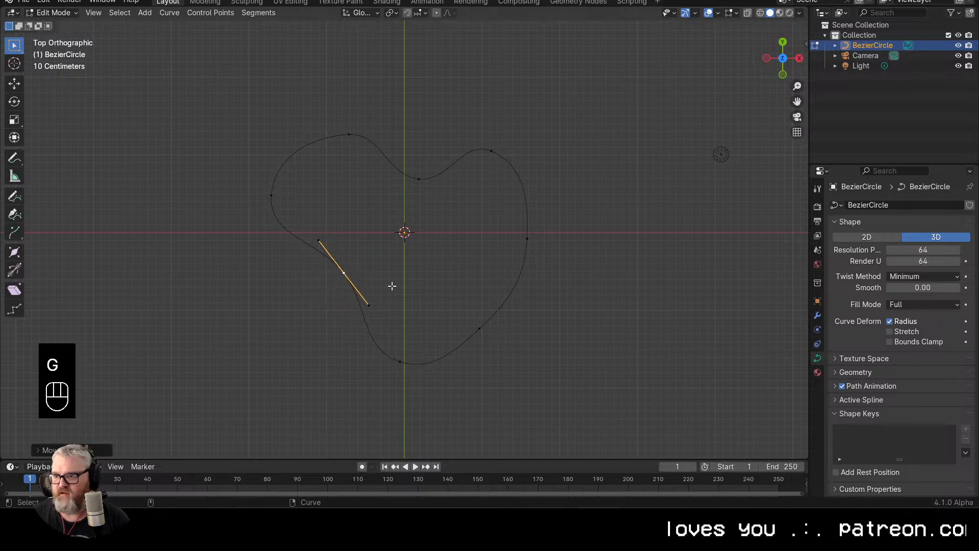
click(481, 330)
key(g)
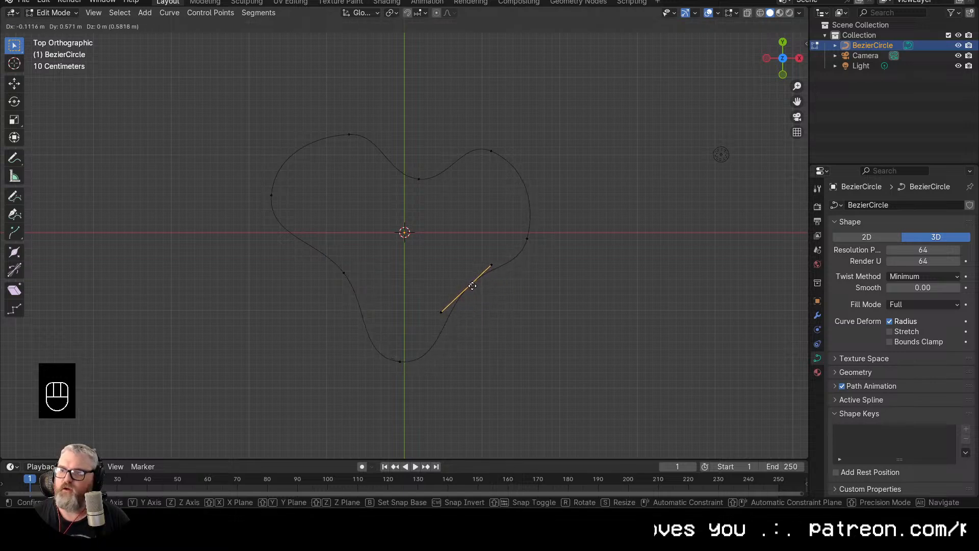
click(472, 287)
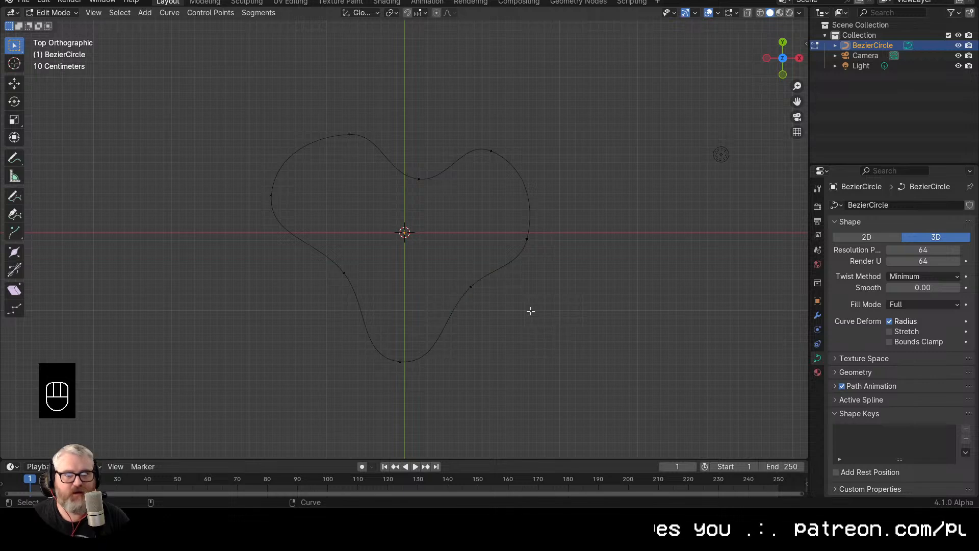
From a low perspective angle, lower the curve's nearest control point about 0.6 m along the global Z axis
scroll(520, 301, up, 4)
scroll(540, 352, down, 4)
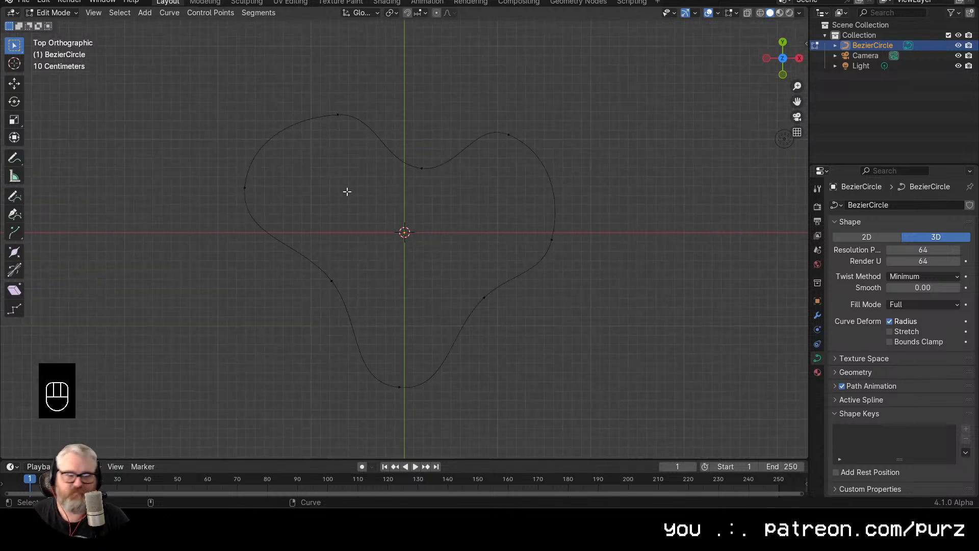
drag(544, 276, 656, 232)
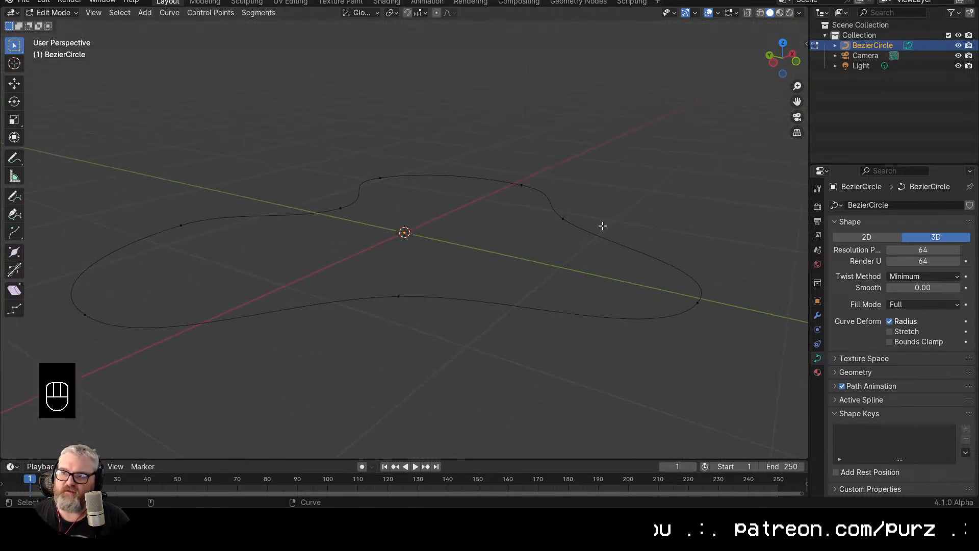
drag(529, 221, 513, 206)
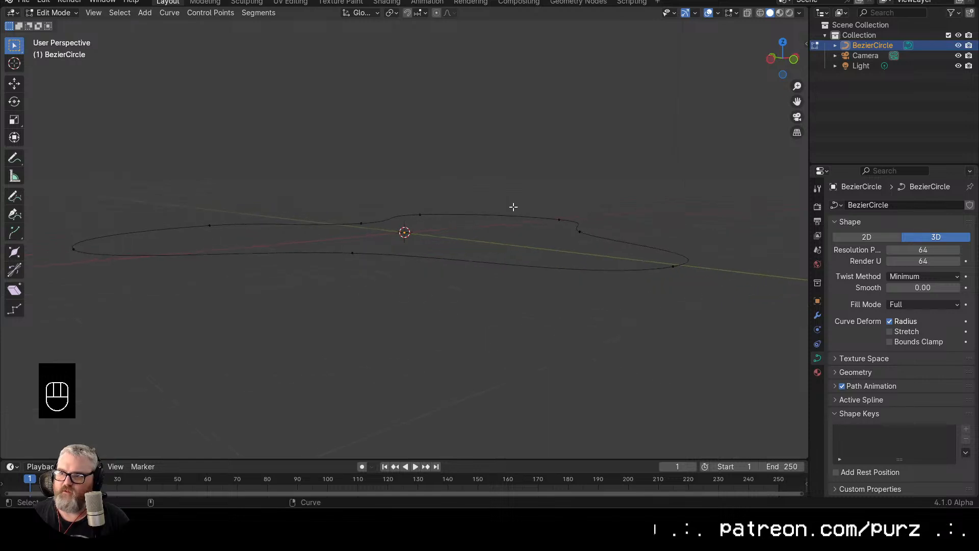
key(g)
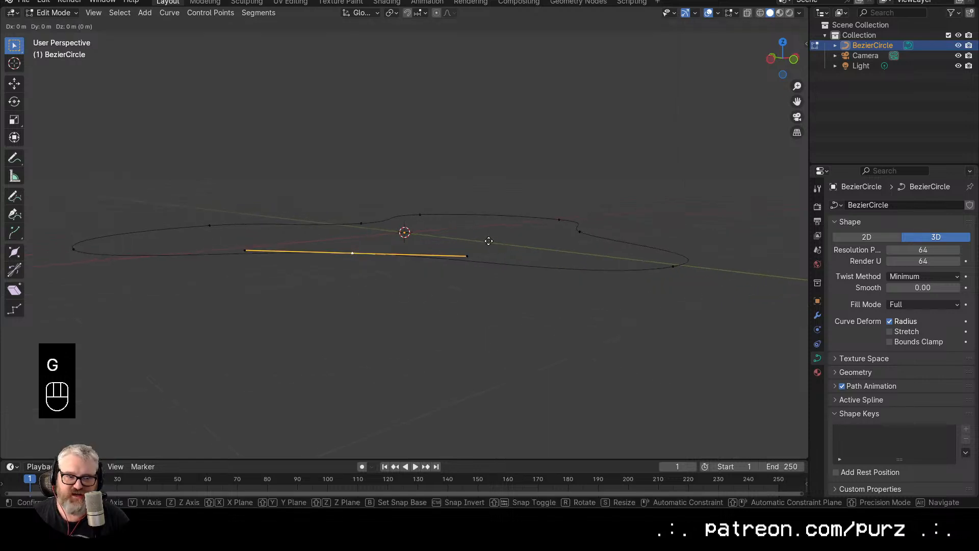
key(z)
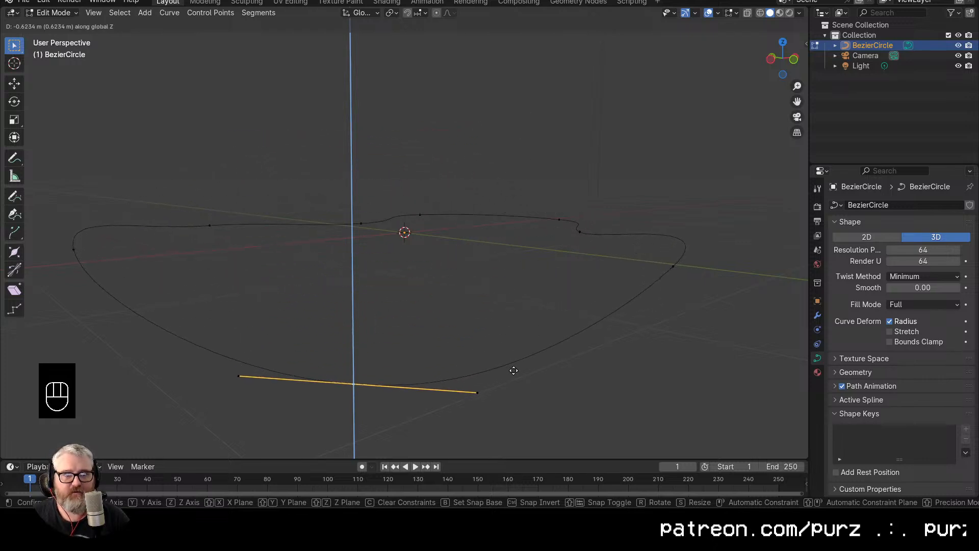
click(514, 360)
Raise the far-side control point just left of the origin about 0.4 m along the global Z axis
click(363, 215)
key(g)
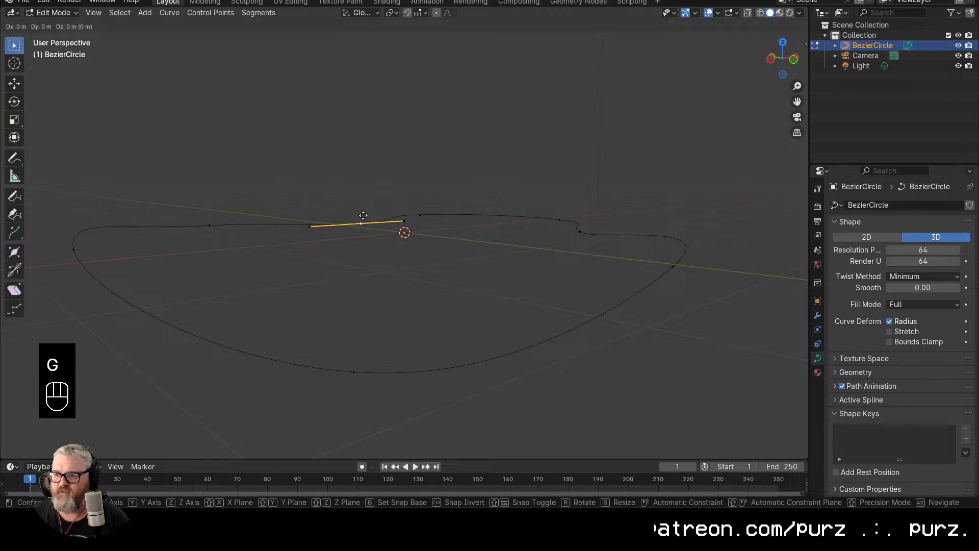
key(z)
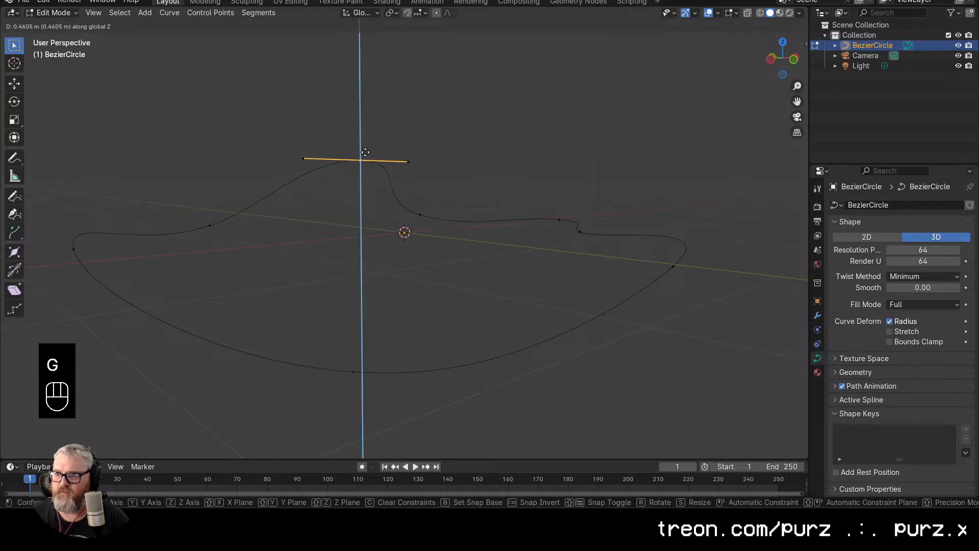
click(365, 163)
key(g)
key(z)
Select the two adjacent control points on the curve's far right side and lower them together along the Z axis
click(559, 218)
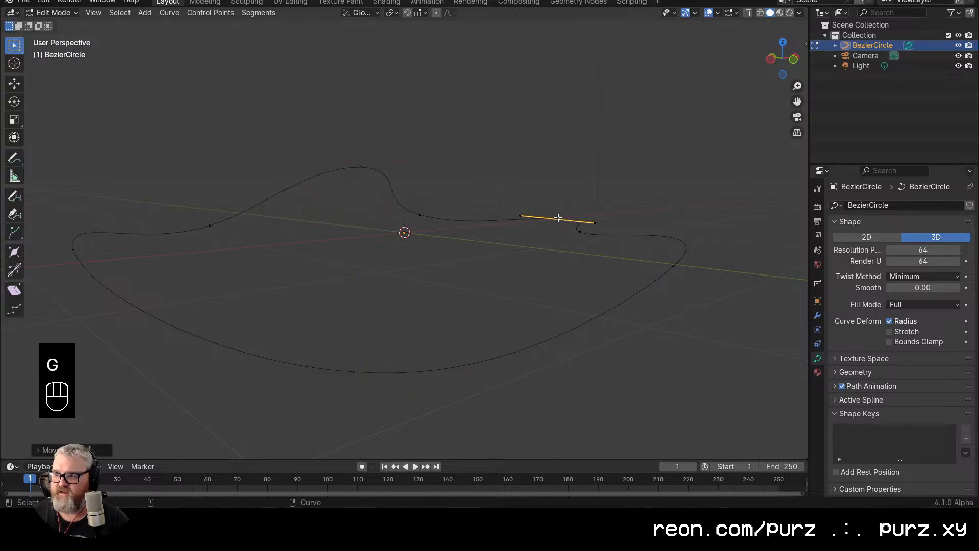
drag(547, 188, 592, 268)
key(g)
key(z)
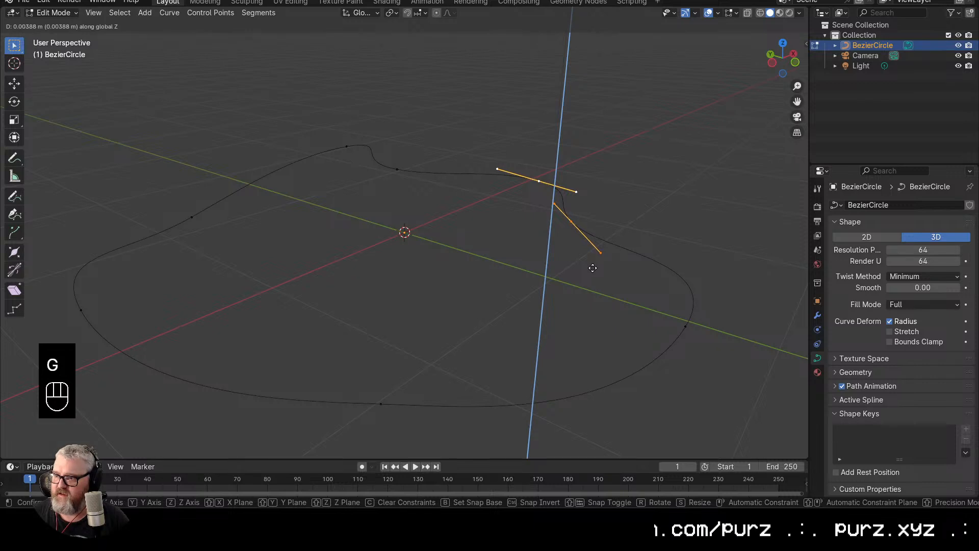
click(596, 301)
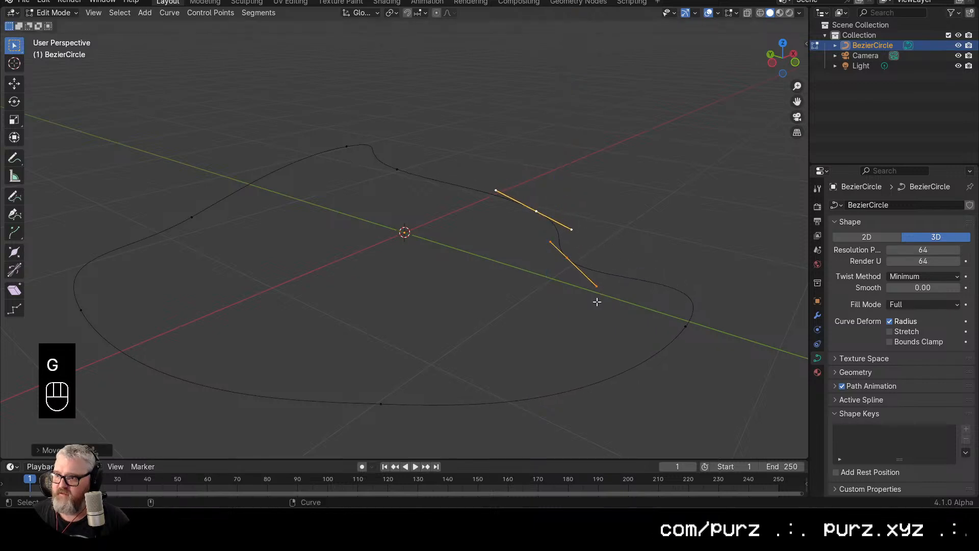
Raise the control points at the curve's right and left ends along the Z axis
click(685, 325)
key(g)
key(z)
click(650, 302)
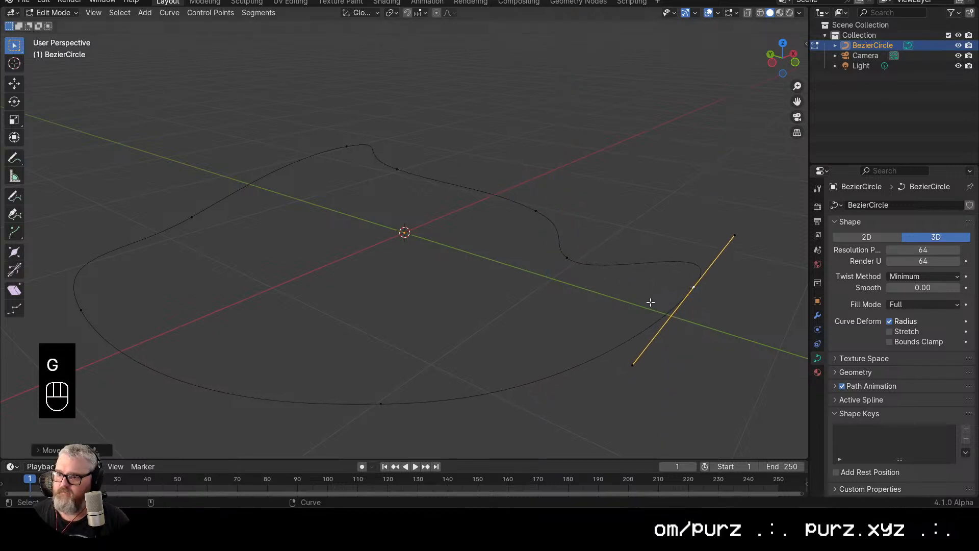
click(81, 305)
key(g)
key(z)
click(93, 273)
scroll(407, 279, down, 4)
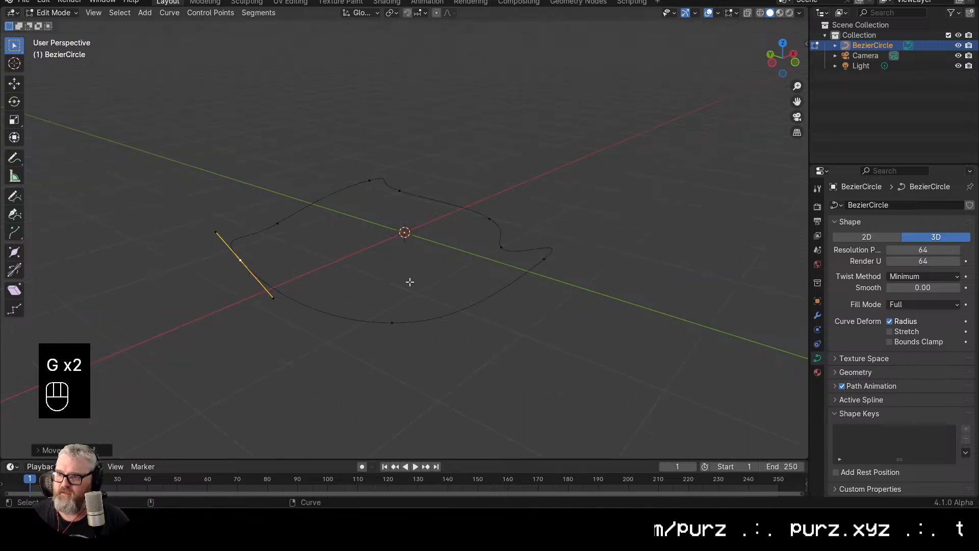
drag(408, 279, 497, 283)
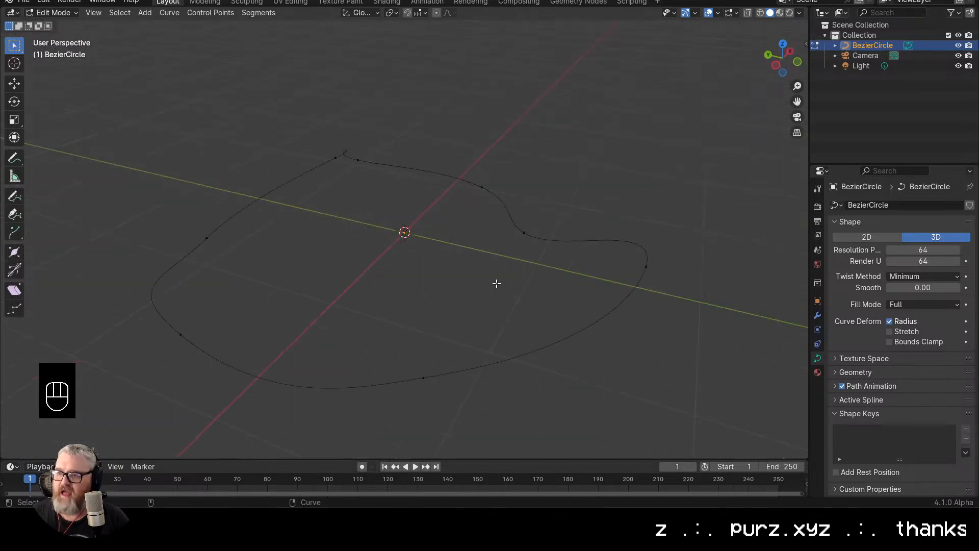
Show the object transform properties and leave the curve's edit mode
drag(449, 232, 393, 248)
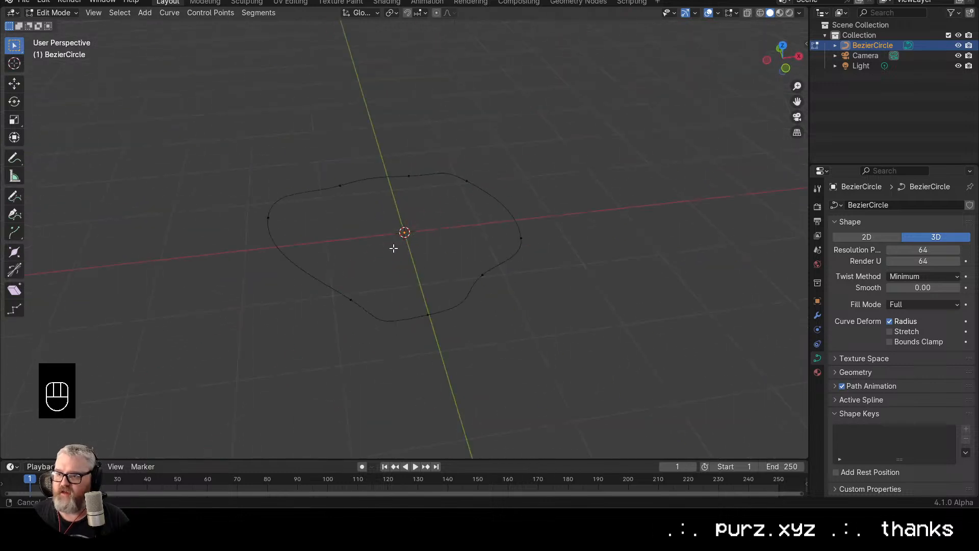
click(865, 56)
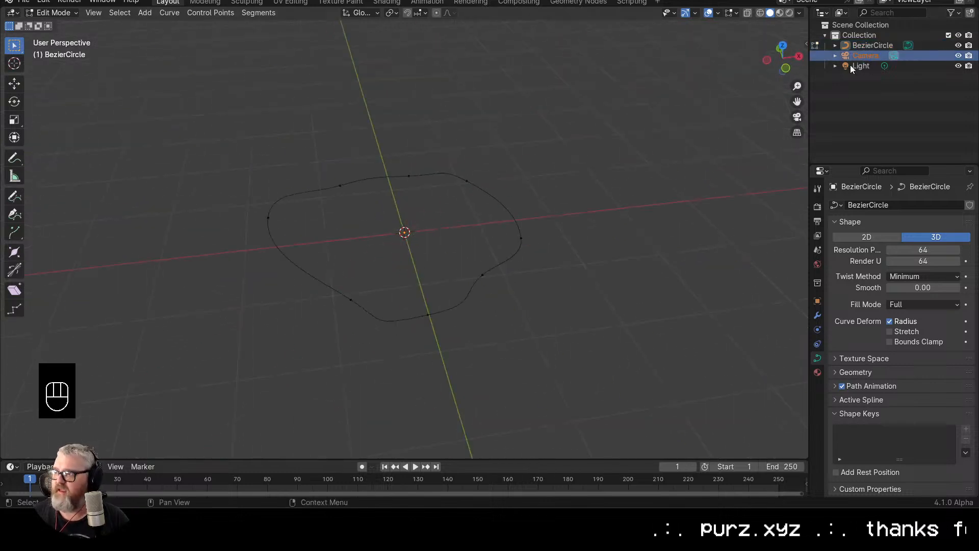
scroll(559, 218, down, 3)
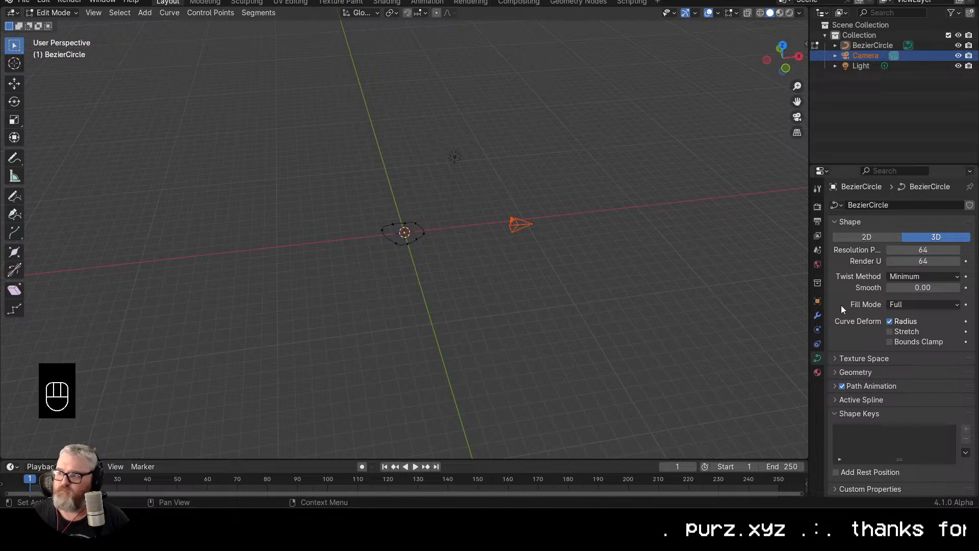
click(818, 300)
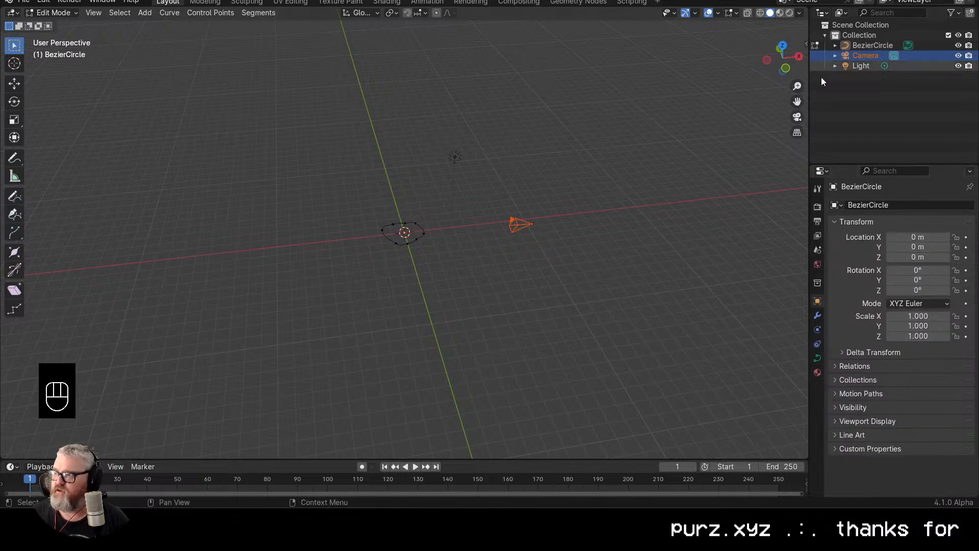
key(Tab)
Examine the curve's height profile from several sides, including the back and left orthographic views
click(445, 233)
scroll(445, 234, up, 5)
drag(432, 259, 745, 128)
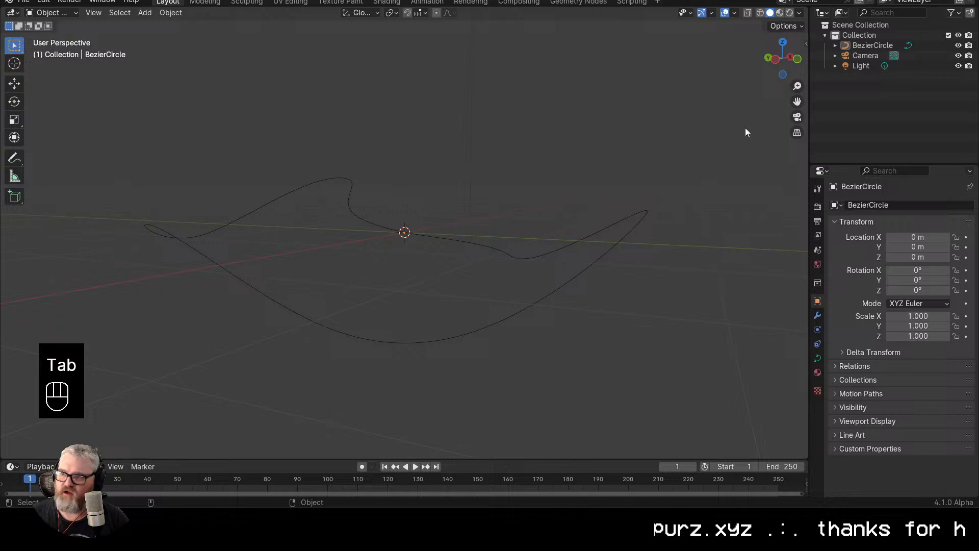
click(799, 60)
click(798, 60)
click(798, 60)
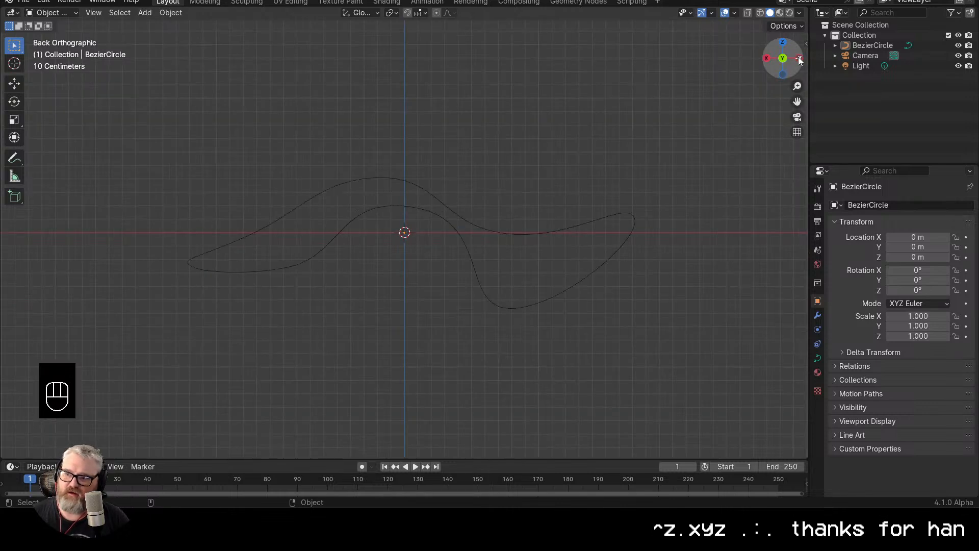
click(798, 60)
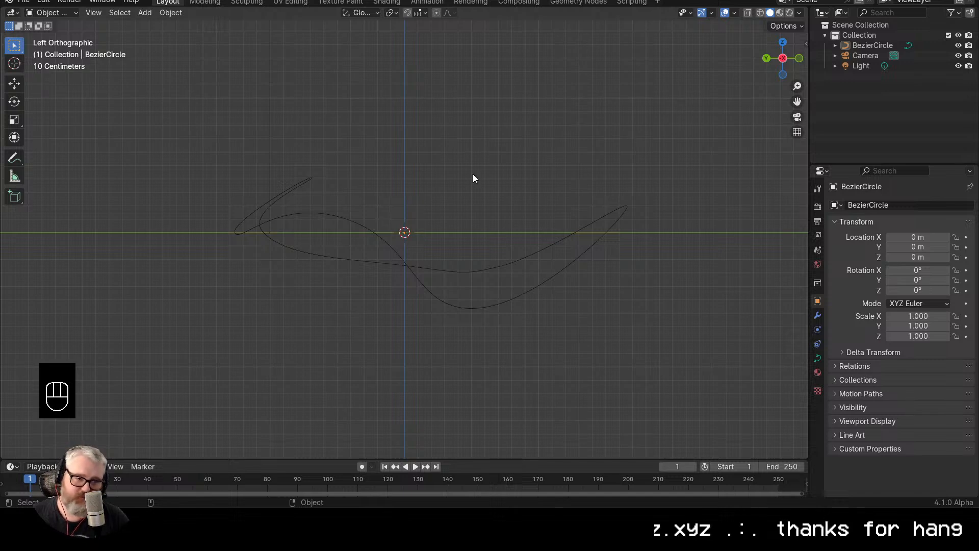
drag(529, 233, 467, 256)
In the curve's edit mode, move its highest control point about 0.88 m along the global Y axis from the right orthographic view
click(447, 185)
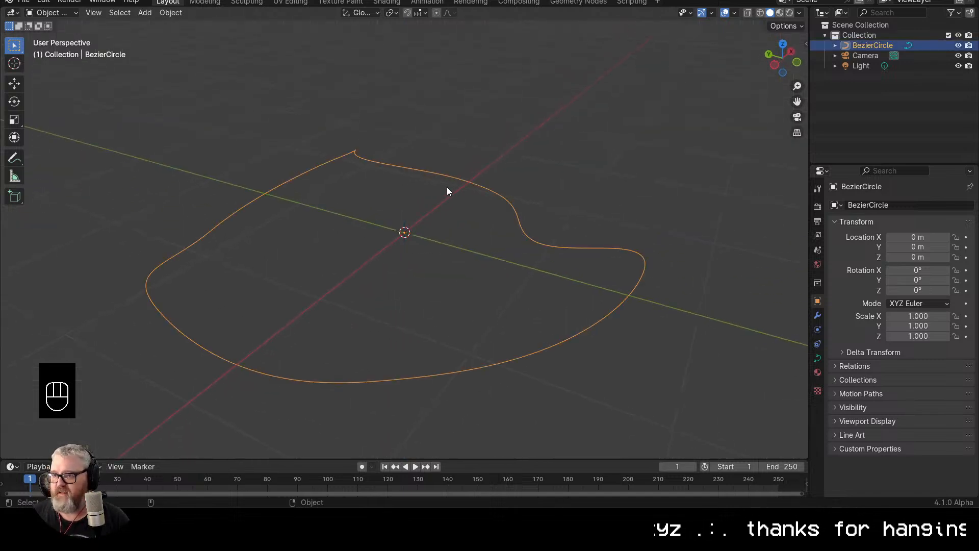
drag(446, 187, 232, 173)
key(Tab)
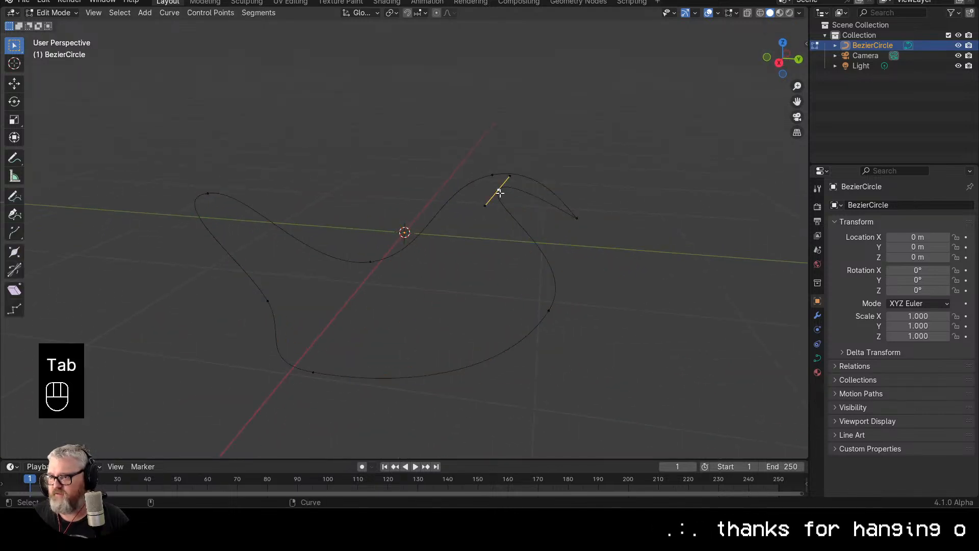
click(779, 62)
key(g)
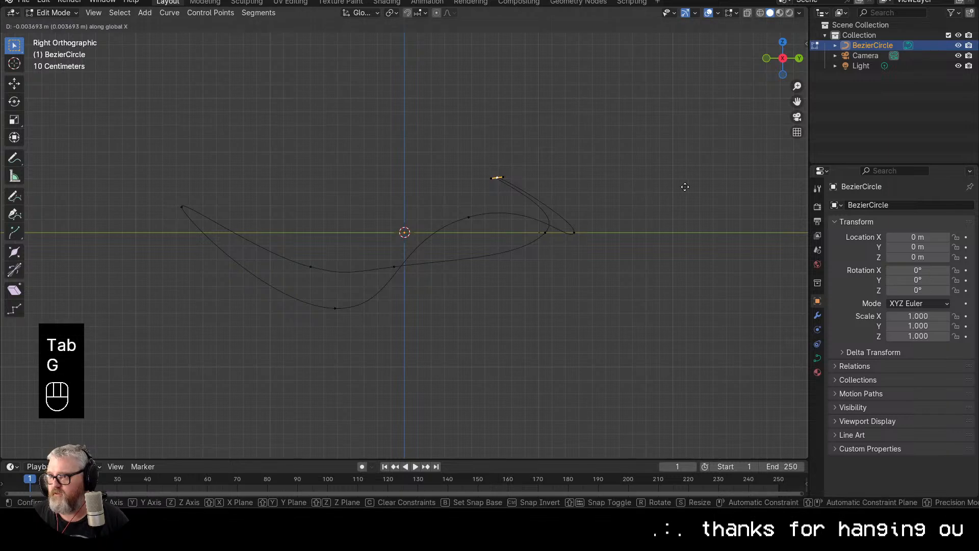
key(y)
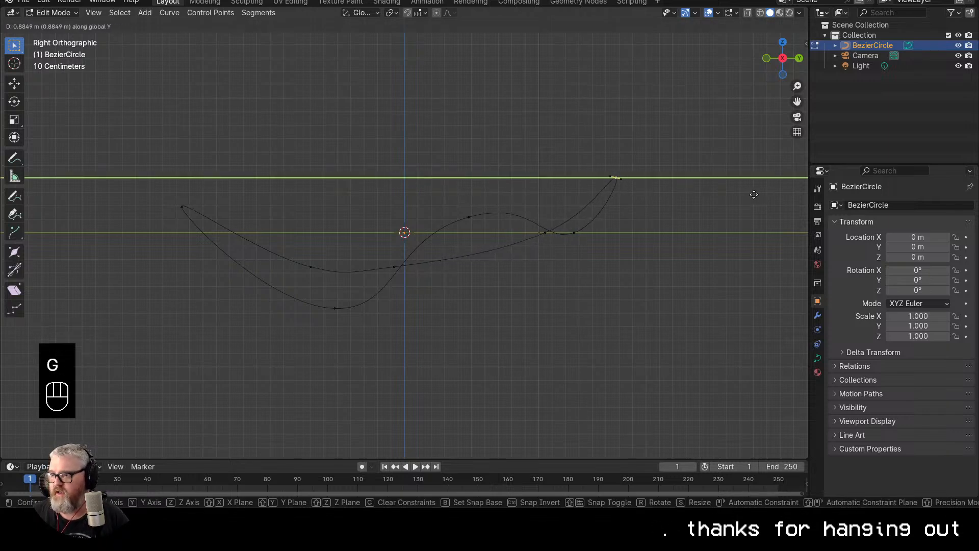
click(753, 195)
drag(751, 192, 711, 230)
drag(583, 228, 442, 232)
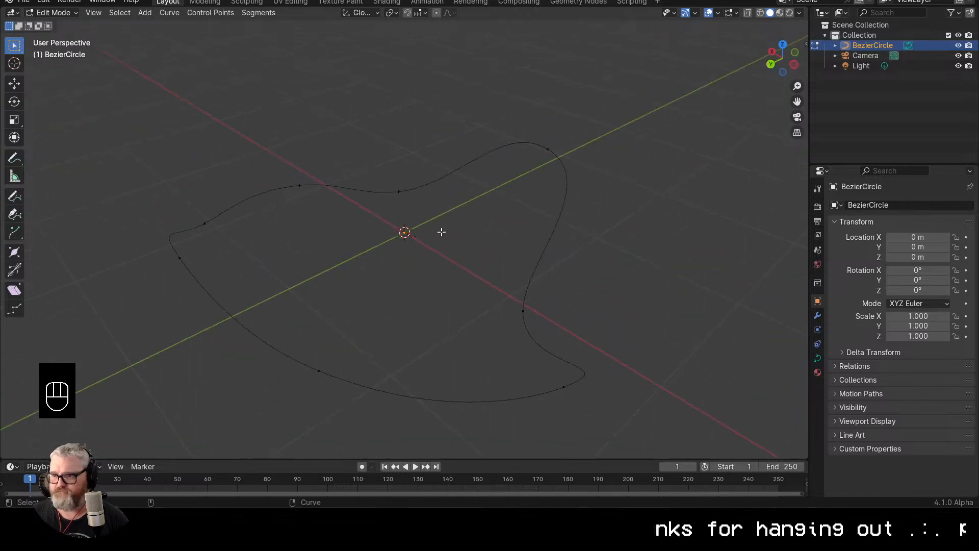
Return to object mode, select the camera and set its X, Y and Z location to 0 m
click(860, 57)
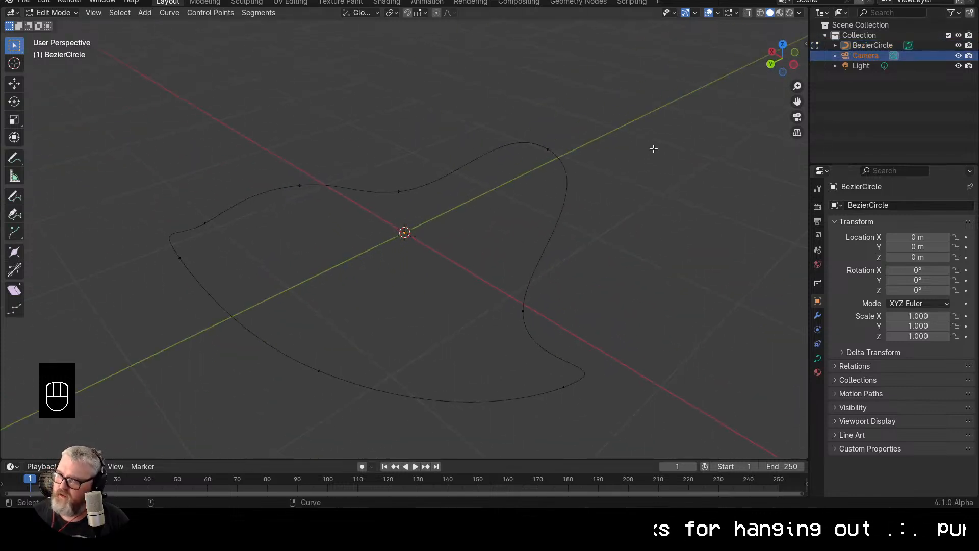
key(Tab)
click(849, 54)
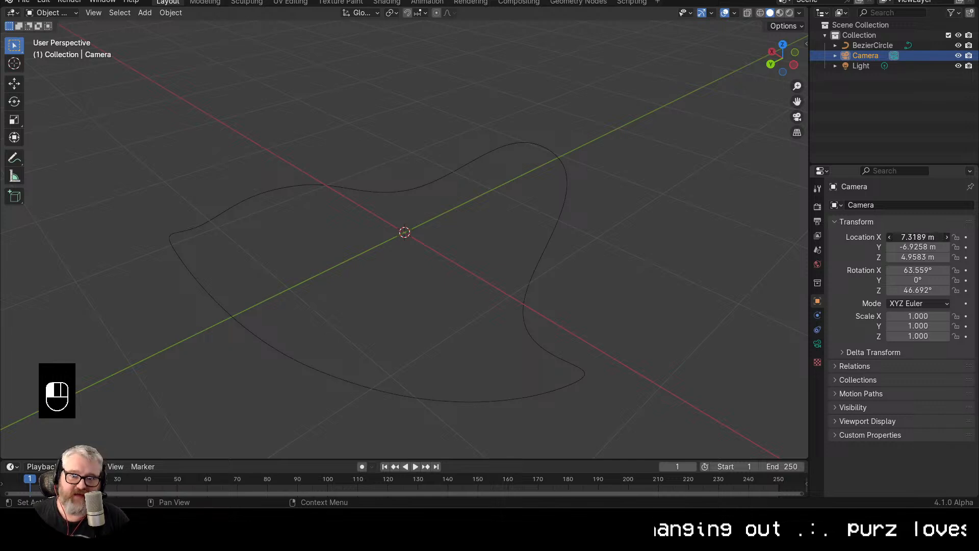
drag(906, 237, 906, 257)
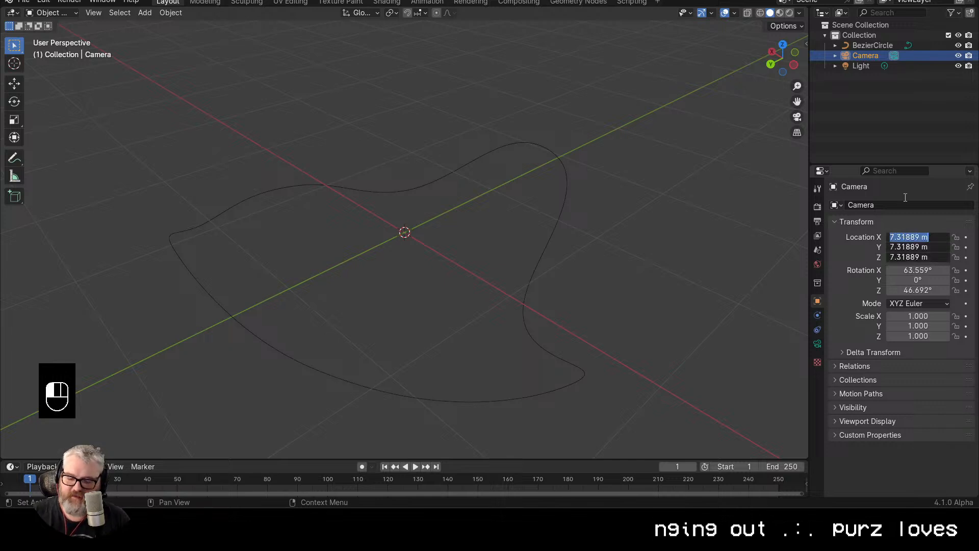
text(0)
key(Return)
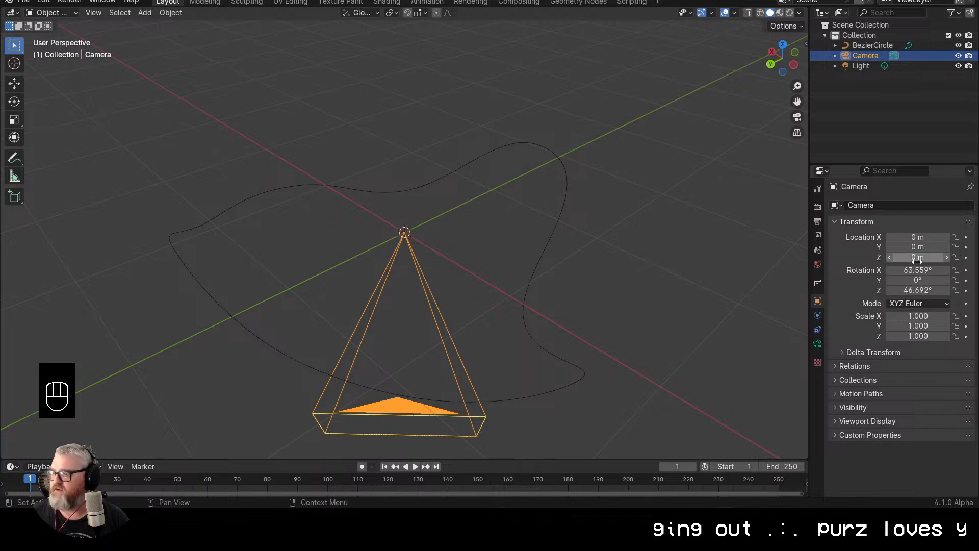
Set the camera's X, Y and Z rotation to 0°
drag(903, 269, 889, 290)
text(0)
key(Return)
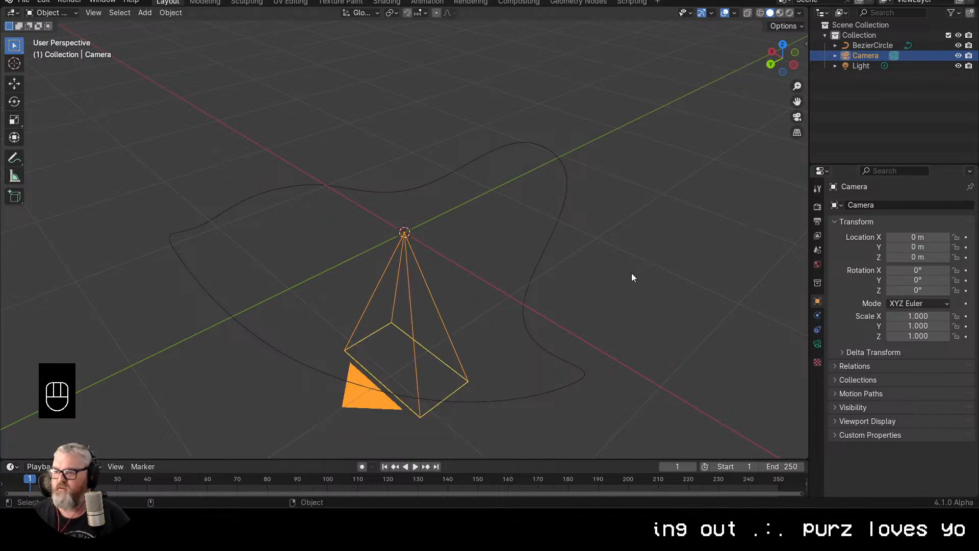
Set the animation's end frame to 90
scroll(592, 301, down, 4)
drag(592, 301, 654, 268)
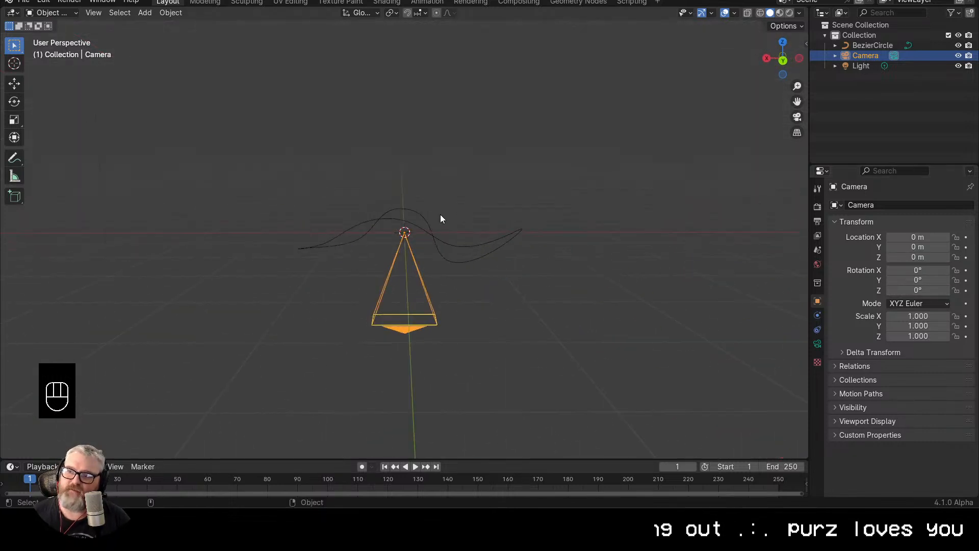
click(403, 208)
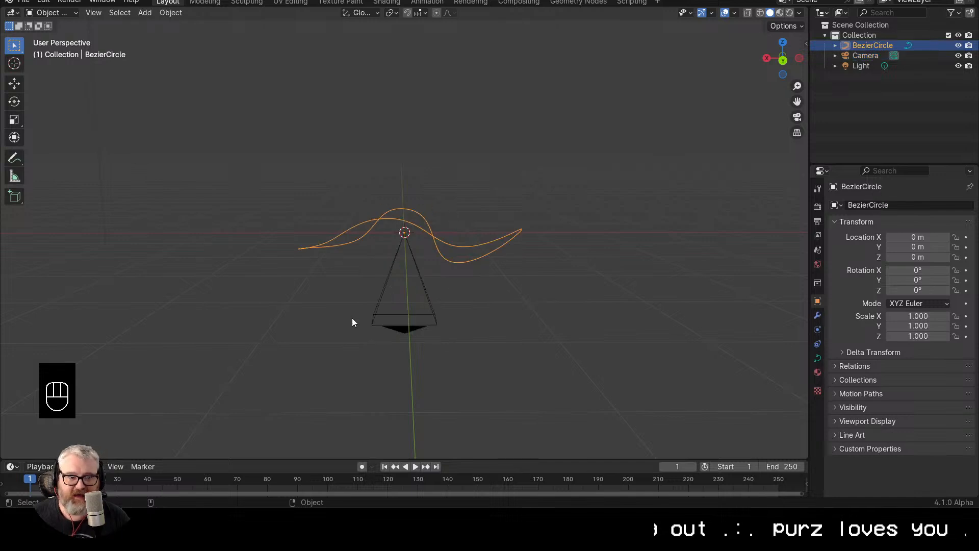
double_click(782, 466)
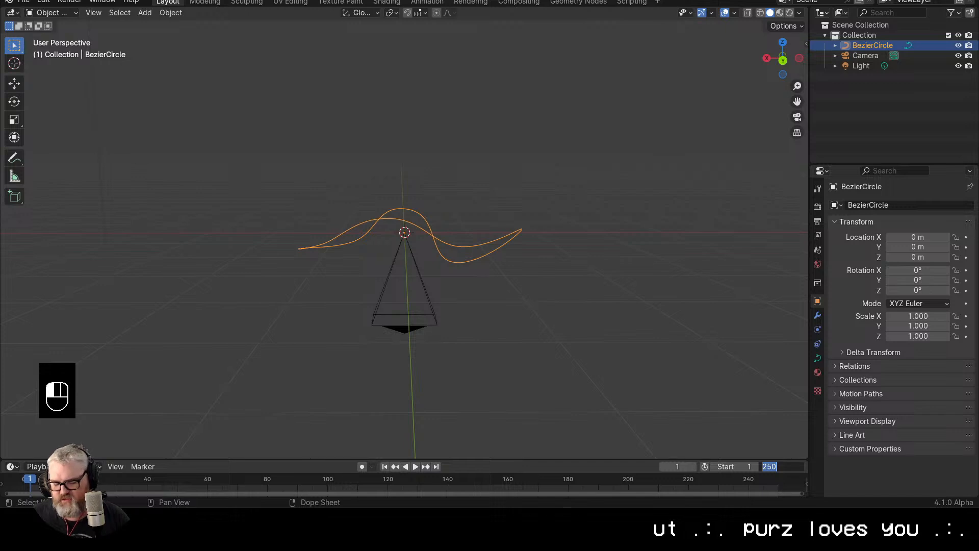
text(90)
key(Return)
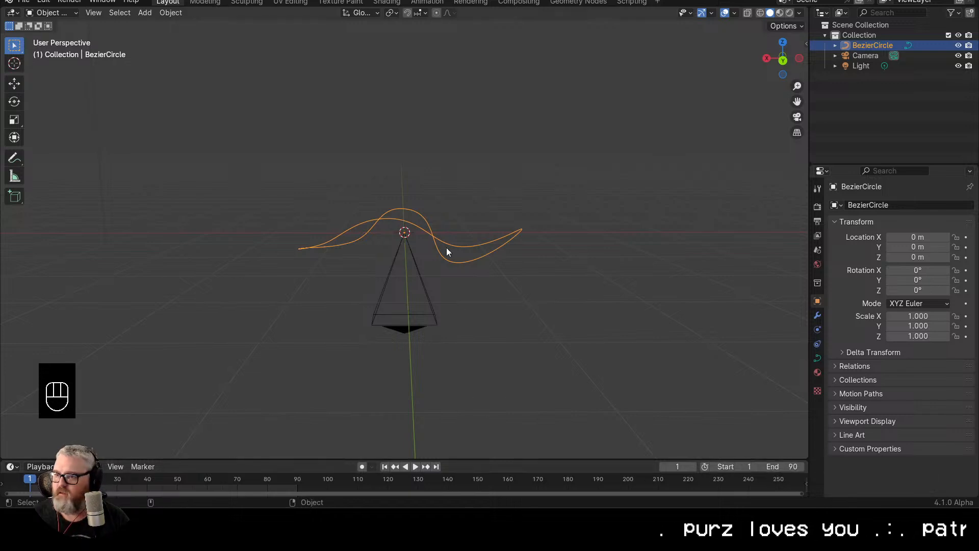
Add a Follow Path constraint to the camera with BezierCircle as its target
click(865, 53)
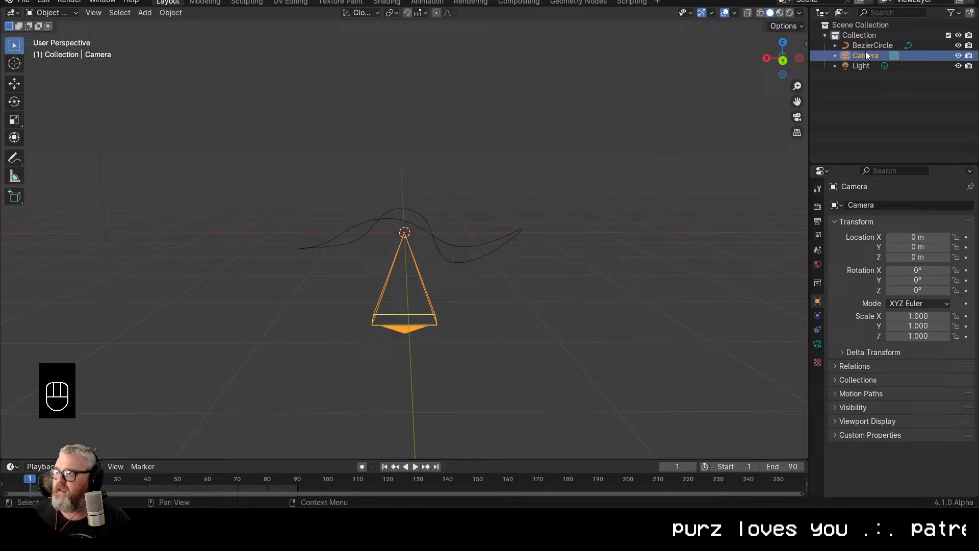
click(817, 333)
click(867, 205)
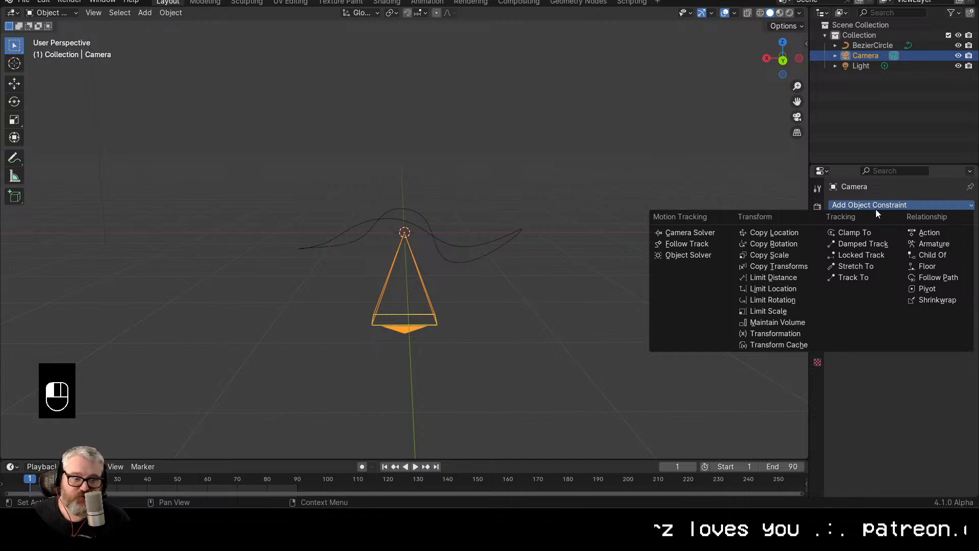
click(937, 277)
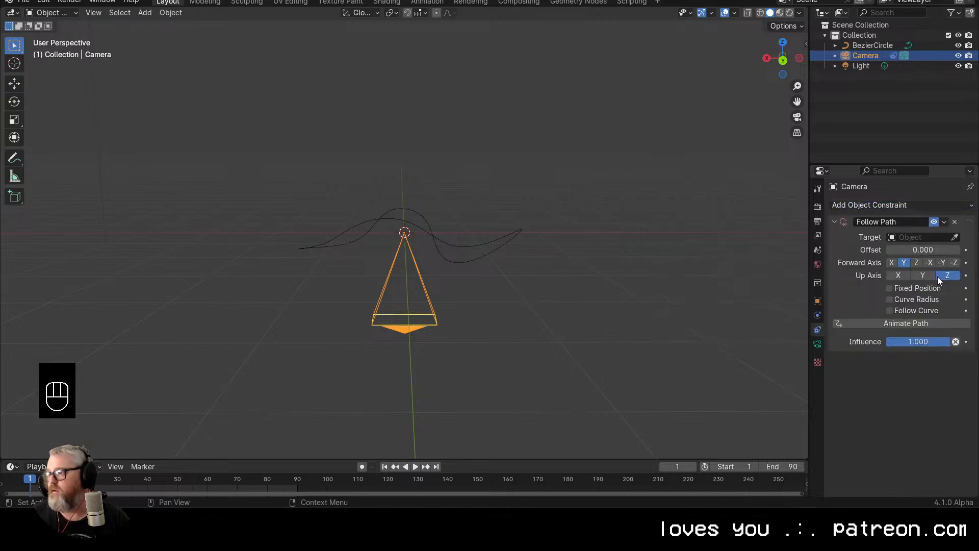
click(920, 236)
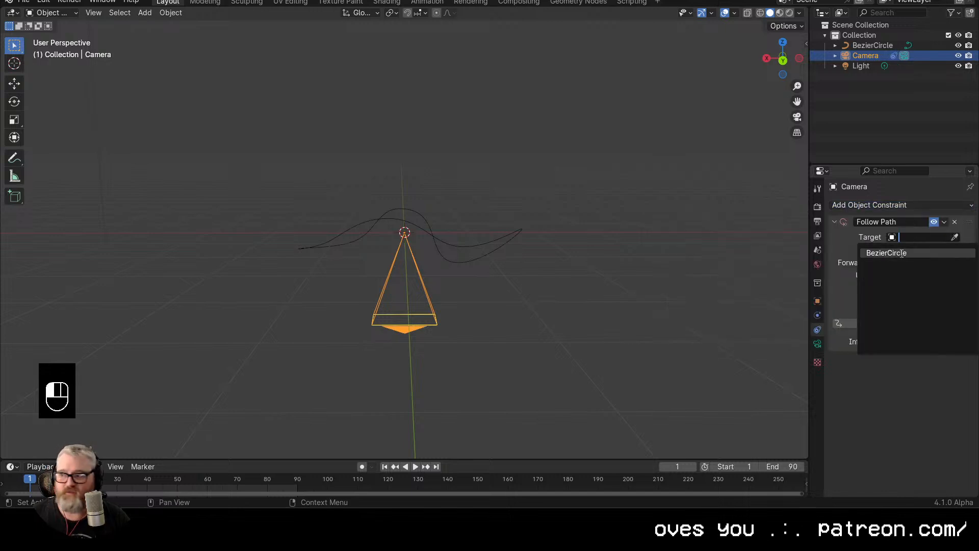
click(886, 253)
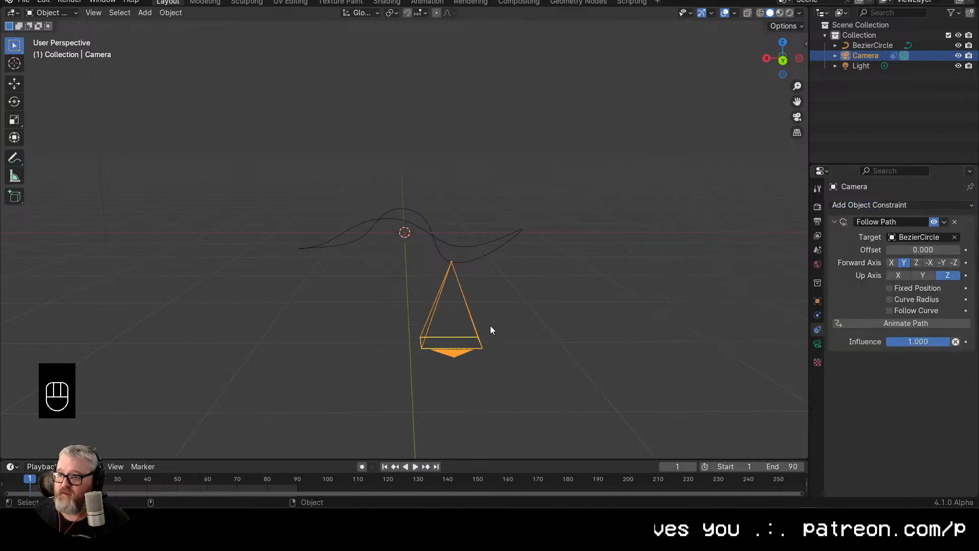
Vary the Follow Path offset to test how the camera travels along the curve
drag(491, 325, 297, 367)
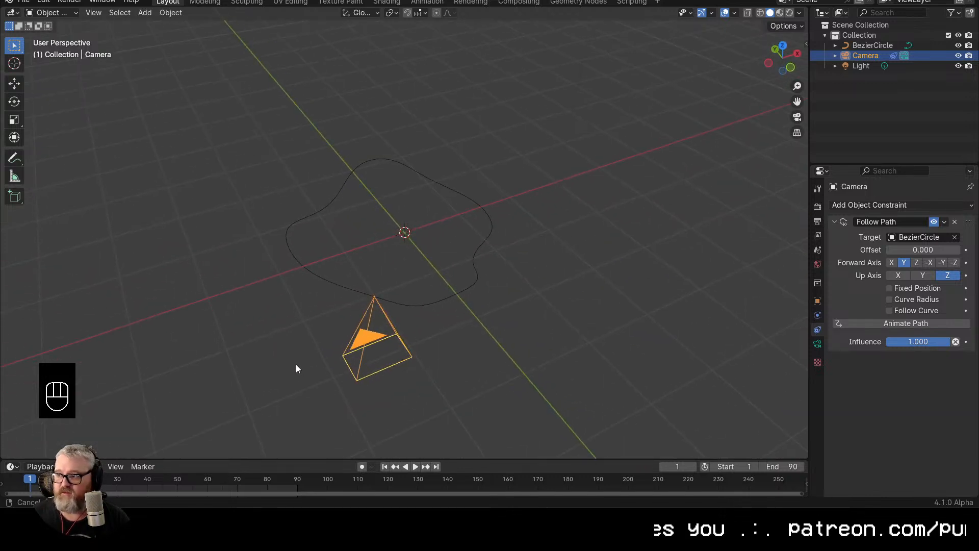
drag(924, 250, 856, 249)
mouse_move(922, 250)
mouse_down()
mouse_move(133, 250)
mouse_move(922, 250)
mouse_up()
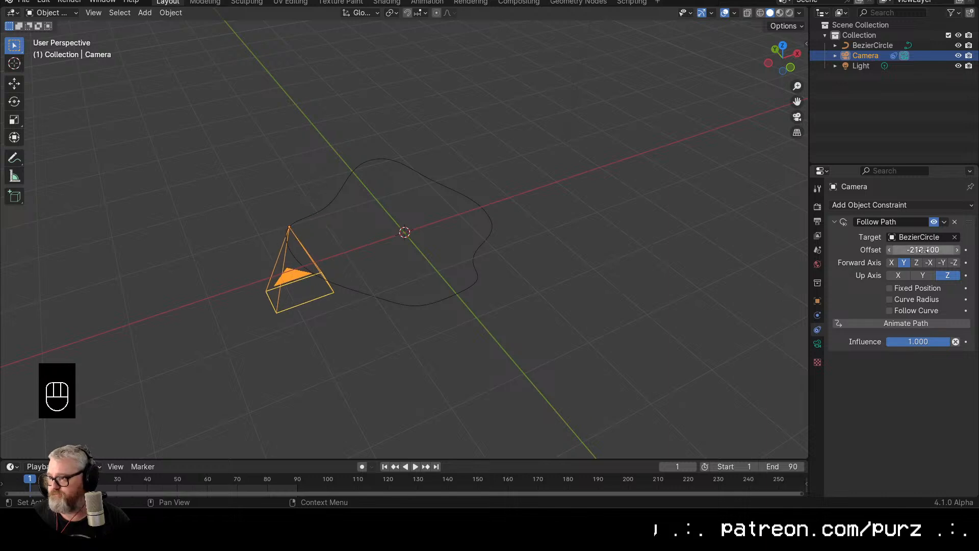
Set the constraint's forward axis to -Z and up axis to Y, and enable Follow Curve
click(954, 263)
click(929, 278)
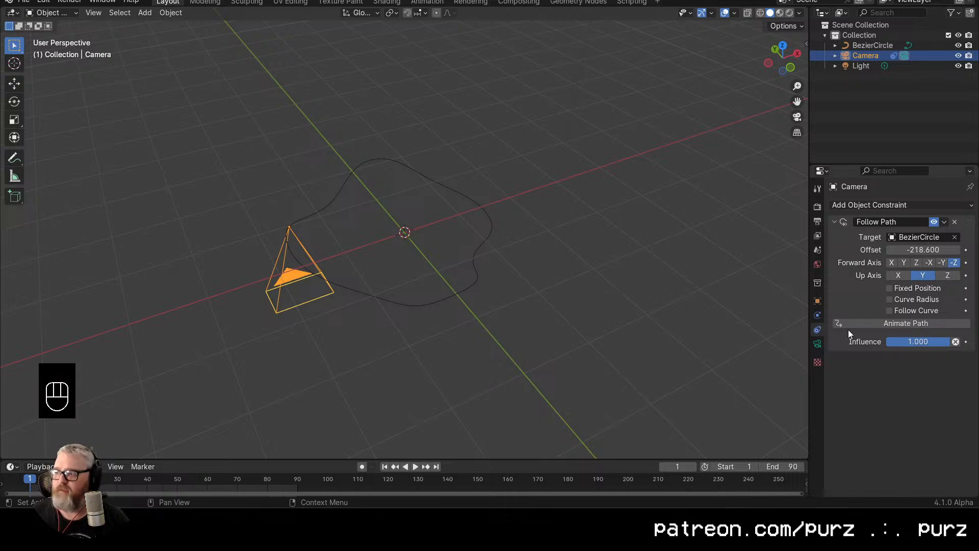
click(889, 310)
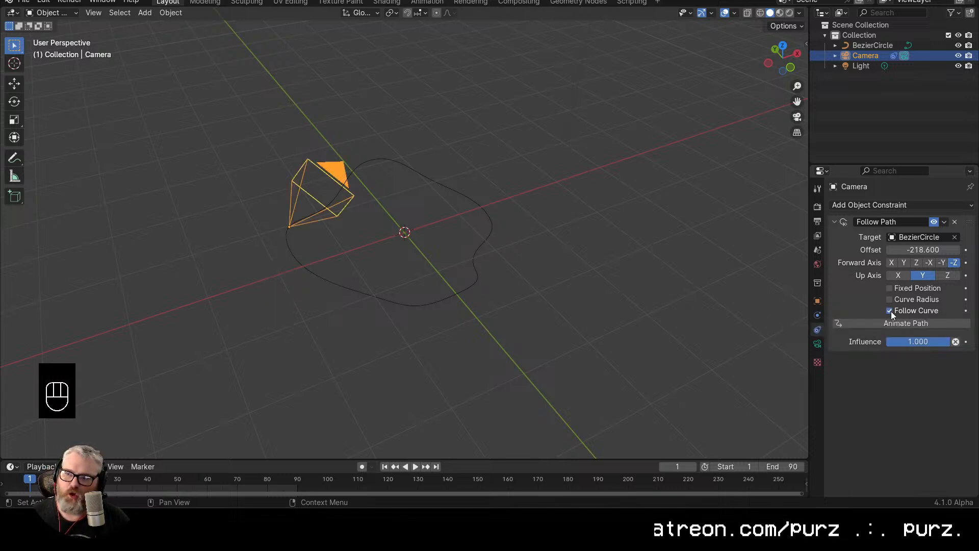
Test the curve-following camera with varying Follow Path offsets, including 0 and -100
drag(923, 250, 15, 250)
click(927, 248)
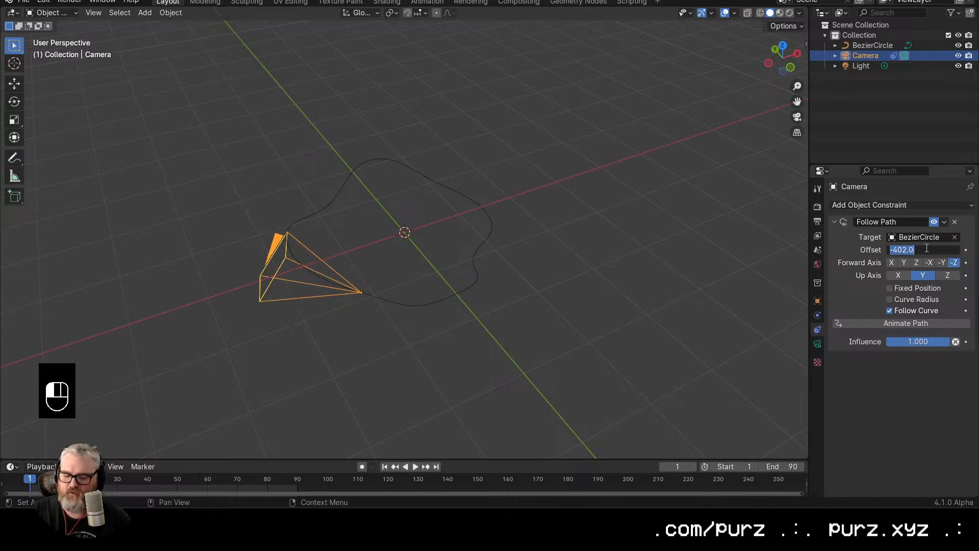
text(0)
key(Return)
text(-10)
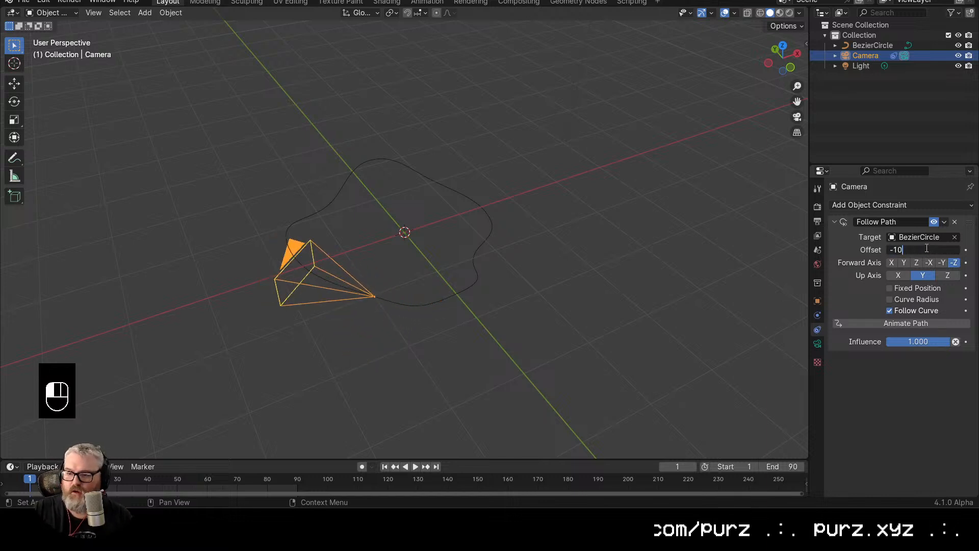
text(0)
key(Return)
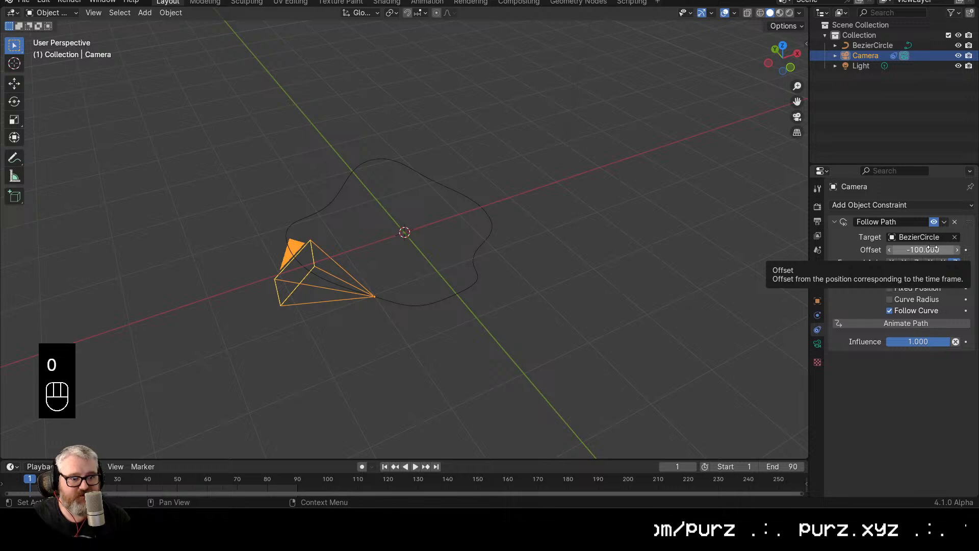
Slide the camera along the curve with the constraint's offset once more, and reset the offset to 0
drag(932, 248, 879, 249)
click(936, 247)
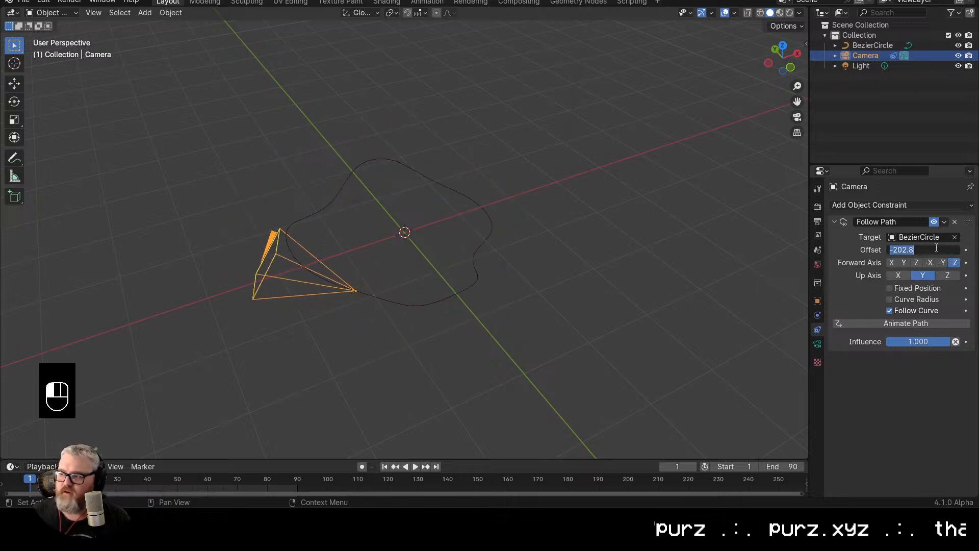
text(0)
key(Return)
key(shift+Left)
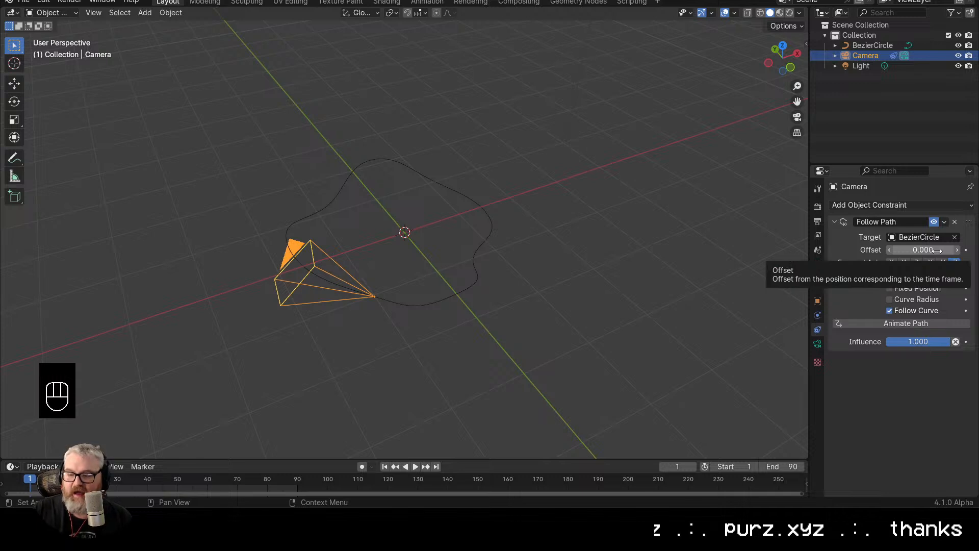
Keyframe the camera's Follow Path offset at 0 on frame 1 and at -100 on frame 91
key(i)
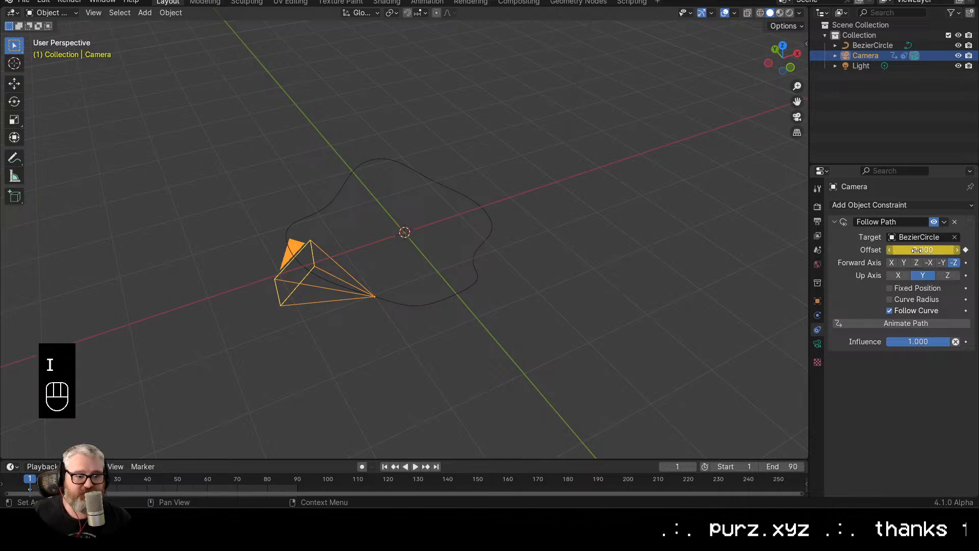
key(shift+Right)
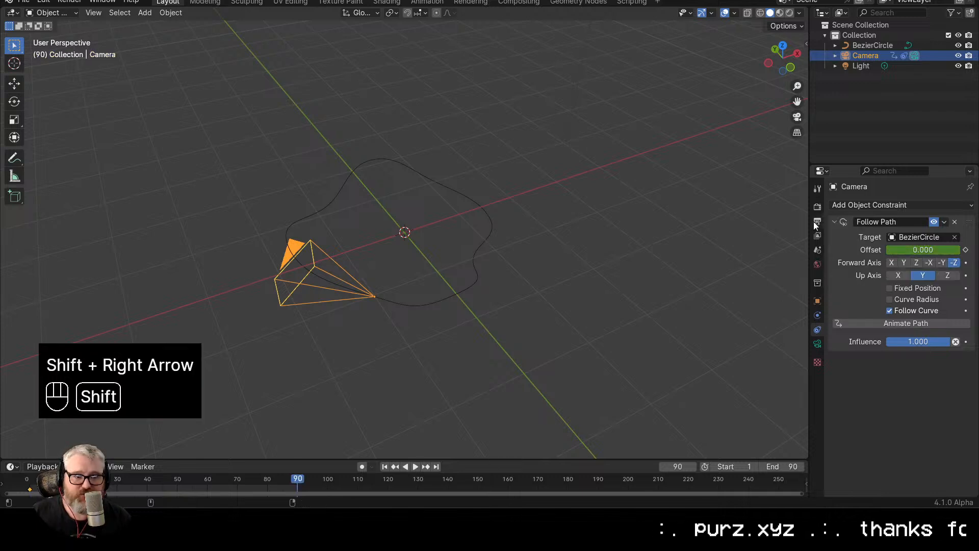
key(Right)
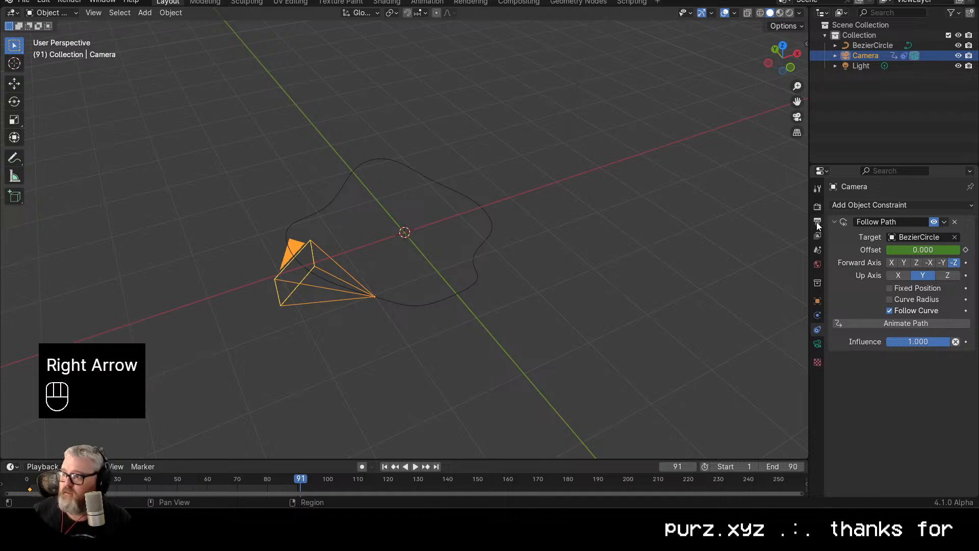
click(928, 248)
text(-10)
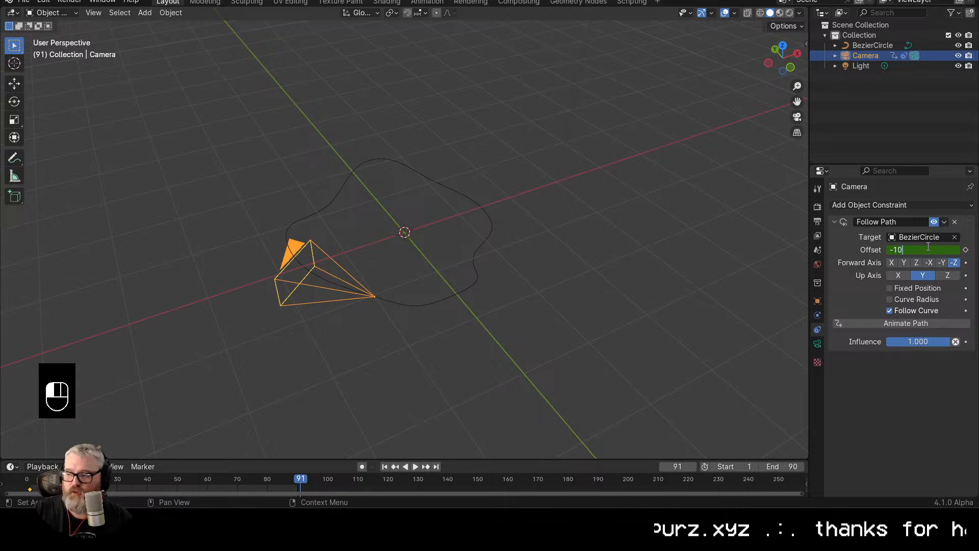
text(0)
key(Return)
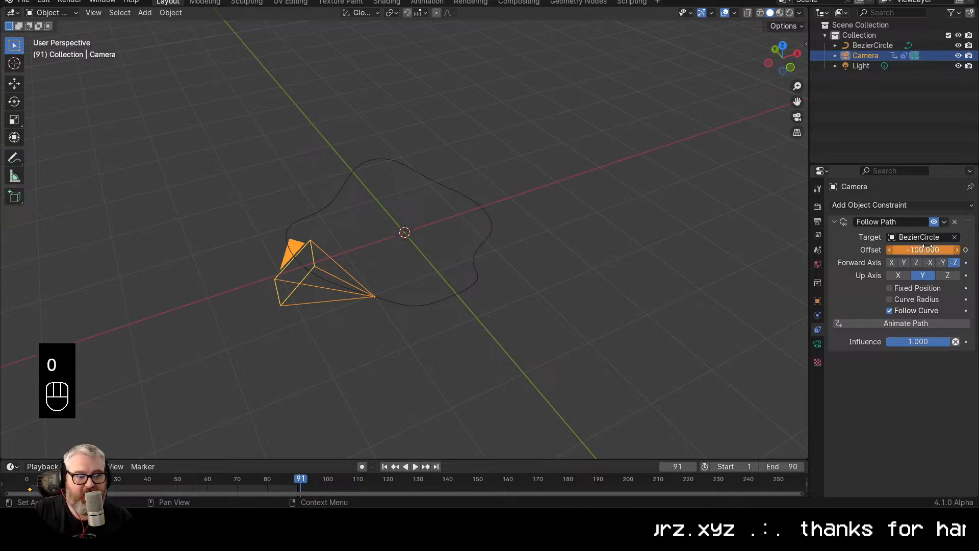
key(i)
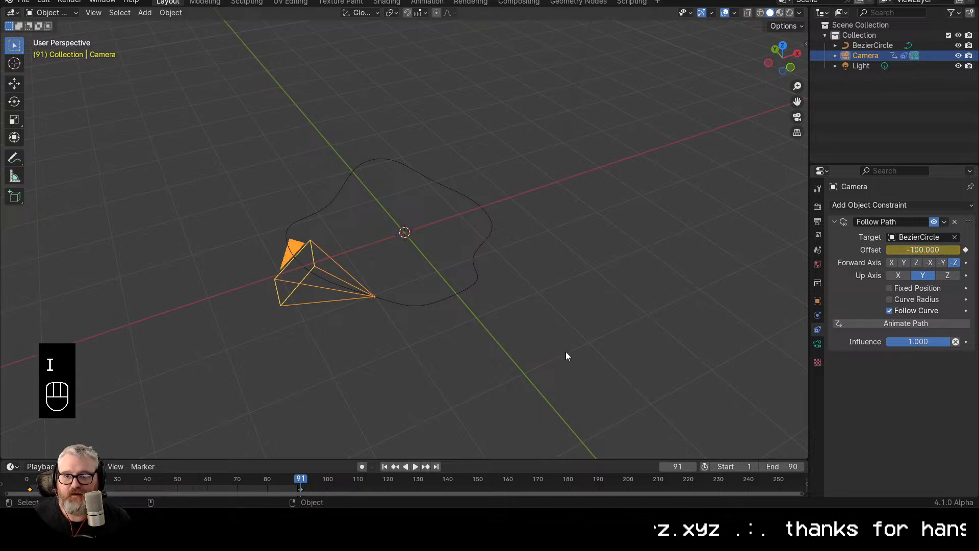
Play the animation and watch the camera's travel along the curve from outside and through the camera view
key(space)
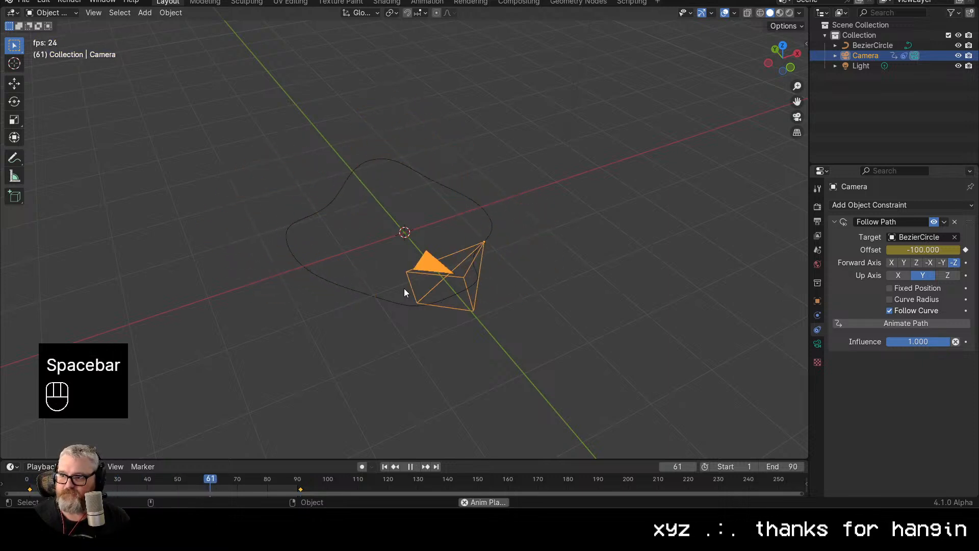
click(797, 117)
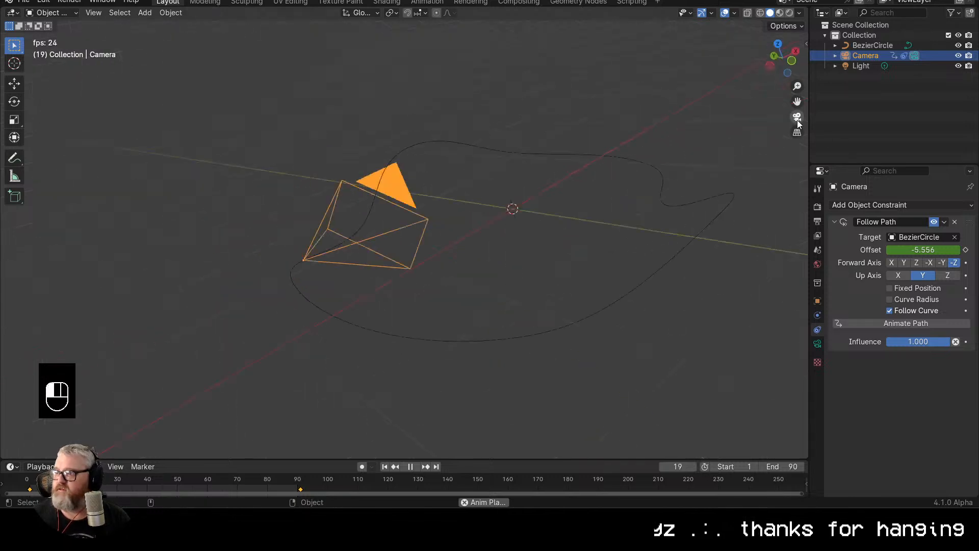
scroll(585, 176, up, 2)
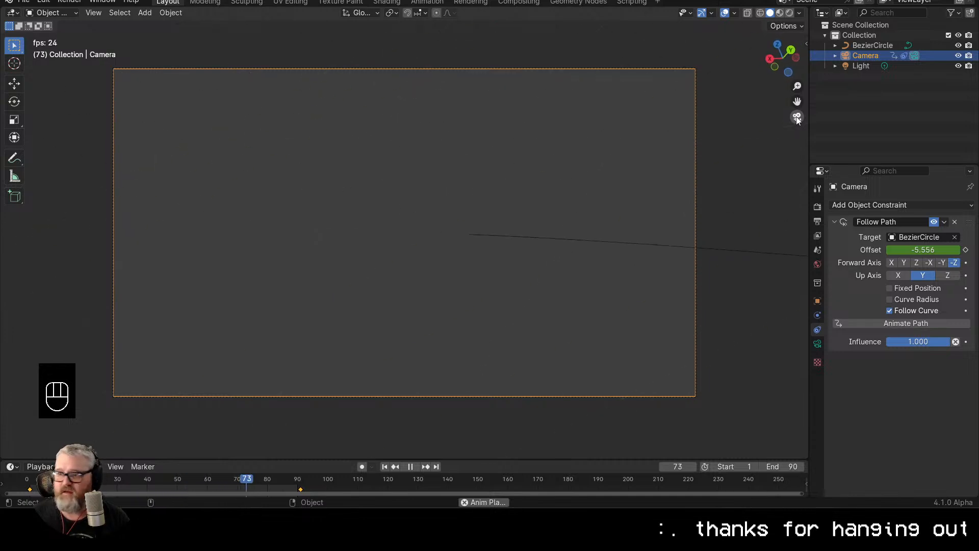
click(797, 117)
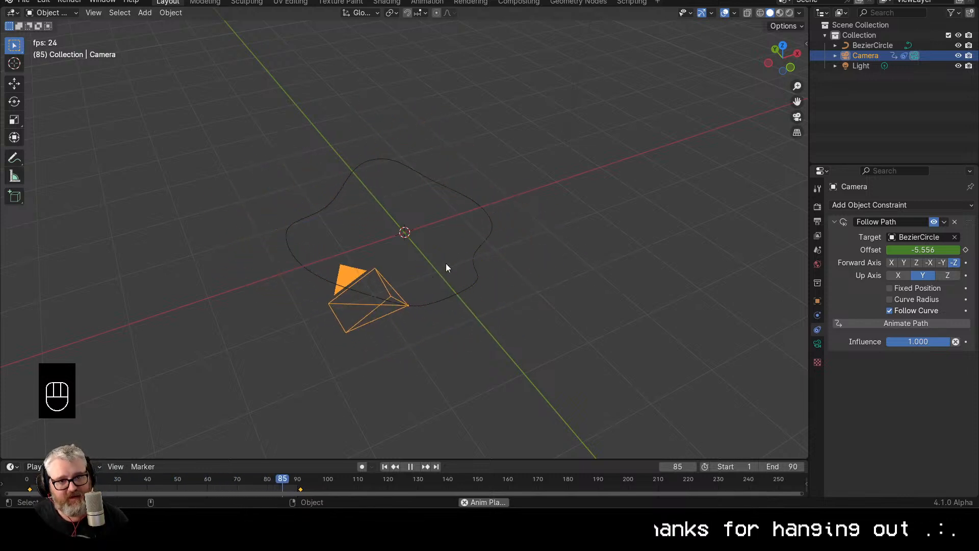
Give the Bezier circle a round bevel with a depth of 0.33 m to form a tube
click(469, 261)
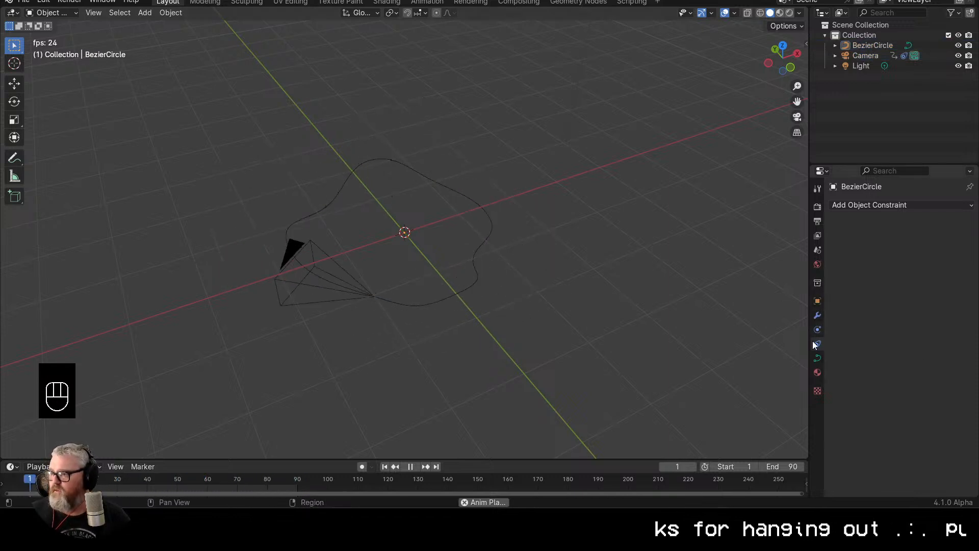
click(818, 358)
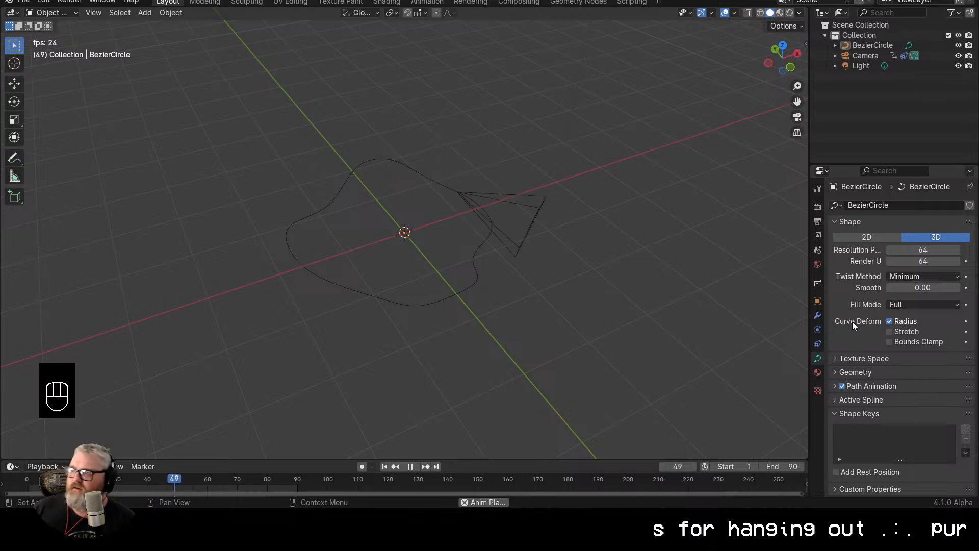
click(839, 372)
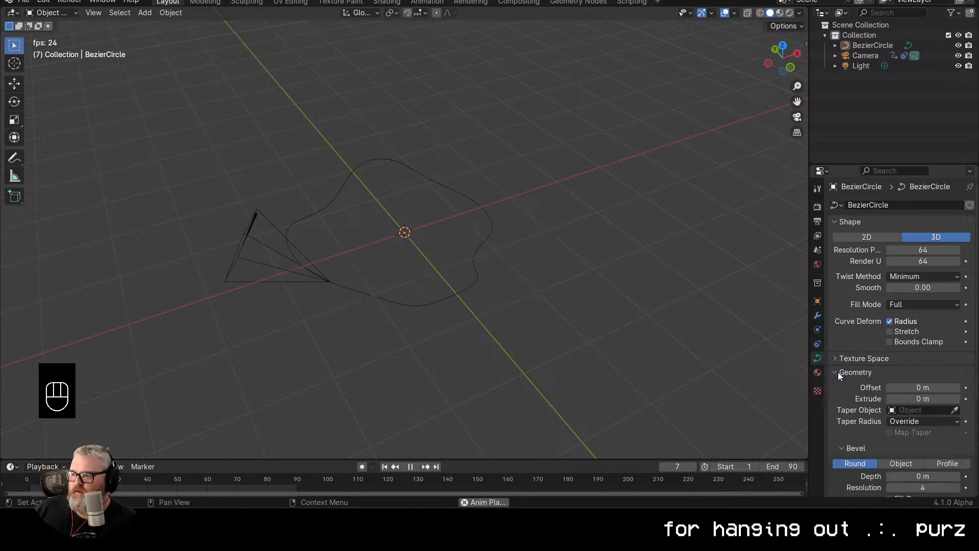
scroll(879, 428, down, 5)
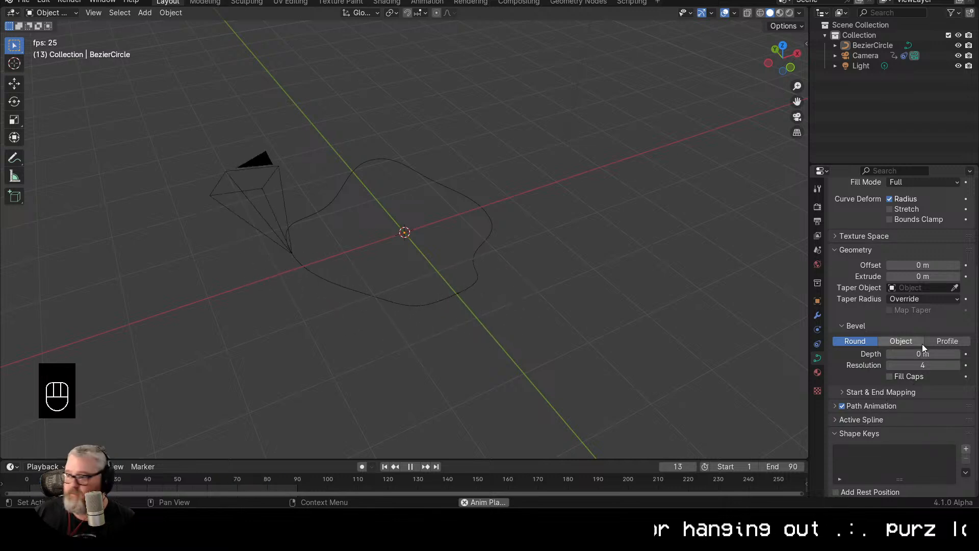
scroll(906, 333, up, 1)
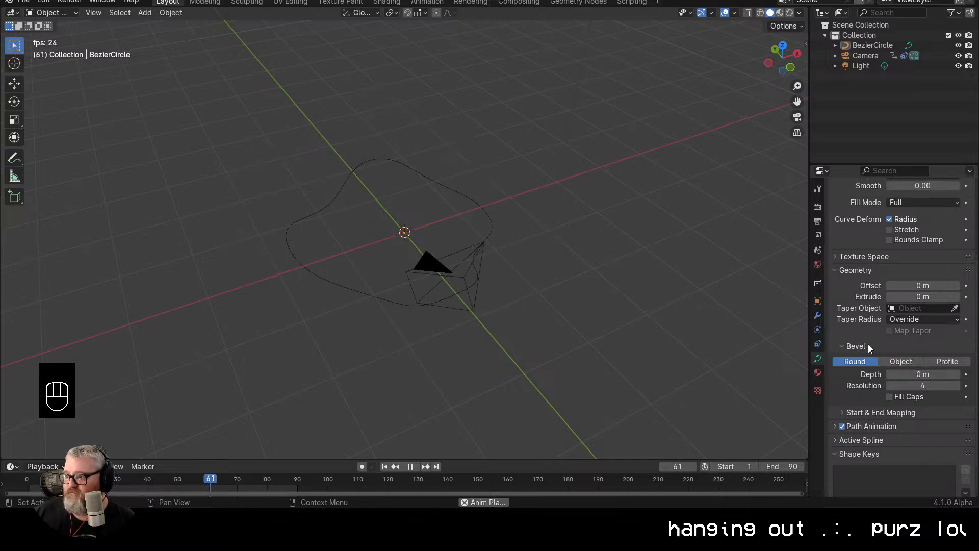
scroll(868, 344, up, 5)
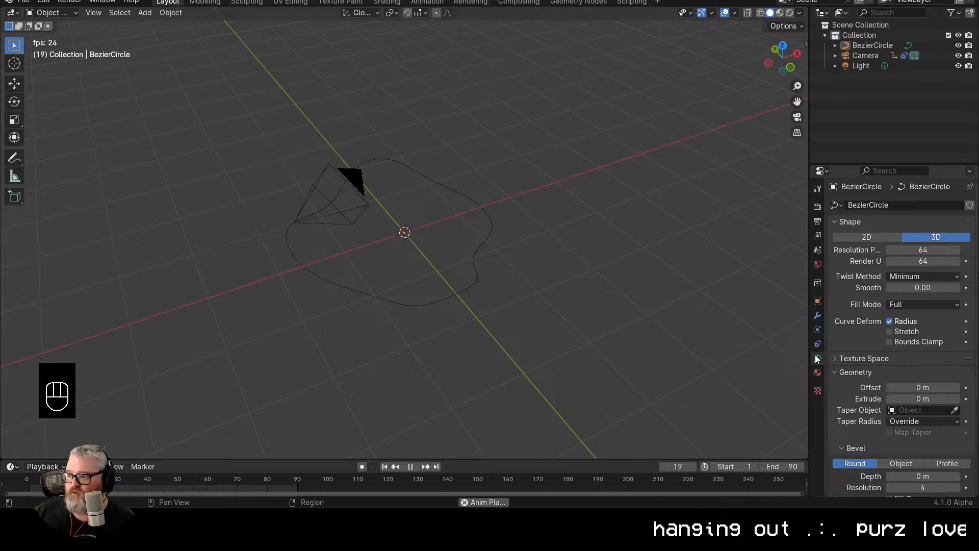
scroll(870, 375, down, 6)
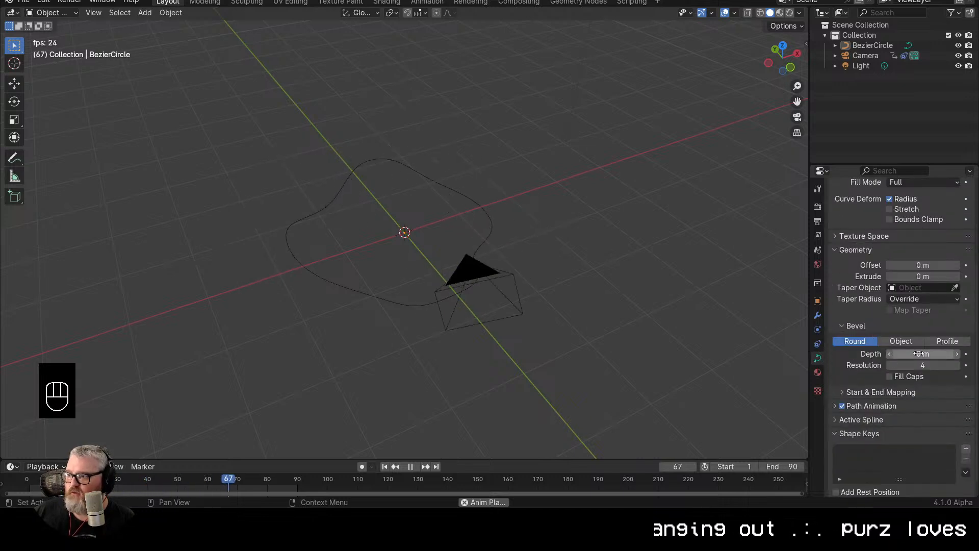
mouse_move(903, 354)
mouse_down()
mouse_move(971, 354)
mouse_move(918, 353)
mouse_up()
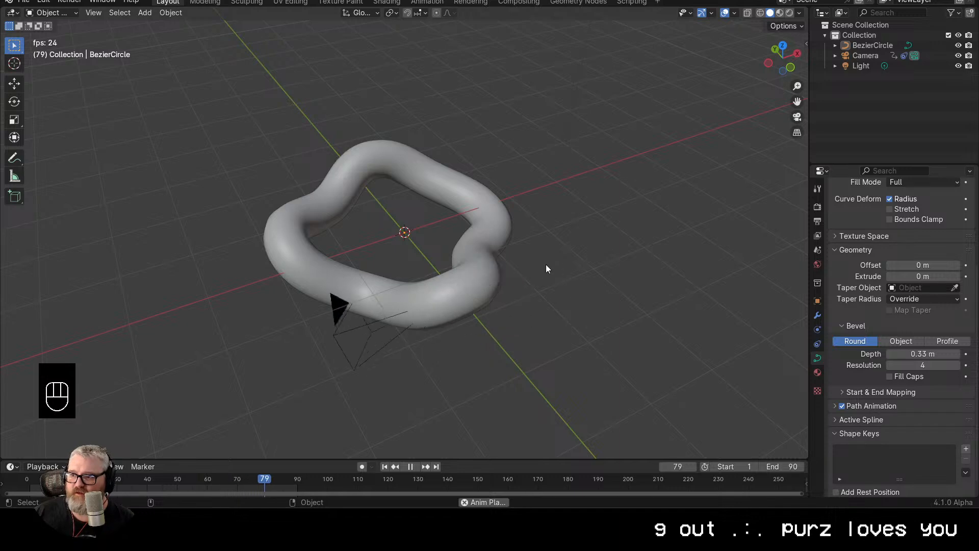
Review the fly-through inside the tube from the camera view in a maximized viewport, and stop playback
drag(546, 265, 488, 270)
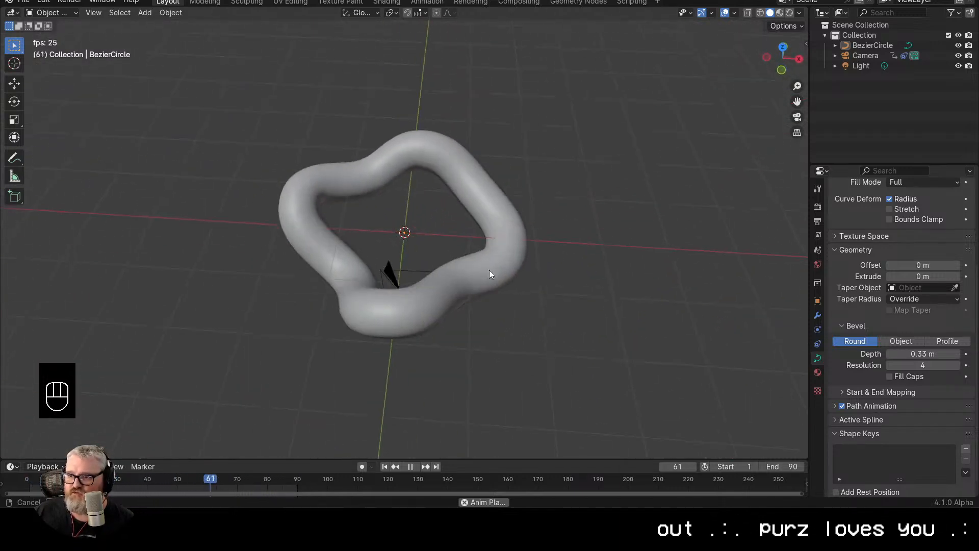
click(798, 116)
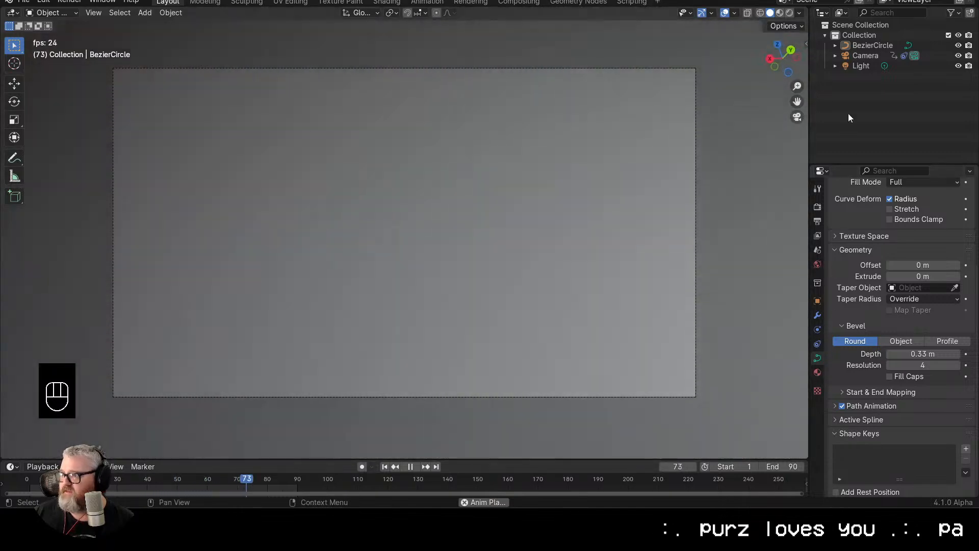
click(865, 57)
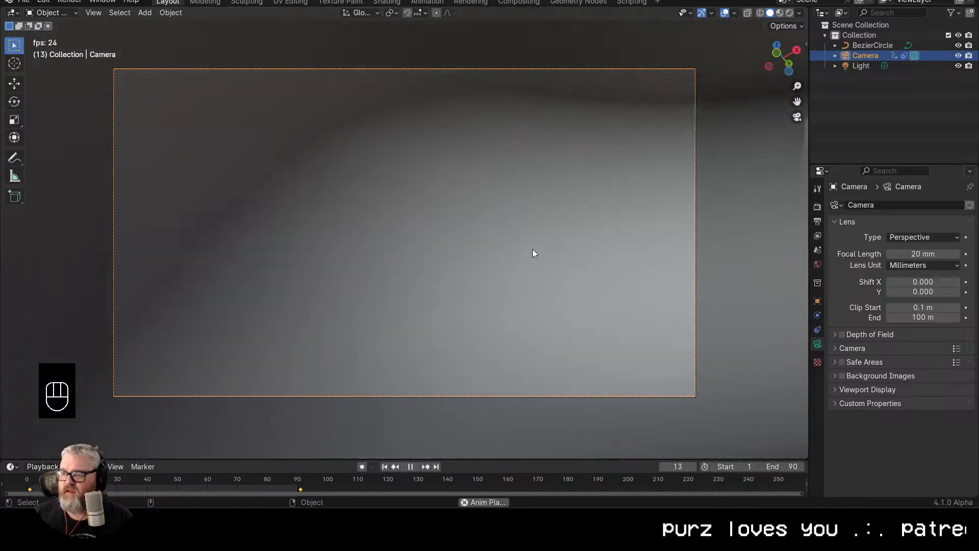
key(ctrl+space)
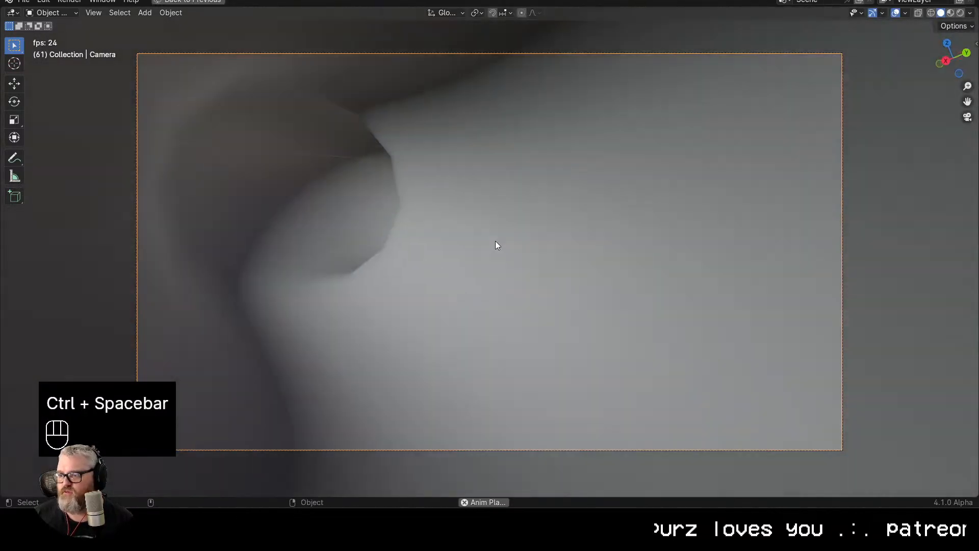
key(space)
key(space)
key(space)
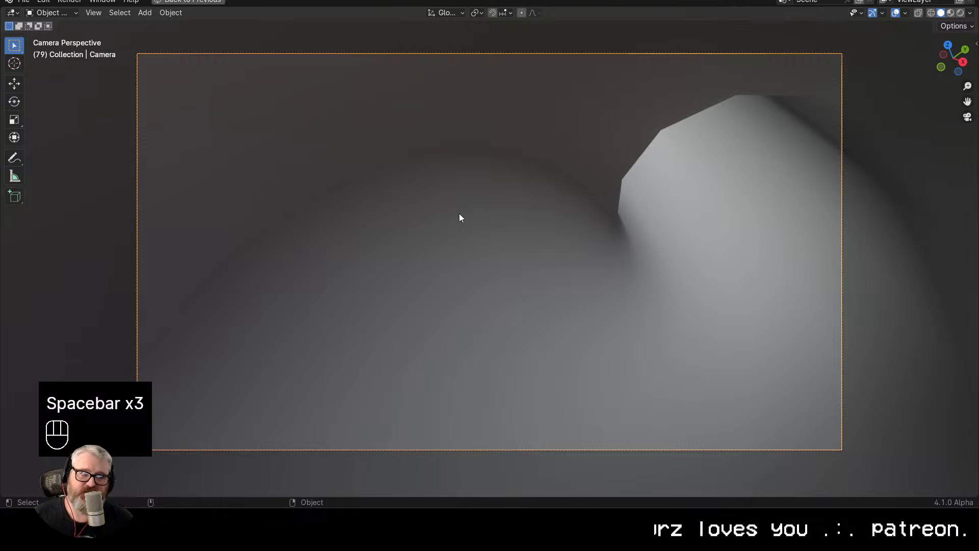
key(ctrl+space)
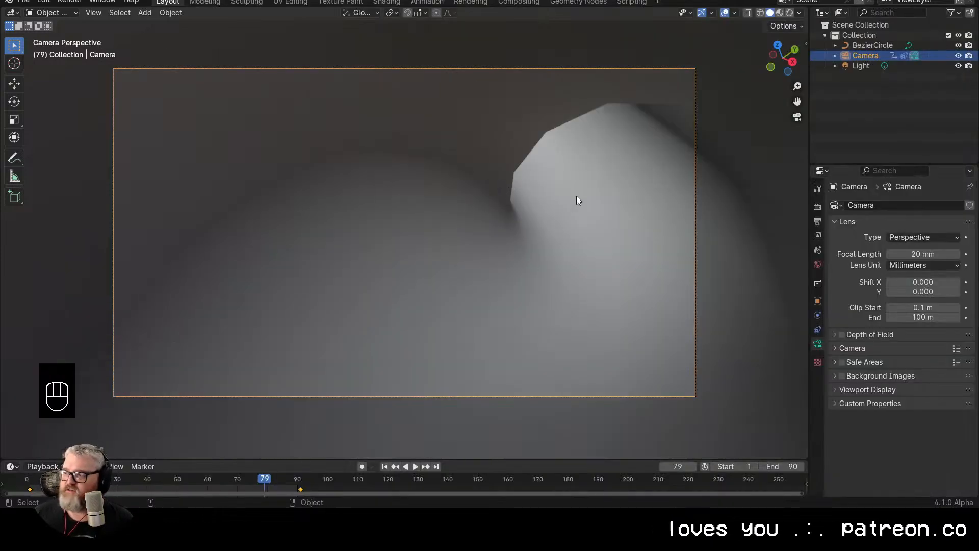
Examine the tube and camera from the top orthographic view at frame 91
scroll(561, 226, up, 1)
drag(561, 227, 474, 294)
scroll(550, 280, down, 13)
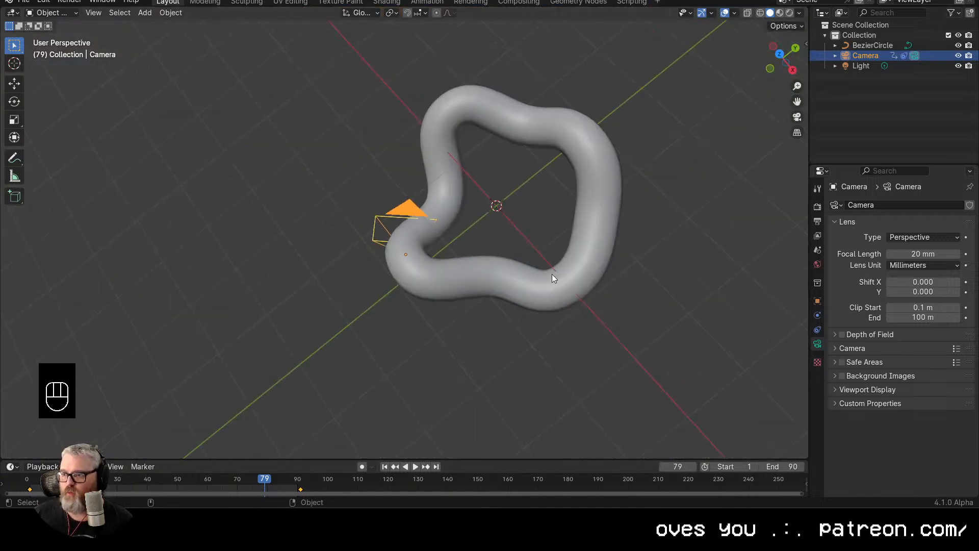
click(789, 58)
click(785, 61)
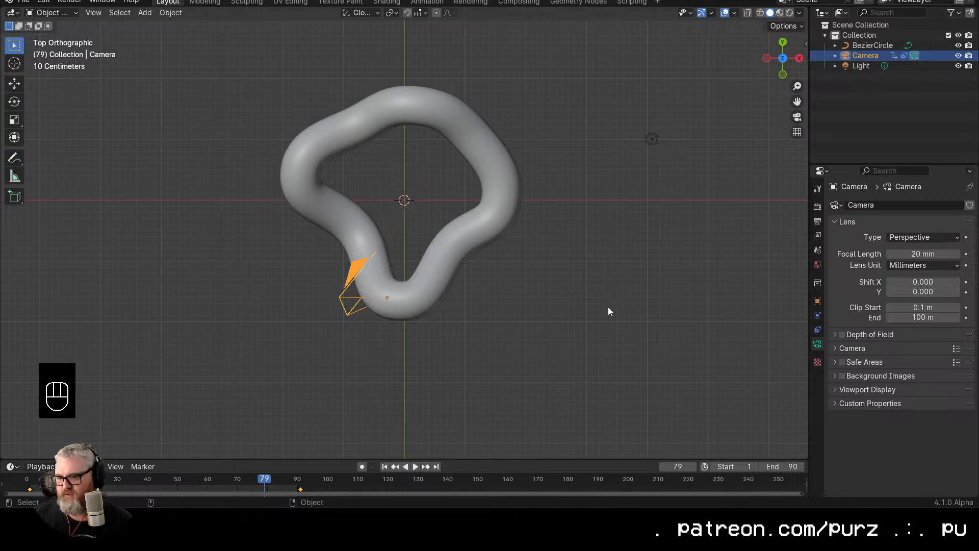
key(shift+Right)
key(Right)
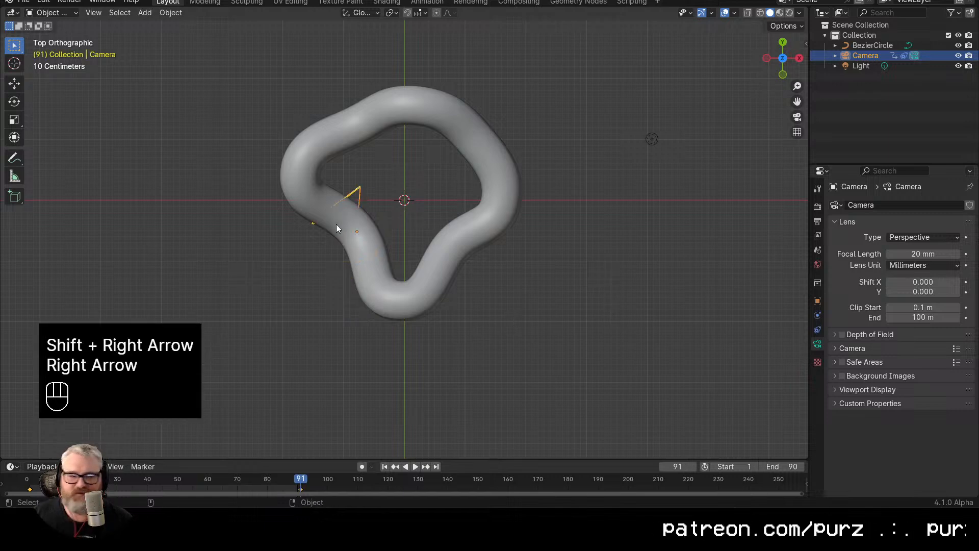
Remove the keyframes from the camera's Follow Path offset
click(869, 42)
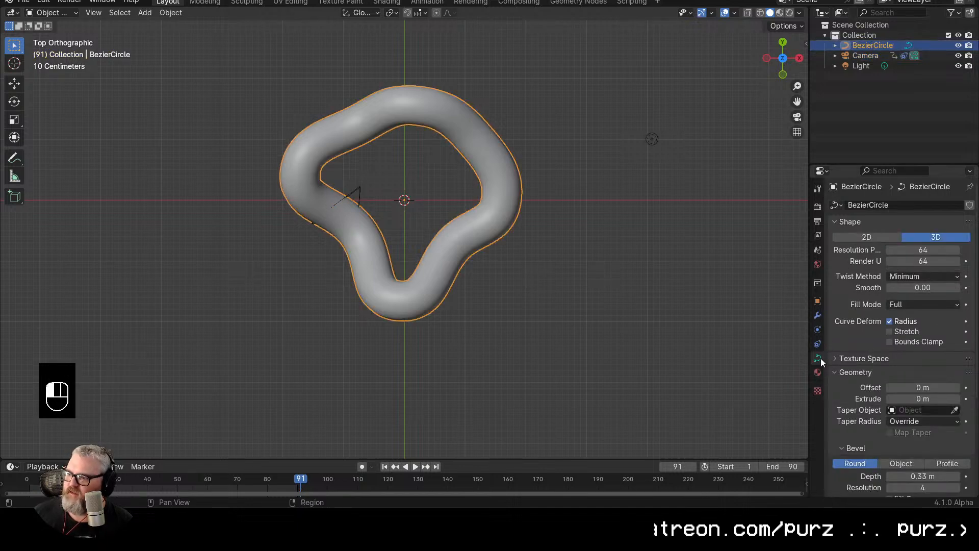
click(861, 55)
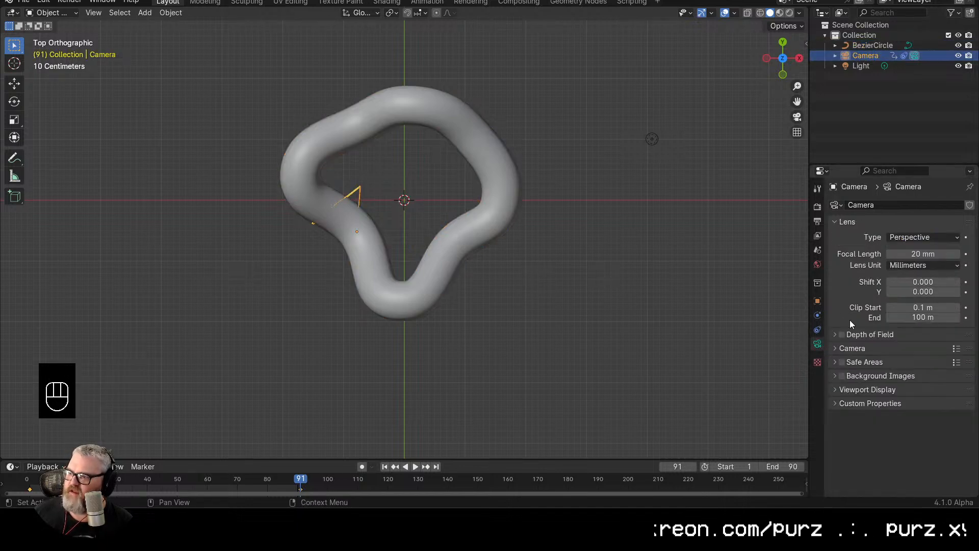
click(818, 330)
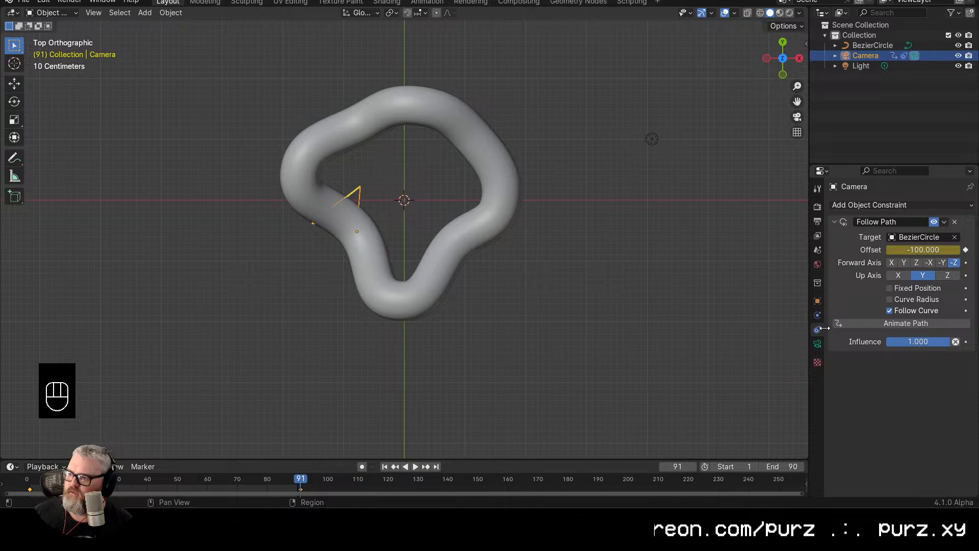
right_click(917, 249)
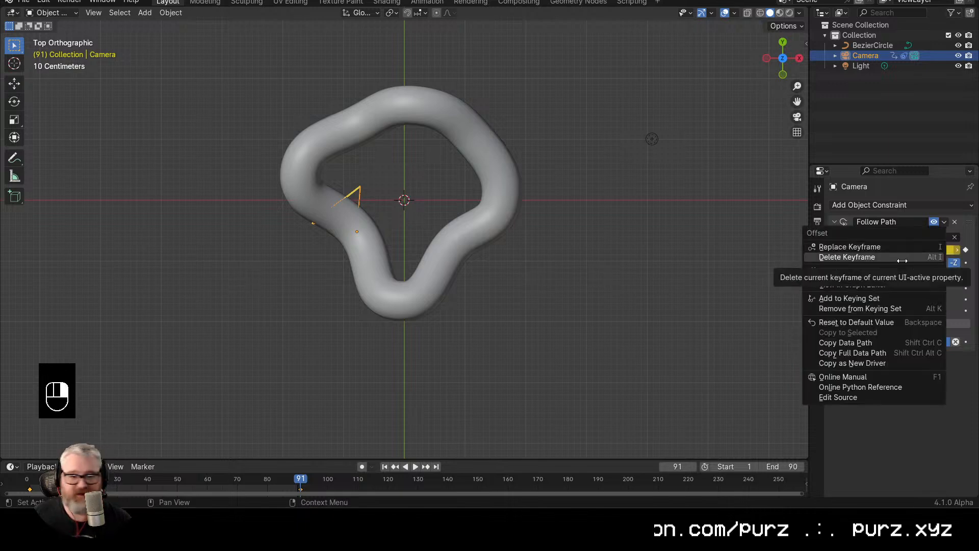
click(916, 257)
right_click(913, 248)
click(913, 255)
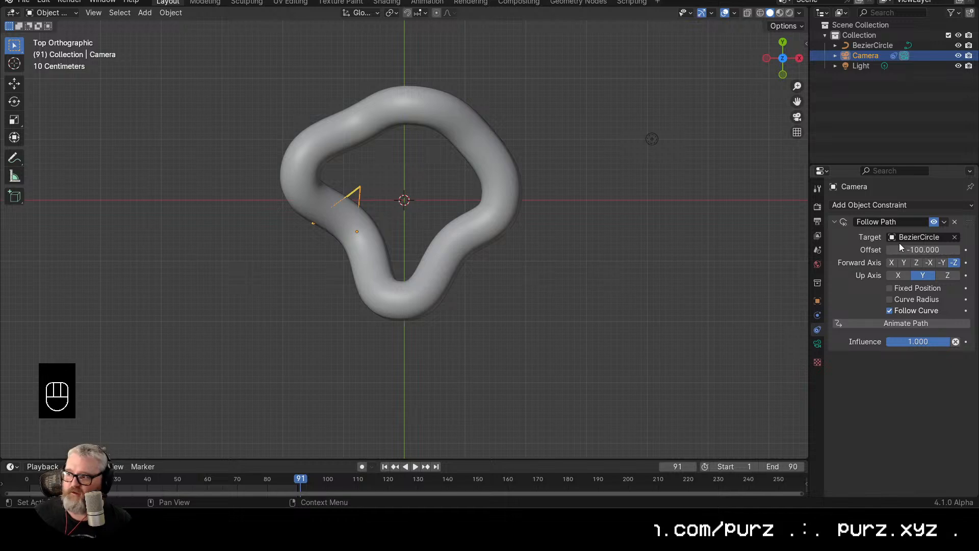
Reset the camera's Follow Path offset to 0
right_click(899, 243)
right_click(932, 250)
click(749, 330)
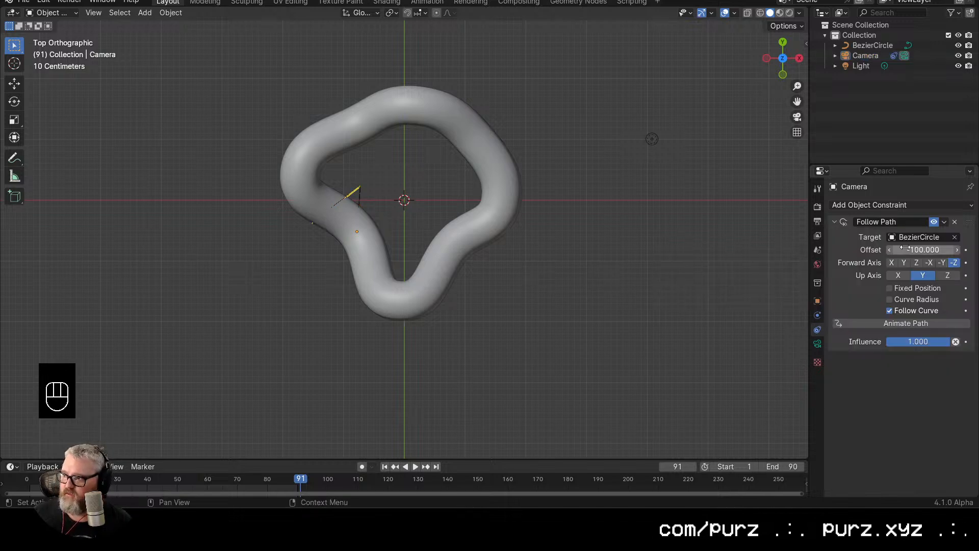
right_click(905, 248)
click(904, 250)
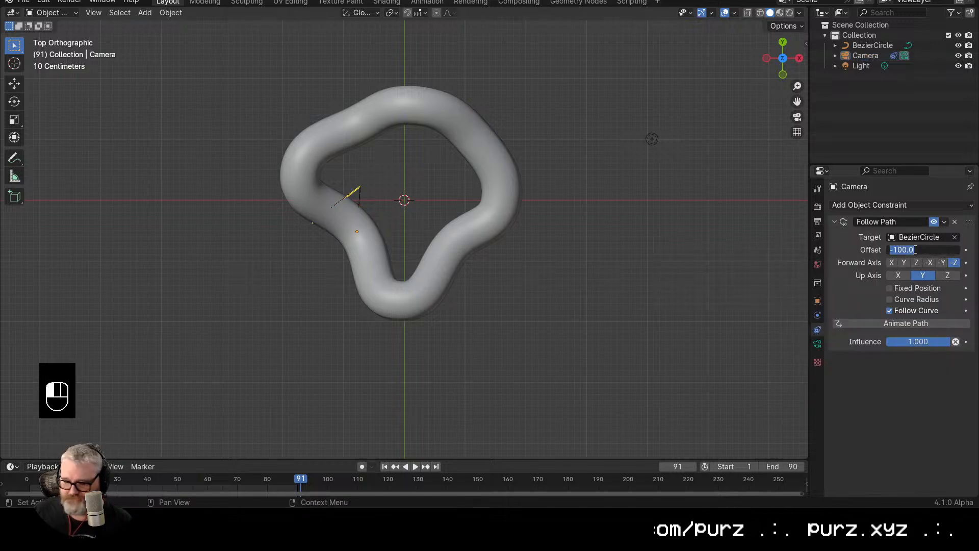
text(0)
key(Return)
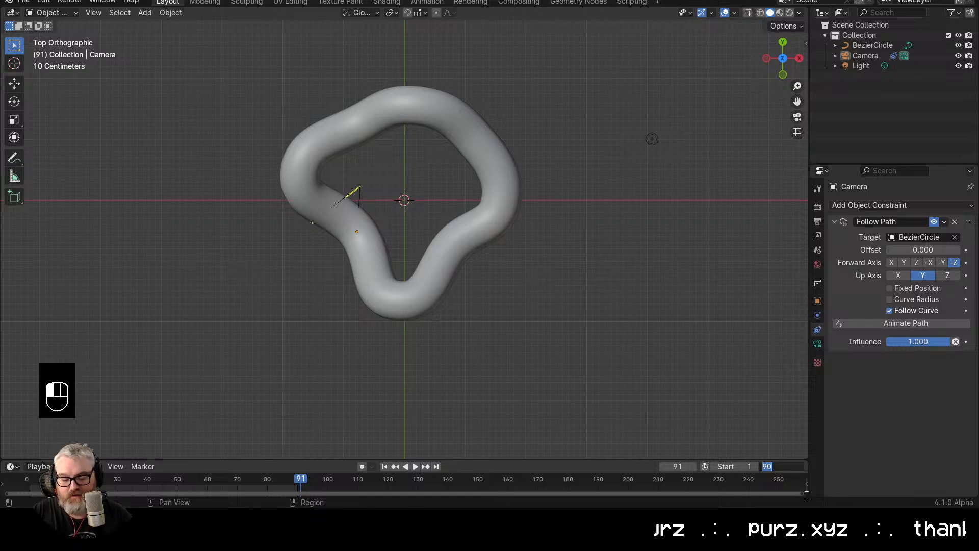
Set the animation's end frame to 240 and keyframe the camera's Follow Path offset of 0 at frame 1
text(240)
key(Return)
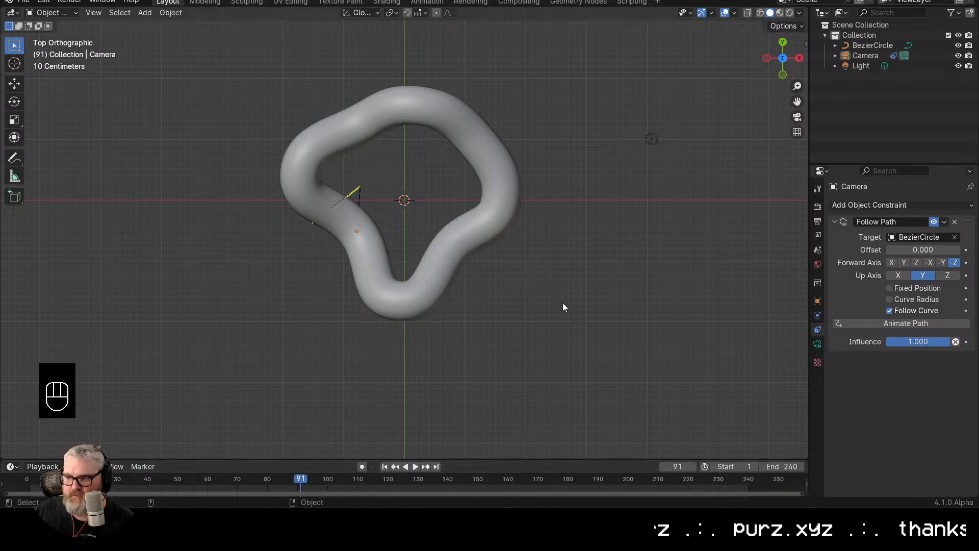
key(shift+Left)
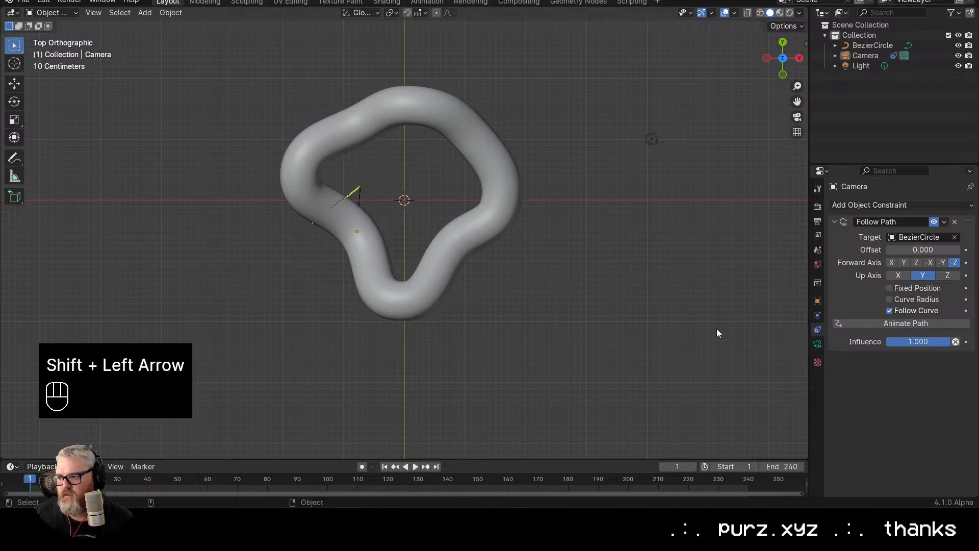
key(i)
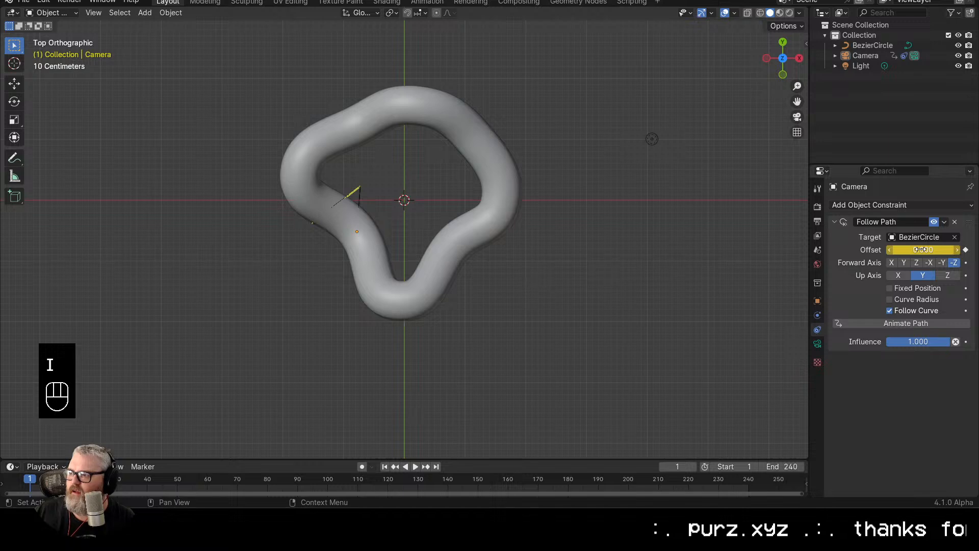
Set the camera's Follow Path offset to -100 at frame 241 and keyframe it
key(shift+Right)
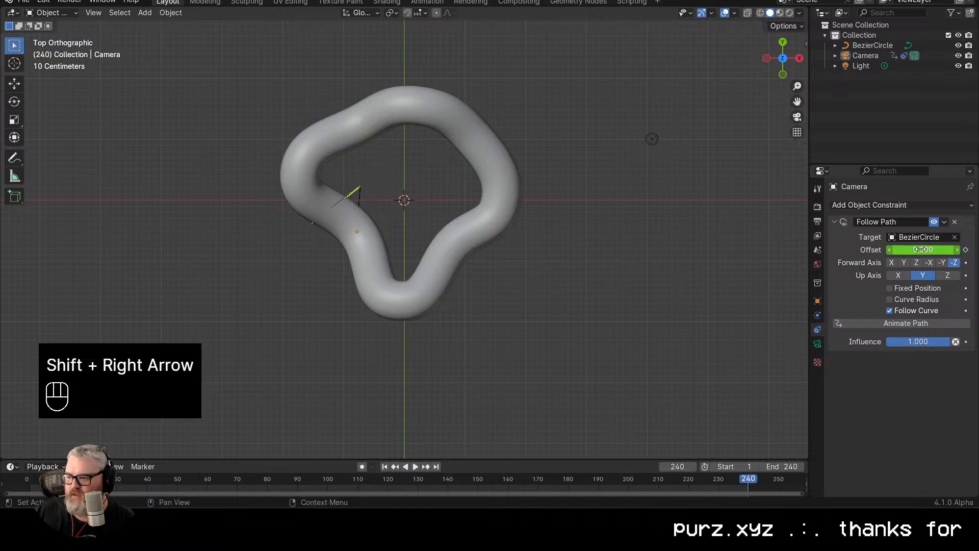
key(Right)
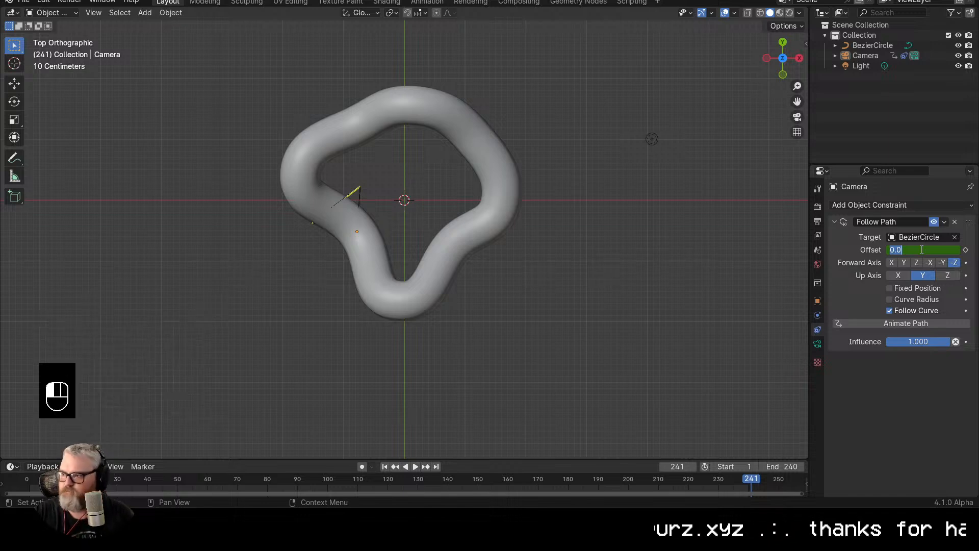
click(921, 250)
text(-100)
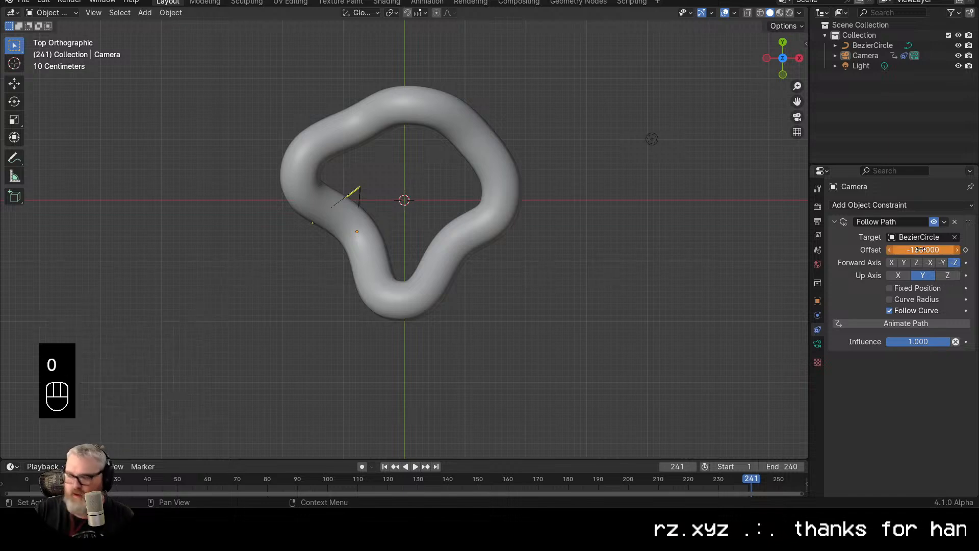
text(i)
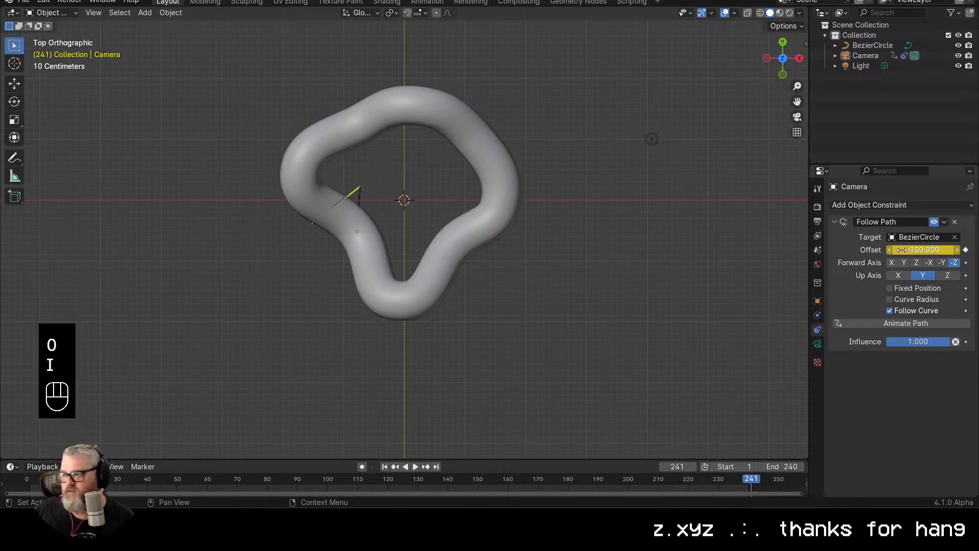
Play the animation and watch the camera's travel from above and through the camera view
key(space)
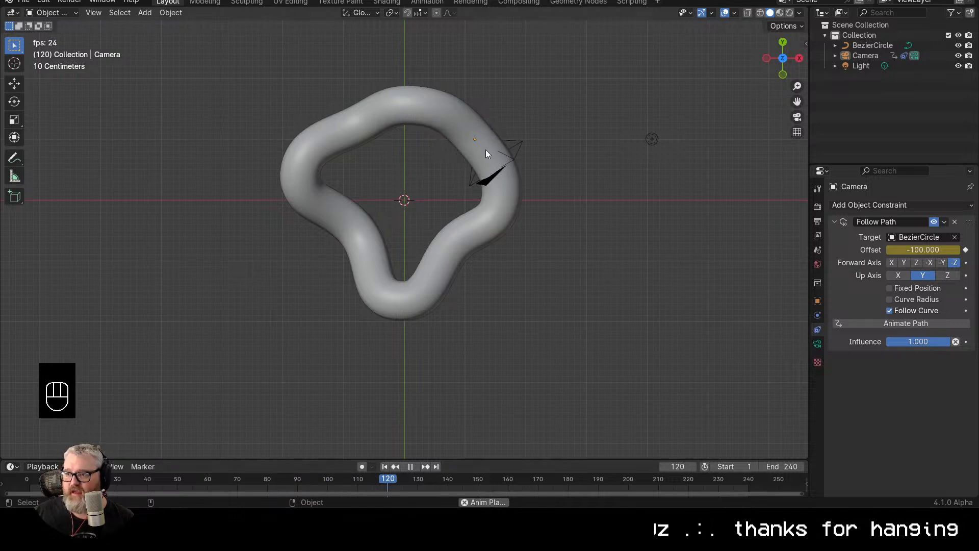
click(797, 117)
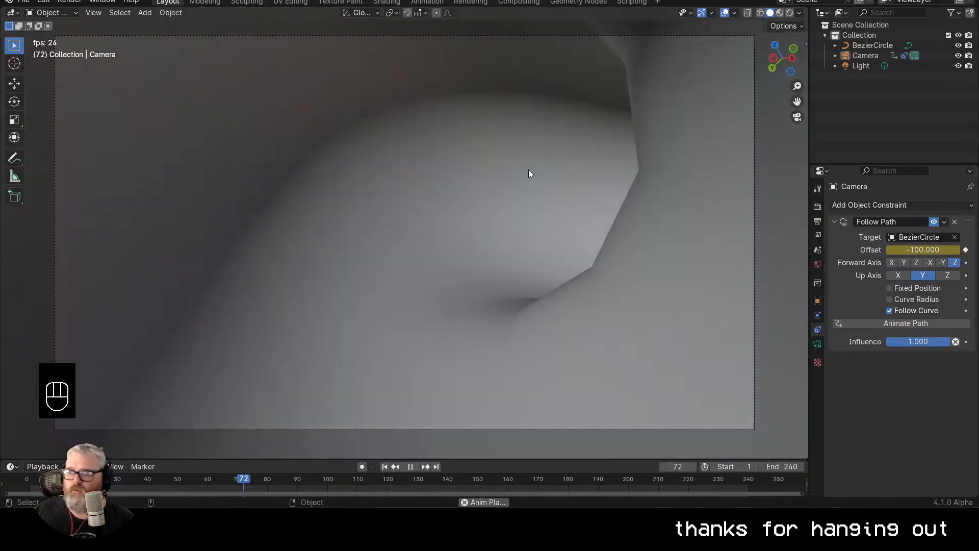
scroll(555, 266, down, 3)
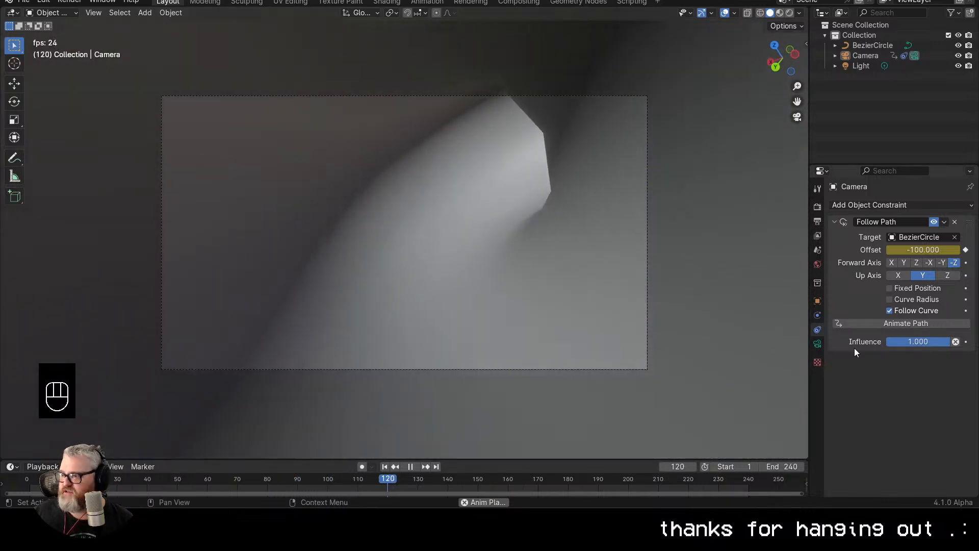
Narrow the BezierCircle tube by setting its bevel depth to 0.123 m
click(818, 343)
click(817, 330)
click(882, 45)
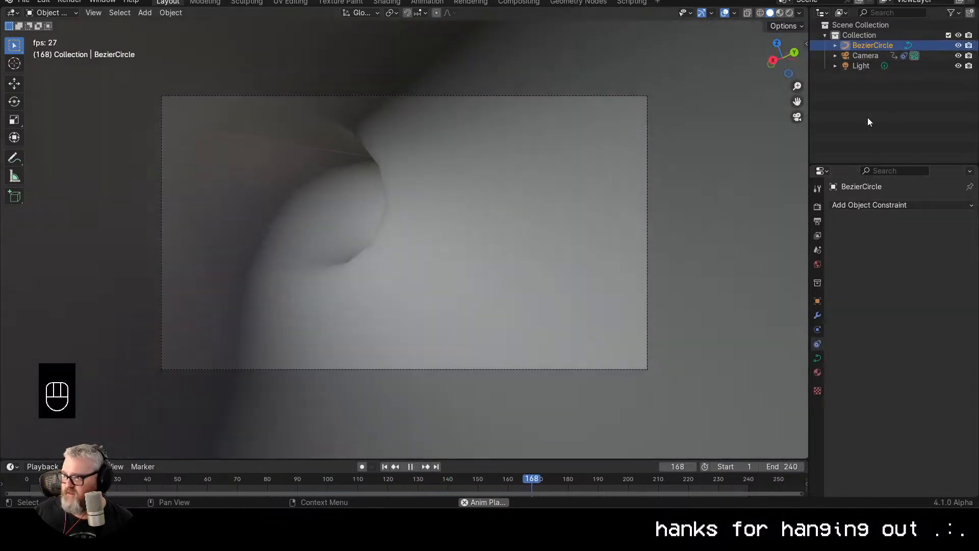
click(817, 357)
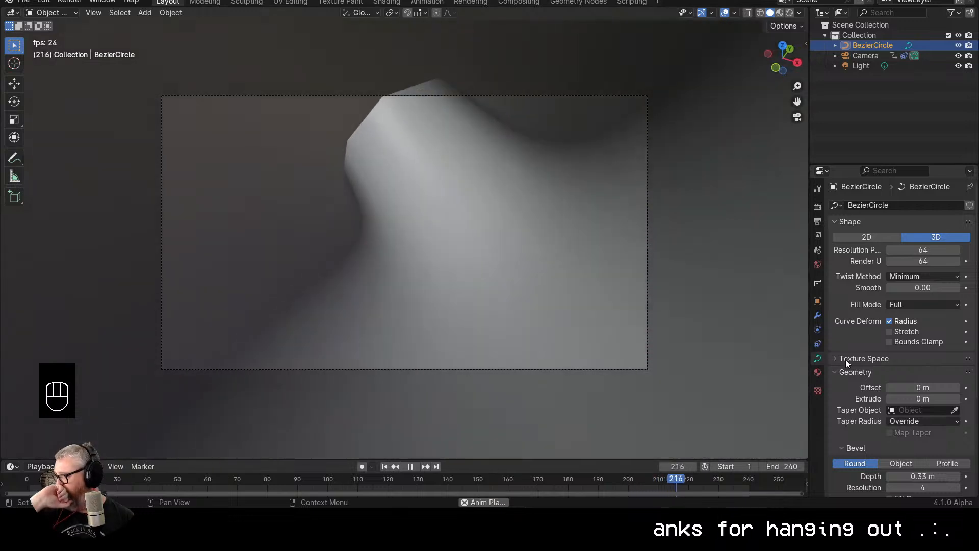
scroll(845, 359, down, 2)
mouse_move(920, 435)
mouse_down()
mouse_move(903, 435)
mouse_move(941, 435)
mouse_move(912, 435)
mouse_up()
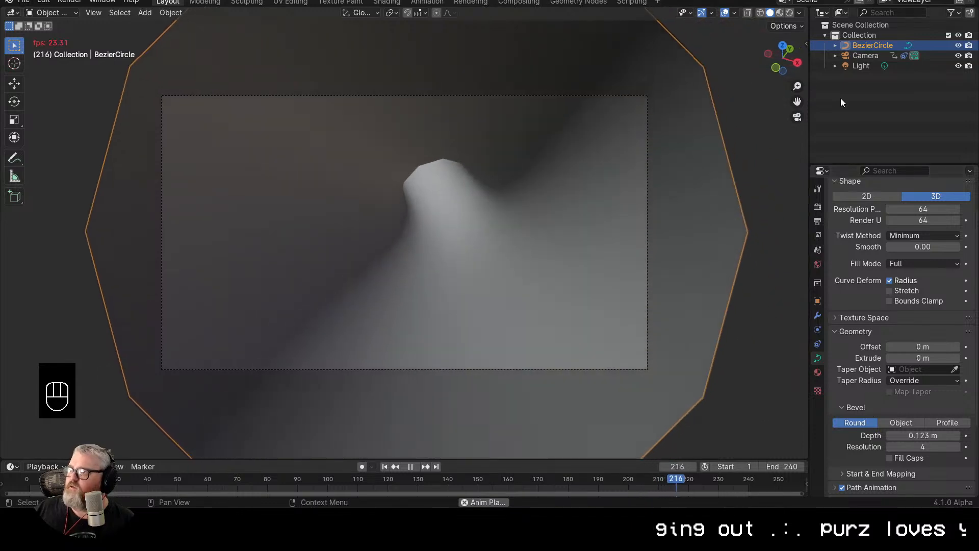
Set the camera's passepartout opacity to 1.000 so the area outside the frame is black
click(860, 56)
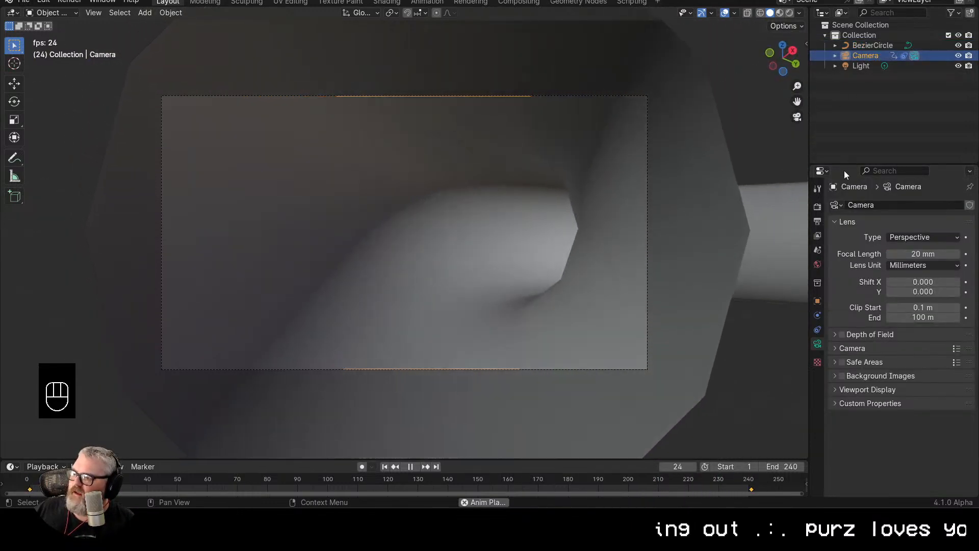
click(852, 389)
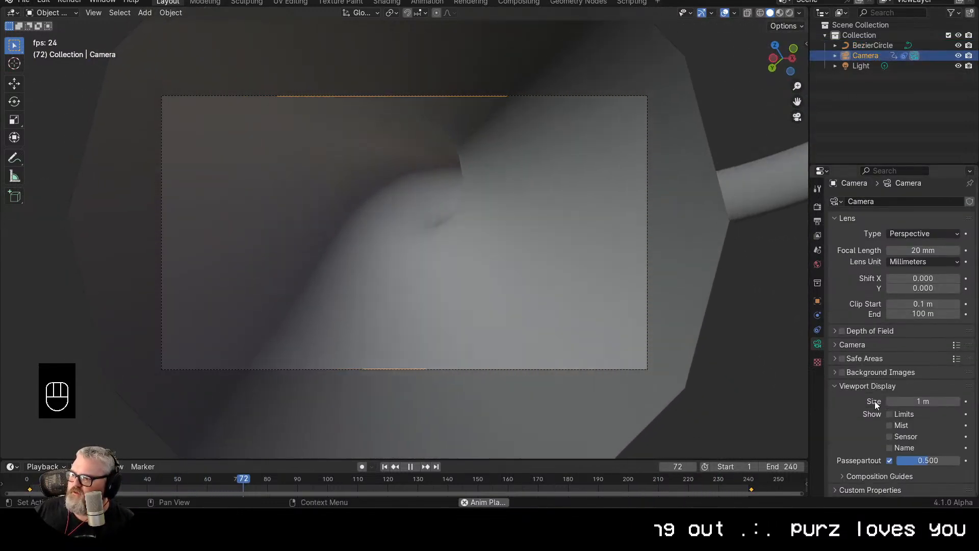
drag(917, 460, 959, 461)
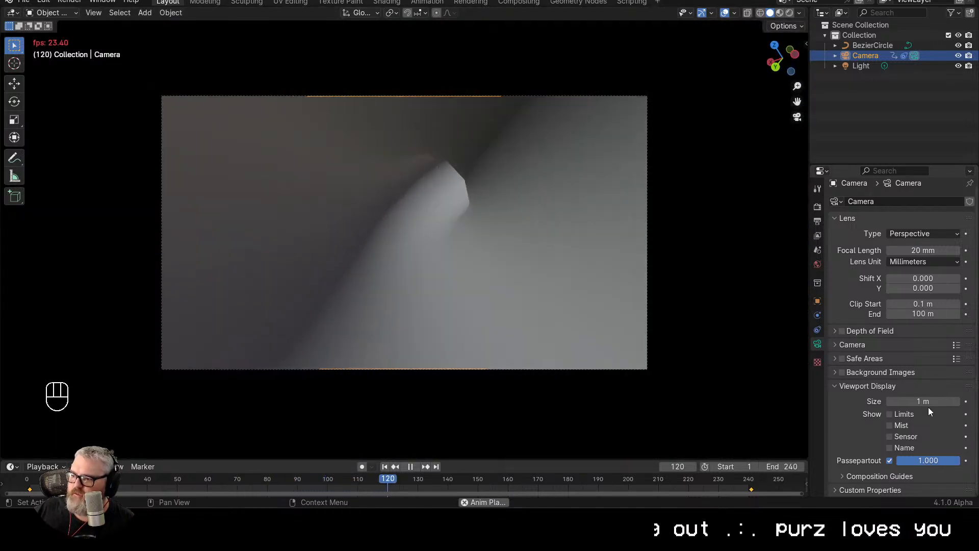
Switch the scene's render engine to EEVEE
click(638, 188)
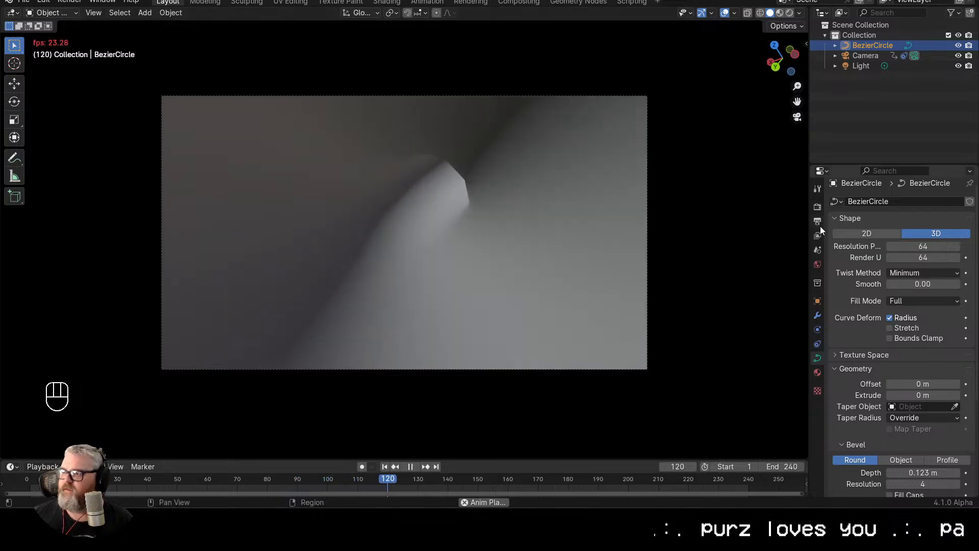
click(818, 206)
click(904, 205)
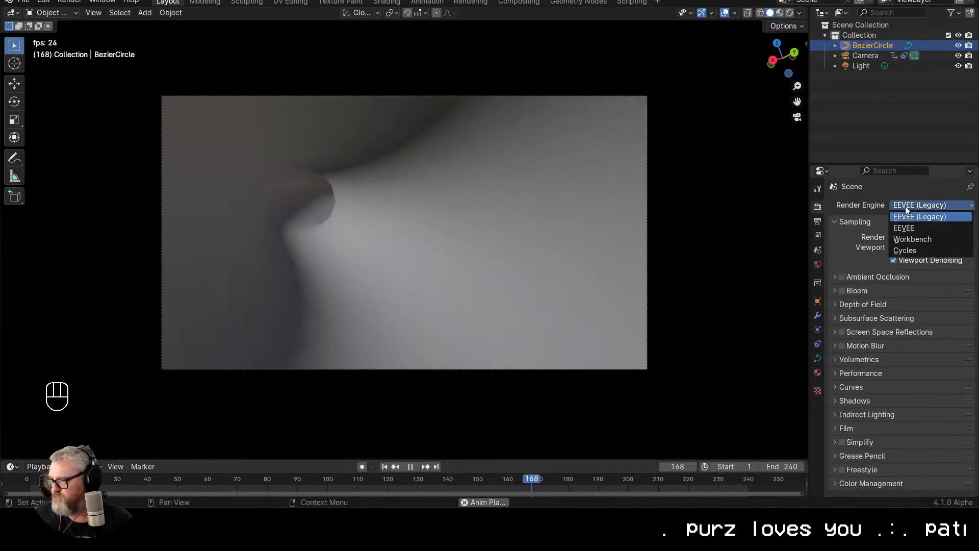
click(906, 226)
Set the output resolution to a square 1024 by 1024 px
click(818, 220)
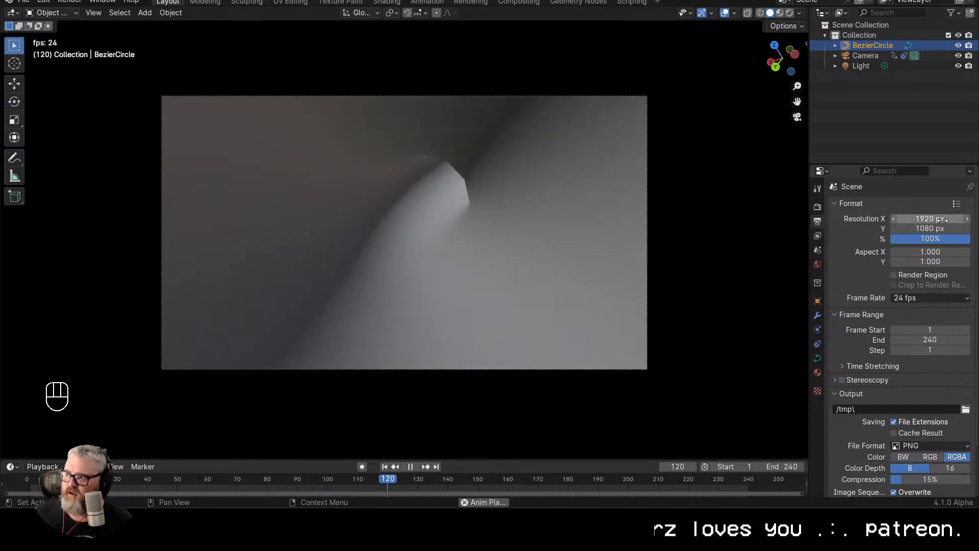
drag(933, 218, 938, 229)
text(1024)
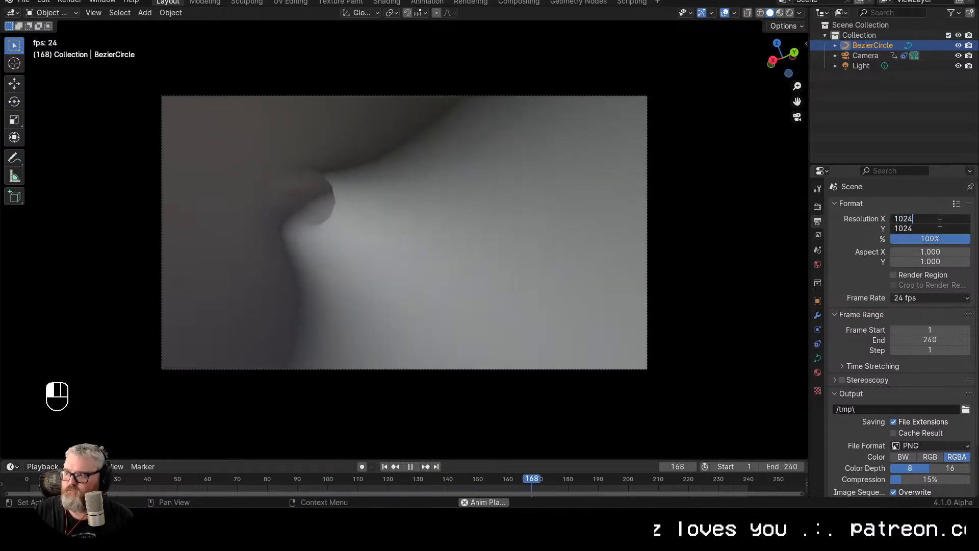
key(Return)
scroll(538, 256, down, 4)
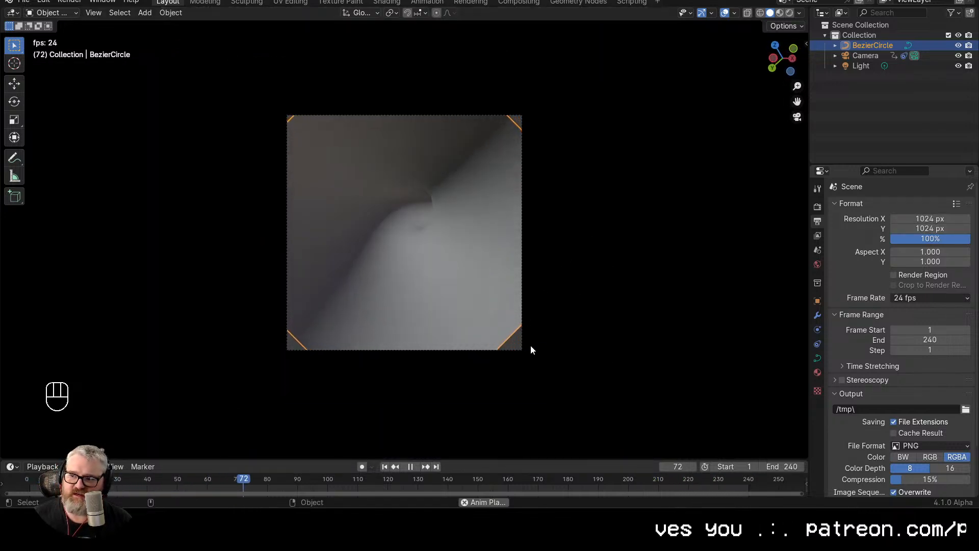
Set the camera's focal length to 25.3 mm and deselect the camera
click(271, 124)
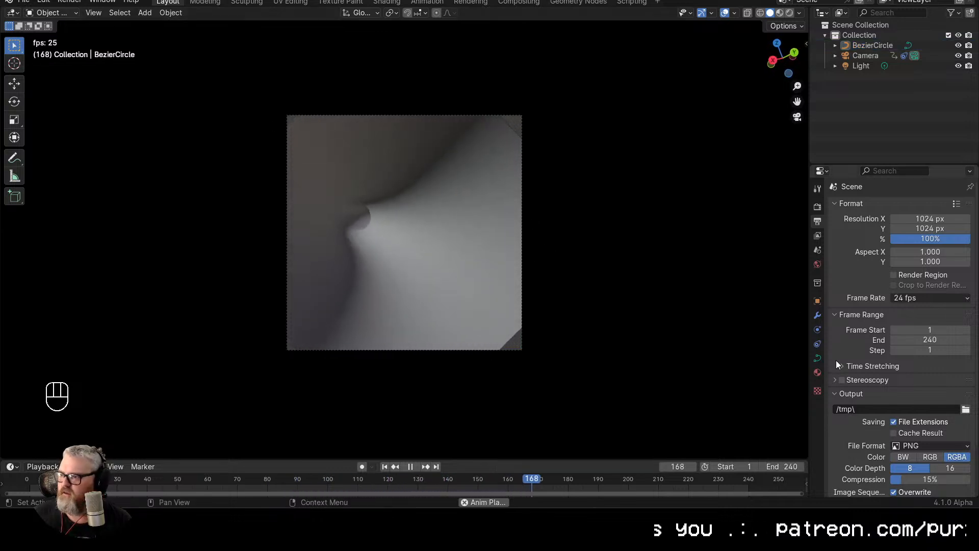
shift+click(870, 54)
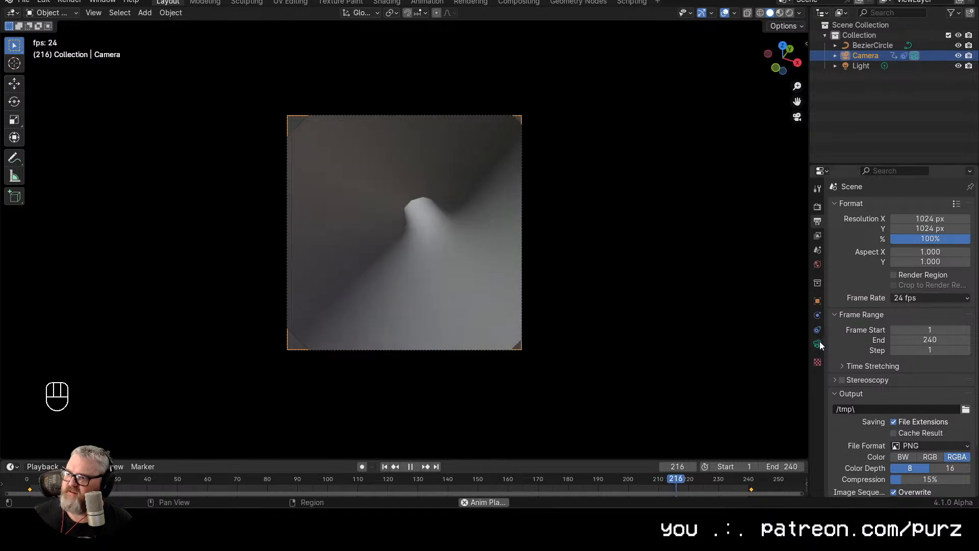
mouse_move(923, 254)
mouse_down()
mouse_move(899, 254)
mouse_move(923, 254)
mouse_up()
click(630, 228)
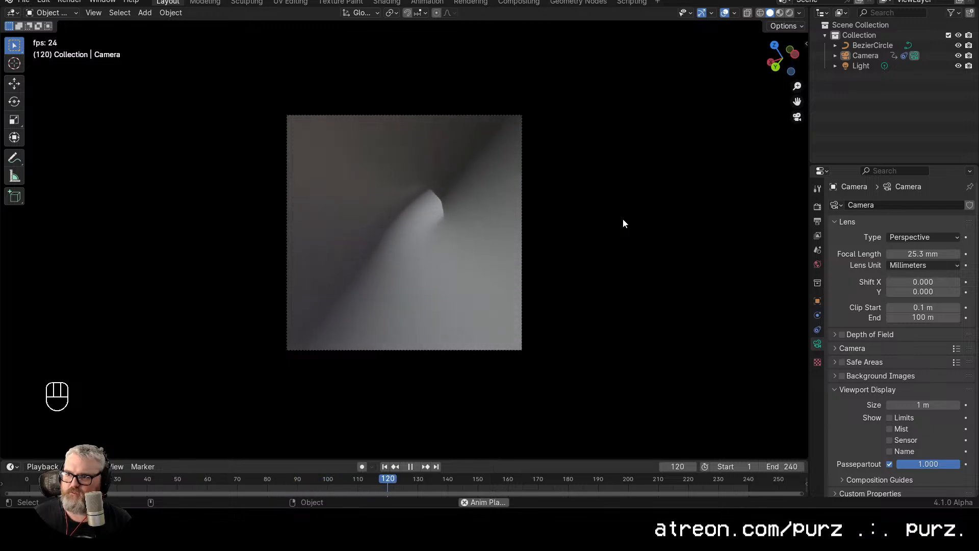
Review the looping fly-through and the tube's outside shape with viewport overlays hidden, and stop playback
click(725, 12)
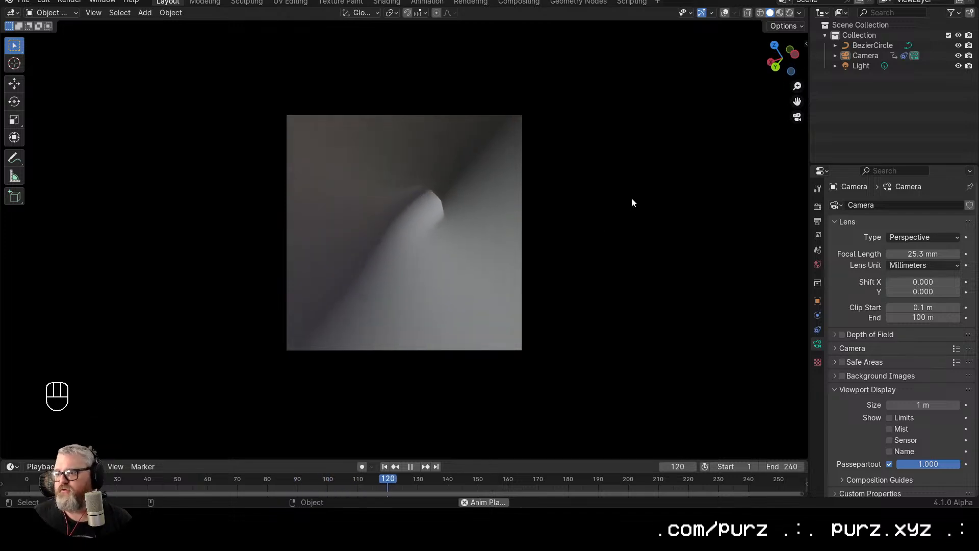
key(ctrl+space)
key(ctrl+space)
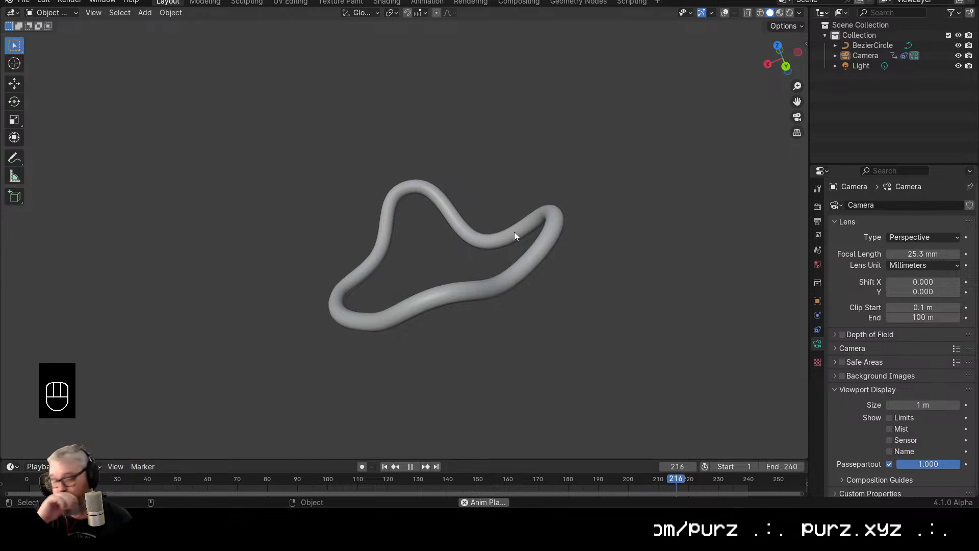
click(797, 117)
key(space)
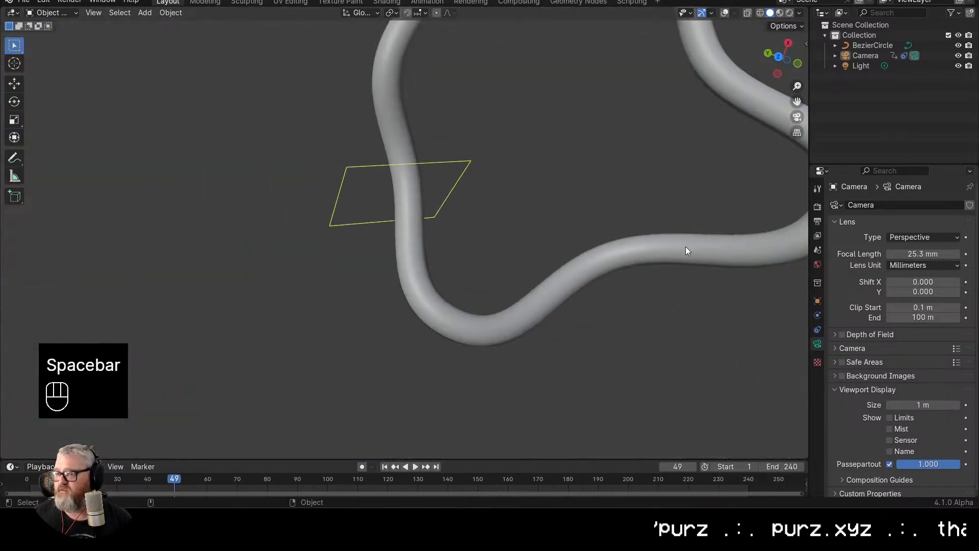
Switch the viewport to rendered shading with overlays shown, and play the camera's travel from the top view up to frame 123
click(789, 12)
scroll(637, 178, down, 6)
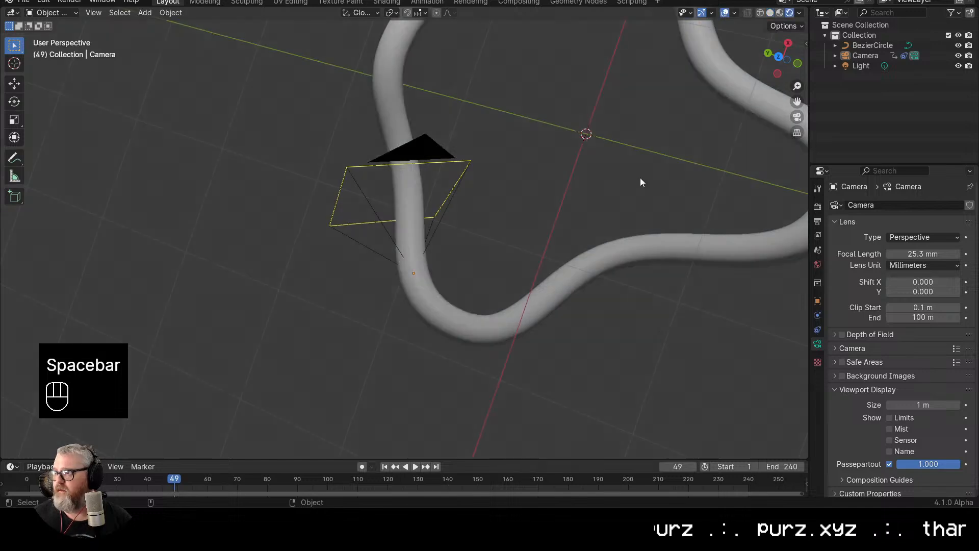
click(775, 55)
scroll(533, 292, up, 5)
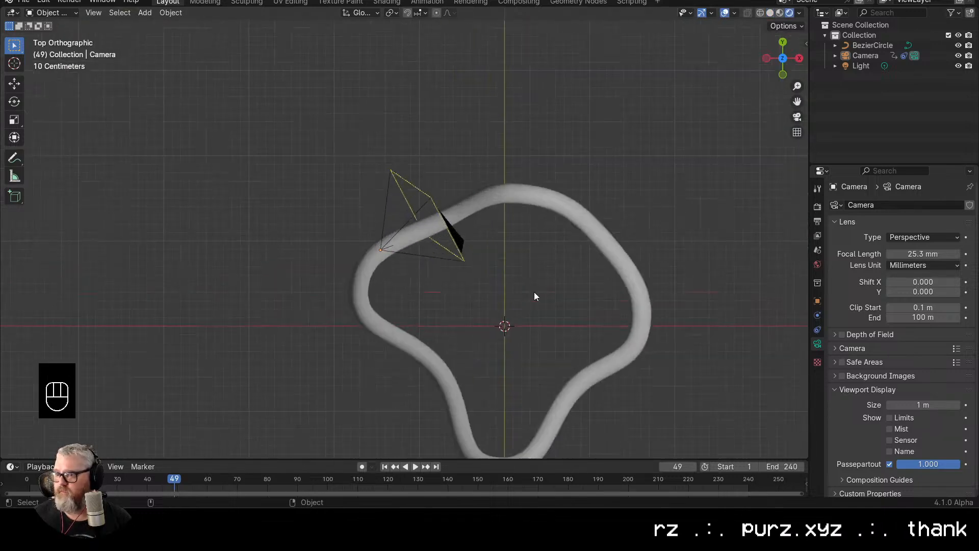
key(space)
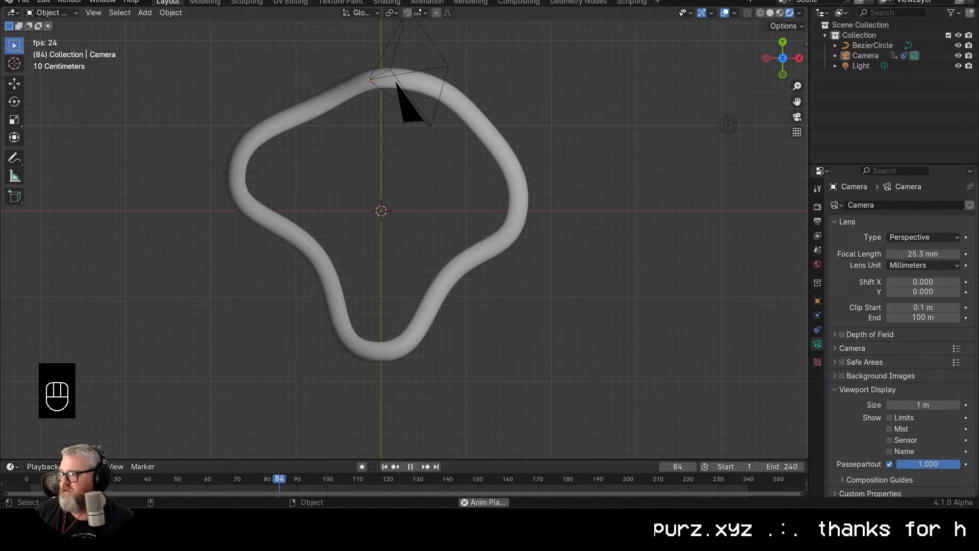
key(space)
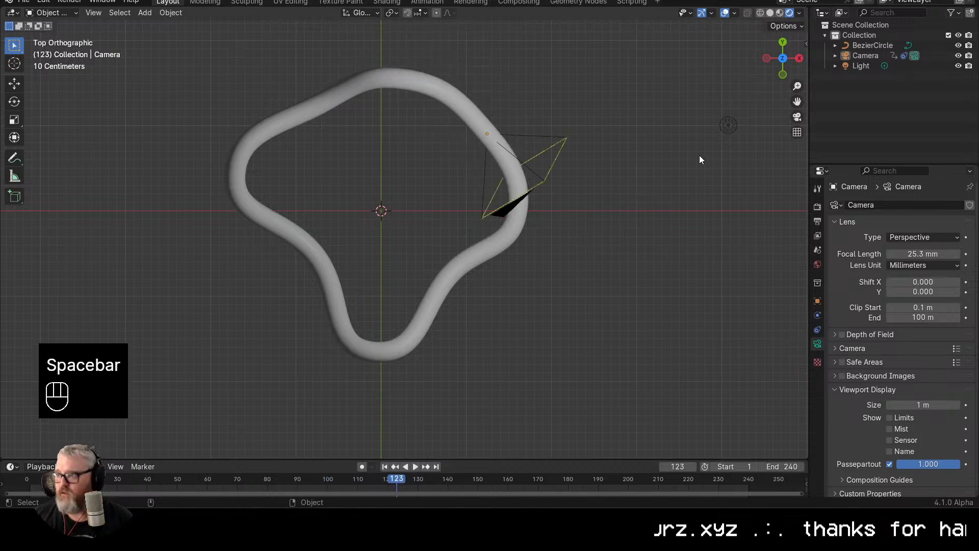
Duplicate the BezierCircle curve in place
click(867, 45)
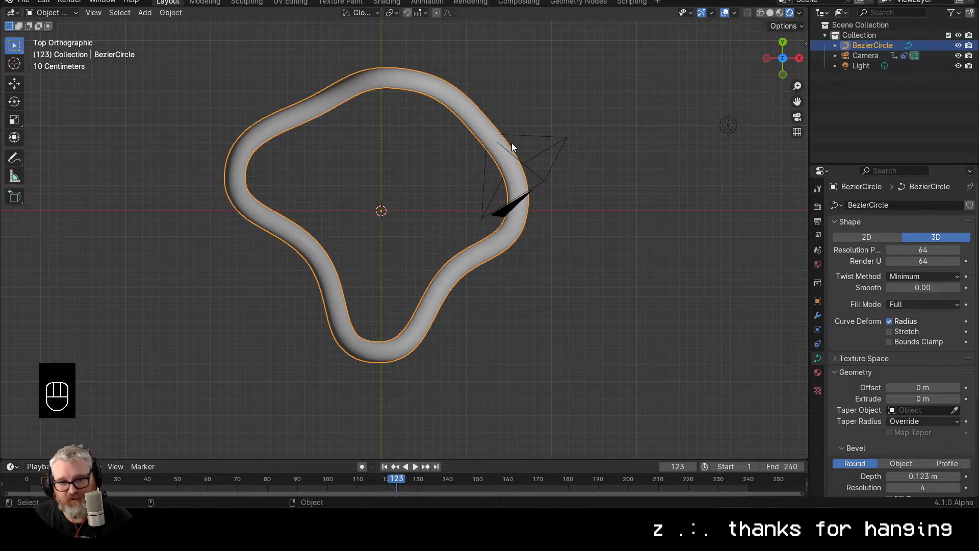
key(shift+d)
right_click(569, 184)
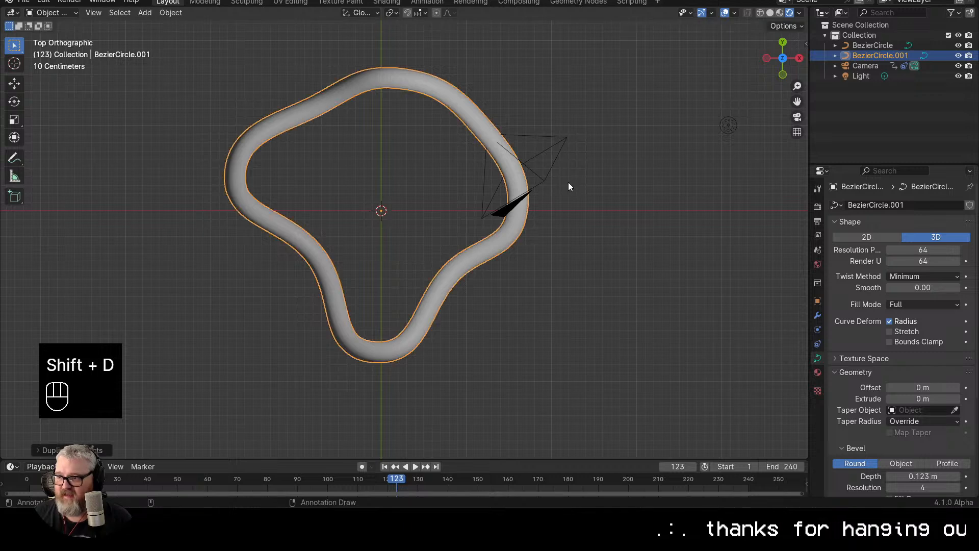
Rename the duplicated curve Racetrack and the original BezierCircle Racetrack Curve
double_click(876, 54)
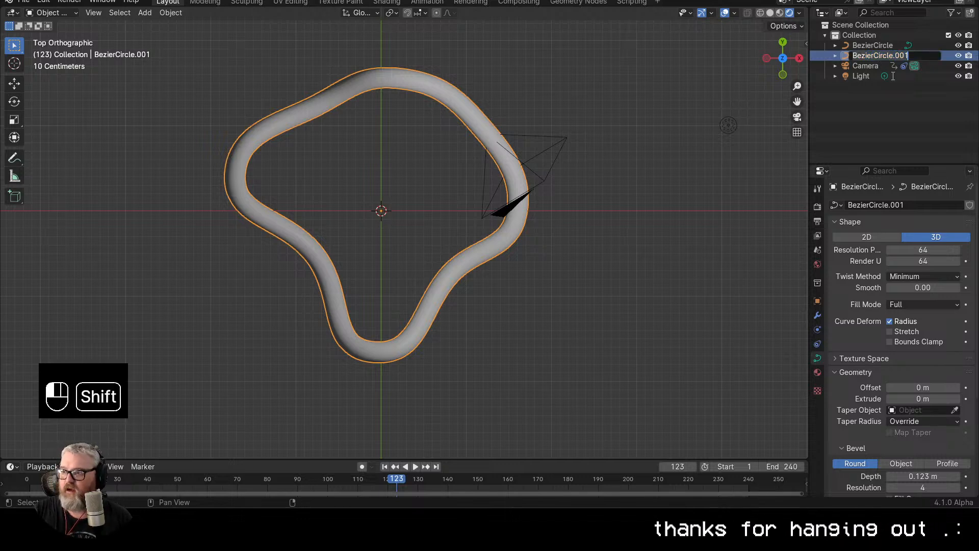
double_click(874, 45)
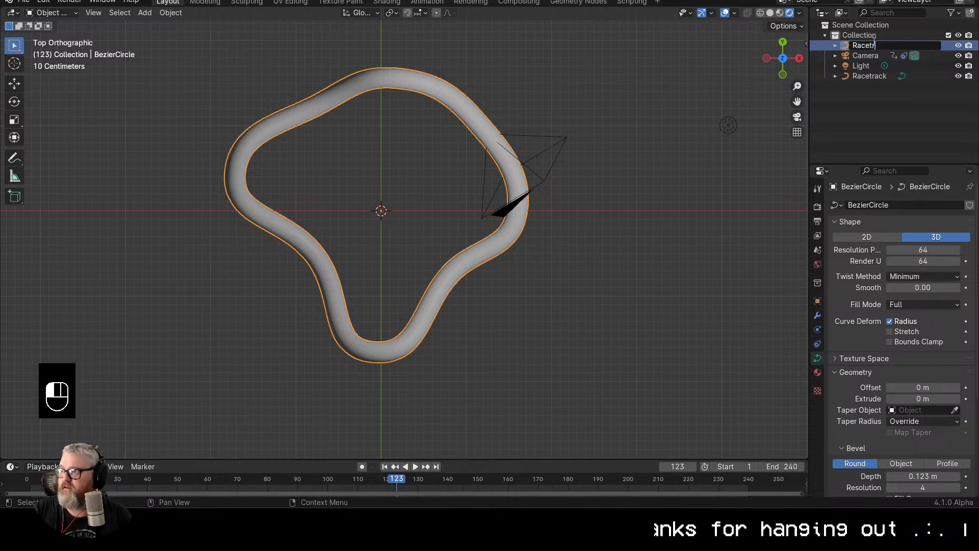
key(Return)
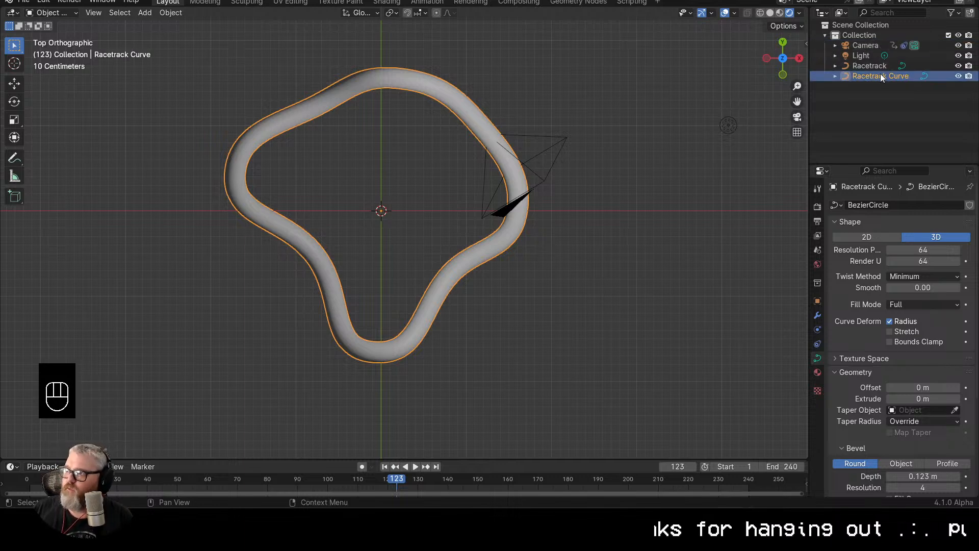
Convert the Racetrack object from a curve to a mesh
click(870, 63)
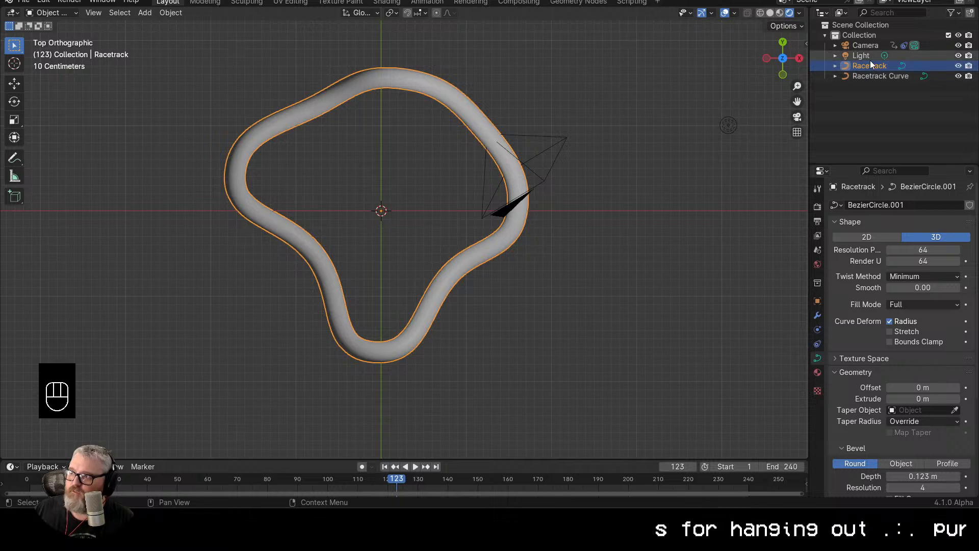
click(178, 13)
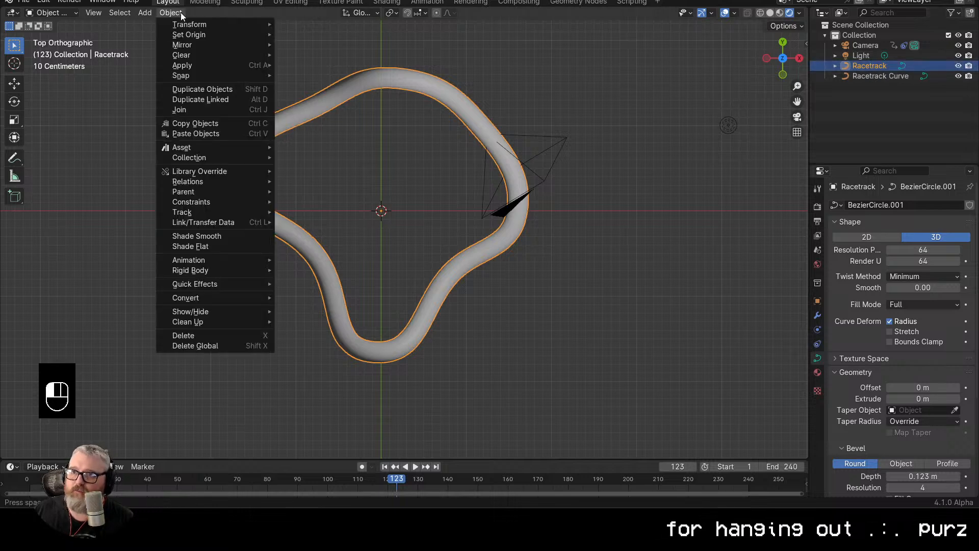
mouse_move(223, 297)
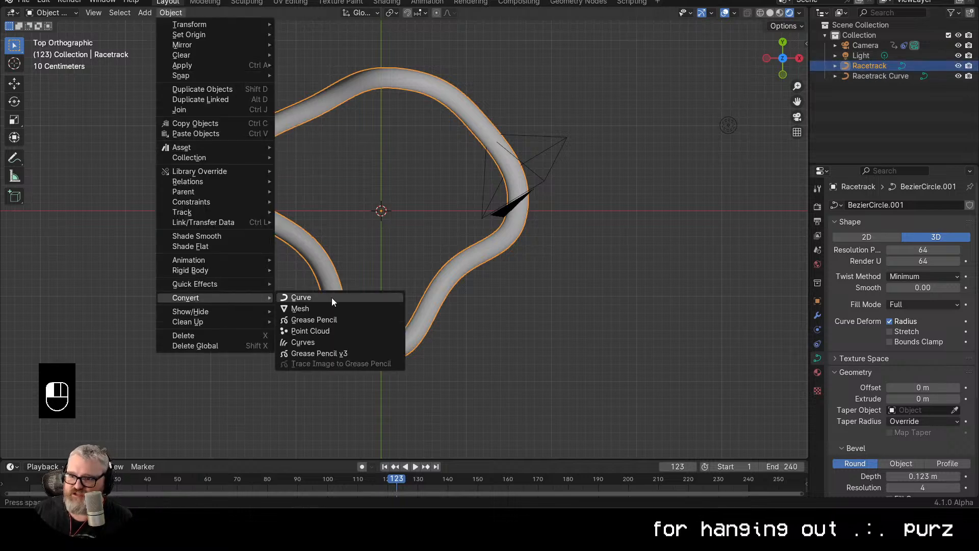
click(332, 307)
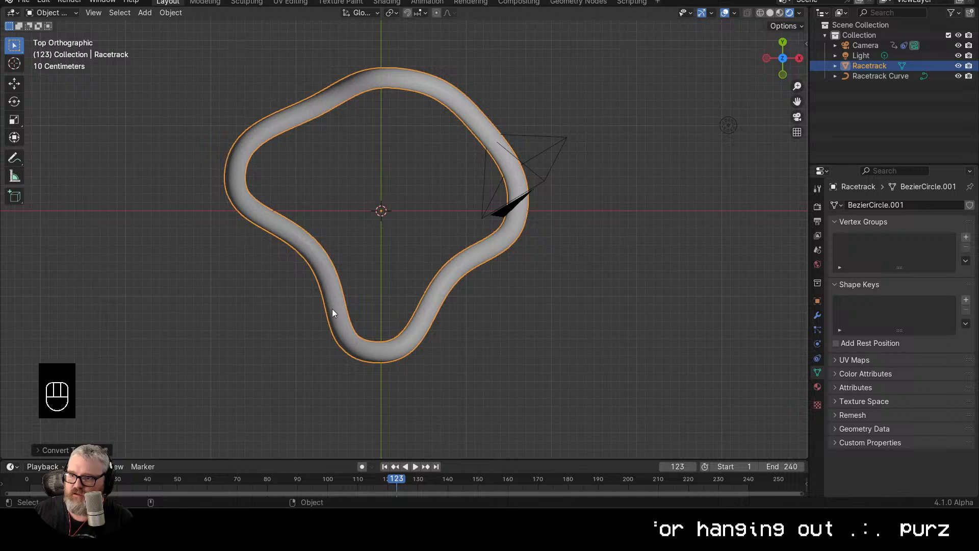
Hide the Racetrack Curve object in the viewport and in renders
click(886, 75)
click(879, 66)
click(876, 74)
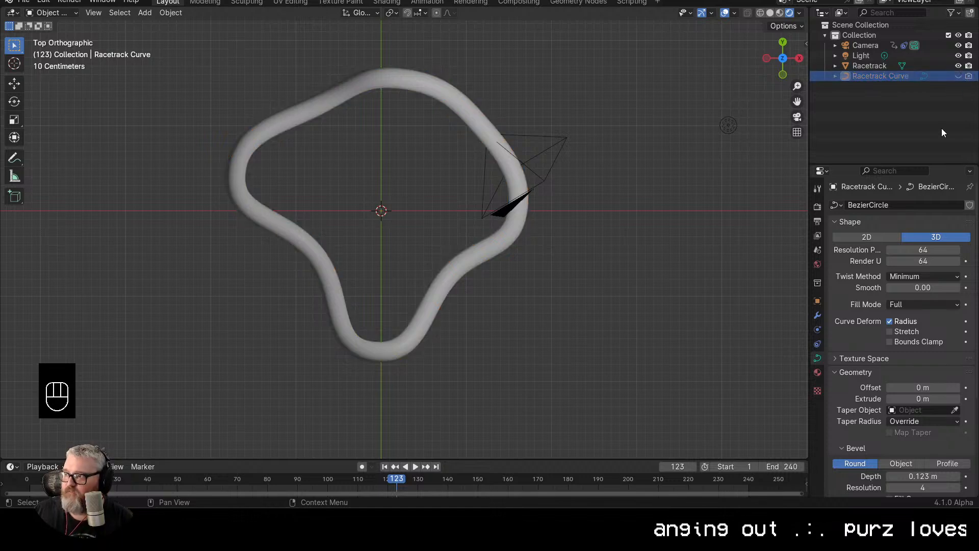
click(878, 67)
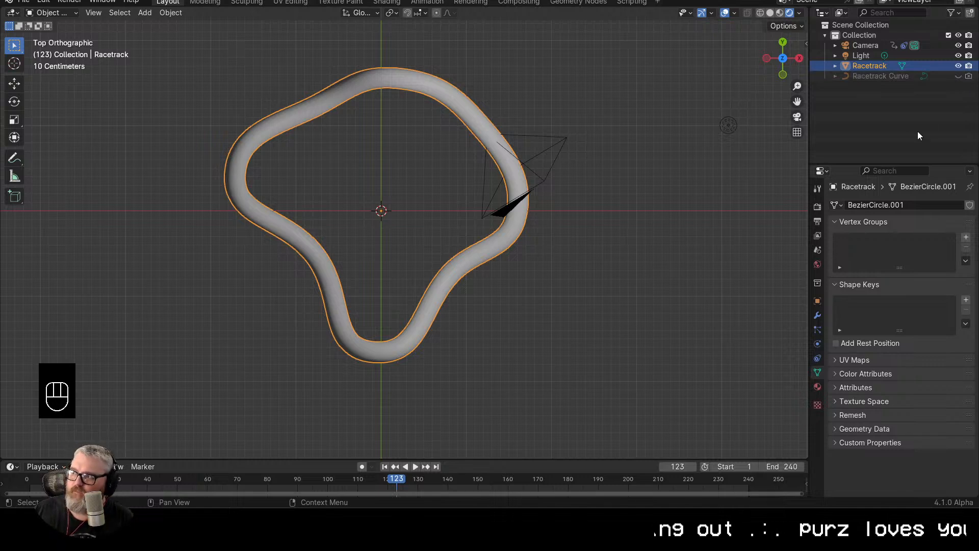
click(876, 78)
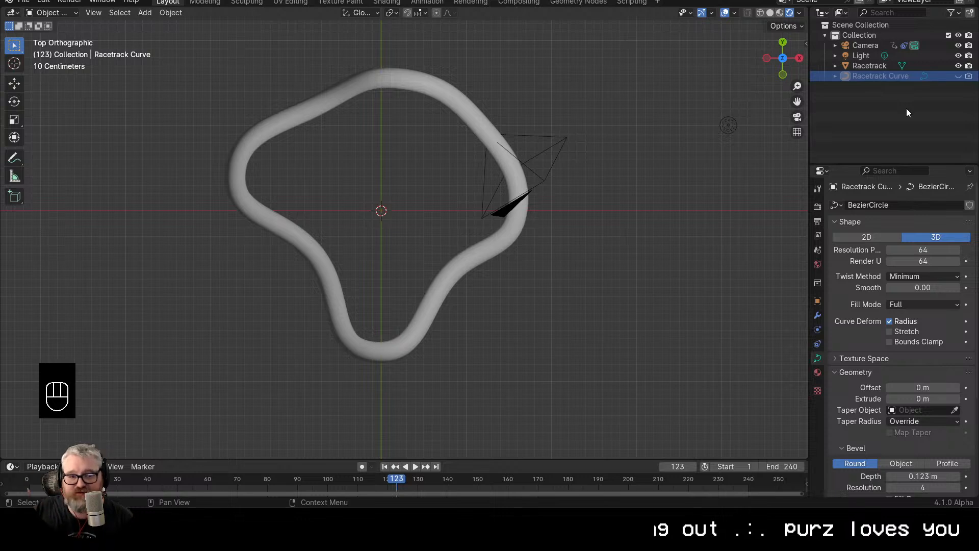
click(867, 65)
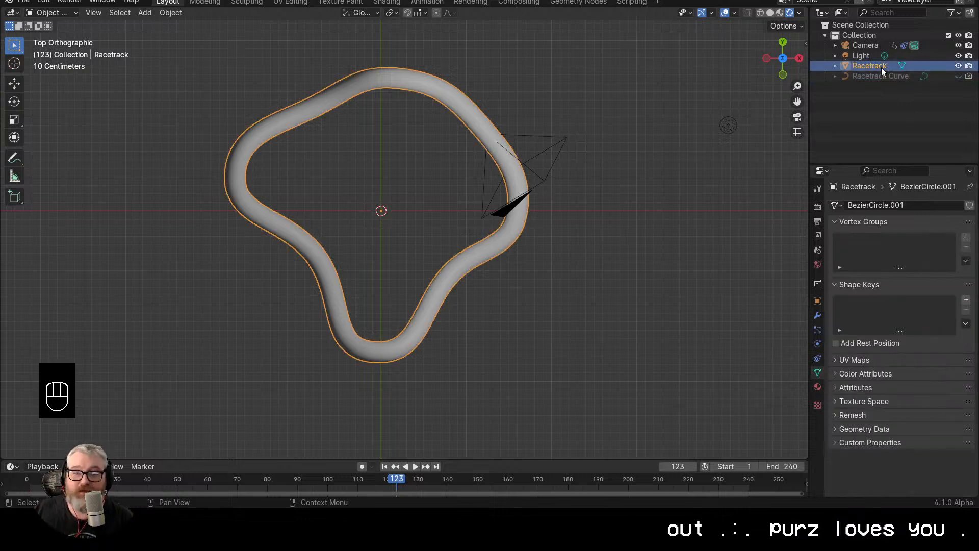
click(853, 46)
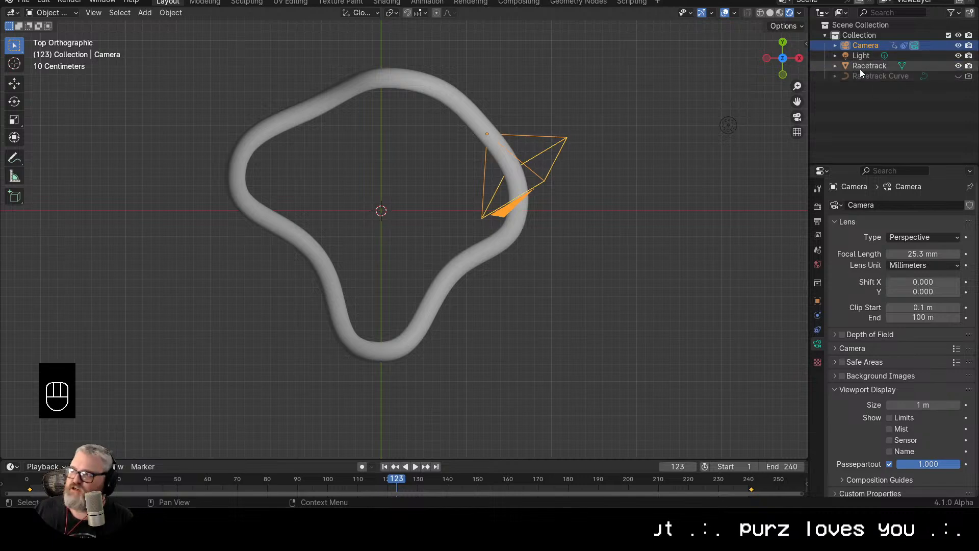
Examine the converted Racetrack mesh's vertices and faces in Edit Mode, and return to Object Mode
click(859, 69)
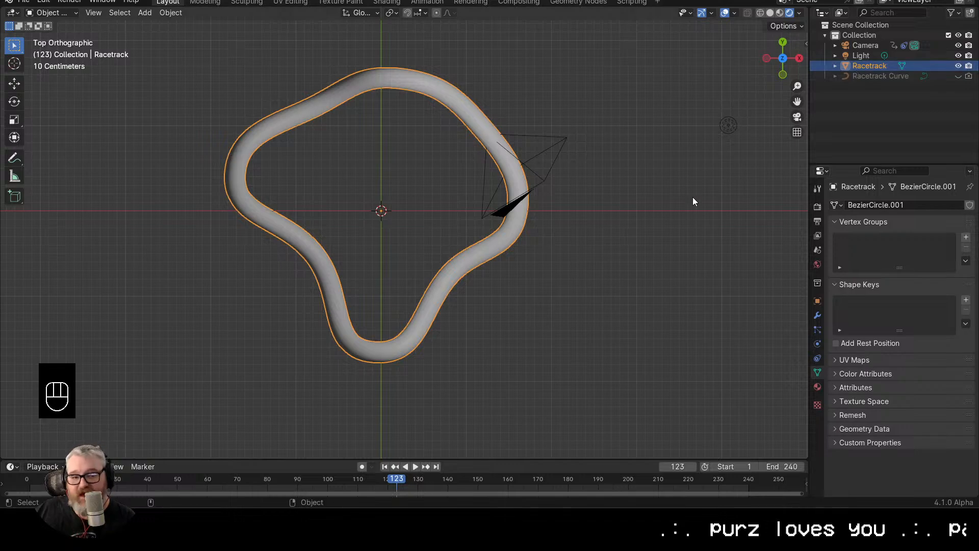
key(Tab)
drag(571, 243, 485, 146)
scroll(583, 312, up, 5)
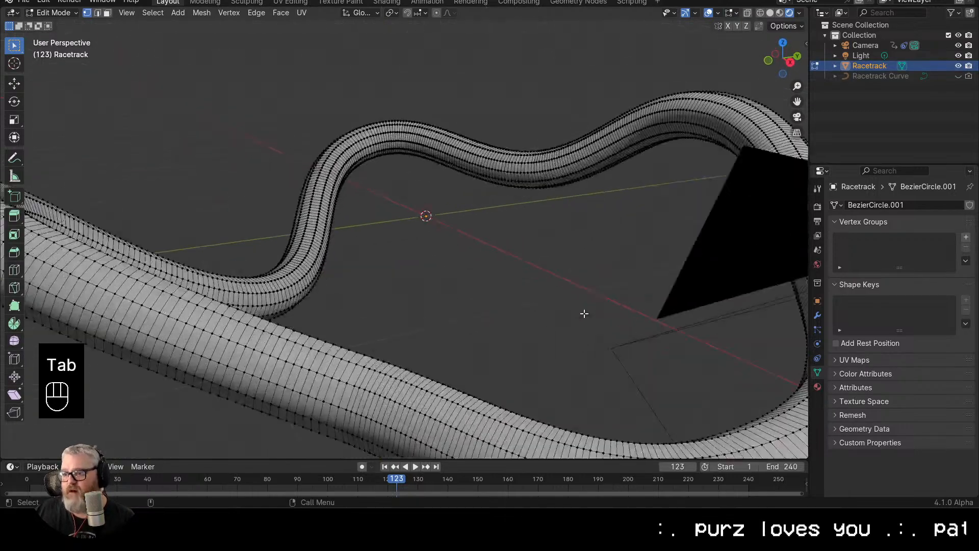
drag(583, 313, 606, 275)
key(Tab)
scroll(540, 306, down, 5)
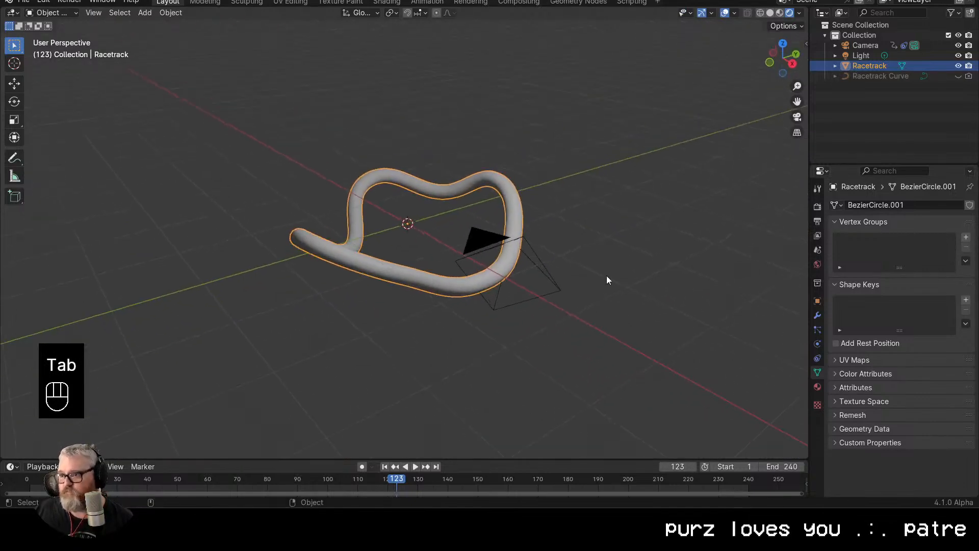
Play the tunnel fly-through in the camera view, stop it and return to the perspective view
click(796, 117)
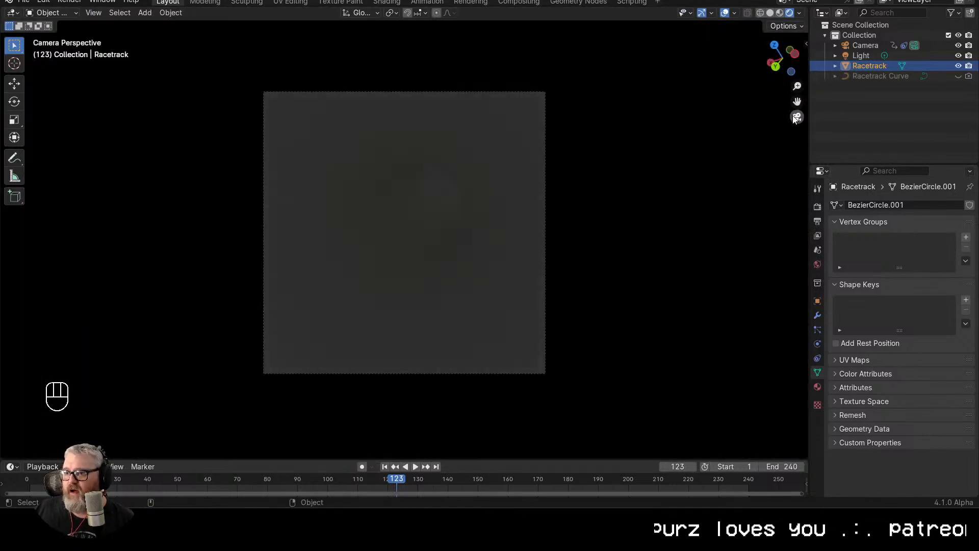
scroll(574, 306, up, 1)
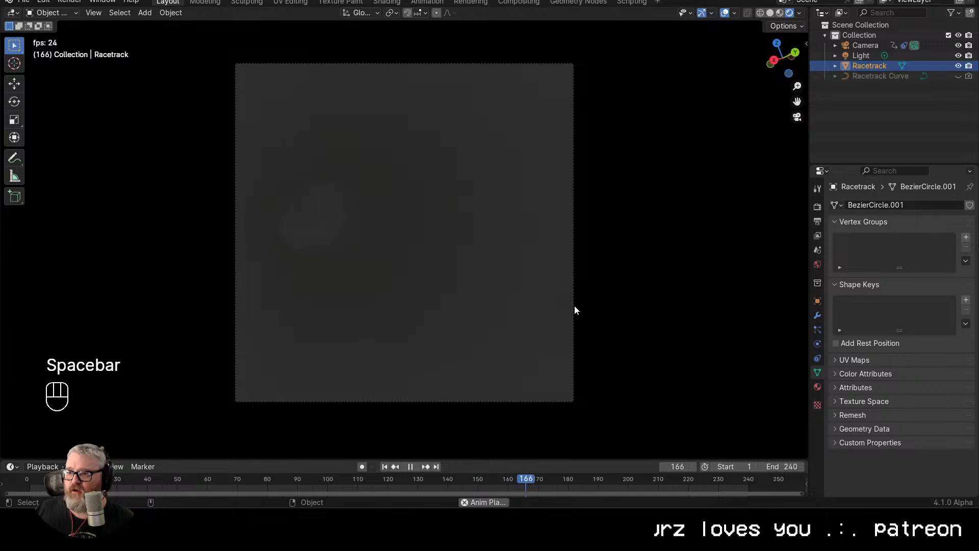
click(797, 117)
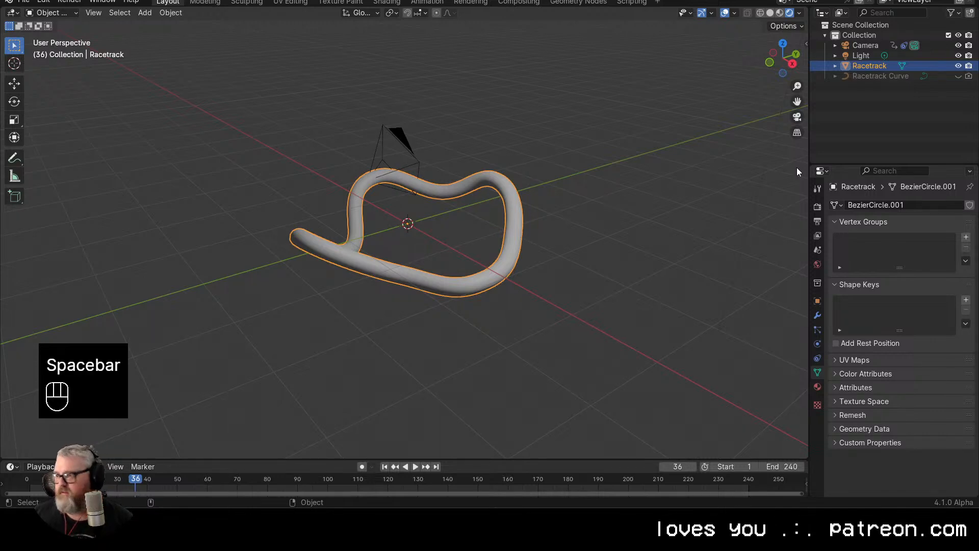
Delete the existing light and add a point light at the world origin
click(861, 57)
key(Delete)
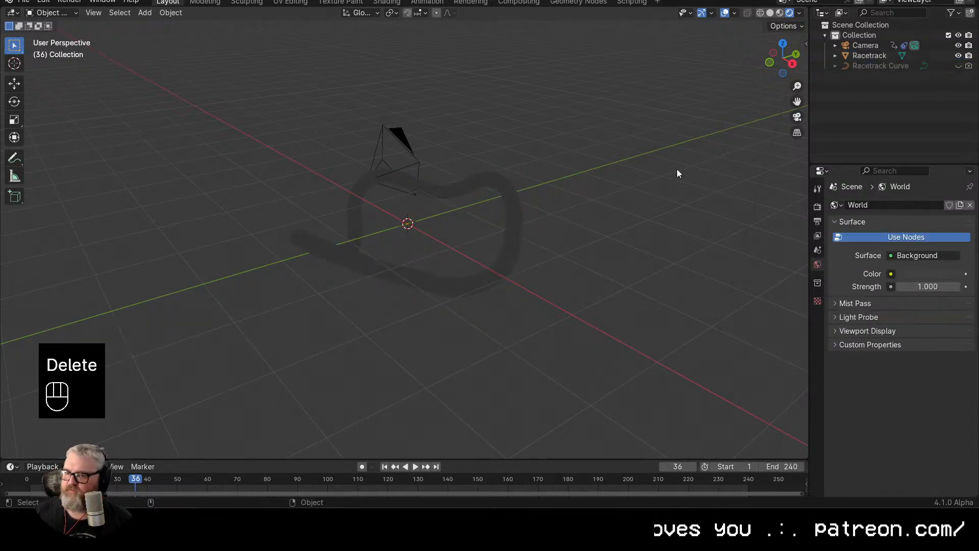
key(shift+a)
mouse_move(584, 184)
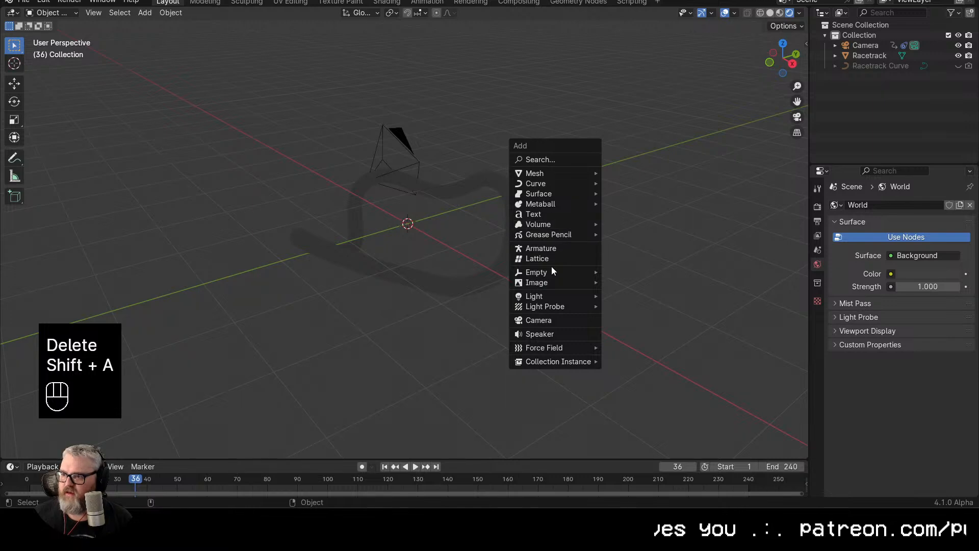
mouse_move(552, 292)
click(641, 292)
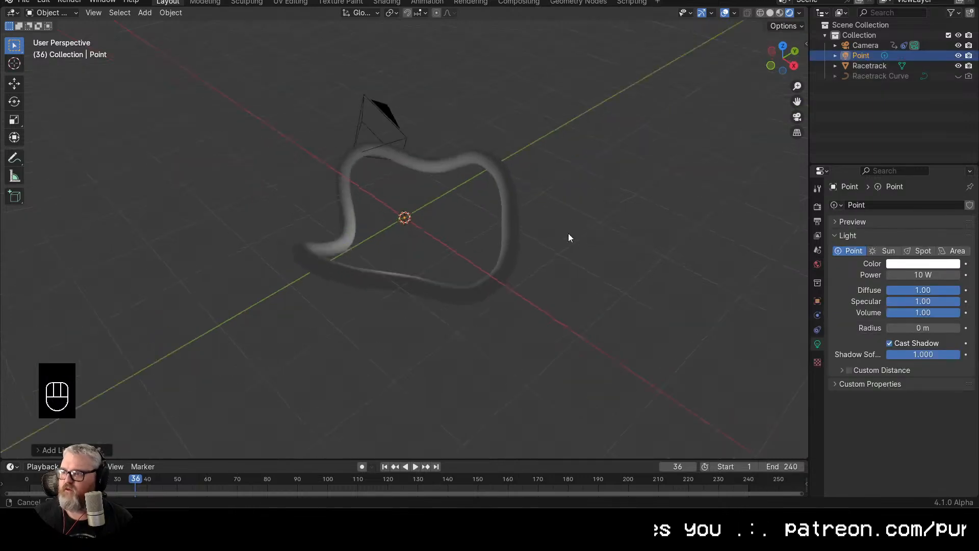
Add a Follow Path constraint to the point light with Racetrack Curve as its target
scroll(424, 237, up, 9)
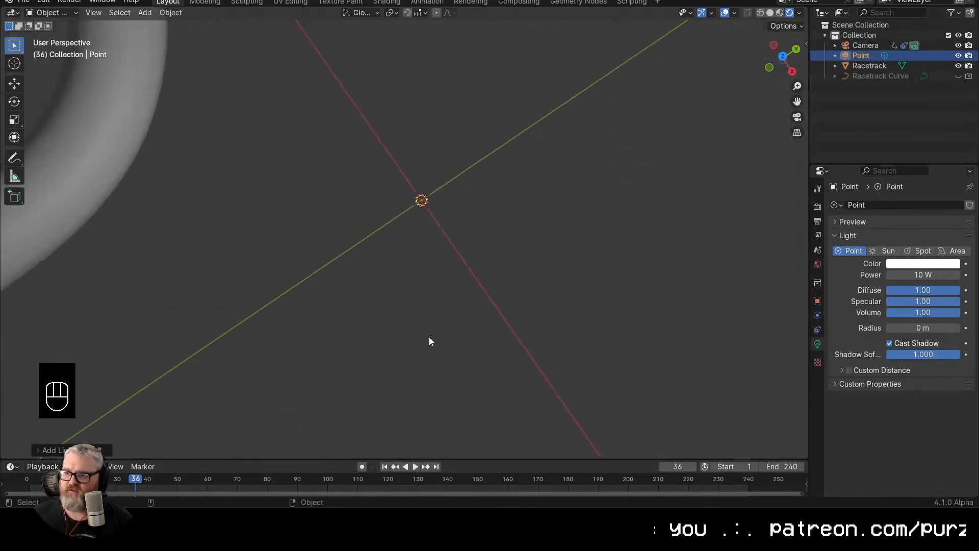
scroll(427, 229, down, 2)
scroll(422, 222, down, 2)
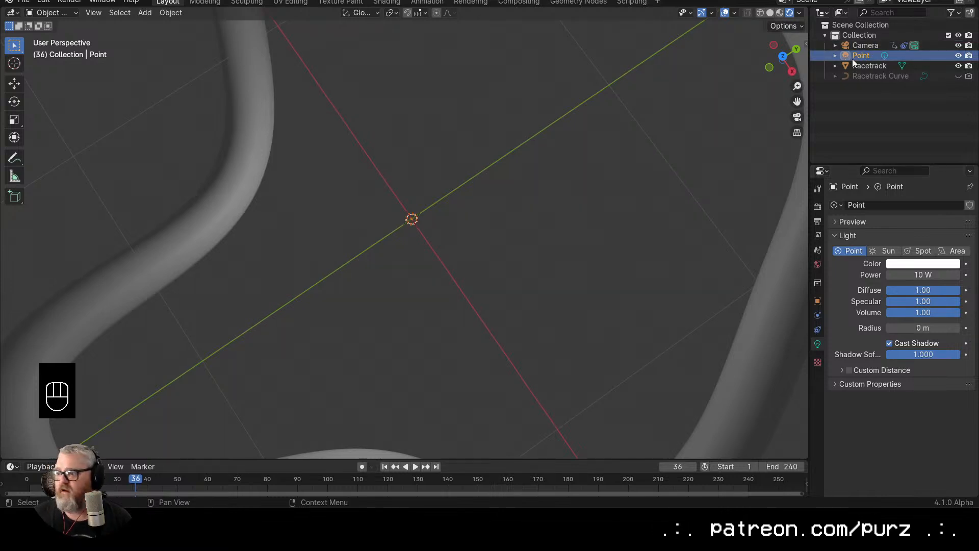
click(817, 329)
click(889, 206)
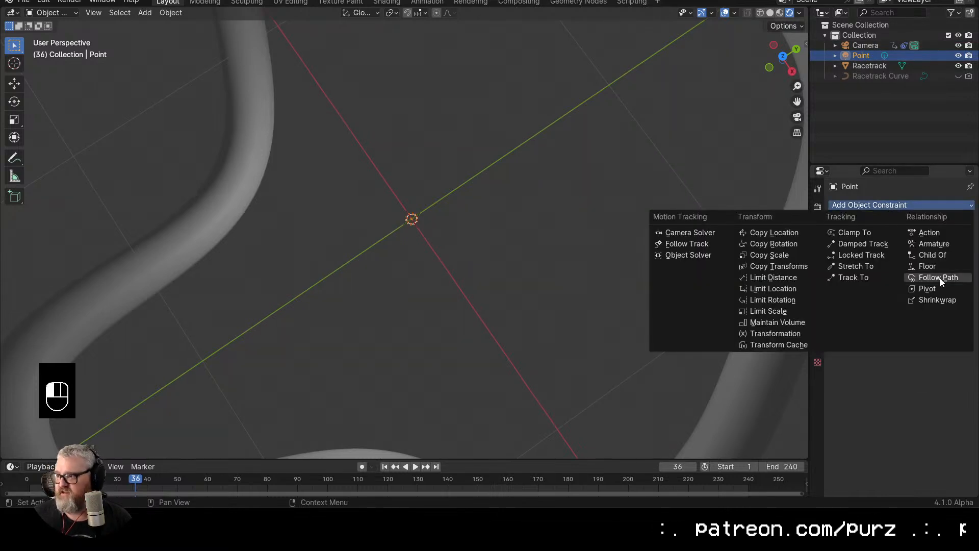
click(938, 277)
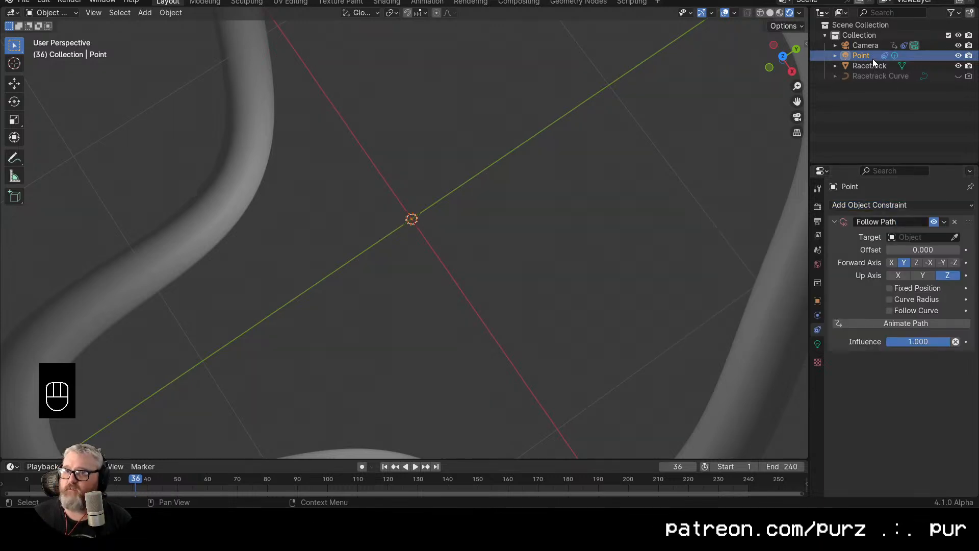
click(913, 252)
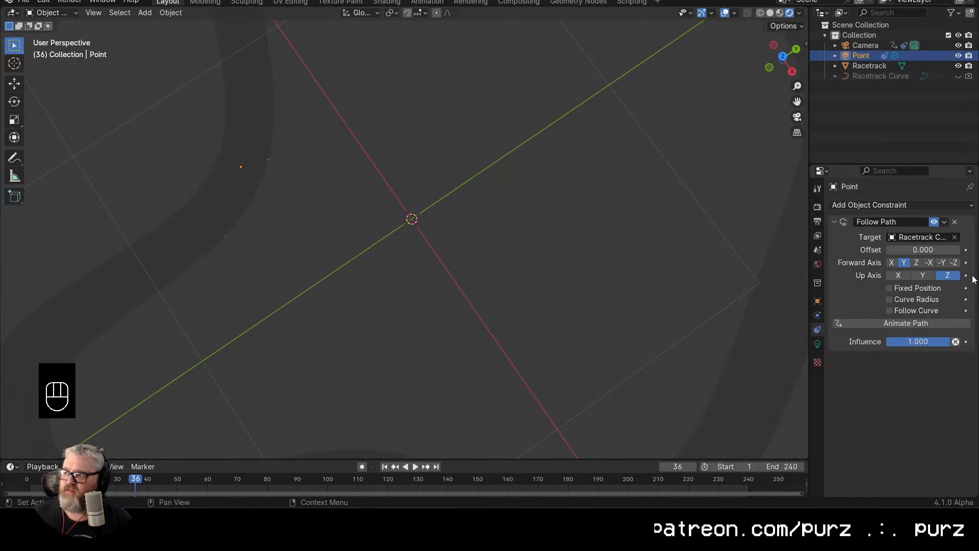
Set the light's constraint to -Z forward, Y up and Follow Curve, and keyframe its offset from frame 1 to -100 at frame 241
click(954, 263)
click(923, 276)
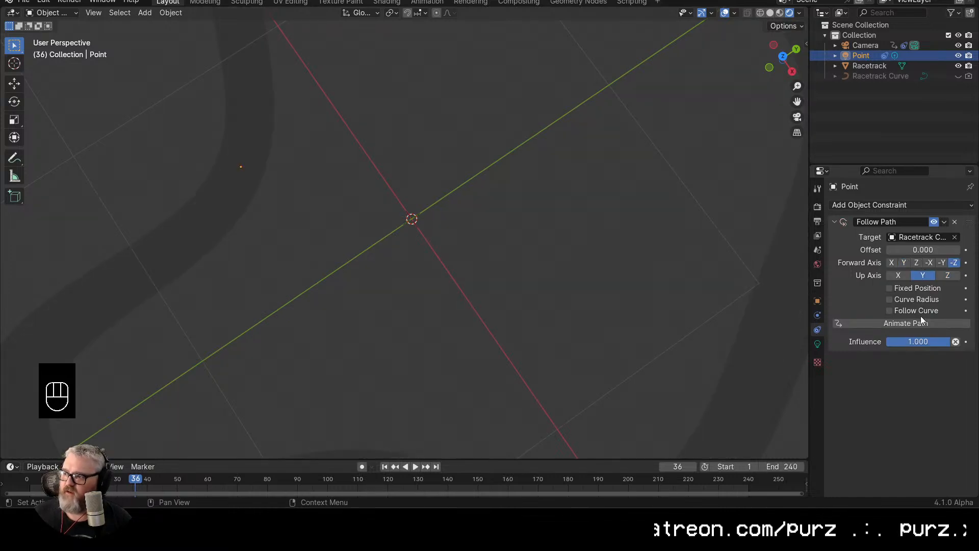
click(920, 311)
drag(913, 250, 861, 250)
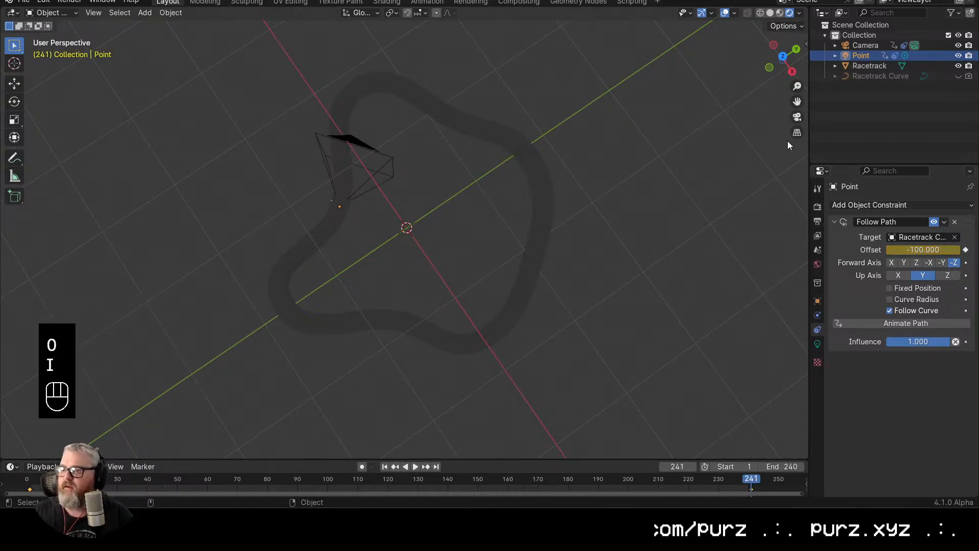
Play the animation through the camera and lower the point light's power to 600 mW
click(797, 118)
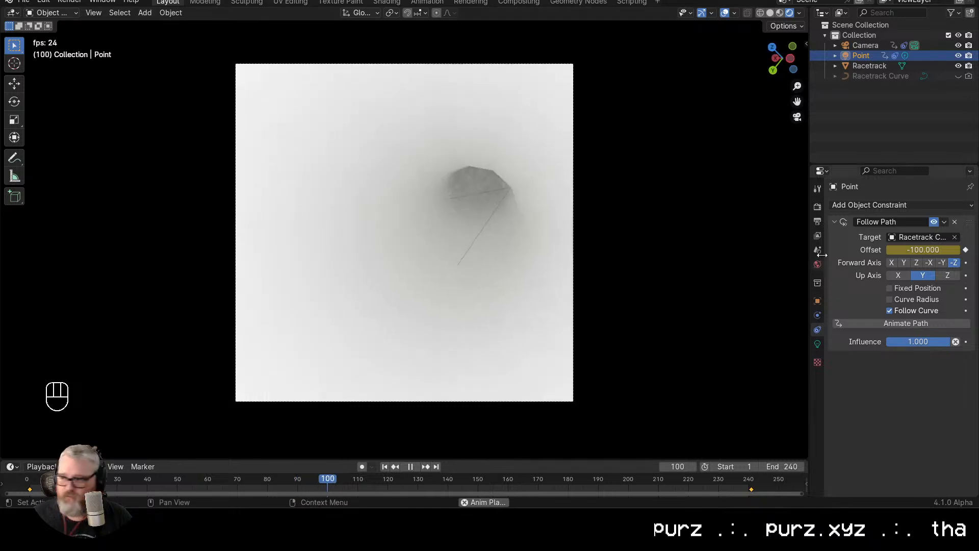
click(818, 344)
drag(936, 274, 909, 274)
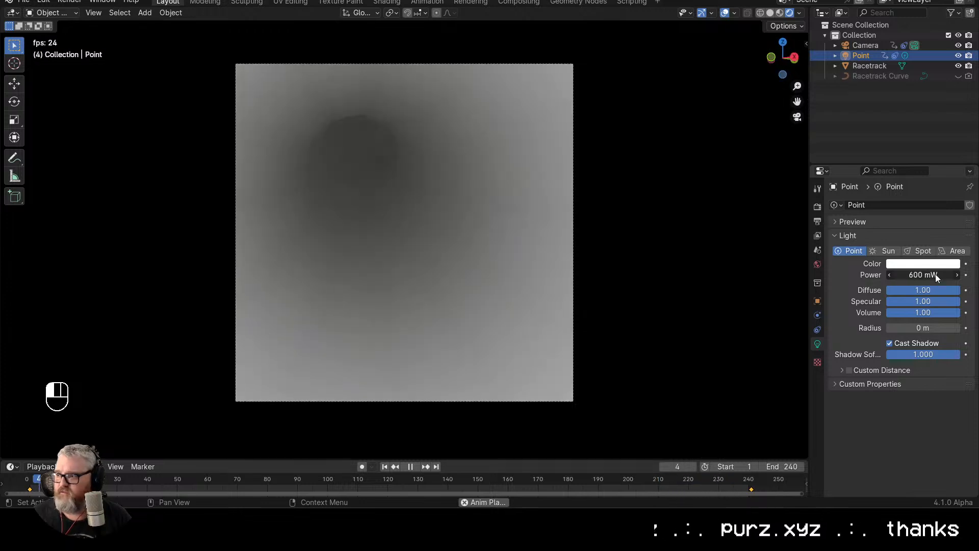
Set the world background color to black and hide the viewport overlays
click(818, 265)
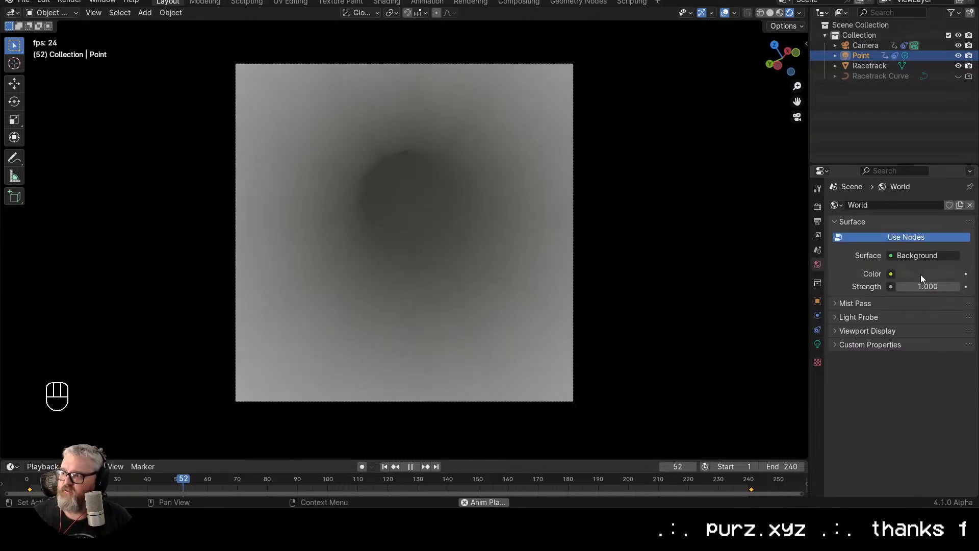
click(920, 274)
drag(951, 178, 952, 188)
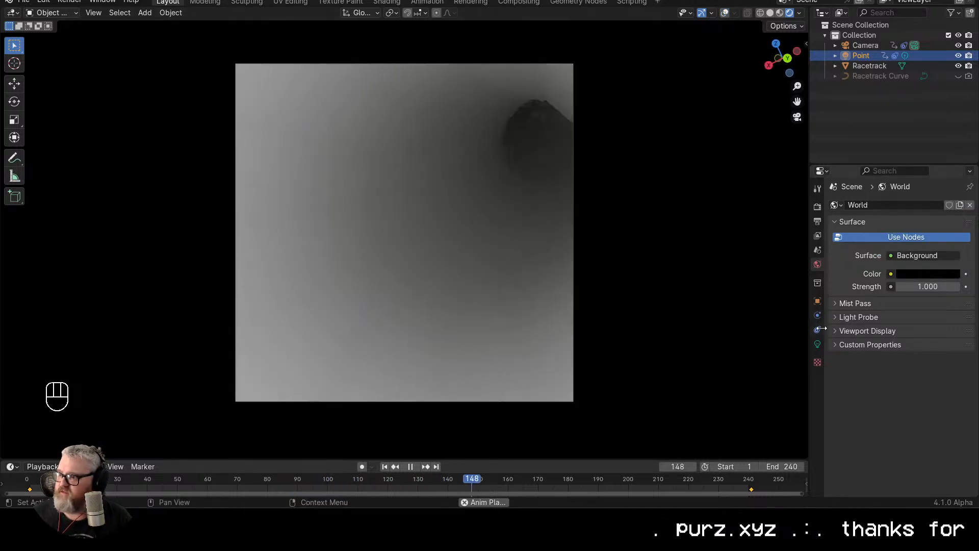
Adjust the point light's power during playback and settle on 2 W
click(817, 344)
mouse_move(921, 276)
mouse_down()
mouse_move(953, 275)
mouse_move(929, 276)
mouse_up()
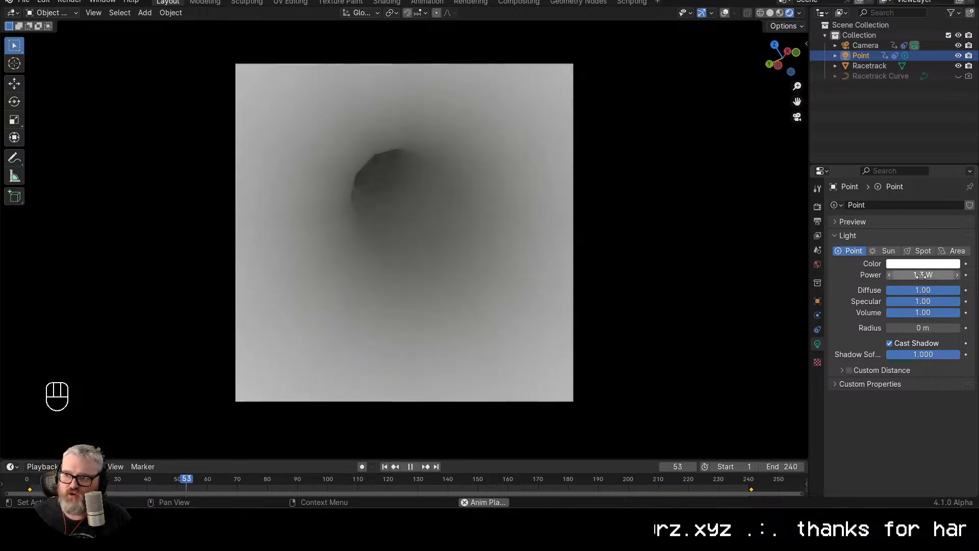
key(Escape)
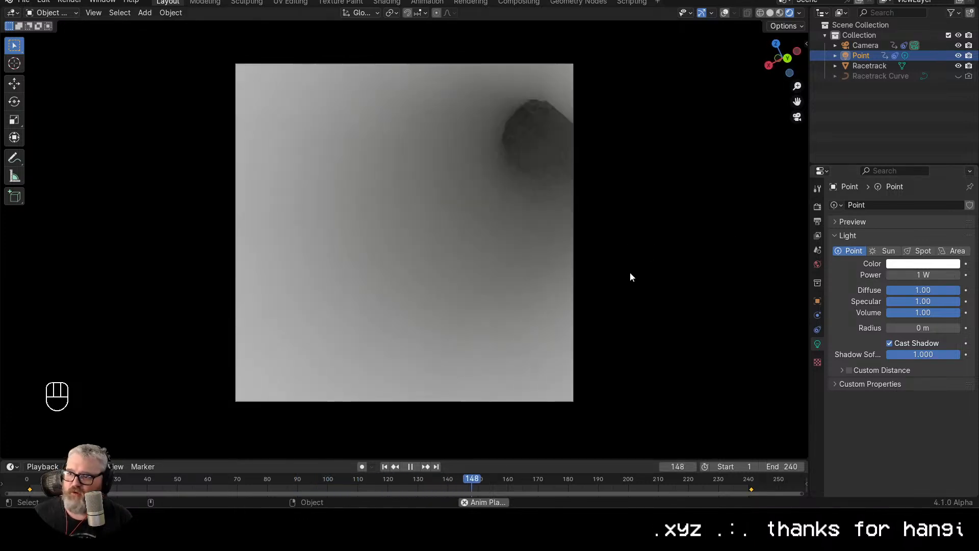
drag(908, 276, 915, 276)
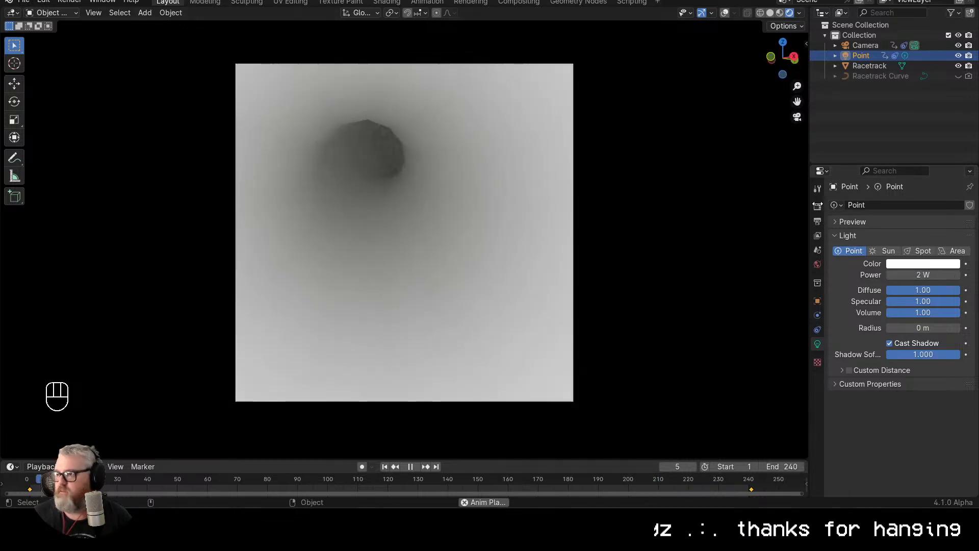
Set the scene's color management view transform to Standard
click(817, 206)
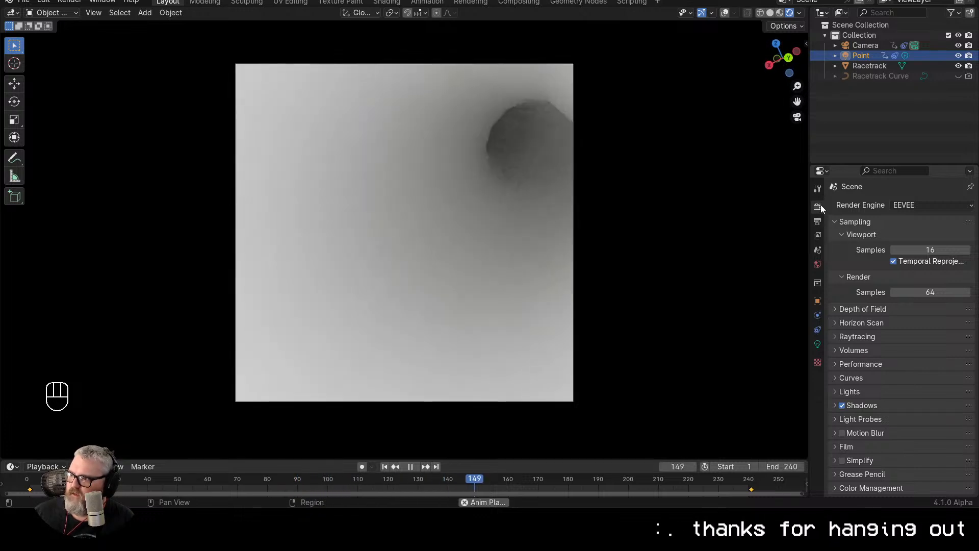
click(864, 486)
scroll(872, 477, down, 5)
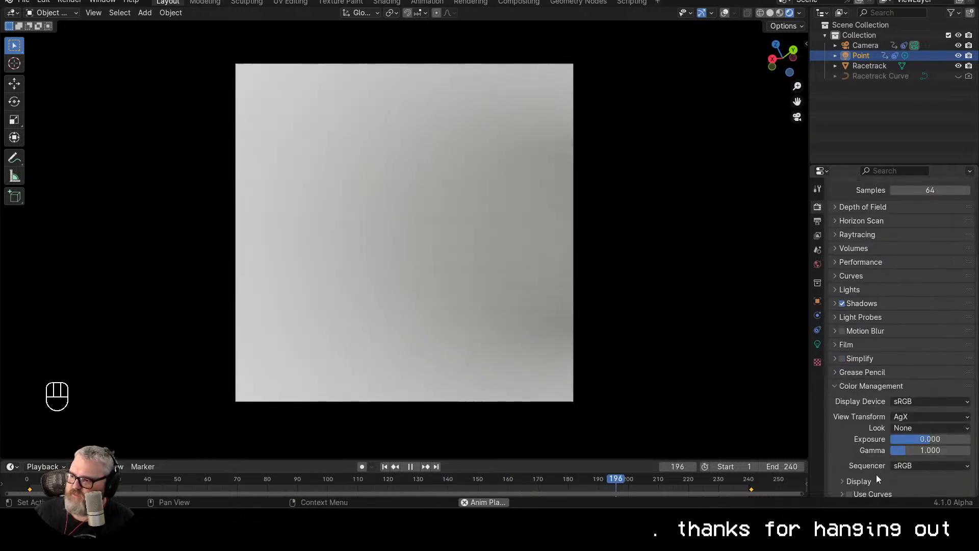
click(907, 413)
click(910, 424)
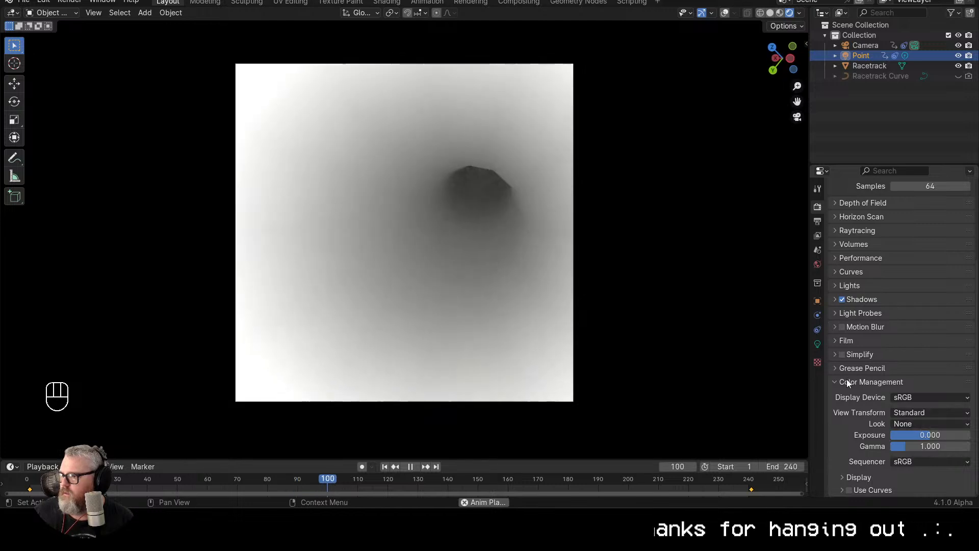
Compare point light powers of 1 W and 2 W during playback and settle on 1.5 W
click(817, 344)
mouse_move(936, 277)
mouse_down()
mouse_move(897, 278)
mouse_move(928, 274)
mouse_up()
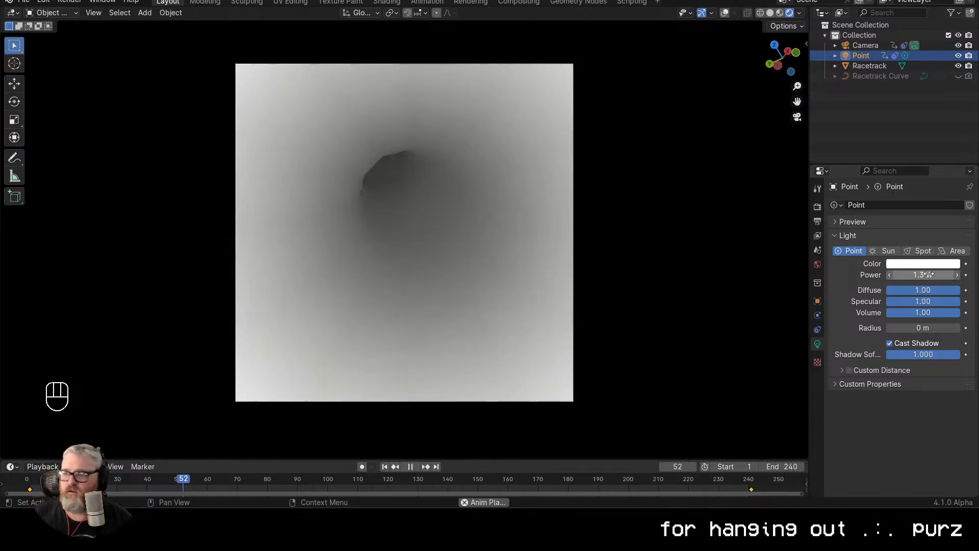
click(928, 274)
text(1)
key(Return)
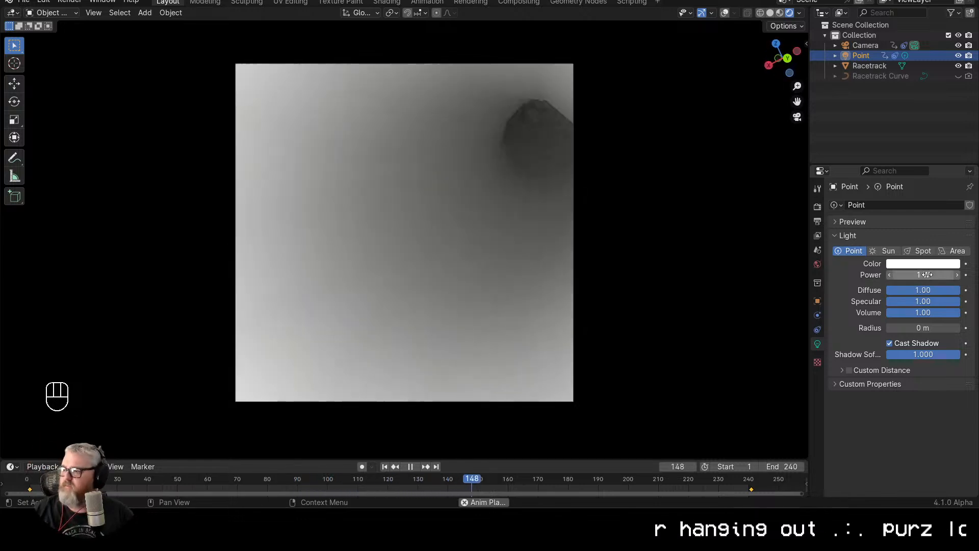
click(926, 275)
text(2)
key(Return)
click(927, 275)
text(1.5)
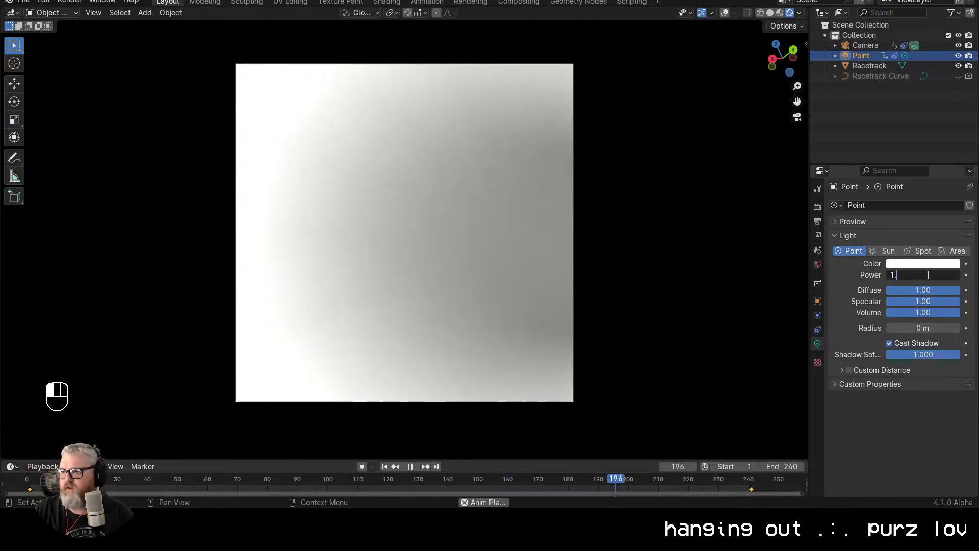
key(Return)
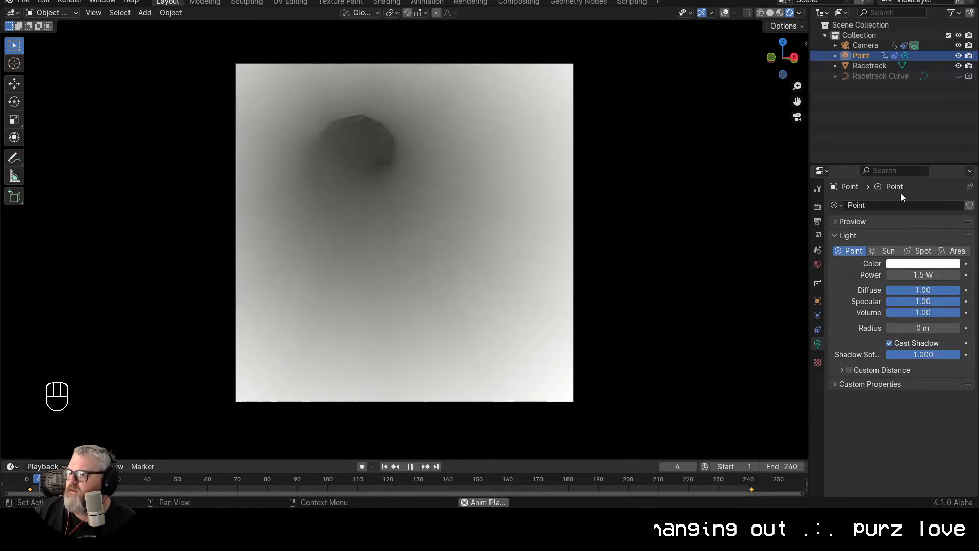
Select the Racetrack mesh, examine its tunnel geometry in wireframe shading through the camera, and return to rendered shading
click(865, 66)
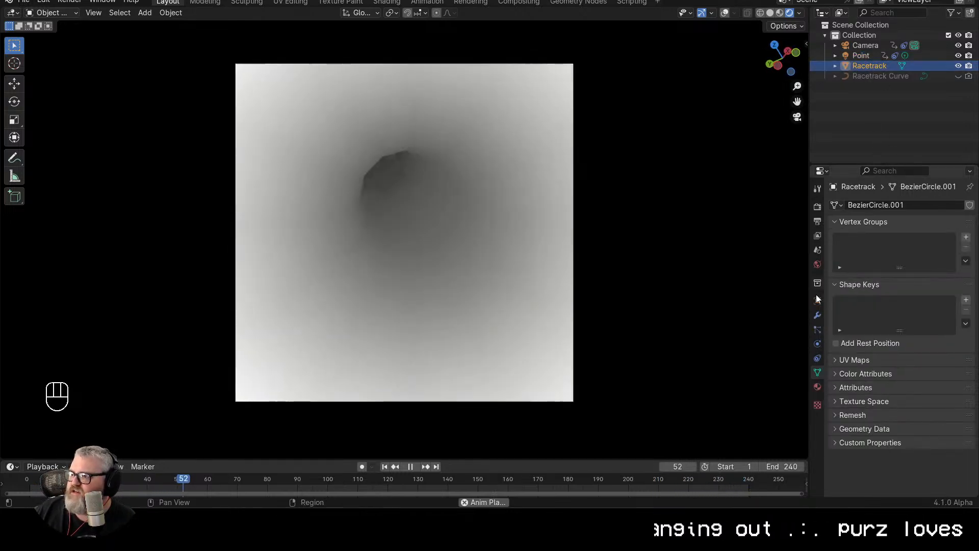
click(818, 315)
drag(495, 201, 298, 213)
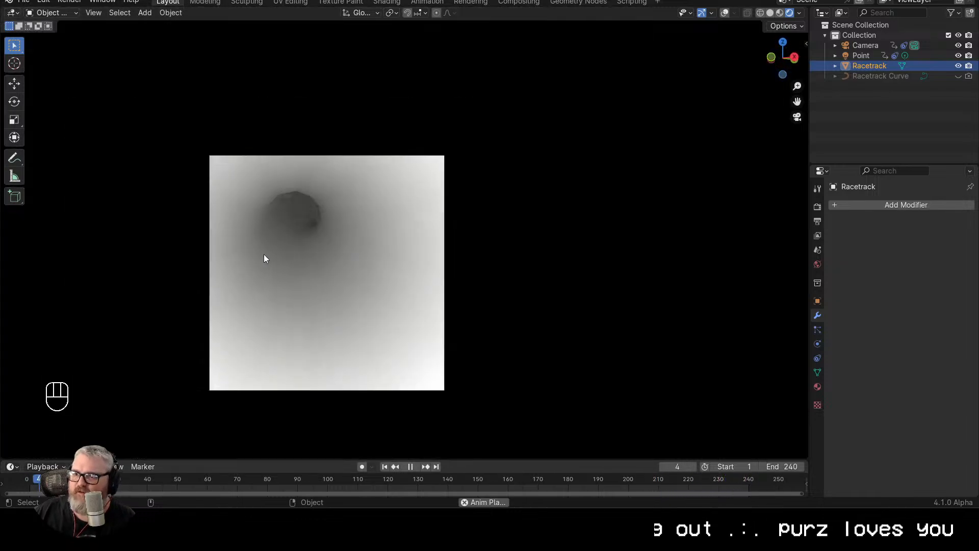
key(Tab)
key(Tab)
click(760, 13)
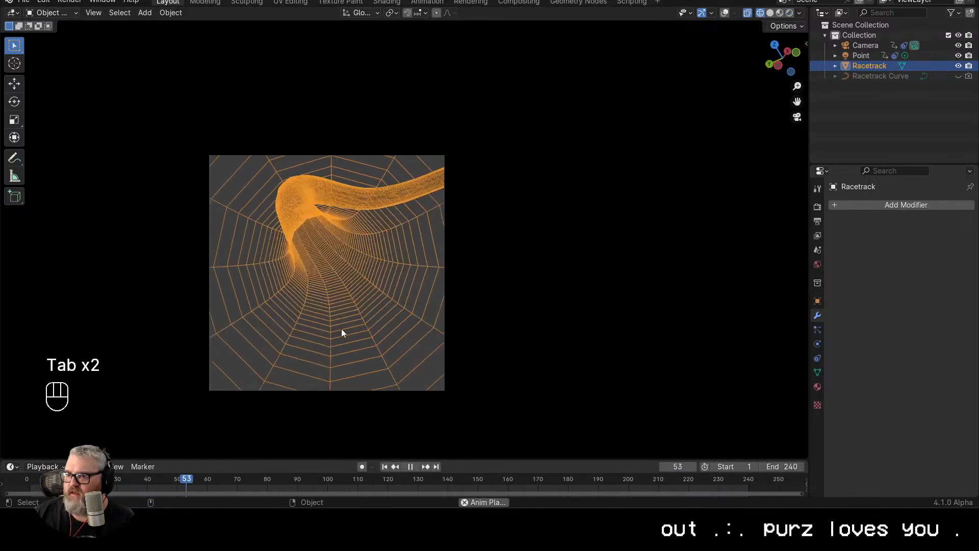
scroll(352, 322, up, 2)
drag(364, 316, 433, 289)
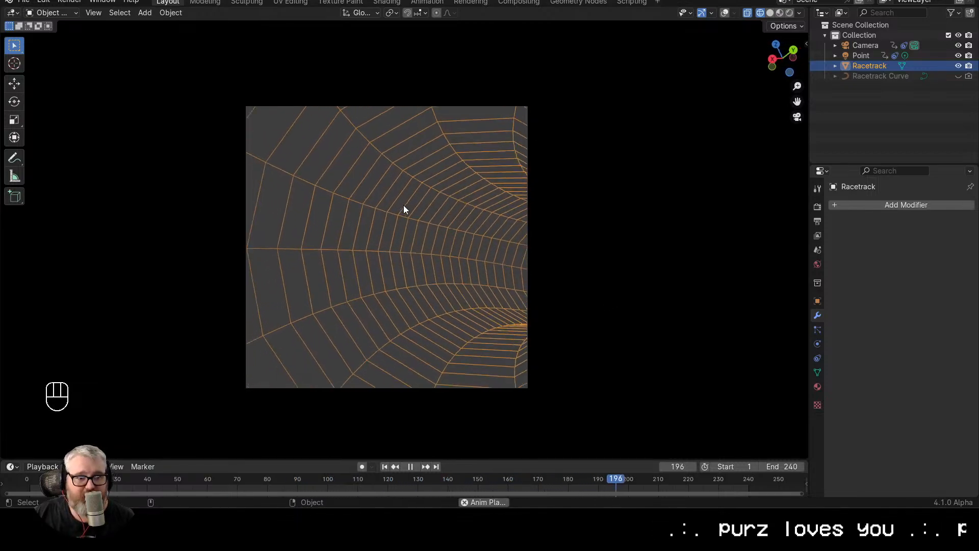
scroll(362, 209, down, 1)
scroll(379, 218, up, 2)
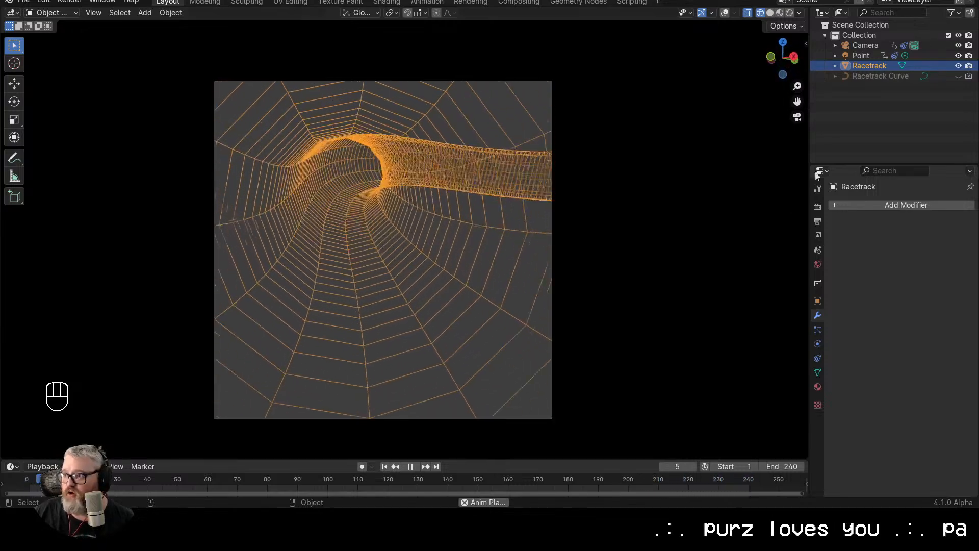
click(789, 13)
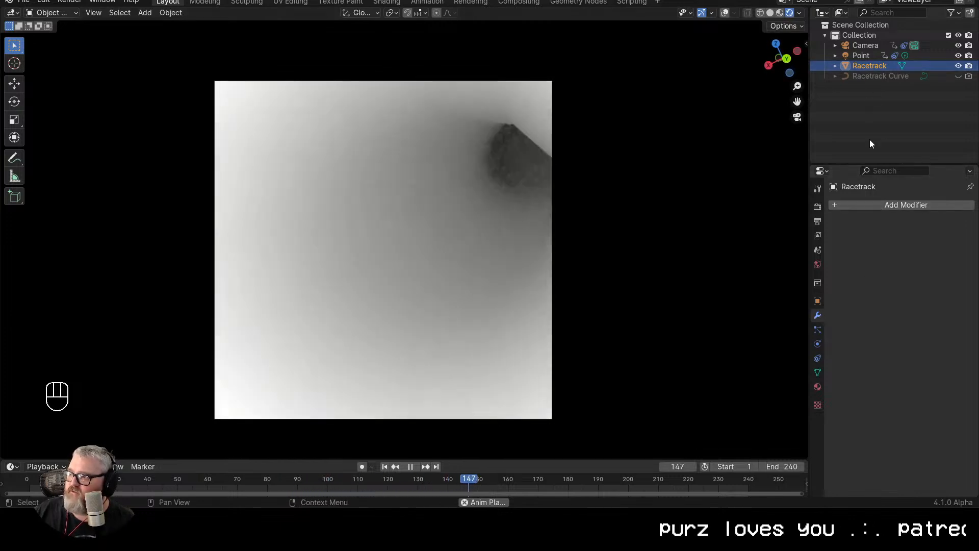
Add a Subdivision Surface modifier to Racetrack with viewport and render levels both at 3
click(867, 206)
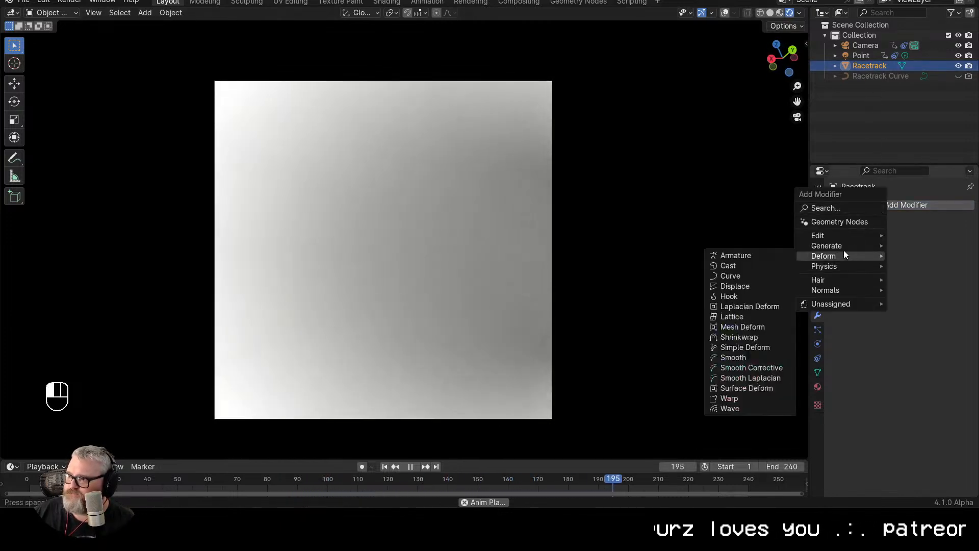
mouse_move(818, 246)
click(722, 378)
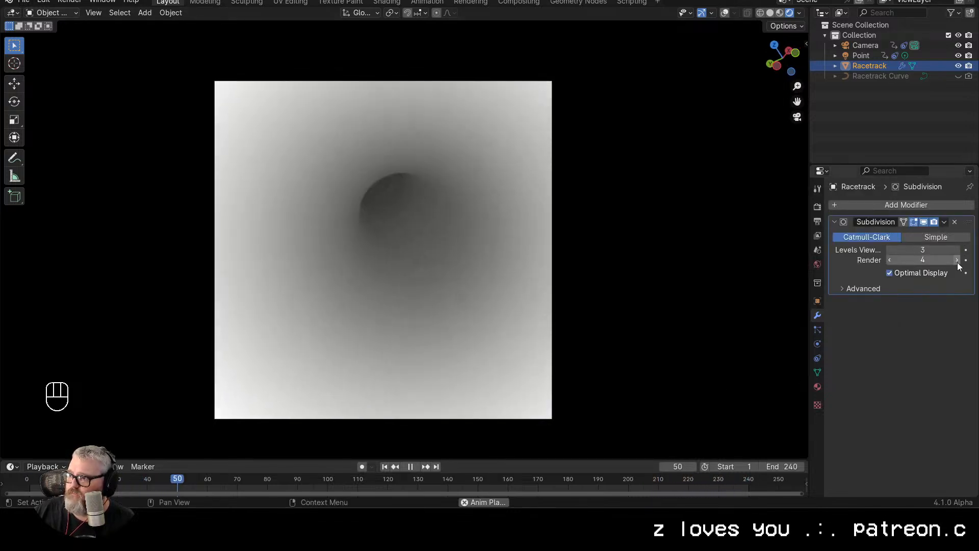
click(956, 260)
Play and pause the animation to check the tunnel's edges, and return the playhead to frame 1
key(space)
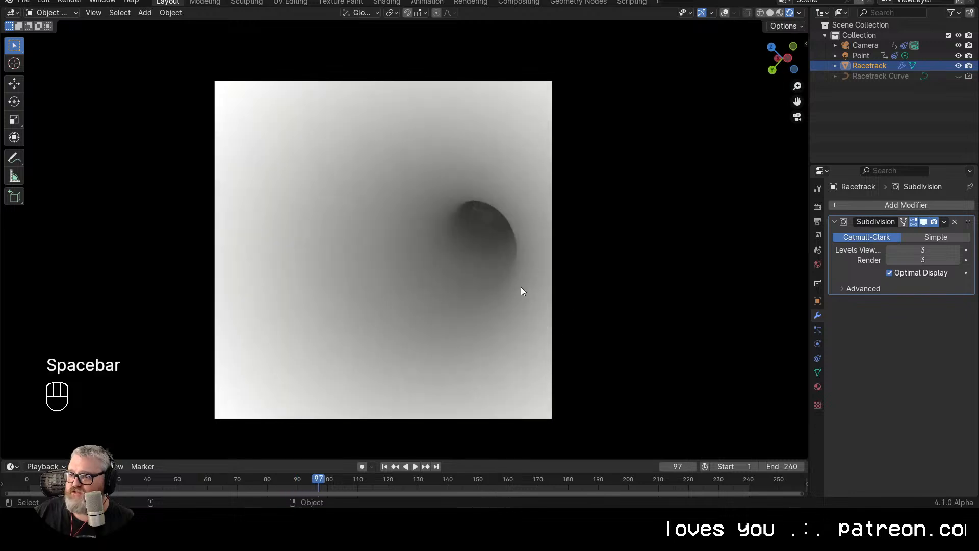
key(space)
key(space)
key(space)
key(space)
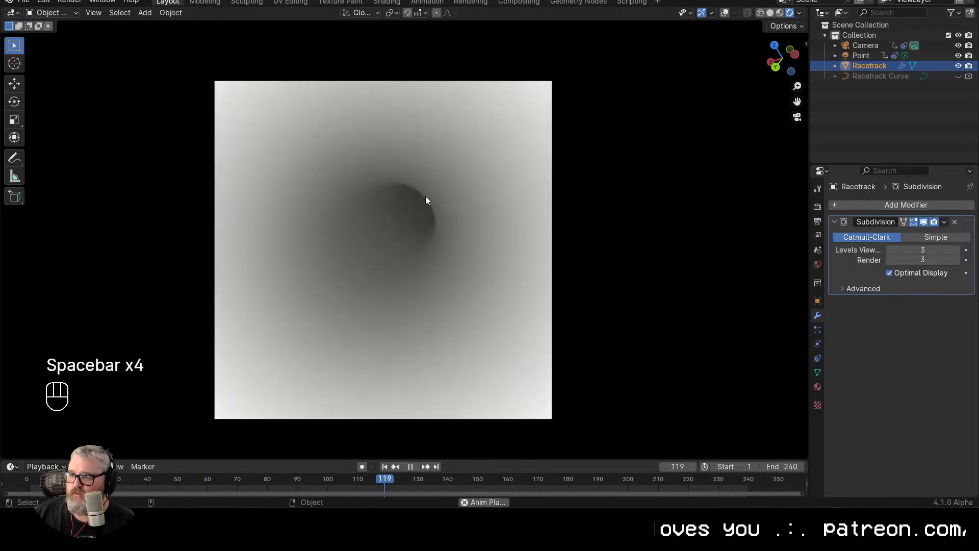
key(space)
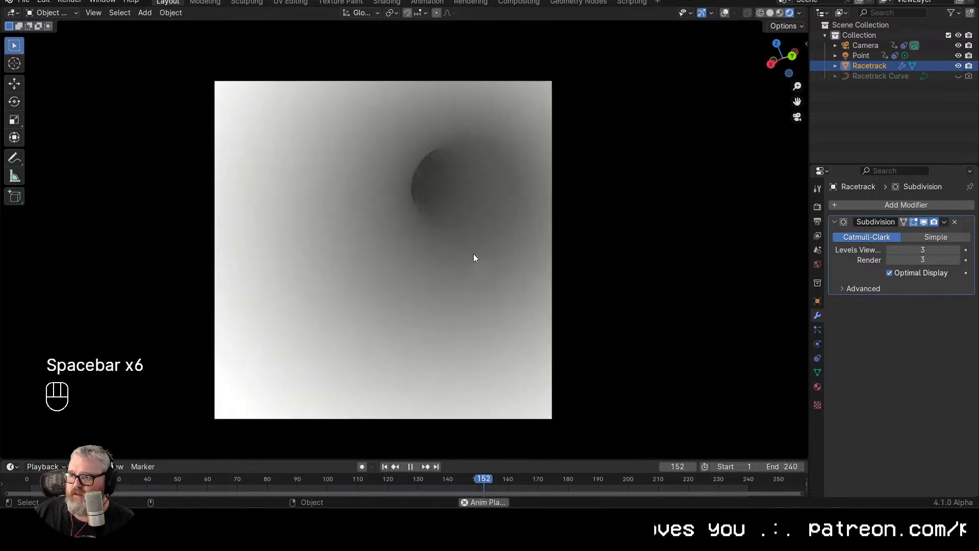
key(space)
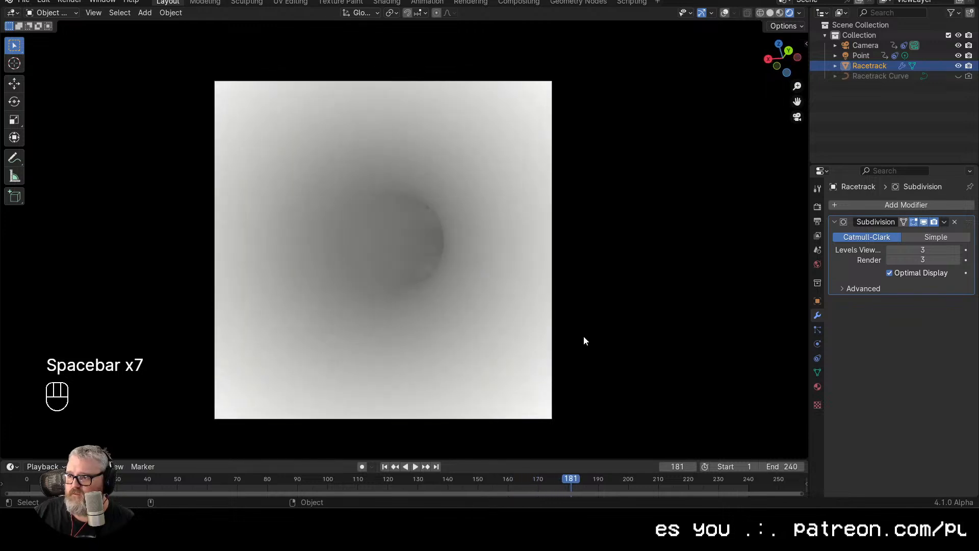
drag(582, 490, 30, 469)
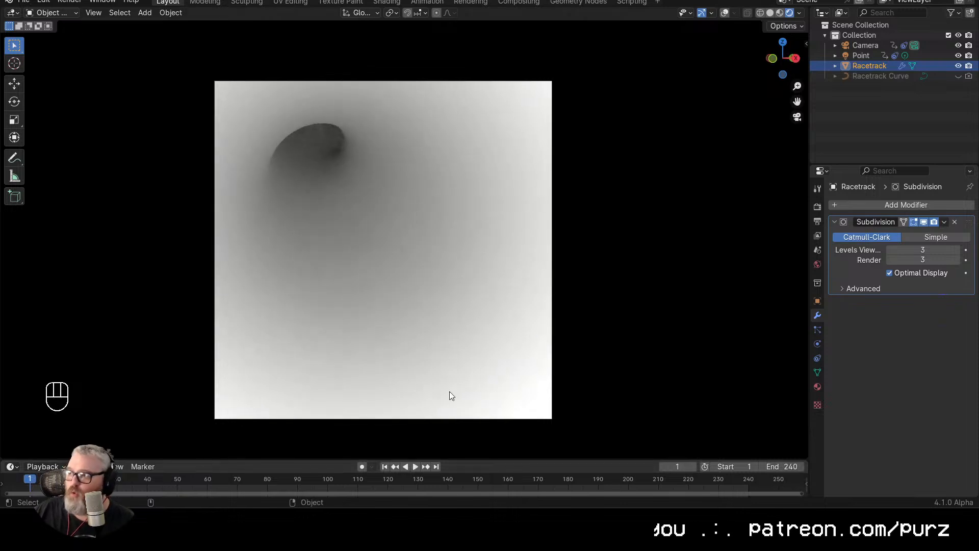
Select the camera and set its Z rotation to 90° while the animation plays
click(875, 45)
key(space)
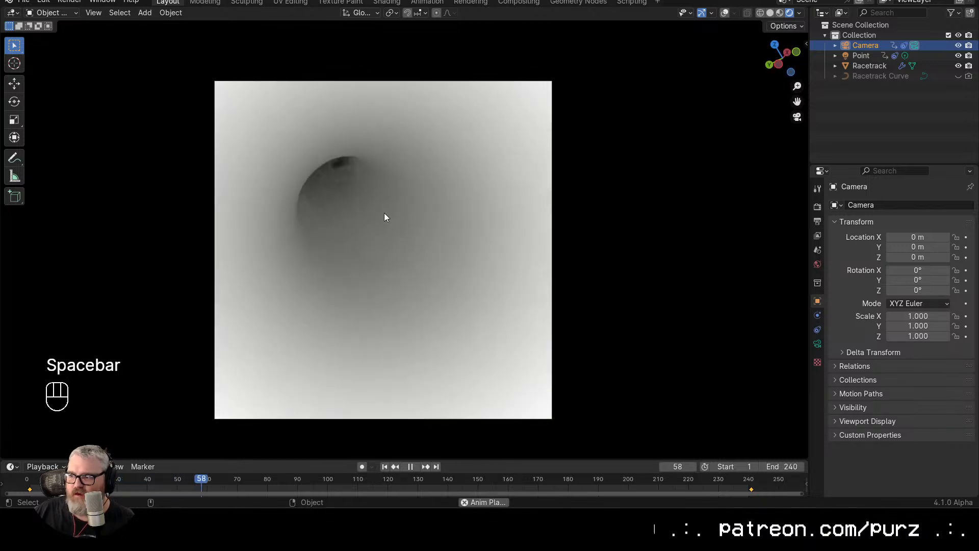
click(817, 344)
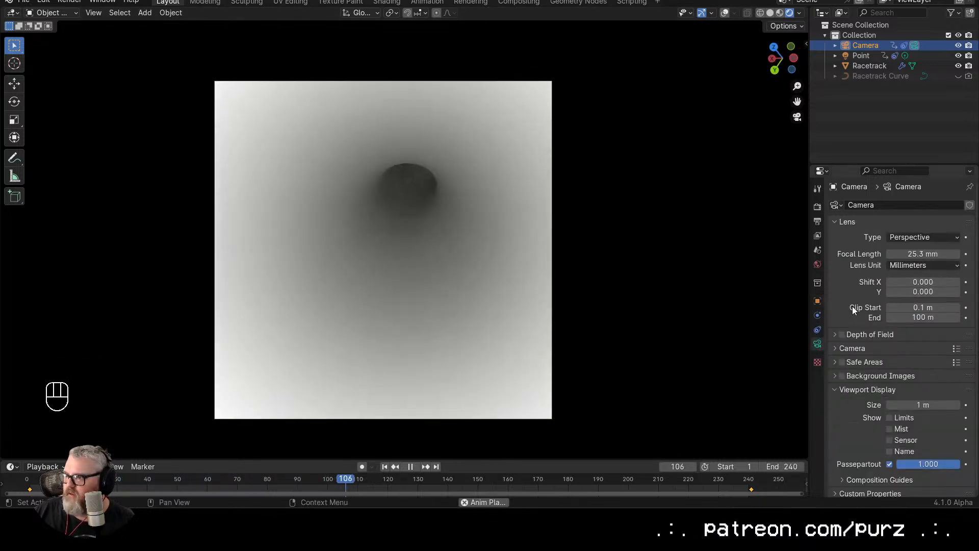
click(818, 300)
drag(918, 291, 850, 291)
key(ctrl+z)
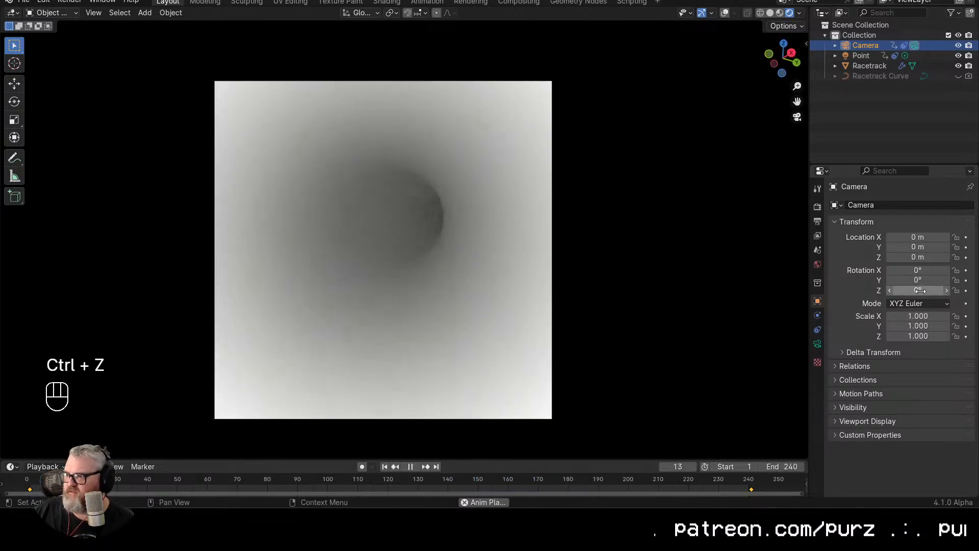
click(923, 290)
text(90)
key(Return)
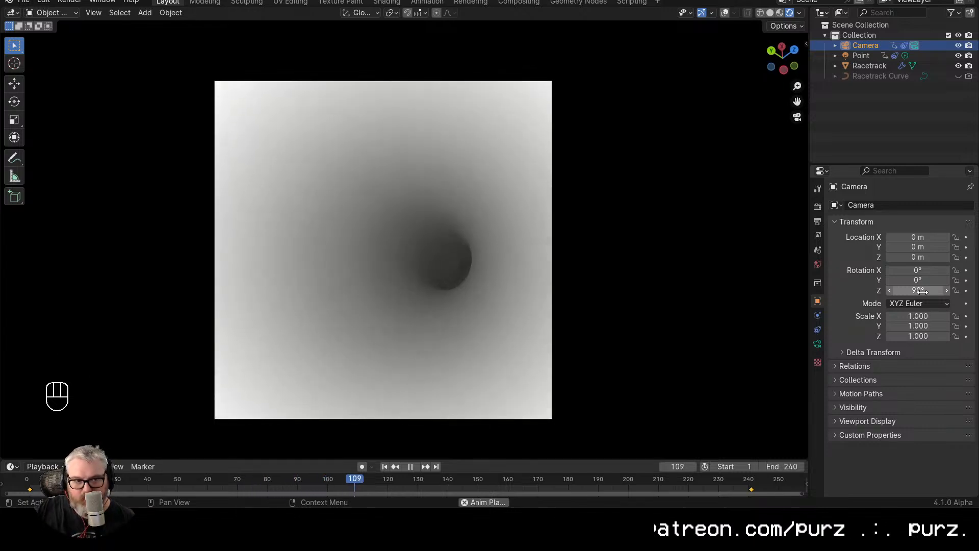
Try camera Z rotations of 270° and 0° during playback, and return it to 90°
click(927, 290)
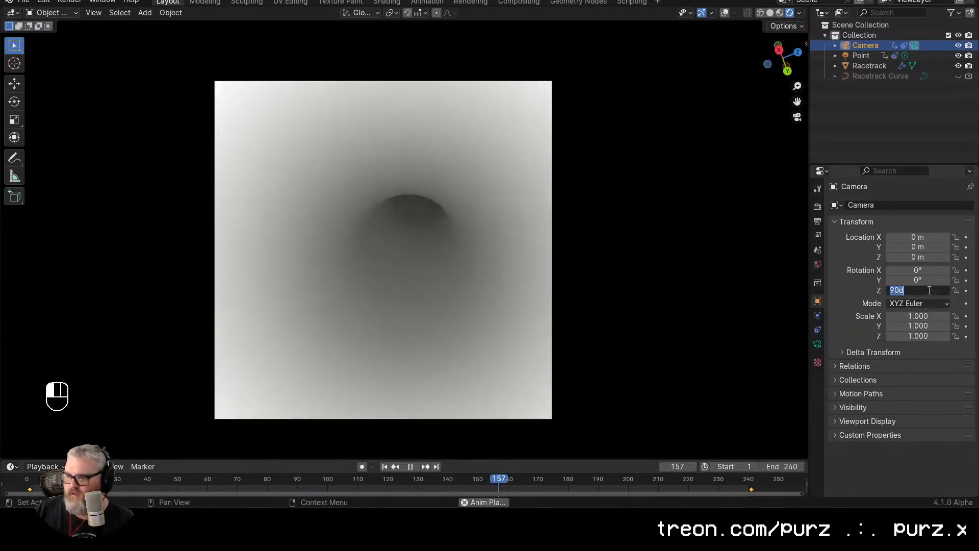
text(270)
key(Return)
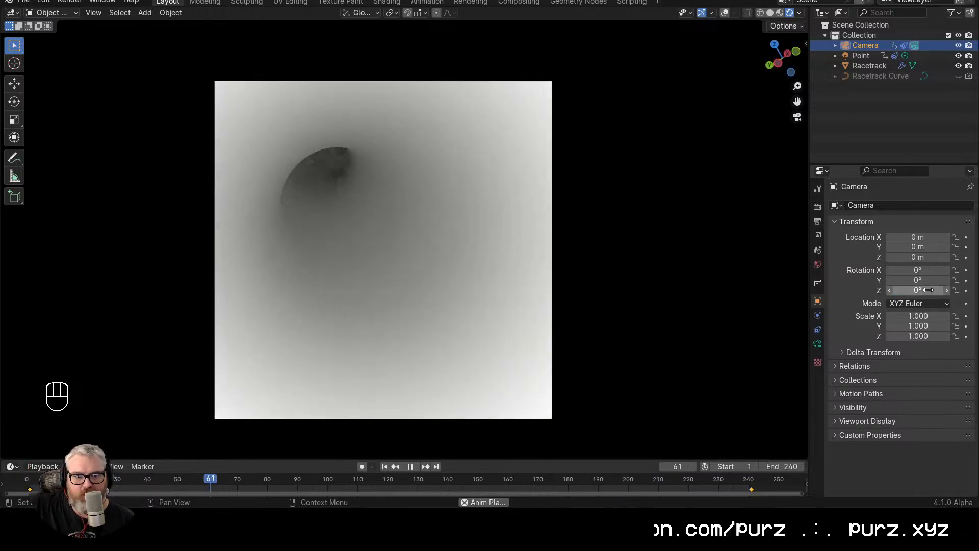
click(912, 291)
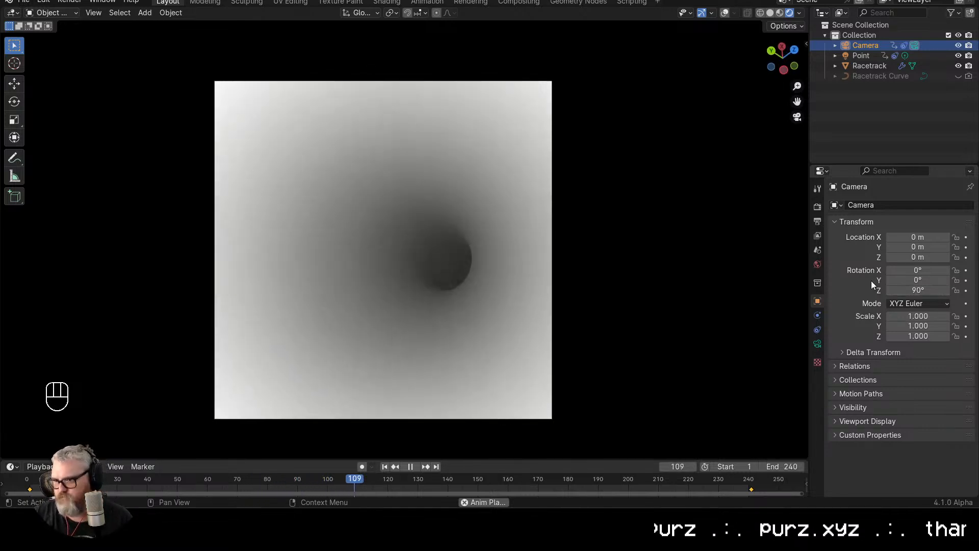
Stop playback, and set the render output path to C:\tmp\depth_tunnel4\depth_tunnel with FFmpeg Video as the file format
click(673, 299)
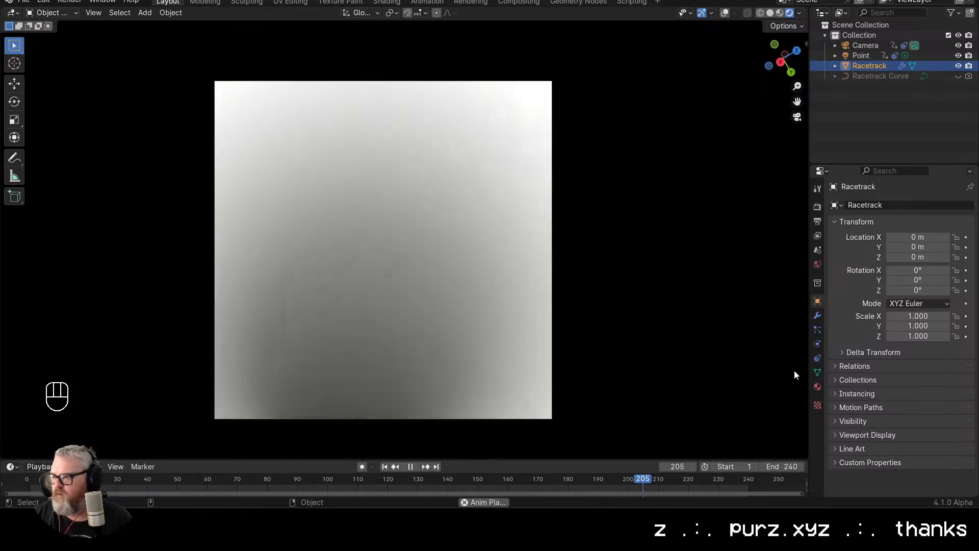
key(space)
click(817, 206)
click(817, 220)
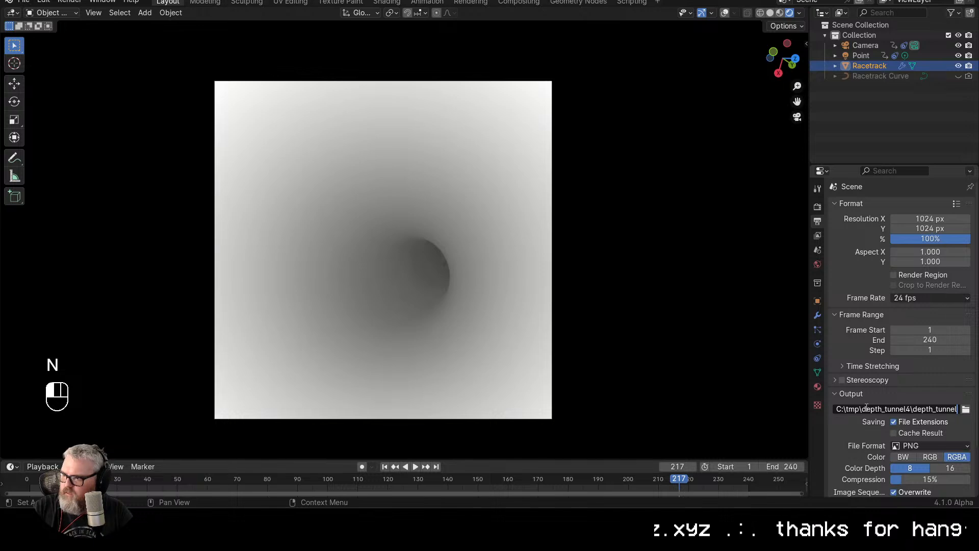
click(906, 445)
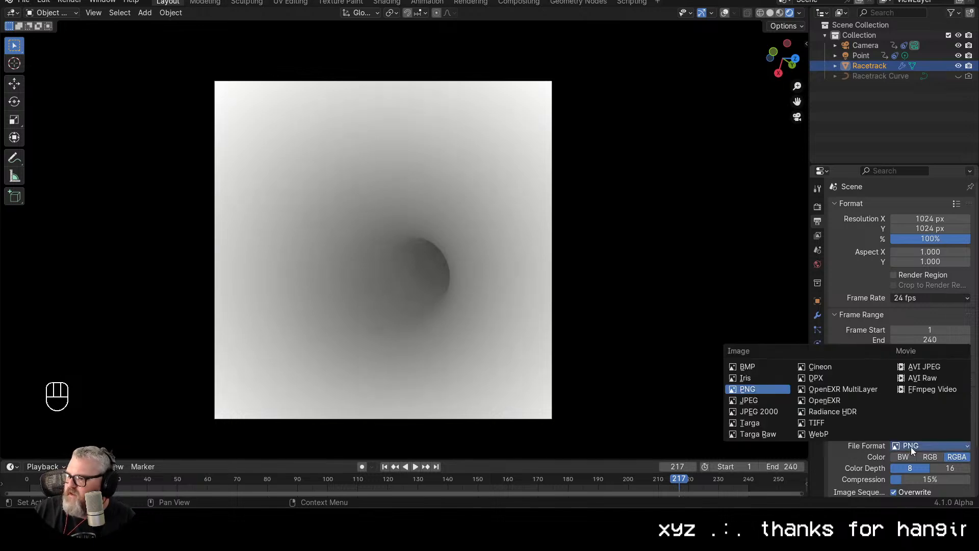
click(928, 394)
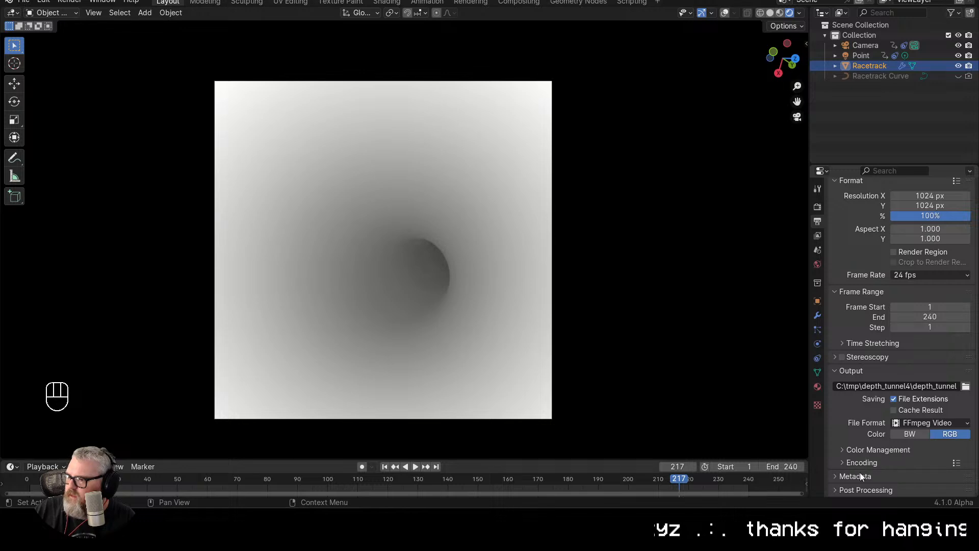
Set the video encoding to an MPEG-4 container with perceptually lossless output quality
click(868, 448)
scroll(868, 450, down, 3)
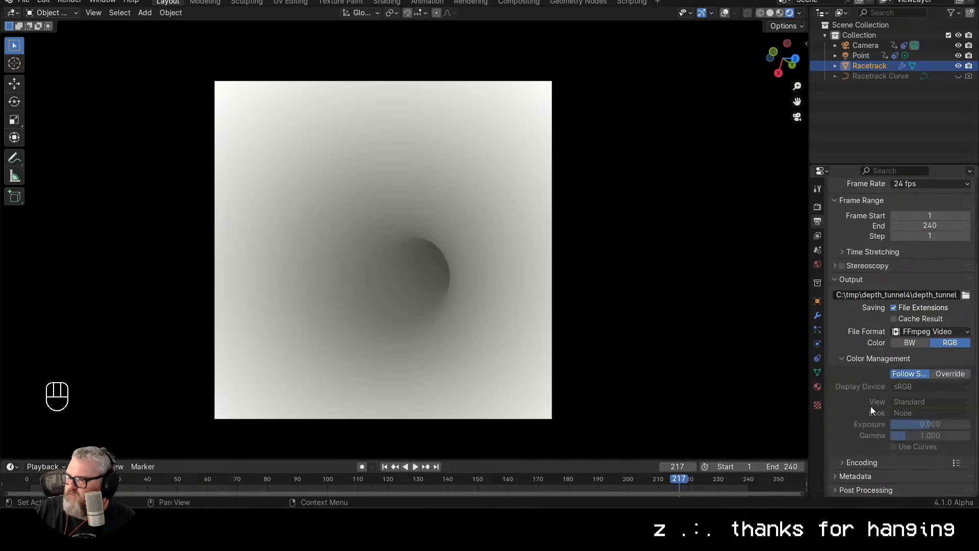
click(872, 380)
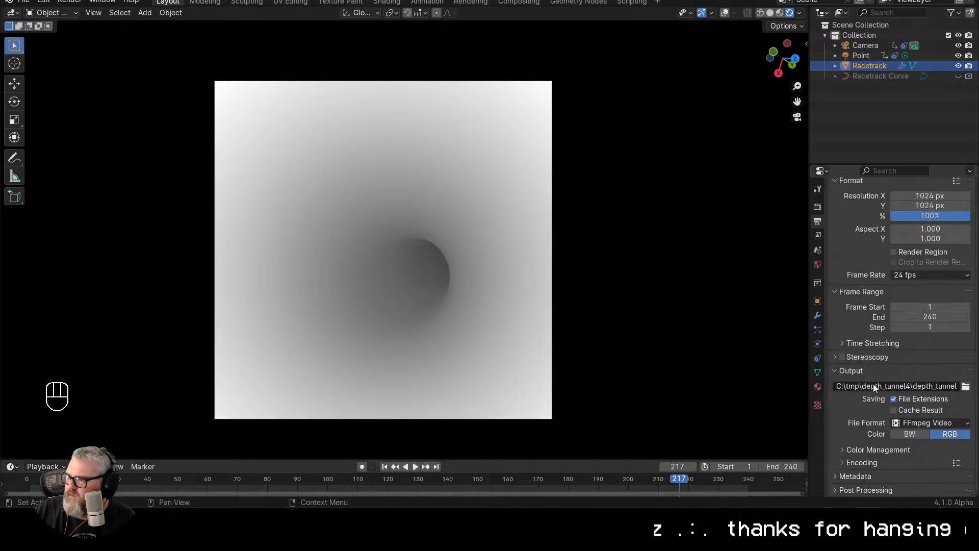
click(861, 462)
scroll(867, 449, down, 5)
click(900, 335)
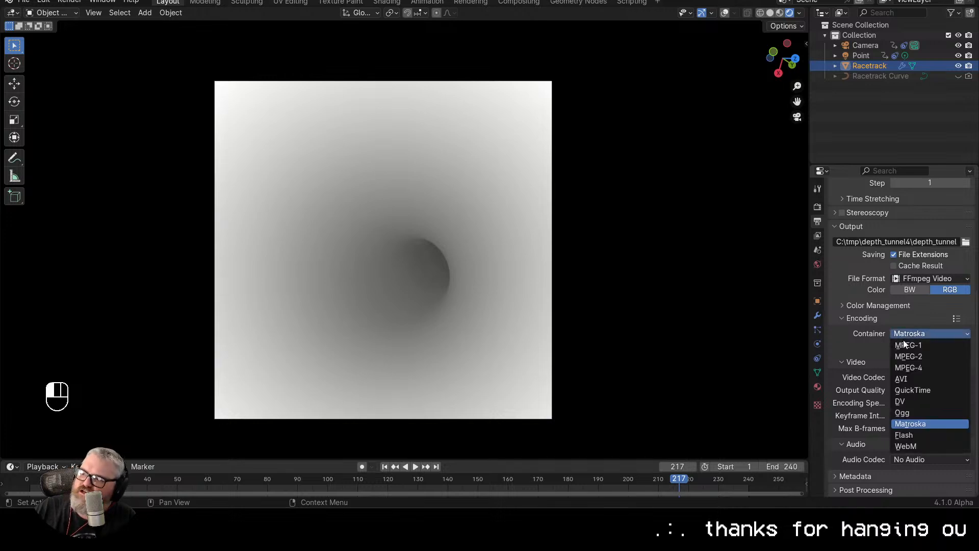
click(910, 368)
click(925, 389)
click(914, 426)
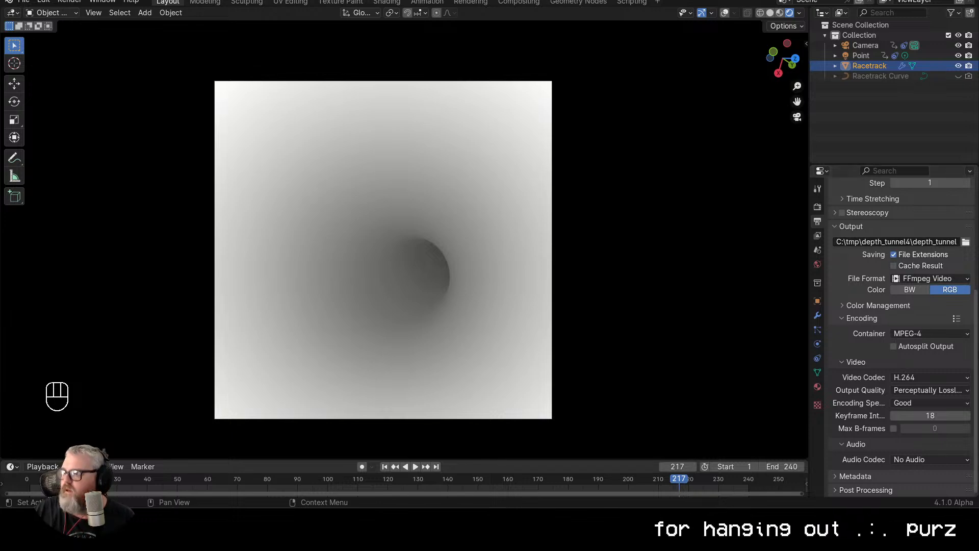
Keep EEVEE as the render engine and render the full animation
click(818, 207)
scroll(871, 275, up, 5)
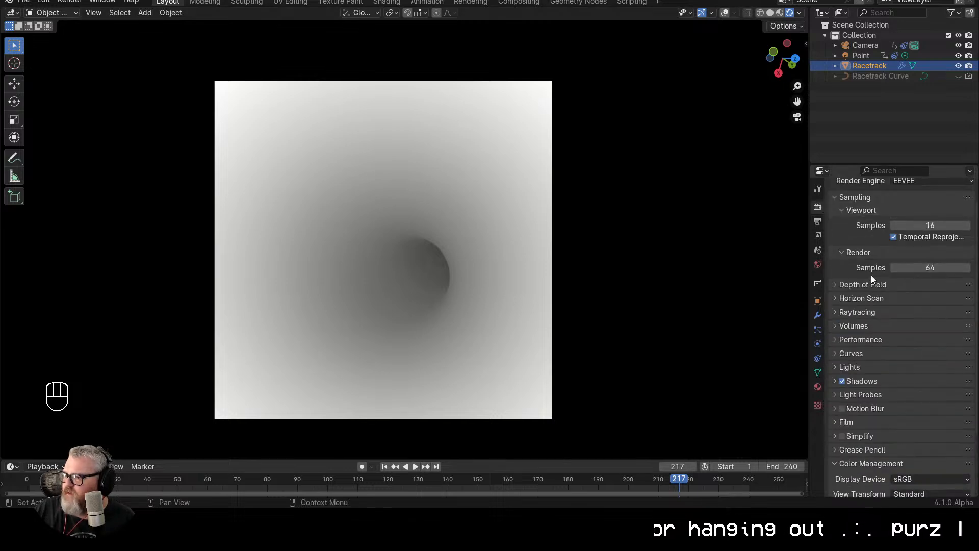
click(909, 205)
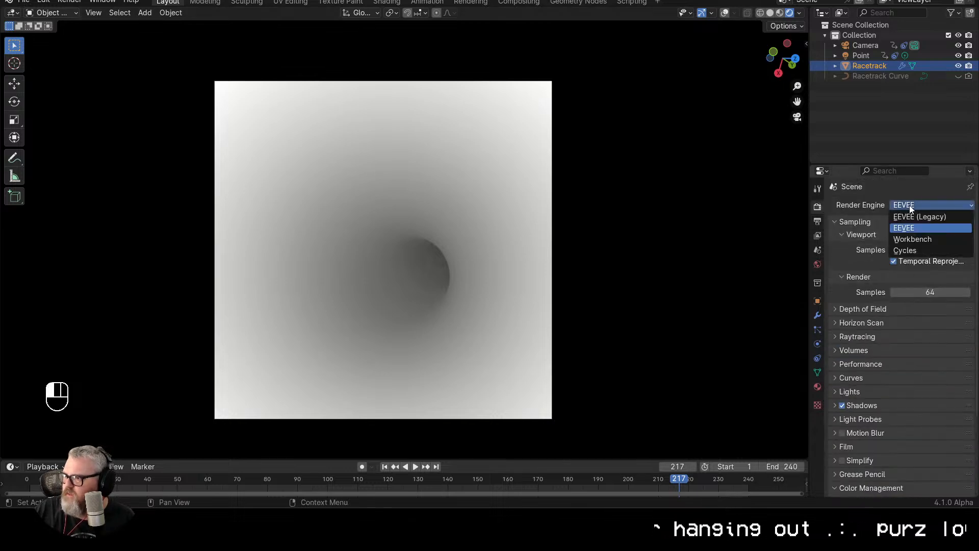
click(904, 204)
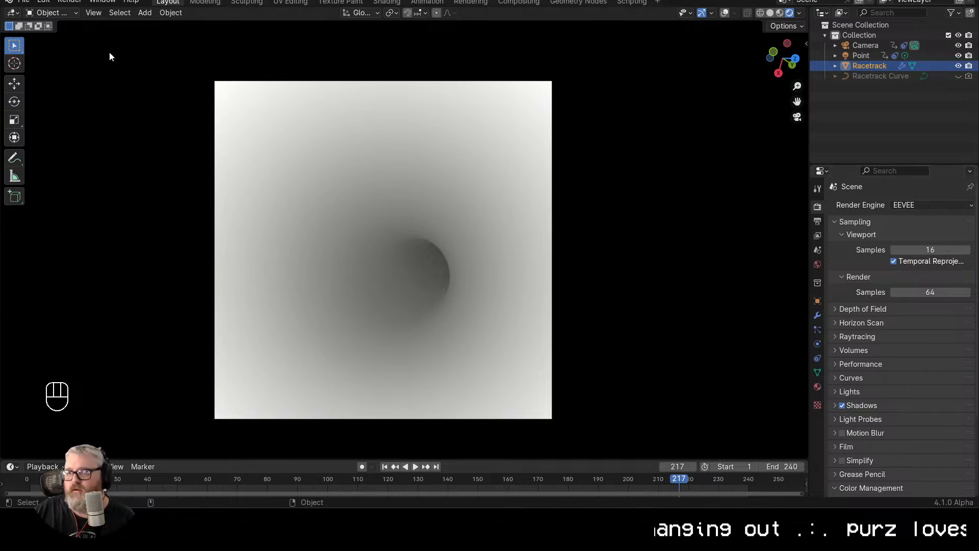
click(72, 2)
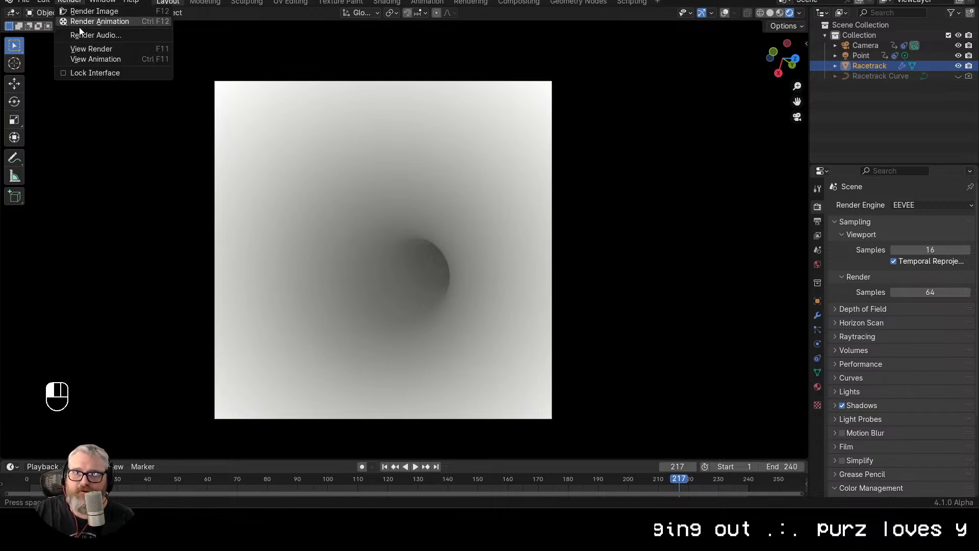
click(78, 22)
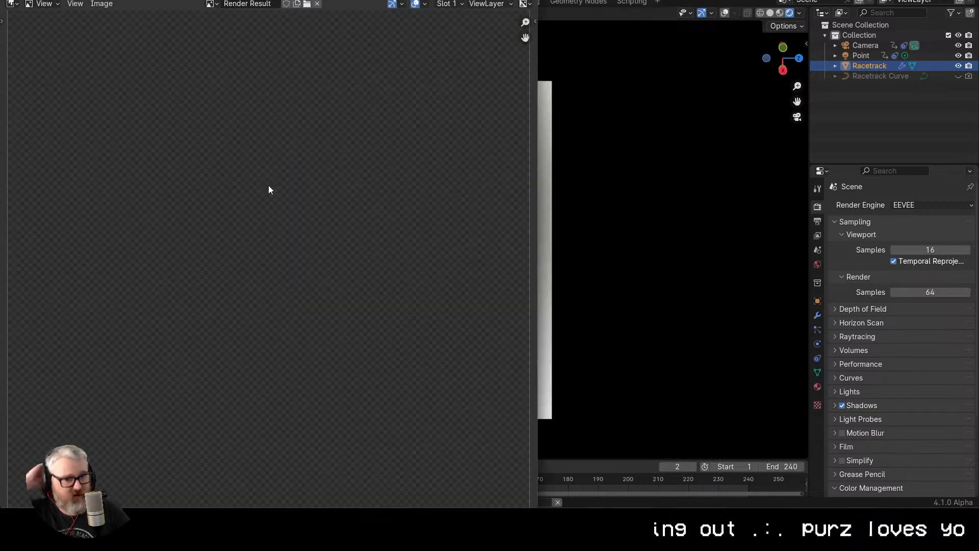
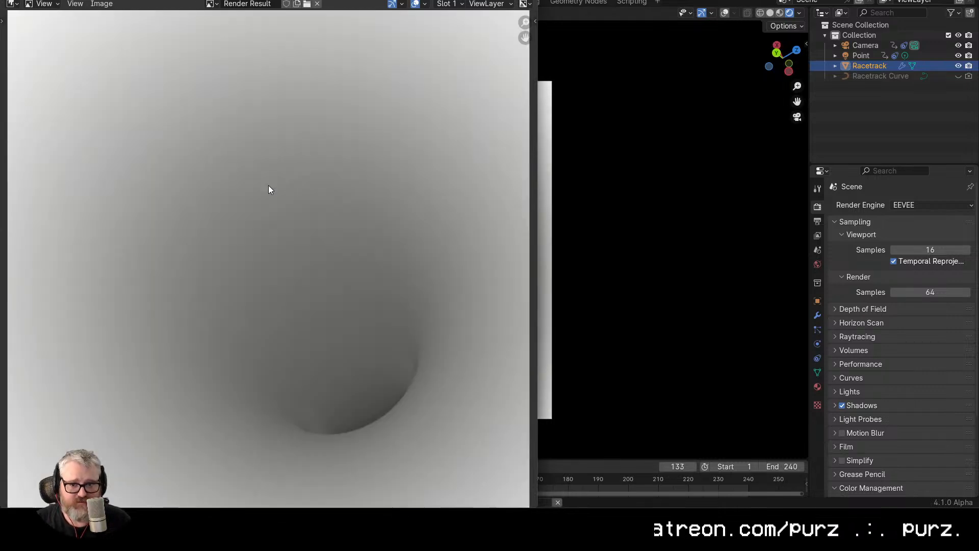
click(696, 158)
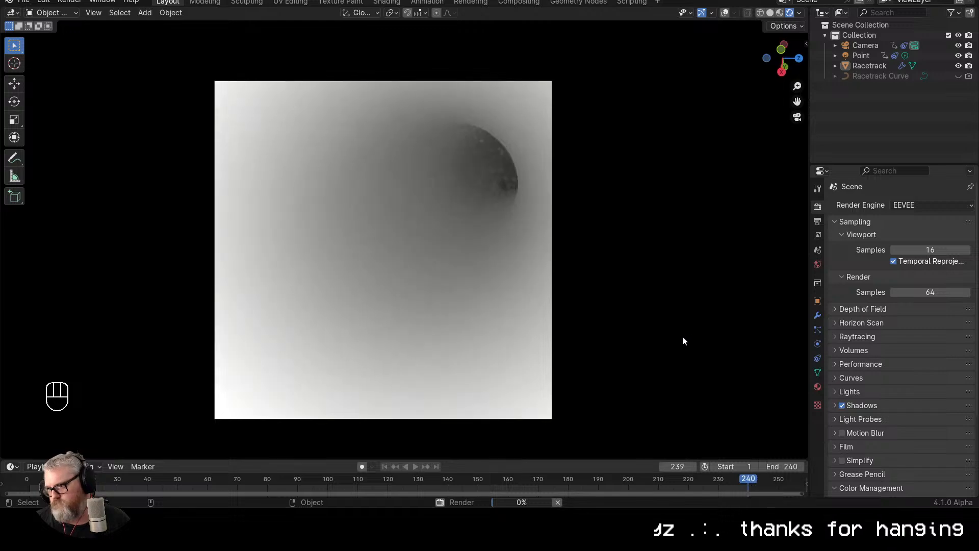
Switch to File Explorer, open the depth_tunnel4 folder, and play depth_tunnel0001-0240.mp4 to check the rendered loop
key(super+e)
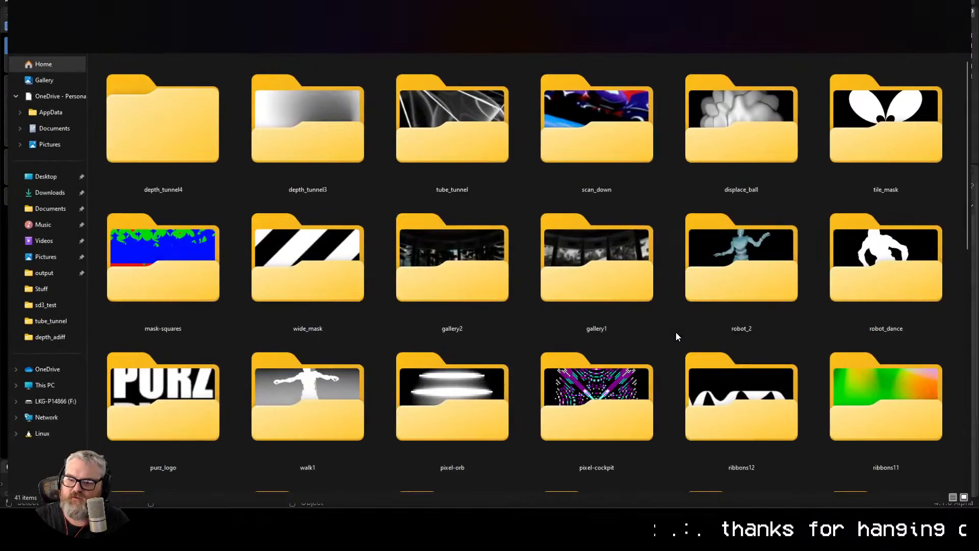
double_click(161, 182)
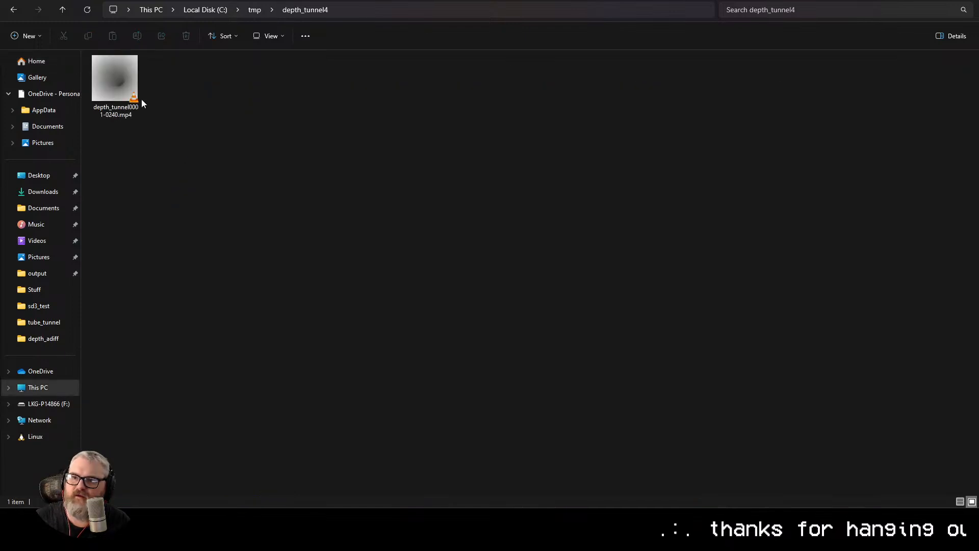
double_click(127, 92)
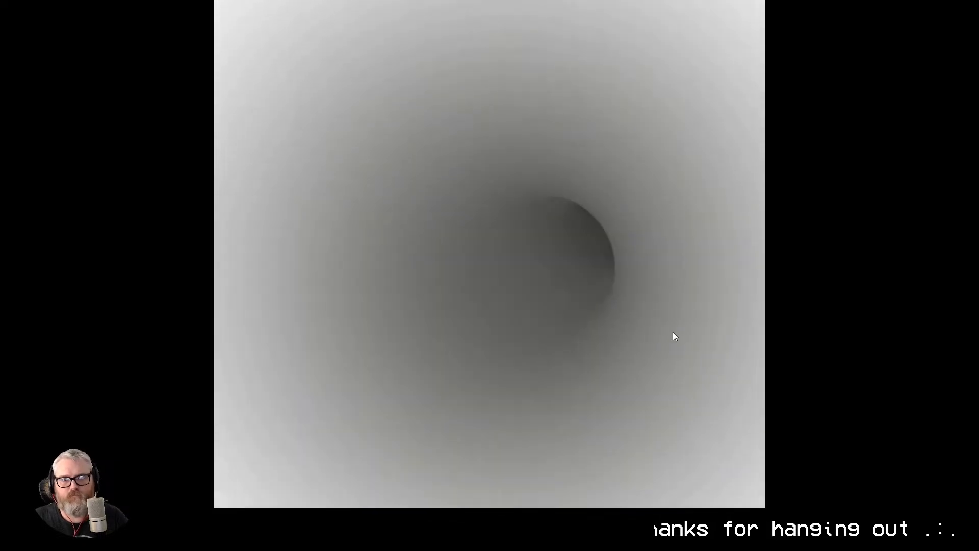
key(alt+F4)
click(447, 257)
click(136, 85)
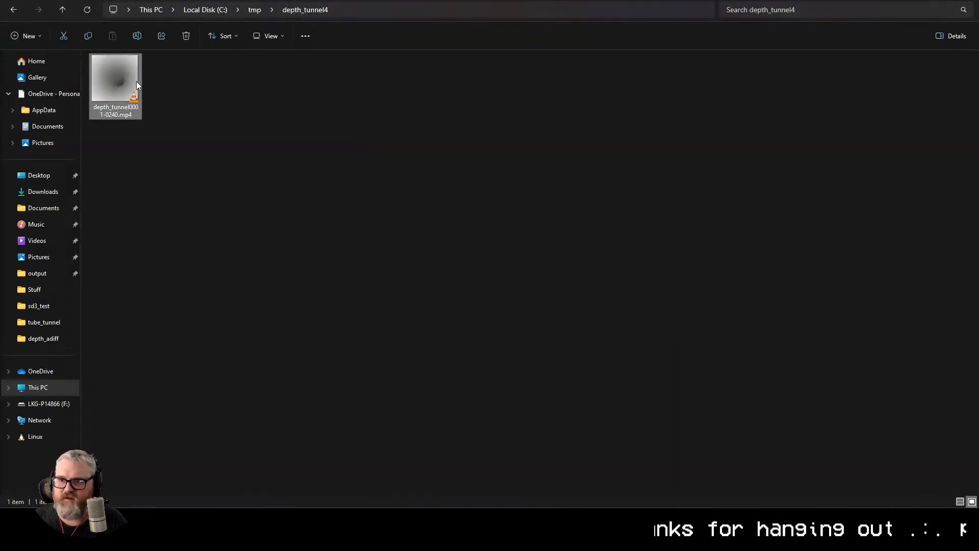
Switch to ComfyUI in the browser and clear the existing workflow
key(alt+Tab)
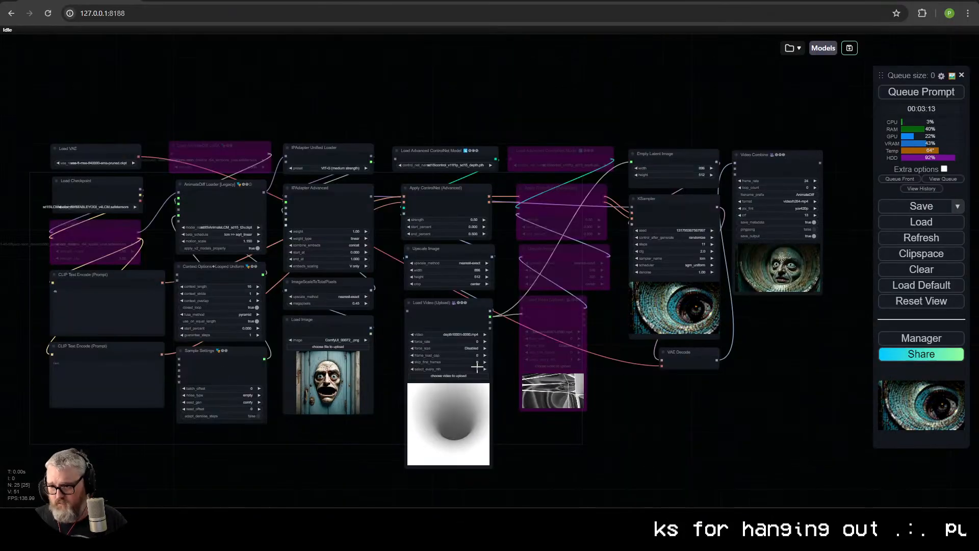
drag(615, 448, 627, 428)
click(893, 270)
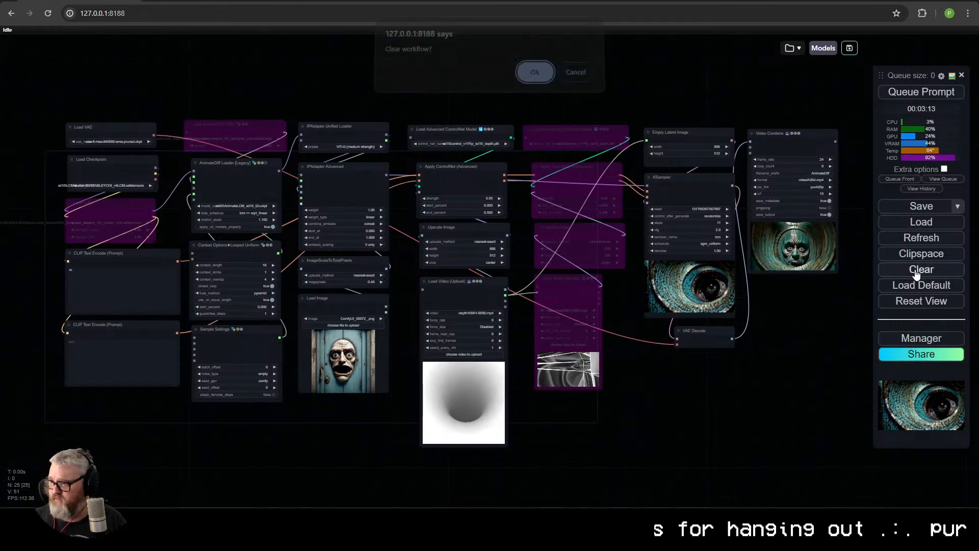
click(545, 78)
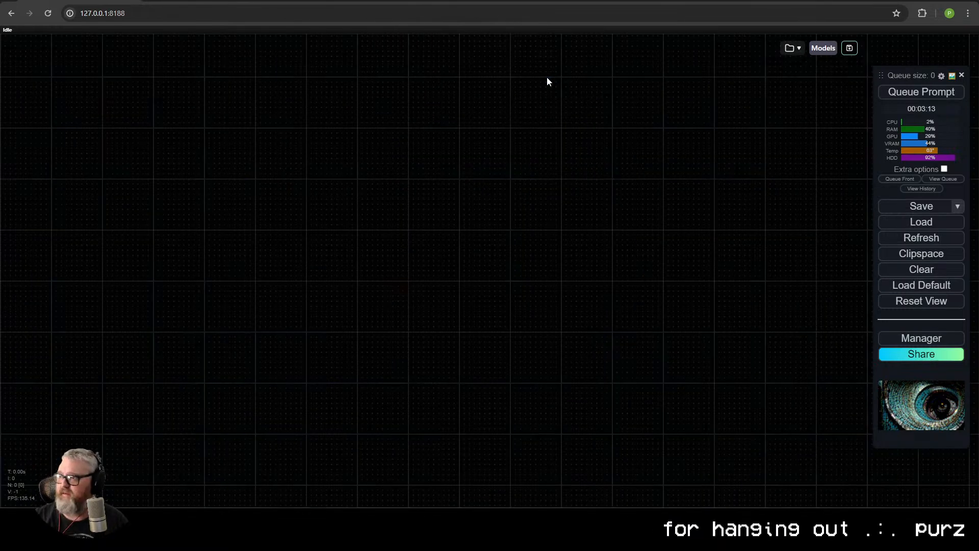
Add a Load Checkpoint node to the empty canvas and choose sd15\LCM\realismBYSTABLEYOGI_v4LCM.safetensors as its checkpoint
scroll(357, 221, up, 5)
drag(337, 259, 292, 220)
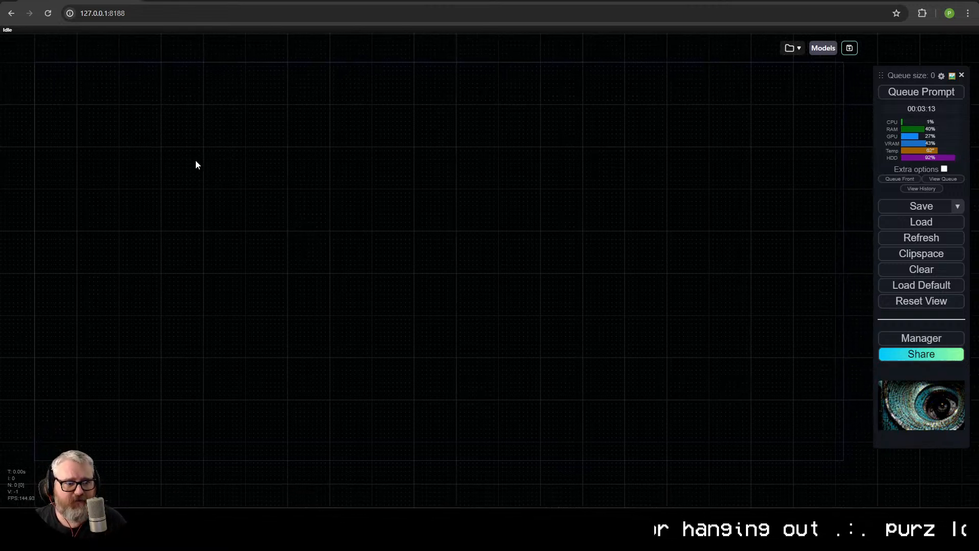
double_click(45, 90)
text(lo)
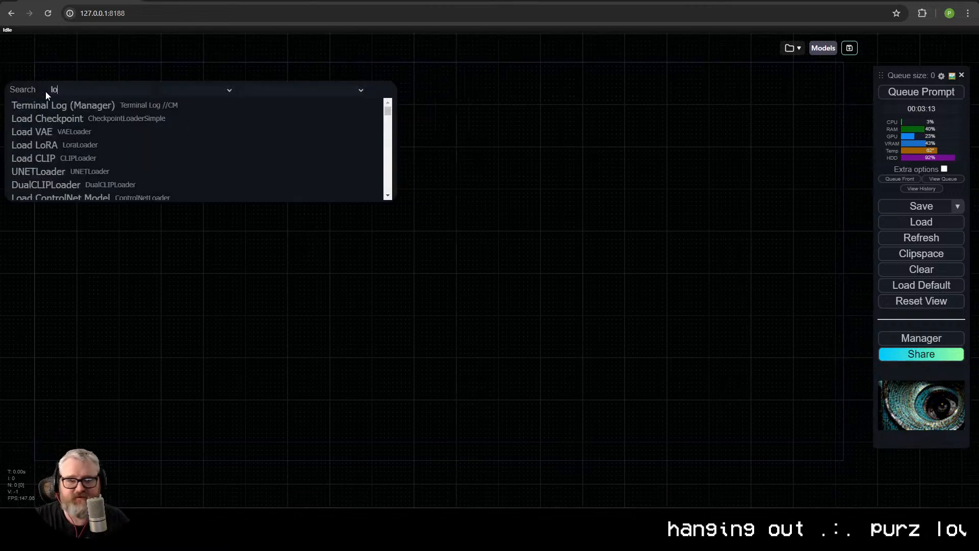
text(ad check)
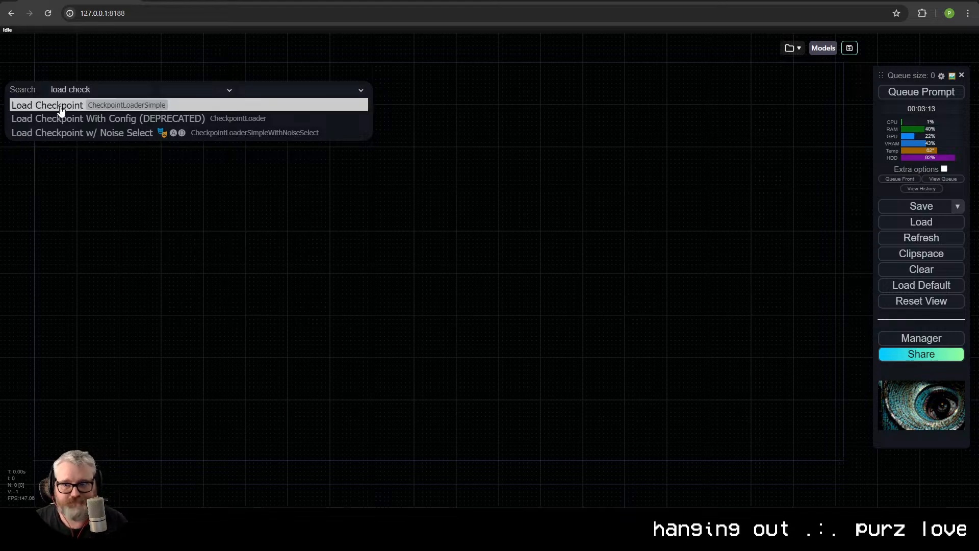
click(59, 107)
scroll(140, 128, up, 10)
drag(125, 160, 406, 207)
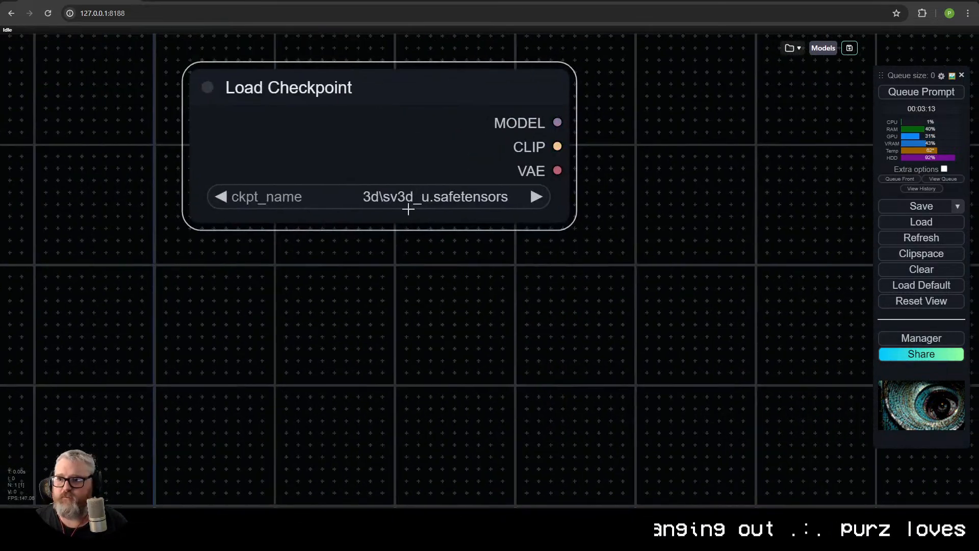
click(408, 196)
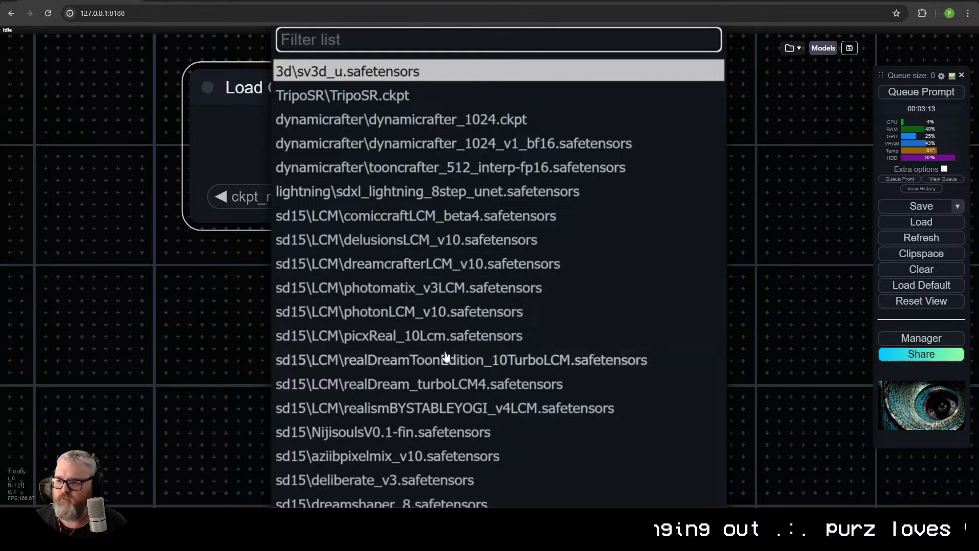
click(434, 410)
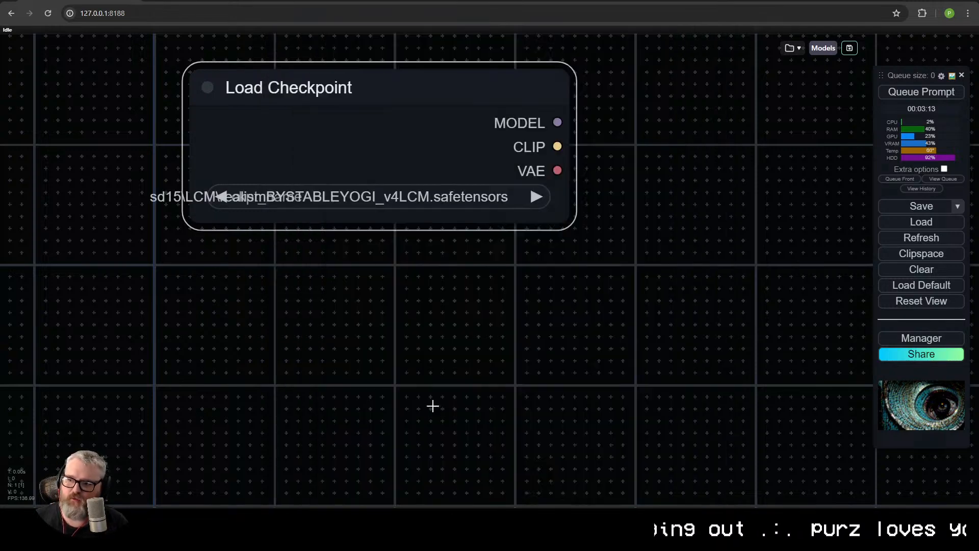
Add a Load LoRA node from the checkpoint's MODEL output and place it directly below the Load Checkpoint node
scroll(448, 265, down, 4)
drag(362, 255, 294, 210)
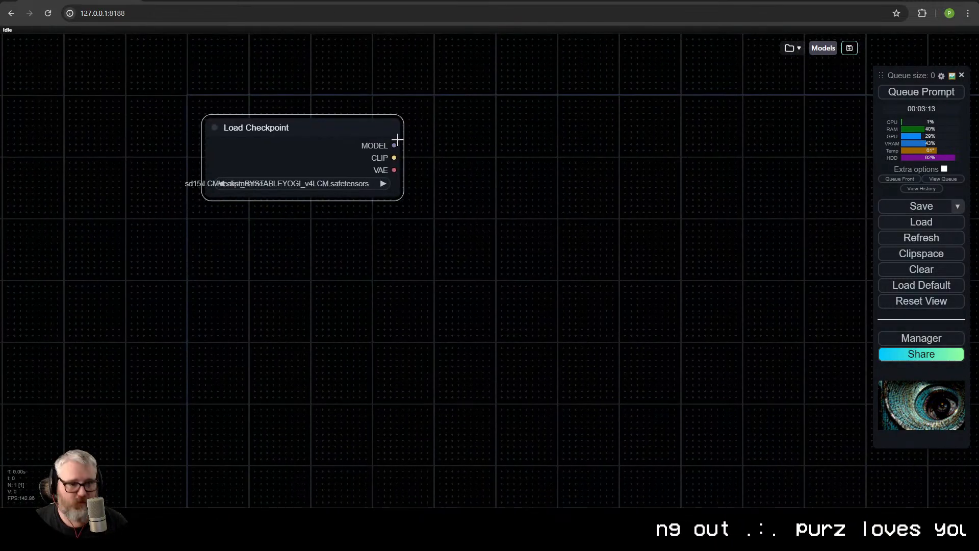
drag(504, 155, 423, 225)
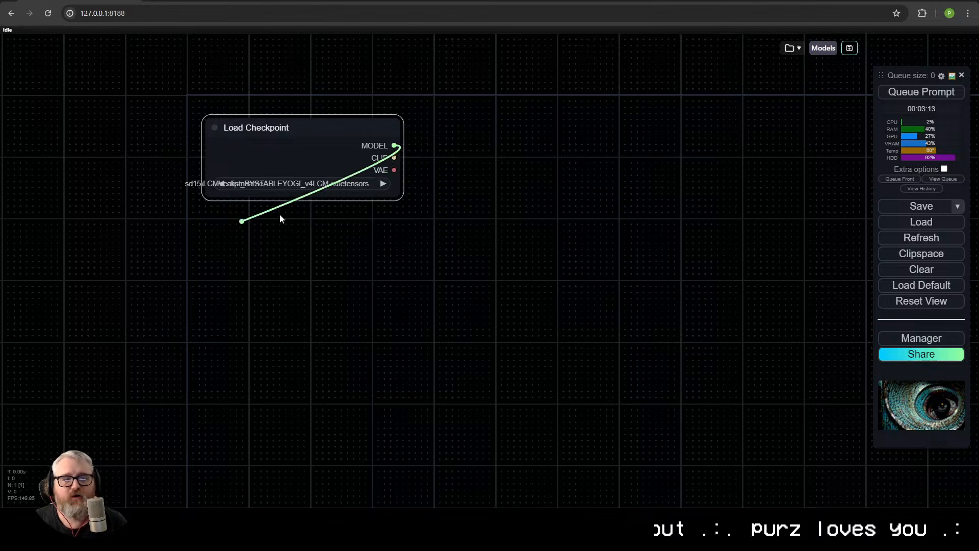
drag(280, 218, 496, 237)
drag(395, 145, 438, 205)
click(456, 218)
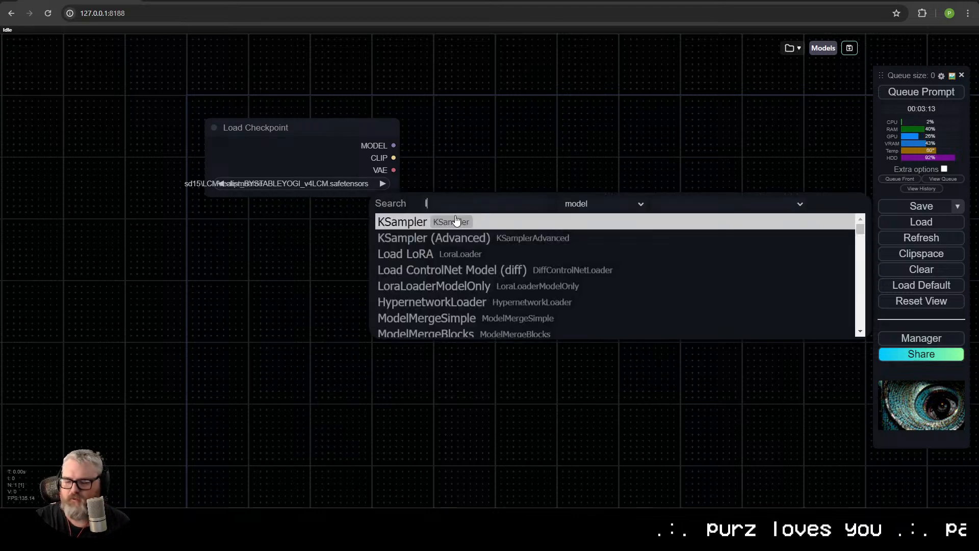
text(lor)
click(455, 221)
drag(521, 207, 273, 212)
Choose LCM\lcm-sd15-lora.safetensors as the LoRA in the Load LoRA node
click(305, 258)
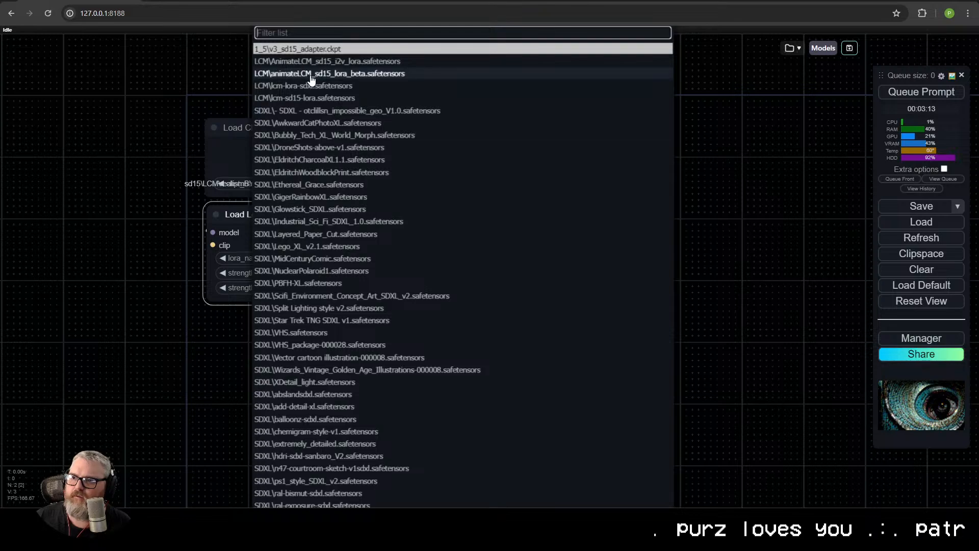
click(313, 101)
scroll(308, 245, up, 5)
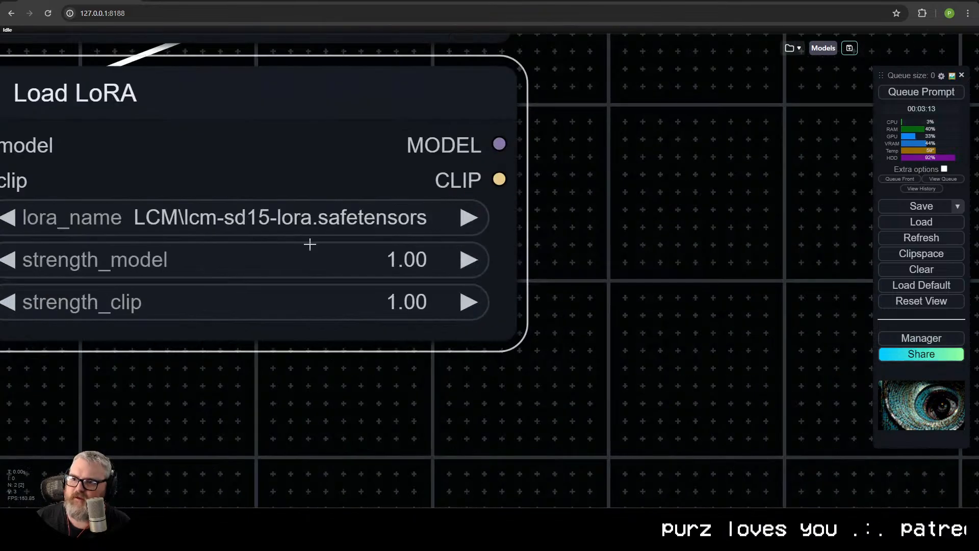
scroll(308, 244, down, 2)
scroll(367, 266, down, 3)
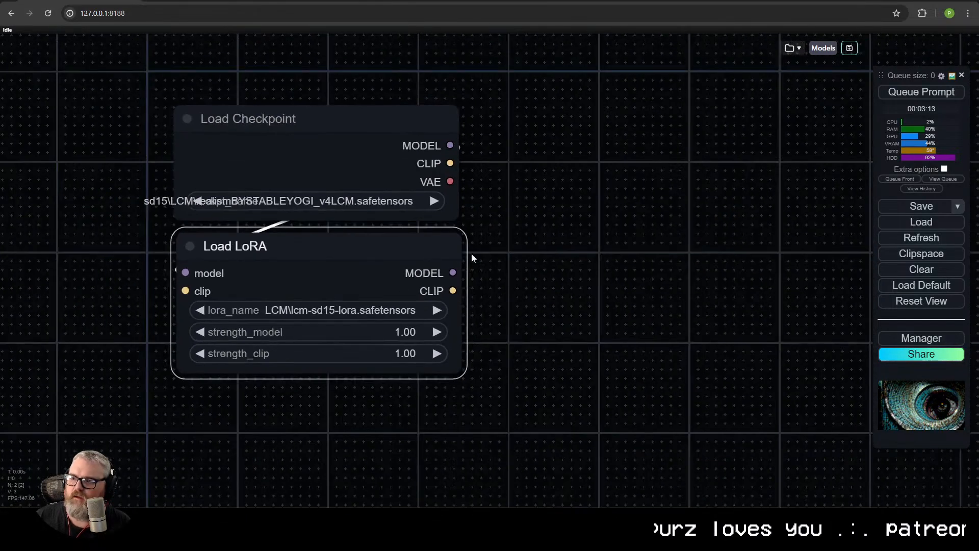
Connect the checkpoint's CLIP output to the LoRA's clip input, and set strength_model and strength_clip to 0
scroll(479, 196, down, 1)
drag(457, 171, 258, 266)
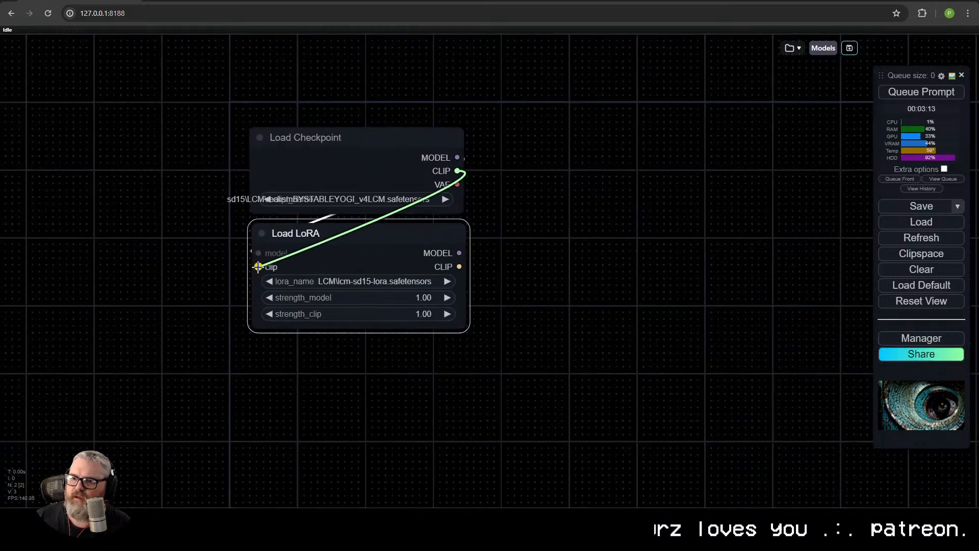
click(425, 296)
text(0)
key(Return)
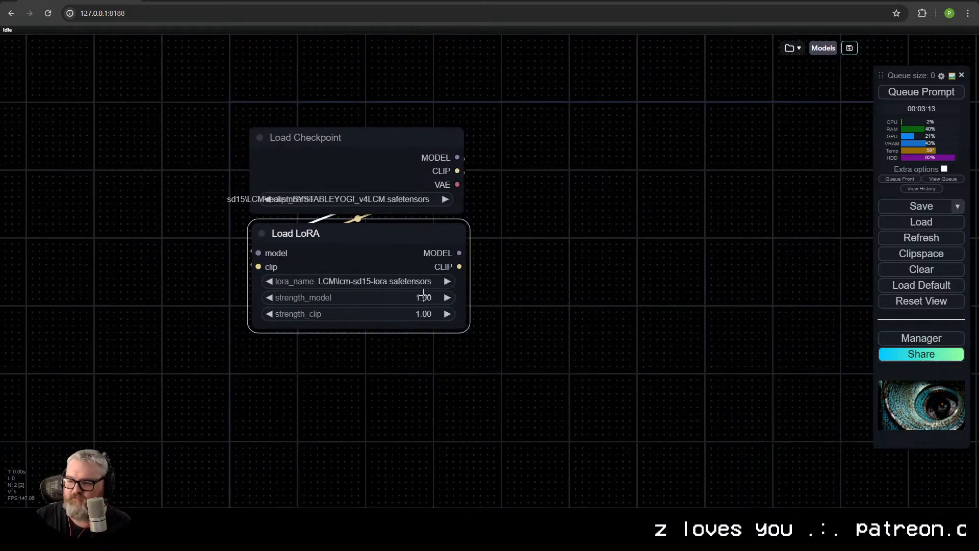
click(411, 314)
key(Return)
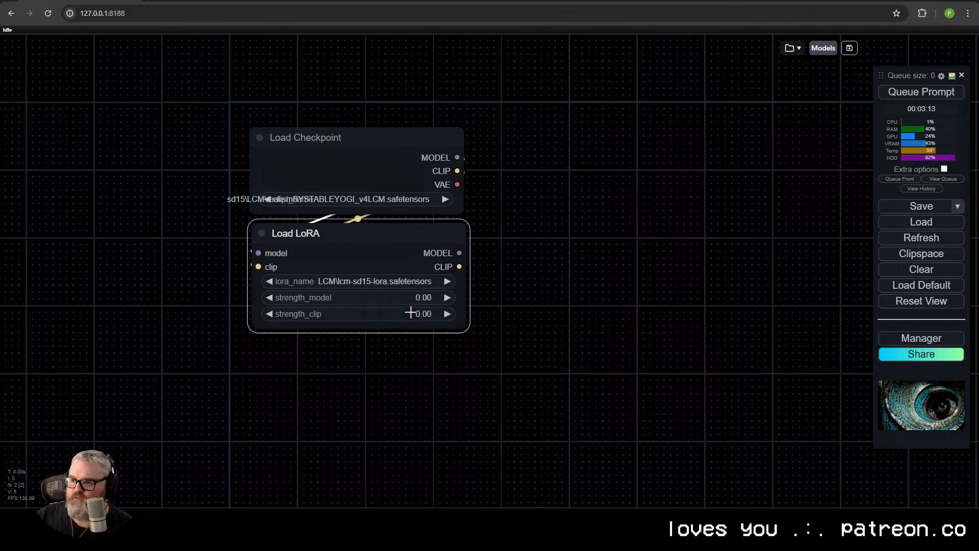
scroll(406, 310, up, 5)
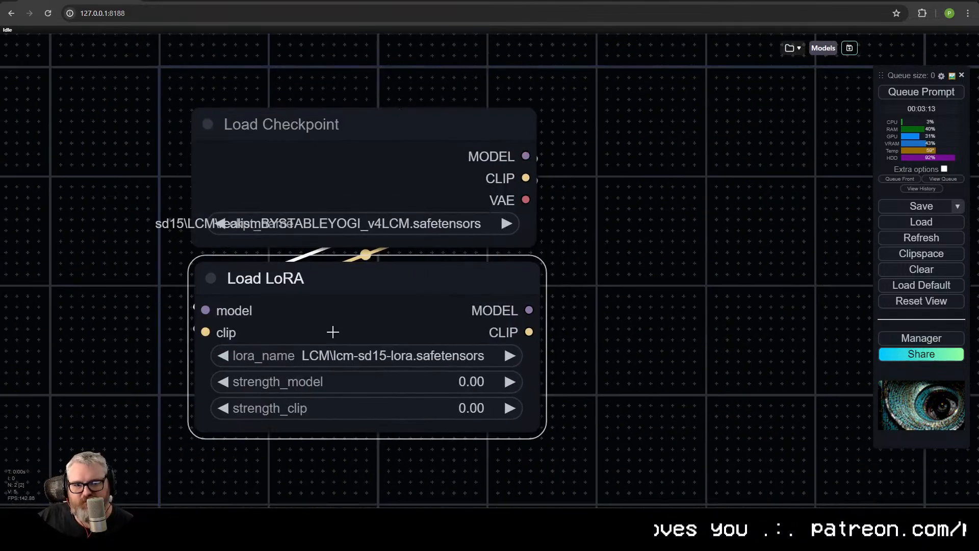
click(320, 172)
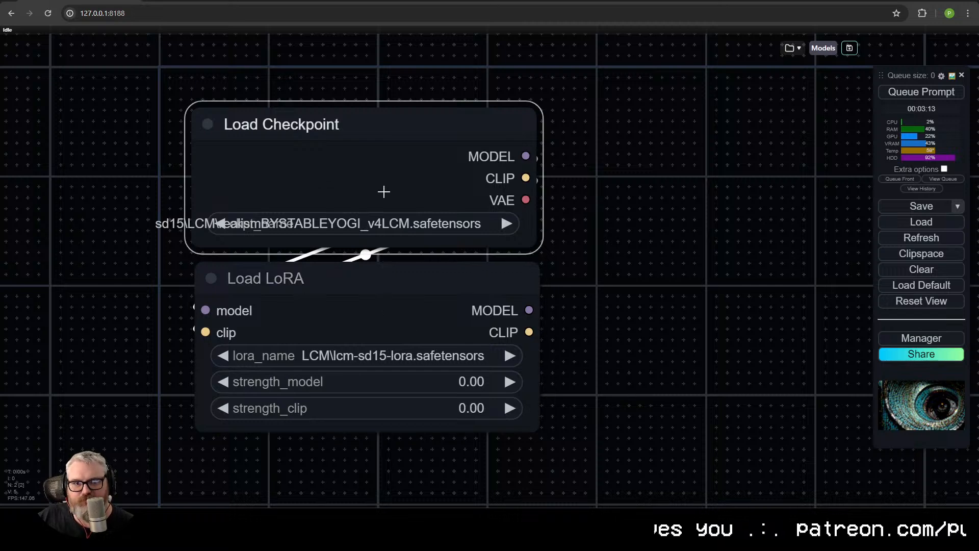
click(403, 299)
scroll(413, 305, down, 3)
scroll(399, 309, down, 2)
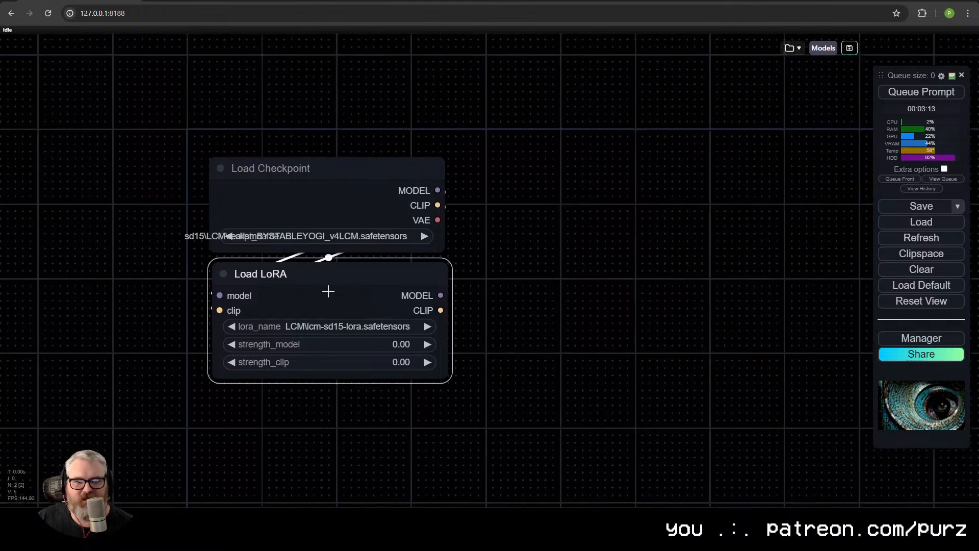
Add a CLIP Text Encode node from the Load LoRA node's CLIP output and place it beside the LoRA node
drag(404, 311, 445, 232)
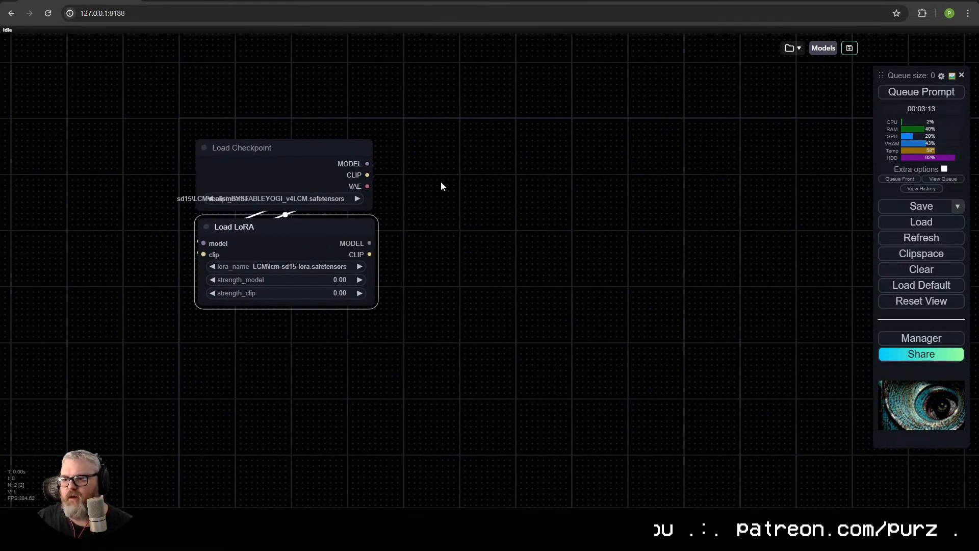
click(441, 182)
drag(369, 243, 450, 188)
drag(450, 188, 441, 196)
drag(359, 262, 430, 238)
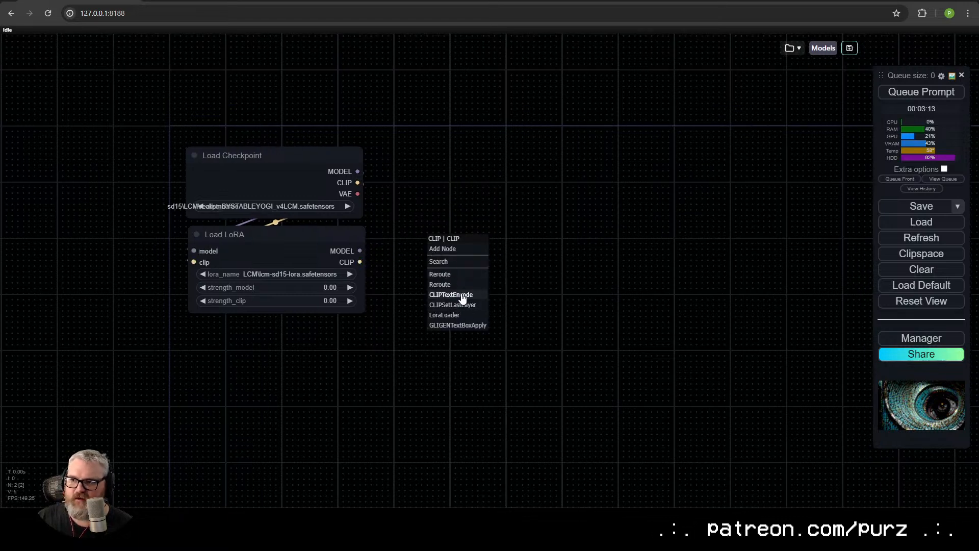
drag(359, 262, 409, 237)
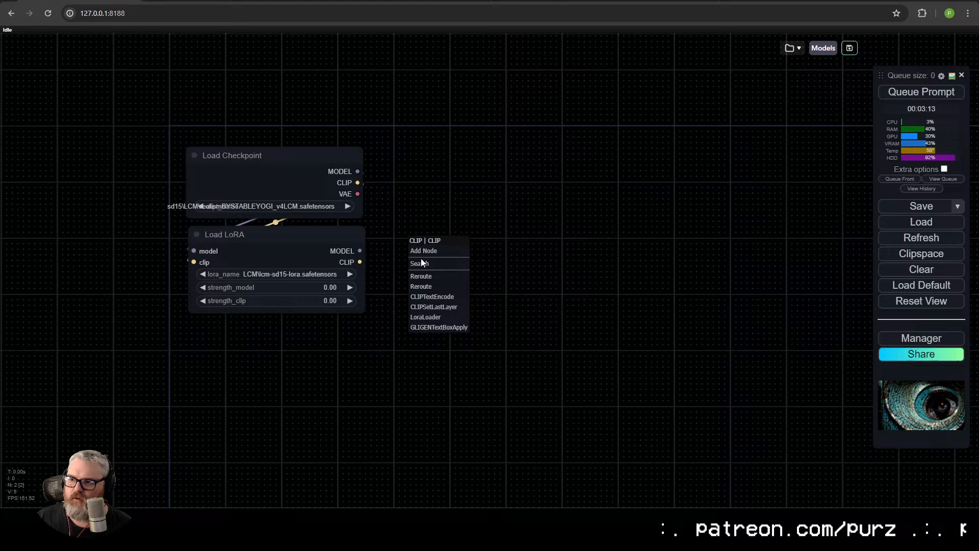
click(435, 297)
drag(523, 245, 535, 248)
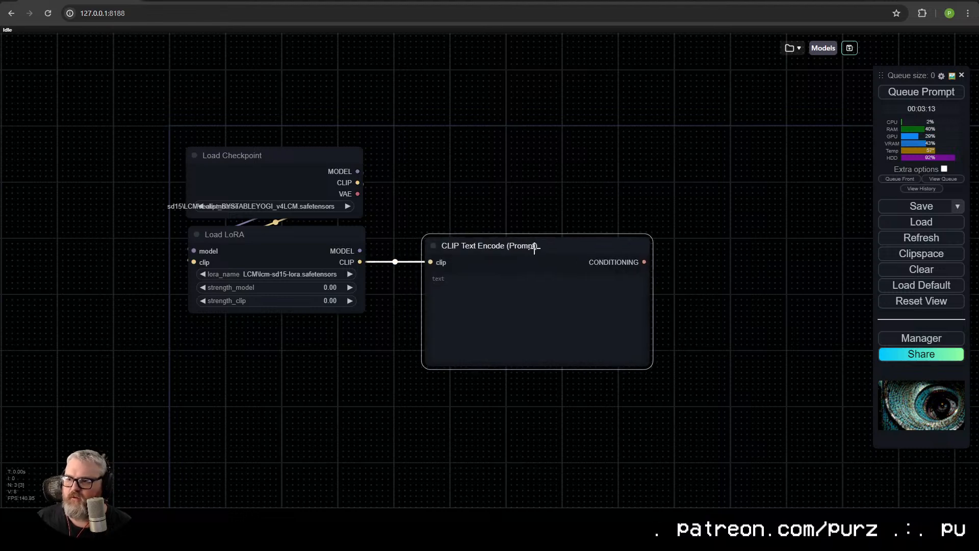
Duplicate the CLIP Text Encode node below the original and connect the LoRA's CLIP output to the copy's clip input
key(ctrl+c)
key(ctrl+v)
drag(619, 234, 500, 396)
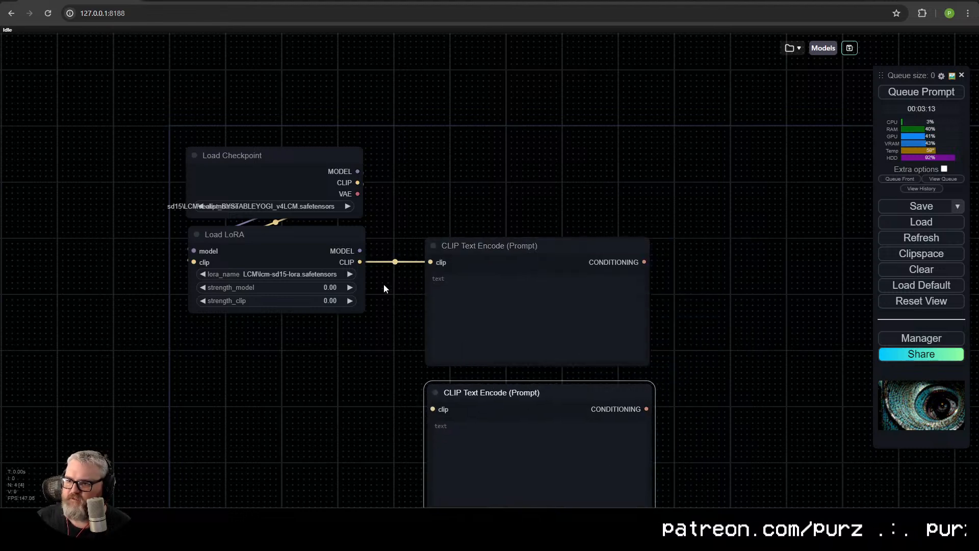
drag(360, 262, 433, 408)
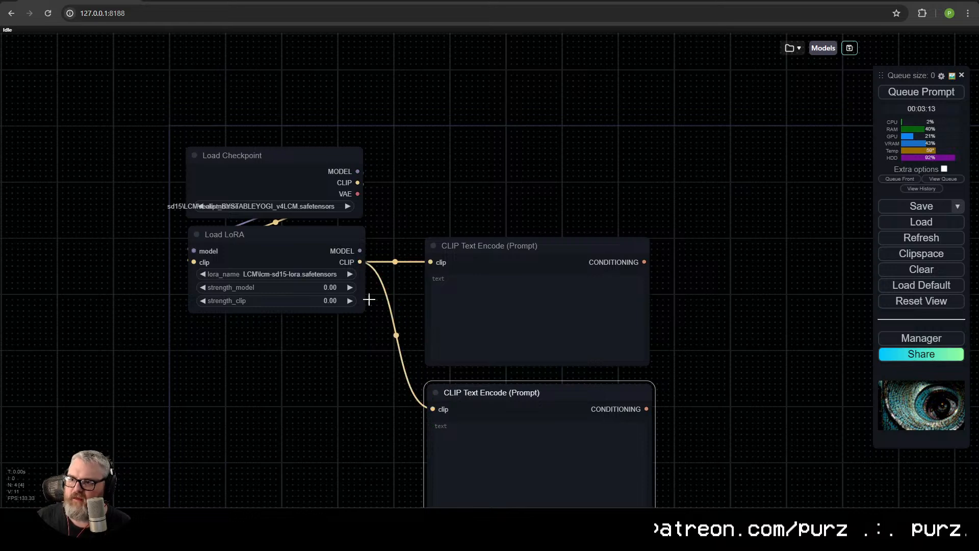
Line up the Load Checkpoint node with the LoRA node, and colour the upper CLIP Text Encode node green and the lower one red
drag(270, 192, 285, 158)
right_click(487, 257)
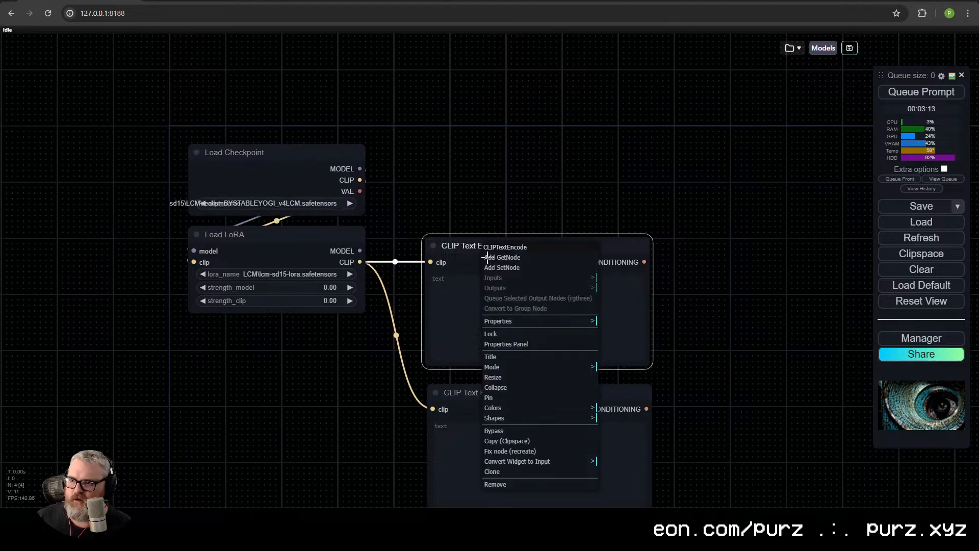
click(511, 409)
click(611, 436)
right_click(503, 398)
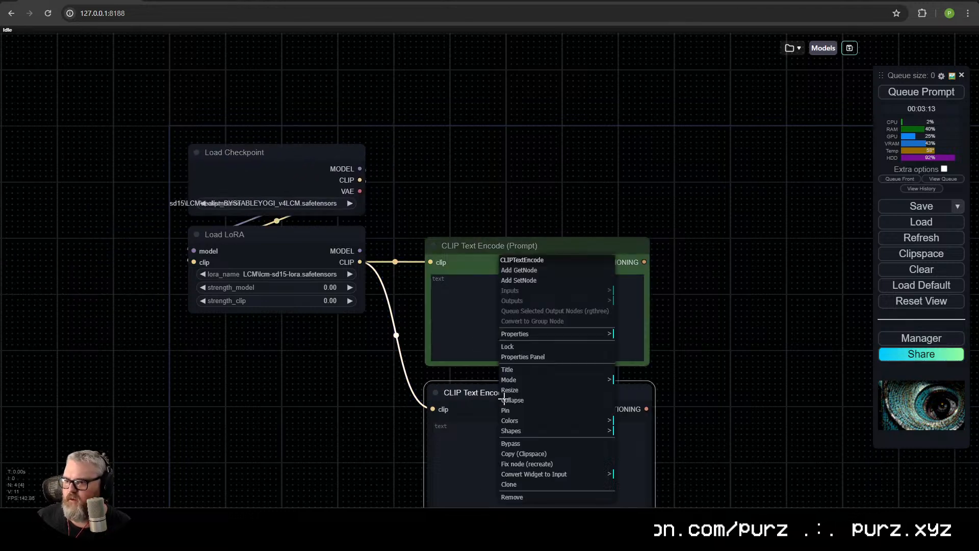
click(549, 419)
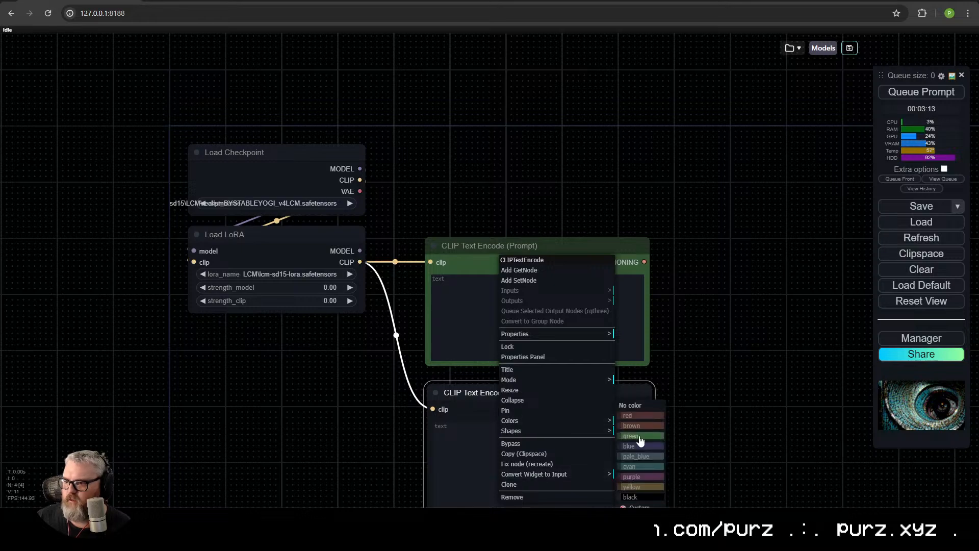
click(633, 417)
Move both CLIP Text Encode nodes together so they stack directly below the Load LoRA node
scroll(696, 371, down, 3)
drag(696, 371, 649, 286)
drag(668, 382, 361, 254)
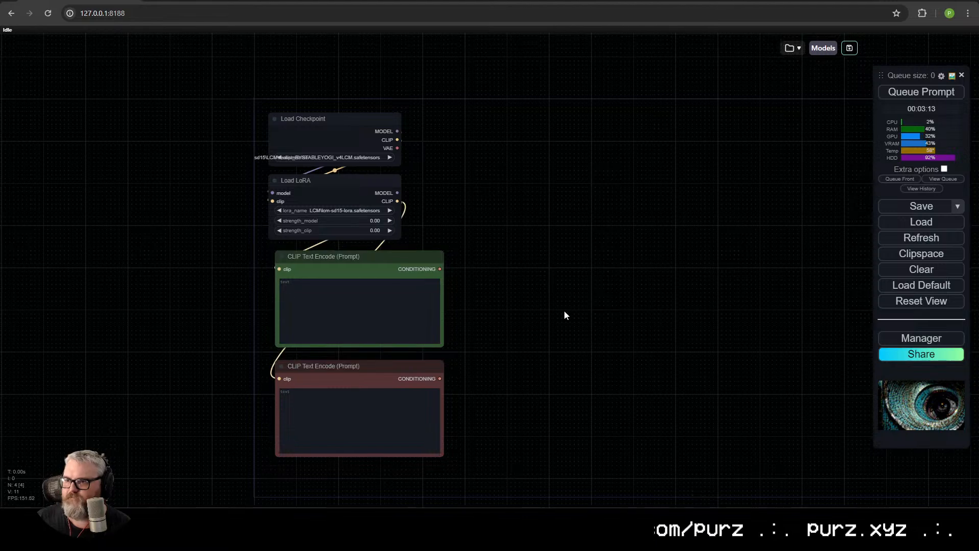
drag(496, 439, 387, 256)
ctrl+click(392, 256)
drag(538, 165, 583, 170)
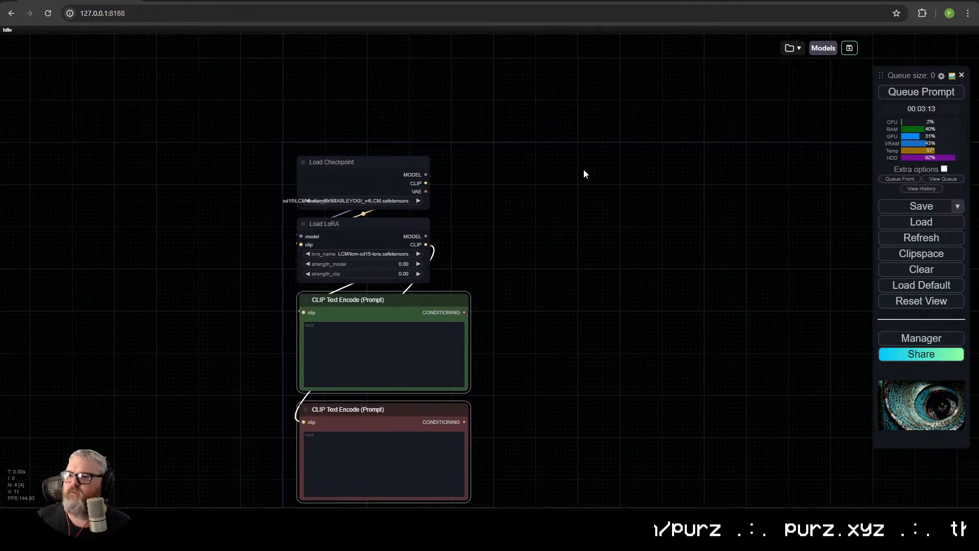
Add a Crystools Primitive integer node above the Load Checkpoint node and duplicate it to make a stacked pair
double_click(330, 82)
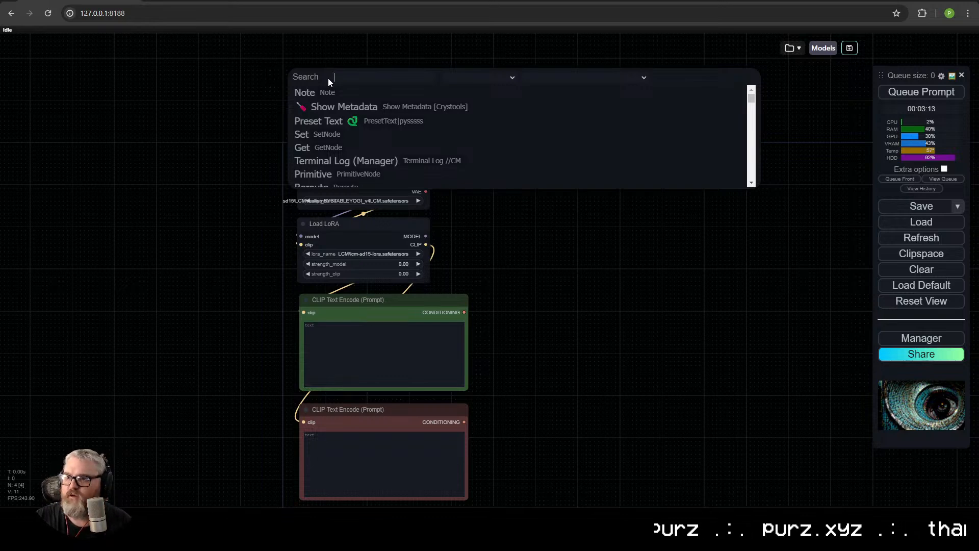
text(primi)
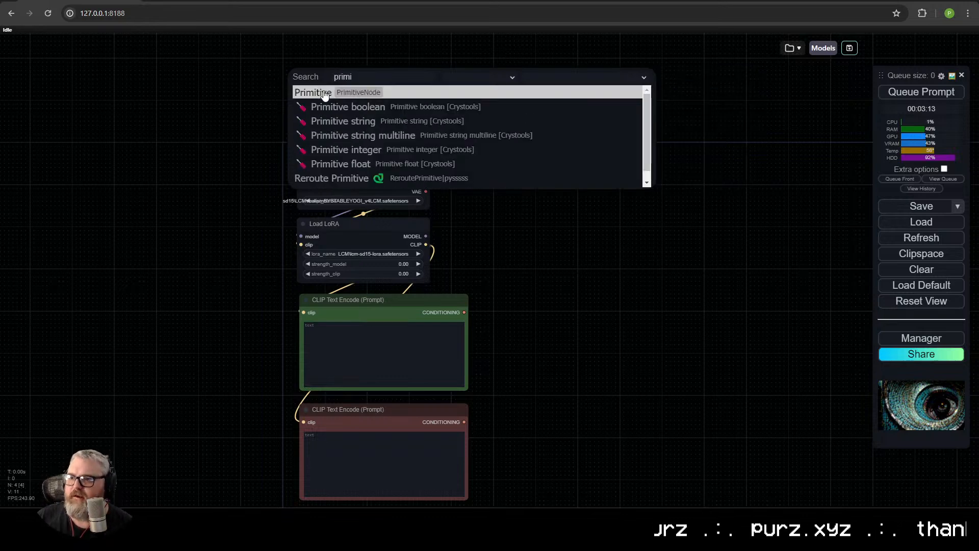
click(343, 154)
drag(373, 76, 340, 60)
mouse_move(344, 65)
alt+mouse_down()
mouse_move(451, 77)
mouse_move(345, 108)
mouse_move(357, 113)
mouse_move(359, 57)
mouse_move(359, 69)
alt+mouse_up()
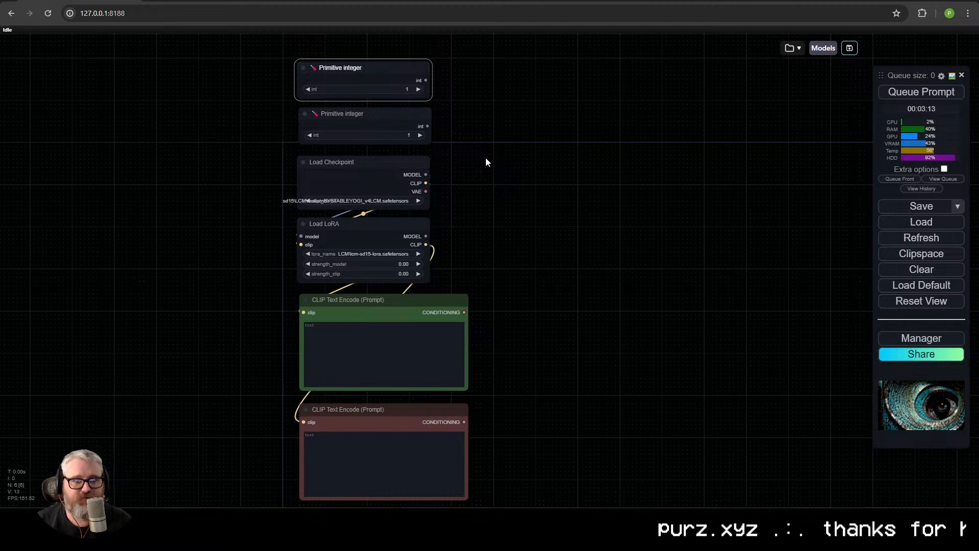
Set the upper Primitive integer to 576 and the lower one to 320, and align the two nodes
click(398, 88)
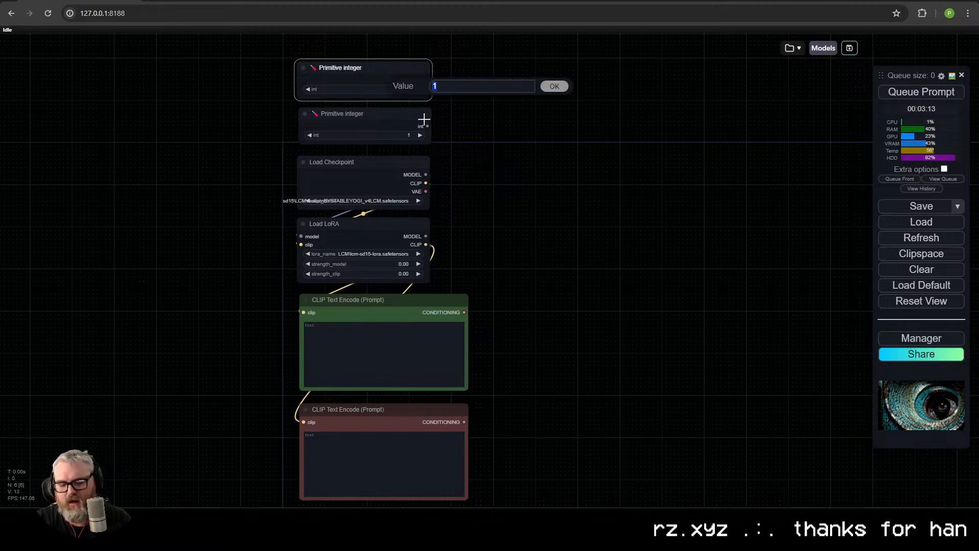
text(576)
key(Return)
click(391, 136)
text(32)
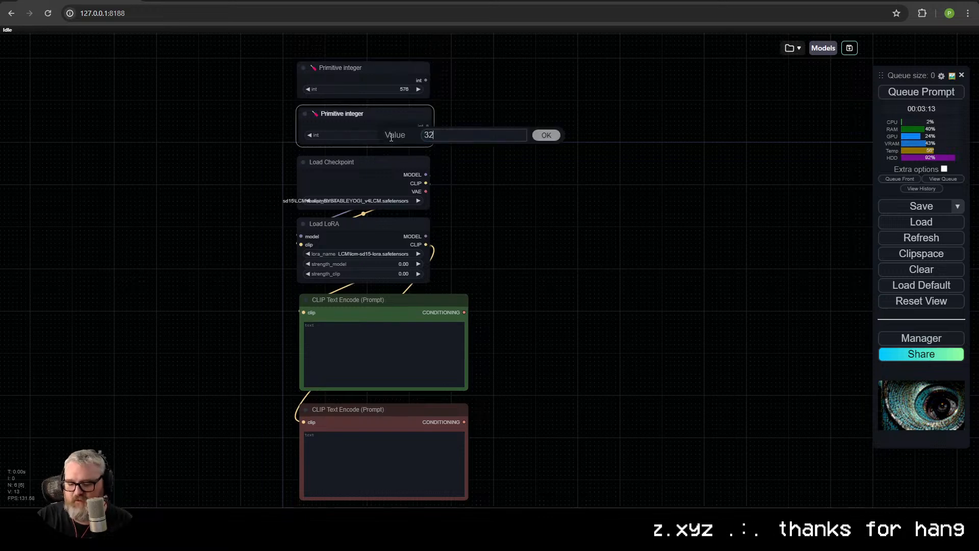
text(0)
key(Return)
drag(389, 110, 385, 113)
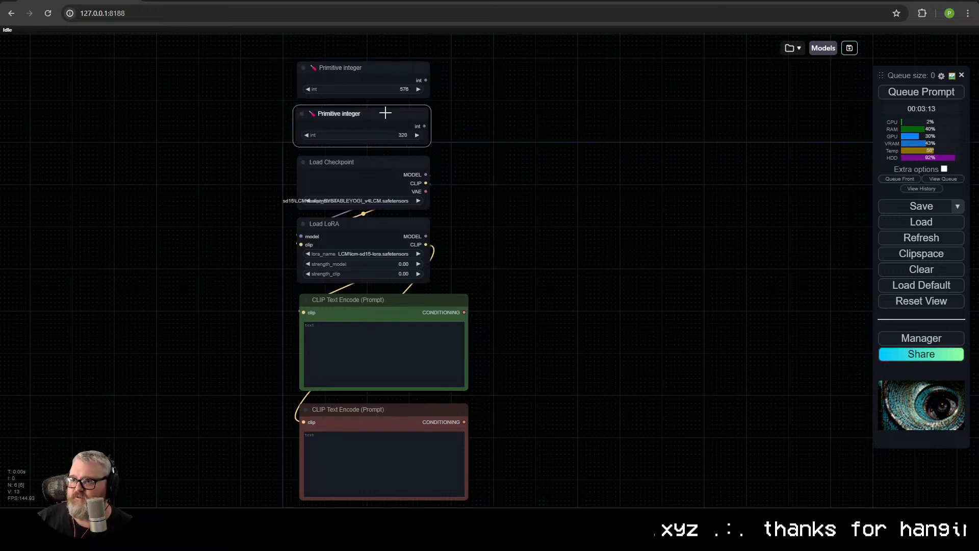
drag(394, 76, 393, 78)
drag(564, 217, 560, 216)
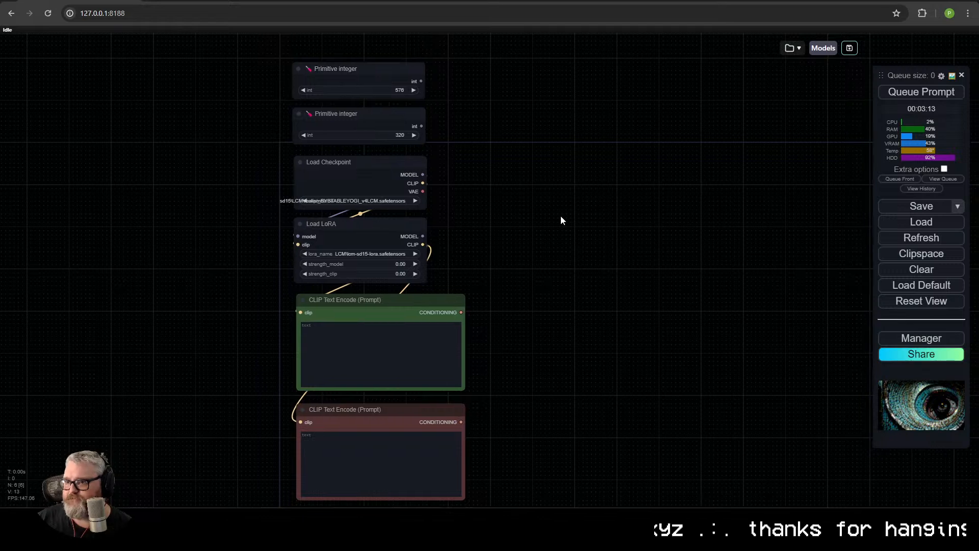
Rename the 576 Primitive integer node as Width and the 320 one as Height
right_click(369, 66)
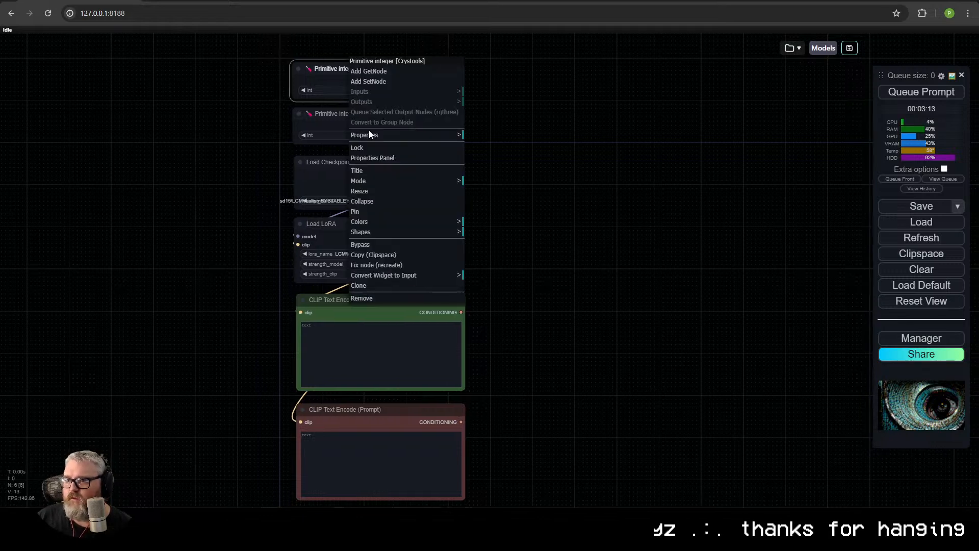
click(391, 171)
text(Width)
key(Return)
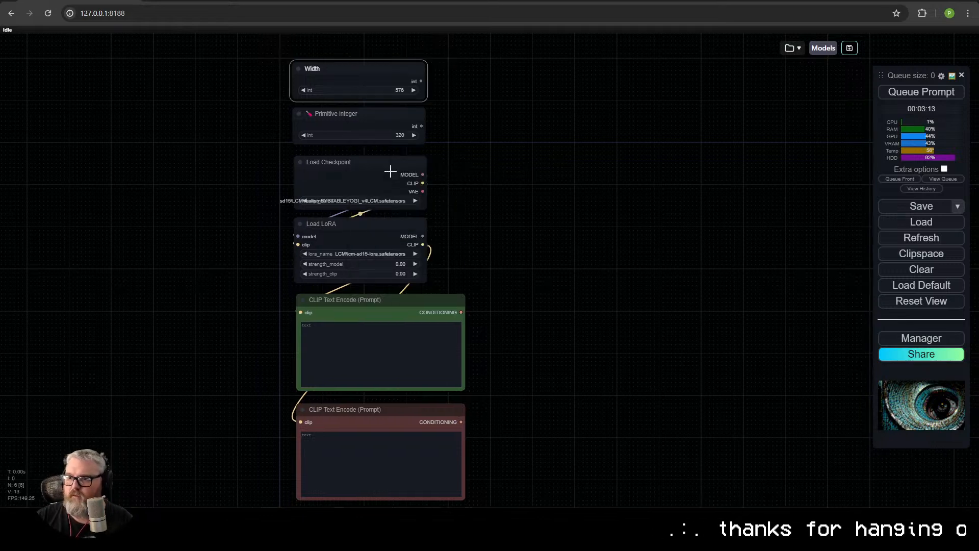
right_click(314, 114)
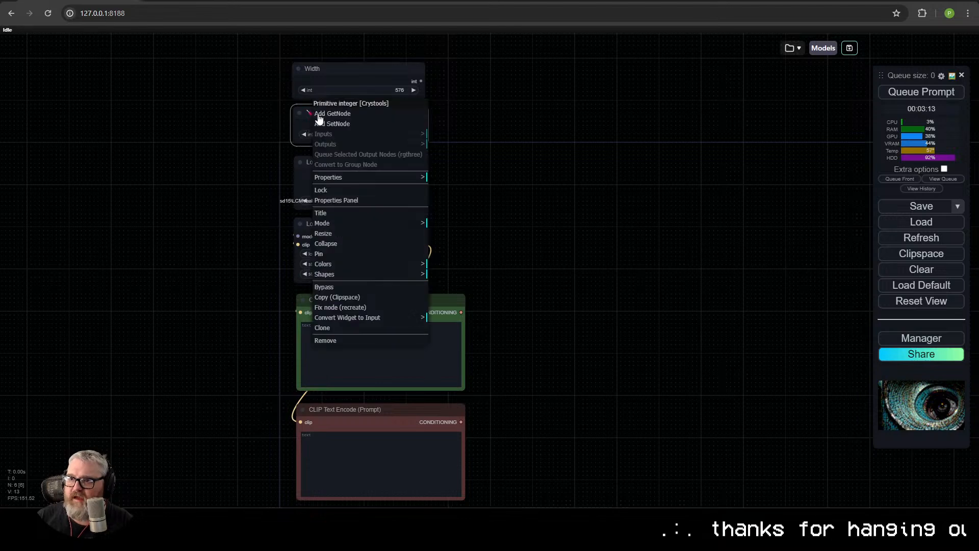
click(357, 320)
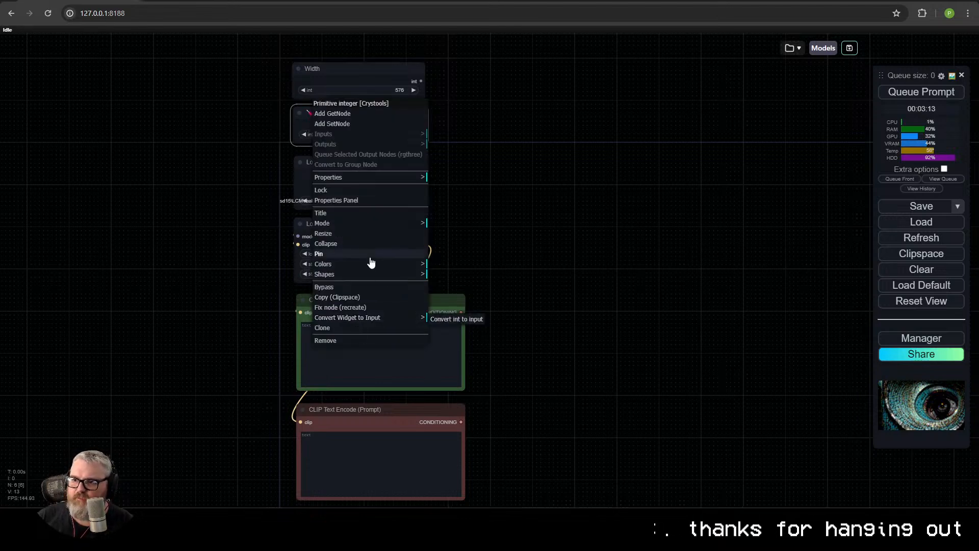
click(374, 213)
key(ctrl+a)
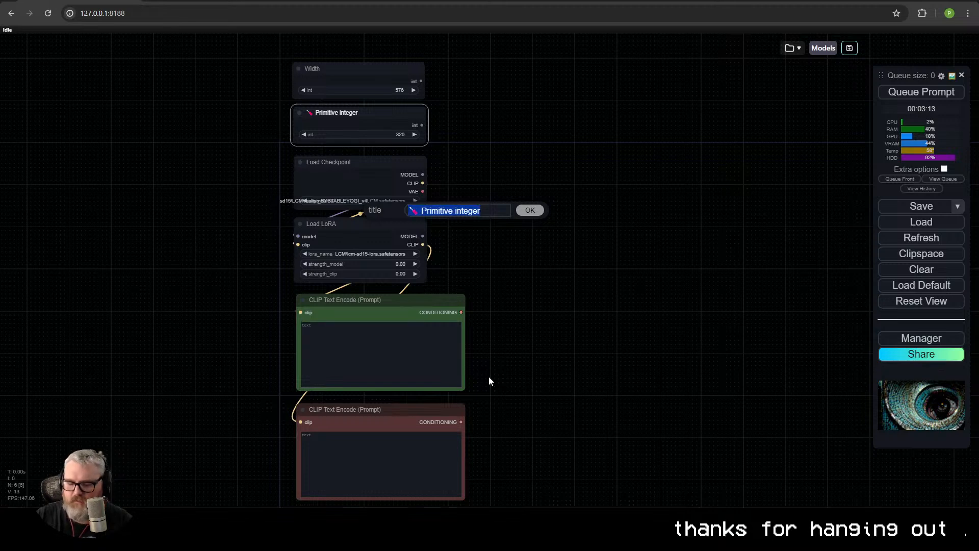
text(Height)
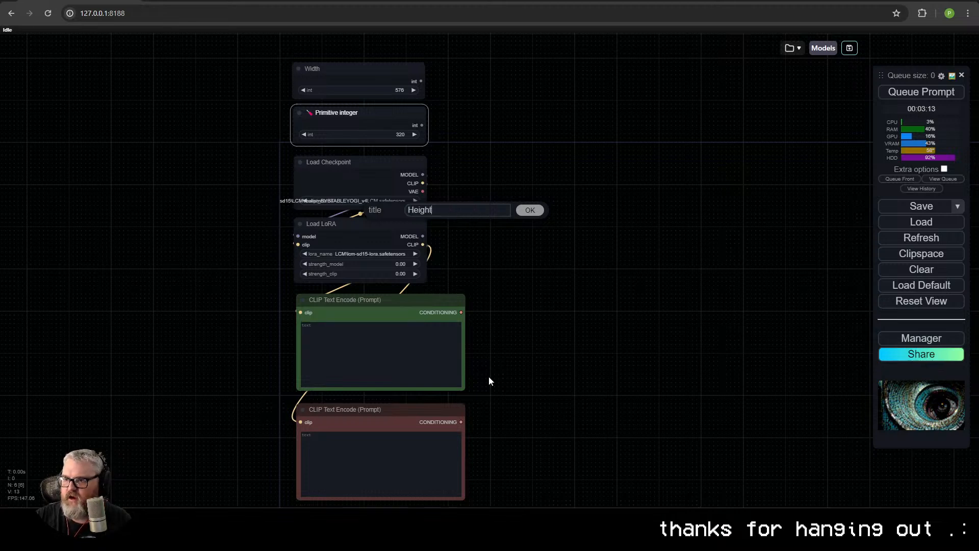
key(Return)
click(522, 265)
drag(455, 137, 367, 70)
Add an IPAdapter Unified Loader node from the LoRA's MODEL output and set its preset to VIT-G (medium strength)
drag(534, 299, 434, 314)
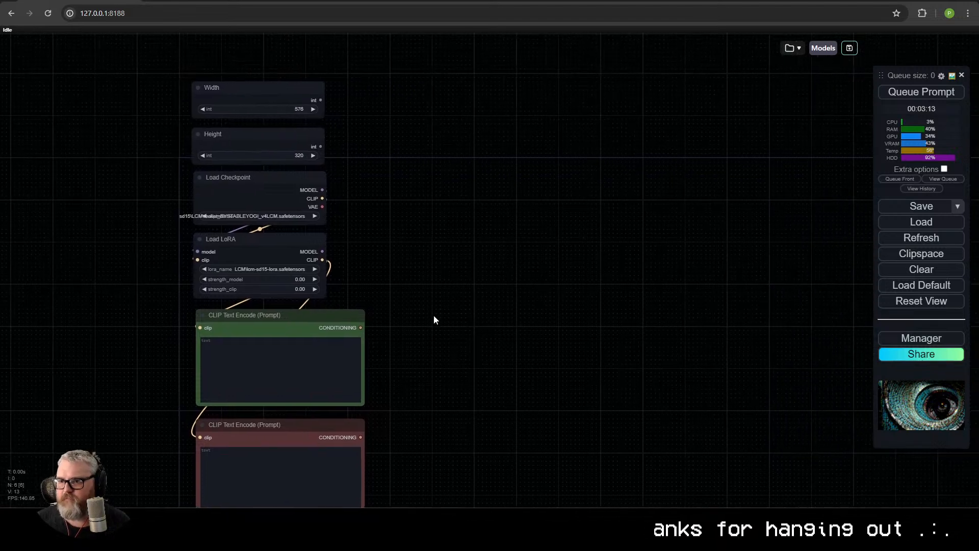
drag(325, 252, 450, 230)
click(454, 253)
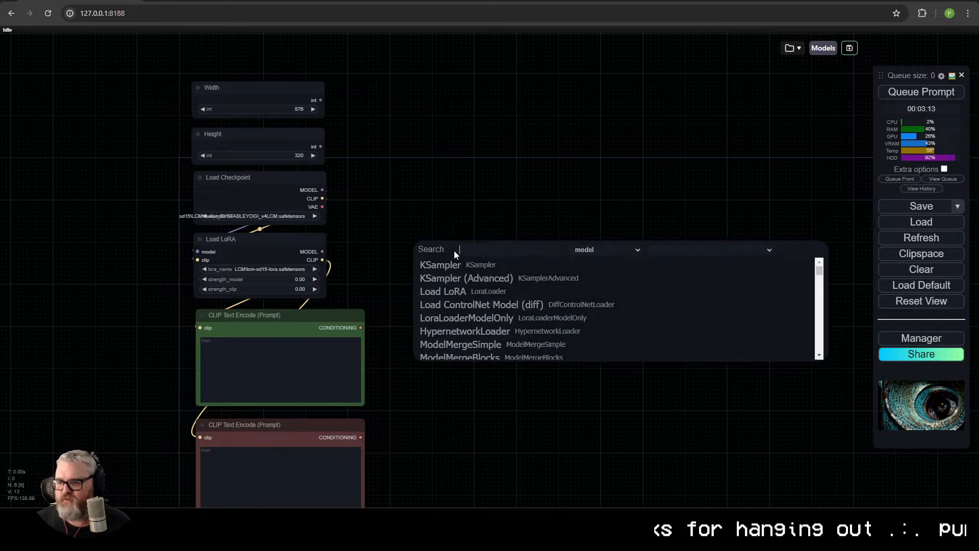
text(ipadap)
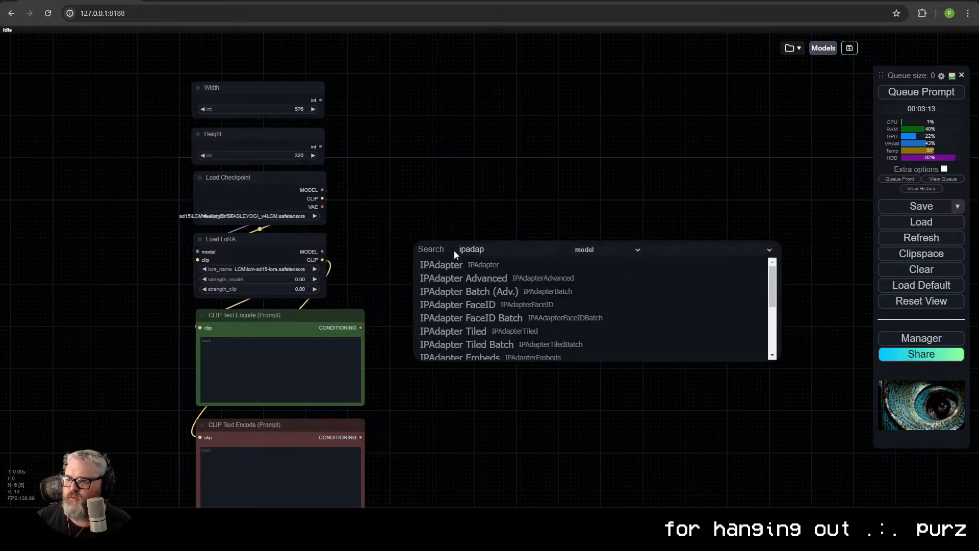
scroll(472, 321, down, 3)
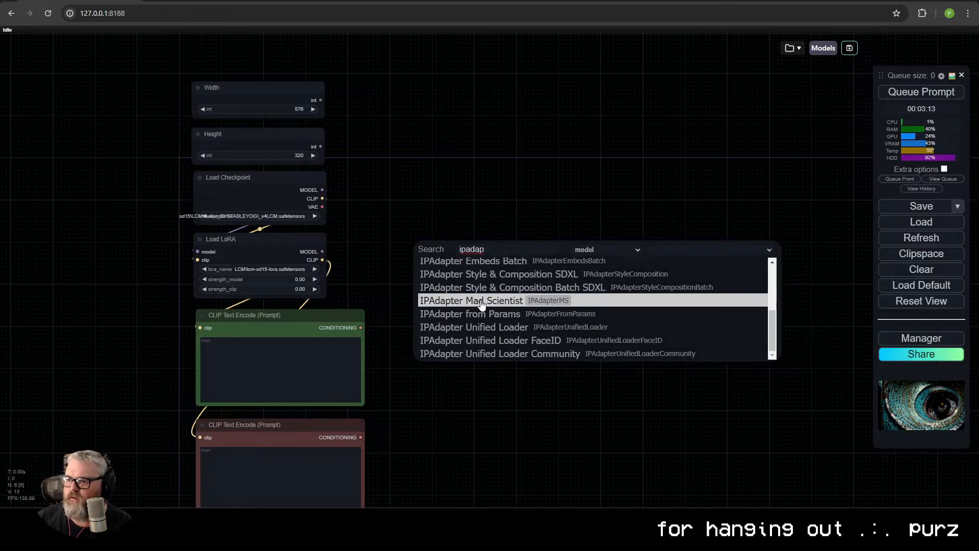
click(471, 327)
drag(499, 262, 448, 262)
click(482, 281)
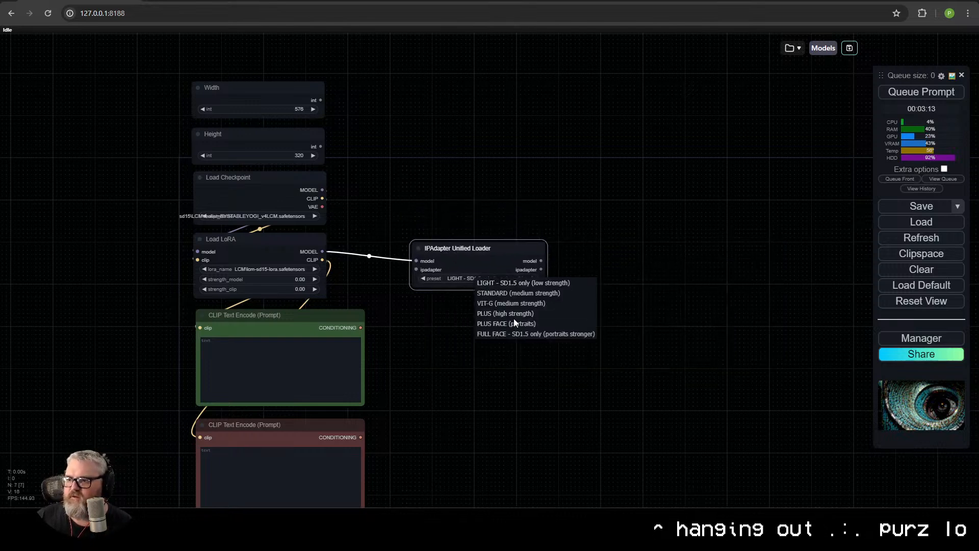
click(519, 304)
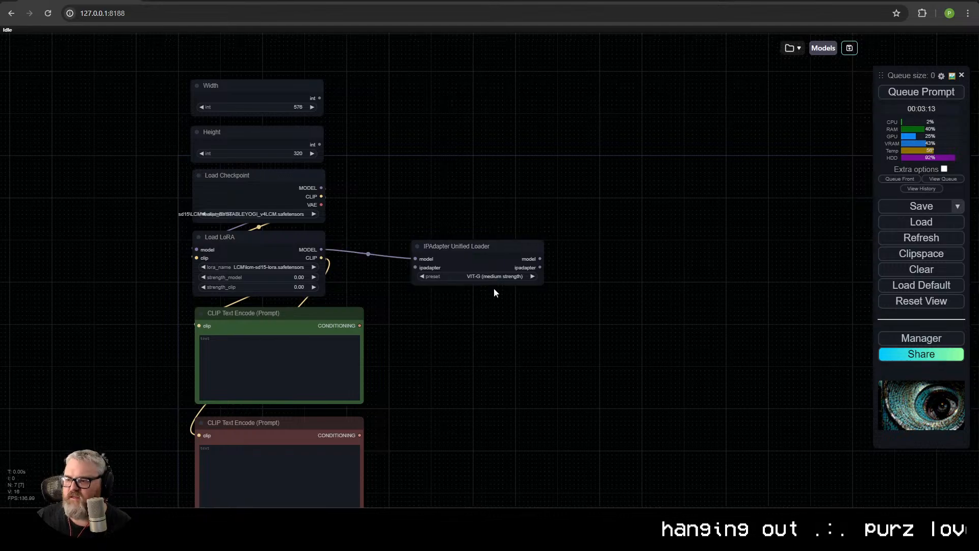
Add an IPAdapter Advanced node from the Unified Loader's model output and place it directly below the loader
scroll(434, 275, up, 5)
drag(460, 228, 459, 222)
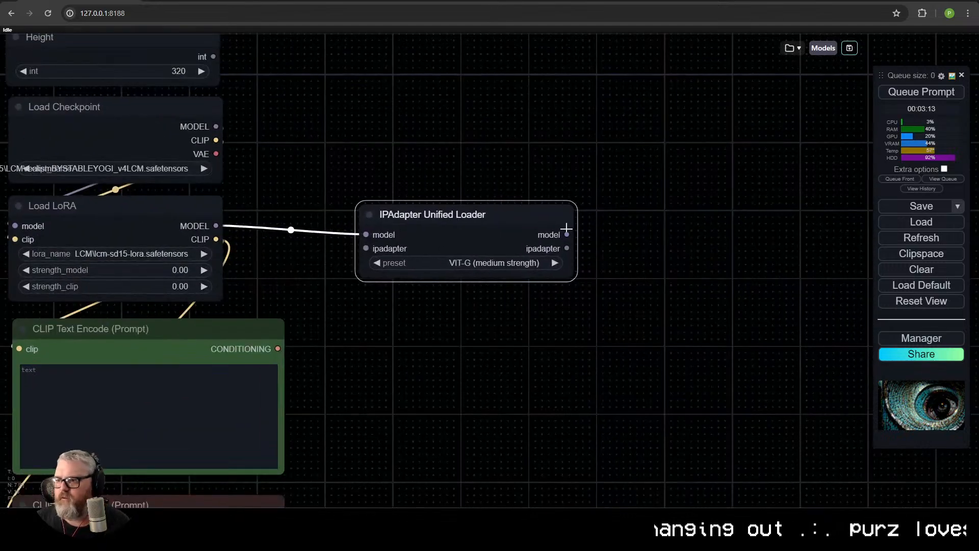
drag(566, 228, 419, 372)
text(ipadav)
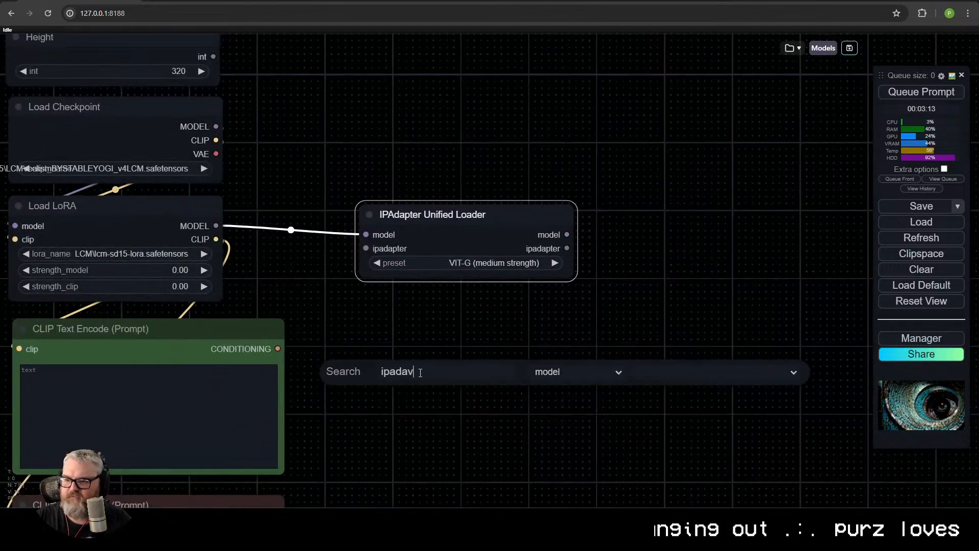
key(BackSpace)
key(BackSpace)
text(d)
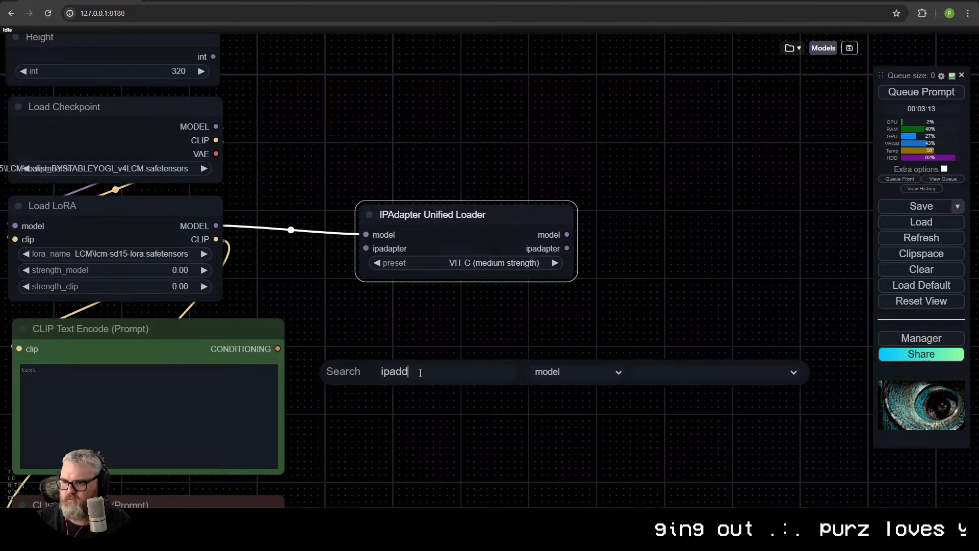
key(BackSpace)
key(BackSpace)
key(BackSpace)
key(BackSpace)
text(adapt)
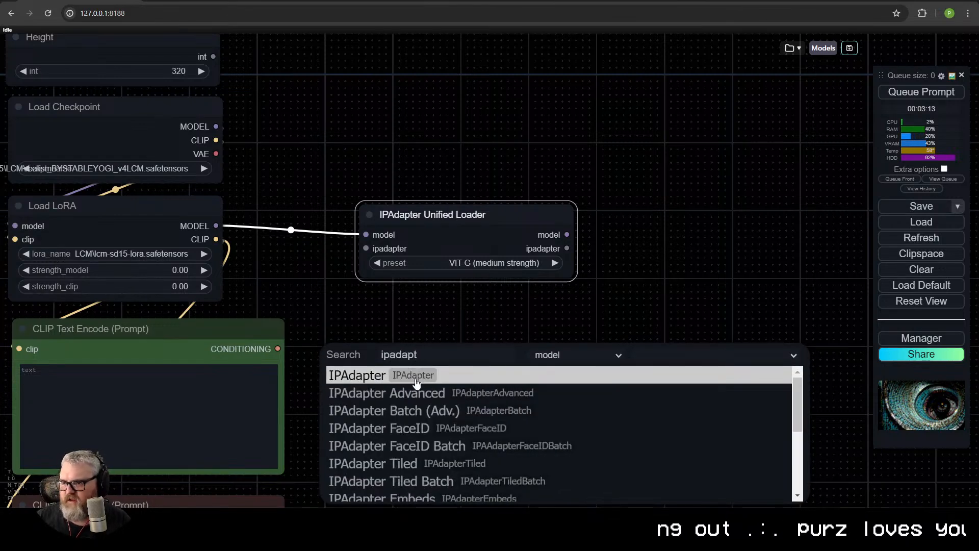
click(419, 392)
drag(434, 363, 423, 308)
scroll(423, 310, down, 1)
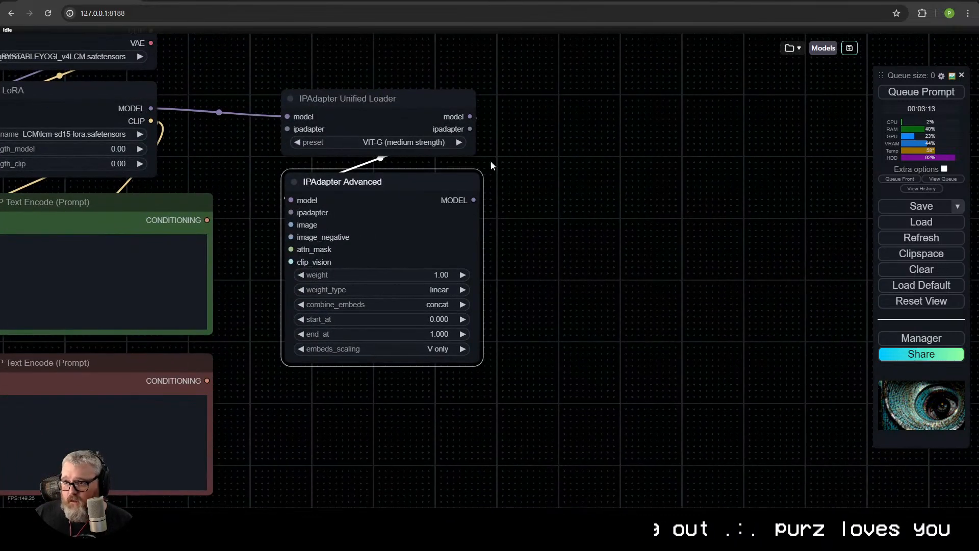
Connect the Unified Loader's ipadapter output to the IPAdapter Advanced node and place that node beside the loader
drag(470, 129, 290, 212)
drag(382, 196, 620, 109)
click(389, 114)
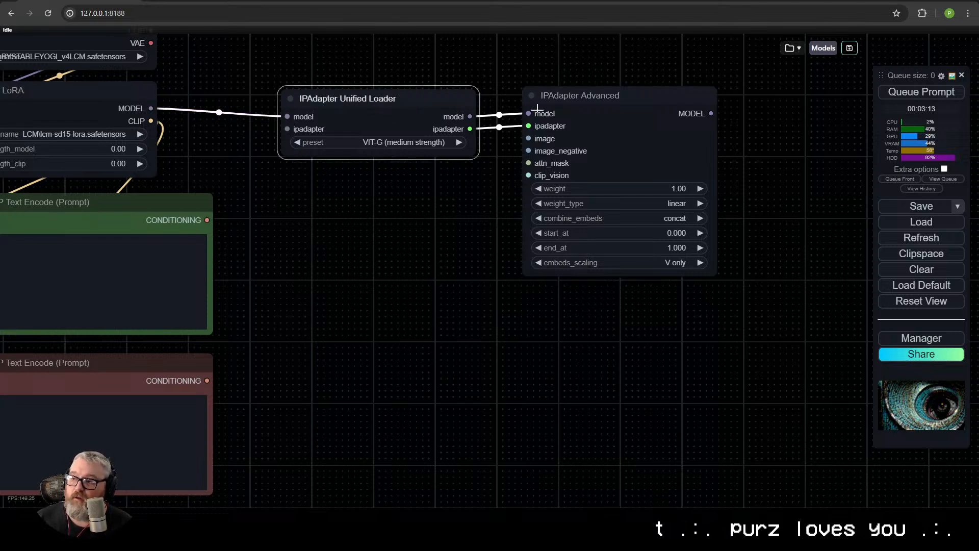
Try chaining a duplicate IPAdapter Advanced node from the first one's MODEL output, and delete the duplicate
click(577, 98)
drag(620, 99, 337, 203)
key(ctrl+c)
key(ctrl+v)
drag(515, 219, 536, 224)
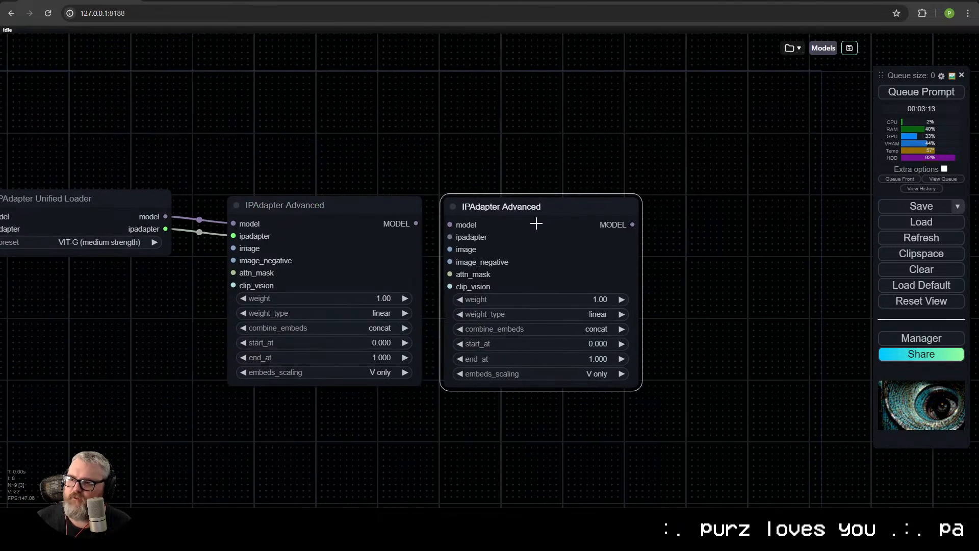
drag(415, 223, 450, 224)
drag(632, 224, 759, 224)
drag(612, 117, 605, 117)
click(542, 211)
key(Delete)
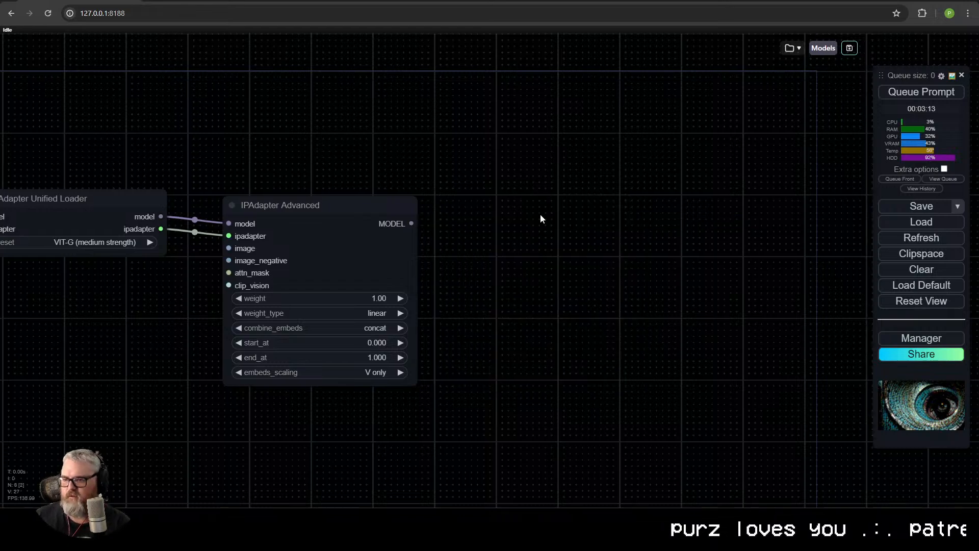
Move the IPAdapter Advanced node back directly below the IPAdapter Unified Loader
drag(328, 232, 98, 335)
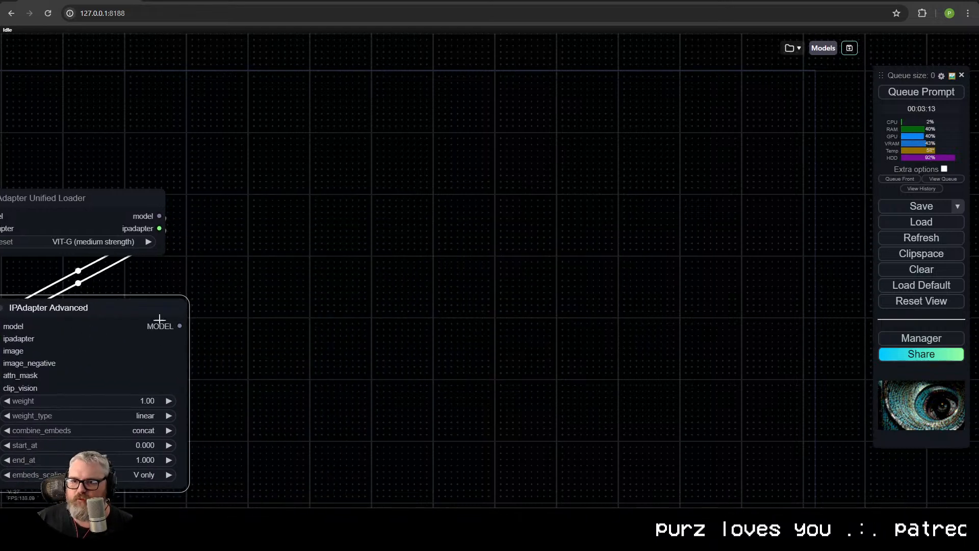
drag(209, 306, 591, 281)
drag(494, 318, 472, 290)
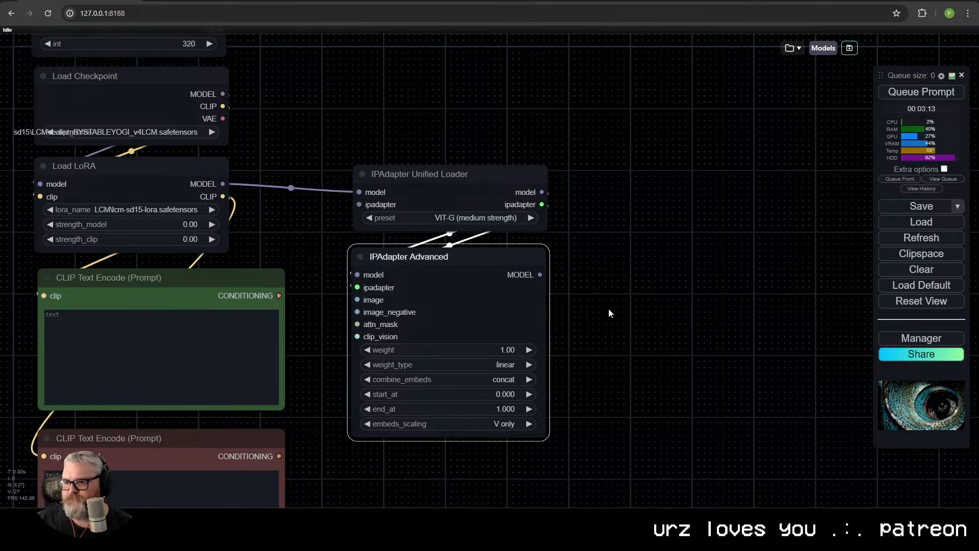
Add an ImageScaleToTotalPixels node from the IPAdapter Advanced image input and place it below that node
drag(643, 269, 628, 195)
drag(560, 318, 554, 226)
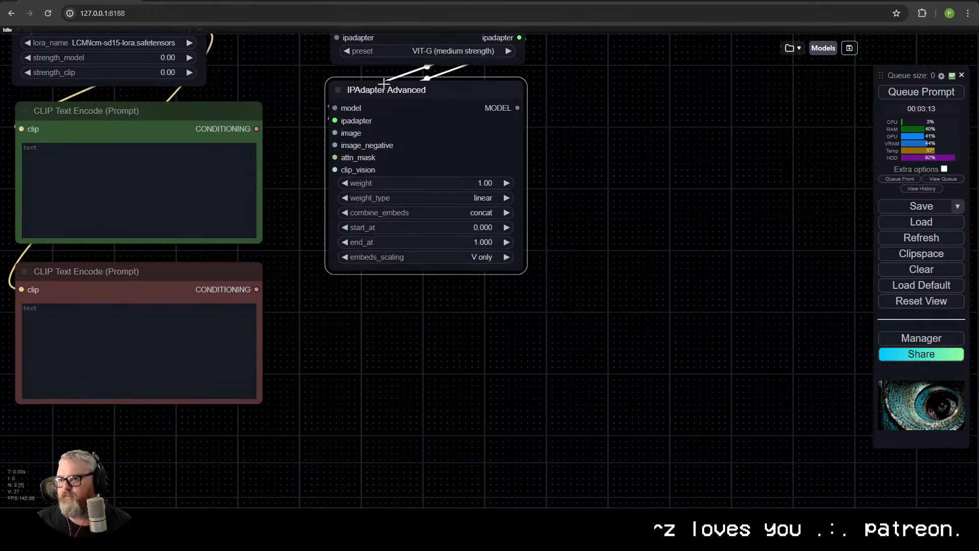
drag(334, 133, 306, 295)
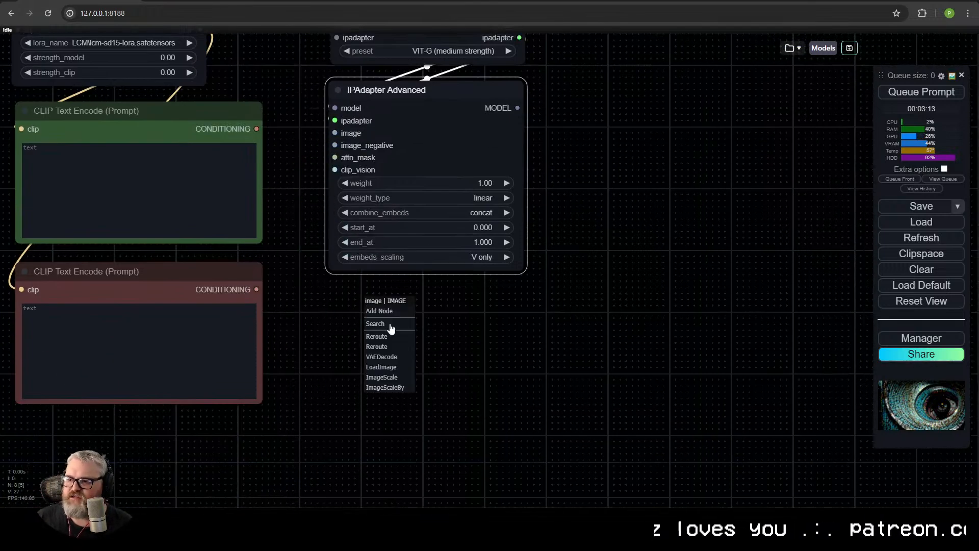
click(327, 321)
text(imagescal)
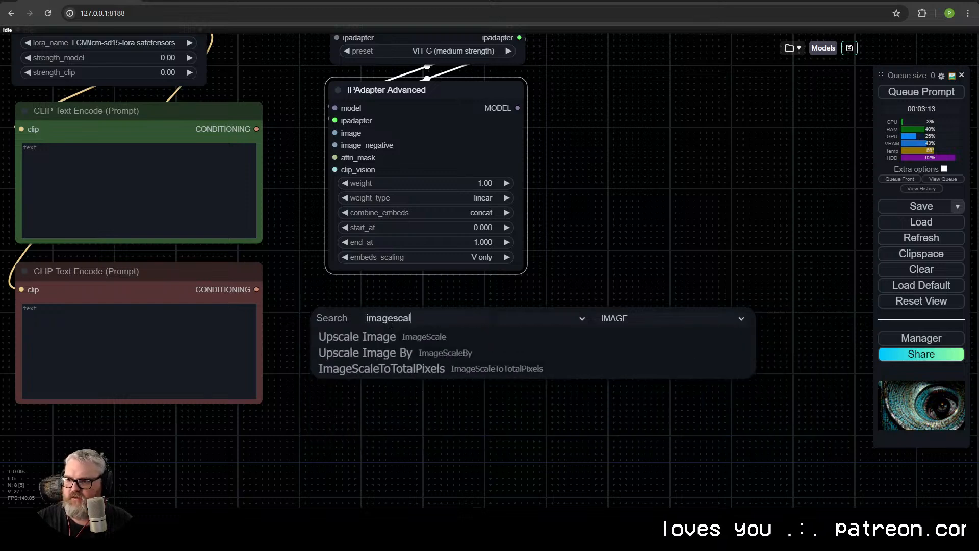
click(406, 369)
drag(450, 317, 399, 299)
Set the ImageScaleToTotalPixels megapixels to 0.46 and align the node under IPAdapter Advanced
click(424, 343)
text(0.46)
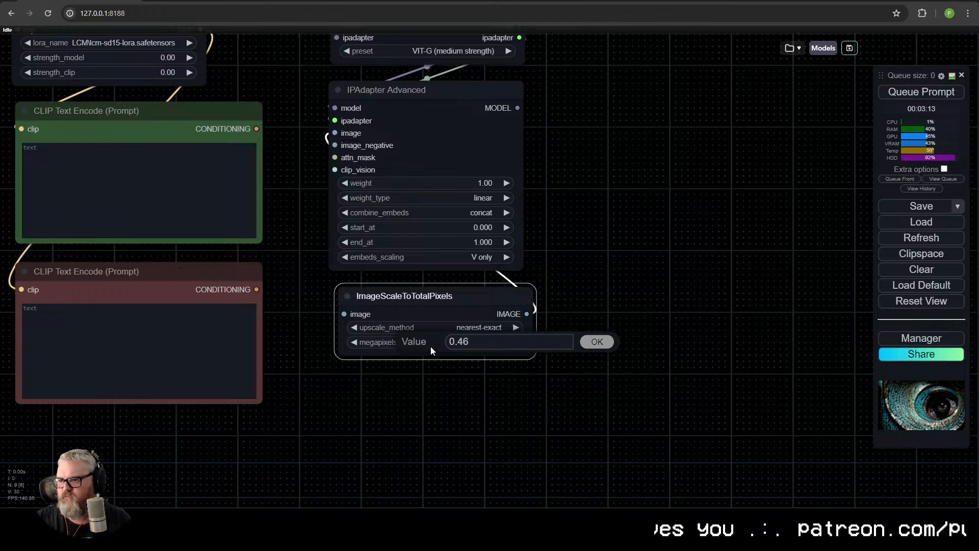
key(Return)
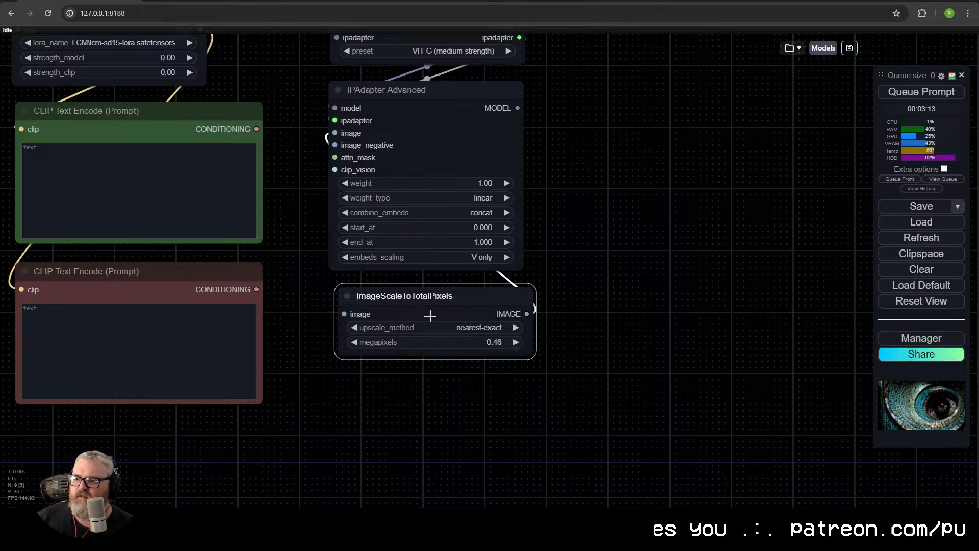
drag(438, 304, 433, 301)
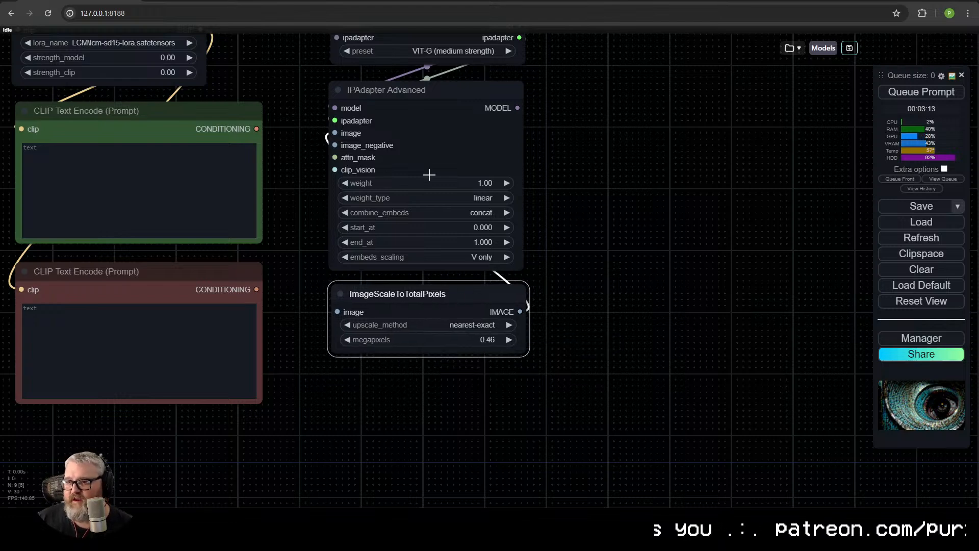
Add a Load Image node from the ImageScaleToTotalPixels image input and place it directly below
drag(339, 311, 346, 414)
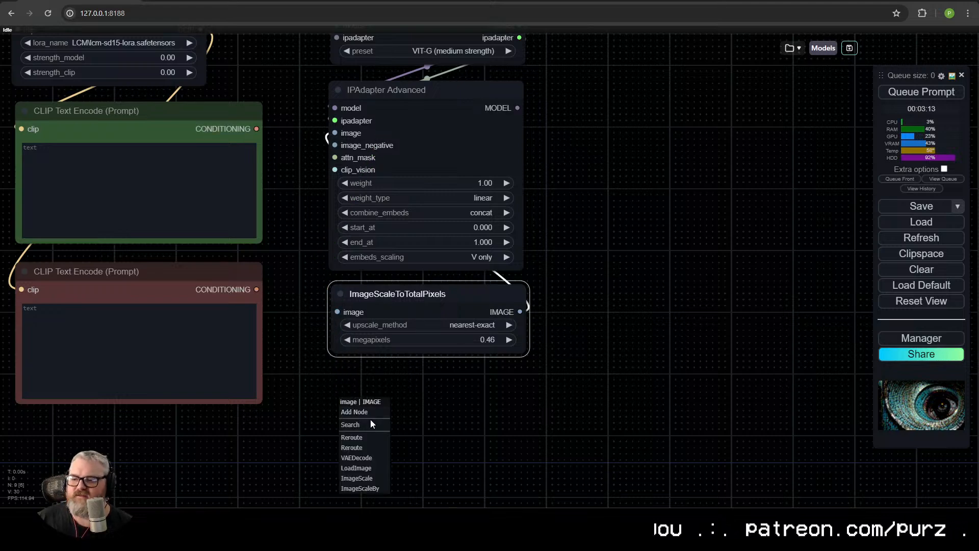
click(369, 471)
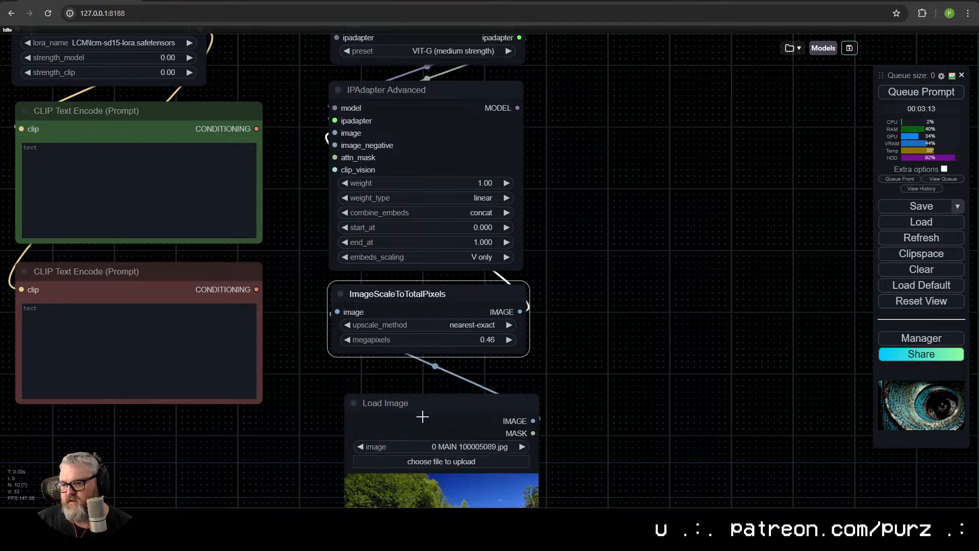
drag(431, 406, 355, 224)
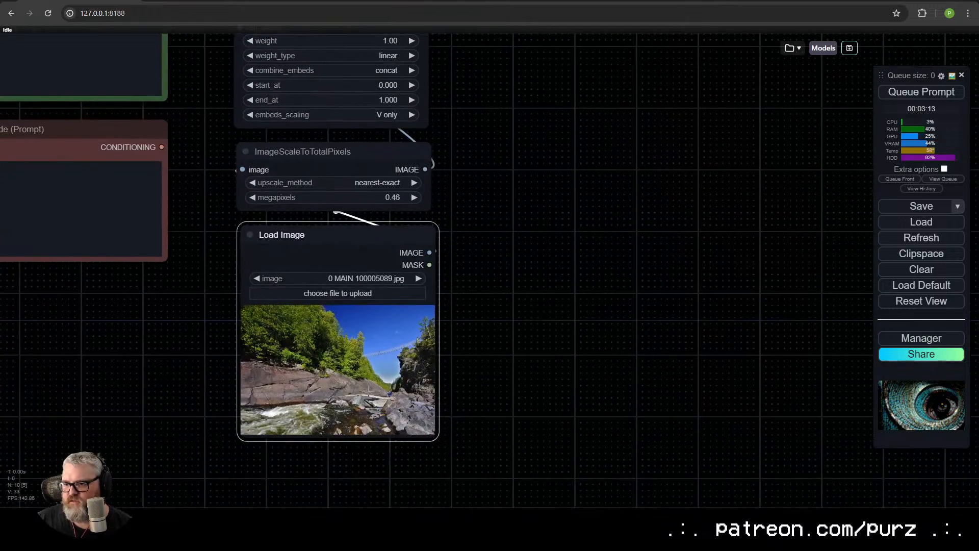
Align the IPAdapter column and enclose the Unified Loader, IPAdapter Advanced, ImageScaleToTotalPixels and Load Image nodes in a group
scroll(366, 406, down, 4)
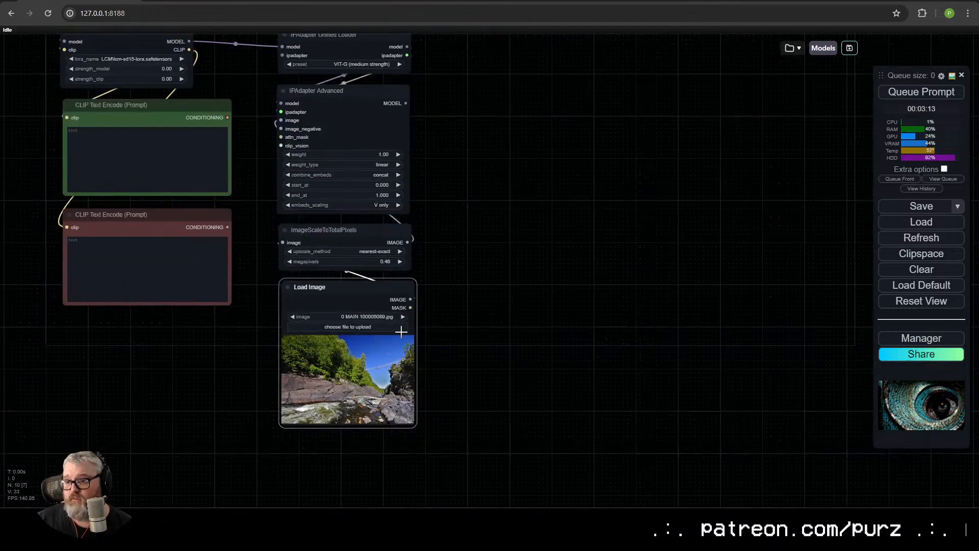
drag(401, 332, 382, 363)
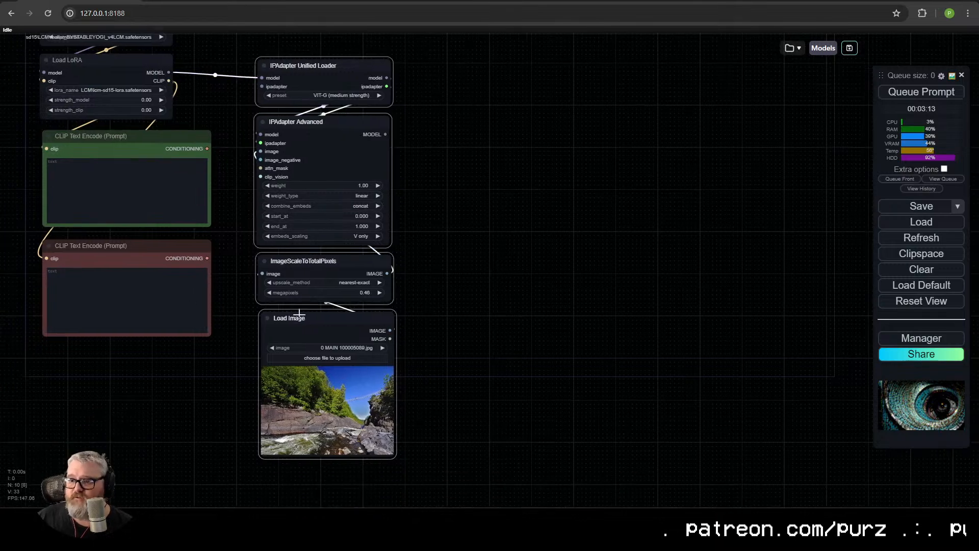
drag(299, 314, 385, 339)
drag(394, 276, 399, 276)
click(400, 64)
drag(399, 89, 444, 498)
right_click(391, 332)
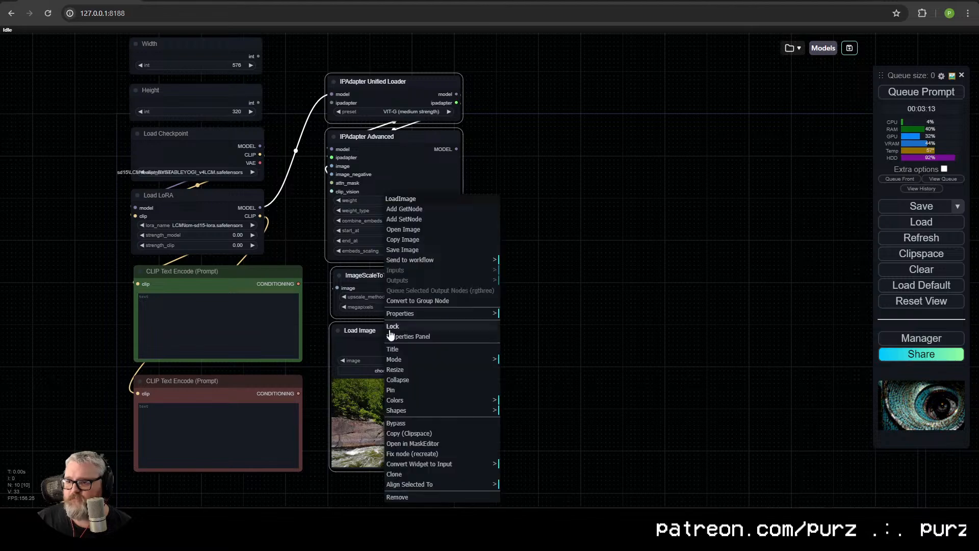
right_click(591, 295)
click(657, 357)
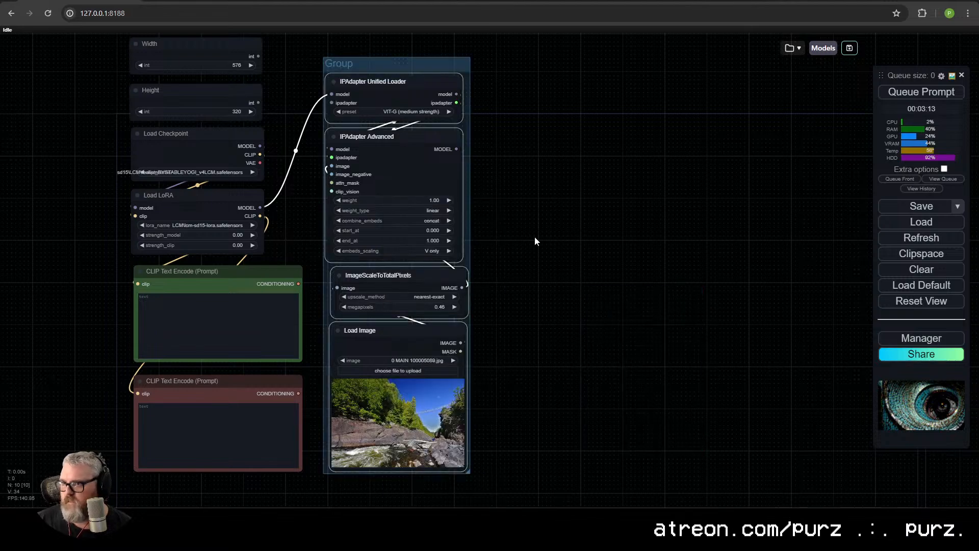
Group the Width, Height, checkpoint, LoRA and prompt nodes, and align this group with the top of the IPAdapter group
drag(310, 193, 409, 261)
double_click(409, 261)
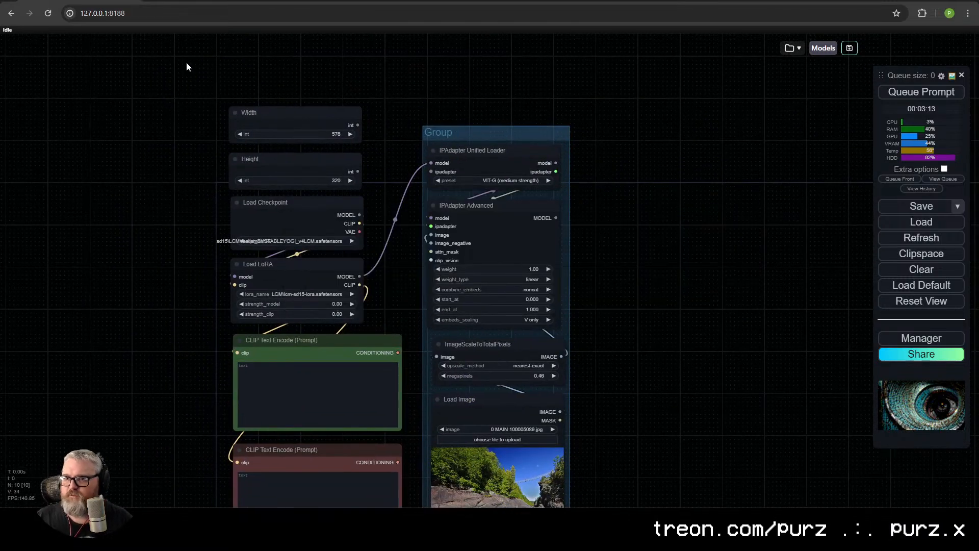
drag(187, 67, 408, 504)
right_click(87, 191)
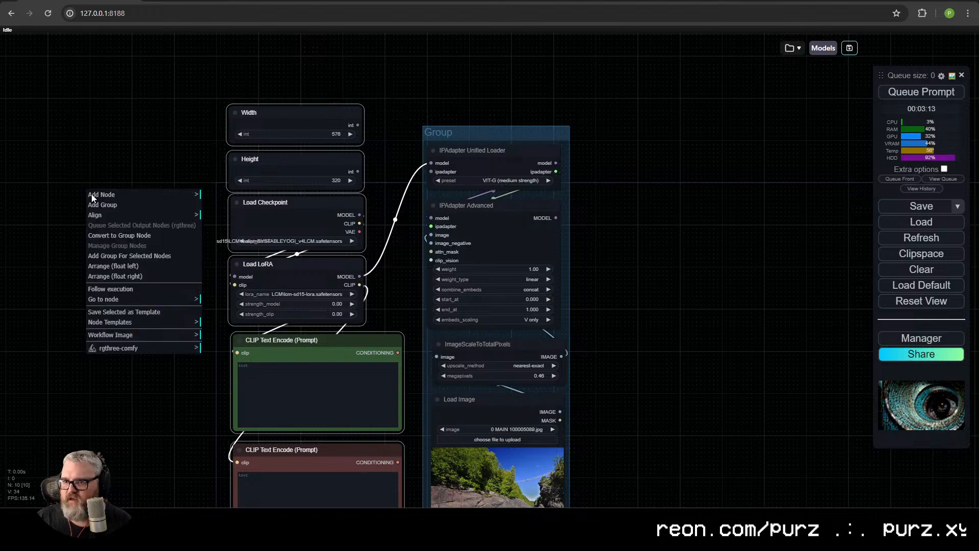
click(121, 257)
drag(295, 94, 301, 133)
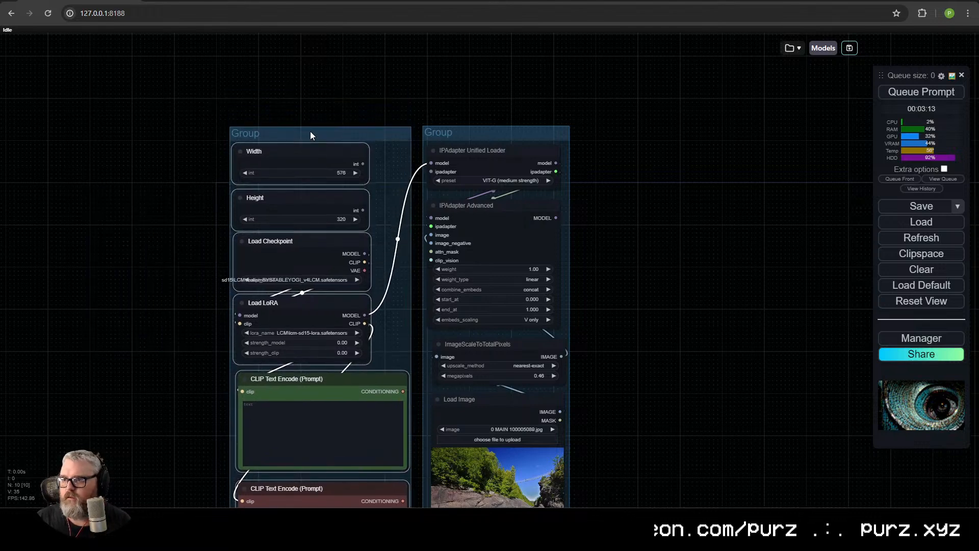
Title the group holding the size, checkpoint, LoRA and prompt nodes "settings"
right_click(307, 133)
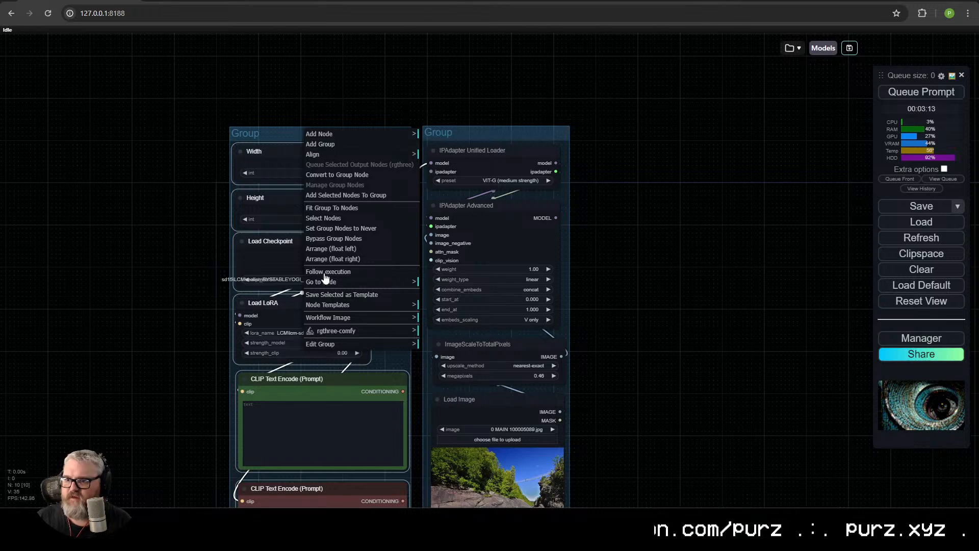
mouse_move(335, 349)
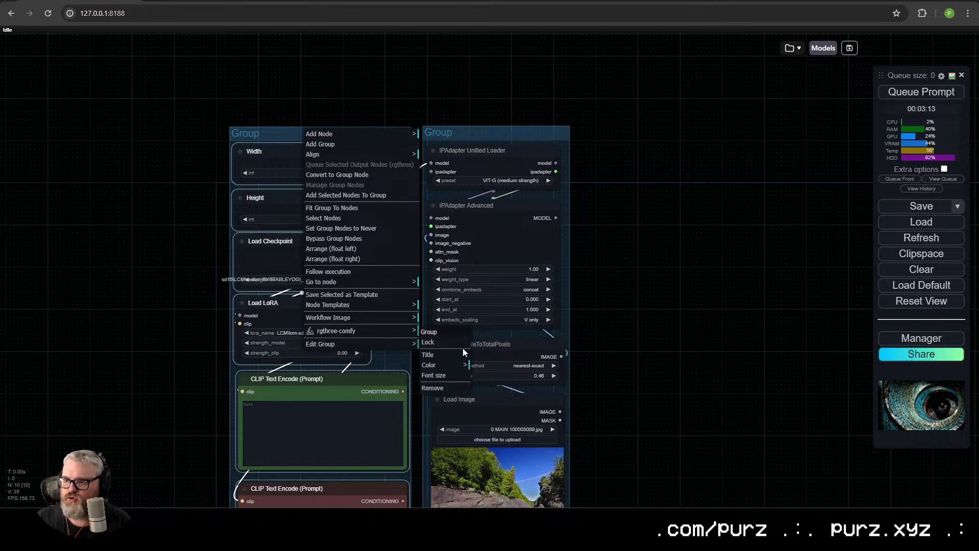
click(447, 355)
text(se)
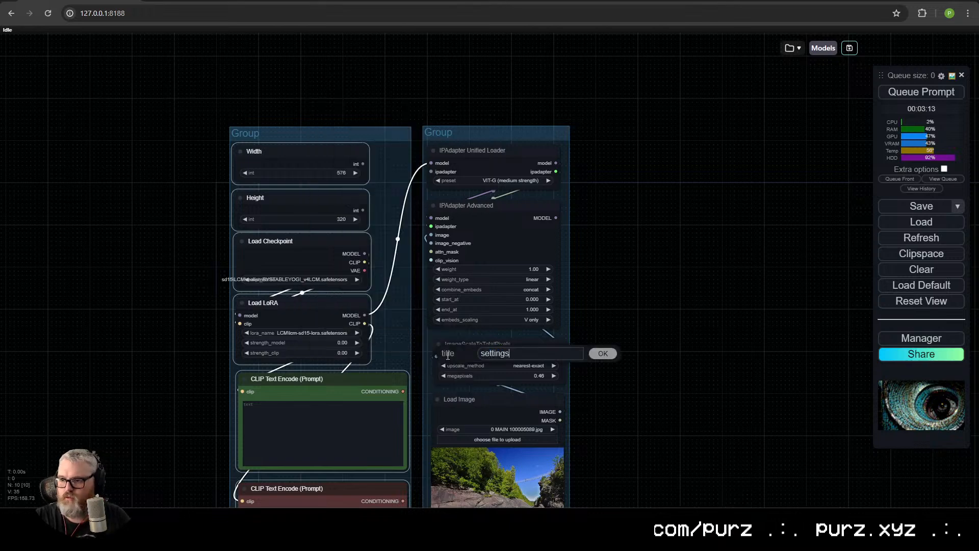
text(ttings)
key(Return)
Capitalize the first letter of the settings group's title so it reads "Settings"
right_click(365, 133)
mouse_move(329, 337)
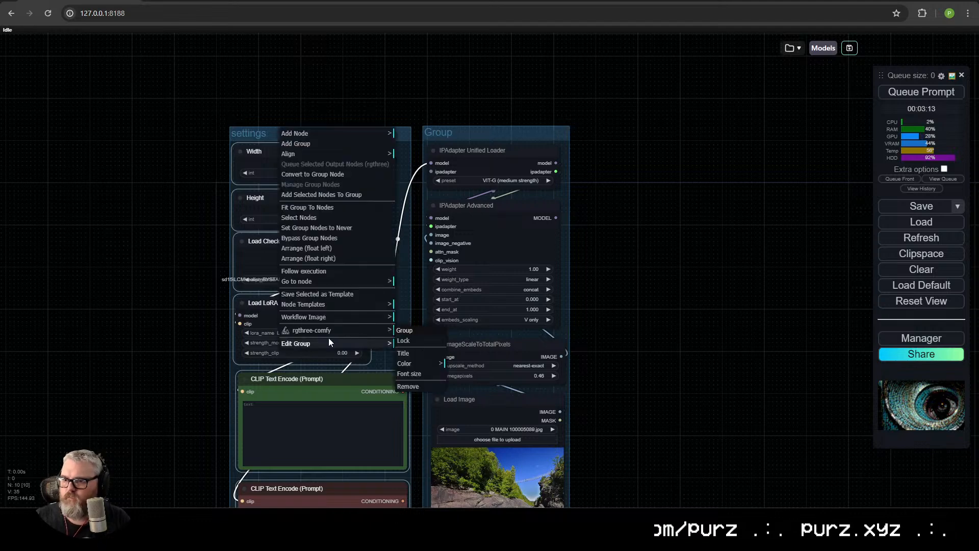
click(414, 355)
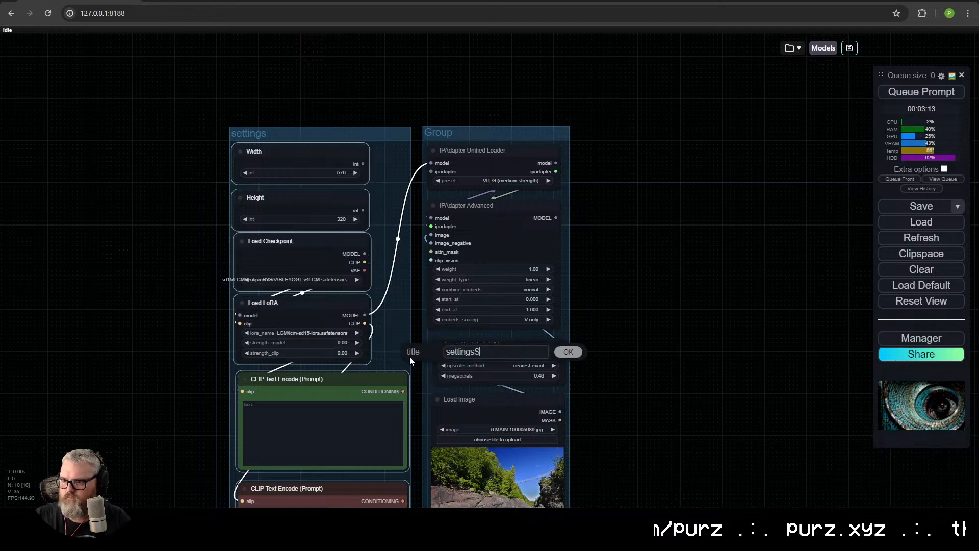
key(Home)
key(Delete)
text(S)
key(Return)
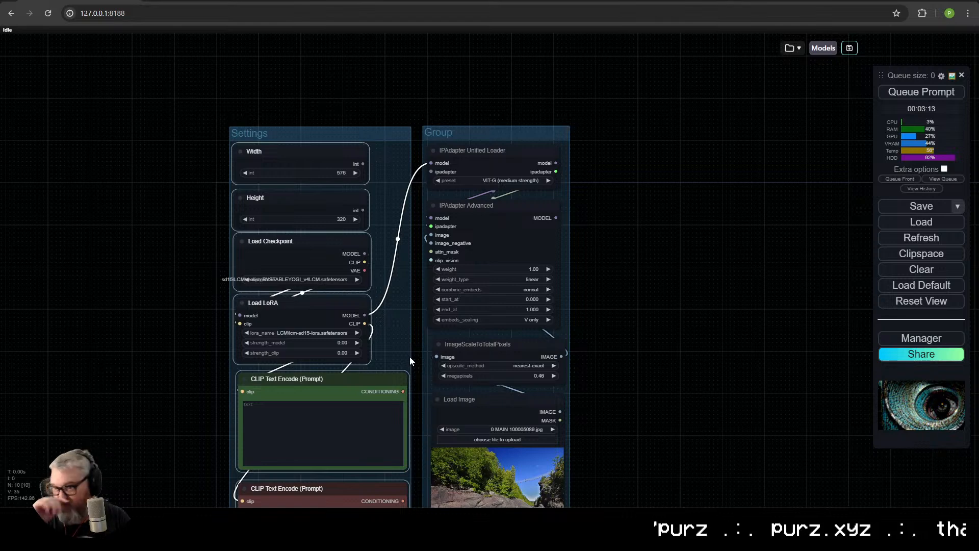
Title the group around the IPAdapter nodes "IPAdapters"
right_click(485, 135)
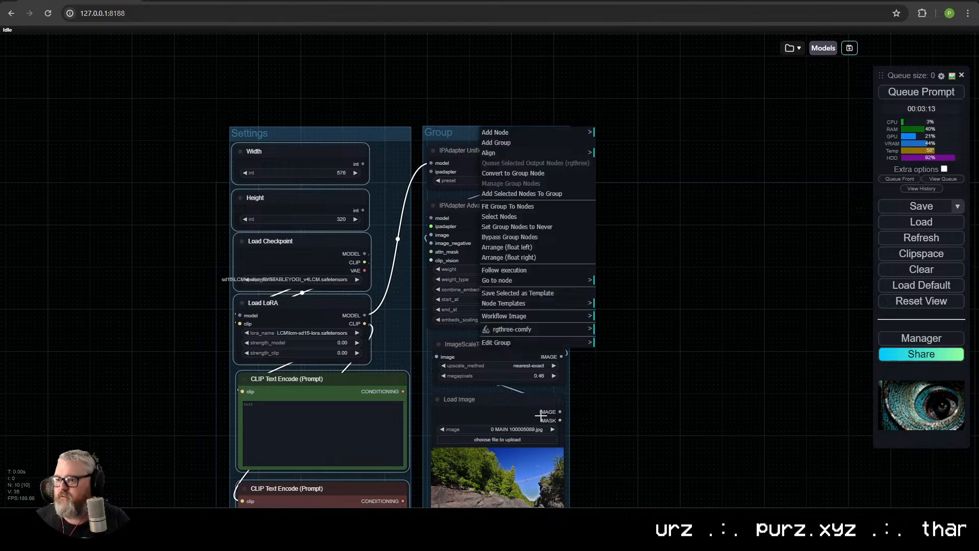
mouse_move(546, 343)
click(626, 357)
key(ctrl+a)
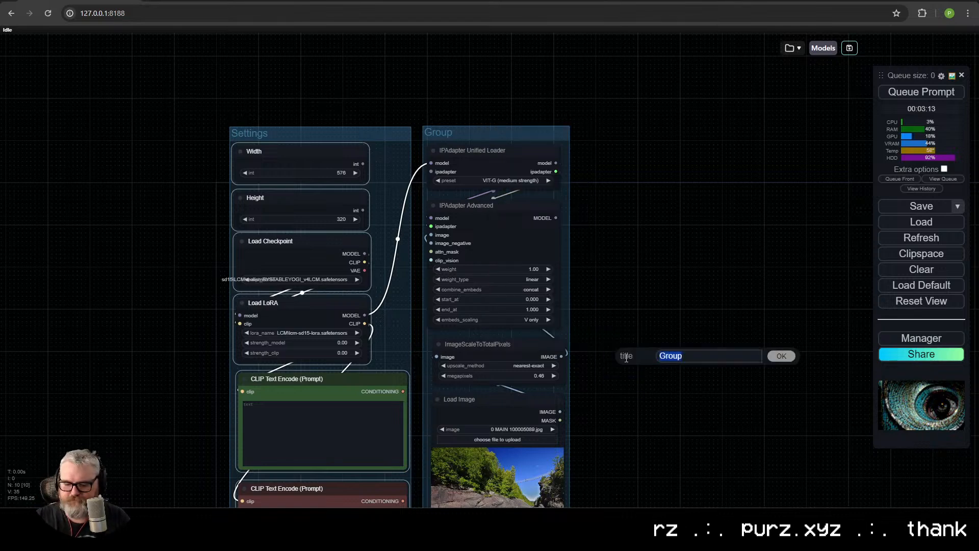
text(IPAdapters)
key(Return)
Add an AnimateDiff Loader [Legacy] node from the IPAdapter Advanced MODEL output and place it beside the IPAdapters group
drag(627, 264, 540, 223)
scroll(539, 224, down, 2)
drag(485, 182, 526, 109)
click(541, 134)
text(anim)
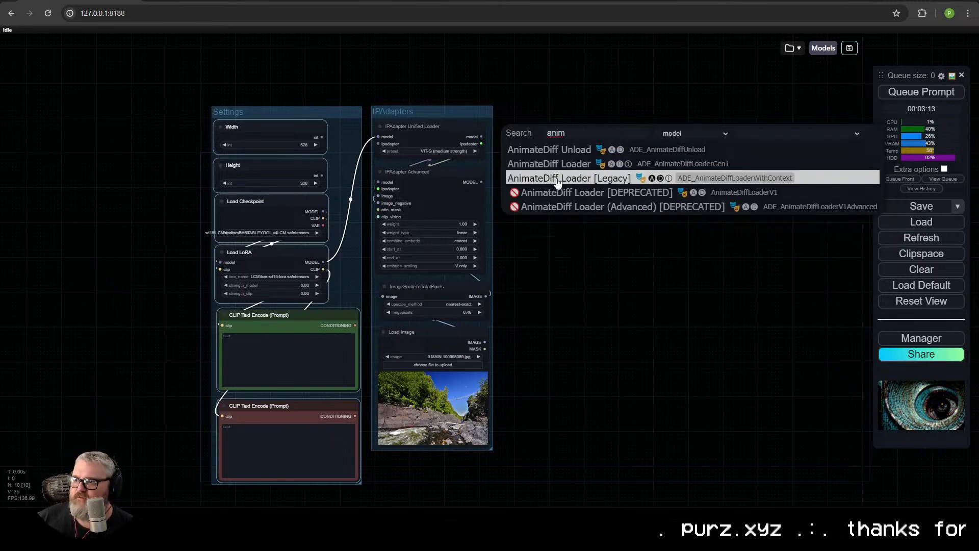
click(558, 178)
drag(594, 128, 565, 170)
Add a Looped Uniform context options node from the loader's context_options input, place it below, and enable closed_loop and use_on_equal_length
scroll(528, 187, up, 13)
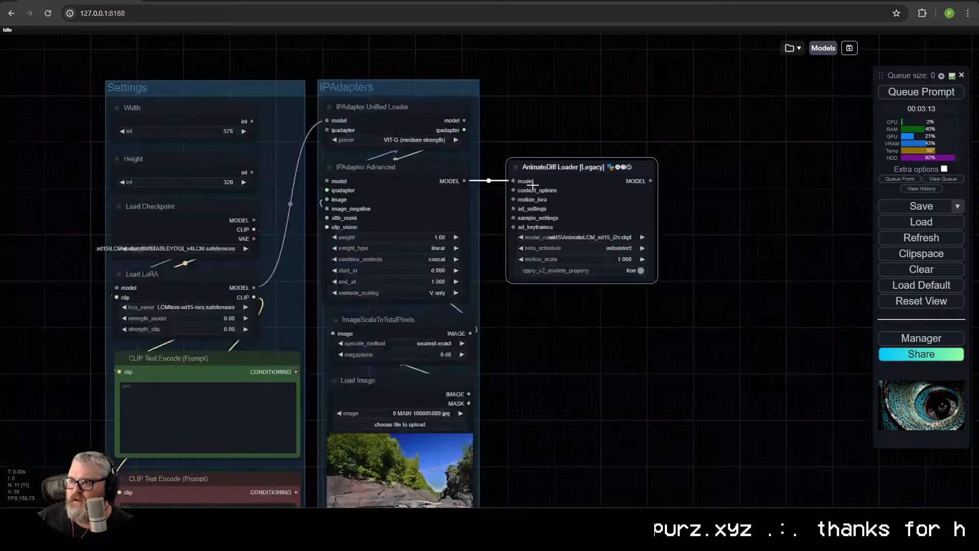
drag(482, 194, 488, 475)
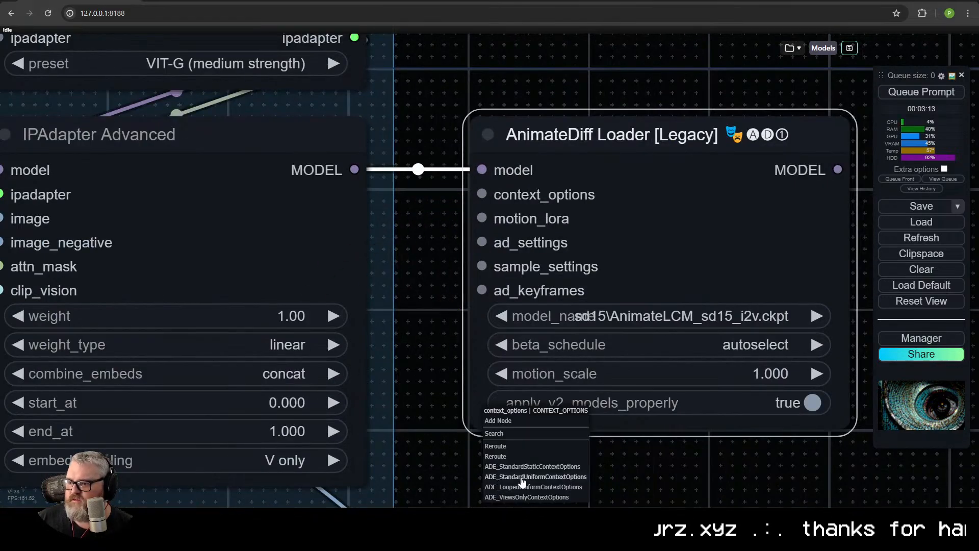
click(528, 488)
drag(488, 405, 459, 338)
drag(433, 131, 413, 142)
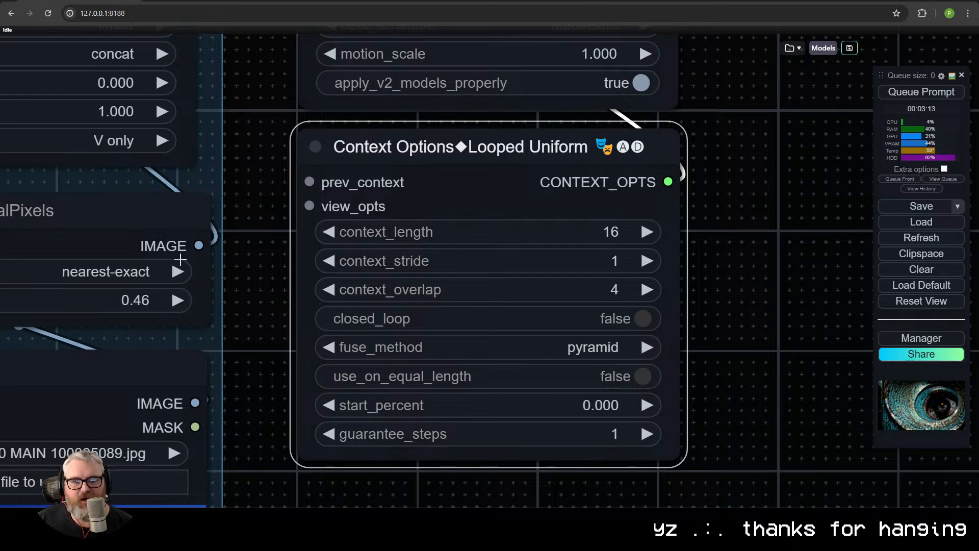
click(609, 311)
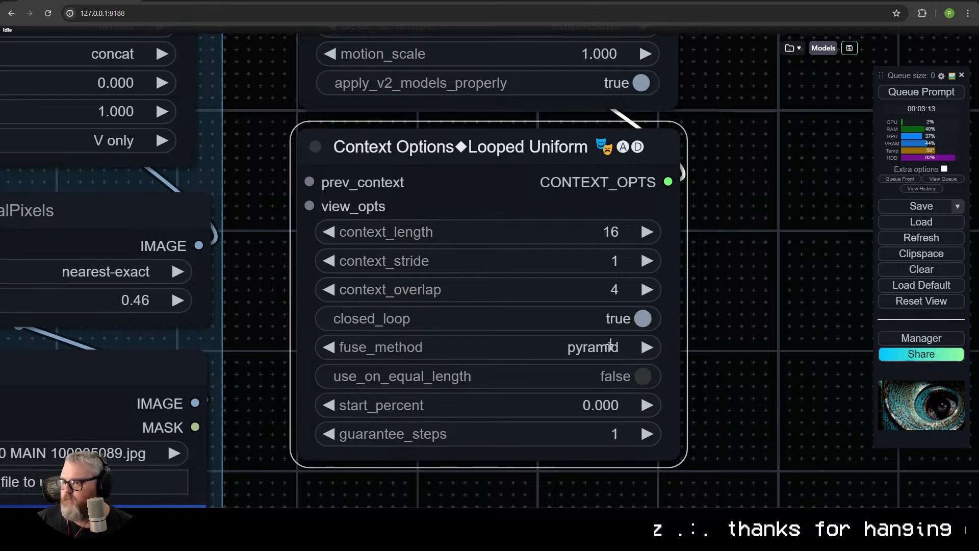
click(608, 368)
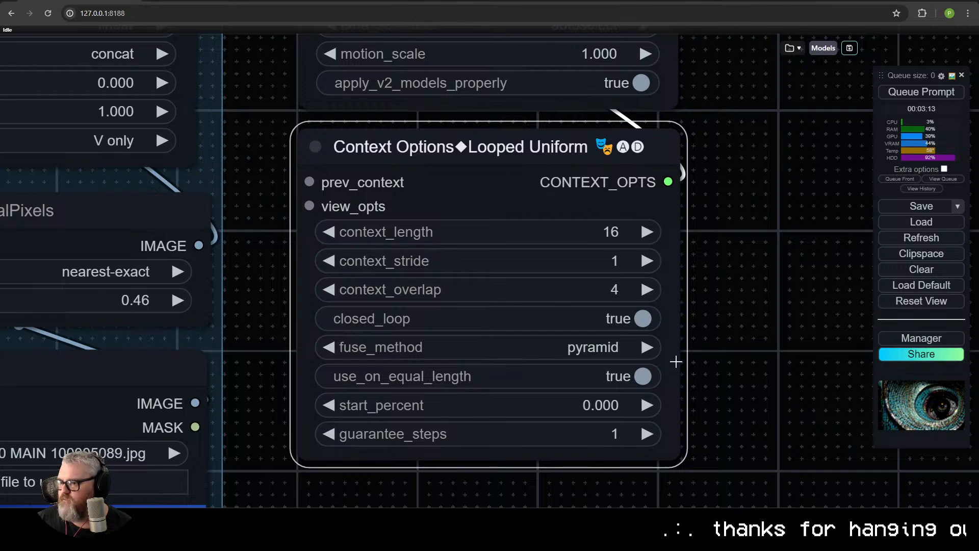
Add a Sample Settings node from the AnimateDiff Loader's sample_settings input, place it below the Looped Uniform node, and set noise_type to empty
scroll(676, 361, down, 6)
scroll(696, 340, up, 1)
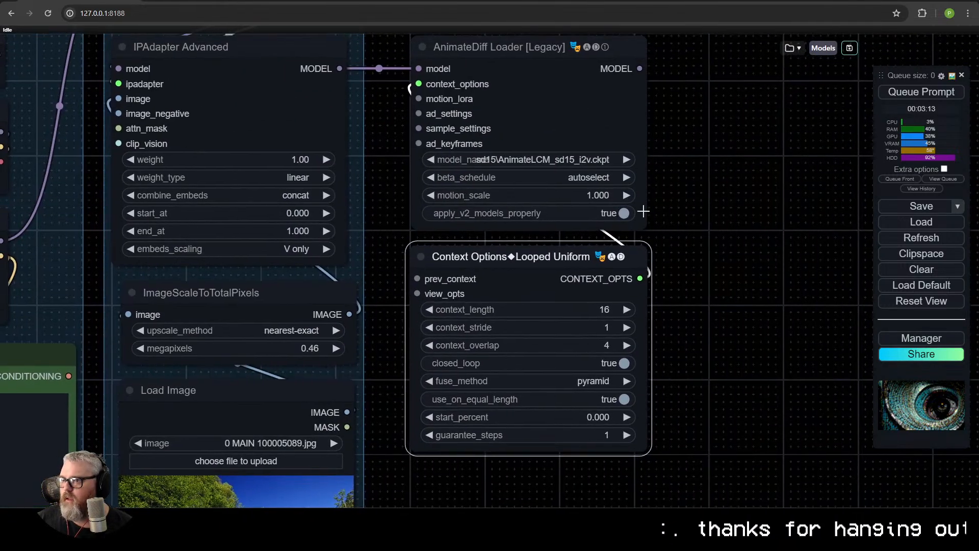
scroll(644, 211, down, 1)
drag(440, 112, 461, 440)
click(484, 493)
drag(451, 388, 341, 239)
drag(405, 291, 381, 287)
click(485, 396)
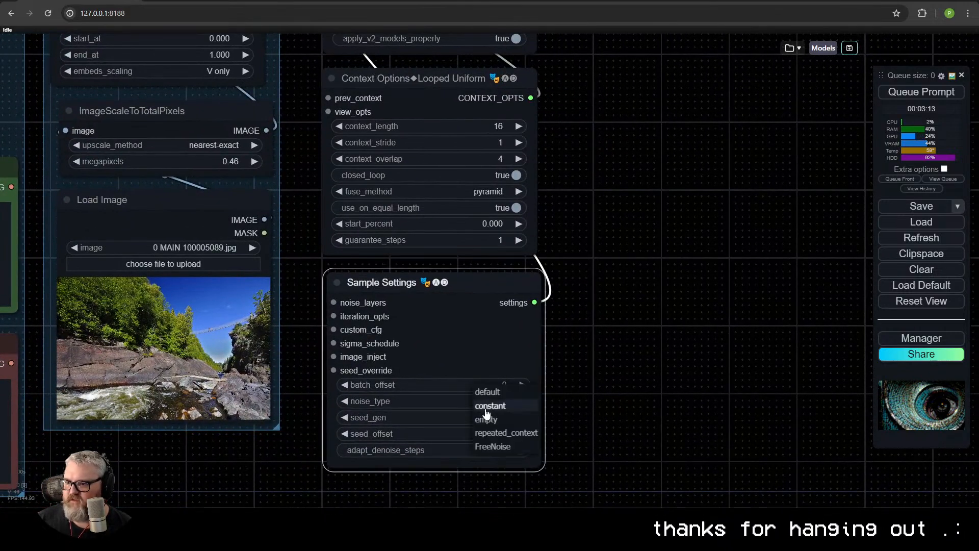
click(492, 417)
Stack the AnimateDiff Loader, Context Options and Sample Settings nodes in one column and align it level with the IPAdapters group's nodes
scroll(463, 356, down, 3)
drag(464, 357, 467, 399)
scroll(467, 400, down, 1)
drag(556, 301, 548, 345)
drag(481, 399, 478, 398)
click(635, 330)
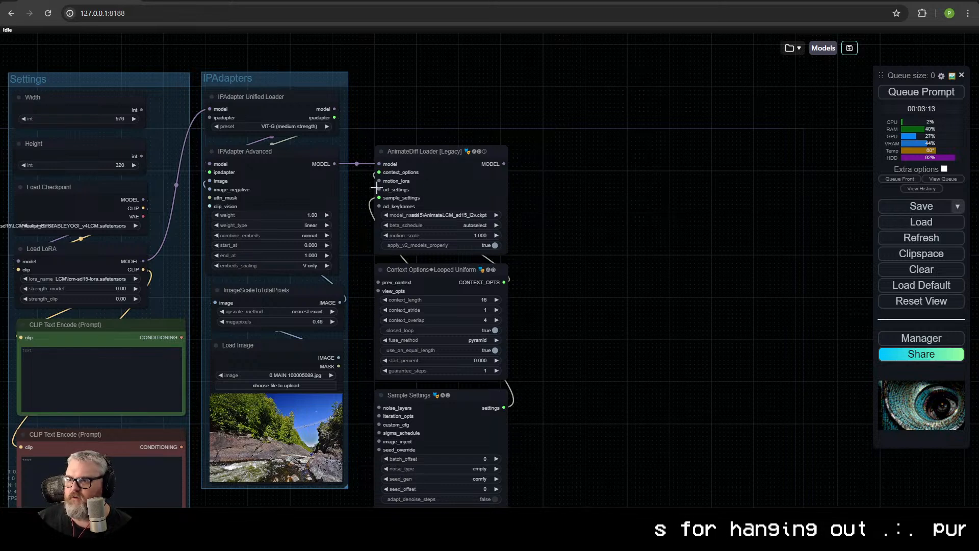
drag(422, 97, 464, 472)
drag(450, 416, 440, 361)
Create a group around the three selected AnimateDiff nodes and title it "AnimateDiff"
right_click(536, 342)
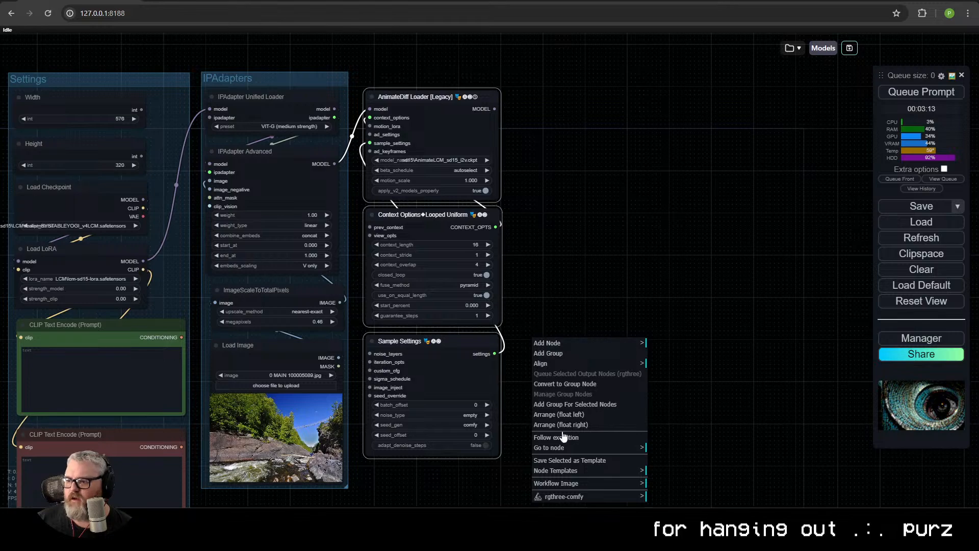
click(589, 405)
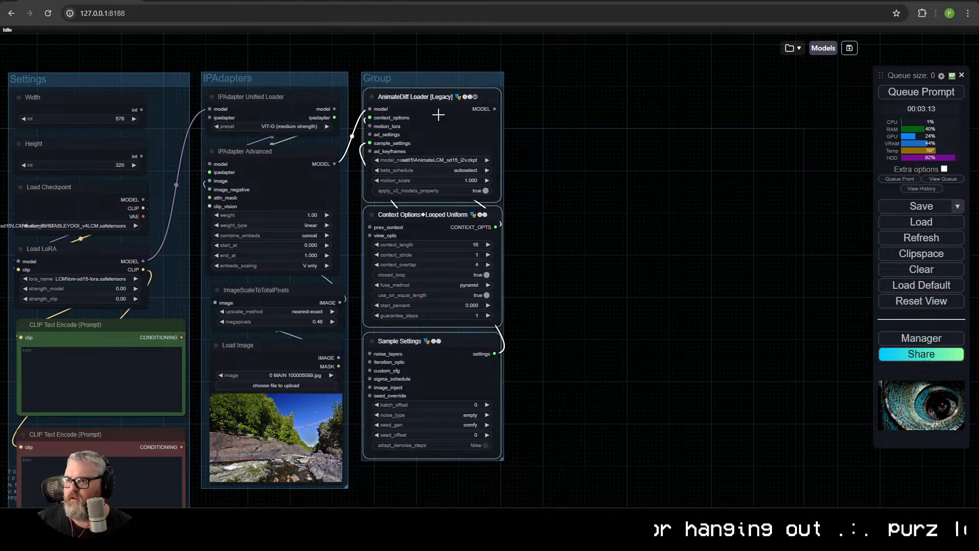
right_click(409, 79)
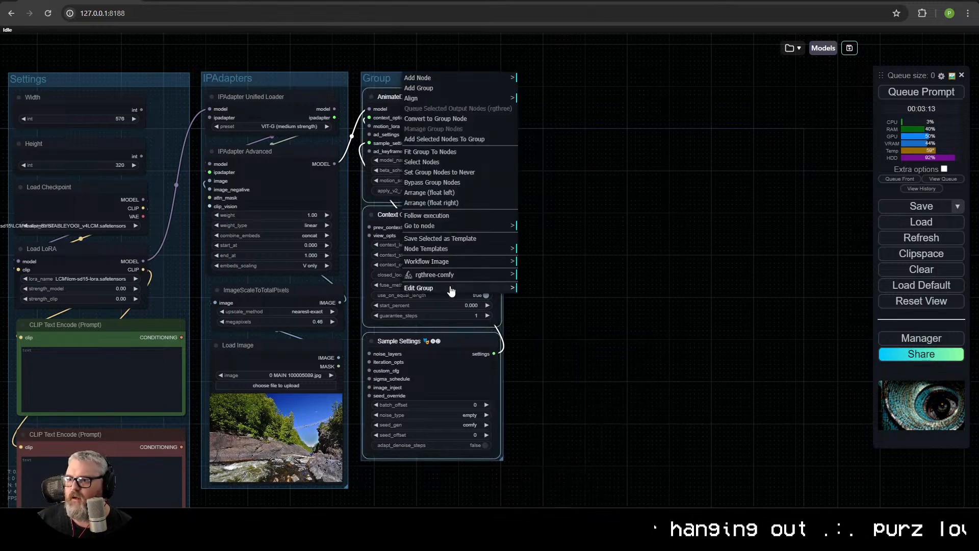
click(490, 287)
click(541, 301)
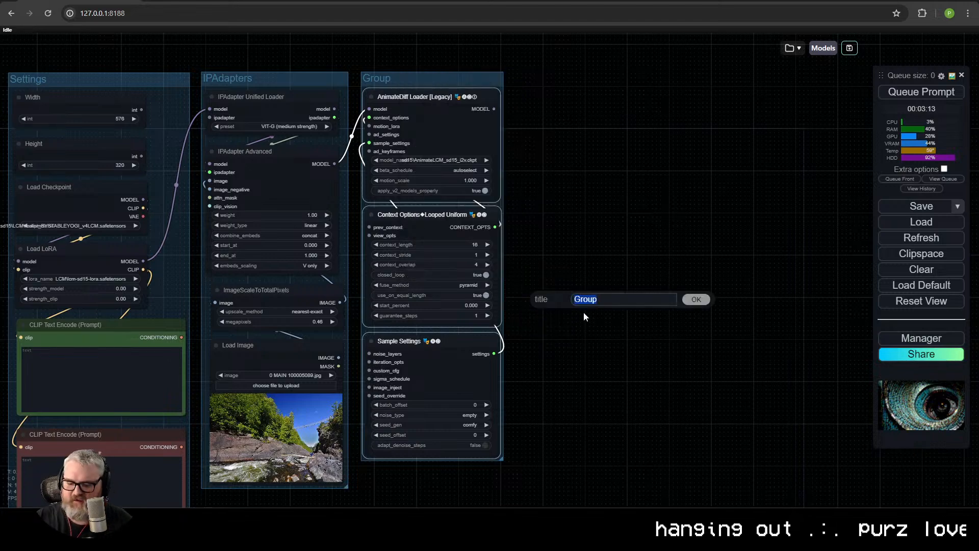
text(AnimateDiff)
key(Return)
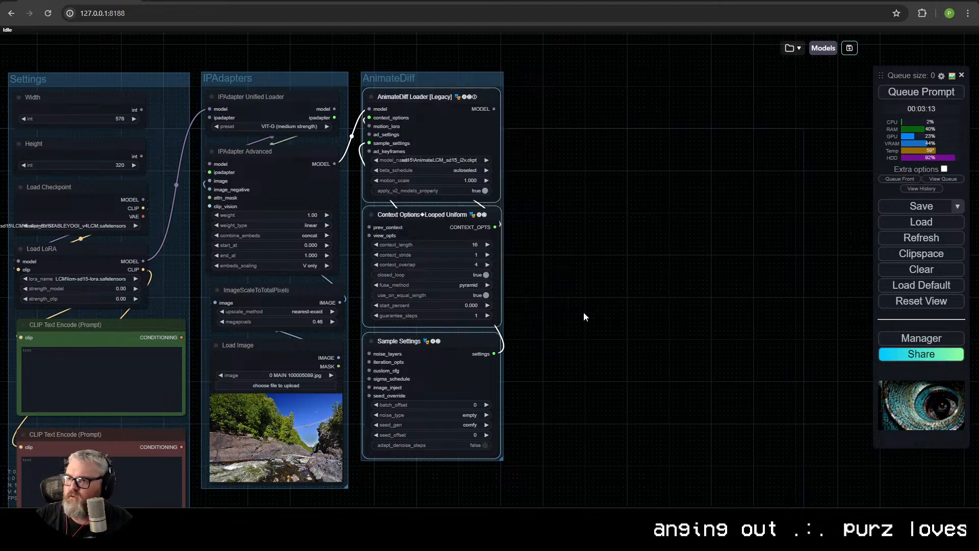
click(567, 316)
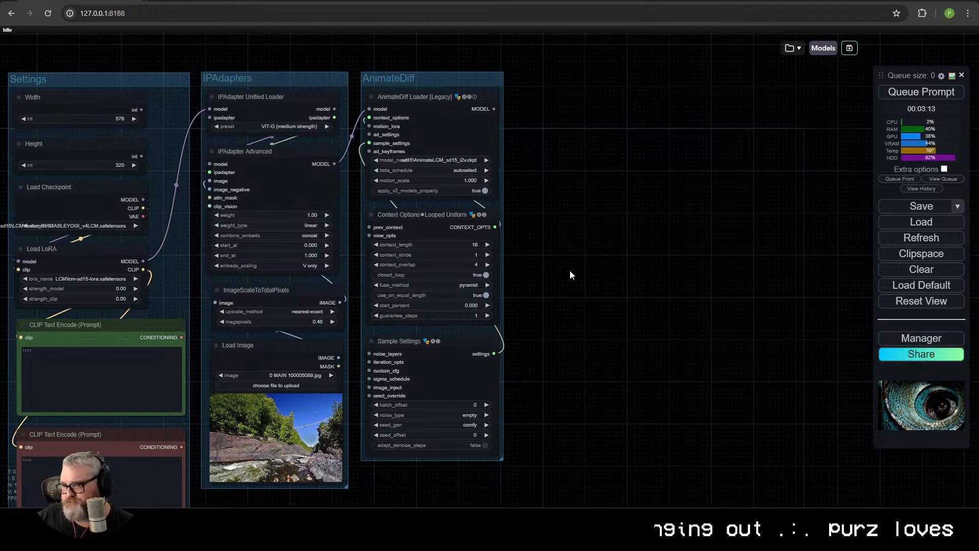
click(444, 122)
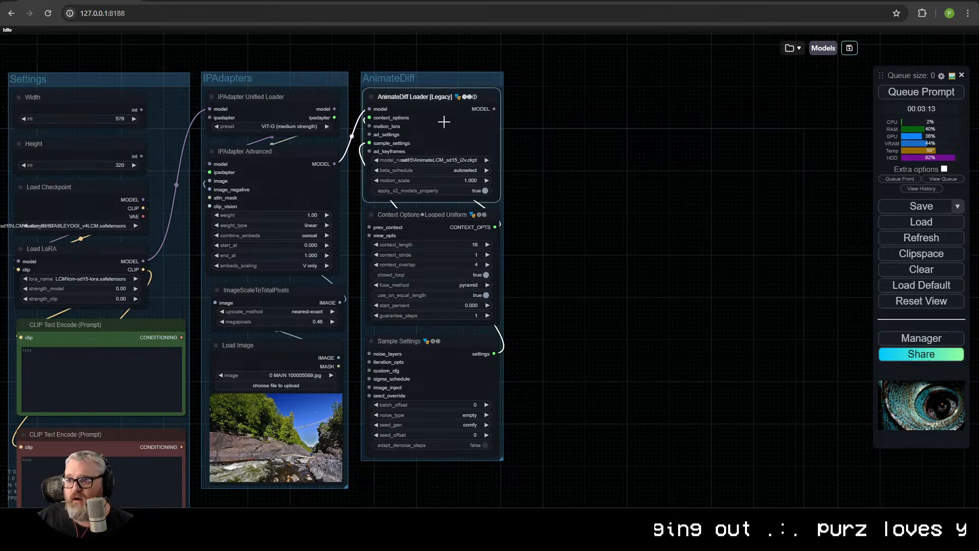
click(441, 225)
click(439, 336)
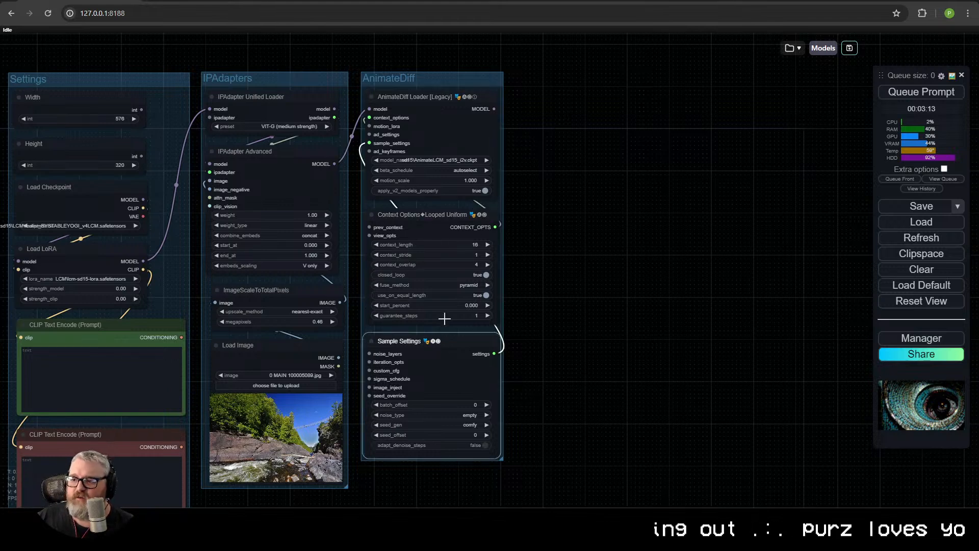
click(448, 122)
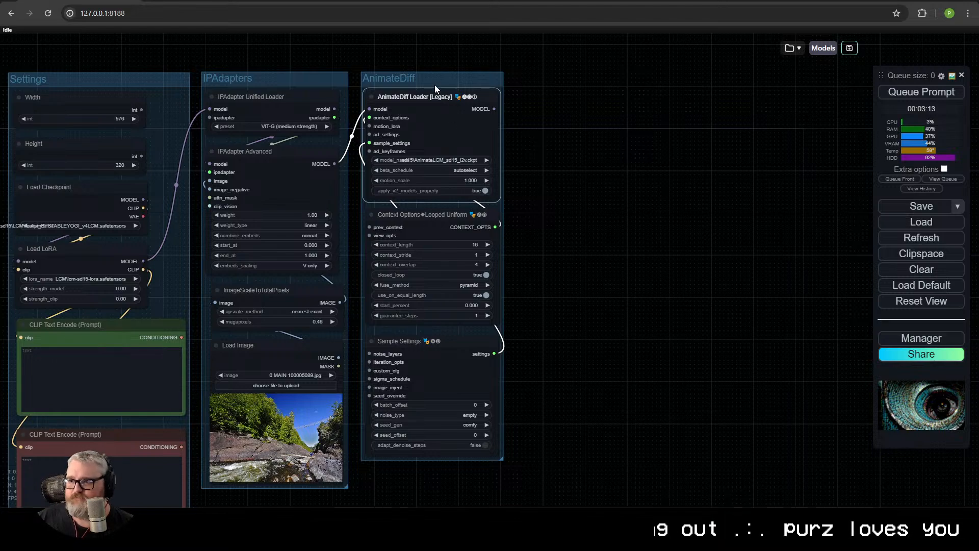
Search for a KSampler node to connect to the AnimateDiff Loader's MODEL output, beside the AnimateDiff group
drag(494, 109, 580, 109)
click(599, 118)
text(ksam)
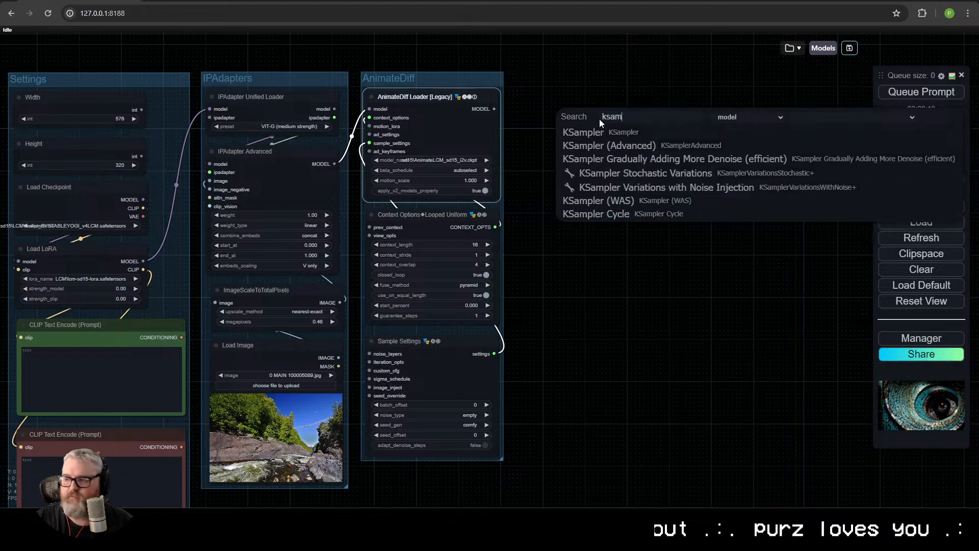
Add a KSampler on the AnimateDiff Loader's model output and connect the two CLIP Text Encode prompts to its positive and negative inputs
text(pler)
key(Return)
drag(670, 113, 690, 89)
drag(181, 337, 622, 110)
drag(182, 447, 590, 80)
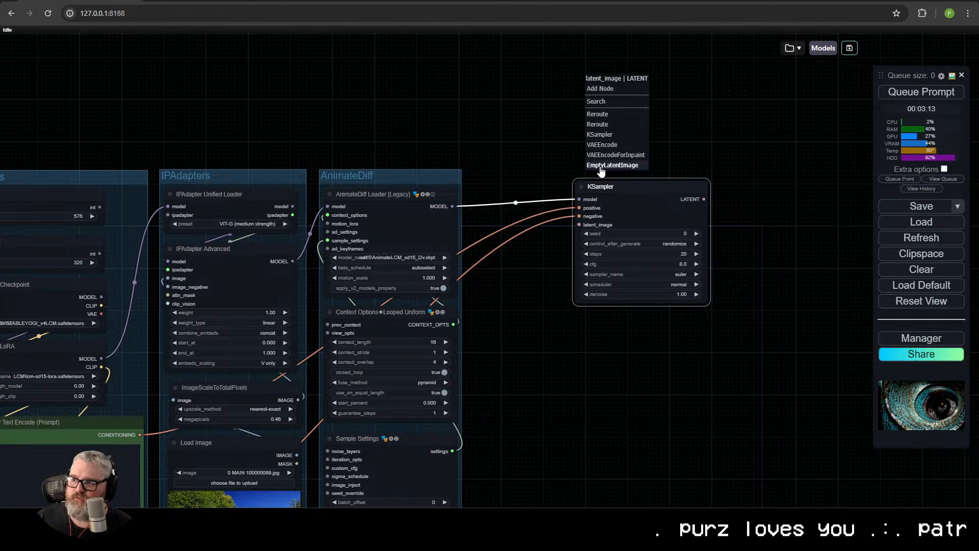
Add an Empty Latent Image node for the KSampler's latent_image input and convert its width and height widgets to inputs
click(602, 167)
drag(655, 88, 640, 123)
right_click(640, 122)
click(689, 339)
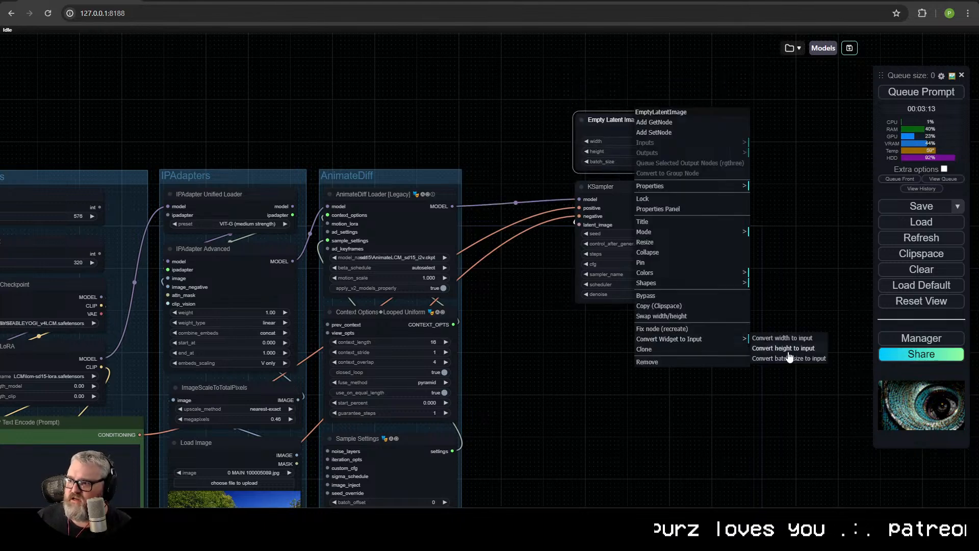
click(785, 338)
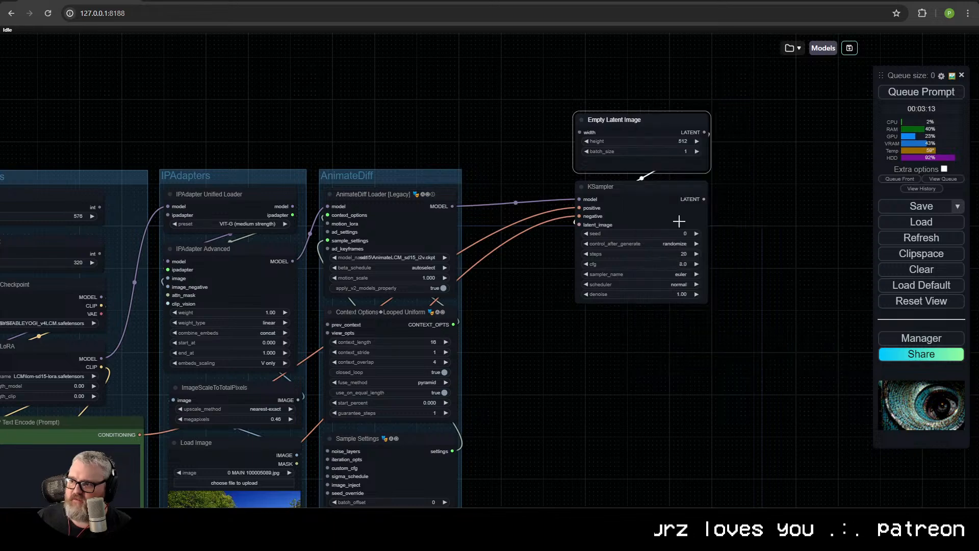
right_click(627, 132)
click(643, 345)
click(762, 343)
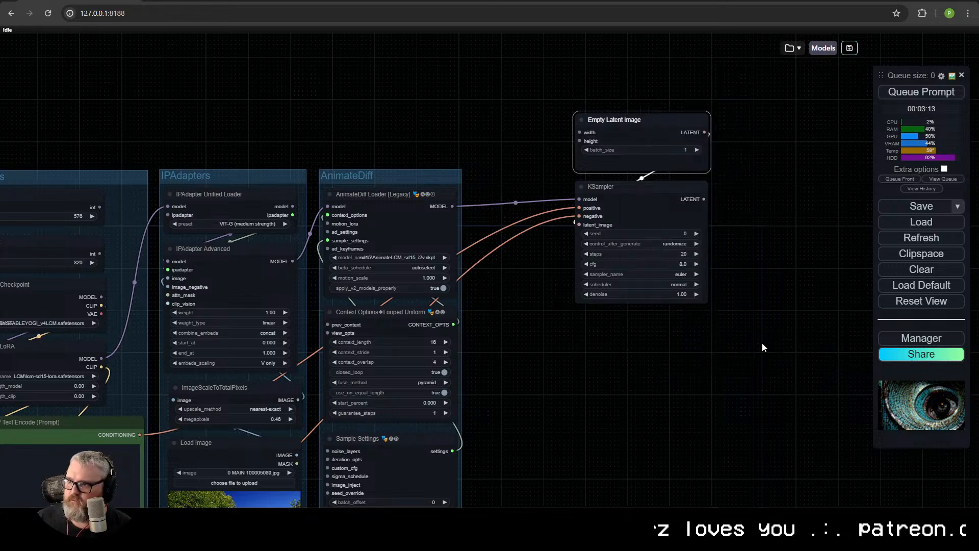
Connect the Width and Height nodes to the matching inputs of the Empty Latent Image node
scroll(534, 206, down, 3)
drag(534, 206, 593, 208)
drag(266, 208, 626, 152)
drag(266, 243, 626, 158)
scroll(681, 221, up, 3)
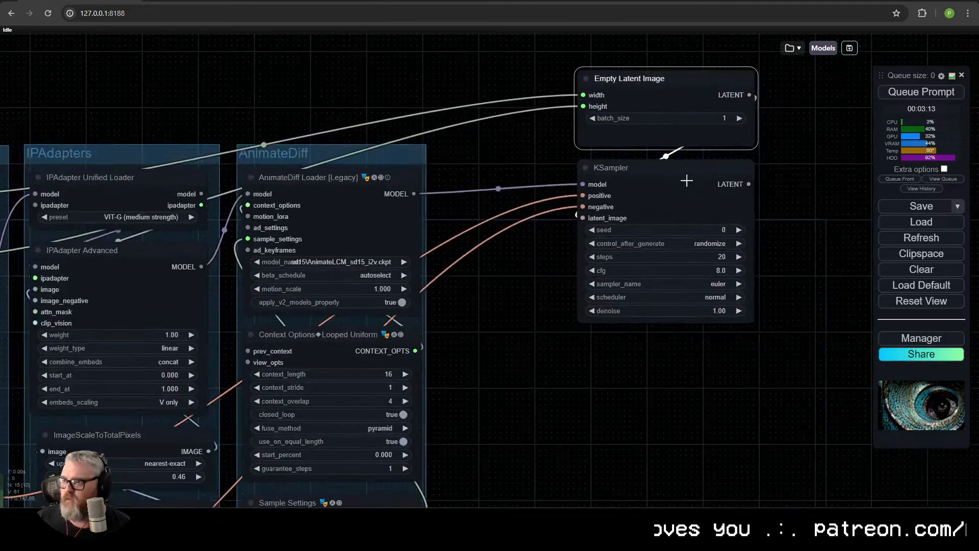
scroll(683, 135, down, 3)
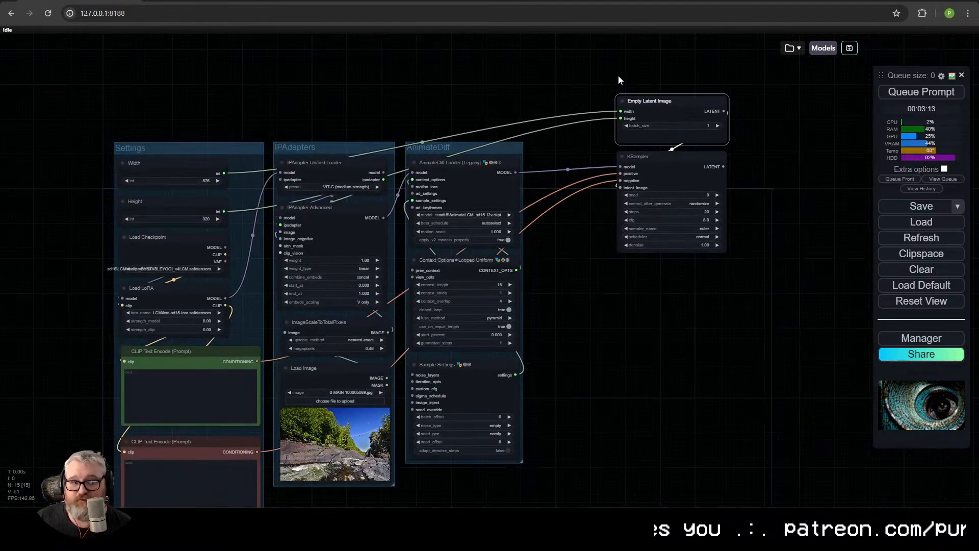
Move the Empty Latent Image and KSampler nodes together down to line up with the AnimateDiff group
drag(640, 67, 713, 329)
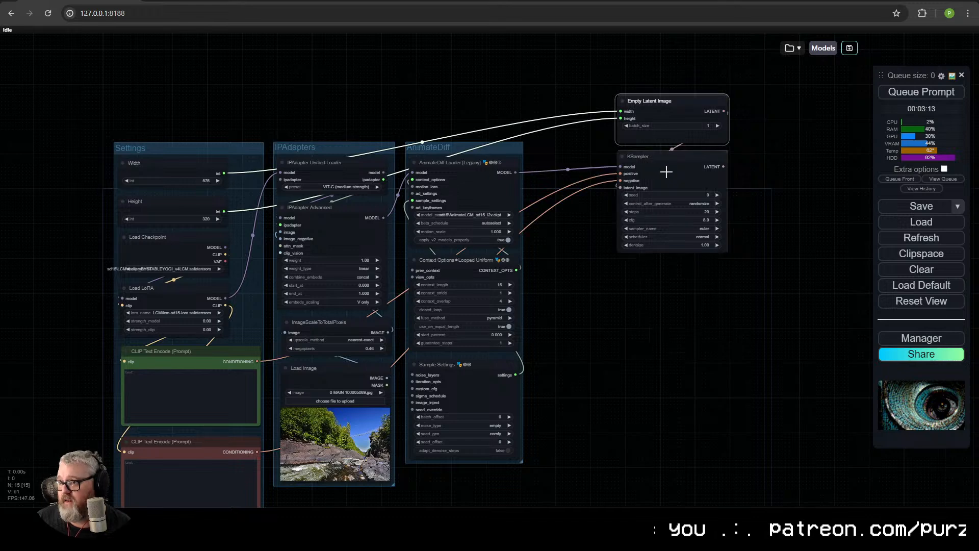
drag(665, 168, 652, 220)
drag(721, 261, 592, 203)
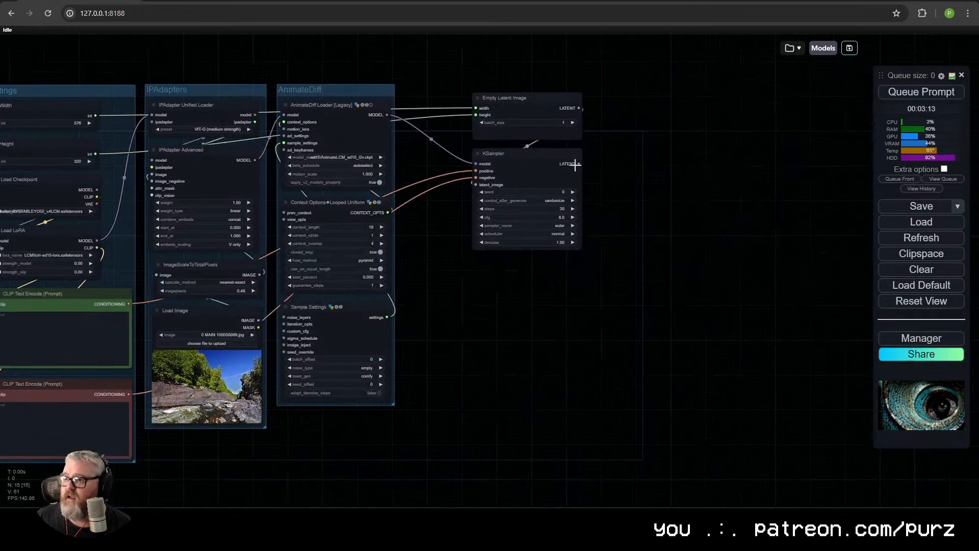
Add a VAE Decode node below the KSampler, fed by the KSampler's LATENT output
drag(579, 163, 537, 307)
click(565, 327)
drag(113, 112, 231, 109)
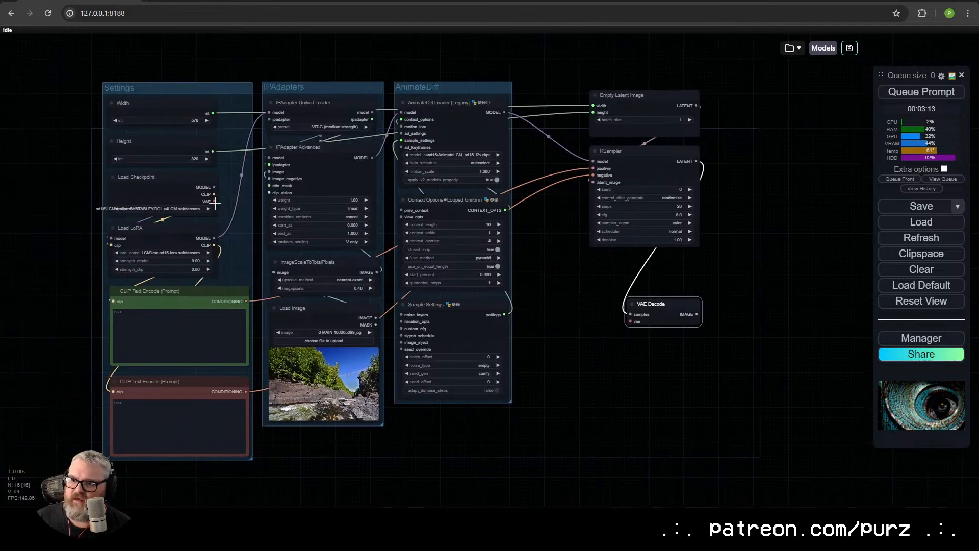
Add a Load VAE node above the Settings group and set its VAE to vae-ft-mse-840000-ema-pruned.ckpt
double_click(24, 196)
text(loa)
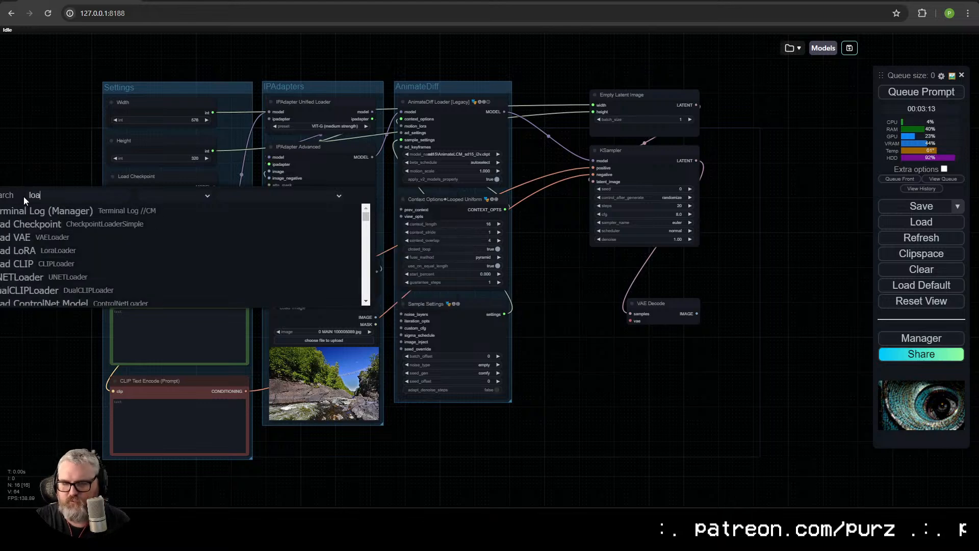
text(d vae)
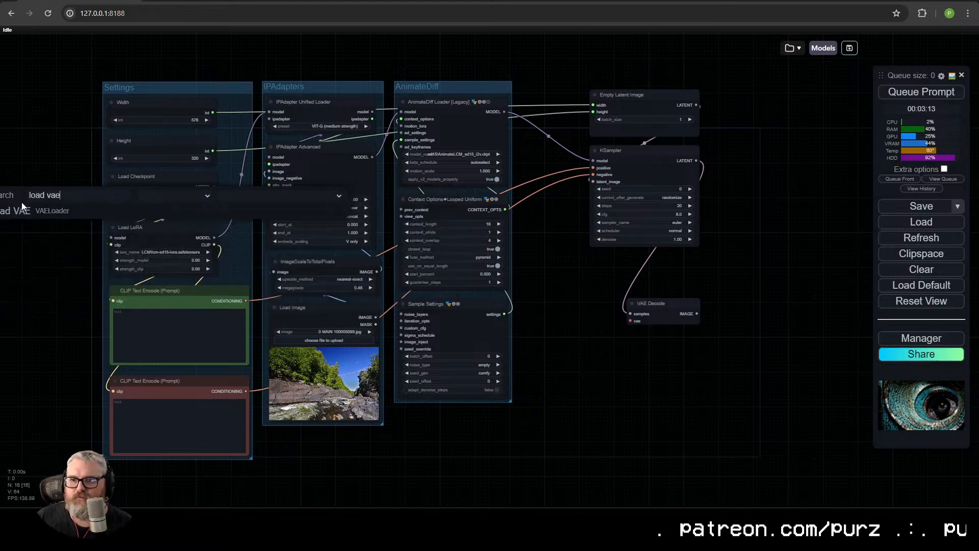
key(Return)
drag(56, 193, 135, 57)
click(153, 76)
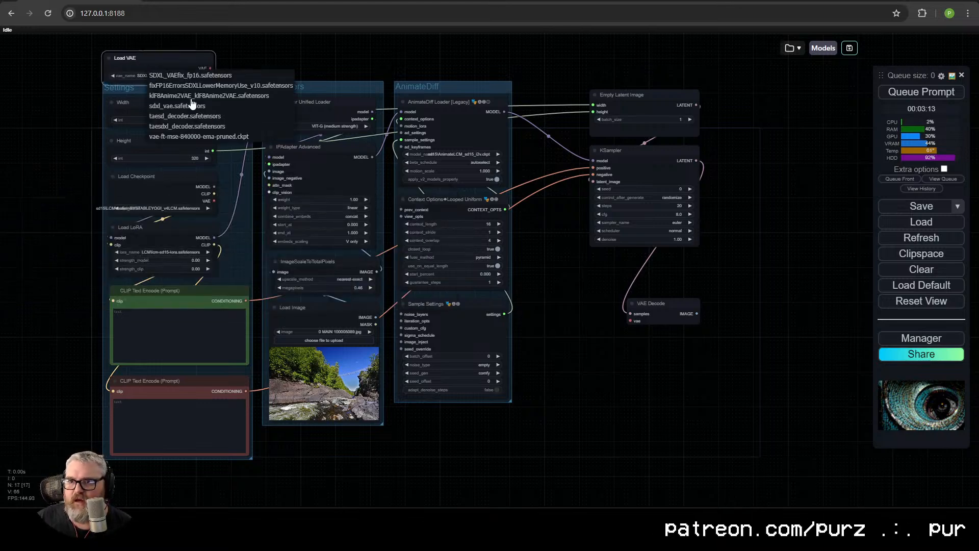
click(189, 136)
Raise the Load VAE node slightly so it sits clear of the Settings group
scroll(163, 77, up, 15)
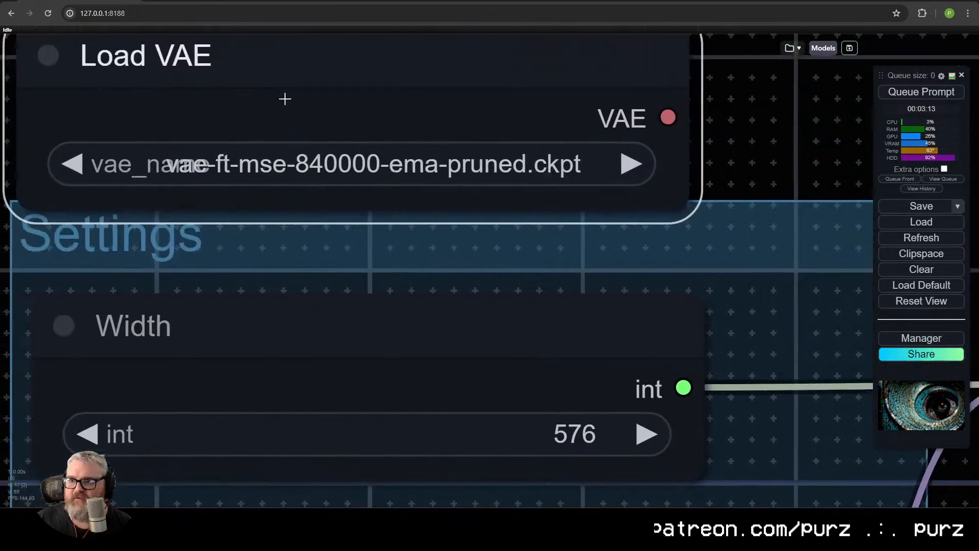
drag(350, 44, 452, 192)
scroll(436, 148, up, 2)
drag(417, 105, 388, 80)
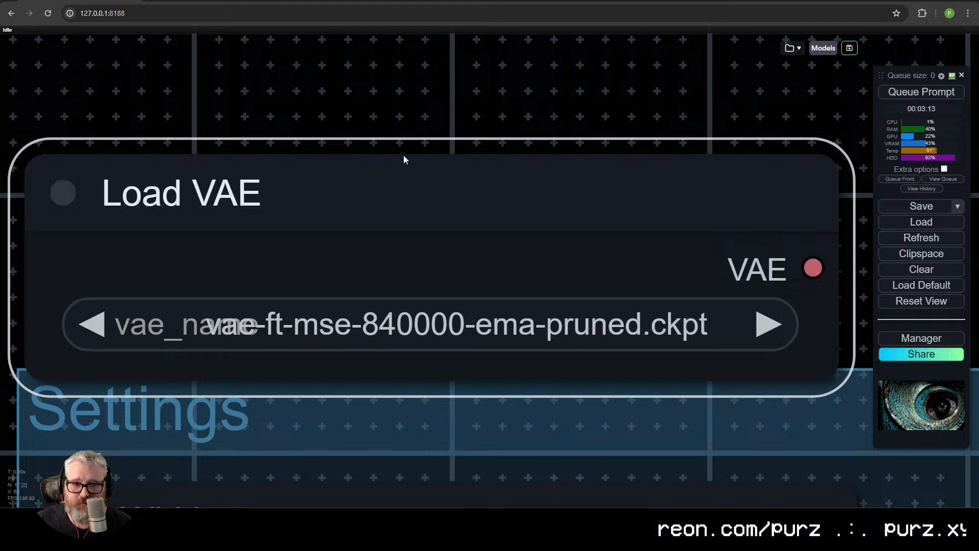
drag(332, 196, 341, 156)
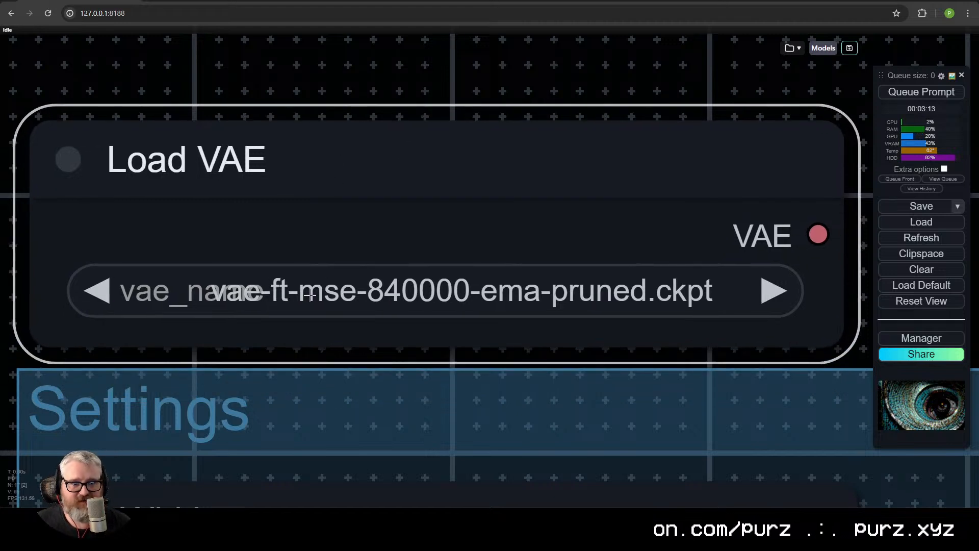
Connect the Load VAE output to the VAE Decode node's vae input and nudge the VAE Decode node's position
scroll(429, 278, down, 15)
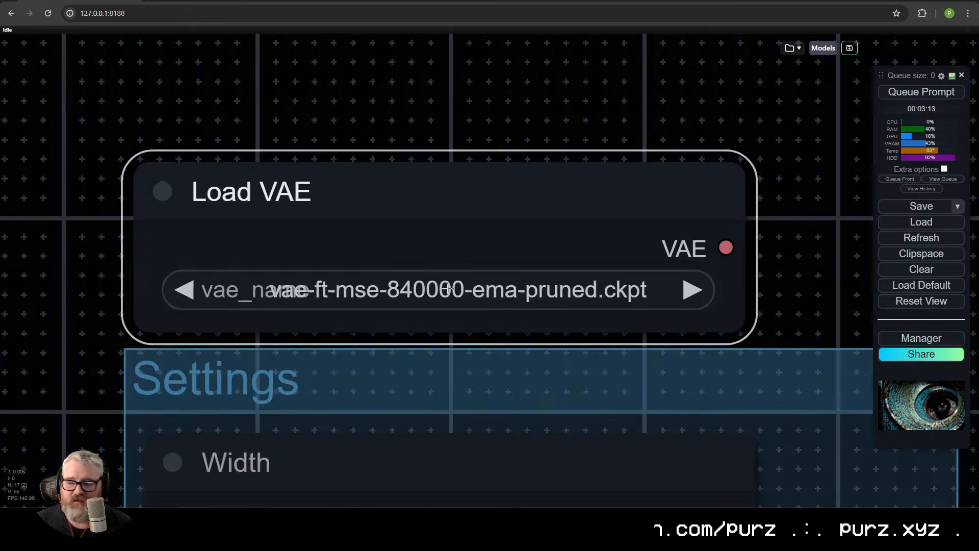
drag(569, 280, 481, 380)
drag(387, 230, 639, 294)
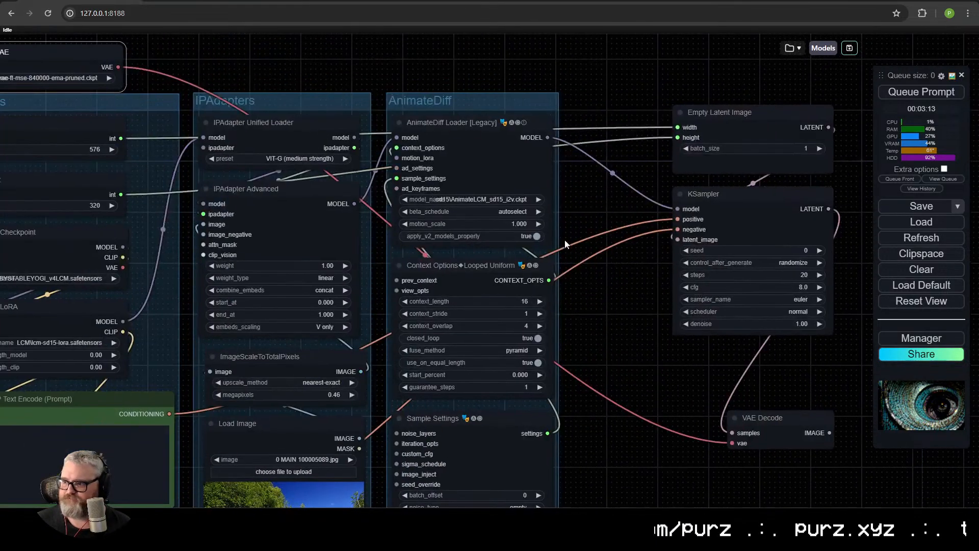
drag(796, 419, 793, 425)
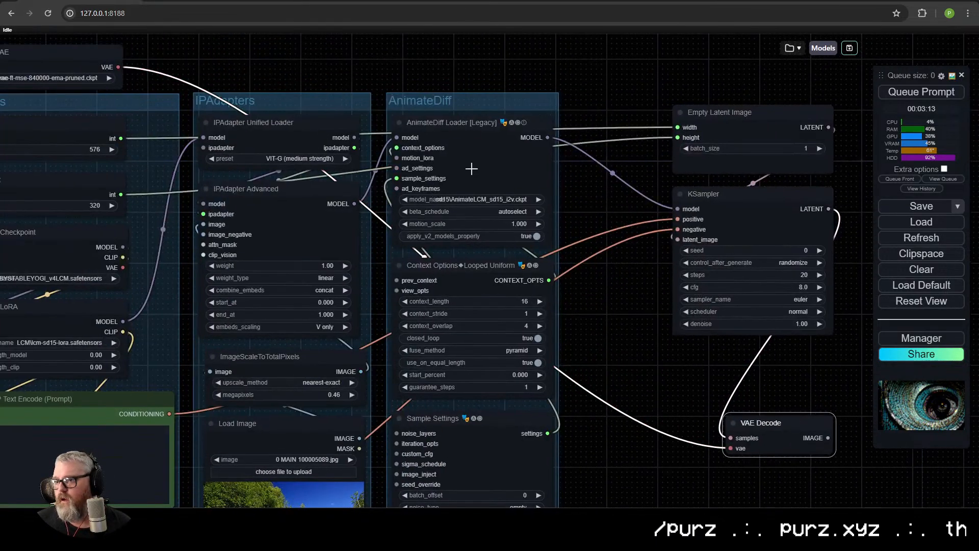
Set the AnimateDiff Loader's motion_scale to 1.15
click(466, 226)
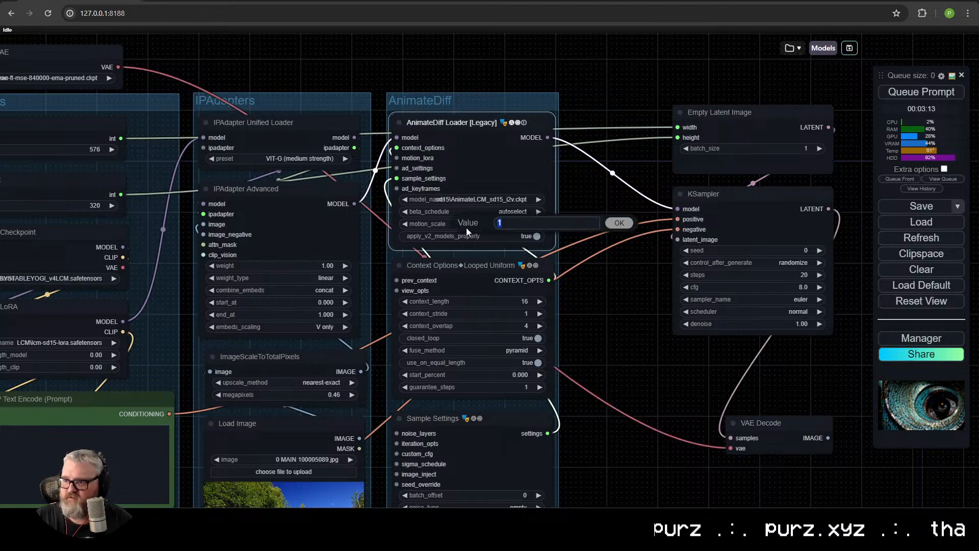
text(1.15)
key(Return)
Set the AnimateDiff Loader's beta_schedule to lcm >> sqrt_linear and its model to sd15\AnimateLCM_sd15_t2v.ckpt
scroll(465, 226, up, 5)
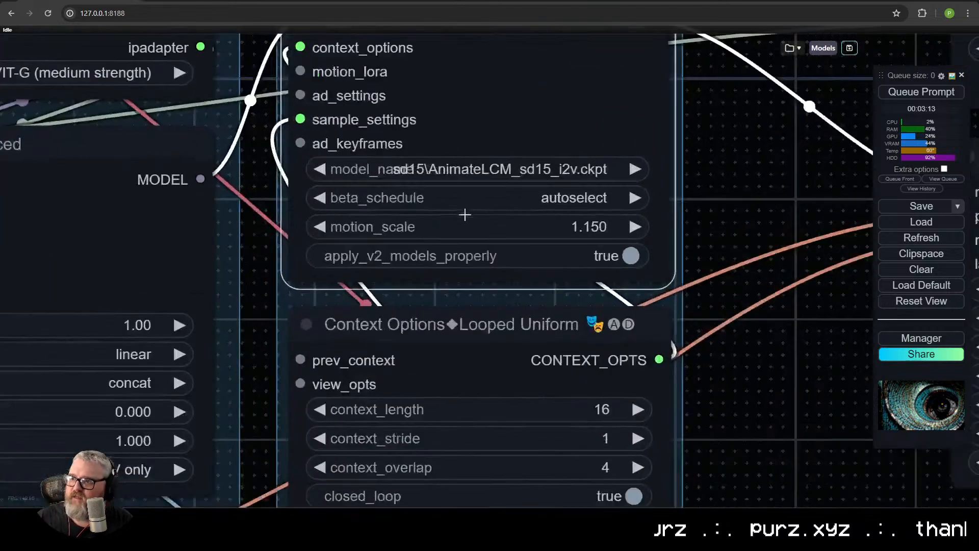
click(562, 353)
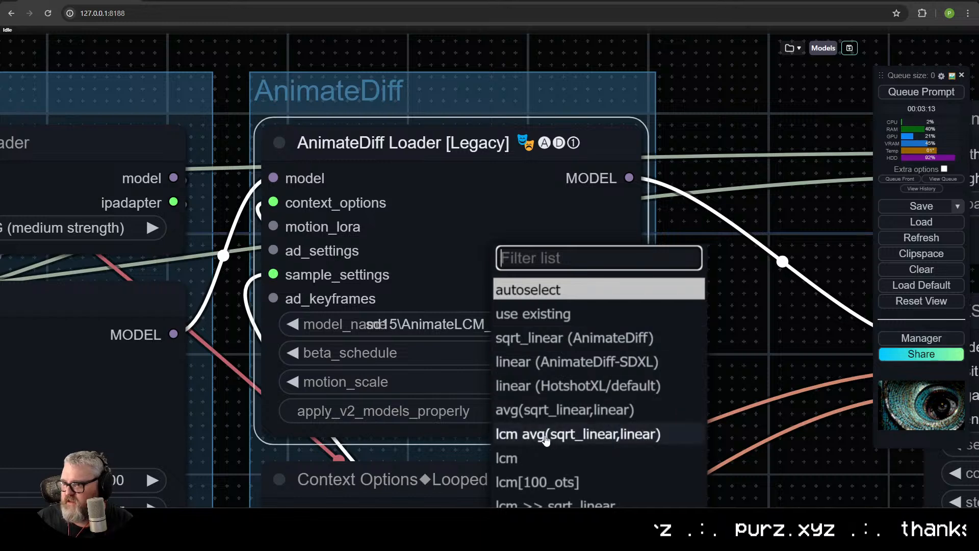
scroll(581, 439, up, 1)
scroll(583, 441, down, 2)
scroll(582, 442, down, 2)
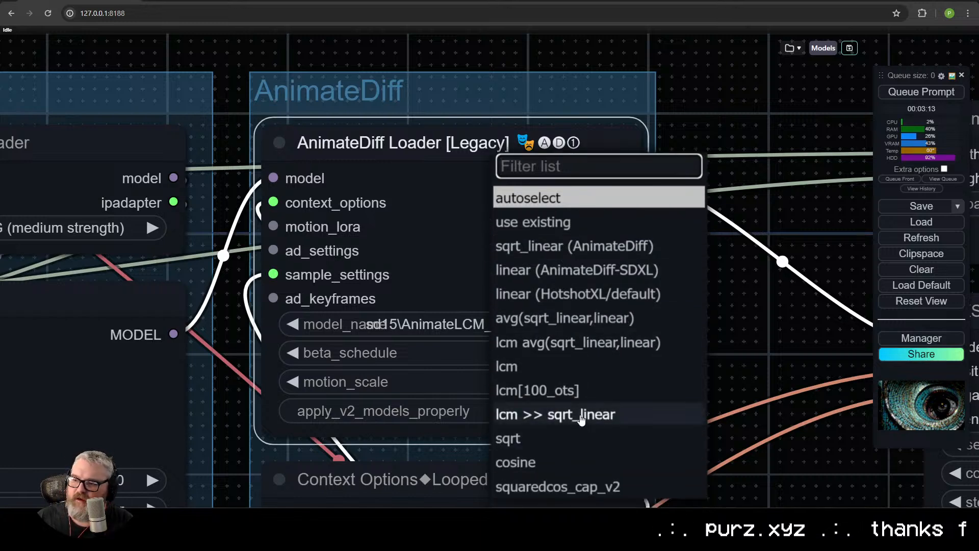
click(581, 417)
click(537, 324)
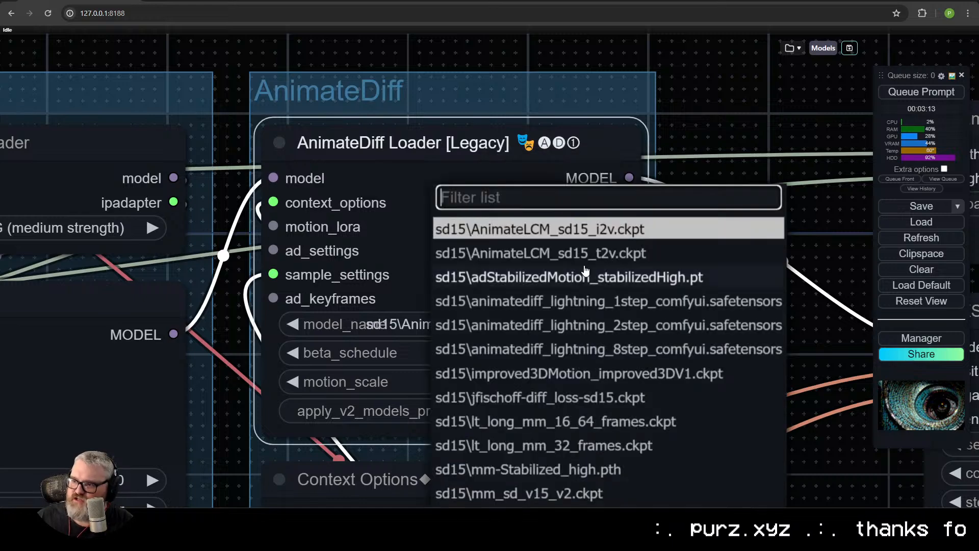
click(593, 253)
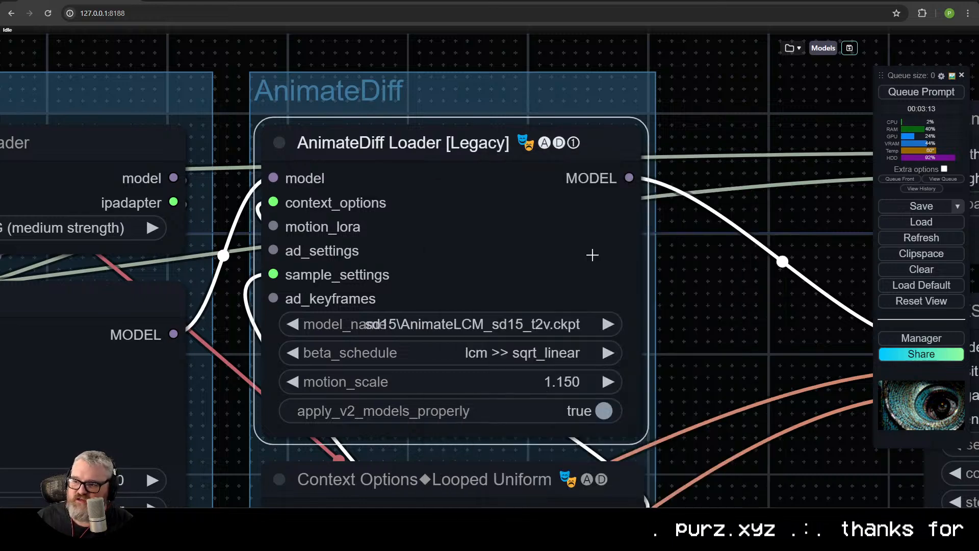
Move the Empty Latent Image, KSampler and VAE Decode nodes together slightly closer to the AnimateDiff group
scroll(590, 254, down, 5)
scroll(489, 312, down, 3)
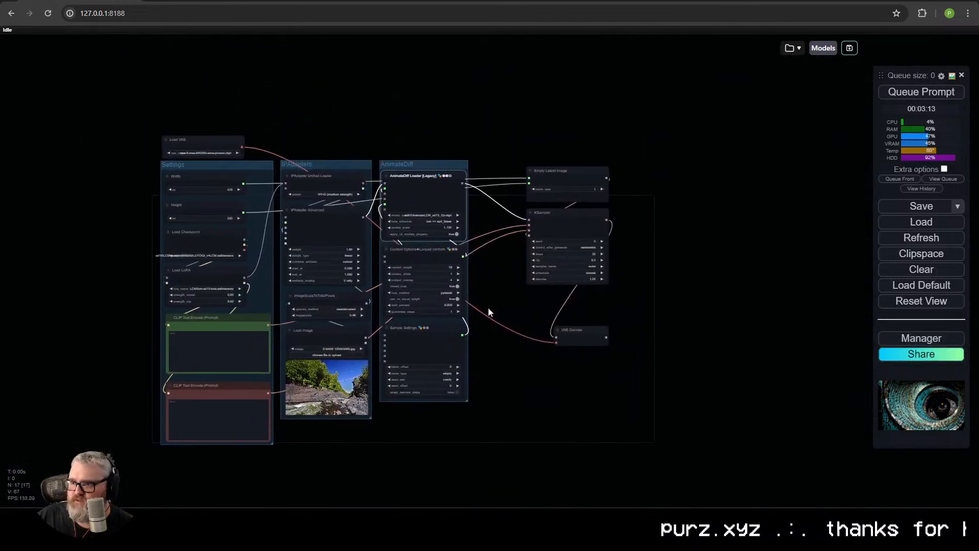
drag(594, 374, 548, 104)
drag(568, 215, 562, 215)
click(447, 205)
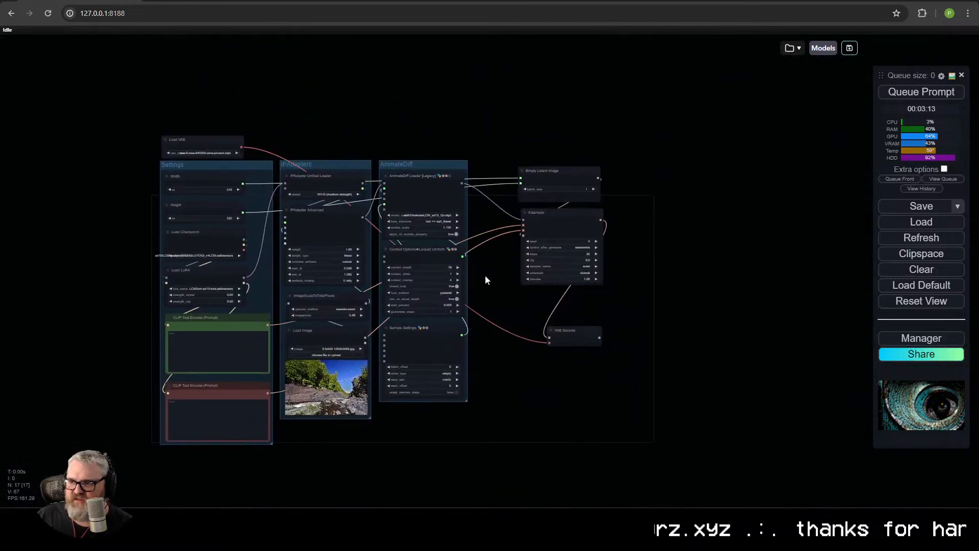
Add a Video Combine (VHS) node beside the KSampler, fed by the VAE Decode node's IMAGE output
scroll(556, 275, up, 5)
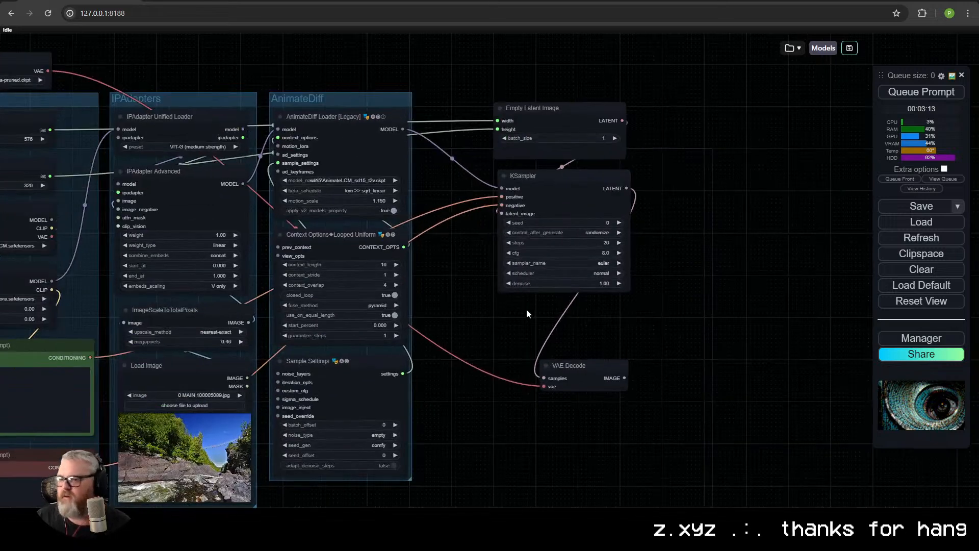
drag(628, 364, 585, 386)
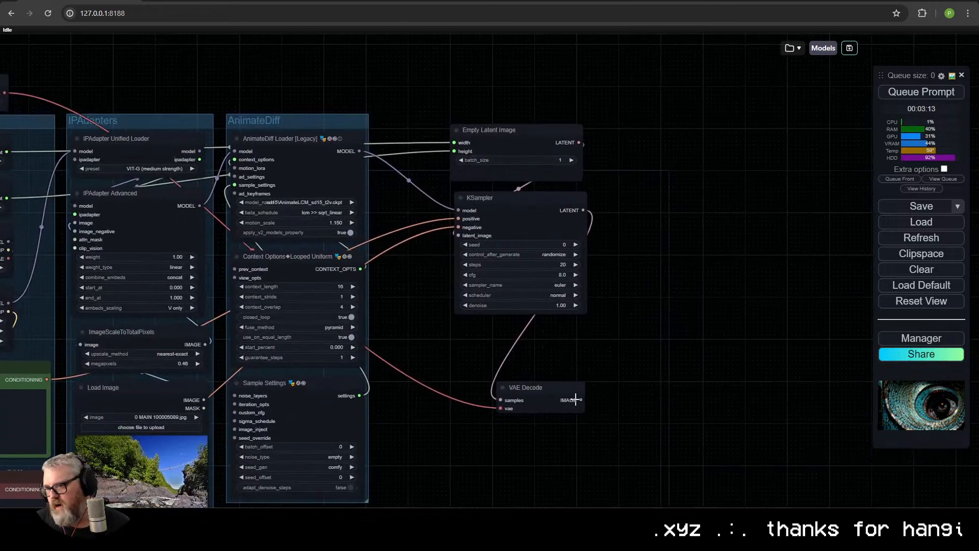
drag(580, 400, 633, 134)
click(644, 158)
text(video com)
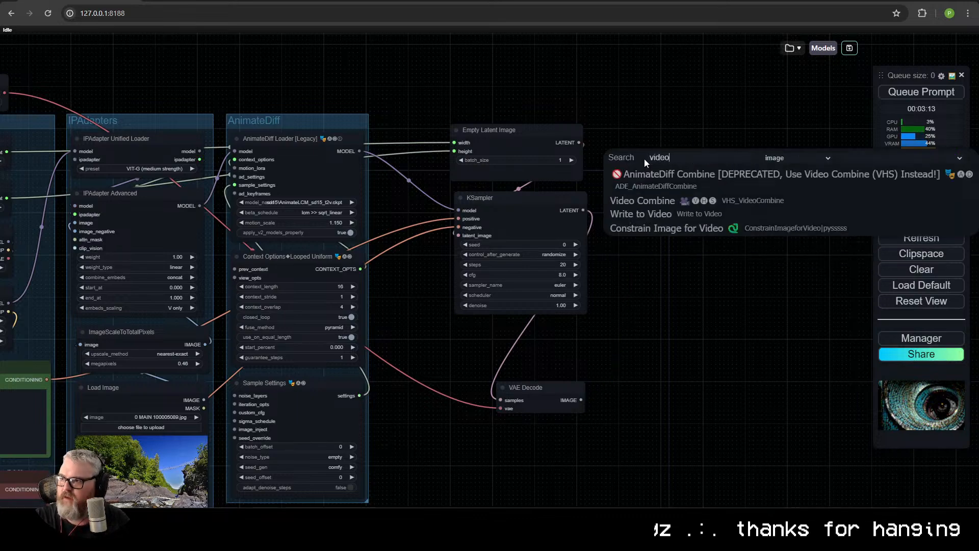
click(635, 200)
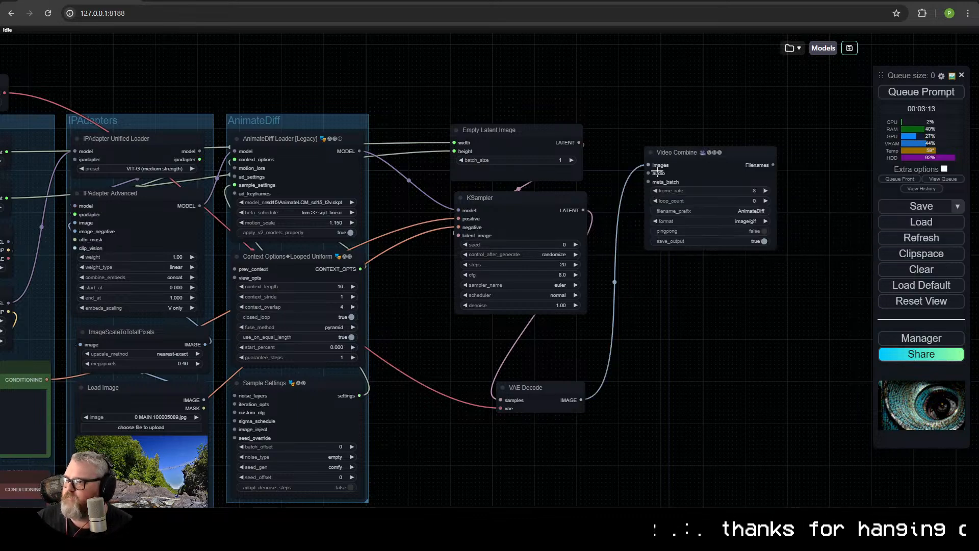
Set the Video Combine node's frame_rate to 24 and its format to video/h264-mp4
click(714, 175)
text(24)
key(Return)
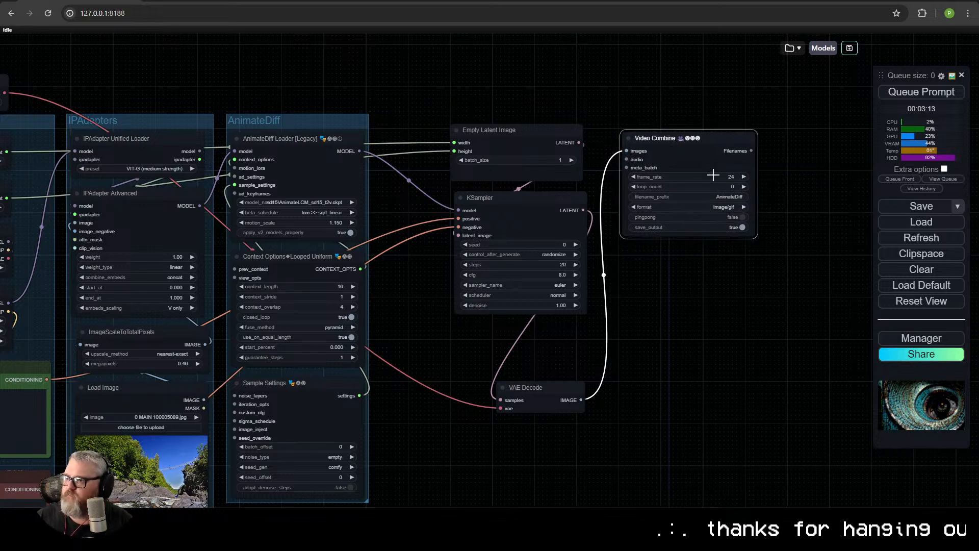
click(715, 207)
click(753, 295)
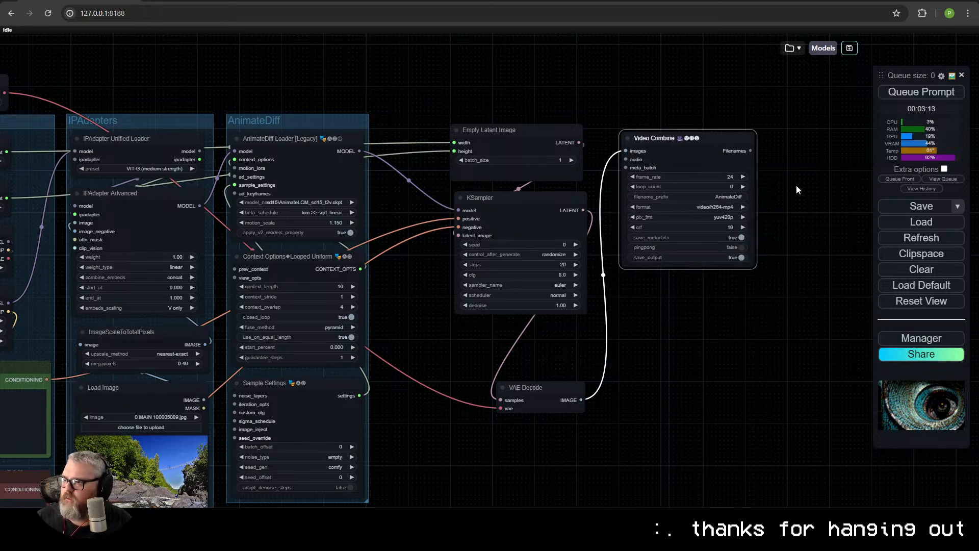
Set the Video Combine node's filename_prefix to adiff_depth_test\24fps-lr
scroll(796, 184, up, 10)
scroll(763, 226, down, 3)
click(670, 285)
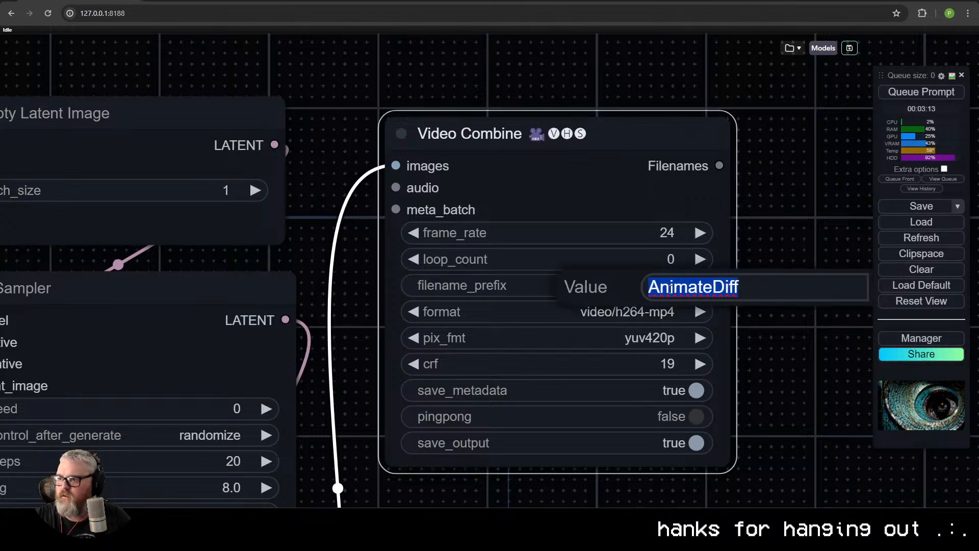
text(adidf)
key(BackSpace)
key(BackSpace)
text(ff_Dep)
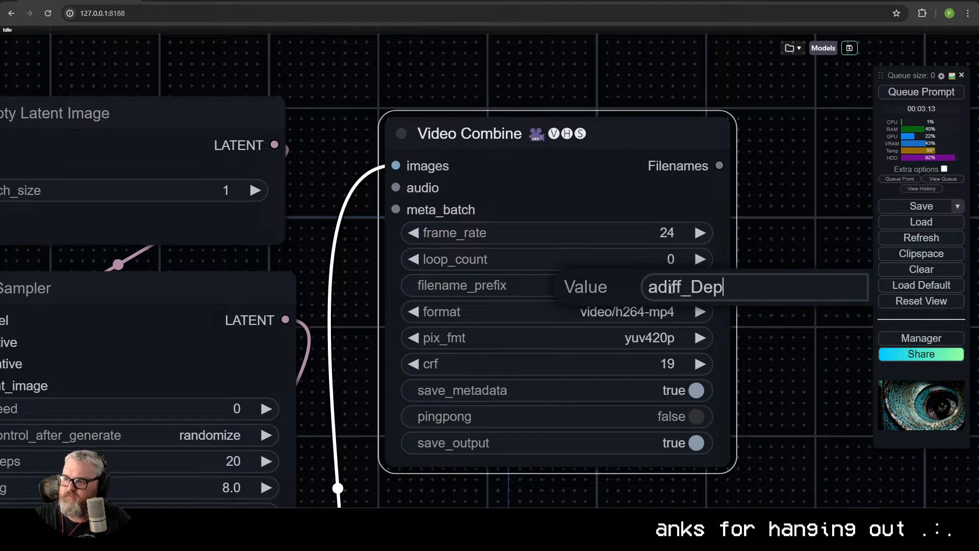
key(BackSpace)
key(BackSpace)
key(BackSpace)
text(depth_test)
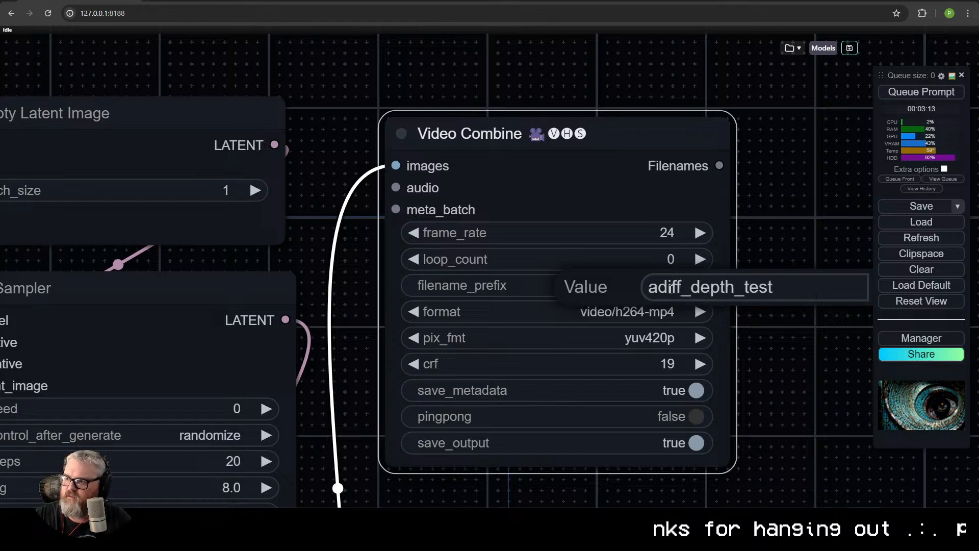
text(\24op)
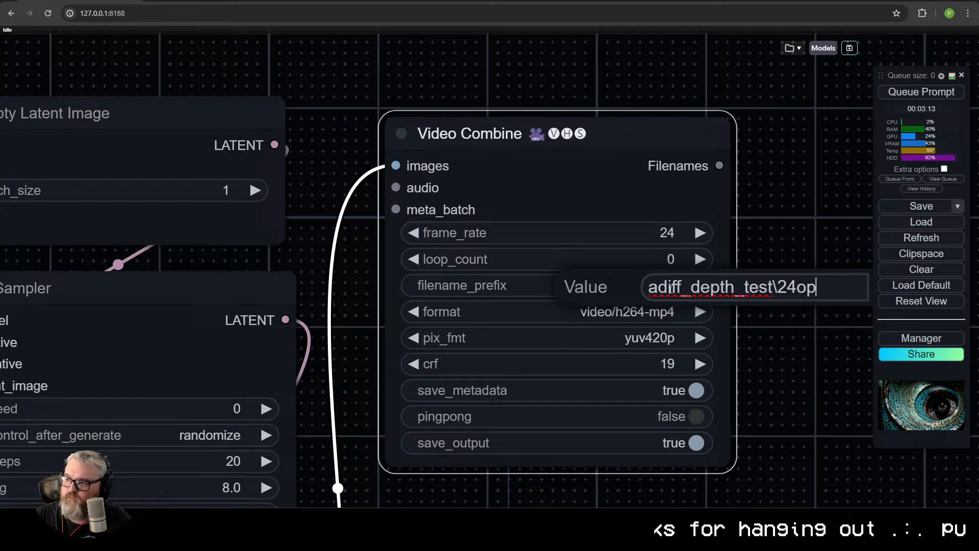
key(BackSpace)
key(BackSpace)
text(fps-lr)
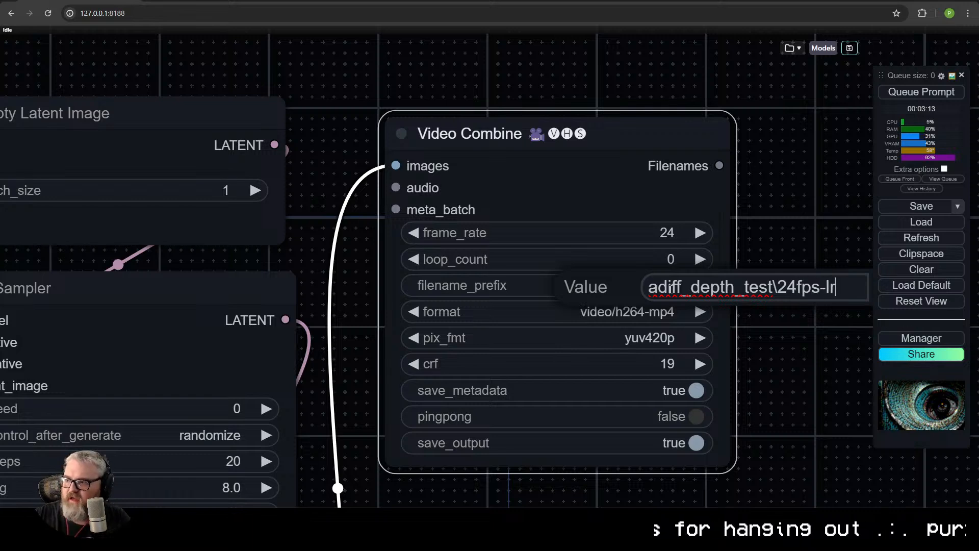
key(Return)
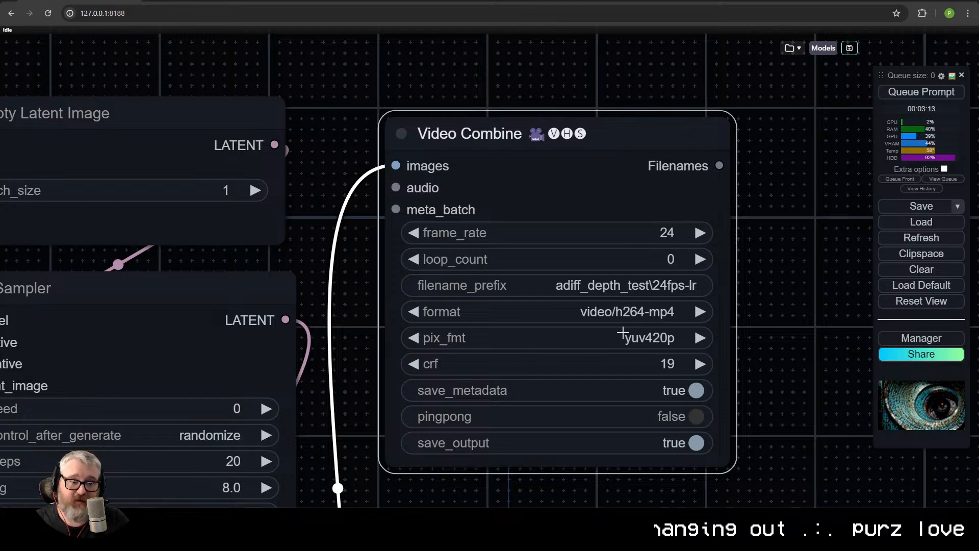
Set the Video Combine node's crf to 13
click(601, 363)
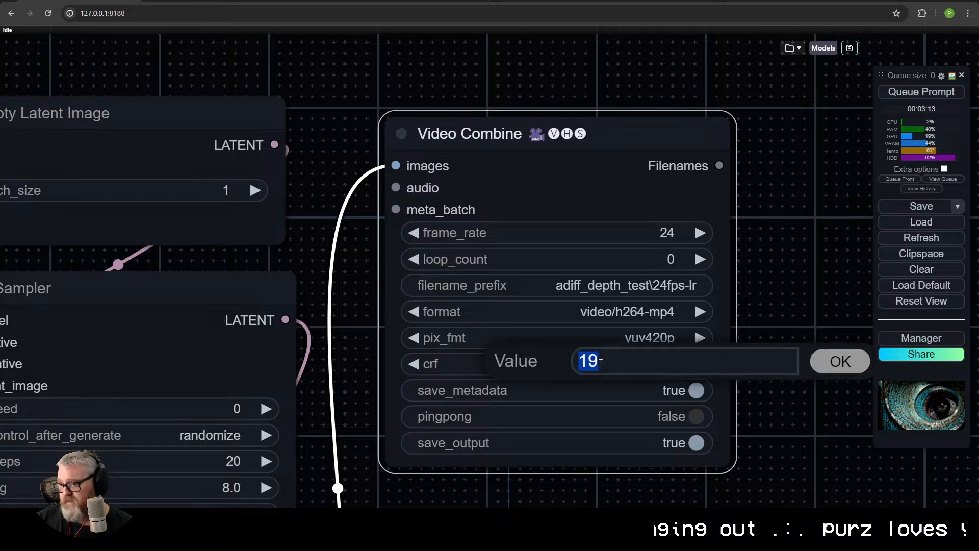
text(13)
key(Return)
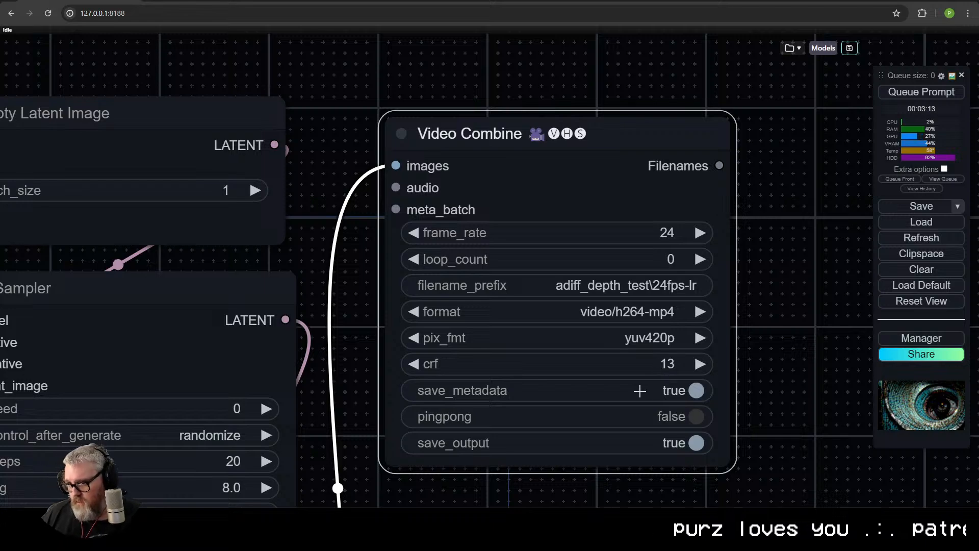
Move the Empty Latent Image, KSampler, VAE Decode and Video Combine nodes together farther from the AnimateDiff group to free up space
scroll(624, 428, down, 10)
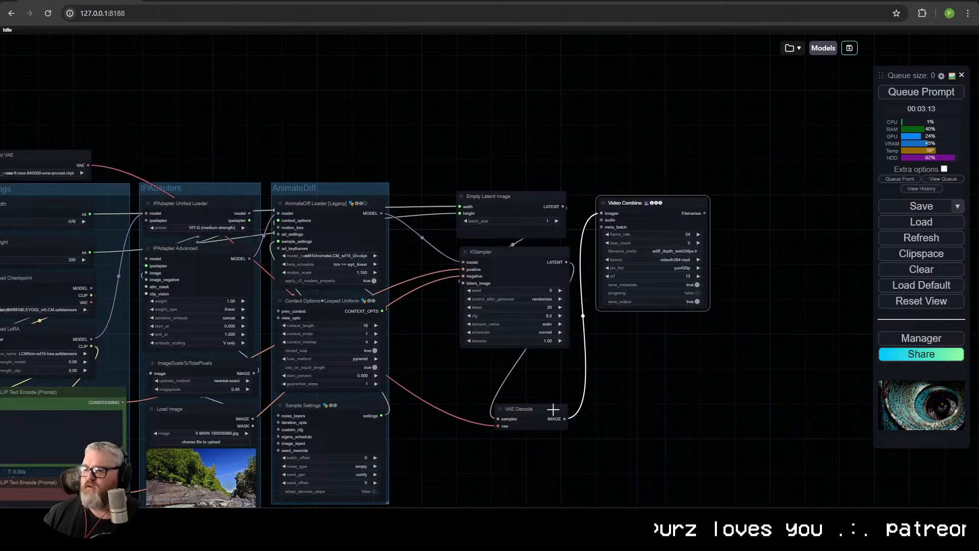
drag(546, 408, 541, 407)
click(568, 460)
drag(535, 473, 700, 96)
drag(522, 263, 667, 259)
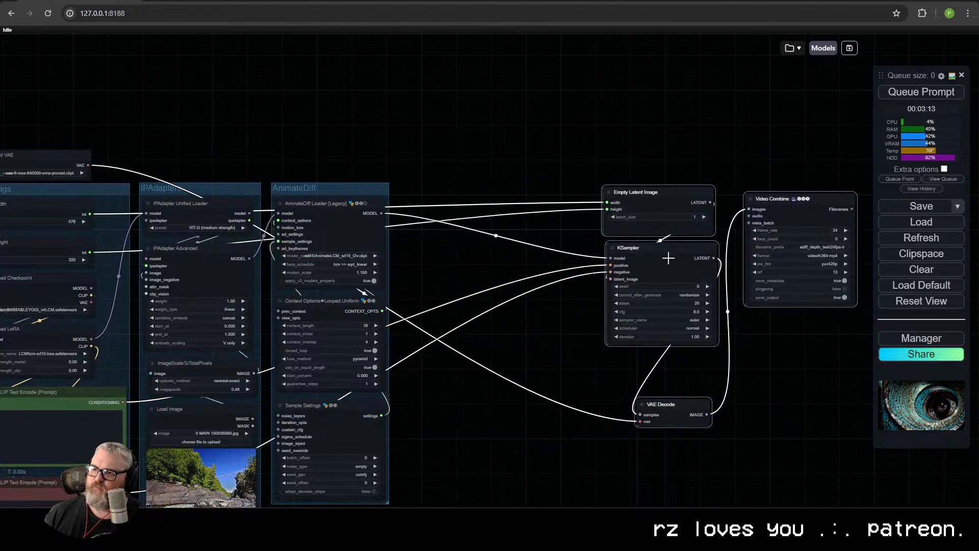
Add an Apply ControlNet (Advanced) node in the gap between the AnimateDiff group and the KSampler
scroll(463, 397, down, 1)
drag(462, 402, 516, 281)
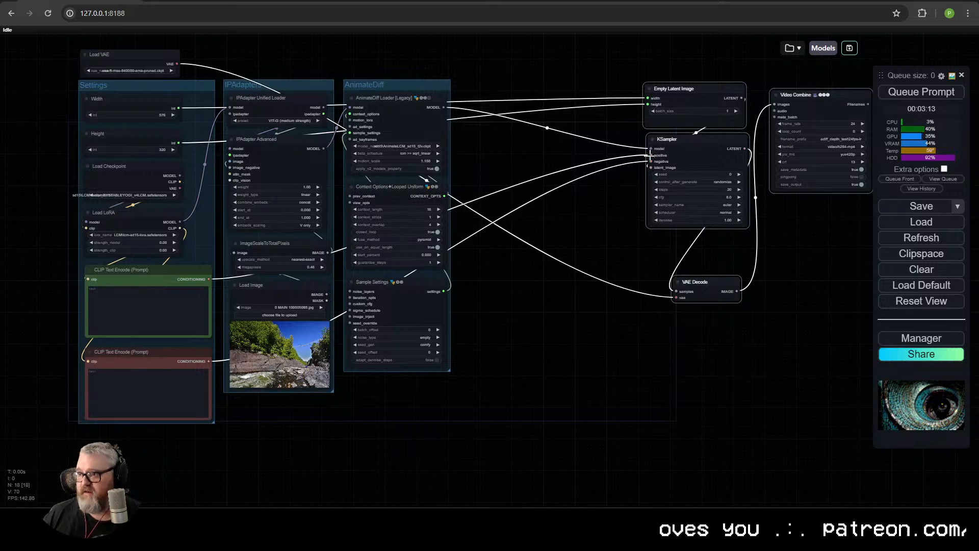
double_click(515, 178)
text(apply con)
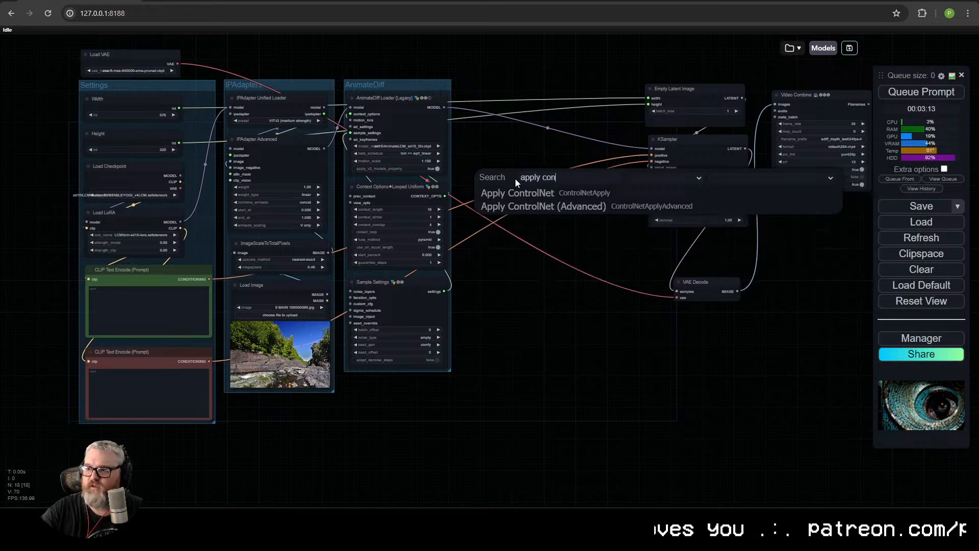
click(523, 210)
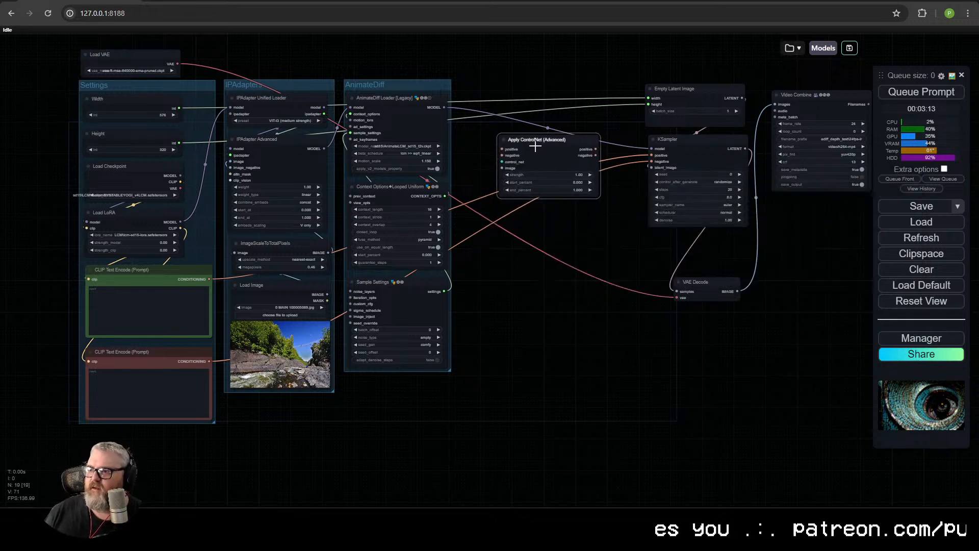
drag(535, 146, 543, 149)
Route the positive and negative conditioning through the Apply ControlNet (Advanced) node into the KSampler's positive and negative inputs
drag(651, 156, 511, 151)
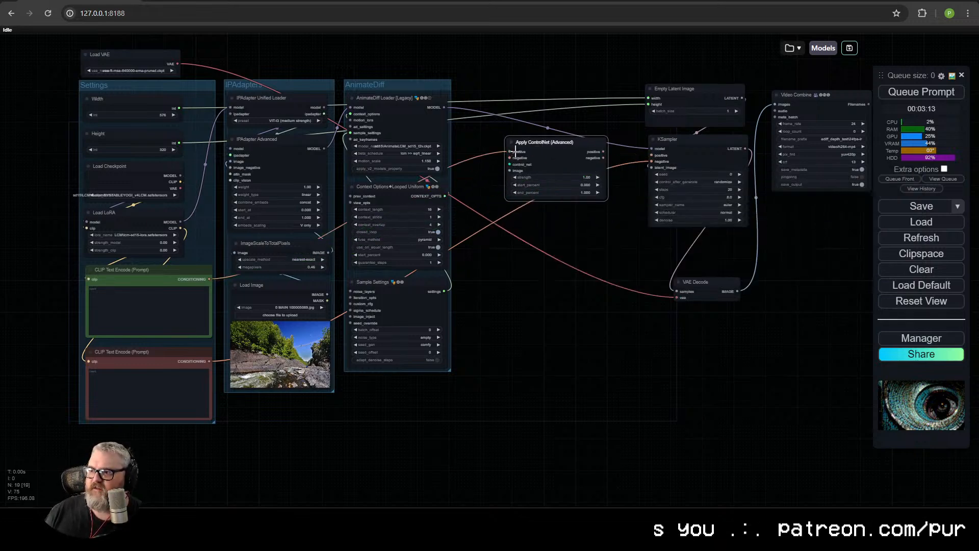
drag(651, 161, 510, 158)
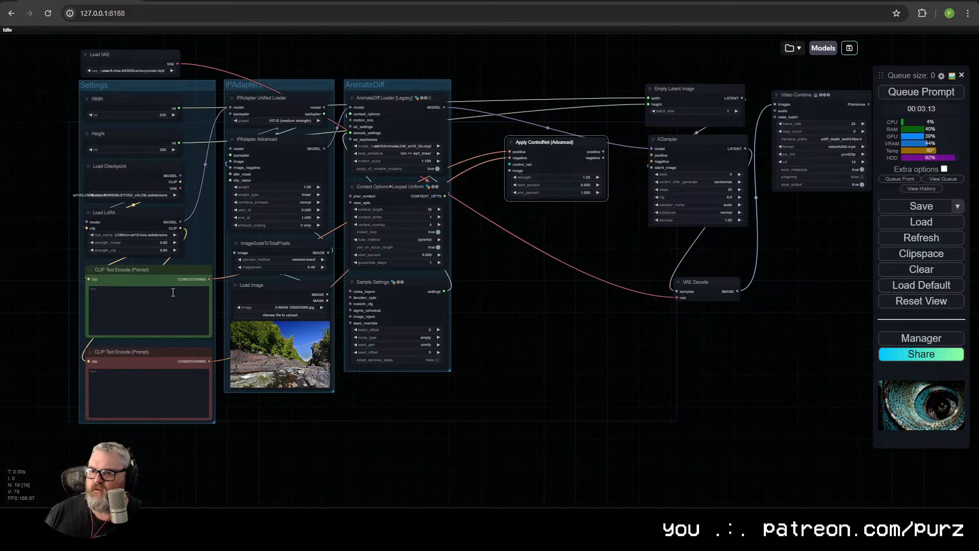
drag(601, 152, 652, 161)
scroll(586, 206, up, 5)
drag(543, 141, 539, 145)
drag(559, 164, 563, 227)
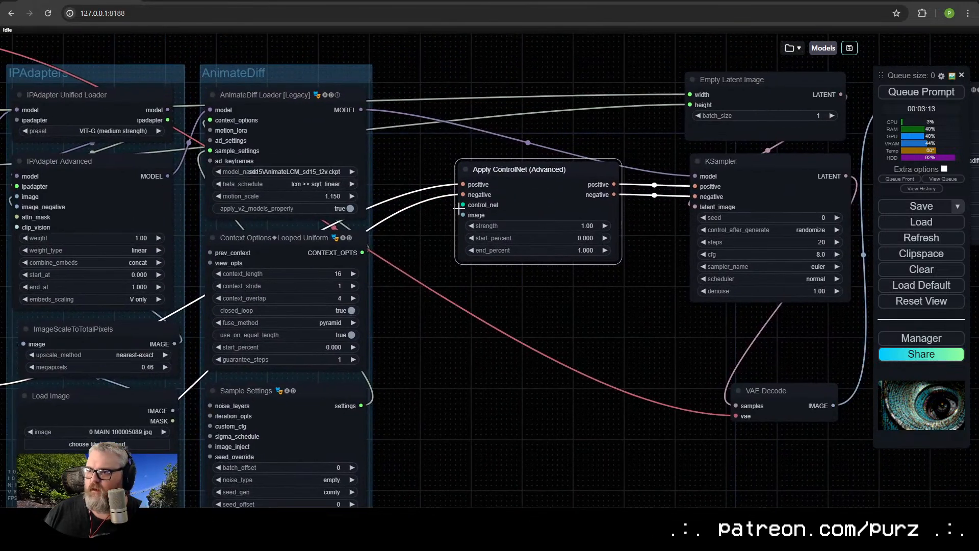
Add a Load Advanced ControlNet Model node above Apply ControlNet, feeding its control_net input, with model sd15\control_v11f1p_sd15_depth.pth
drag(461, 205, 511, 48)
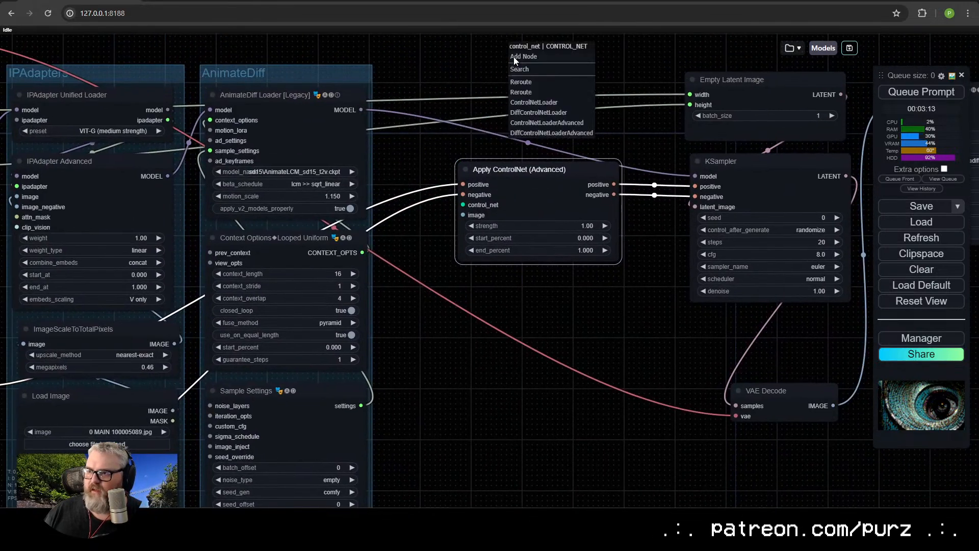
click(547, 123)
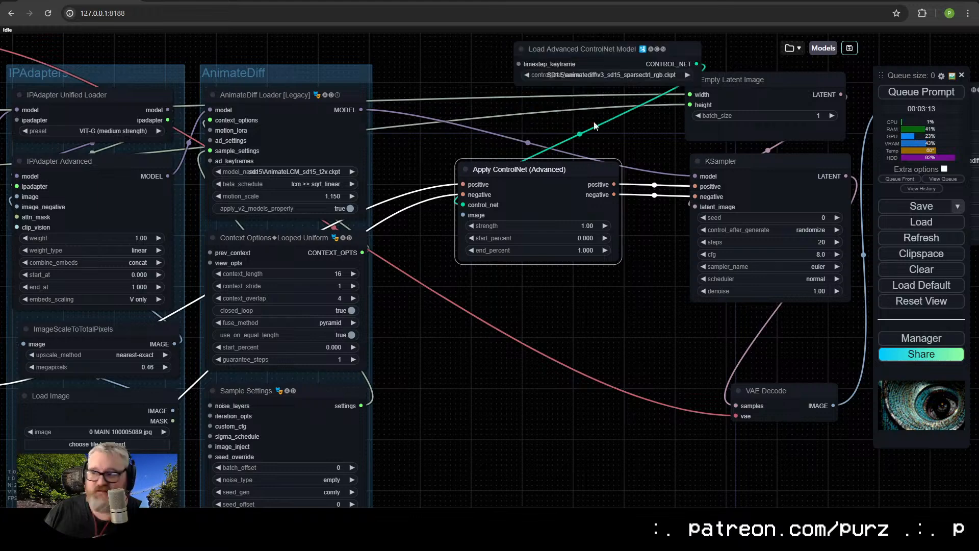
drag(561, 58, 507, 115)
click(535, 142)
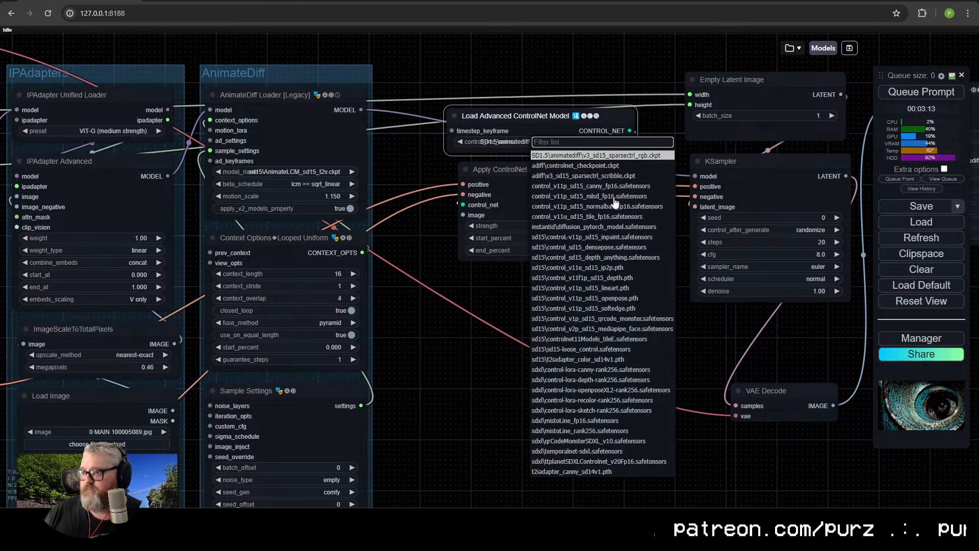
click(621, 279)
drag(486, 153, 491, 148)
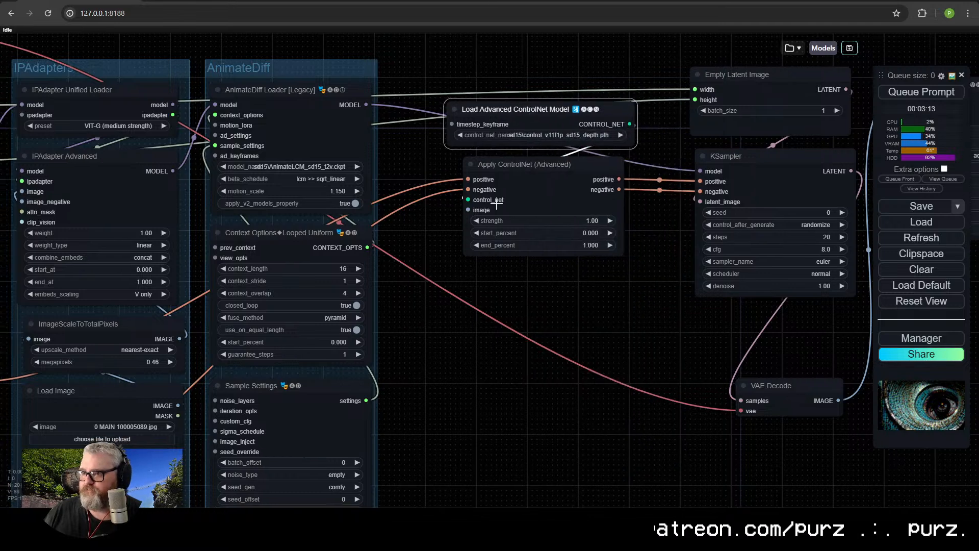
drag(454, 344, 461, 286)
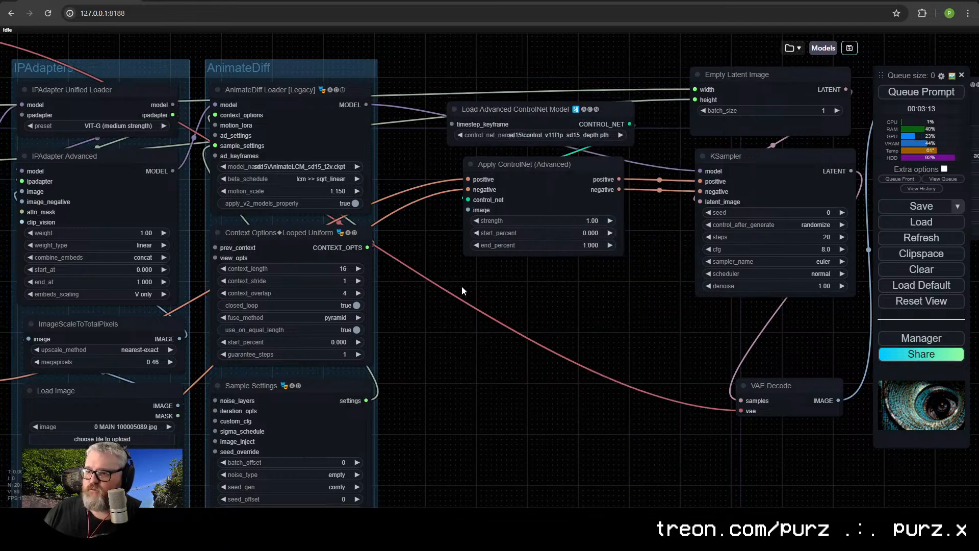
Add an Upscale Image (ImageScale) node directly below the Apply ControlNet (Advanced) node
double_click(489, 338)
text(imagesca)
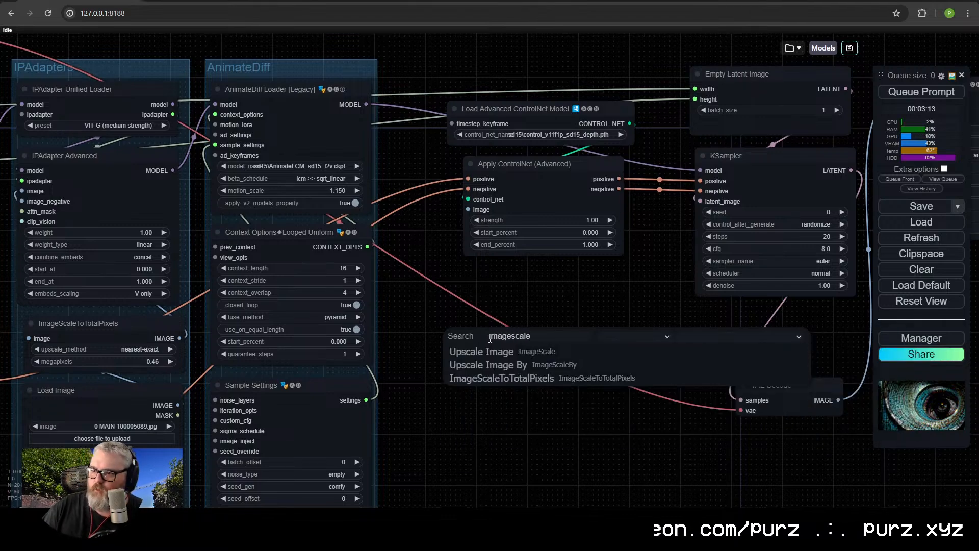
text(le)
key(Return)
drag(575, 340, 557, 291)
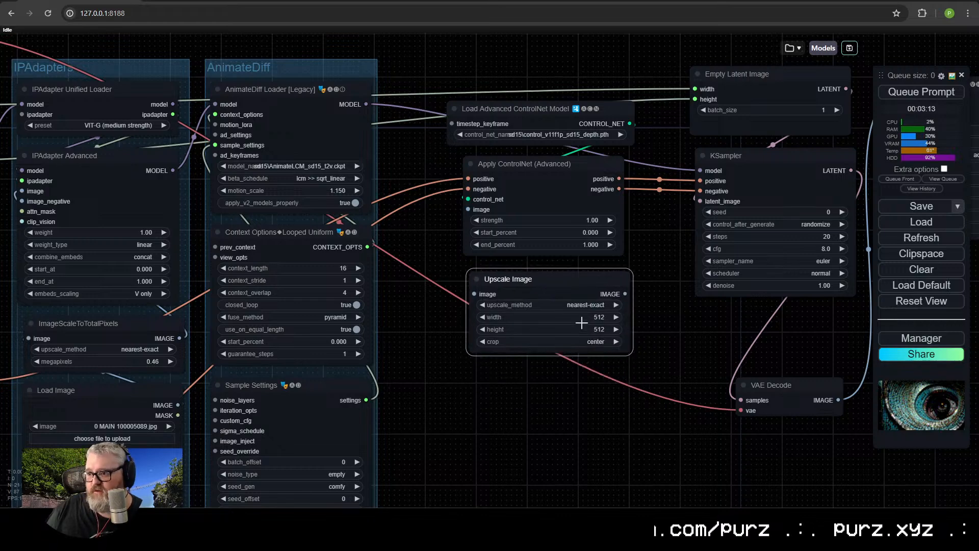
Convert the Upscale Image node's width and height widgets to inputs
right_click(561, 290)
click(599, 475)
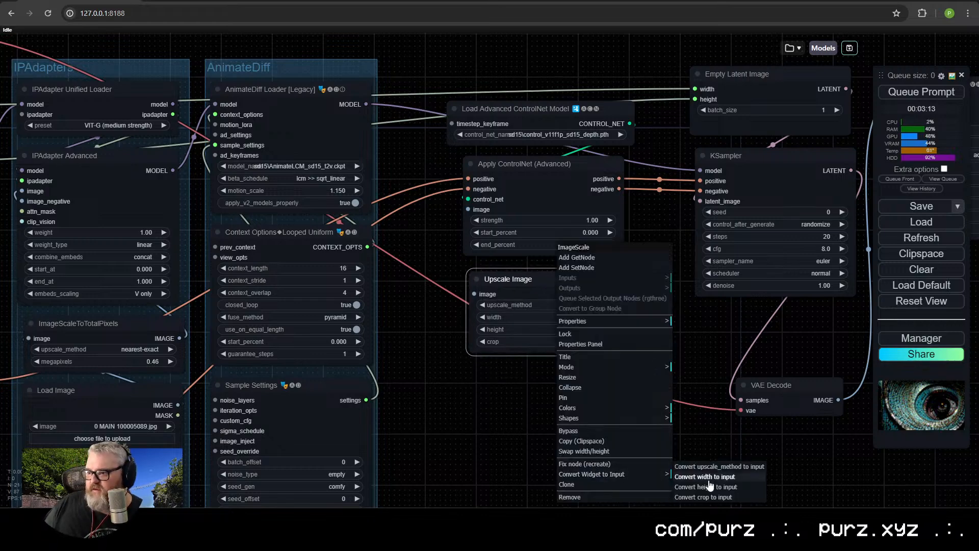
click(709, 479)
right_click(580, 291)
click(642, 465)
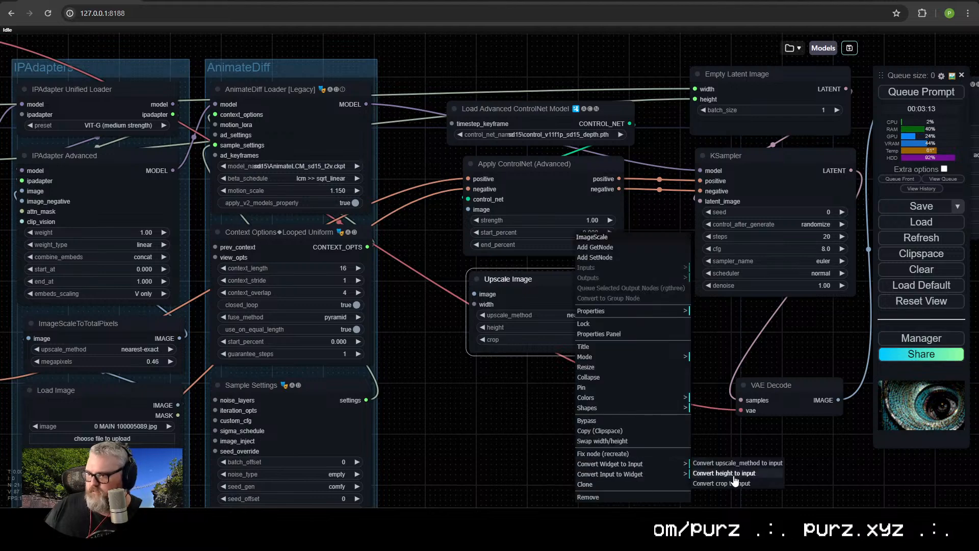
click(734, 475)
Connect the Settings group's Width and Height int outputs to the Upscale Image node's width and height inputs
scroll(443, 288, down, 2)
drag(434, 300, 579, 265)
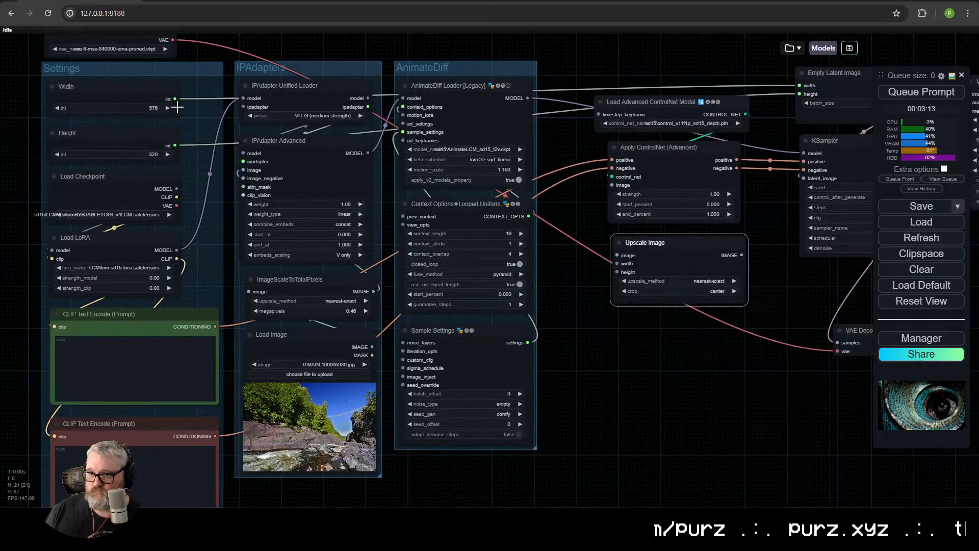
drag(175, 99, 617, 263)
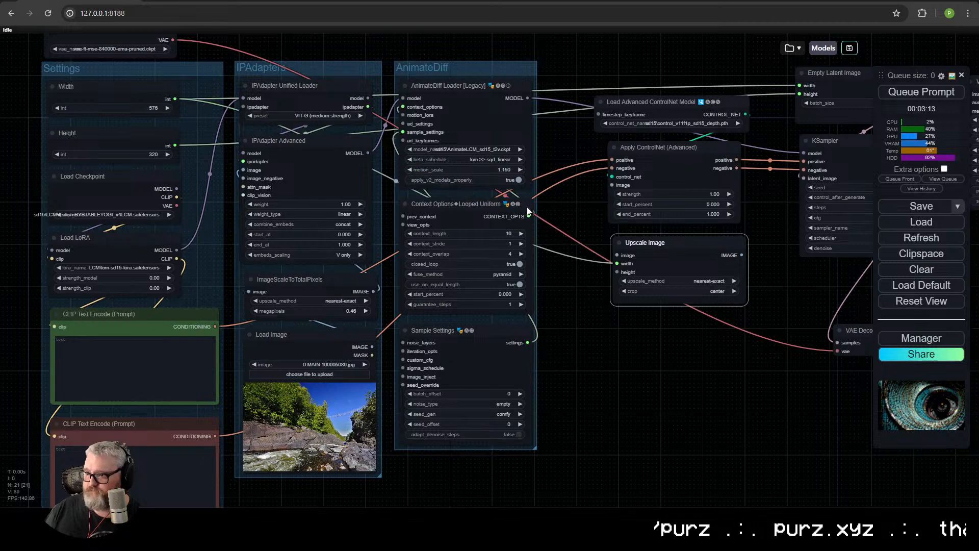
drag(174, 145, 617, 271)
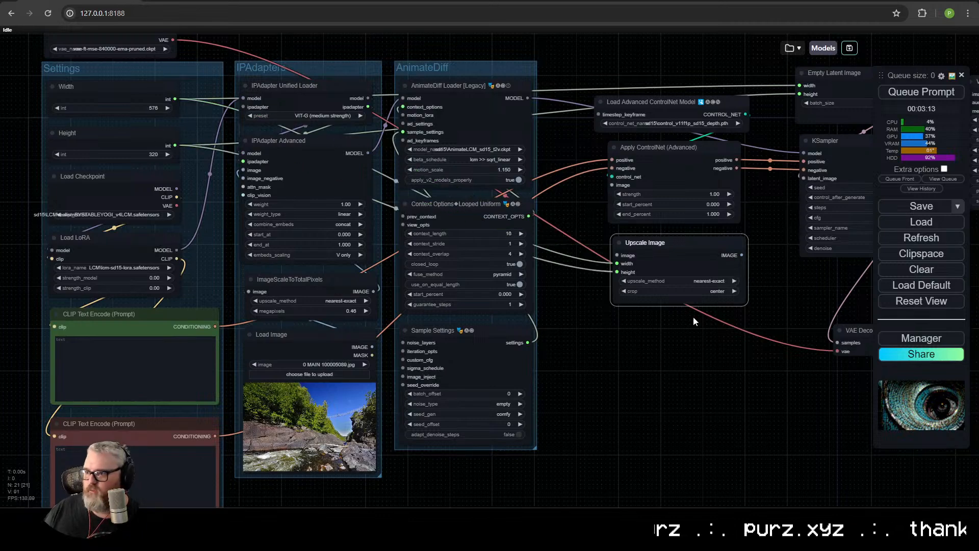
Add a Load Video (Upload) node from VHS below the Upscale Image node
drag(693, 316, 554, 348)
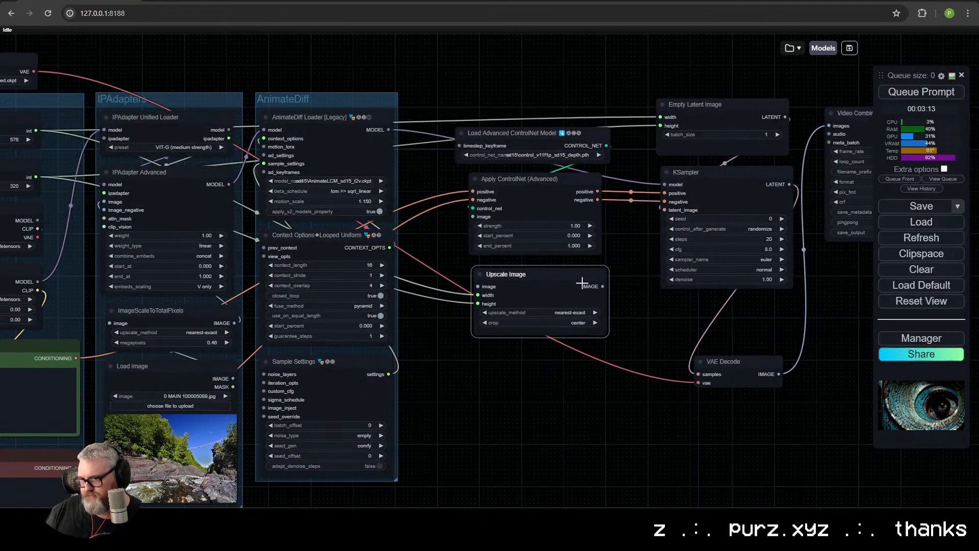
double_click(513, 377)
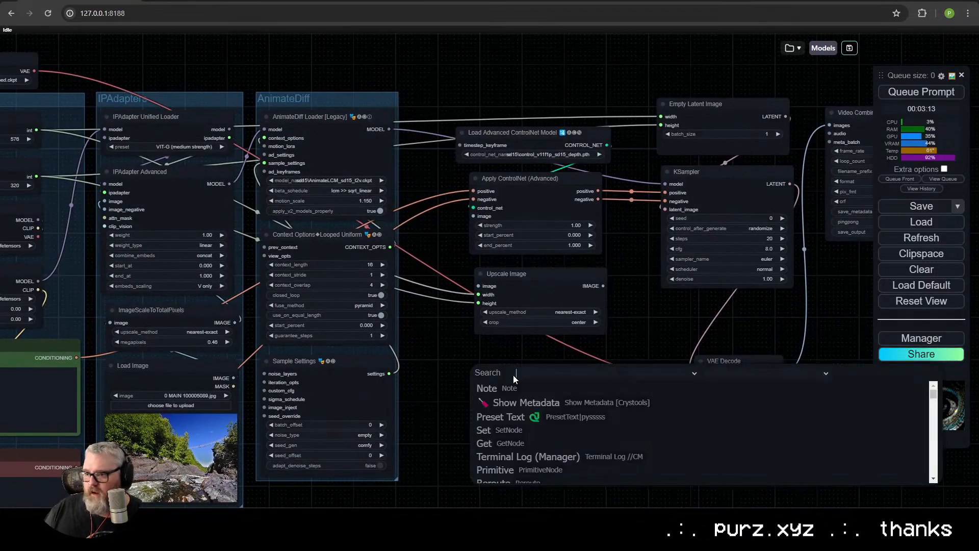
text(video lo)
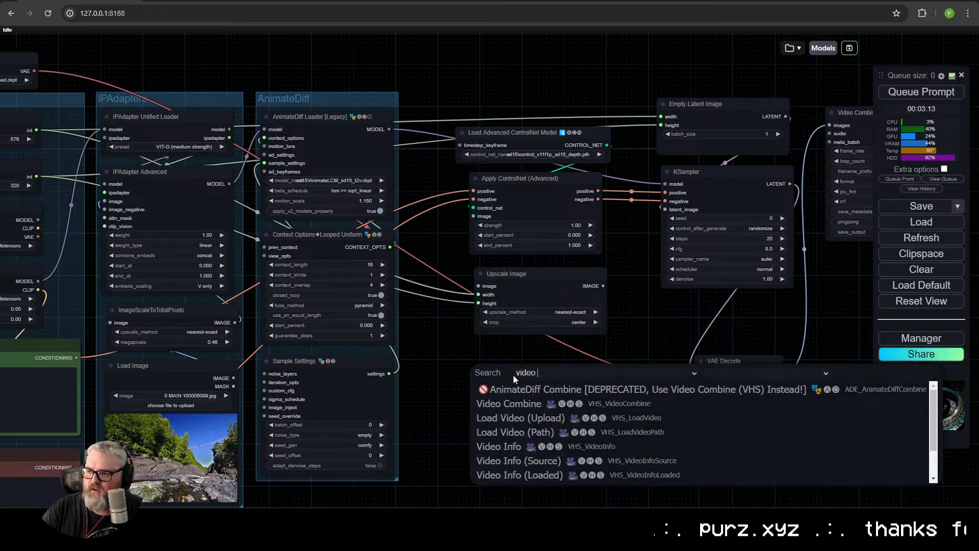
key(BackSpace)
key(BackSpace)
key(BackSpace)
key(BackSpace)
key(BackSpace)
key(BackSpace)
key(BackSpace)
key(BackSpace)
text(load vi)
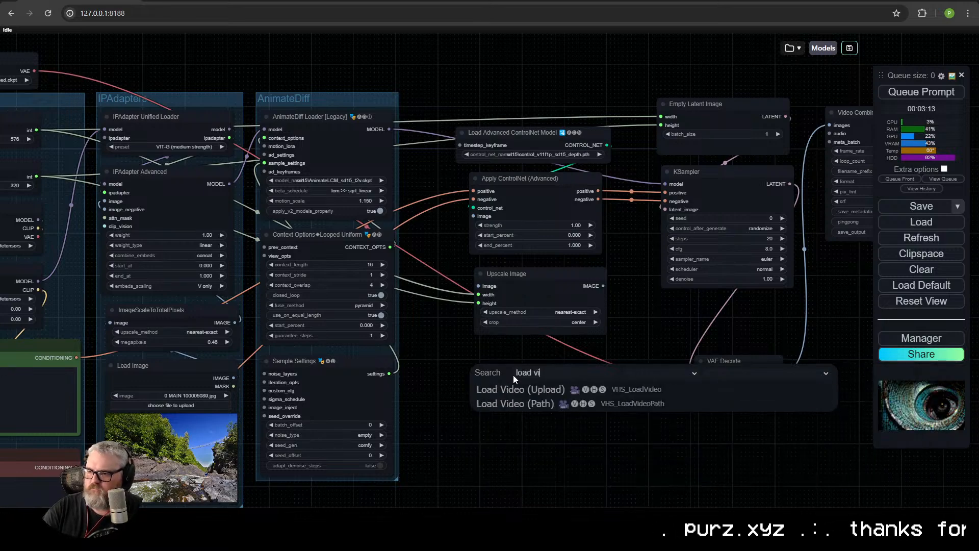
click(512, 390)
drag(512, 389, 386, 302)
Load the depth video depth_tunnel0001-0240.mp4 from the tube_tunnel folder into the Load Video (Upload) node
click(391, 391)
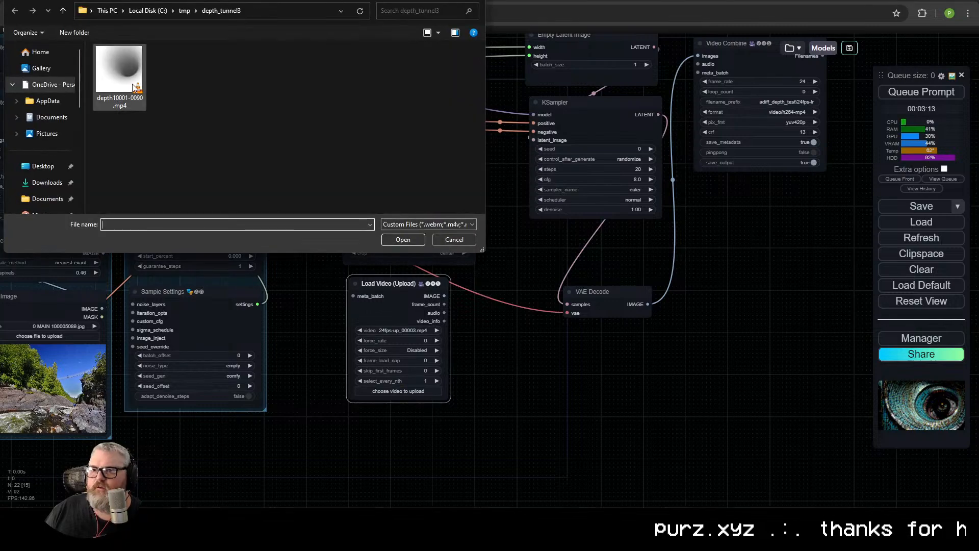
click(128, 77)
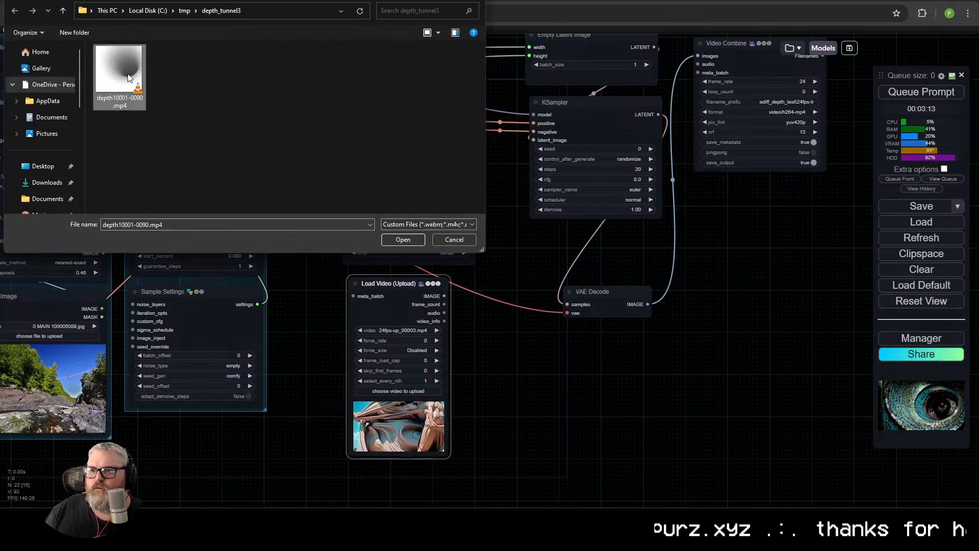
click(184, 10)
scroll(173, 100, down, 2)
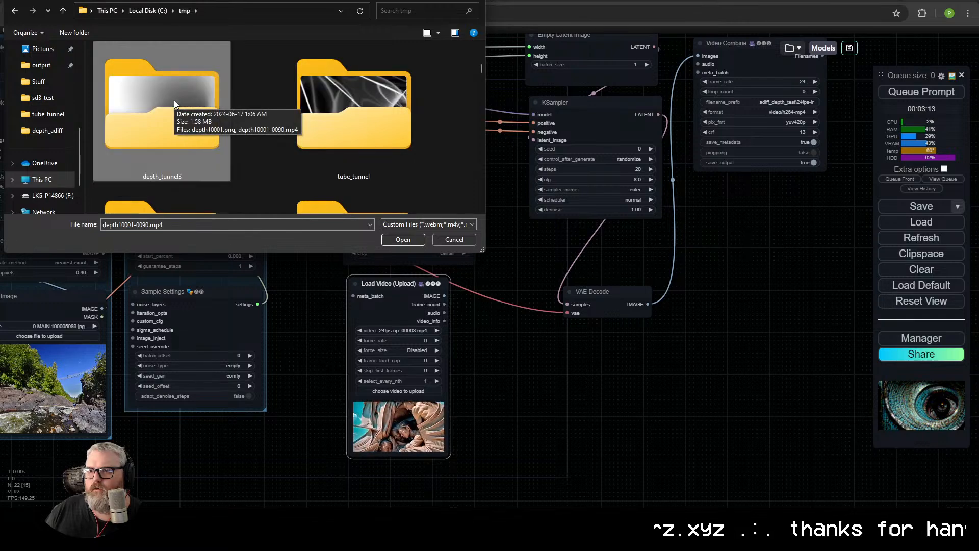
double_click(379, 133)
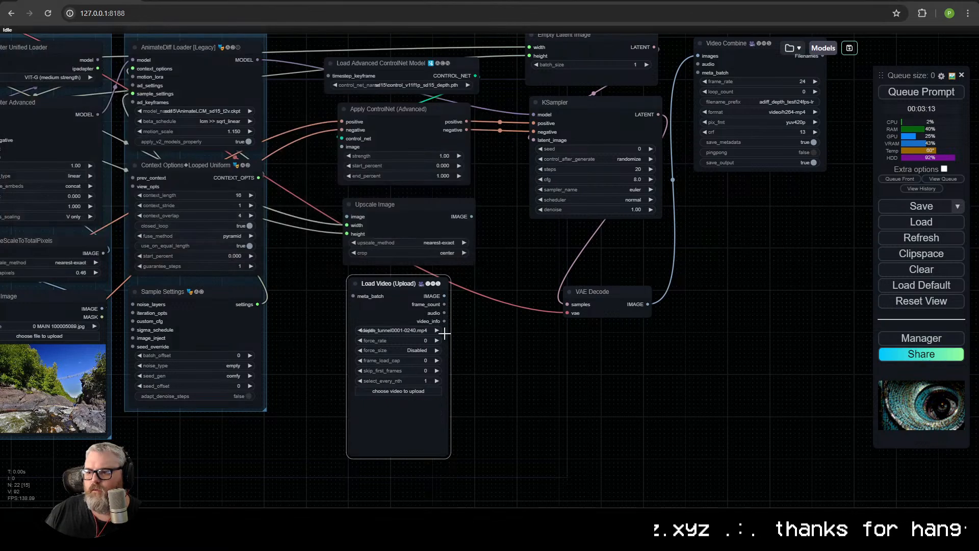
double_click(119, 68)
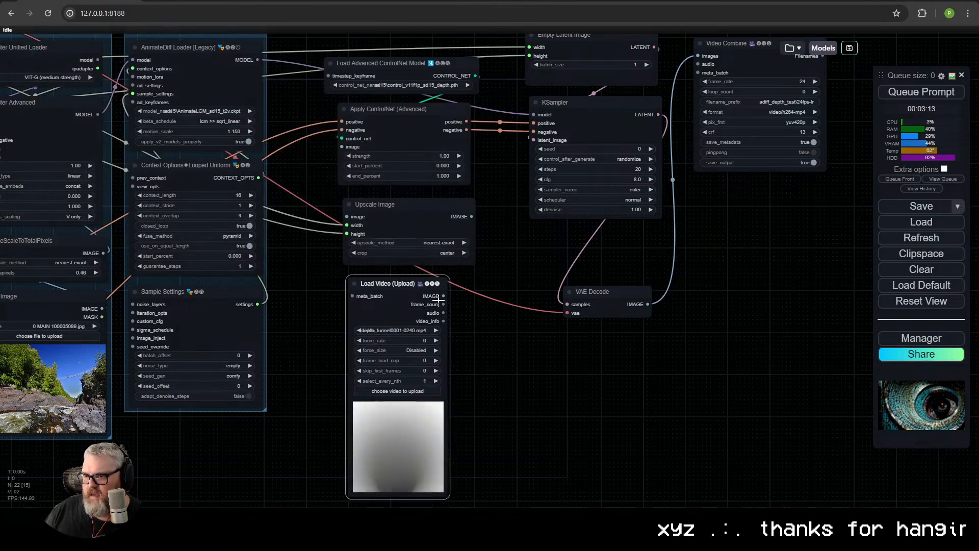
Connect the Load Video IMAGE output to the Upscale Image node's image input, and its IMAGE output to Apply ControlNet's image input
drag(444, 295, 347, 217)
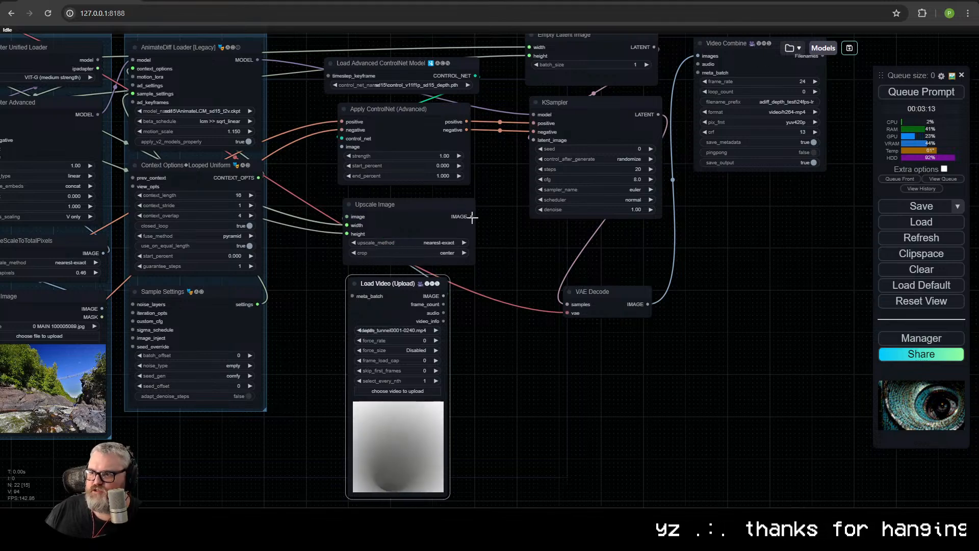
drag(473, 216, 350, 150)
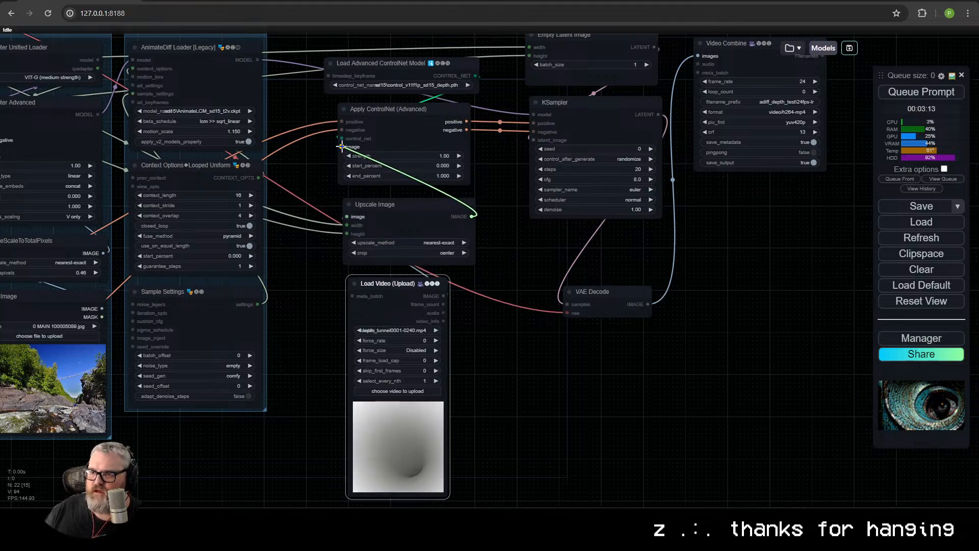
scroll(521, 325, up, 3)
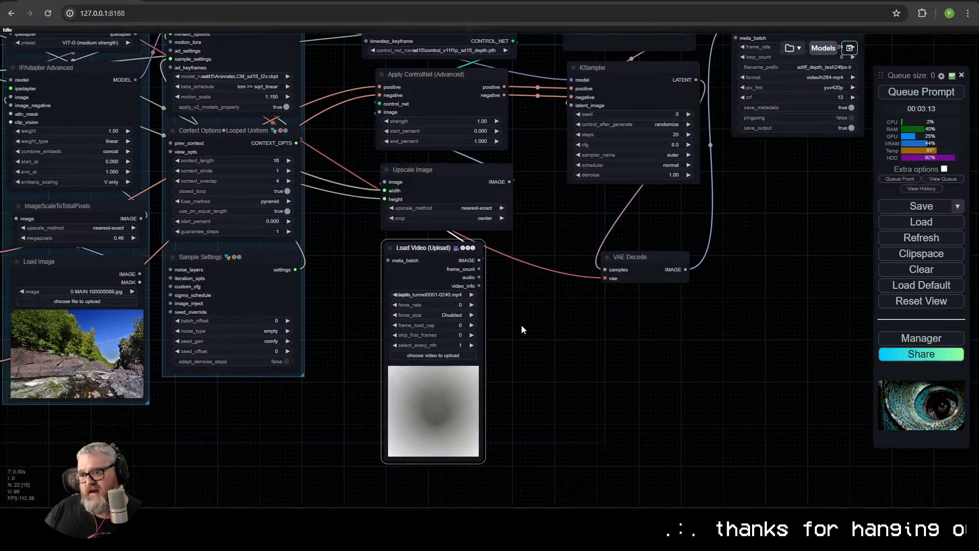
Convert the Empty Latent Image node's batch_size widget to an input
scroll(432, 230, down, 5)
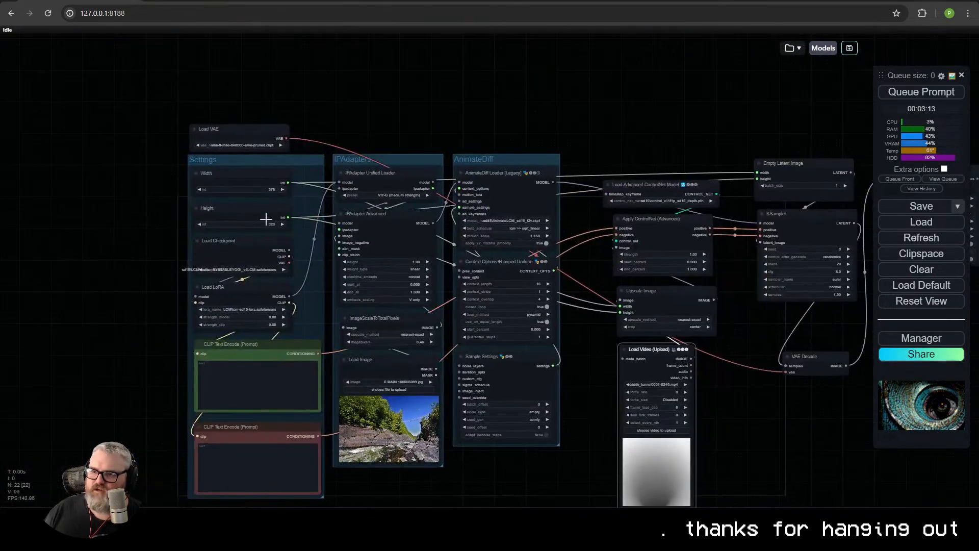
drag(587, 294, 299, 206)
scroll(486, 272, up, 5)
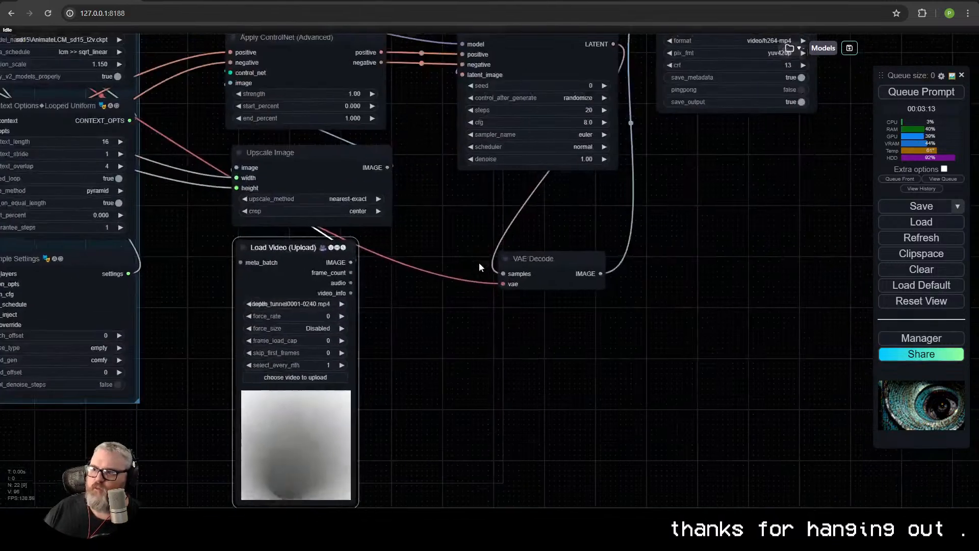
drag(479, 262, 431, 444)
click(466, 134)
right_click(465, 131)
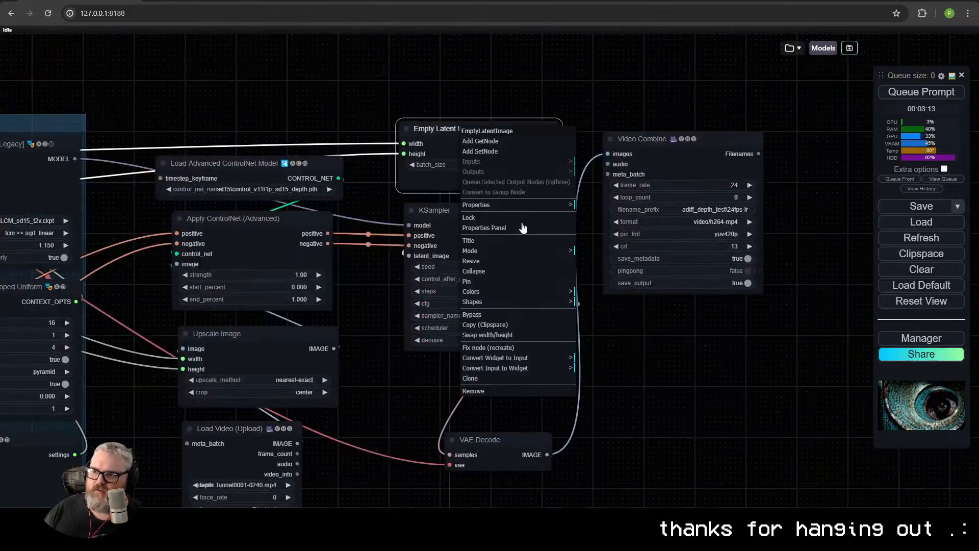
click(533, 359)
click(592, 362)
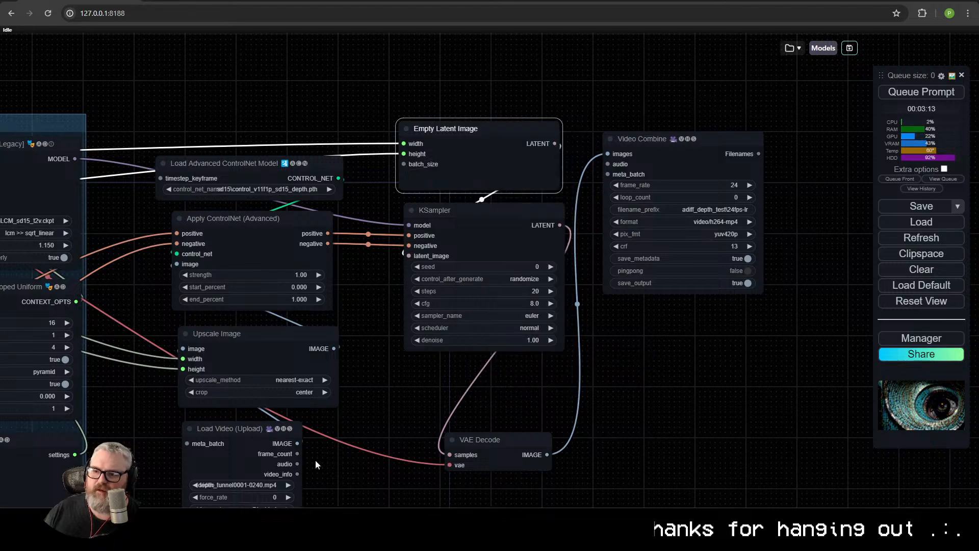
Connect the Load Video node's frame_count output to the Empty Latent Image node's batch_size input
drag(299, 453, 345, 426)
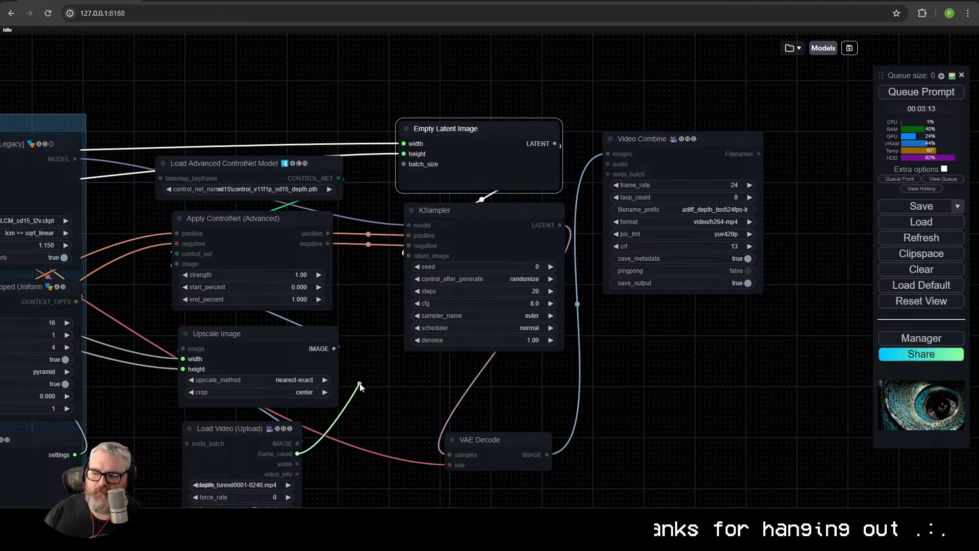
drag(360, 386, 404, 163)
drag(391, 366, 413, 182)
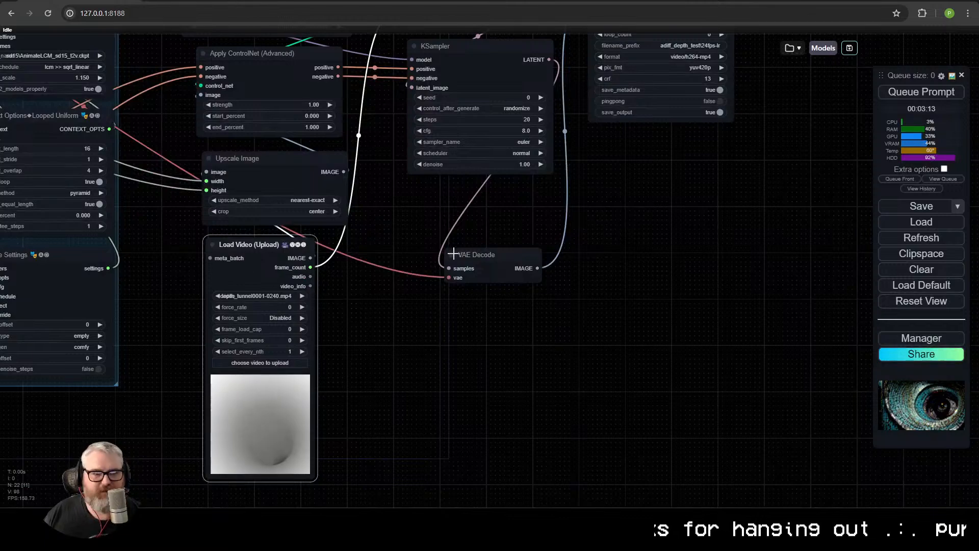
scroll(460, 275, down, 1)
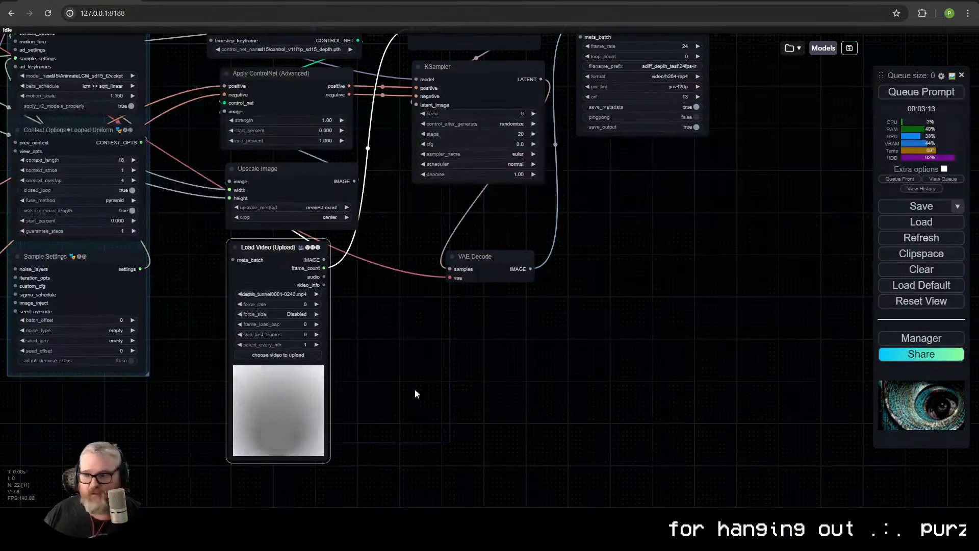
Move the column of ControlNet, Upscale Image and Load Video nodes close beside the AnimateDiff group
drag(378, 340, 575, 399)
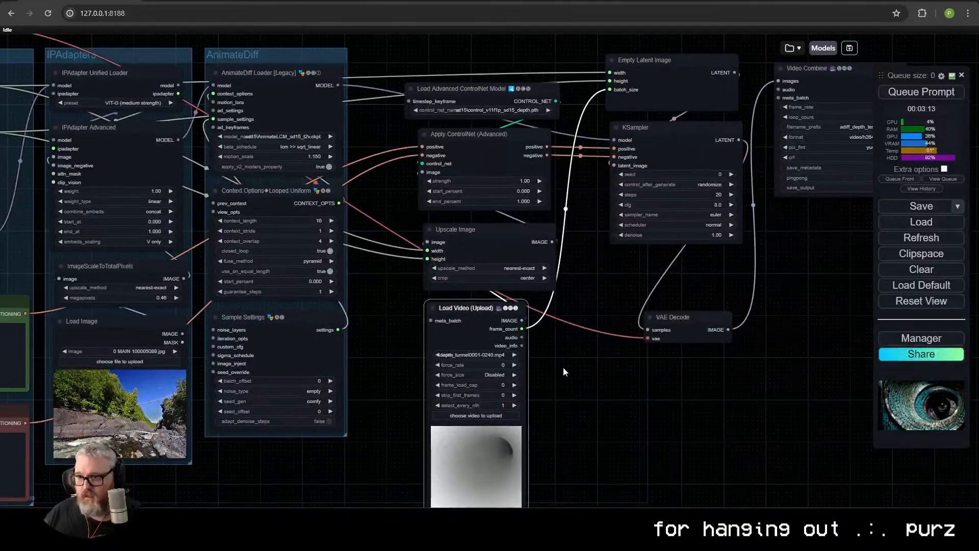
drag(549, 350, 523, 312)
drag(540, 406, 452, 12)
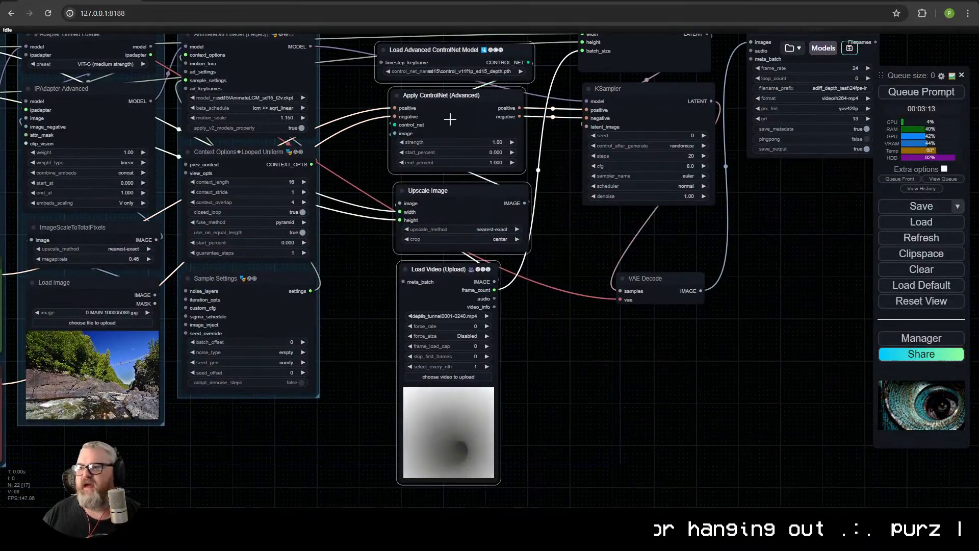
drag(450, 118, 421, 212)
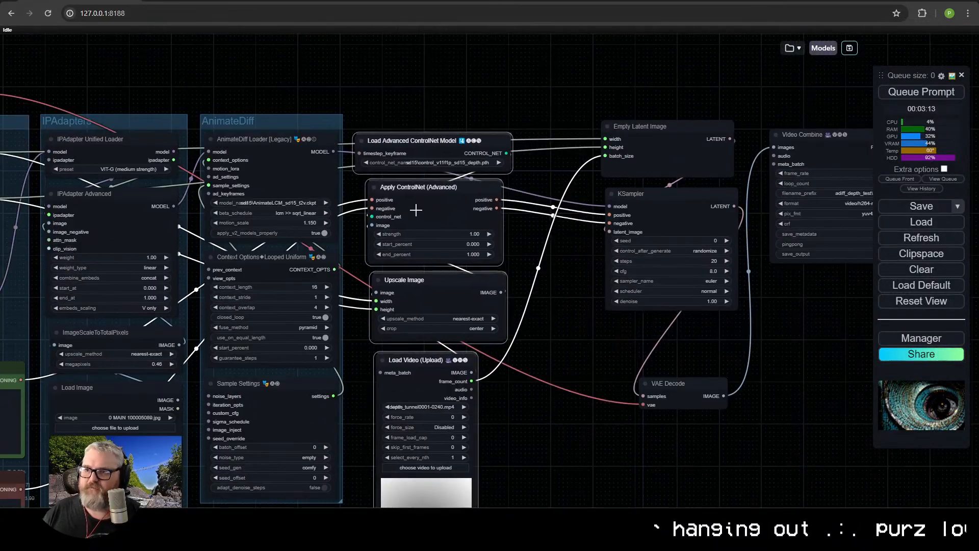
Move the Empty Latent Image, KSampler, VAE Decode and Video Combine nodes closer to the ControlNet column
drag(584, 65, 700, 486)
drag(683, 389, 616, 405)
drag(732, 102, 432, 85)
drag(540, 122, 462, 139)
drag(423, 44, 548, 71)
Add a group around the selected Empty Latent Image, KSampler and VAE Decode nodes
drag(509, 475, 698, 353)
drag(547, 380, 602, 42)
right_click(630, 342)
click(667, 403)
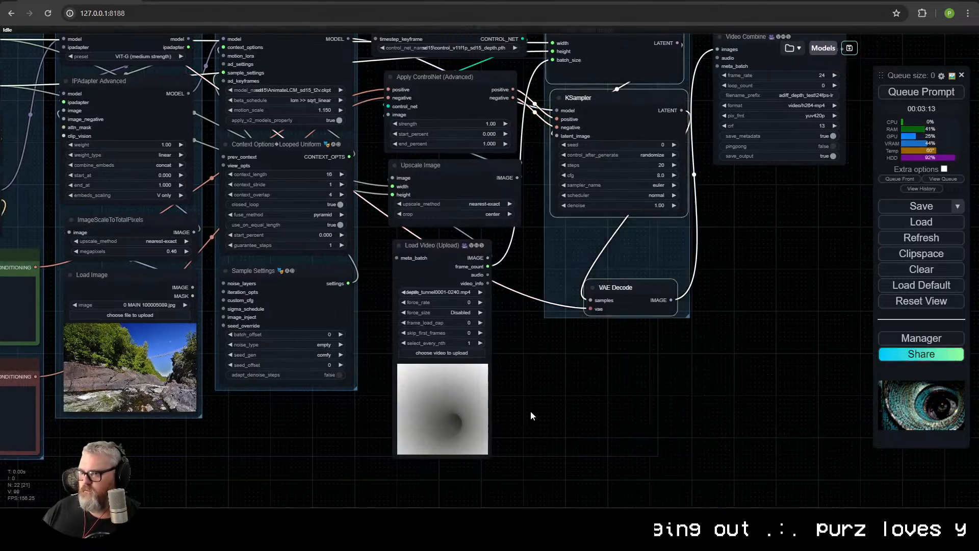
Add a group around the ControlNet loader, Apply ControlNet, Upscale Image and Load Video nodes
drag(531, 413, 535, 410)
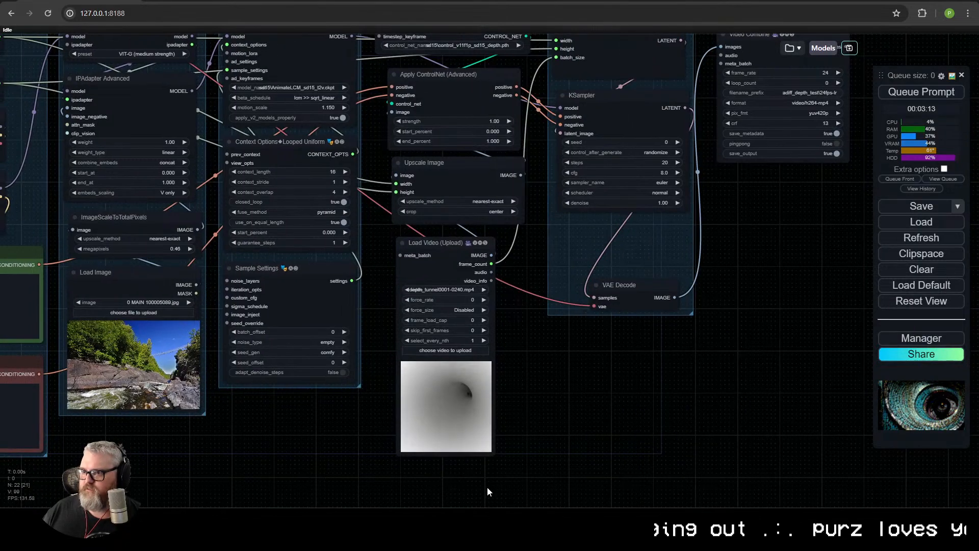
right_click(557, 385)
click(612, 408)
Move the Video Combine node beside the KSampler group and shift both up in line with the other groups
drag(726, 359, 532, 452)
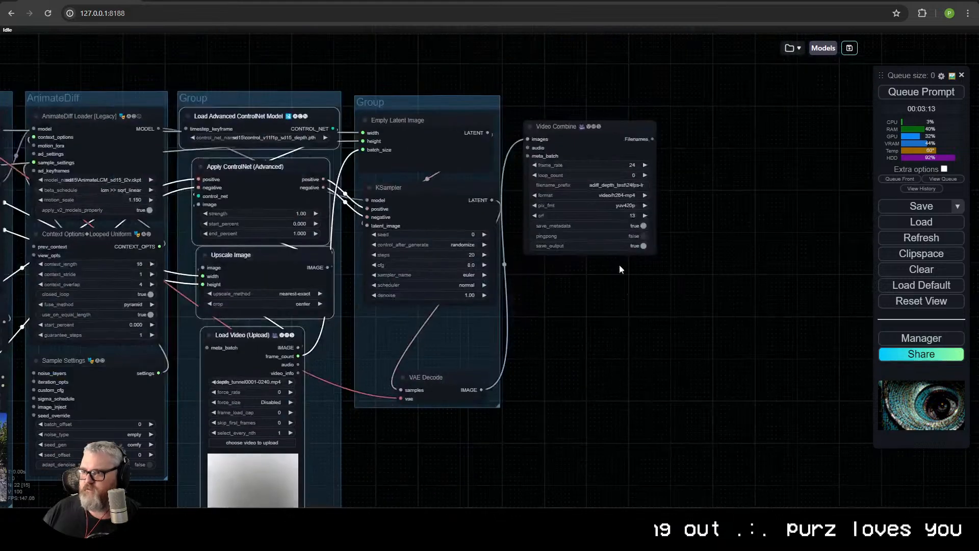
drag(580, 82, 579, 82)
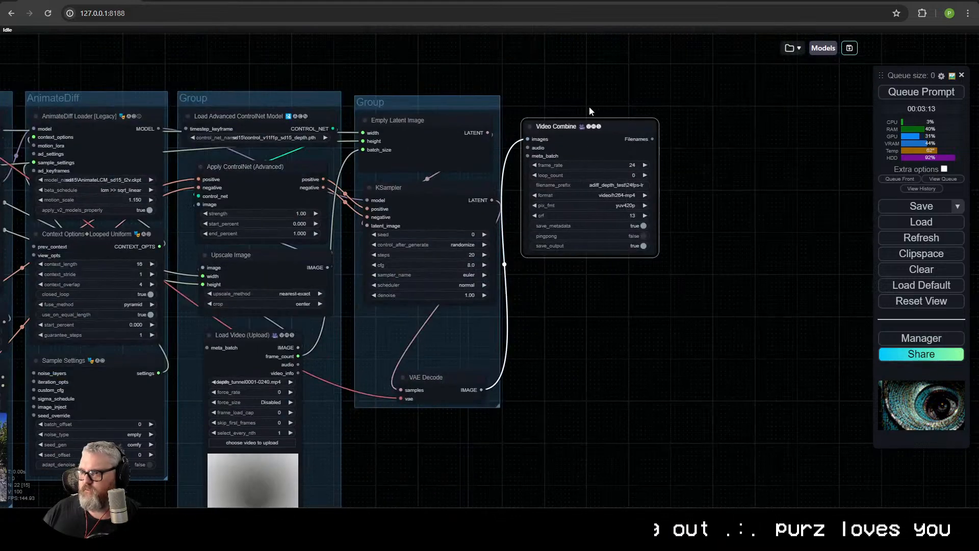
right_click(592, 319)
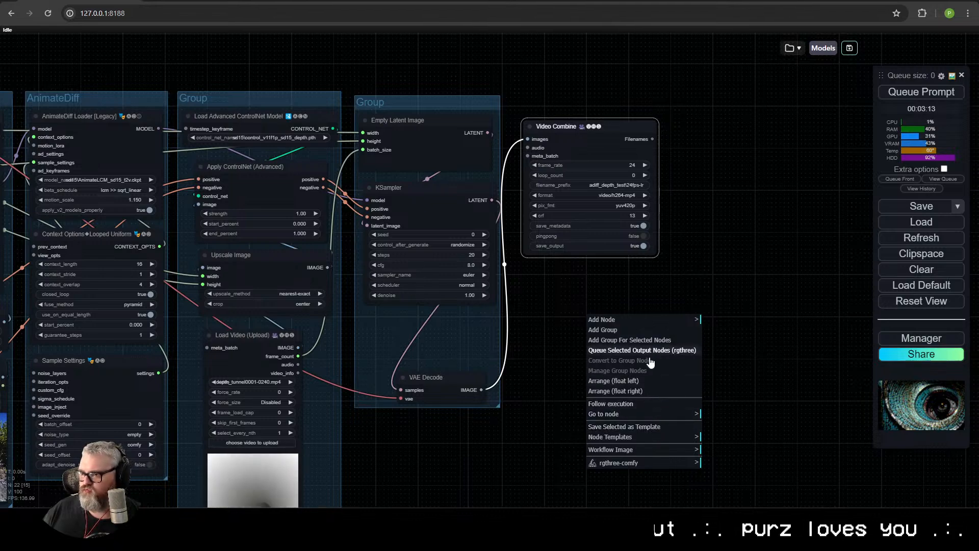
drag(697, 213, 689, 203)
drag(573, 124, 571, 112)
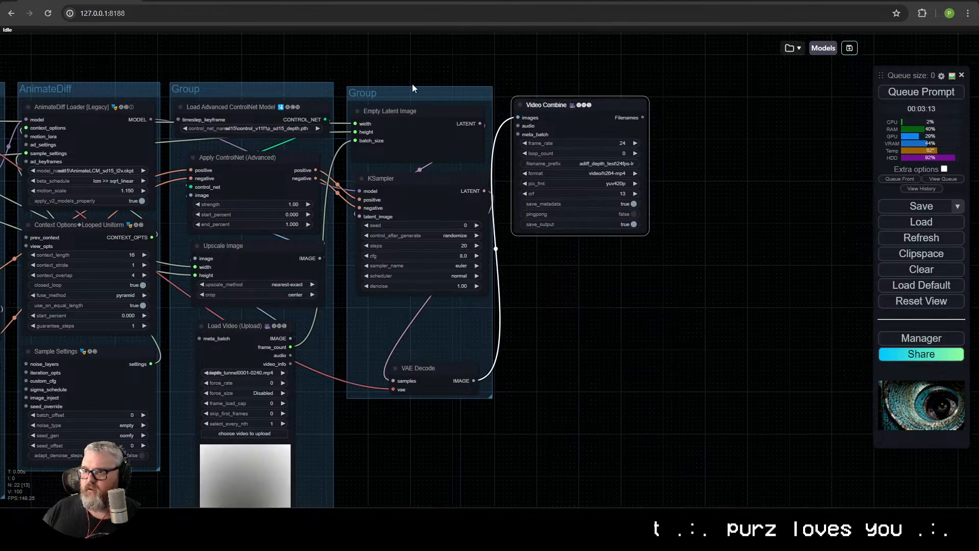
drag(413, 84, 411, 78)
Rename the group around the ControlNet and Load Video nodes to ControlNet
right_click(258, 84)
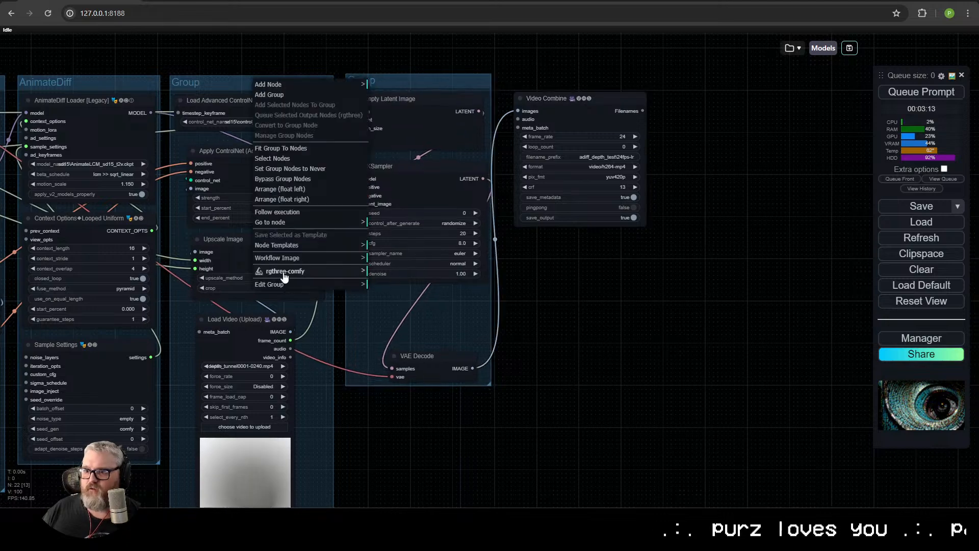
click(307, 286)
click(394, 299)
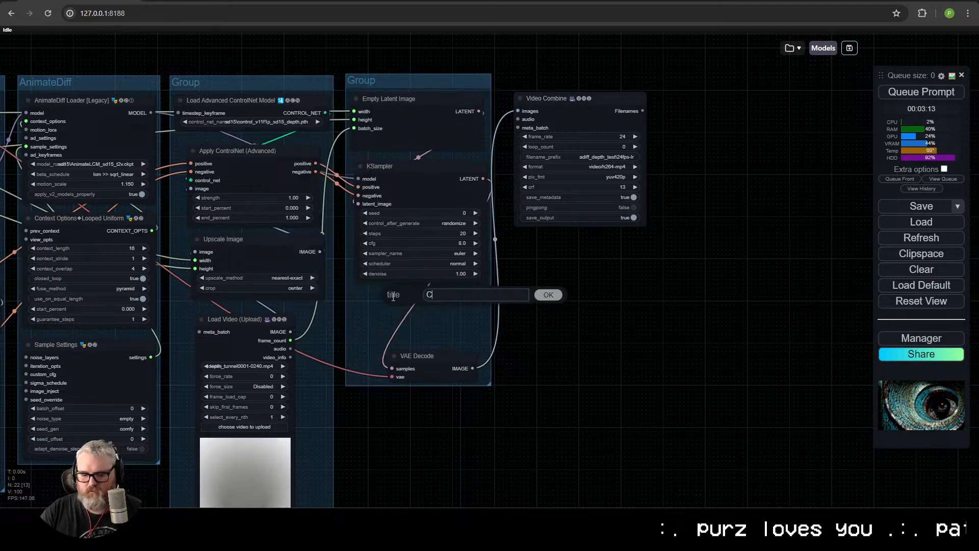
text(Control)
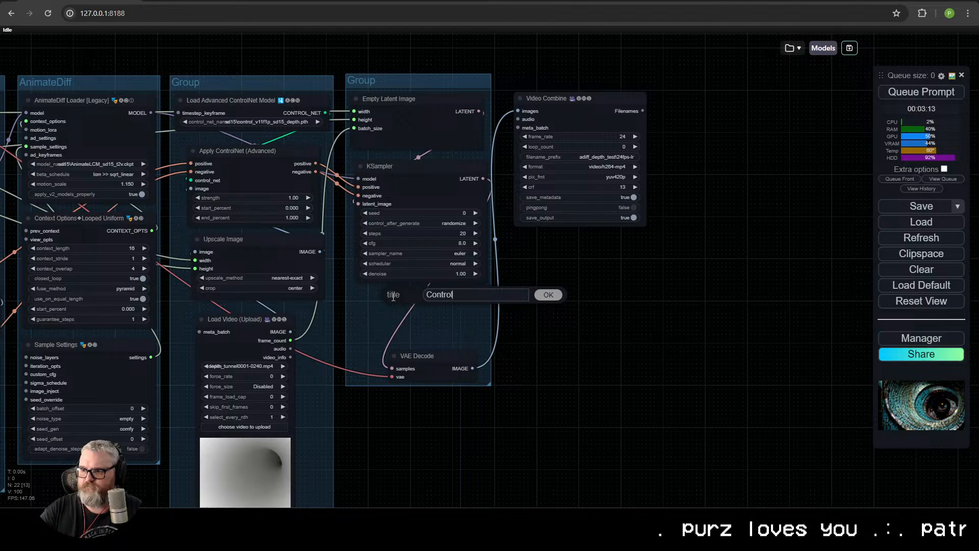
text(Net)
key(Return)
Rename the group around the Empty Latent Image, KSampler and VAE Decode nodes to Diffusion
right_click(390, 82)
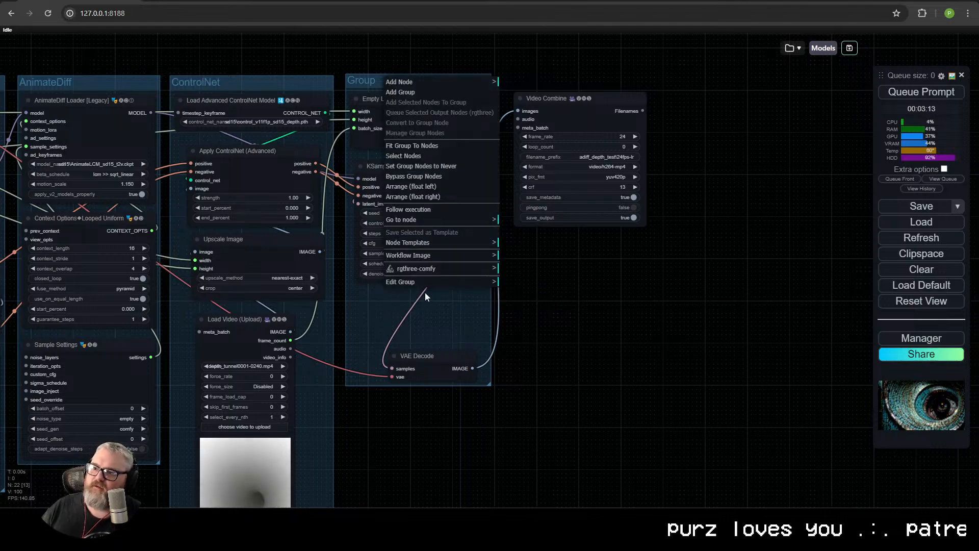
click(464, 283)
click(531, 298)
text(Diffusion)
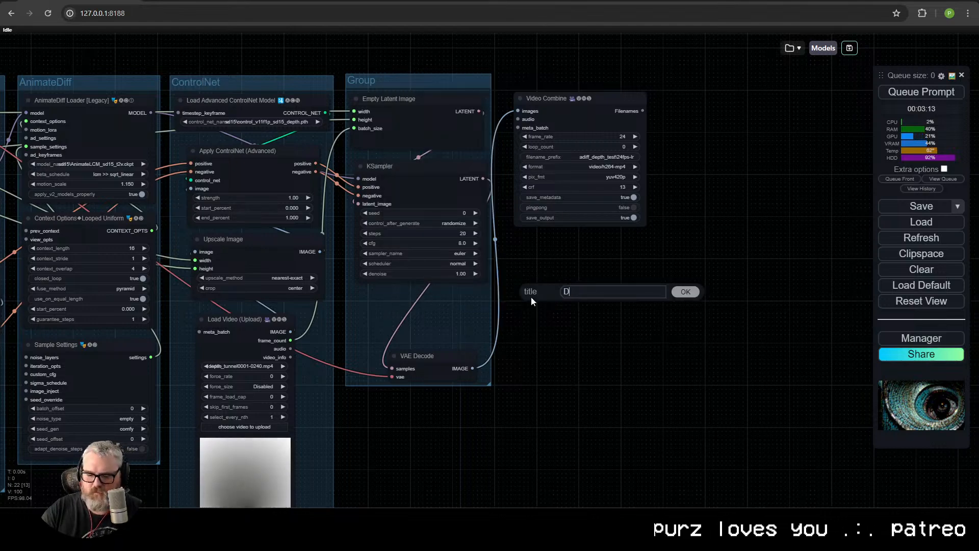
key(Return)
Set the IPAdapters group's color to cyan
click(536, 116)
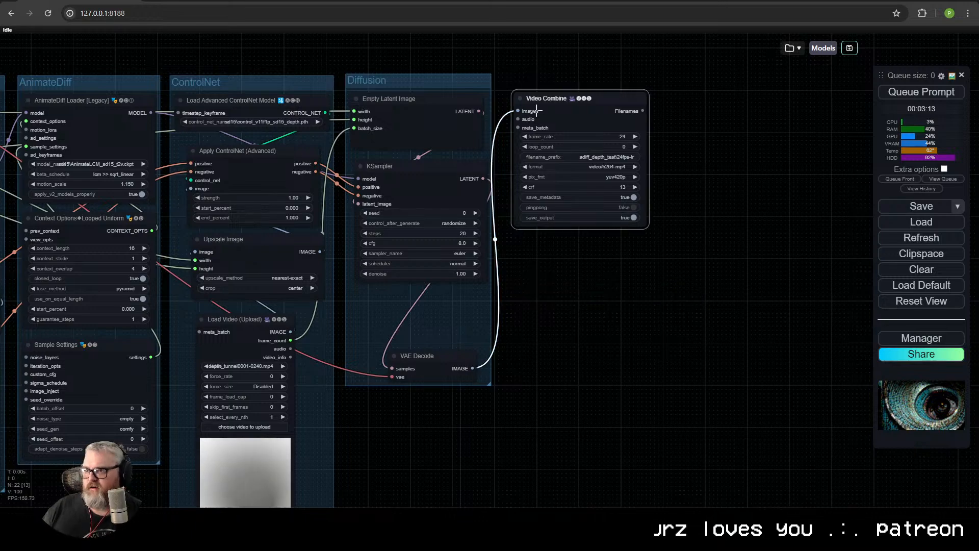
drag(536, 116, 663, 119)
scroll(663, 119, down, 3)
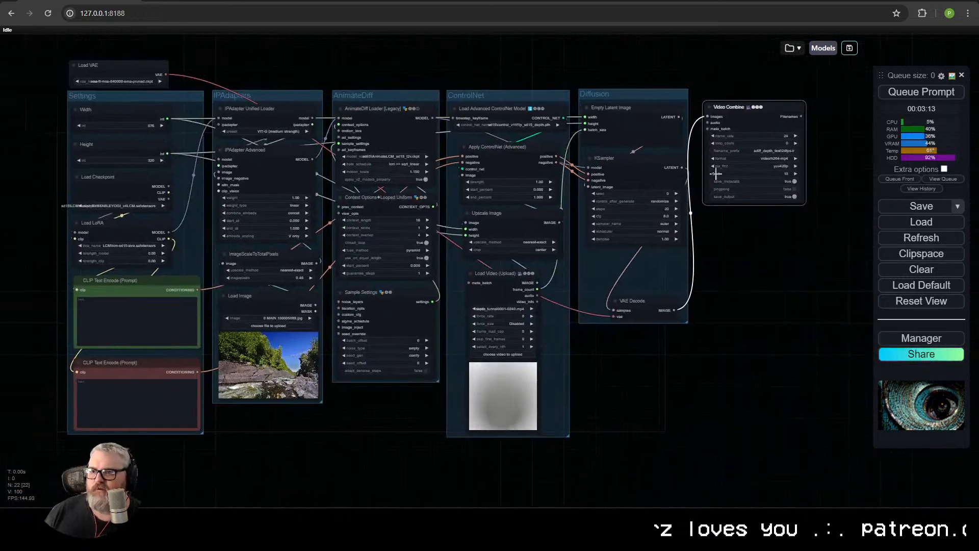
right_click(238, 95)
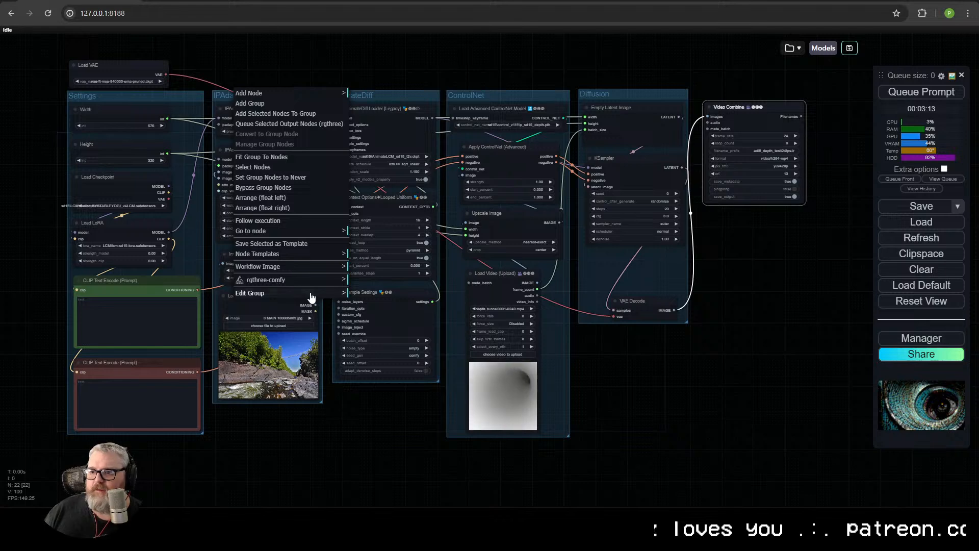
click(392, 319)
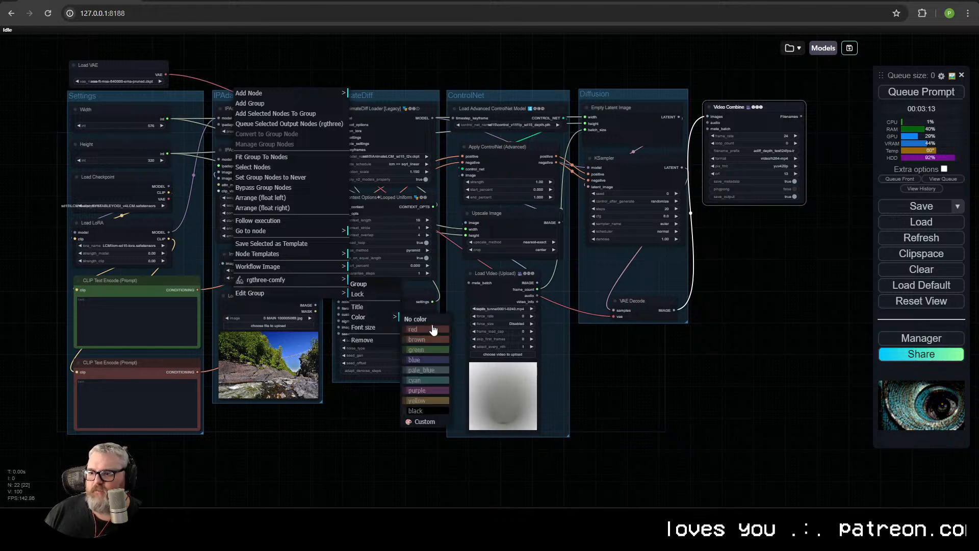
click(431, 380)
Set the AnimateDiff group's color to pale_blue
right_click(368, 94)
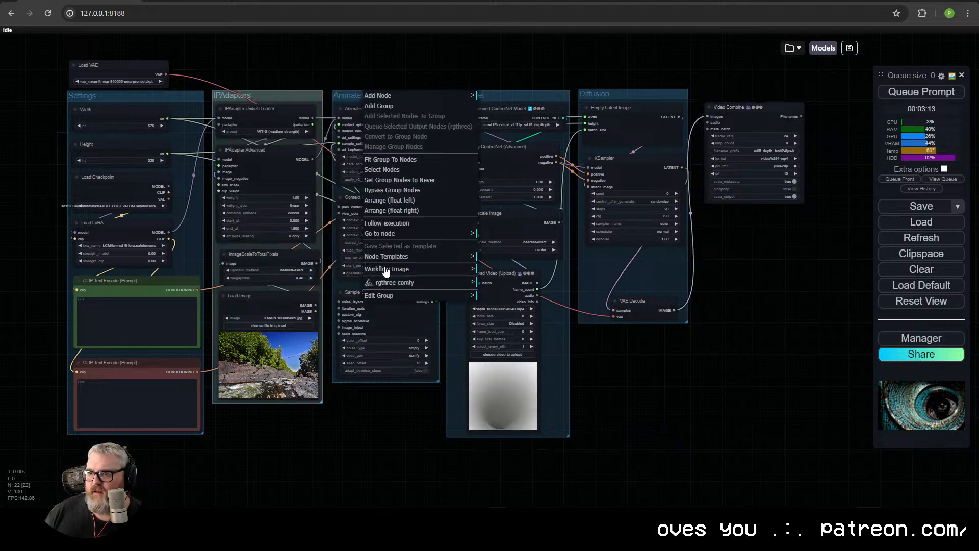
click(399, 296)
click(488, 317)
click(553, 373)
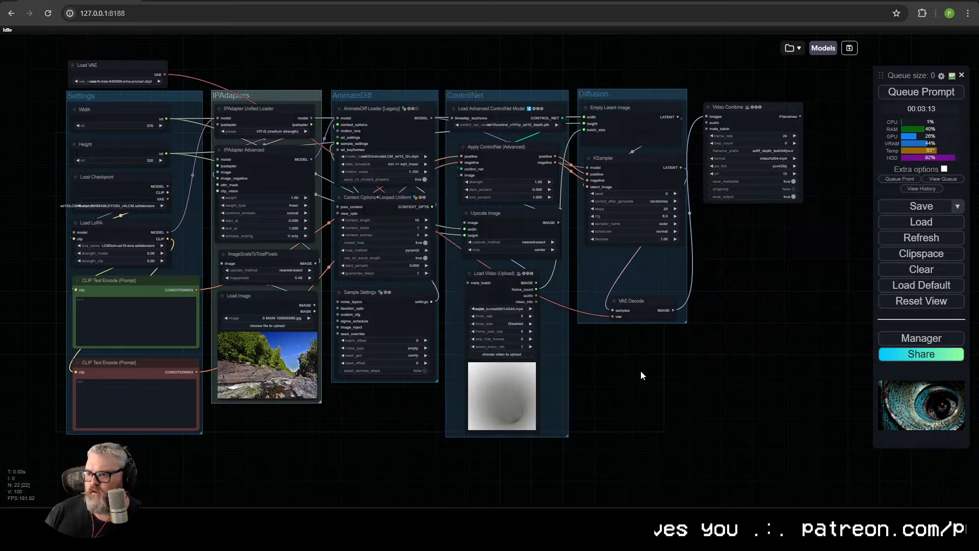
Set the ControlNet group's color to yellow
right_click(467, 95)
click(502, 297)
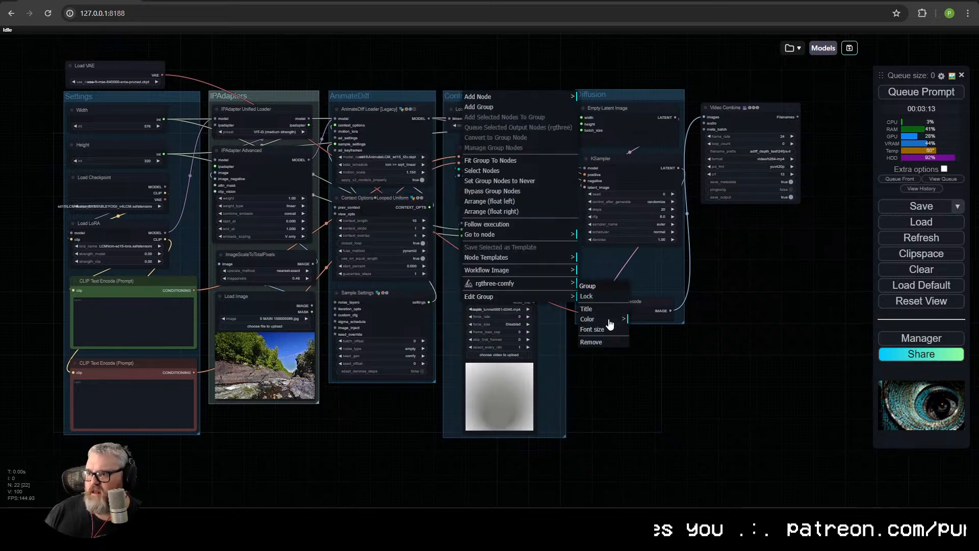
click(607, 319)
click(654, 400)
drag(654, 399, 653, 396)
Set the Diffusion group's color to purple
right_click(601, 92)
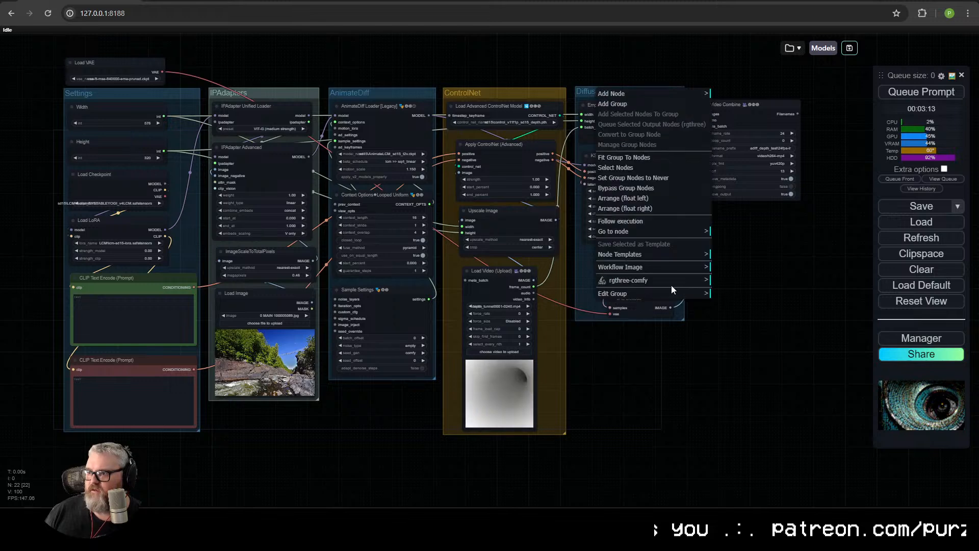
click(662, 295)
click(742, 315)
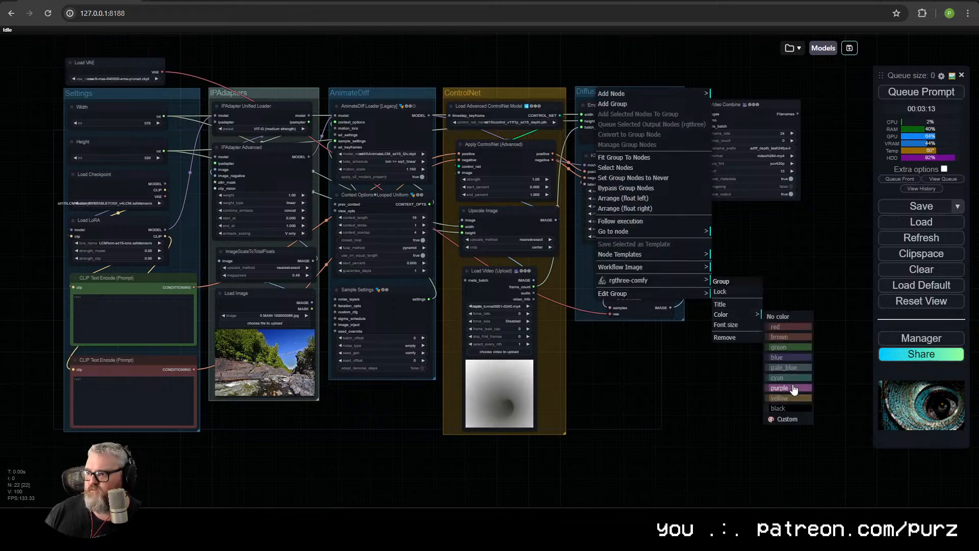
click(789, 388)
Set the Settings group's color to green
right_click(131, 95)
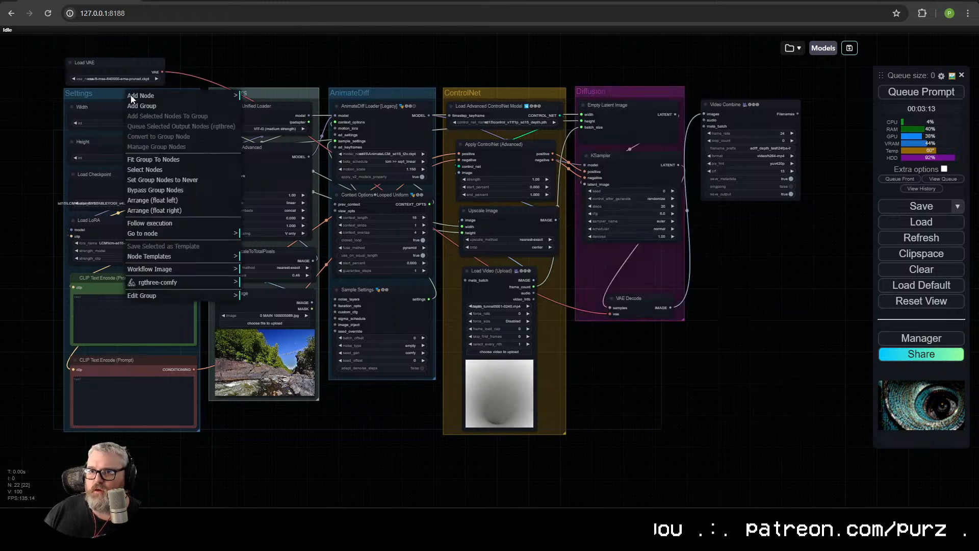
click(153, 295)
click(286, 316)
click(317, 348)
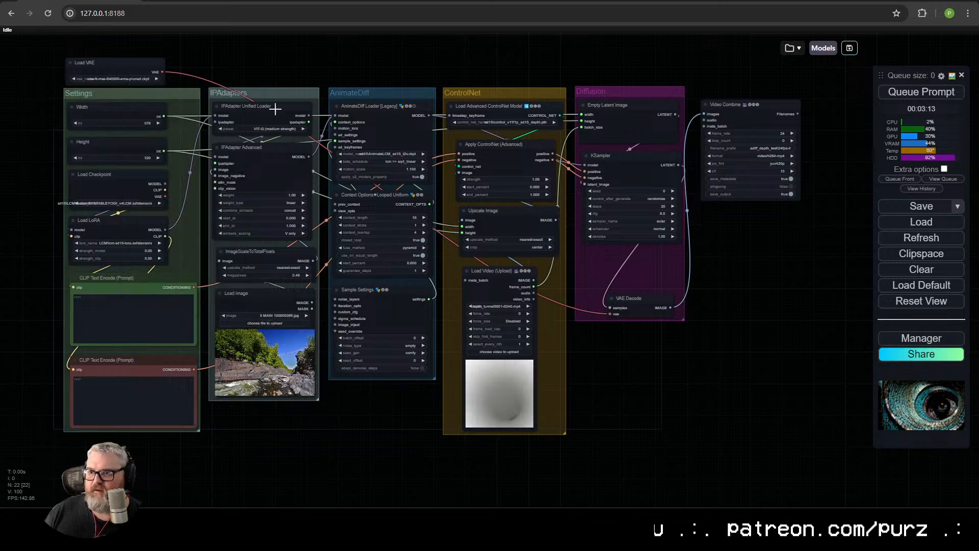
Select all four nodes in the IPAdapters group and set their color to cyan
mouse_move(325, 141)
mouse_down()
mouse_move(468, 177)
mouse_move(336, 143)
mouse_up()
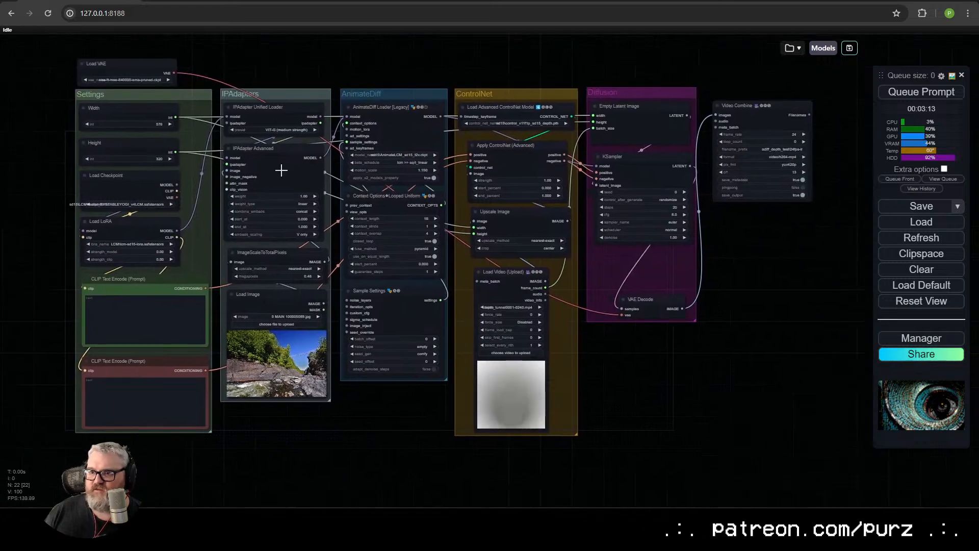
mouse_move(260, 61)
ctrl+mouse_down()
mouse_move(313, 322)
mouse_move(309, 416)
ctrl+mouse_up()
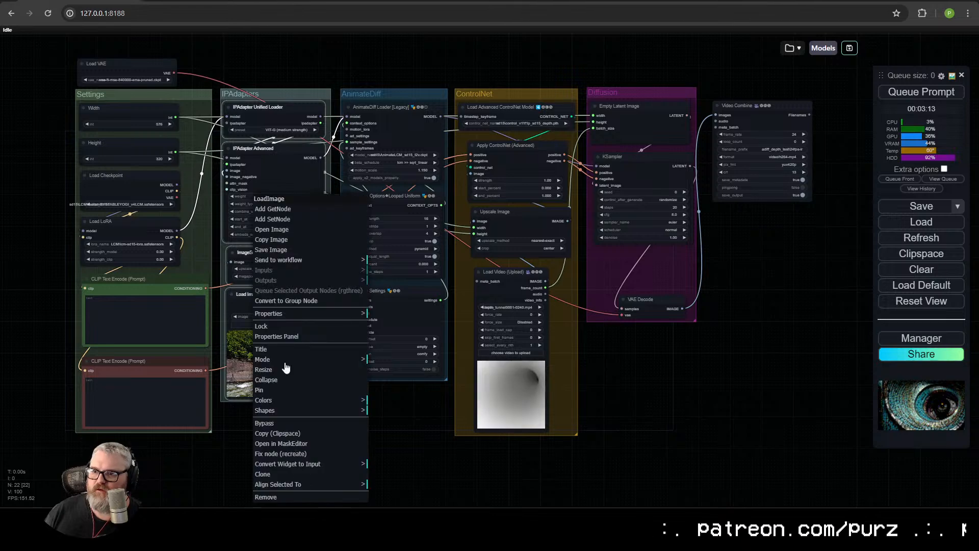
right_click(258, 367)
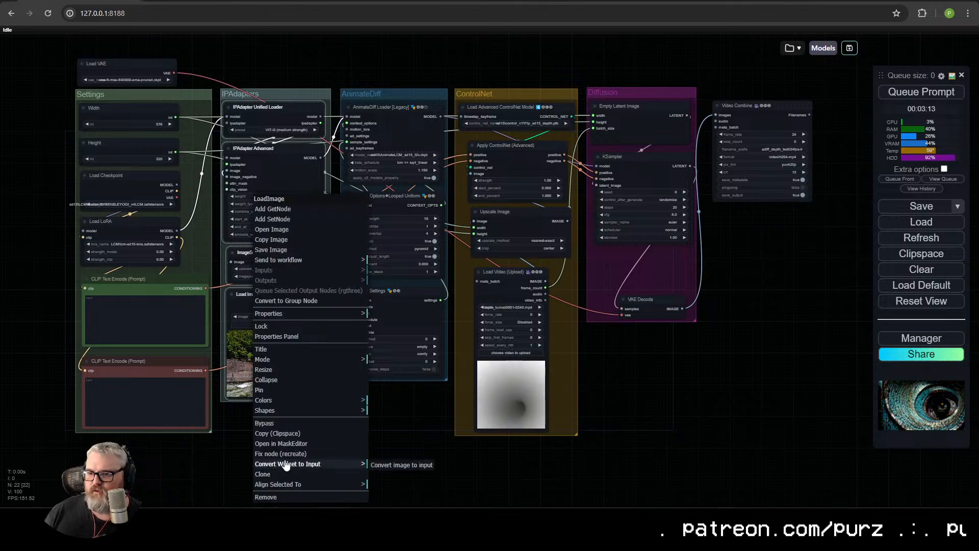
click(327, 400)
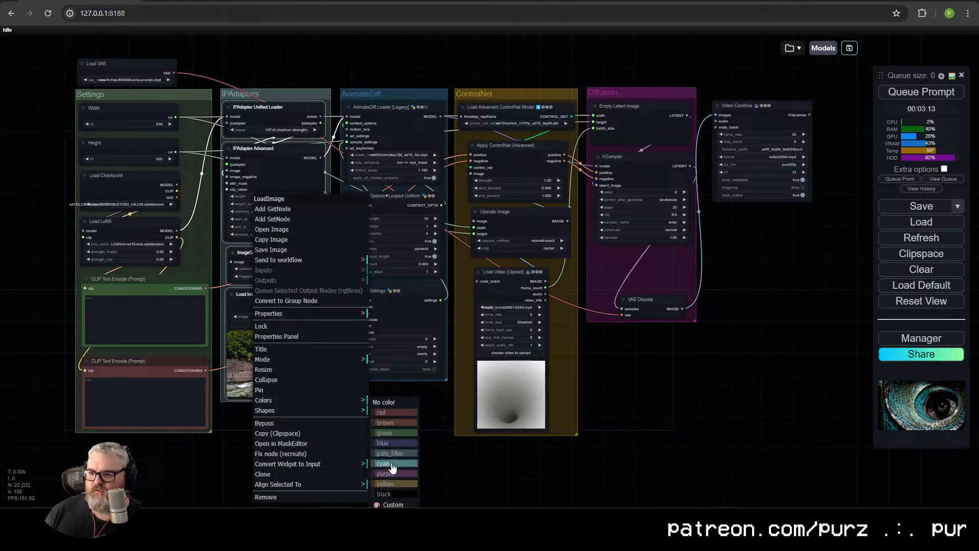
click(390, 463)
Select the three nodes in the AnimateDiff group and set their color to pale_blue
ctrl+drag(406, 382, 350, 43)
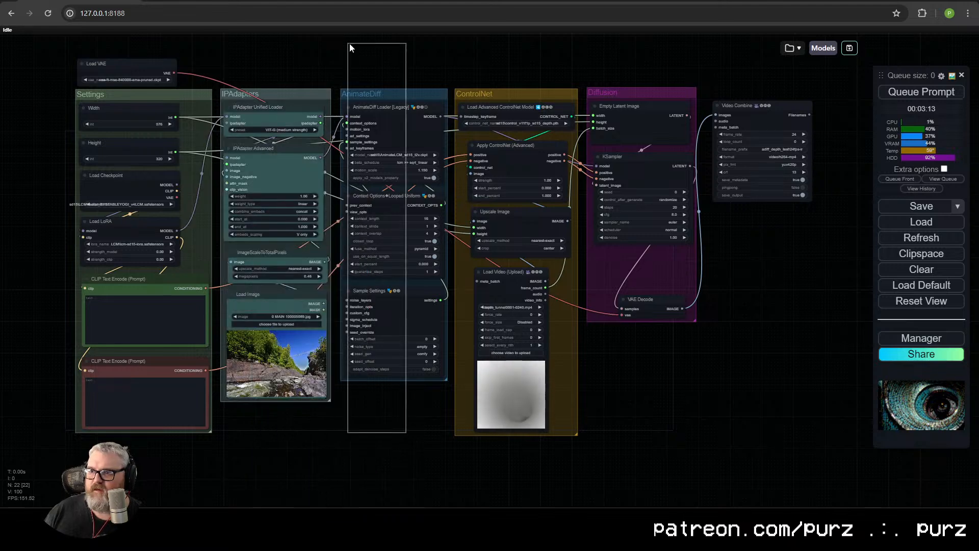
right_click(390, 108)
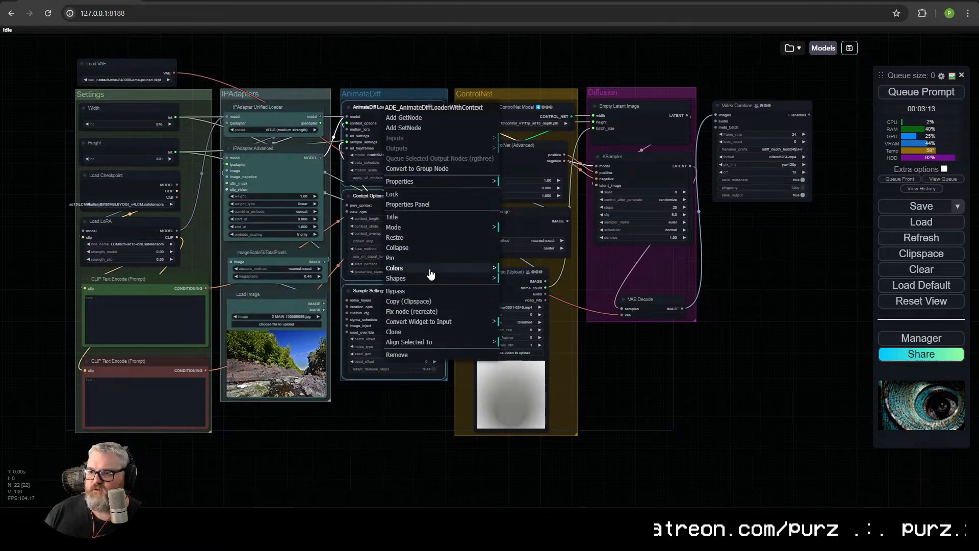
click(428, 268)
click(525, 321)
Select the four nodes in the ControlNet group and set their color to yellow
ctrl+drag(530, 473, 454, 28)
right_click(512, 150)
click(573, 308)
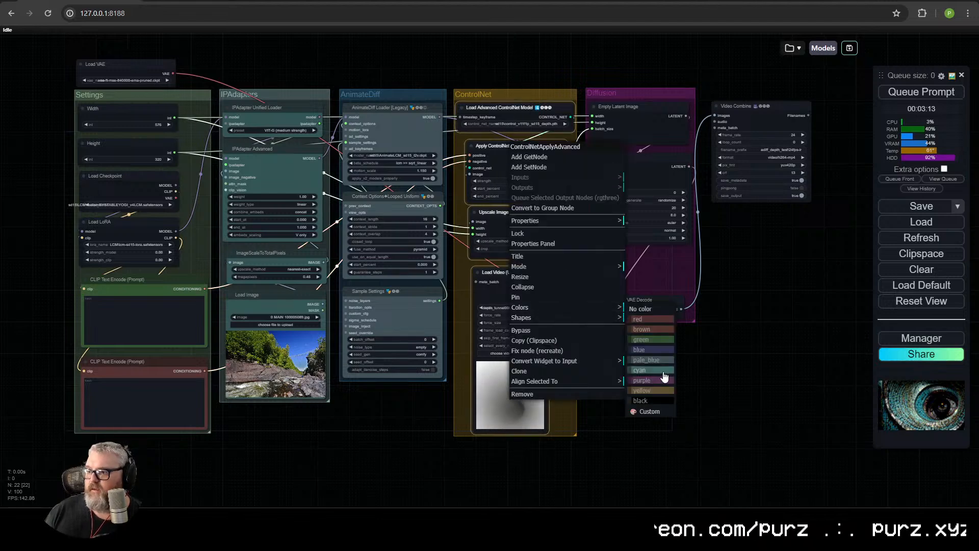
click(658, 400)
Set the Empty Latent Image and KSampler nodes' color to purple and the VAE Decode node's color to red
right_click(632, 157)
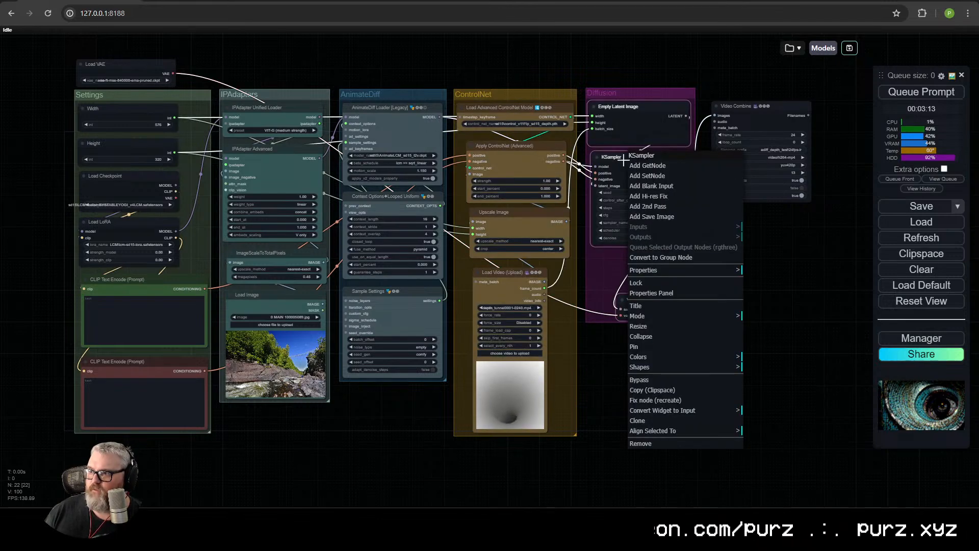
click(662, 356)
click(776, 431)
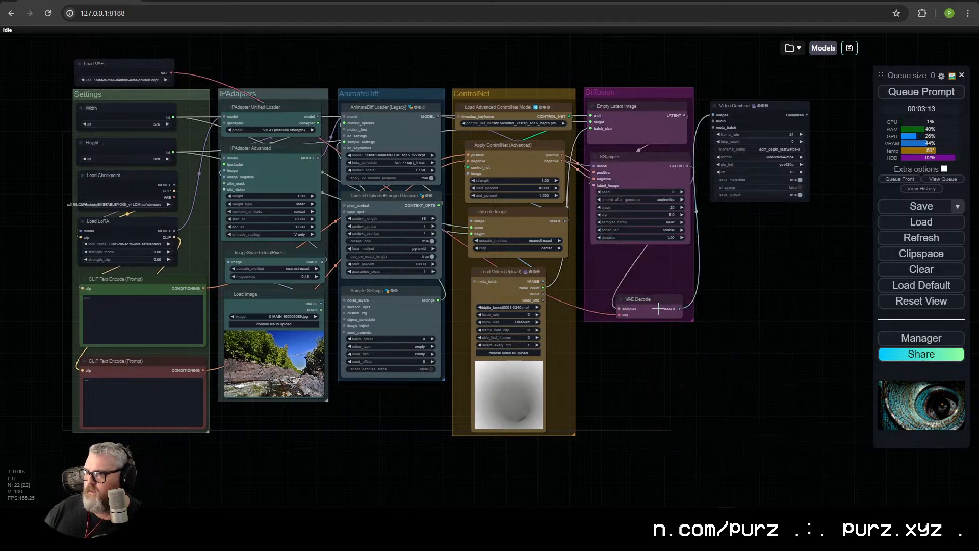
right_click(659, 304)
click(663, 431)
click(793, 415)
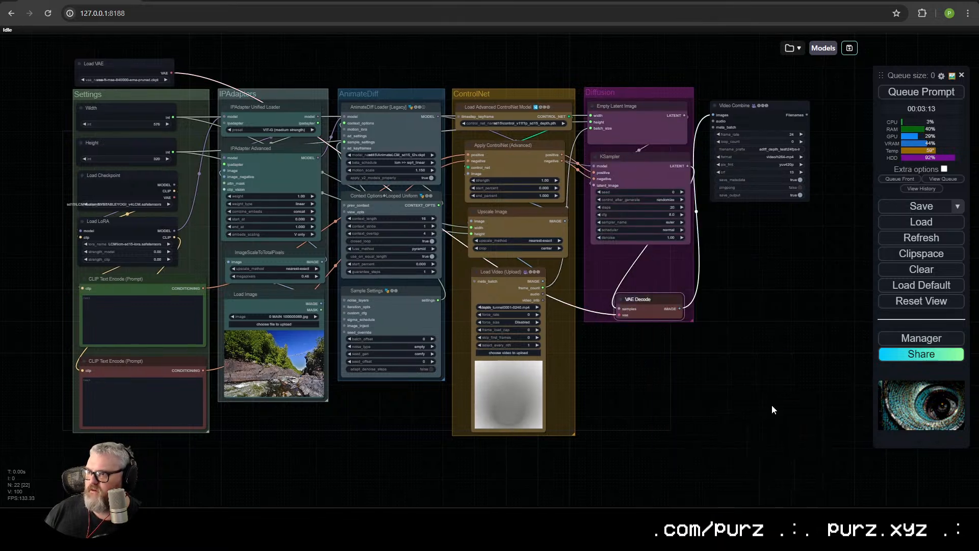
click(772, 405)
Set the color of the Video Combine, Load Video and Load Image nodes to blue
drag(660, 300, 554, 308)
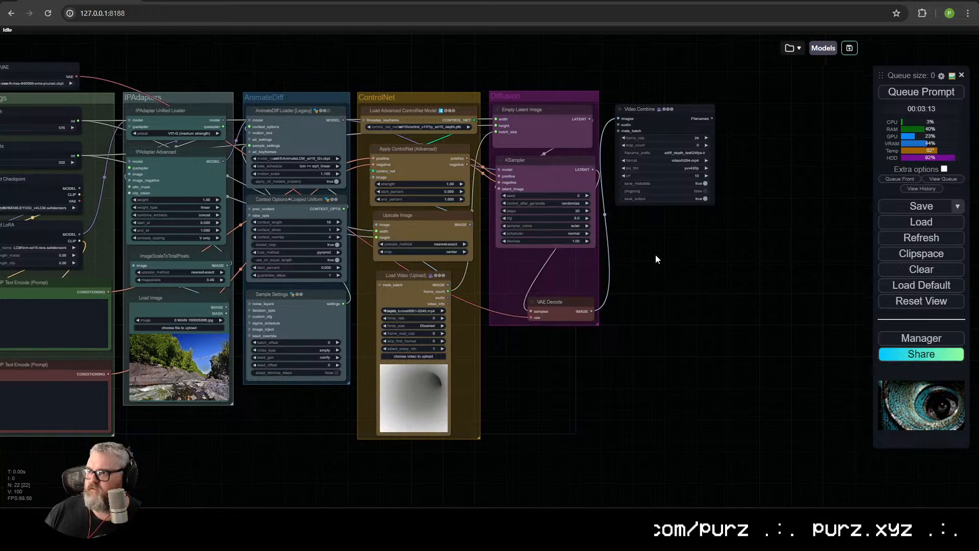
right_click(634, 105)
click(663, 294)
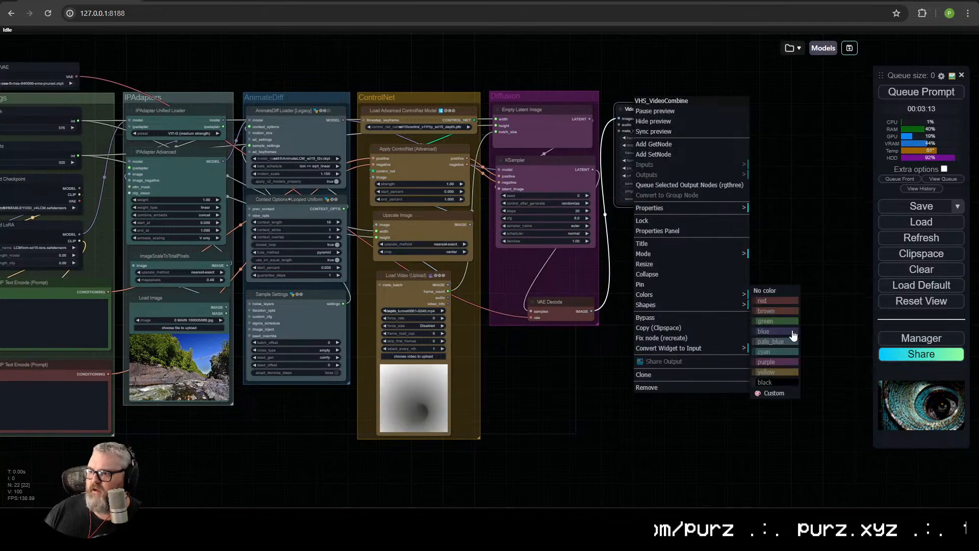
click(756, 330)
right_click(426, 408)
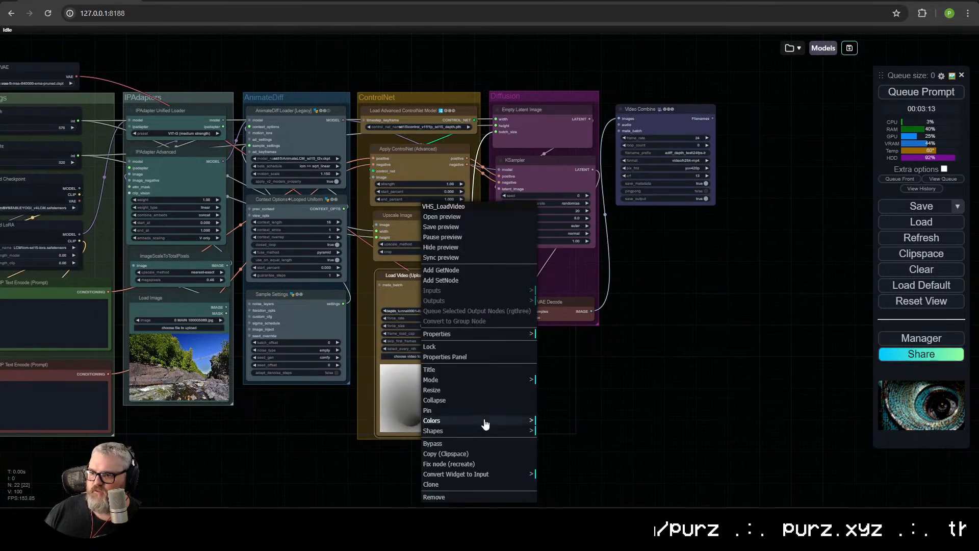
click(574, 409)
right_click(155, 330)
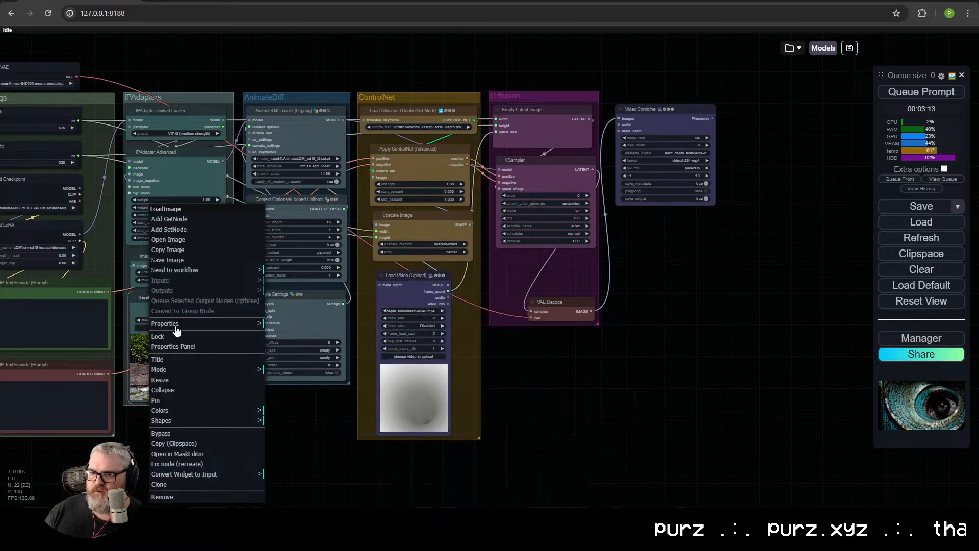
click(288, 441)
Select the Load VAE, Width, Height, Load Checkpoint and Load LoRA nodes and set their color to green
scroll(297, 428, down, 5)
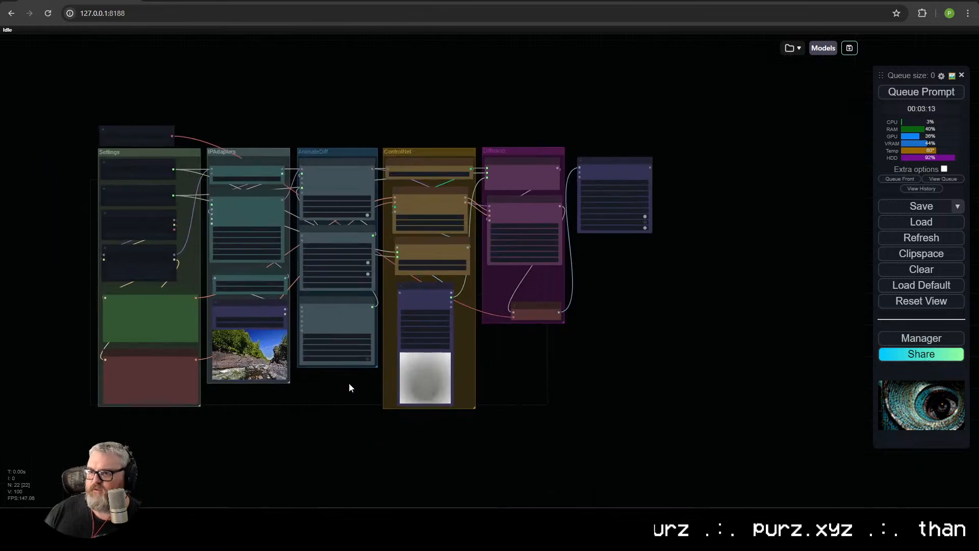
scroll(349, 386, up, 2)
scroll(346, 321, up, 1)
drag(362, 383, 539, 487)
drag(264, 294, 349, 117)
right_click(324, 161)
click(336, 317)
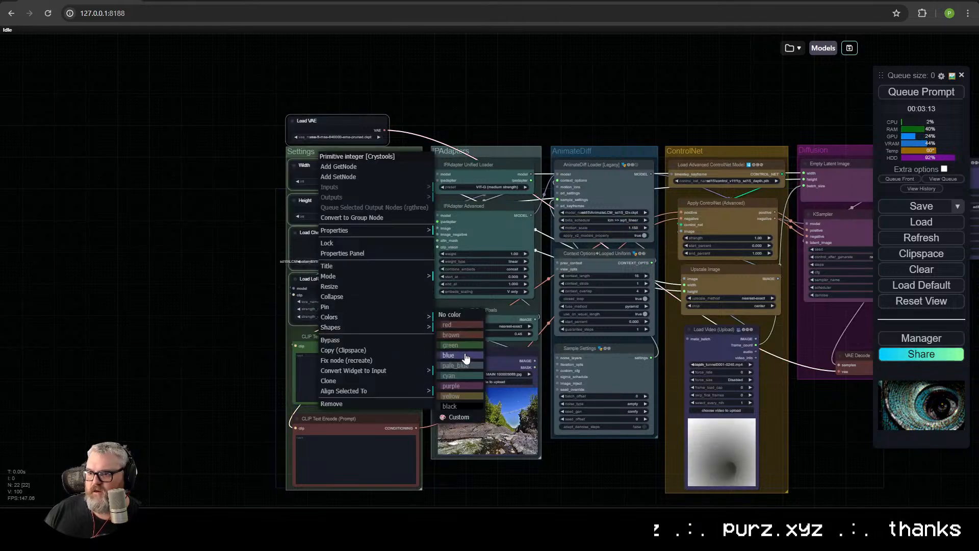
click(461, 346)
Shift the Settings nodes down and place the Load VAE node at the top inside the Settings group
click(225, 289)
drag(270, 256, 225, 198)
drag(190, 45, 360, 452)
drag(317, 364, 322, 413)
click(150, 303)
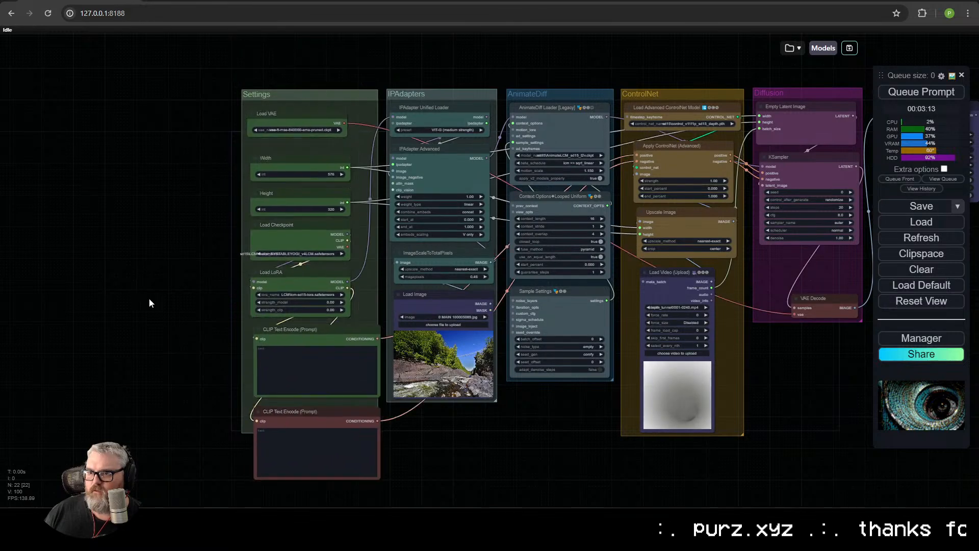
Stack the nodes and both prompt boxes closely below Load VAE and extend the Settings group to enclose them
drag(247, 191, 293, 403)
click(385, 444)
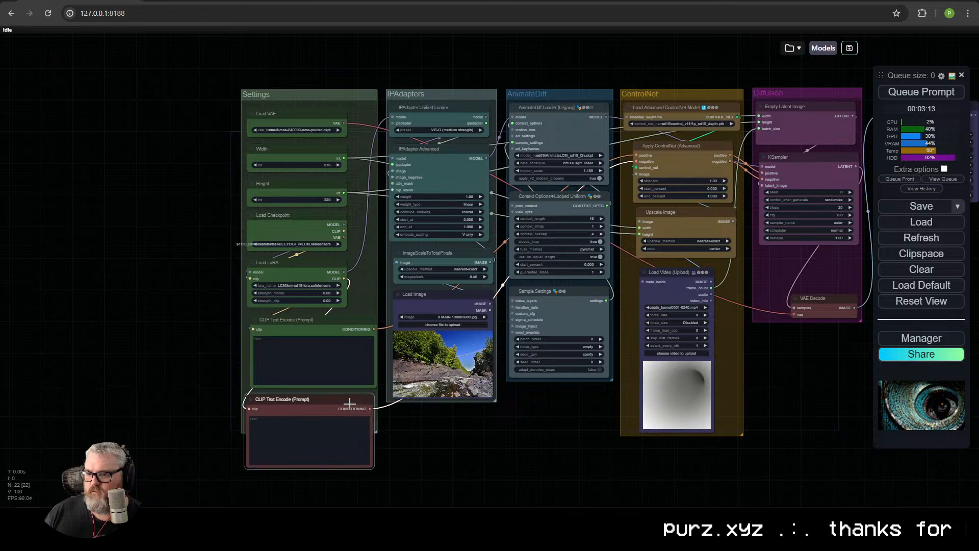
drag(349, 402, 349, 400)
drag(382, 478, 379, 482)
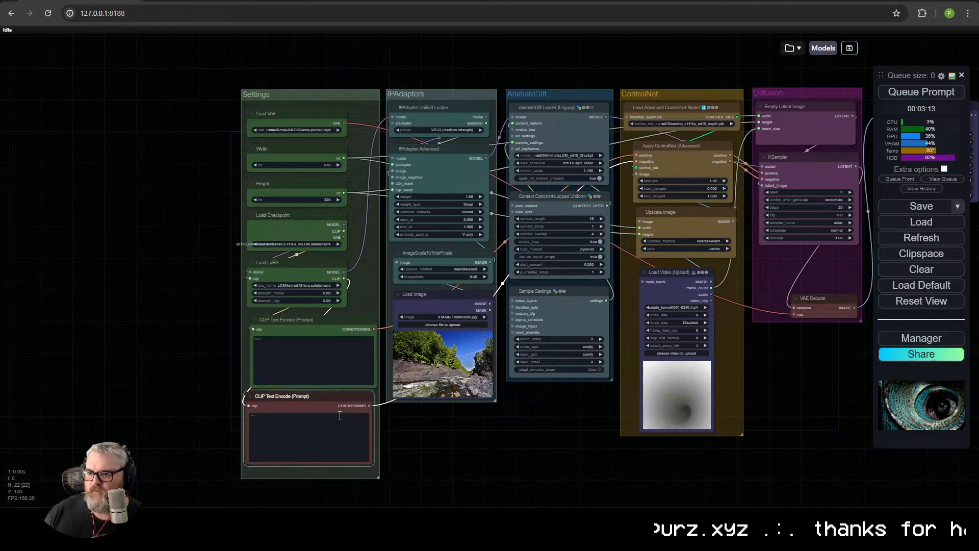
drag(334, 399, 335, 401)
drag(314, 323, 307, 325)
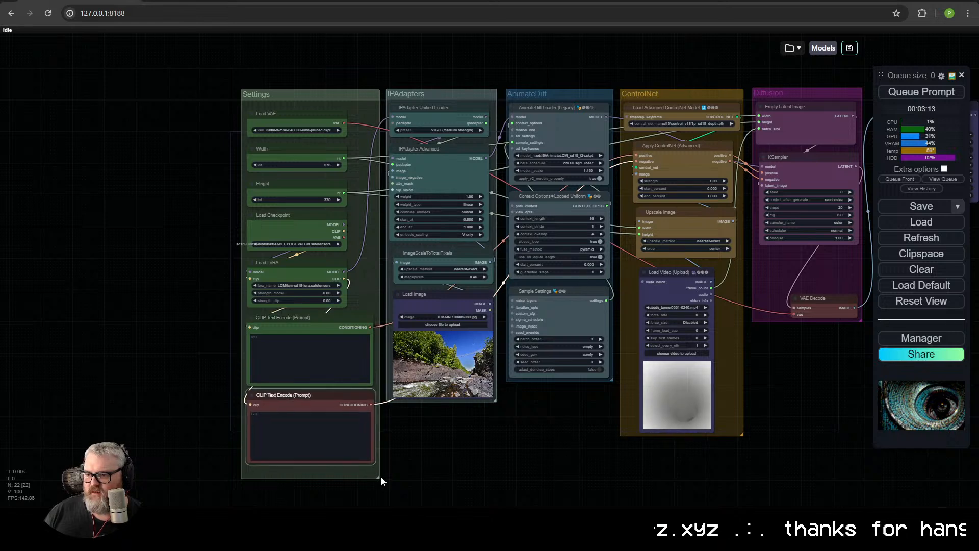
drag(376, 471, 378, 471)
Enter "nsfw, nude" in the red negative prompt node and "4k" in the green positive prompt node
click(319, 432)
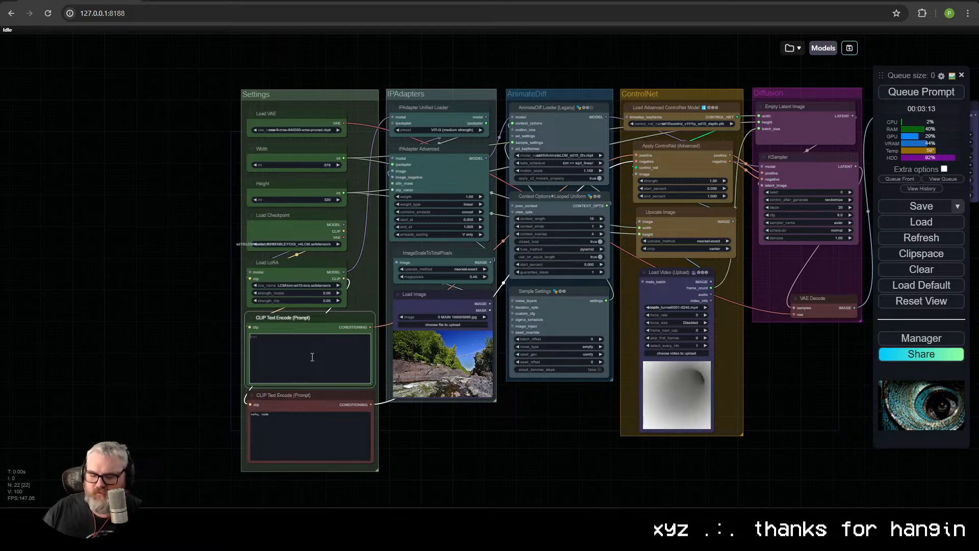
scroll(224, 357, up, 10)
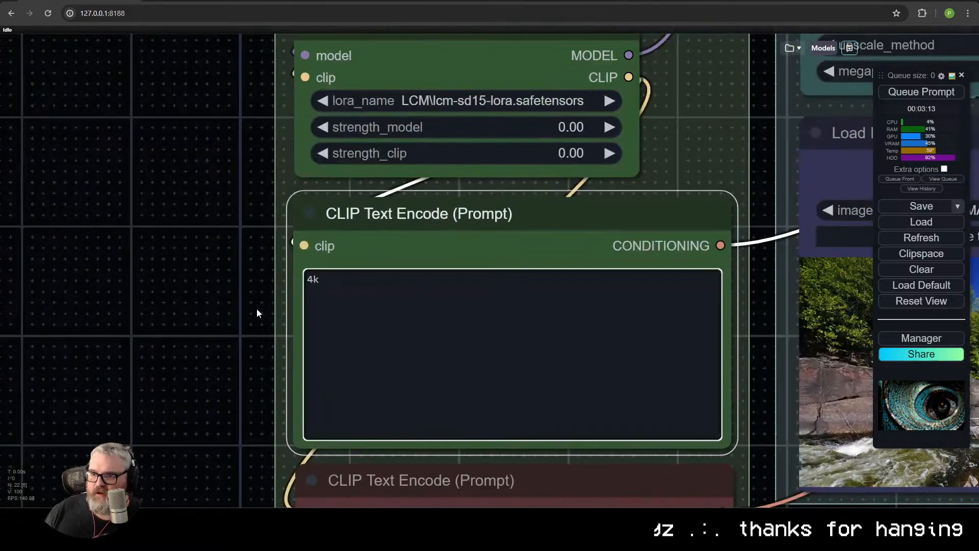
scroll(256, 309, down, 7)
Even out the vertical spacing of the Height, Load Checkpoint and Load LoRA nodes in the Settings group
scroll(536, 279, down, 5)
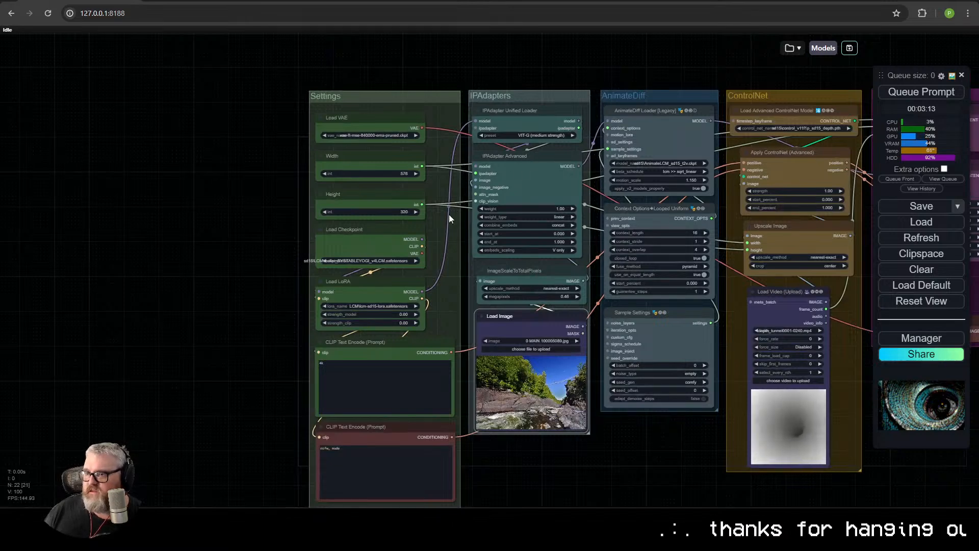
scroll(449, 216, up, 4)
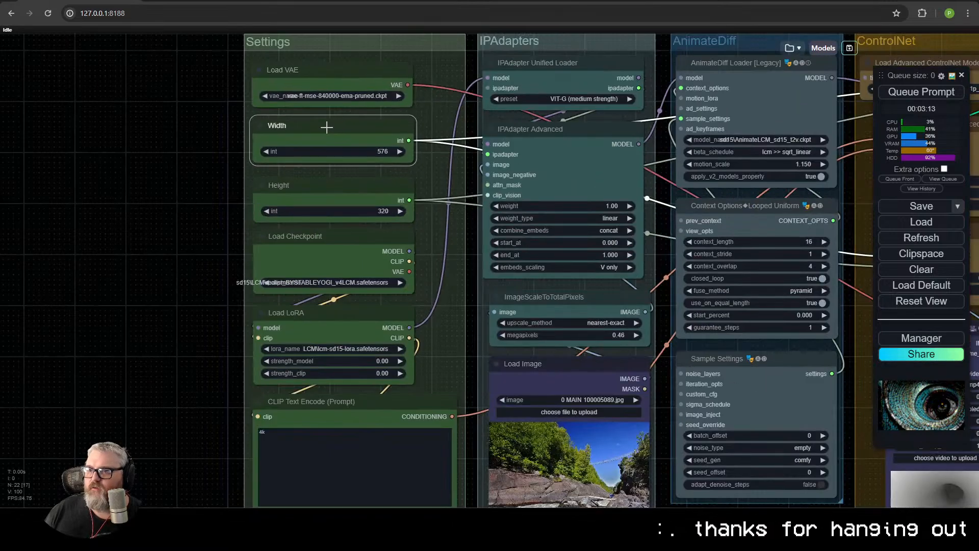
drag(310, 179, 311, 172)
drag(313, 242, 312, 237)
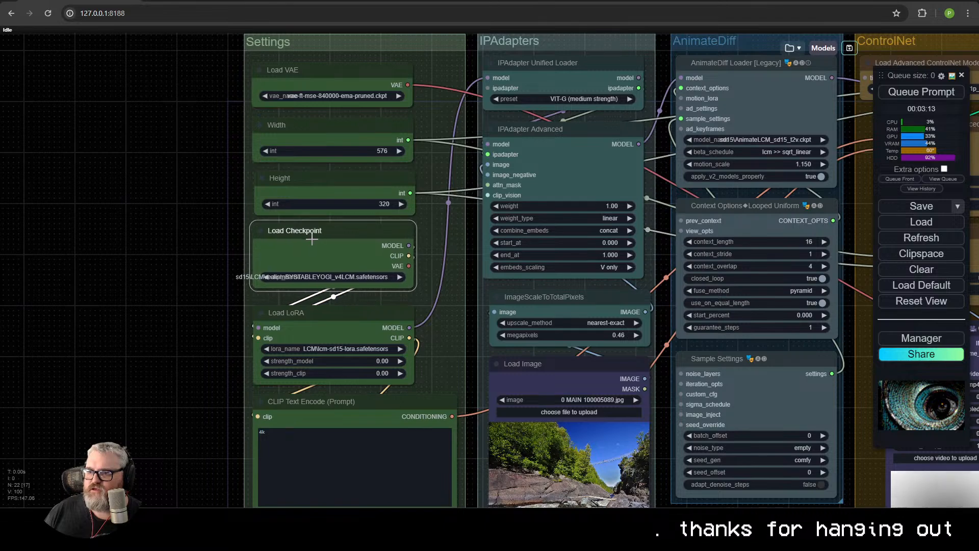
click(310, 316)
drag(310, 316, 310, 309)
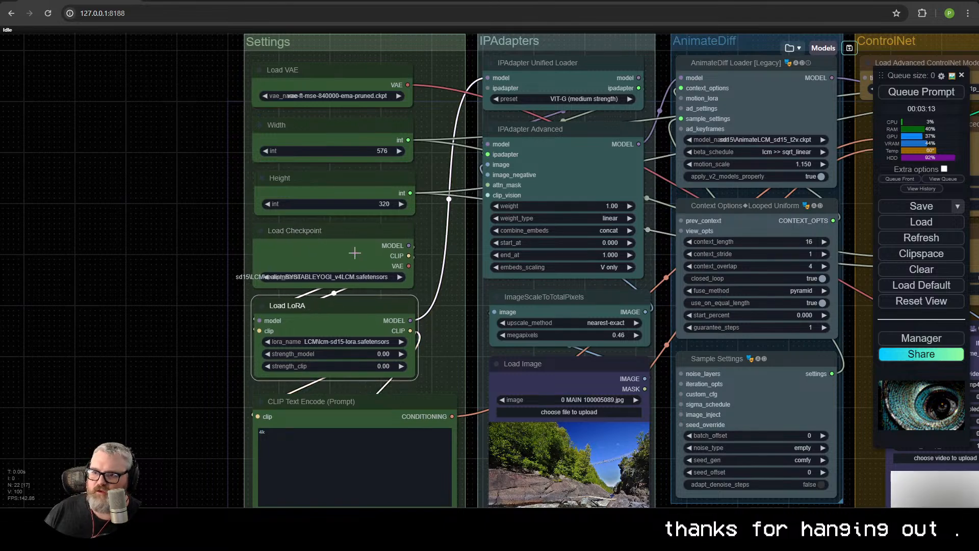
drag(354, 253, 360, 239)
drag(361, 296, 358, 164)
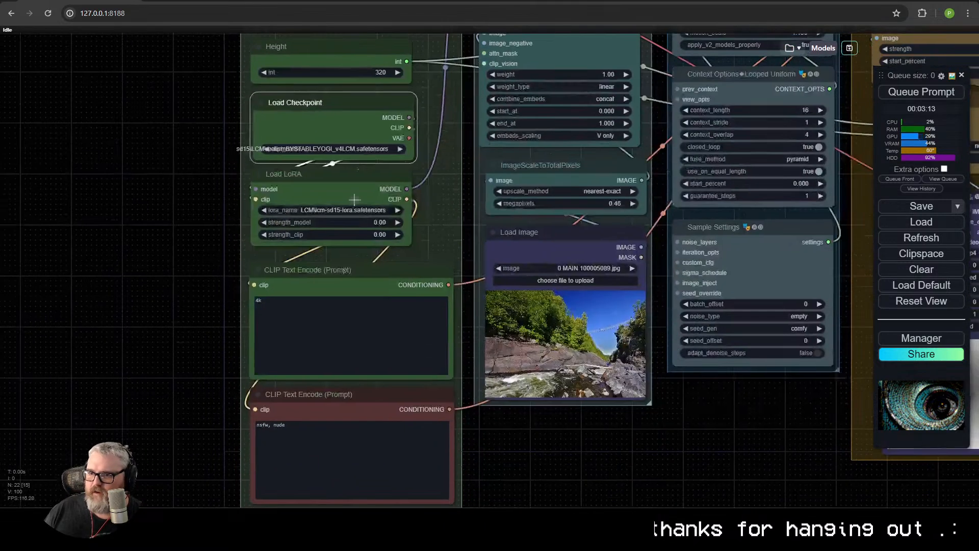
click(345, 285)
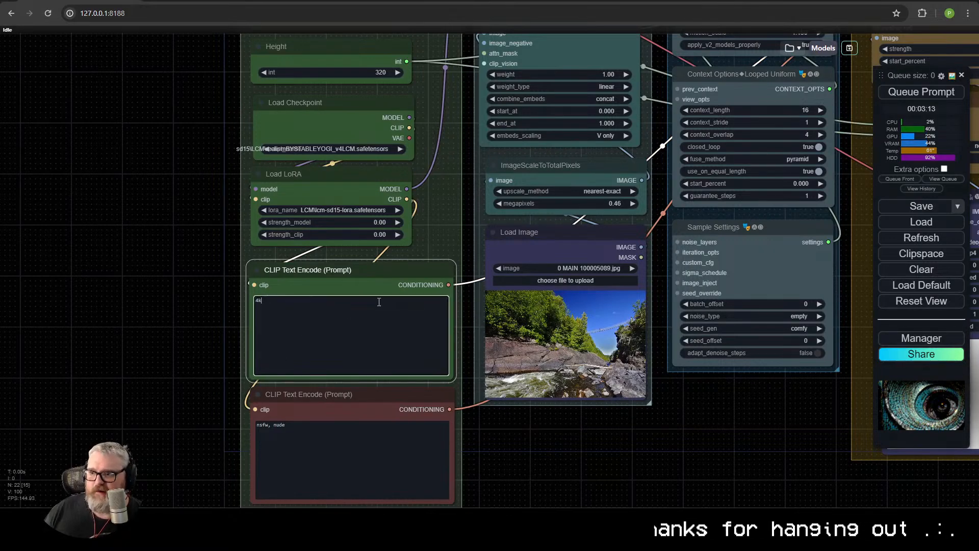
Review the nodes and values in the IPAdapters and AnimateDiff groups
scroll(139, 252, down, 4)
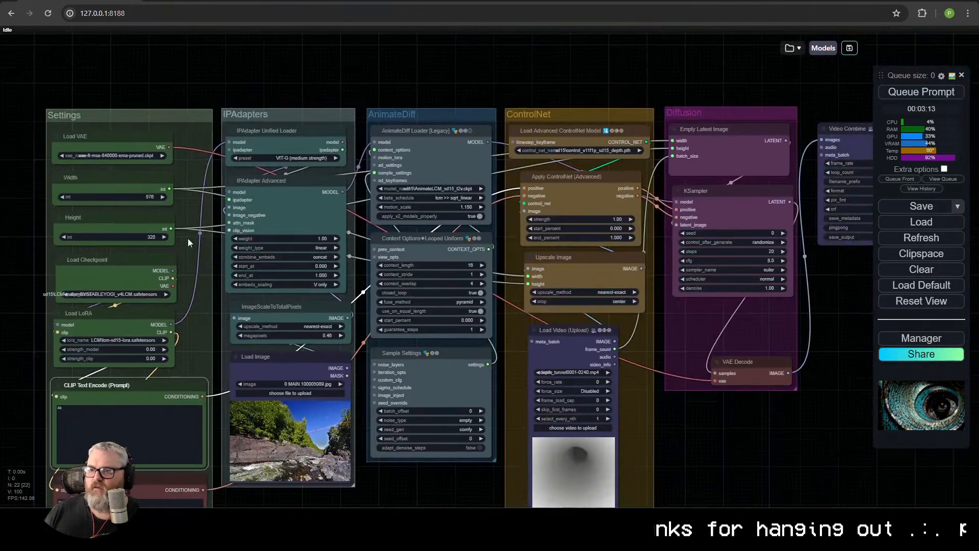
click(285, 140)
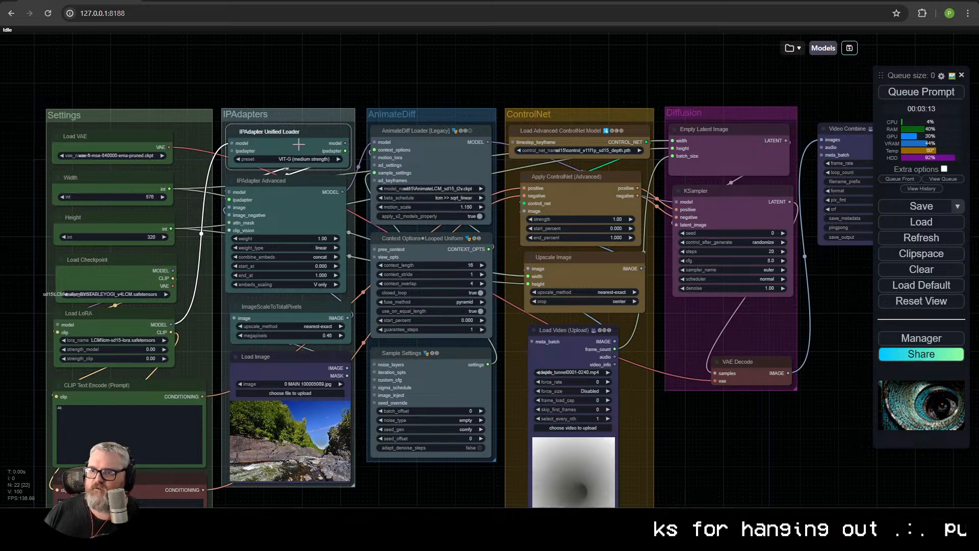
scroll(293, 158, up, 5)
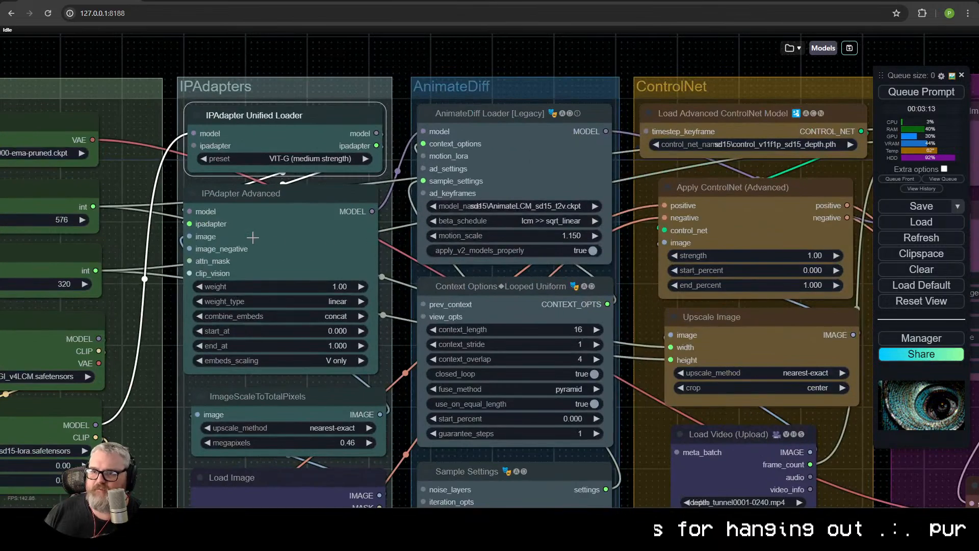
drag(289, 428, 291, 222)
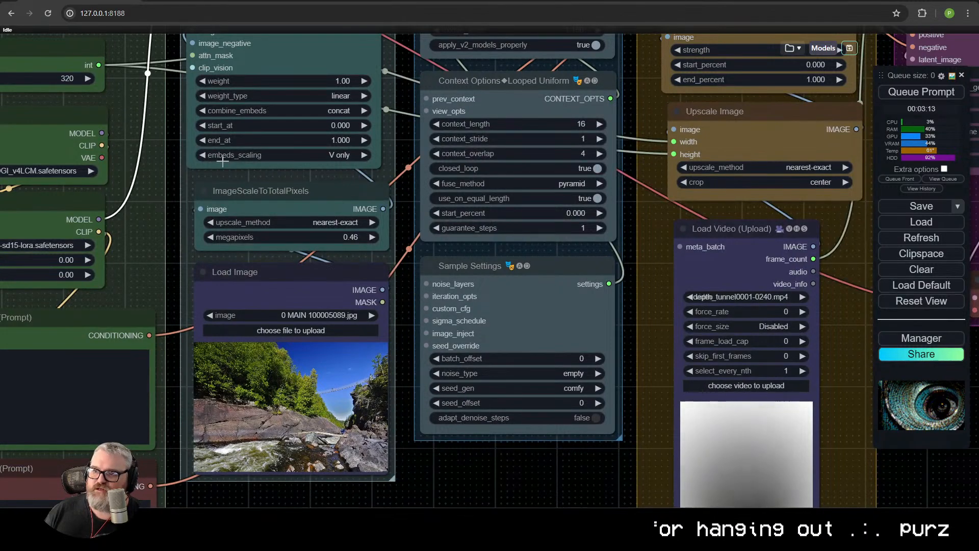
drag(312, 154, 154, 232)
scroll(155, 232, down, 4)
click(308, 72)
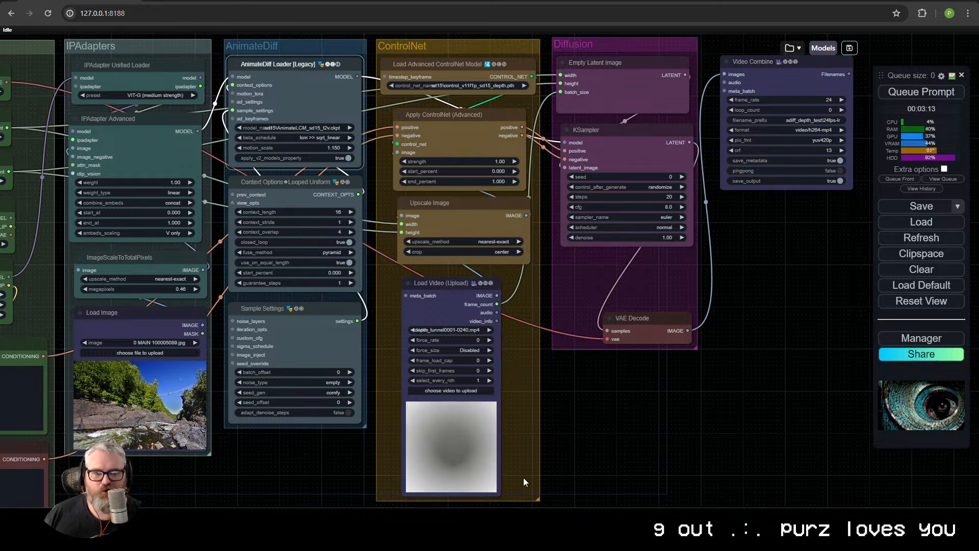
Tidy the positions of the Apply ControlNet, Upscale Image, Load Video and Empty Latent Image nodes within their groups
drag(496, 304, 444, 336)
mouse_move(404, 152)
mouse_down()
mouse_move(409, 159)
mouse_move(396, 148)
mouse_up()
drag(413, 239, 405, 237)
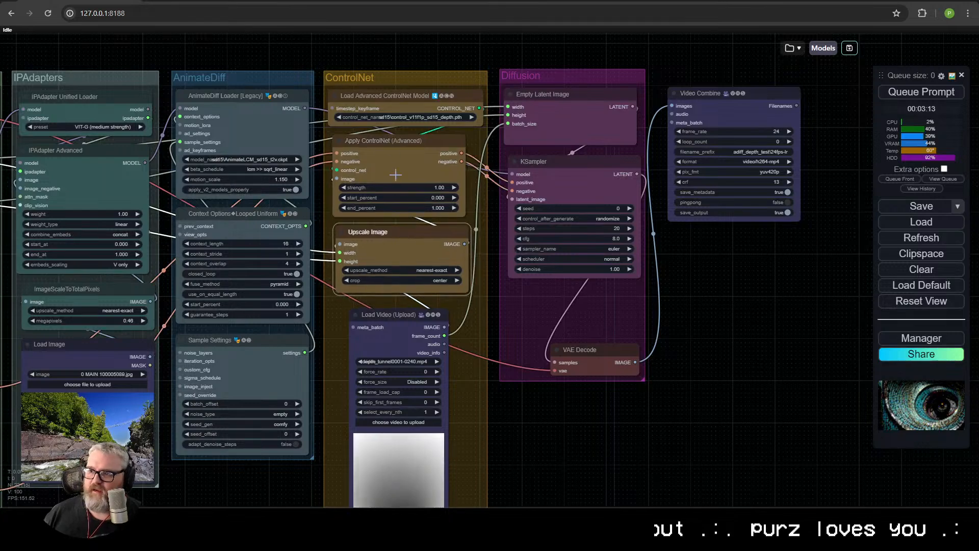
drag(394, 314, 400, 228)
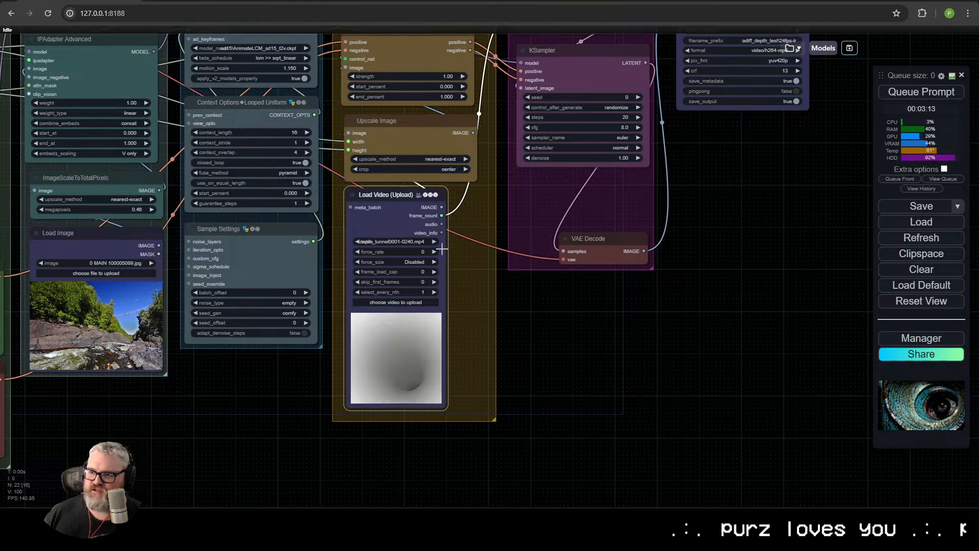
drag(541, 173, 453, 245)
drag(469, 54, 475, 56)
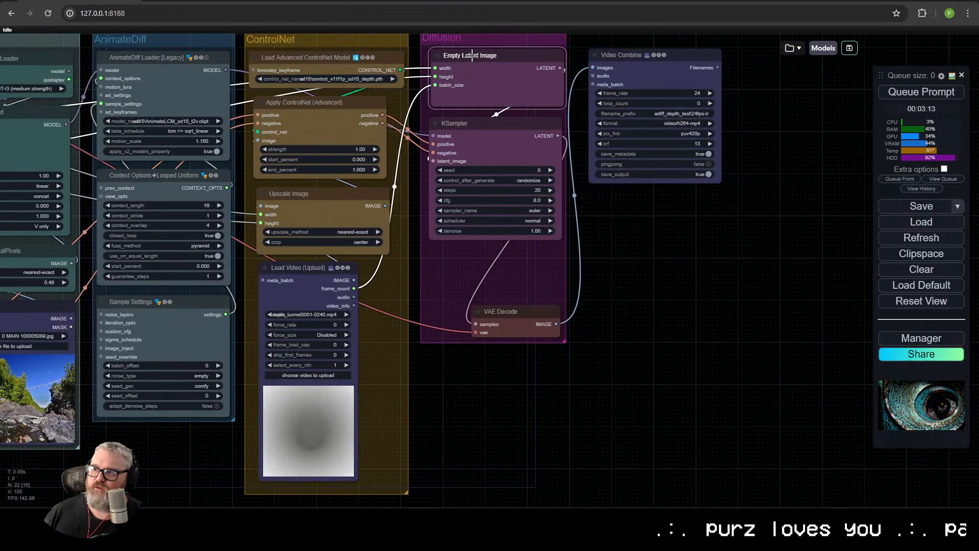
Set the KSampler's steps to 11 and cfg to 2.0
click(483, 149)
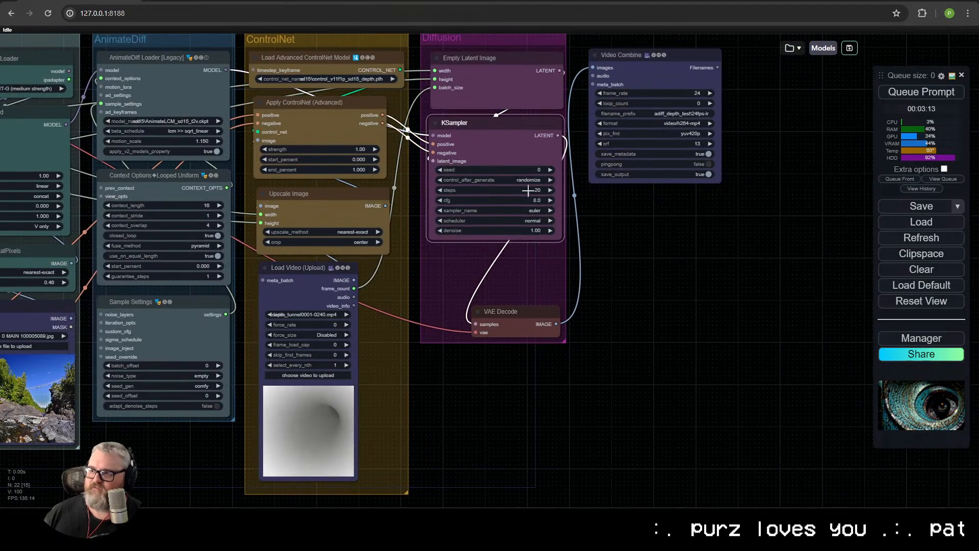
scroll(536, 199, up, 10)
click(528, 170)
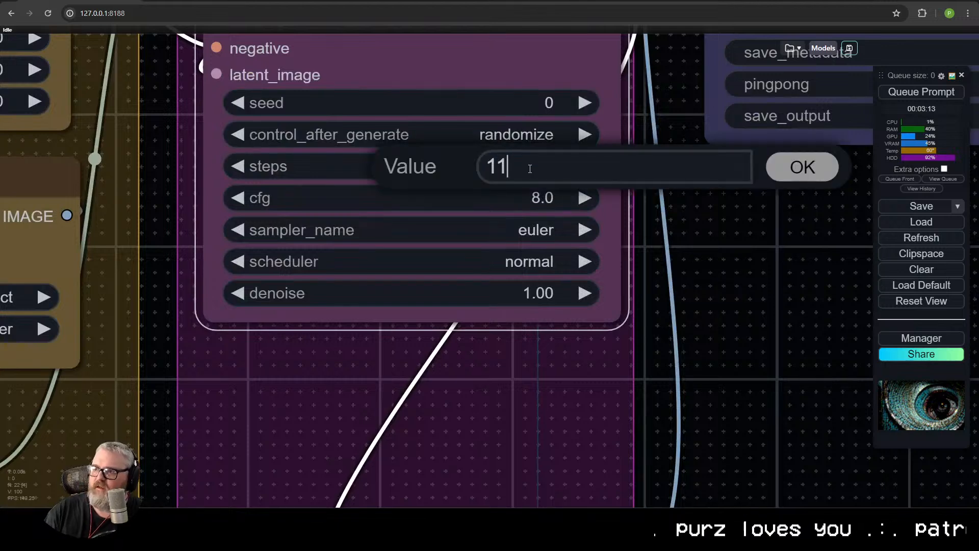
text(11)
key(Return)
click(518, 199)
key(Escape)
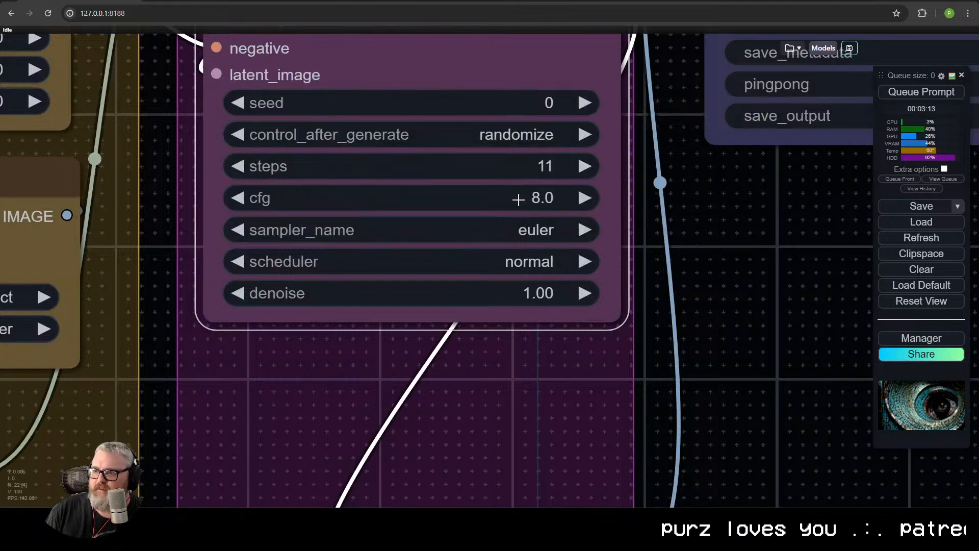
Set the KSampler's sampler to lcm and its scheduler to sgm_uniform
click(509, 230)
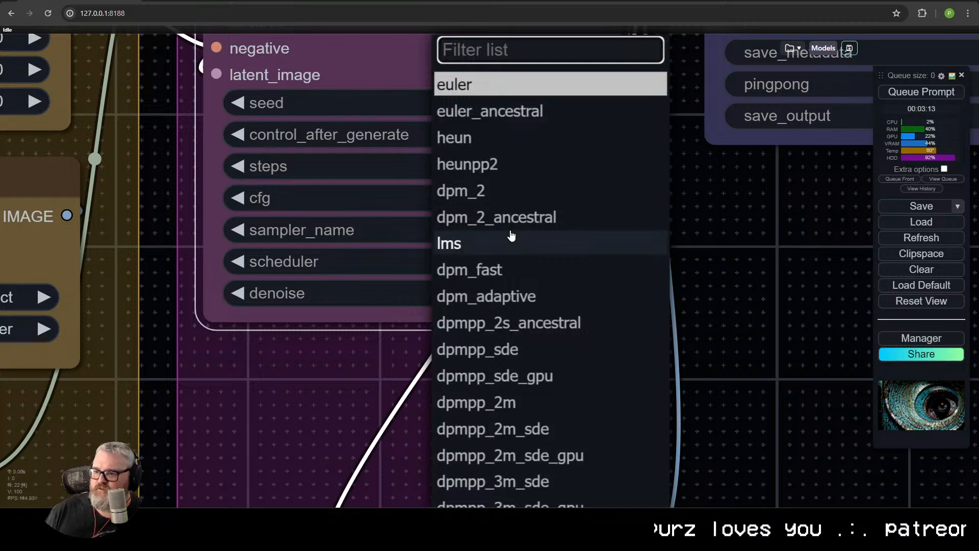
text(lcm)
click(510, 255)
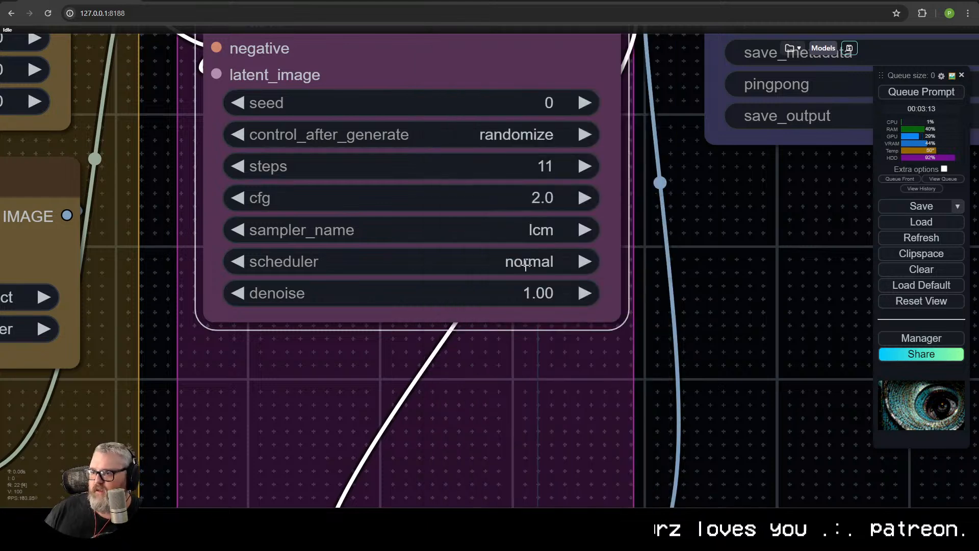
click(532, 262)
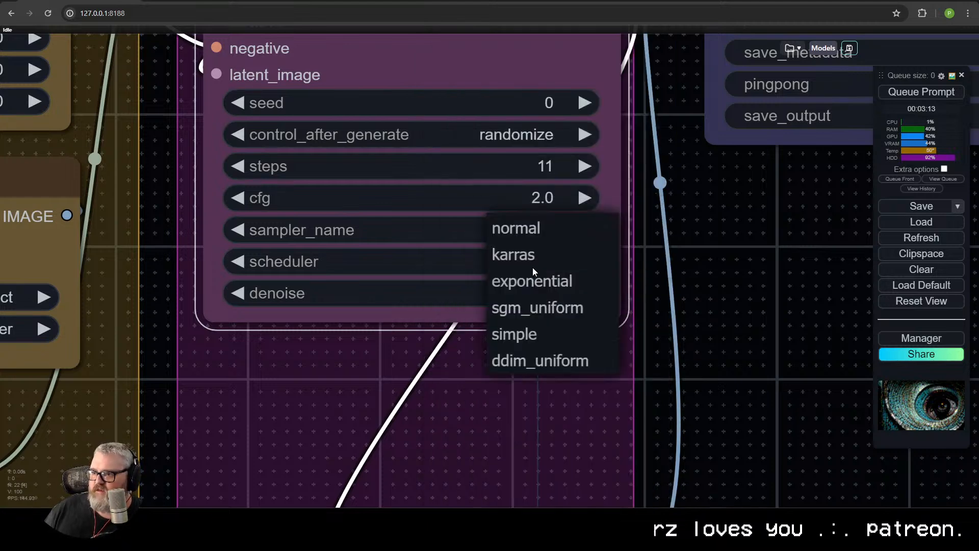
click(541, 309)
scroll(504, 199, up, 3)
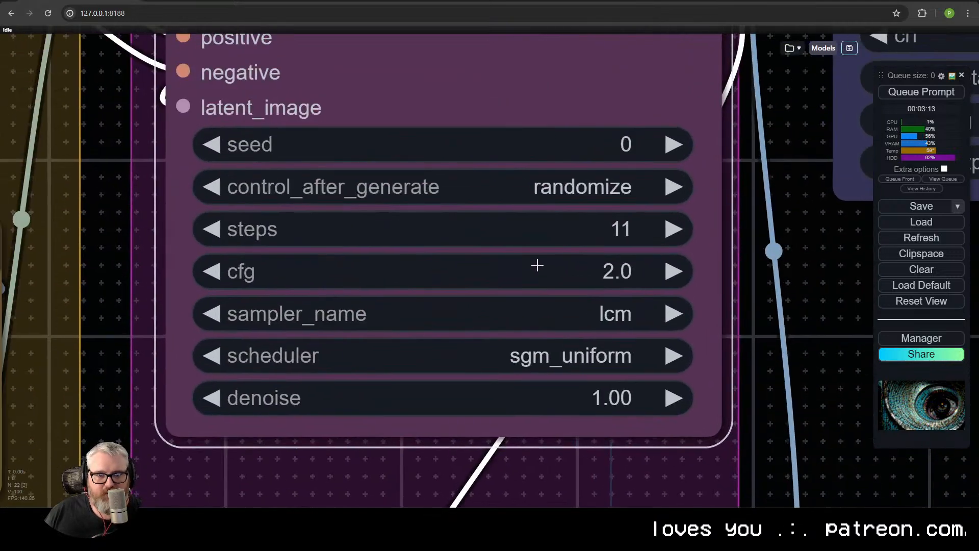
Convert the KSampler's seed widget to an input
scroll(534, 262, down, 5)
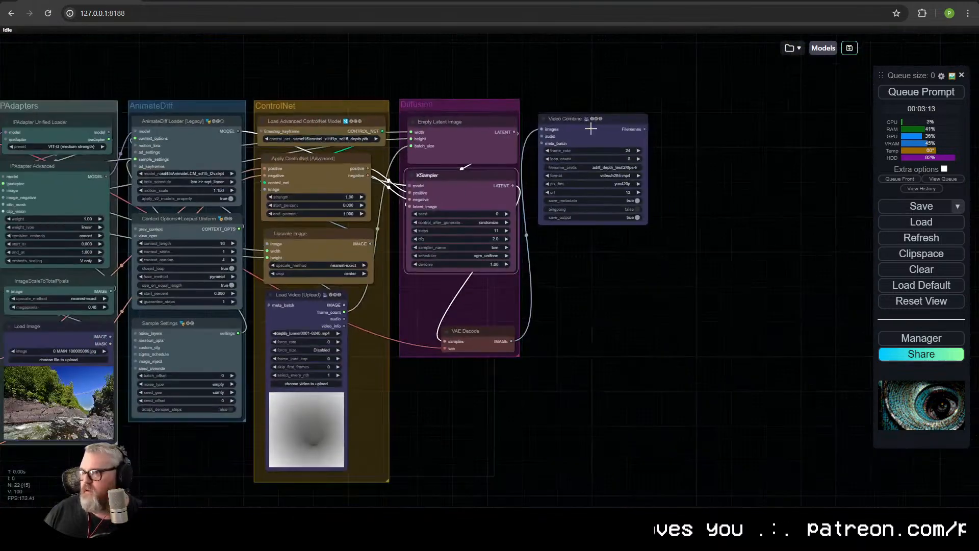
click(585, 125)
drag(133, 181, 368, 177)
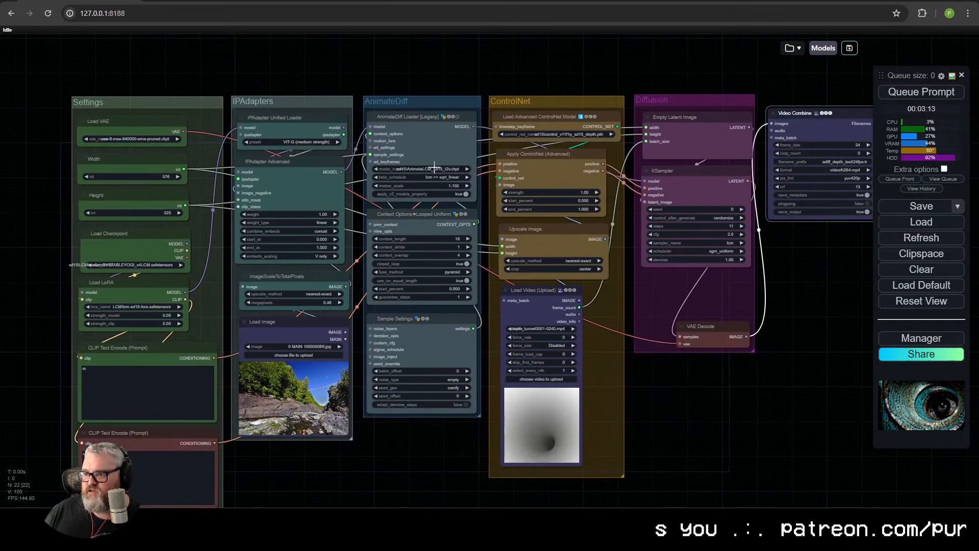
scroll(642, 217, up, 5)
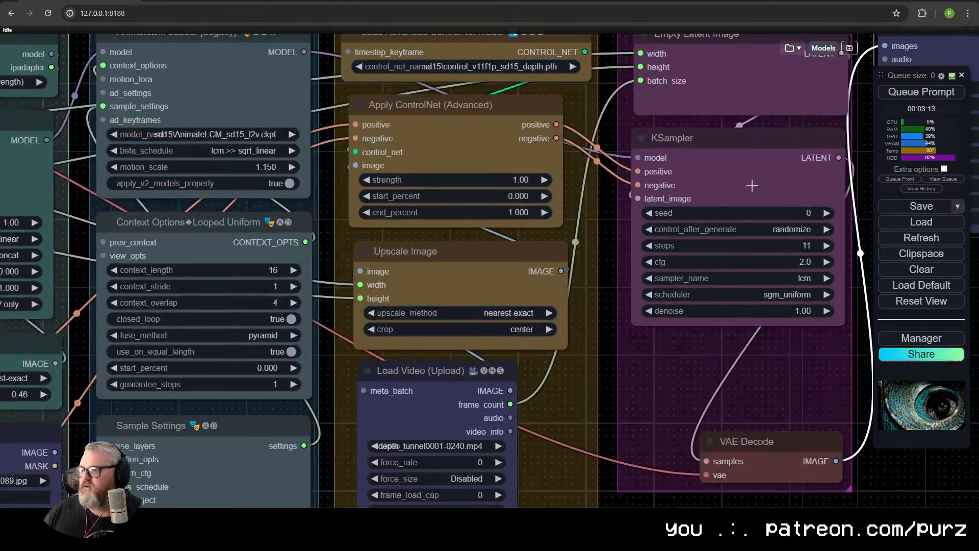
right_click(742, 164)
click(763, 418)
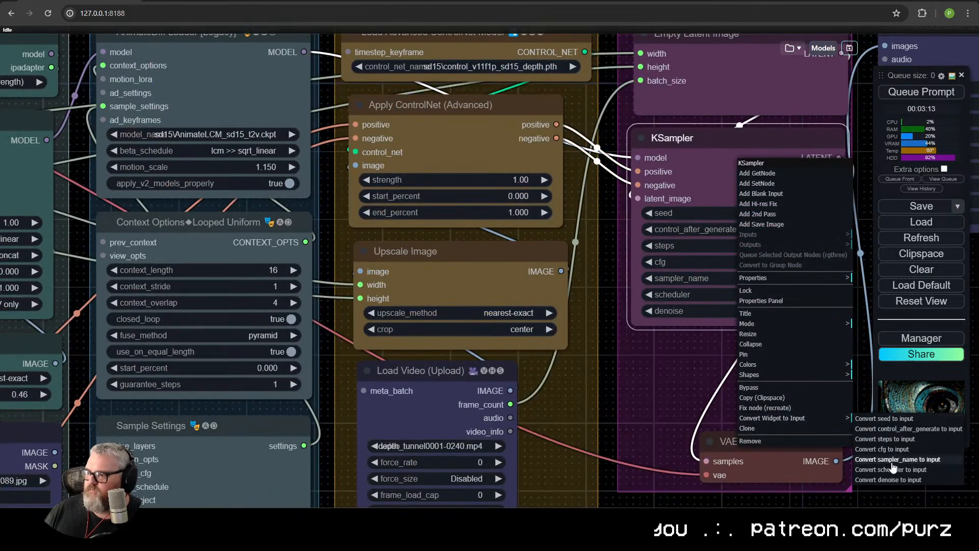
click(886, 420)
Add a Seed node and place it directly beneath the Settings group
scroll(530, 286, down, 1)
drag(505, 285, 586, 277)
drag(326, 268, 828, 124)
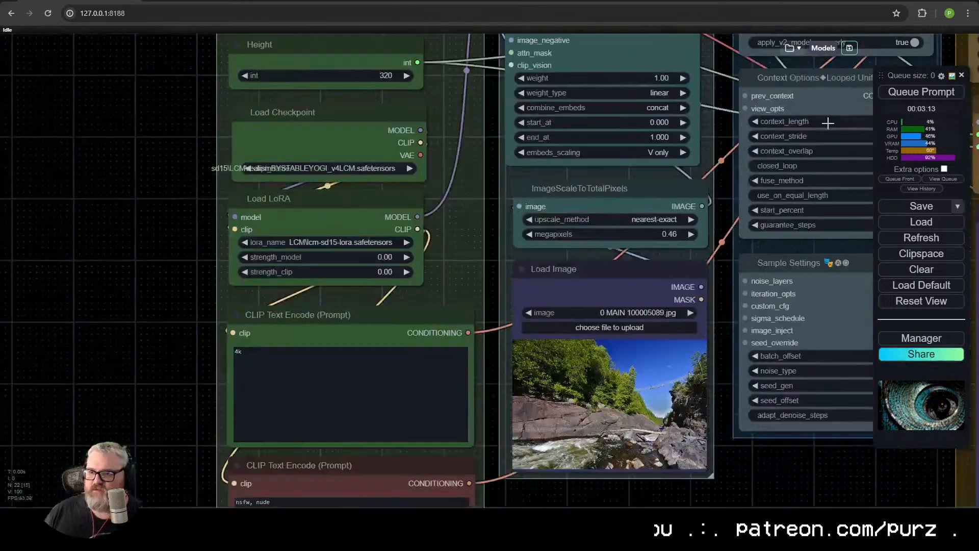
scroll(576, 255, down, 7)
drag(462, 464, 406, 308)
double_click(394, 324)
text(seefd)
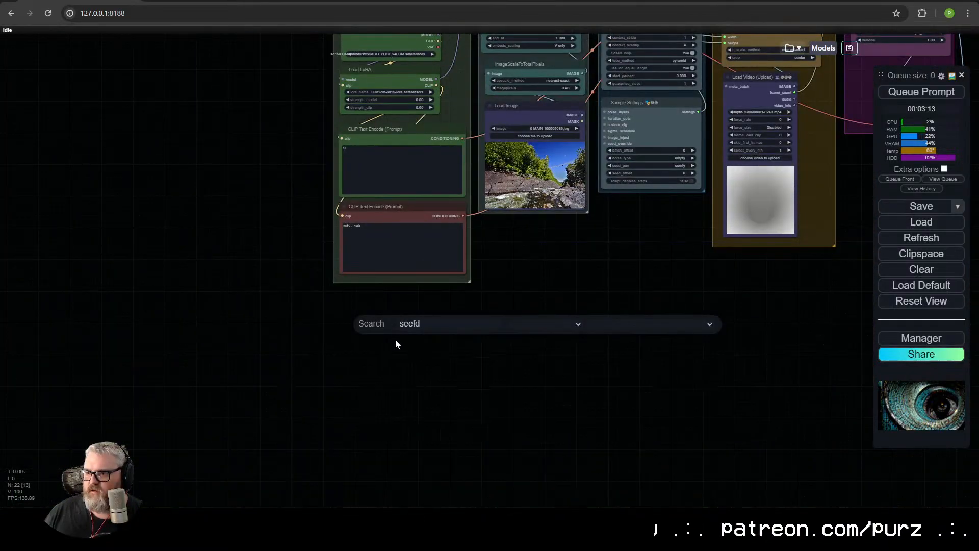
key(BackSpace)
key(BackSpace)
key(BackSpace)
text(ed)
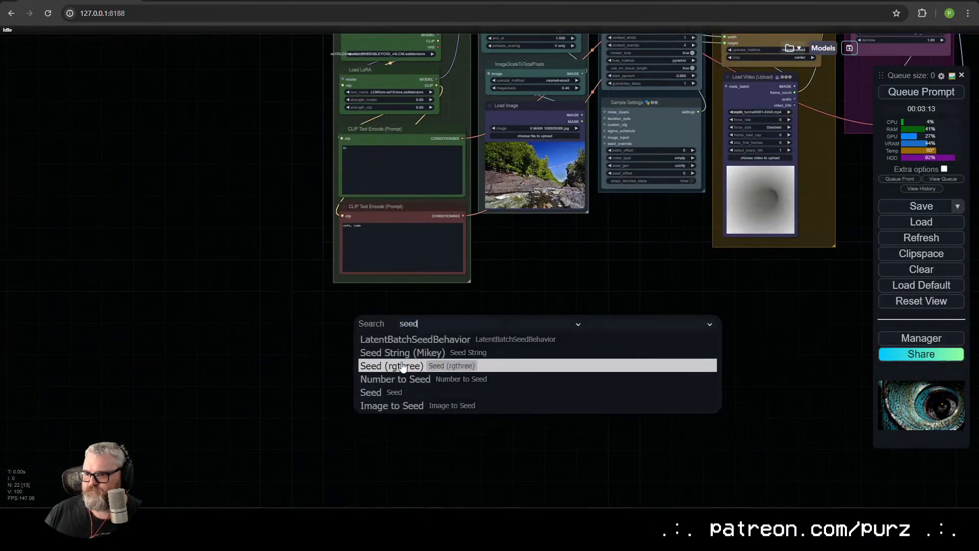
click(388, 393)
drag(402, 341, 378, 300)
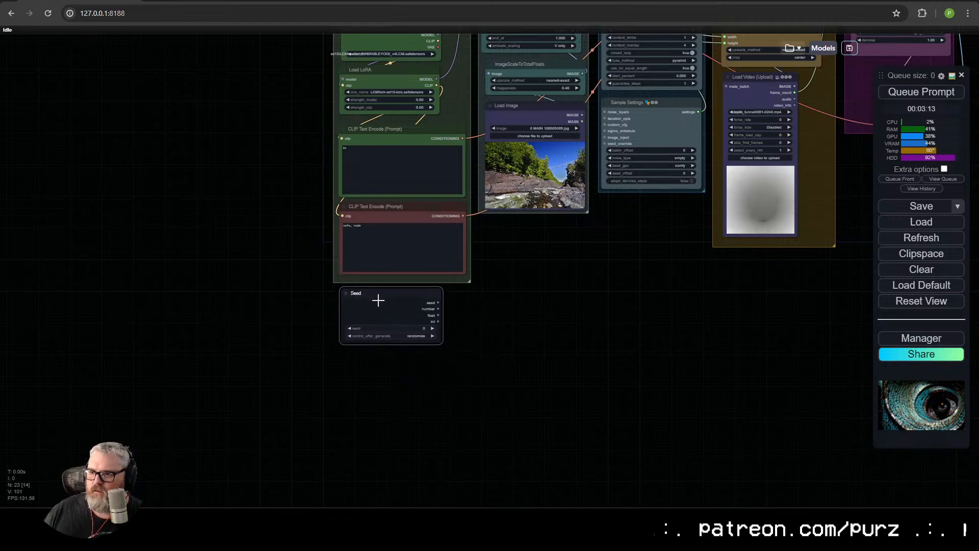
Set the Seed node's seed to 8008135 and its control_after_generate to fixed
click(409, 330)
click(400, 330)
double_click(466, 320)
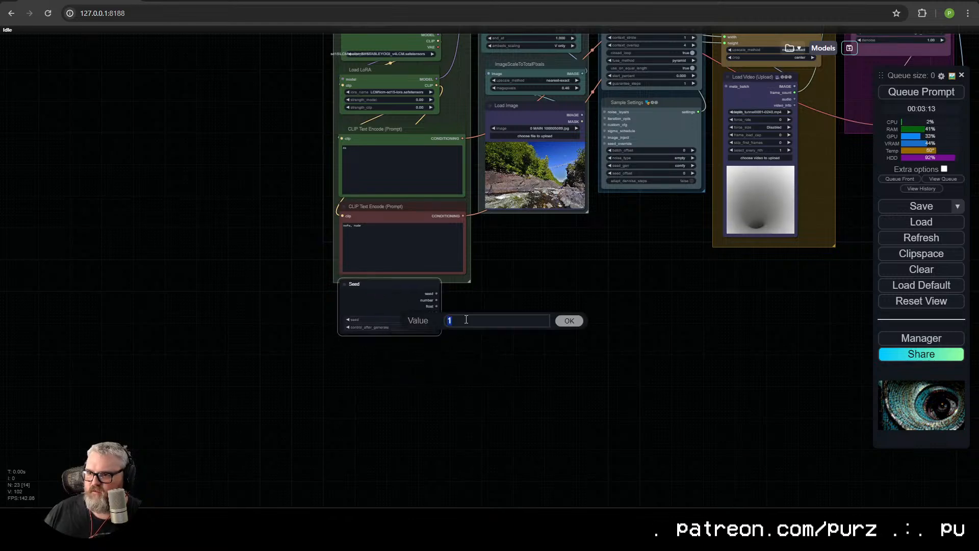
text(8008135)
key(Return)
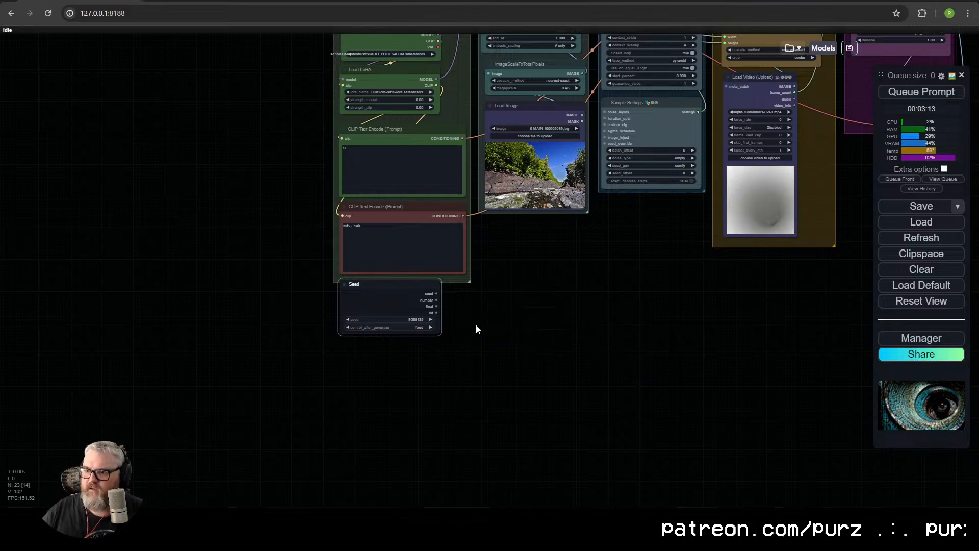
Connect the Seed node's int output to the KSampler's seed input
scroll(447, 323, up, 12)
drag(280, 181, 364, 187)
scroll(684, 218, down, 6)
drag(839, 250, 485, 295)
scroll(510, 306, down, 10)
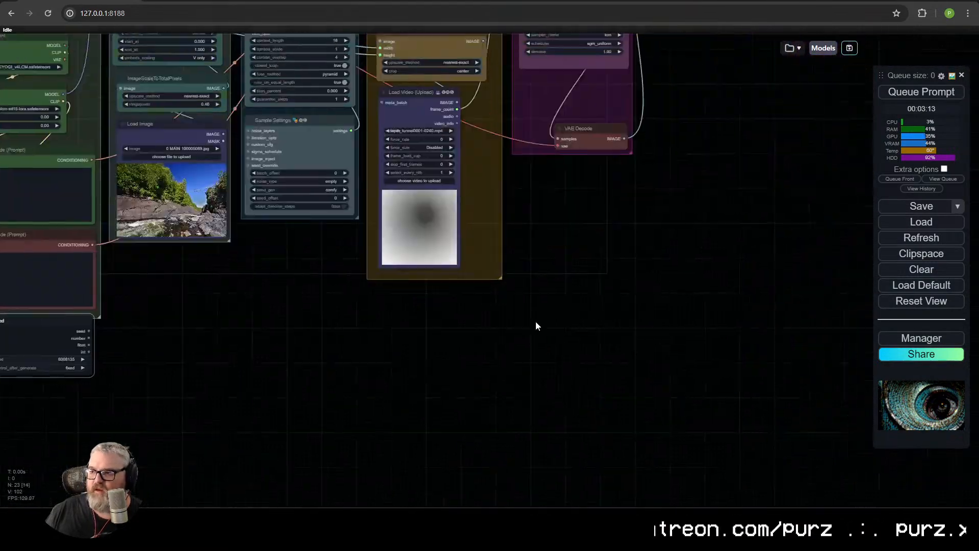
drag(61, 360, 356, 264)
drag(464, 177, 456, 185)
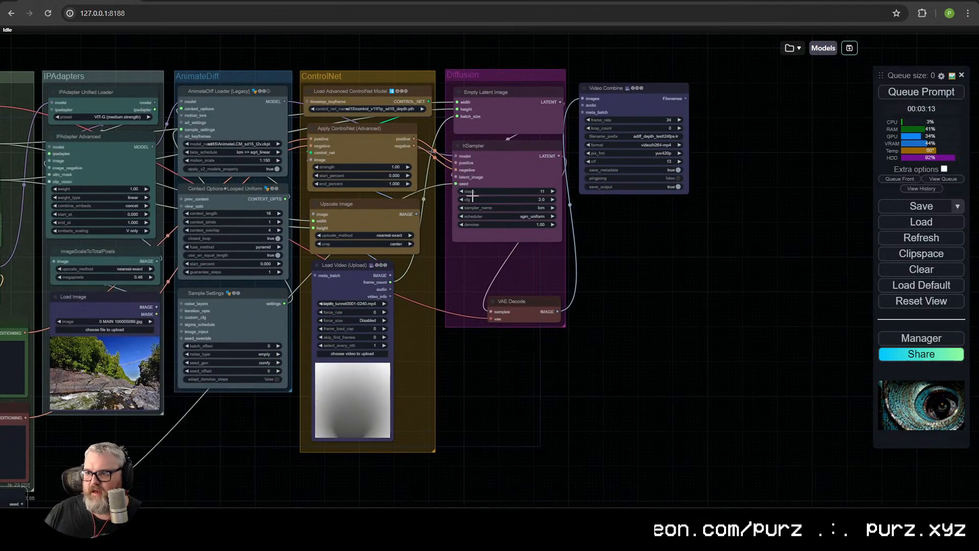
Extend the Settings group to enclose the Seed node and color the node green
scroll(438, 312, down, 5)
drag(394, 349, 489, 300)
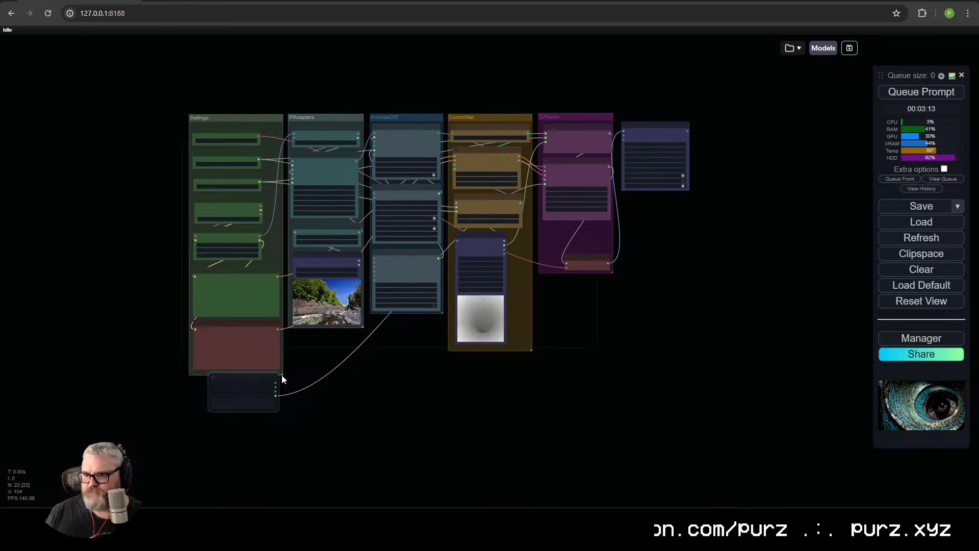
right_click(273, 408)
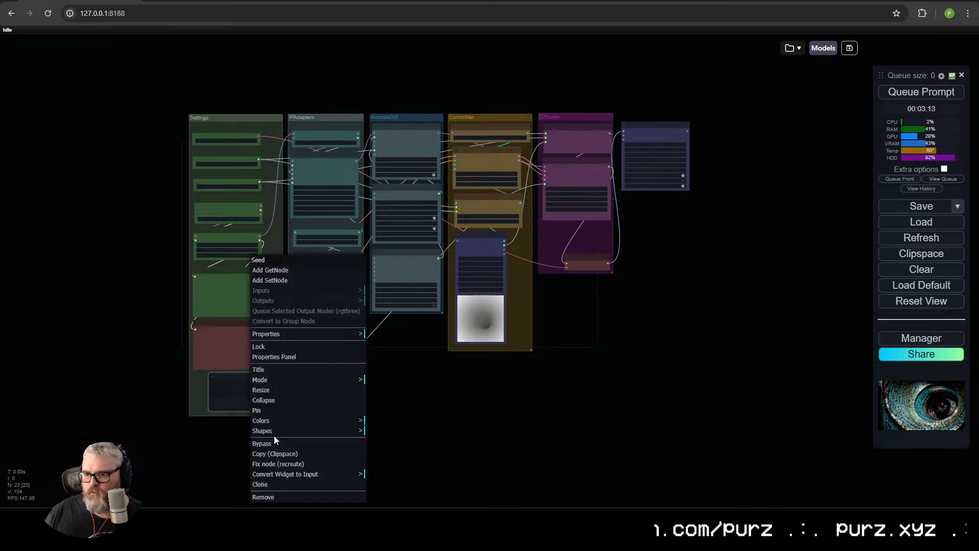
click(298, 422)
click(383, 437)
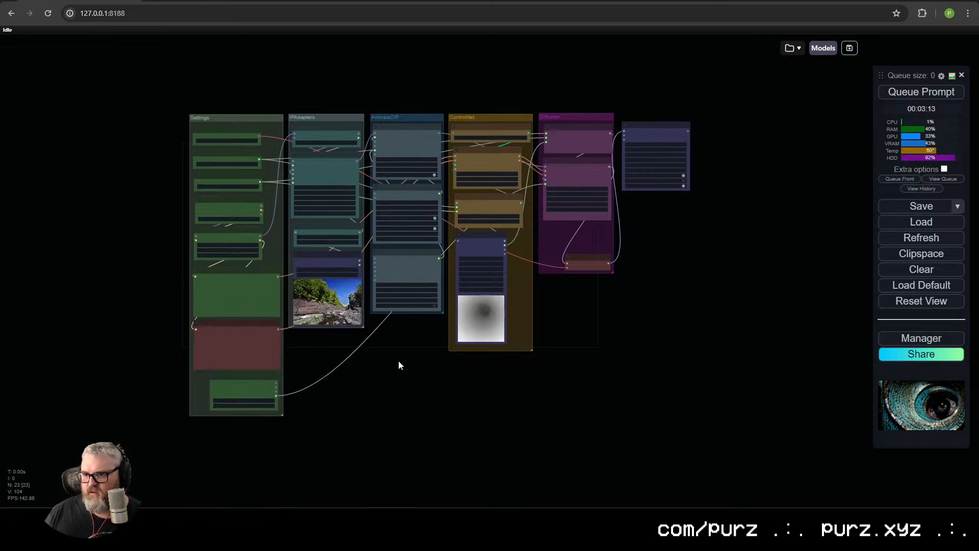
Set the Load Video node's frame_load_cap to 24
scroll(399, 360, up, 5)
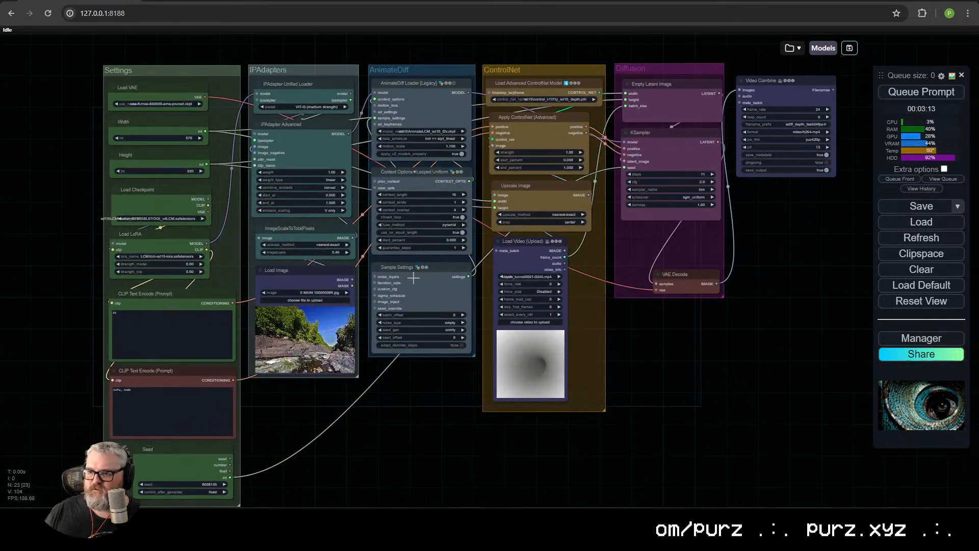
scroll(449, 291, down, 1)
scroll(448, 291, up, 8)
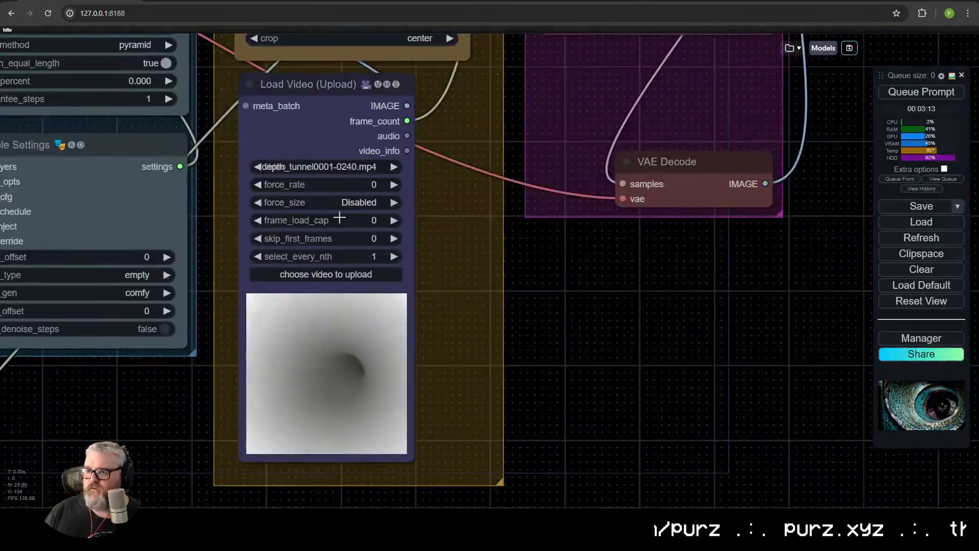
click(335, 225)
text(24)
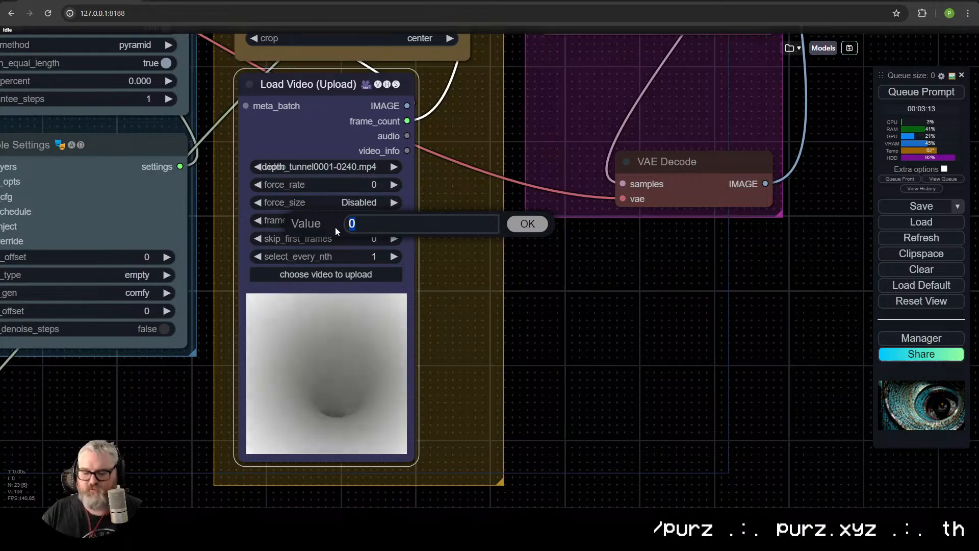
key(Return)
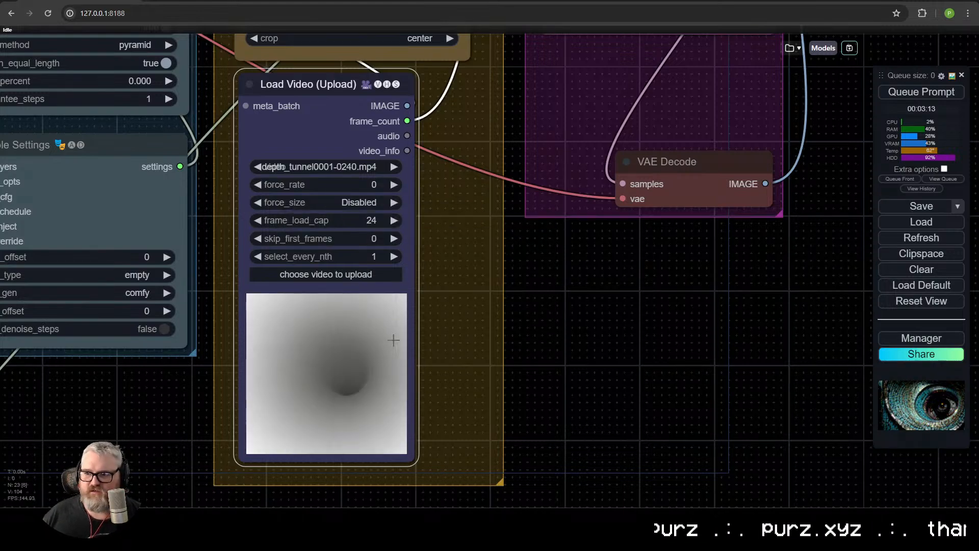
scroll(437, 278, down, 10)
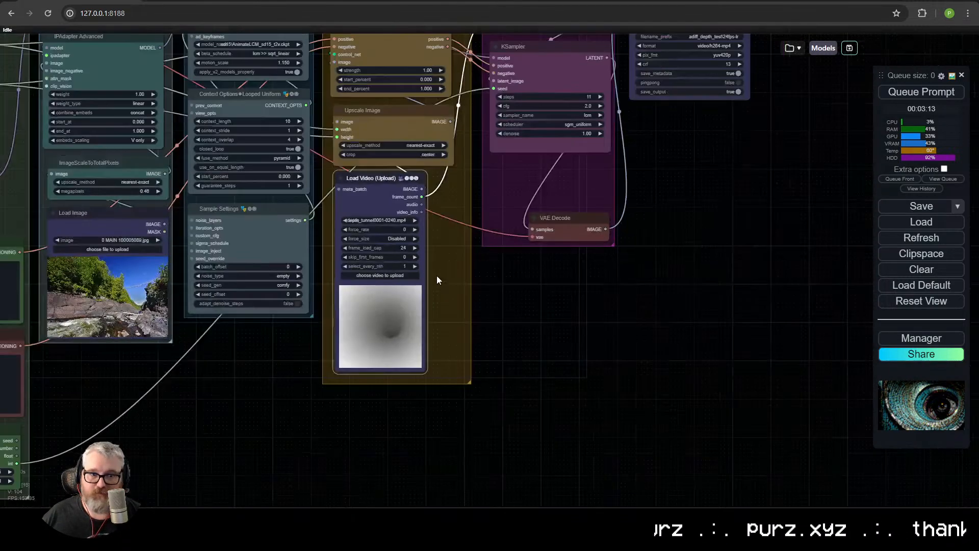
Queue the workflow to generate the animation from the 24-frame depth video
scroll(436, 275, up, 4)
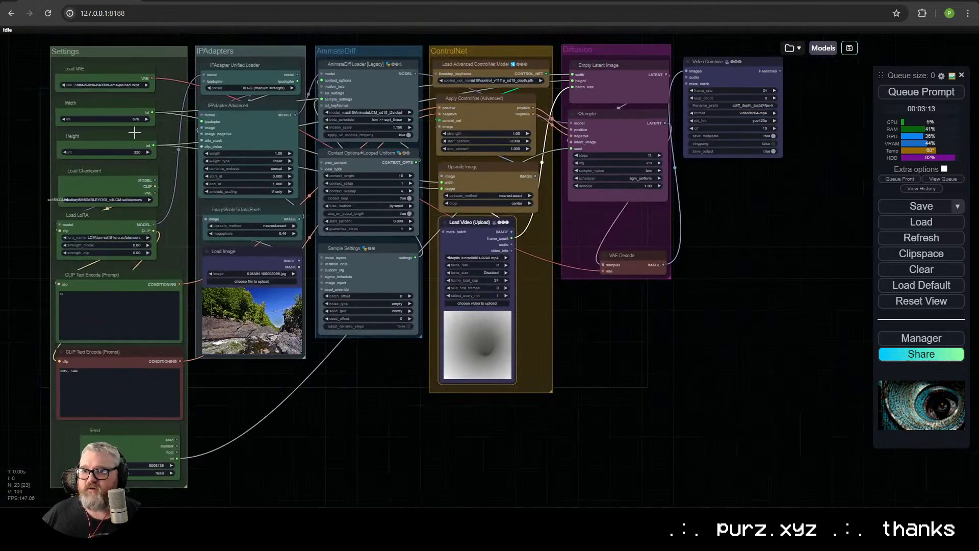
click(123, 194)
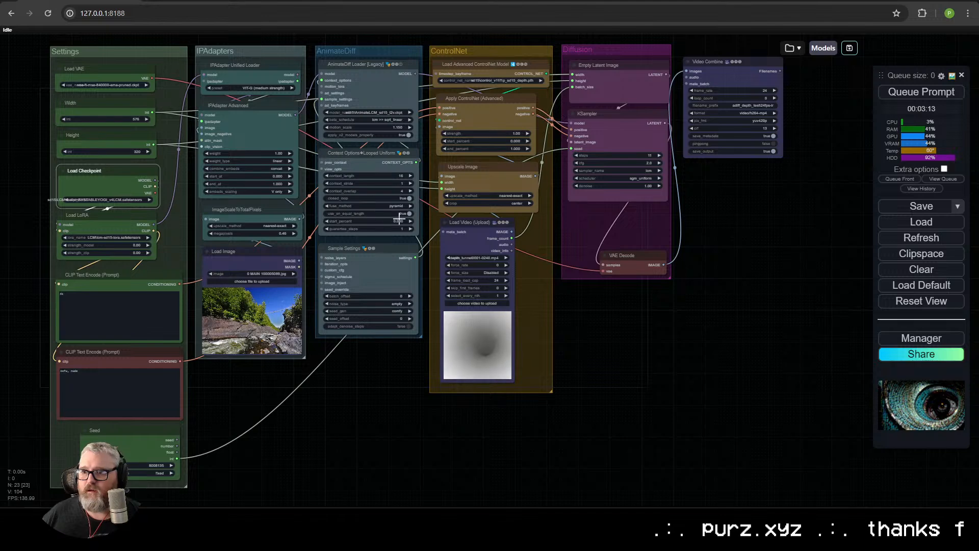
key(ctrl+Return)
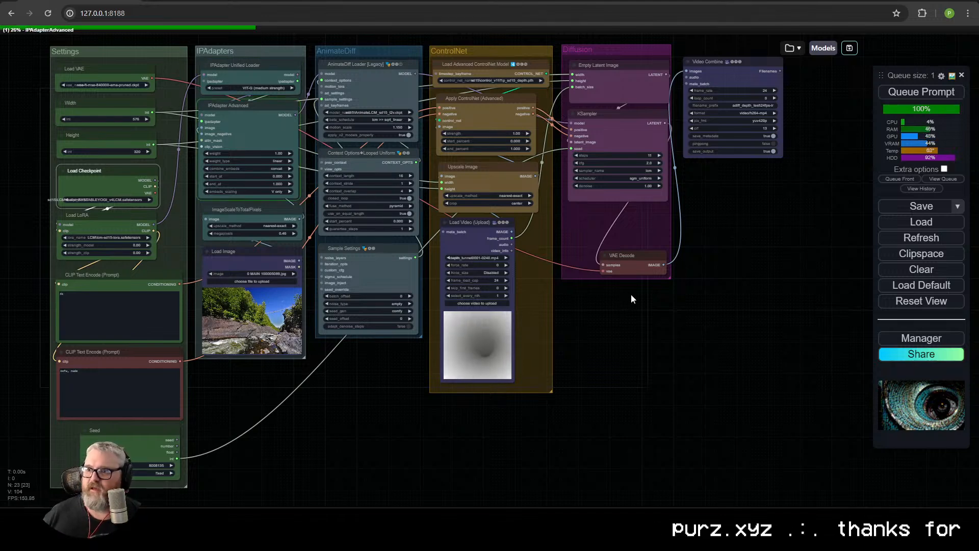
Extend the Diffusion group downward and move the VAE Decode node below the KSampler's preview
drag(631, 294, 688, 303)
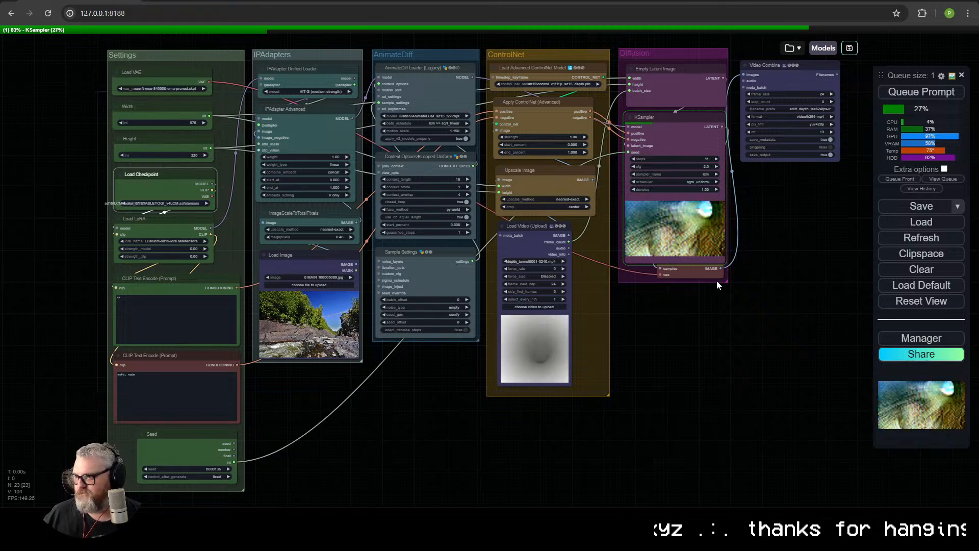
drag(726, 281, 714, 299)
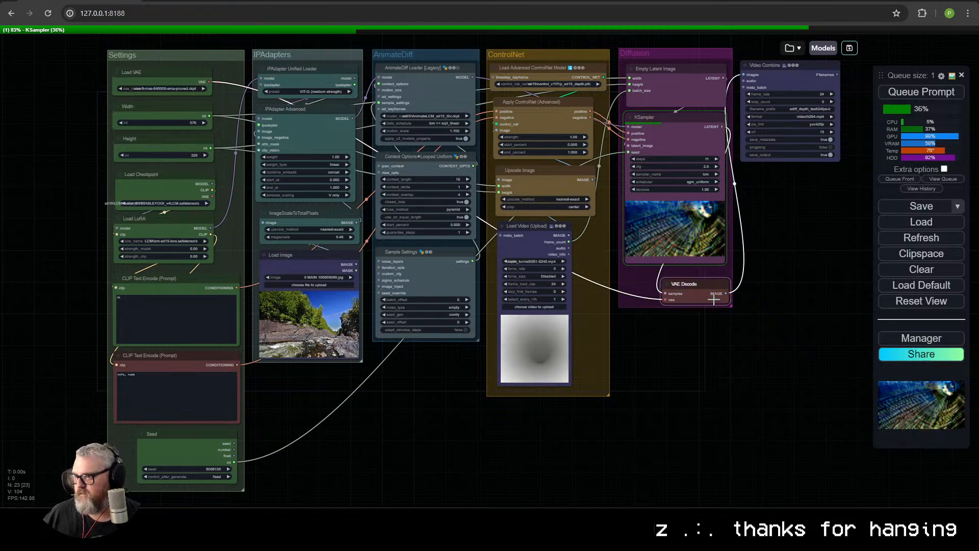
drag(788, 268, 695, 318)
drag(697, 129, 699, 128)
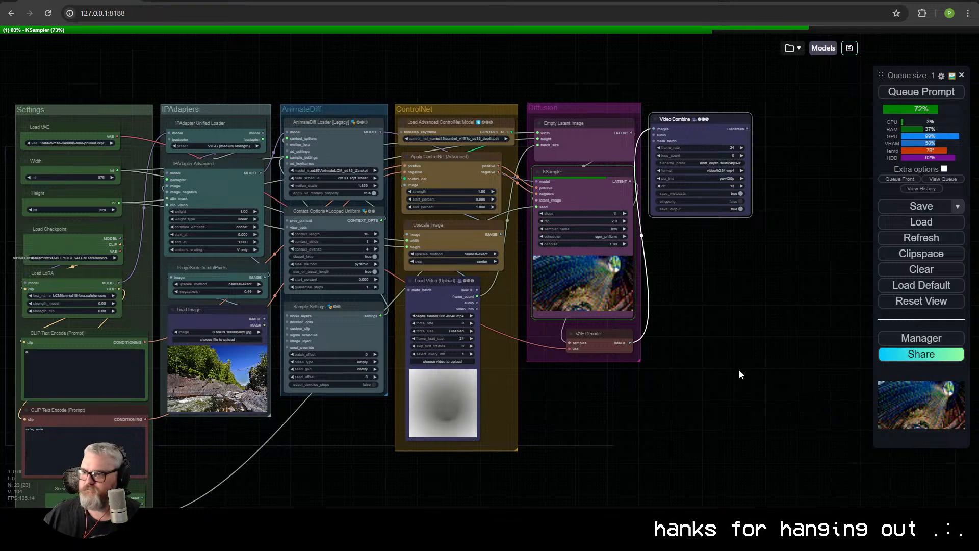
drag(693, 398, 756, 350)
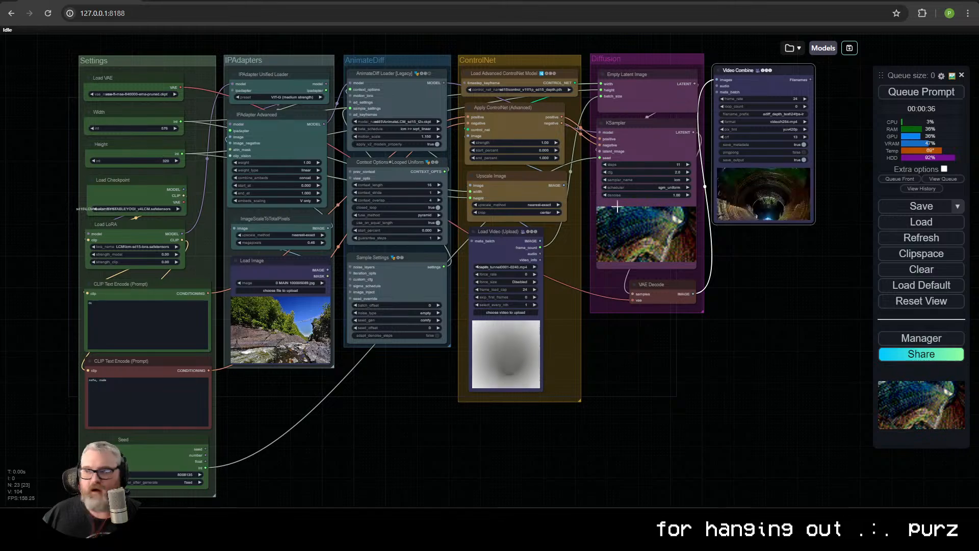
Examine the generated tunnel video in the Video Combine node's preview
scroll(743, 193, up, 5)
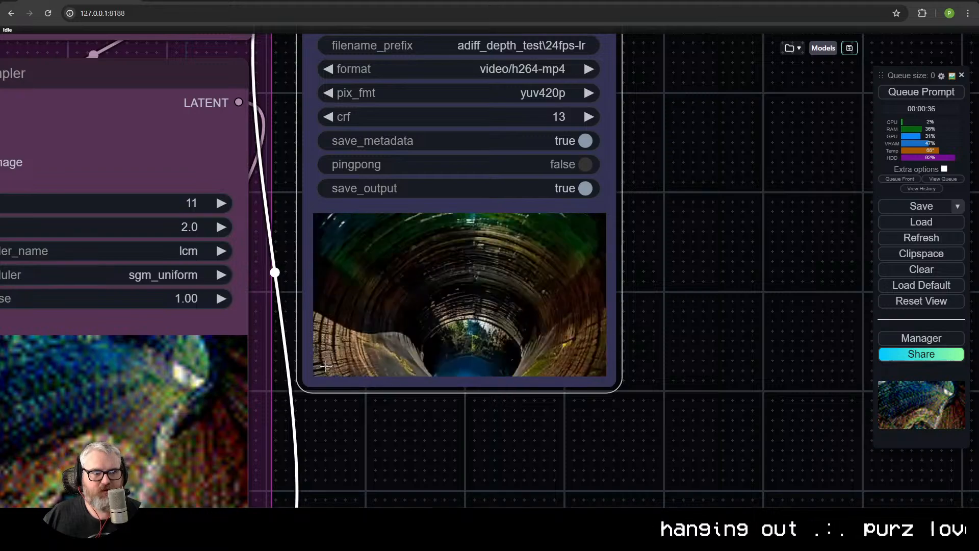
scroll(325, 366, down, 5)
scroll(267, 357, down, 1)
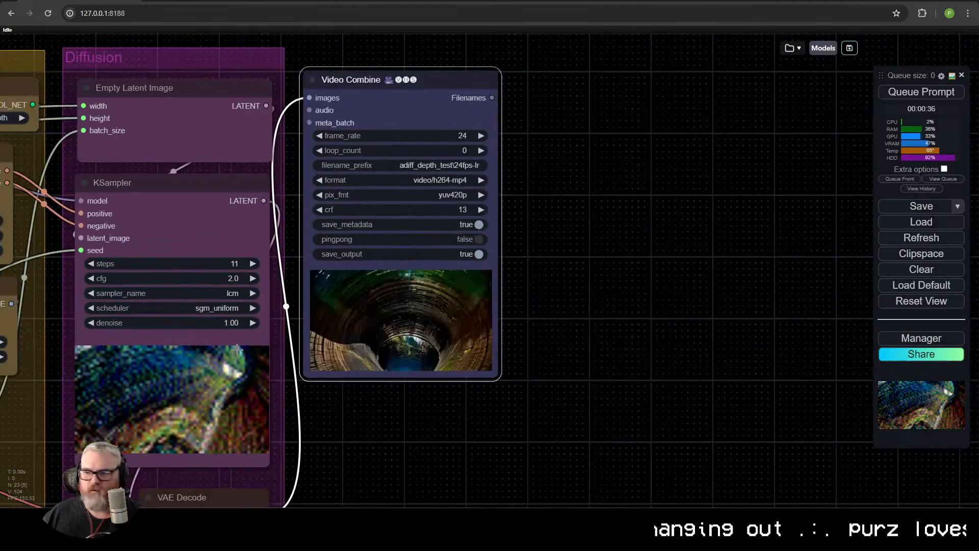
scroll(421, 347, up, 10)
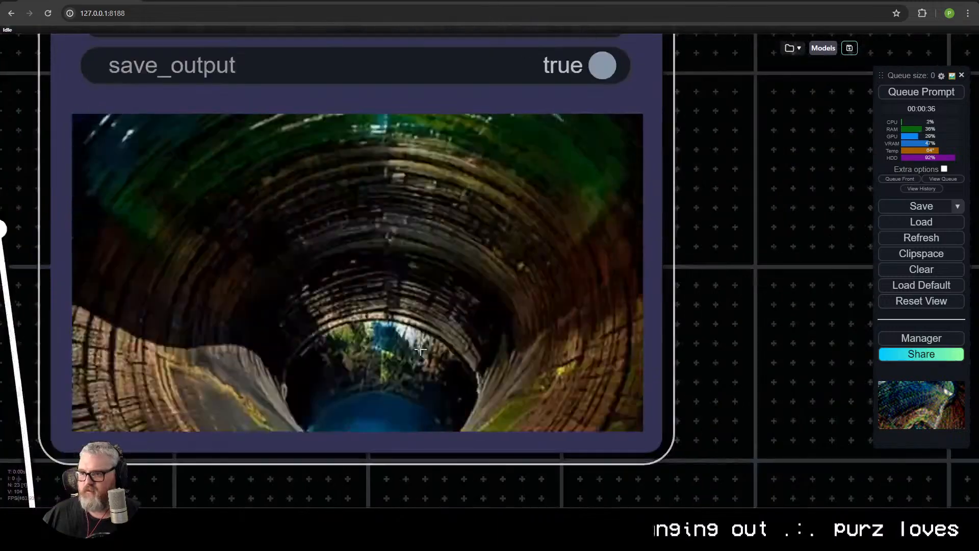
scroll(537, 269, down, 10)
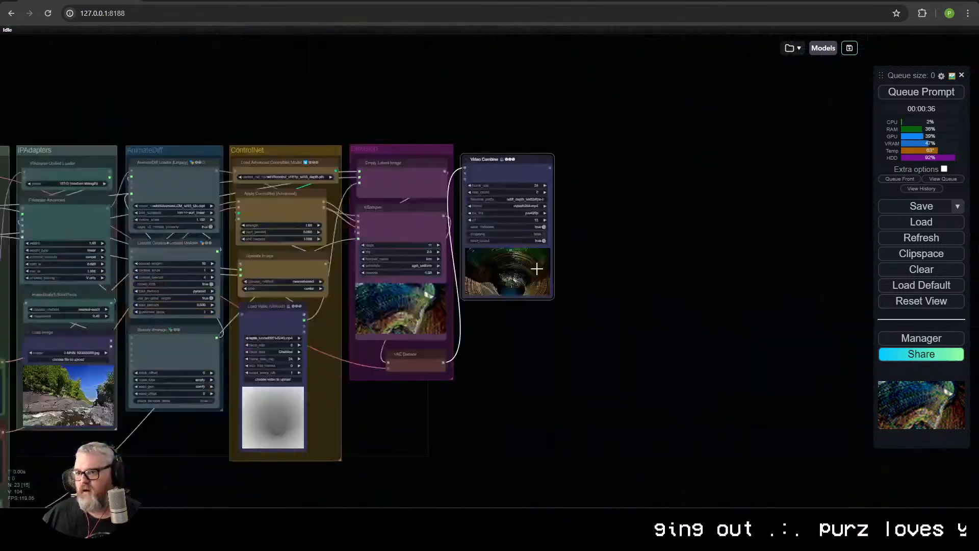
Set the Apply ControlNet (Advanced) node's strength and end_percent to 0.5, and queue the workflow
drag(325, 359, 500, 310)
scroll(499, 309, up, 3)
drag(447, 209, 518, 238)
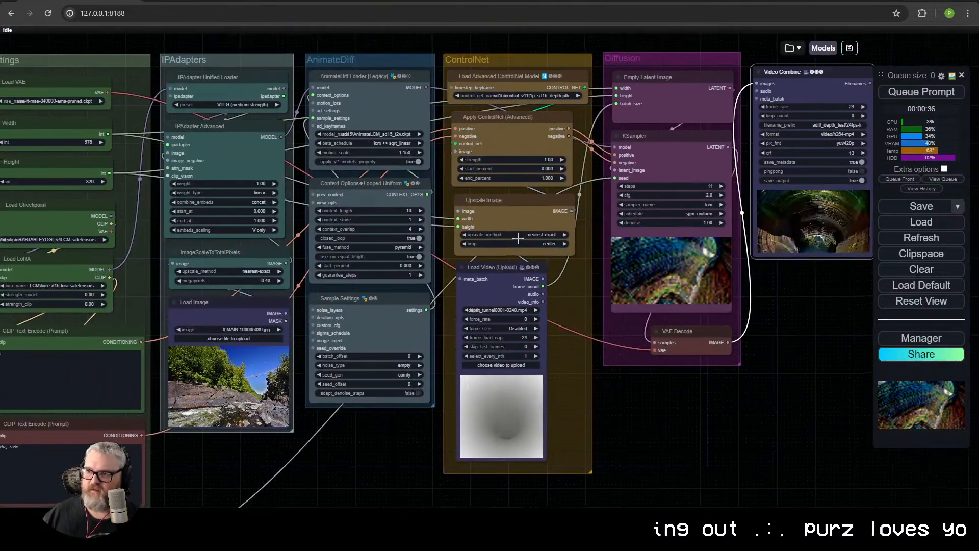
click(545, 160)
text(.5)
key(Return)
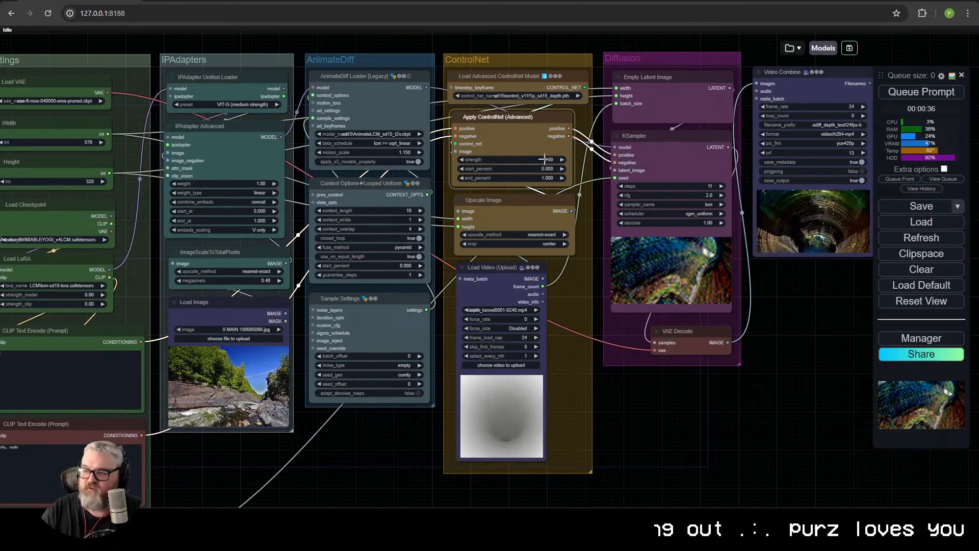
click(538, 178)
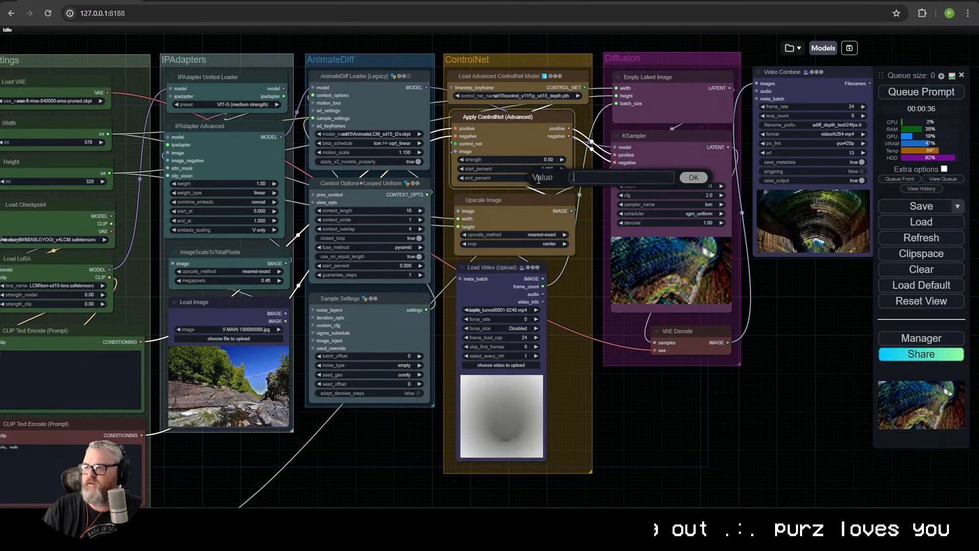
text(.5)
key(Return)
key(ctrl+Return)
Review the Apply ControlNet (Advanced) strength and percent settings and the KSampler node up close while the video generates
scroll(571, 173, up, 10)
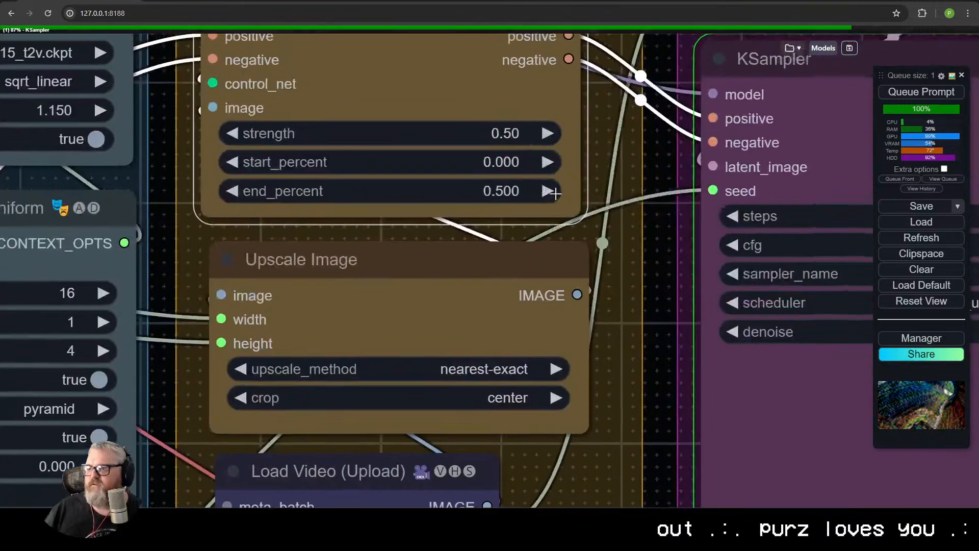
drag(554, 130, 574, 215)
scroll(573, 216, up, 7)
drag(315, 179, 452, 258)
scroll(592, 207, down, 2)
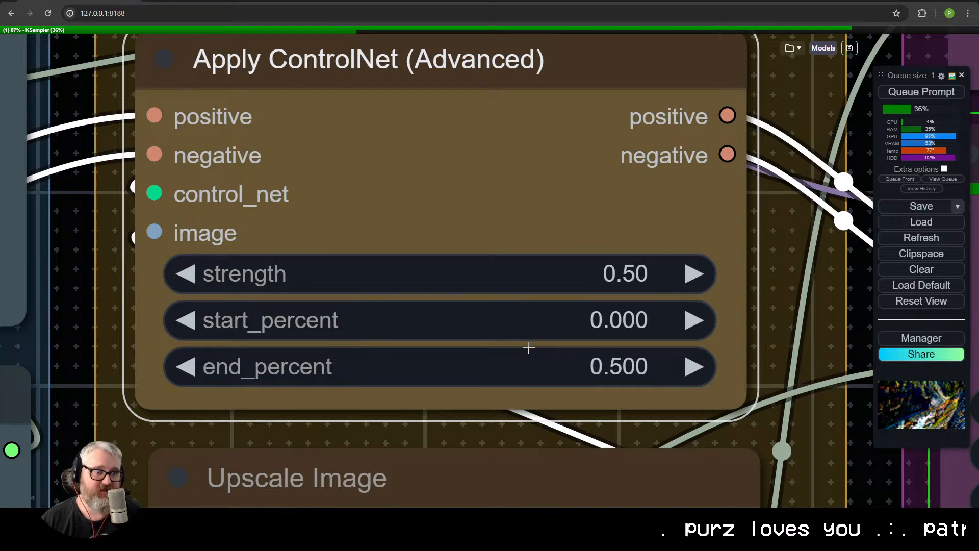
drag(810, 379, 201, 352)
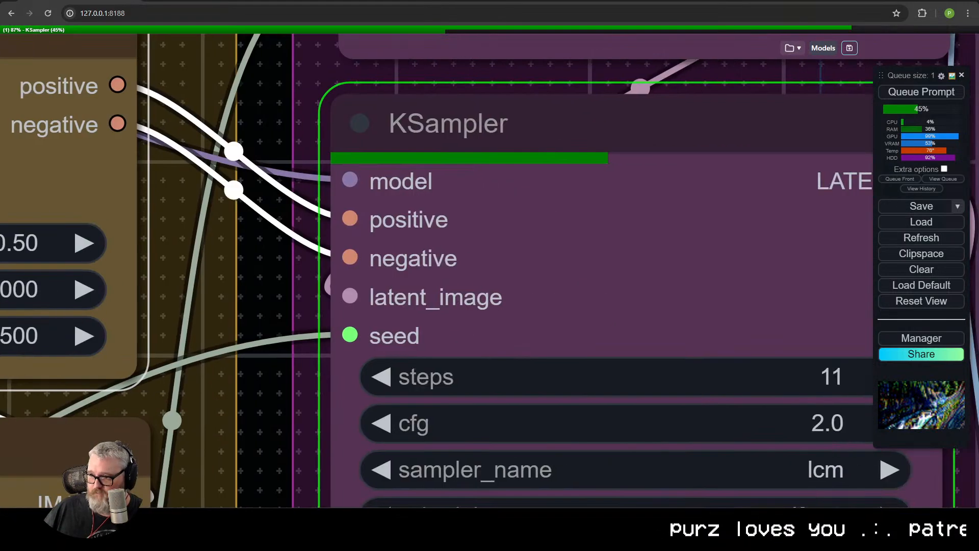
scroll(474, 291, down, 5)
scroll(563, 274, down, 3)
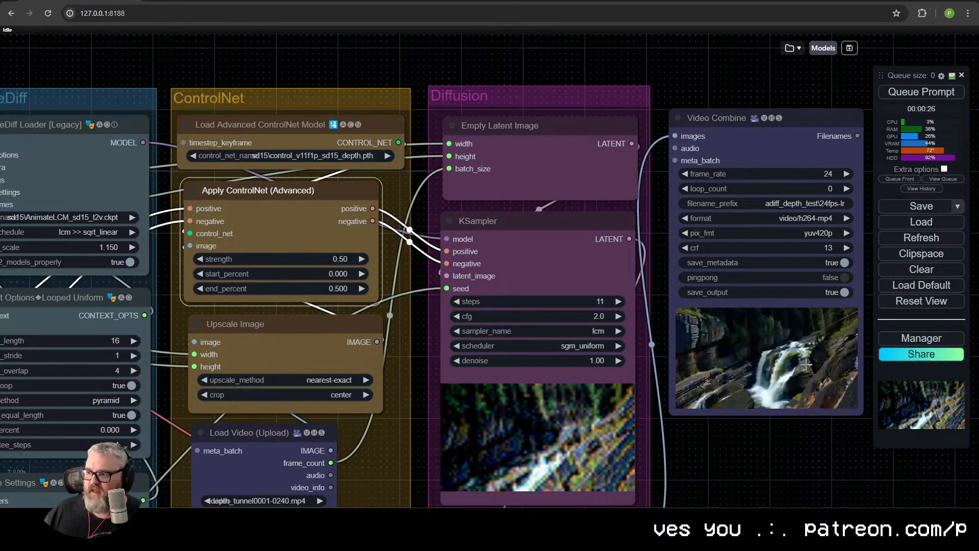
Check the new video preview, set the Apply ControlNet node's strength to 0.76 and end_percent to 0.6, and queue the workflow
scroll(806, 363, up, 10)
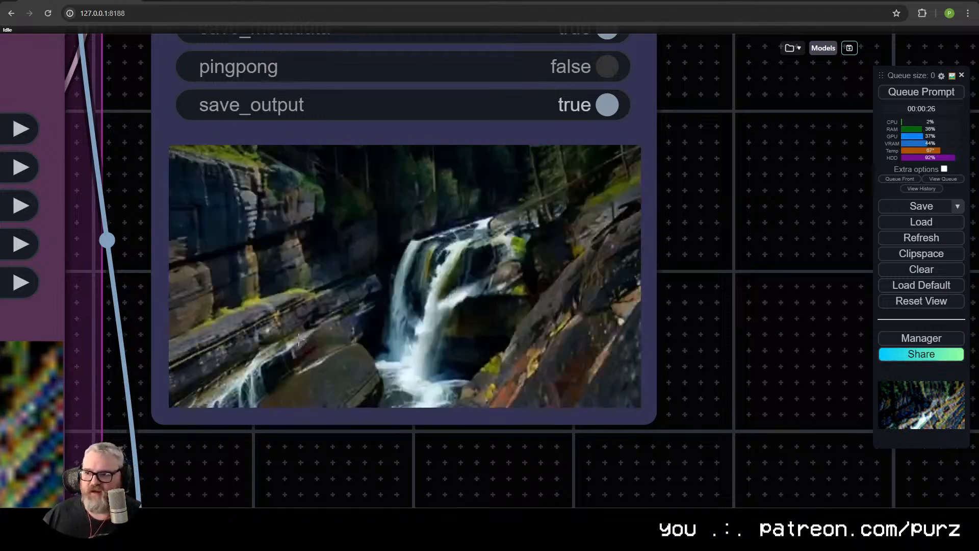
scroll(300, 341, down, 10)
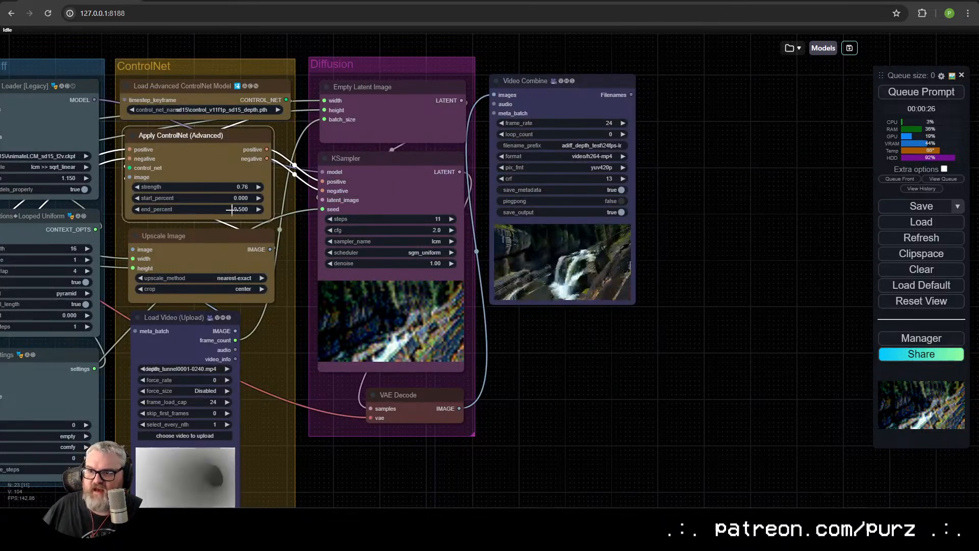
key(ctrl+Return)
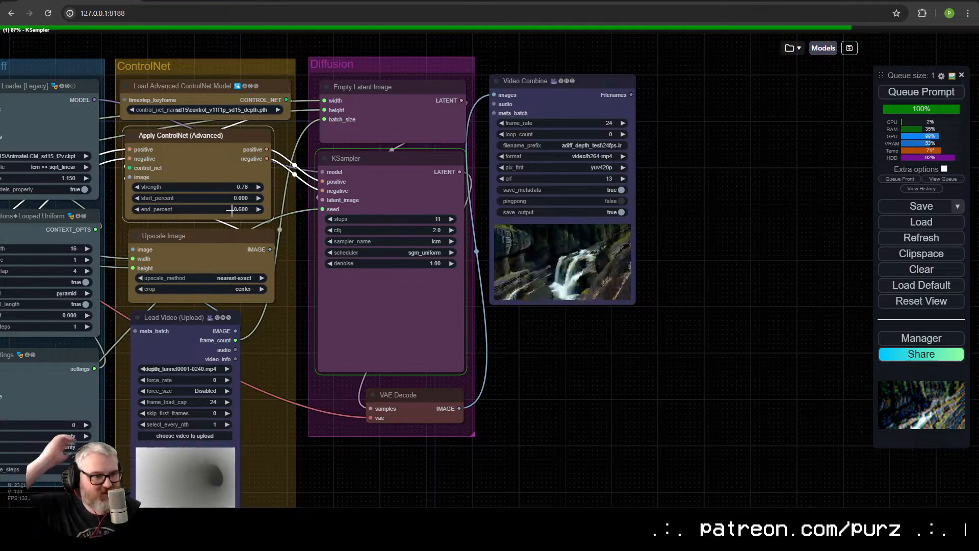
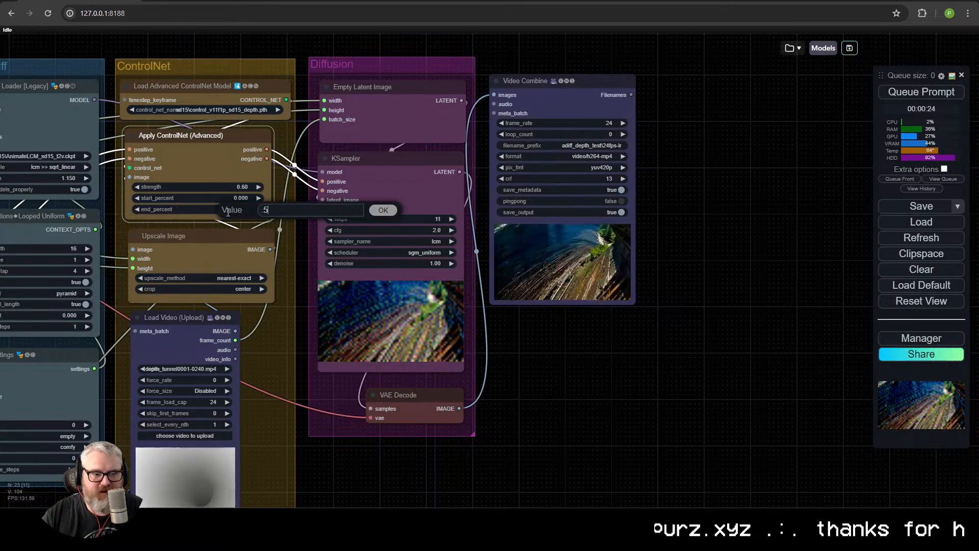
Set the Apply ControlNet node's strength to 0.60 and end_percent to 0.5, queue the workflow and check the new preview
key(Return)
key(ctrl+Return)
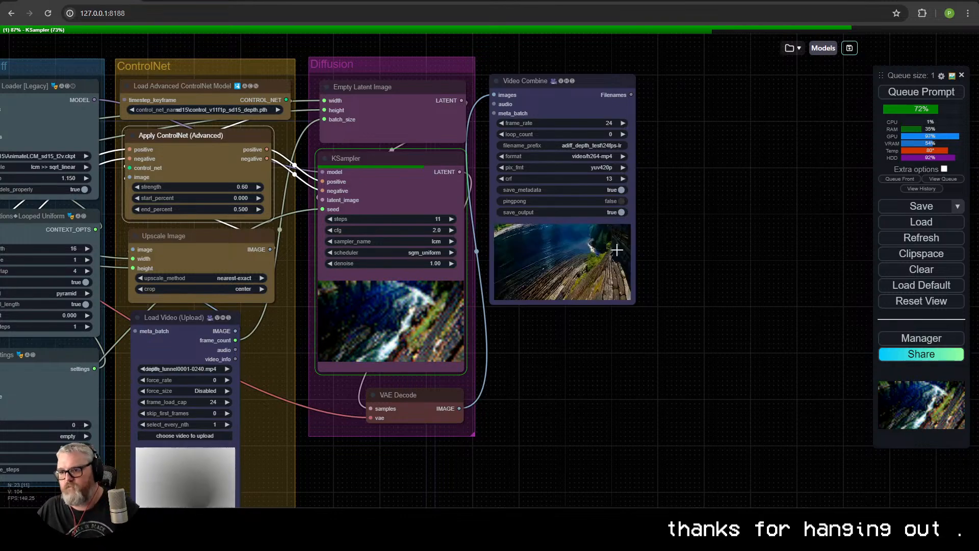
scroll(618, 250, up, 8)
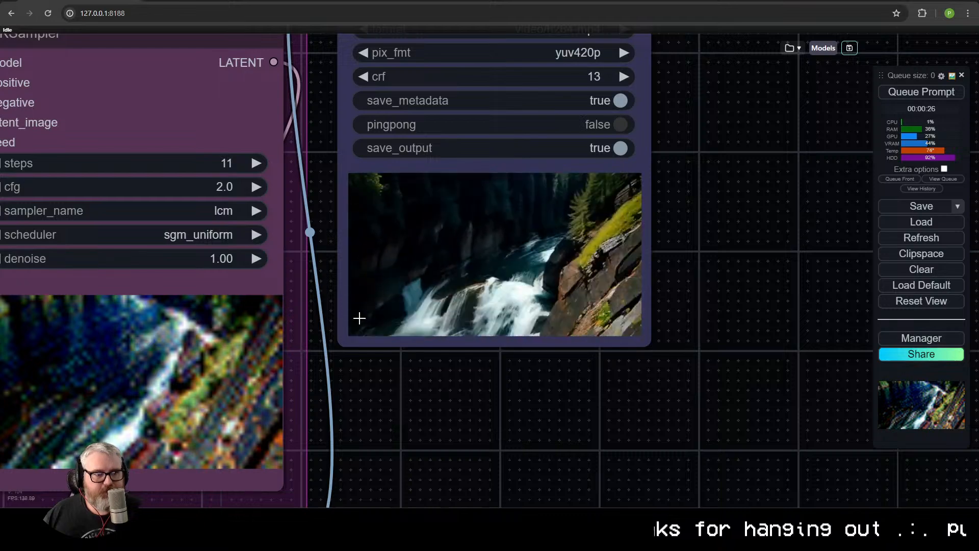
scroll(362, 310, down, 5)
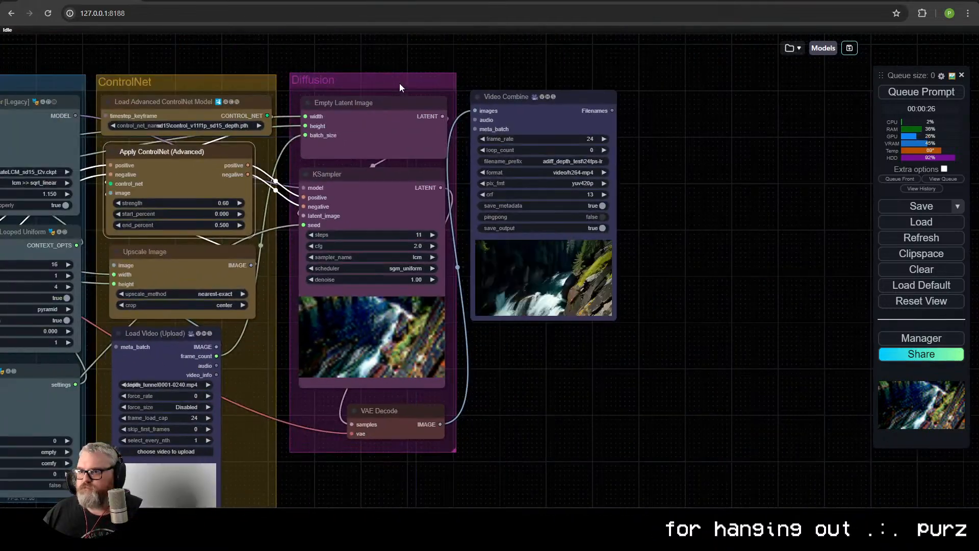
drag(385, 78, 383, 81)
drag(467, 285, 635, 227)
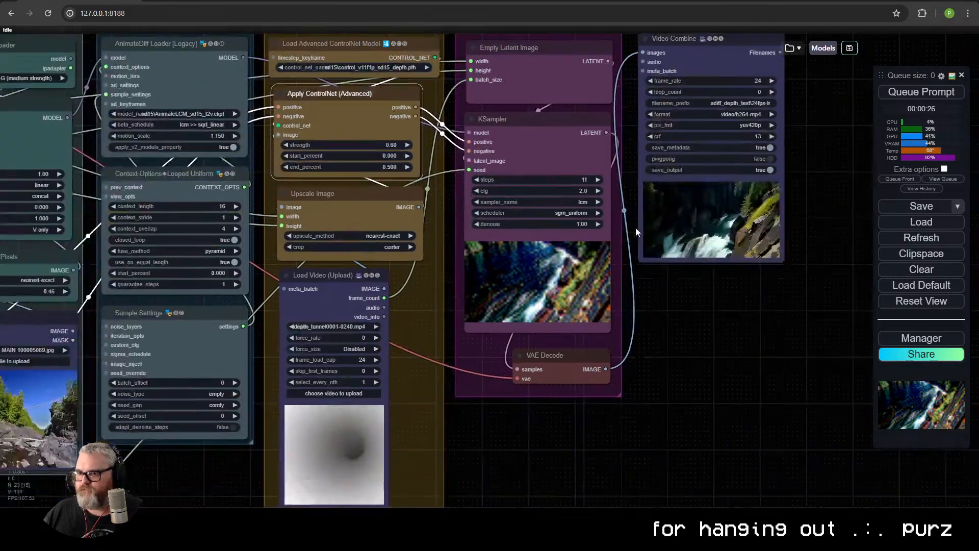
scroll(494, 247, down, 2)
drag(415, 280, 580, 265)
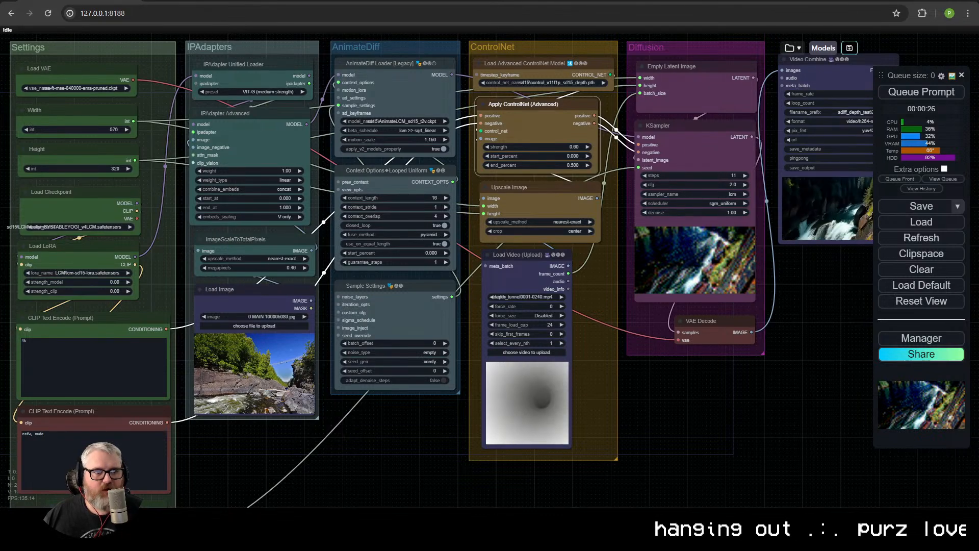
scroll(304, 385, down, 1)
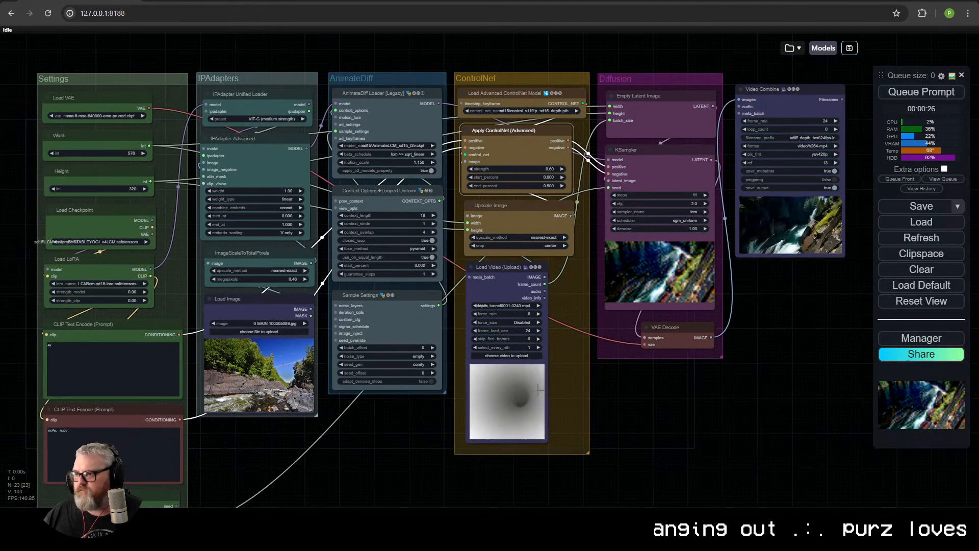
drag(696, 350, 635, 355)
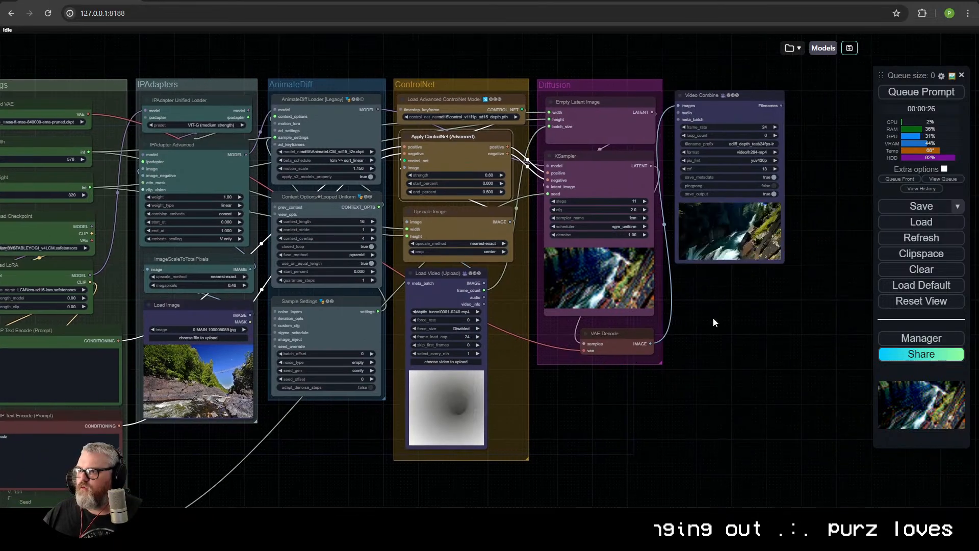
Examine the generated waterfall video in the Video Combine preview up close and compare it with the depth video and ControlNet settings
scroll(712, 318, up, 15)
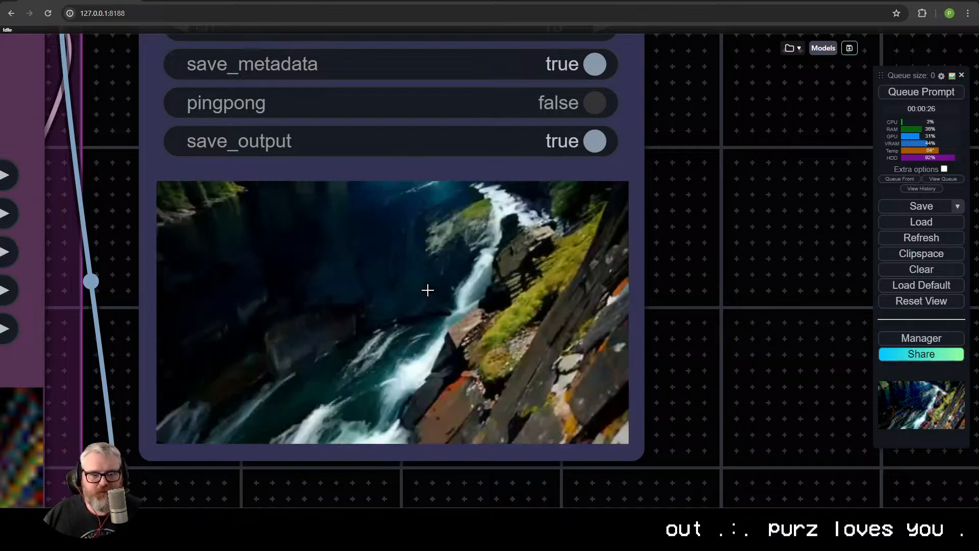
scroll(338, 161, down, 10)
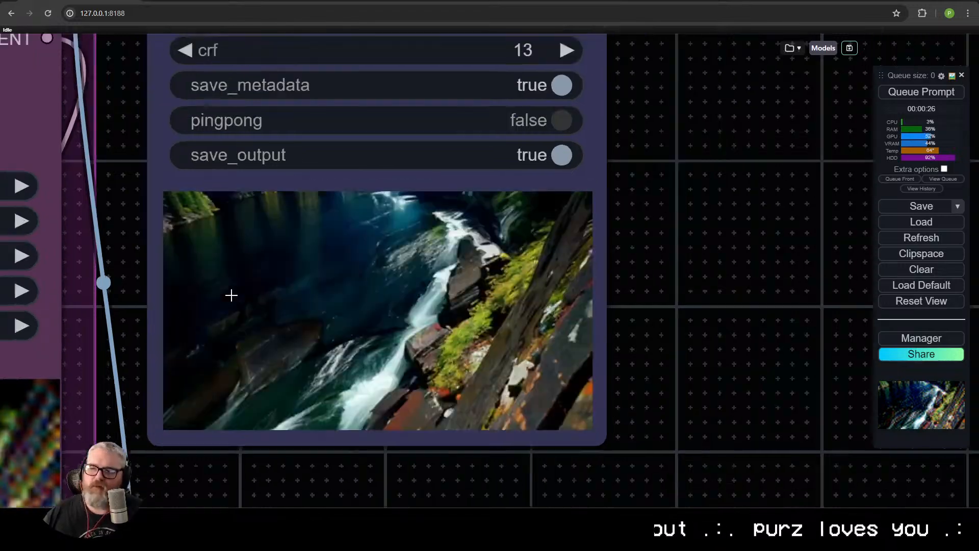
scroll(553, 290, up, 7)
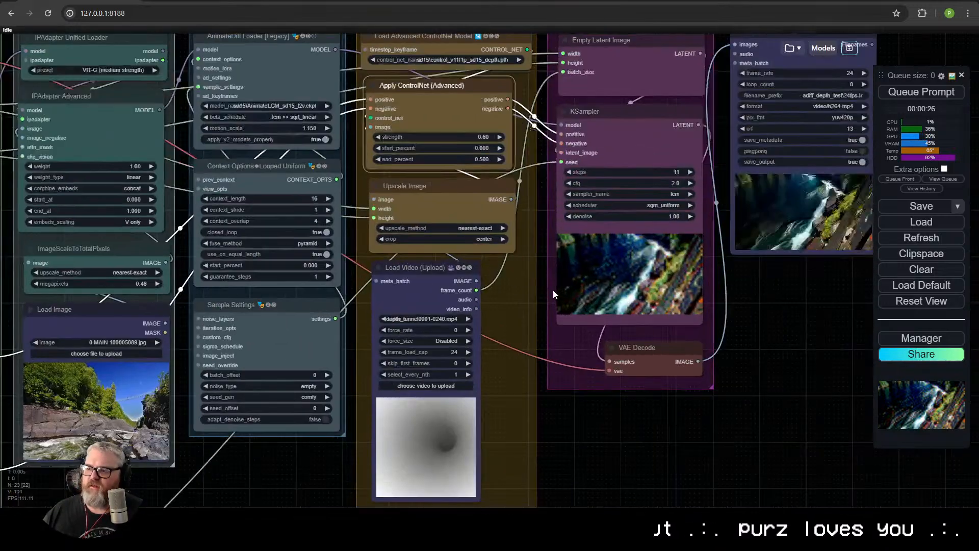
drag(540, 205, 404, 201)
scroll(431, 204, down, 2)
scroll(671, 215, up, 5)
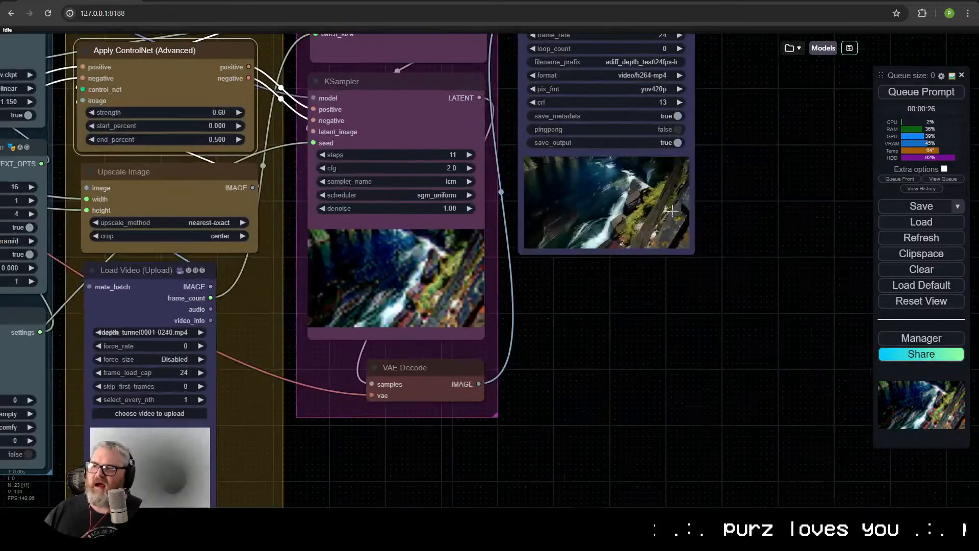
drag(673, 213, 500, 235)
scroll(400, 254, up, 13)
drag(489, 130, 350, 270)
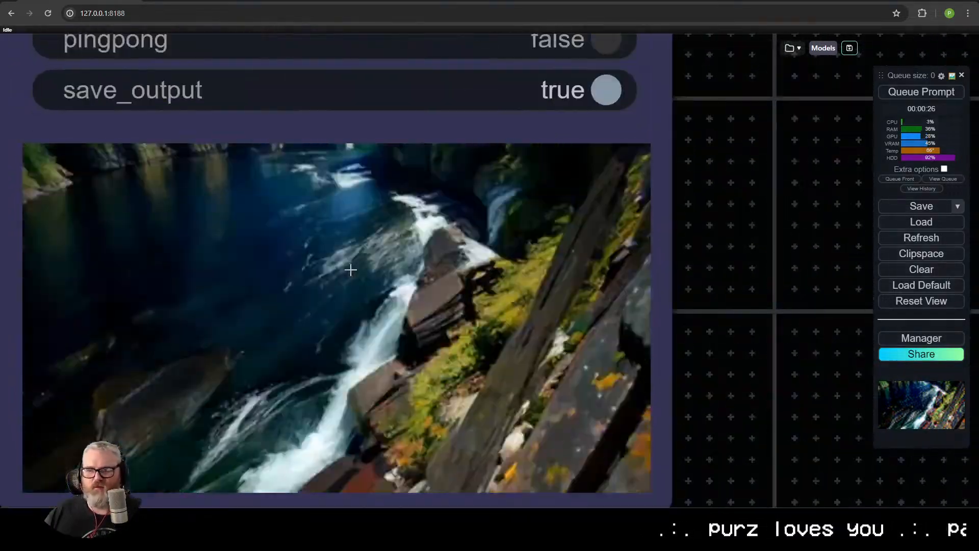
scroll(350, 270, down, 8)
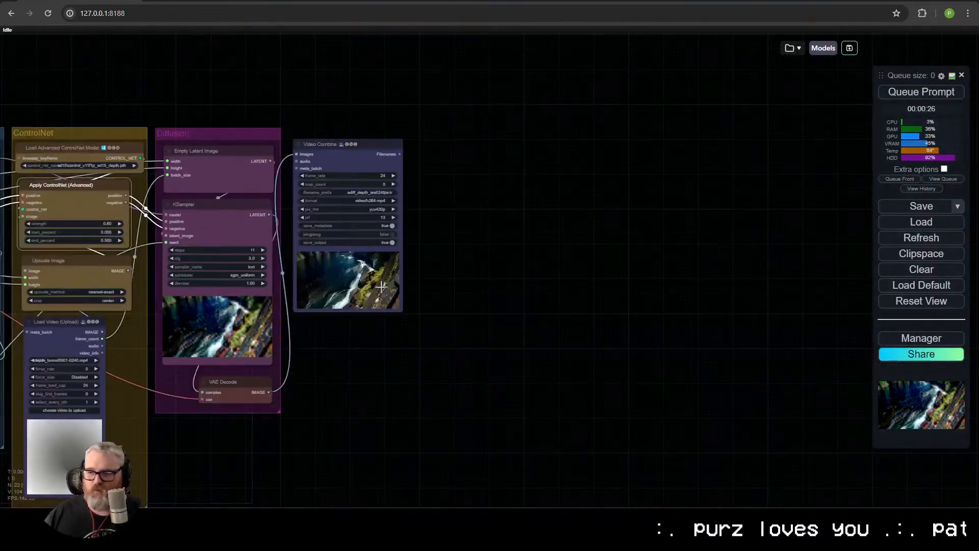
Add an NNLatentUpscale node fed by the KSampler's LATENT output, beside the Video Combine node
drag(381, 287, 588, 242)
drag(402, 237, 499, 223)
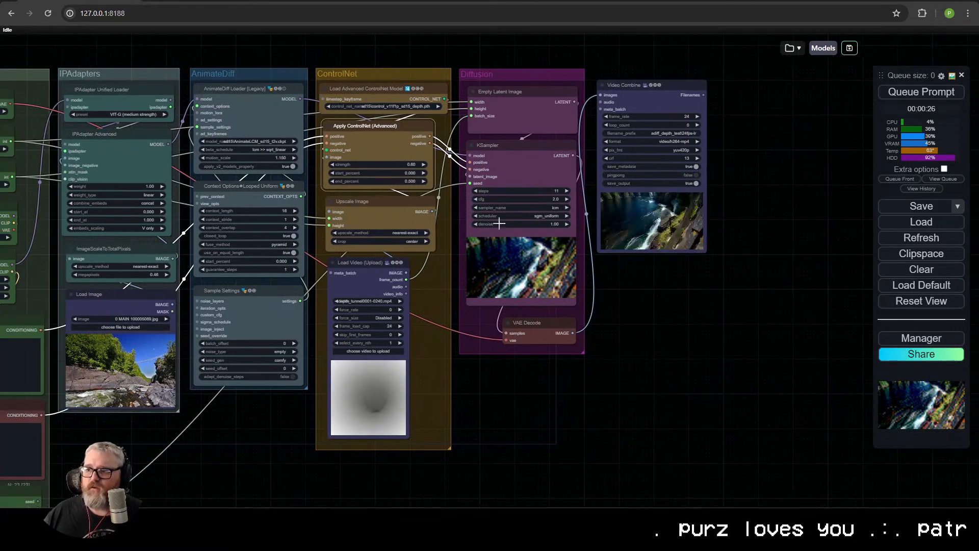
drag(573, 156, 740, 109)
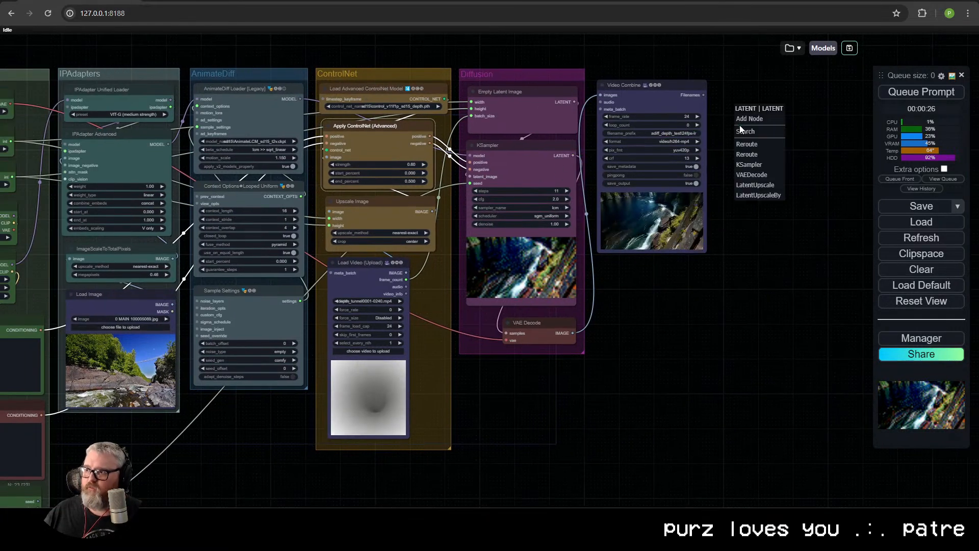
click(748, 130)
text(nn)
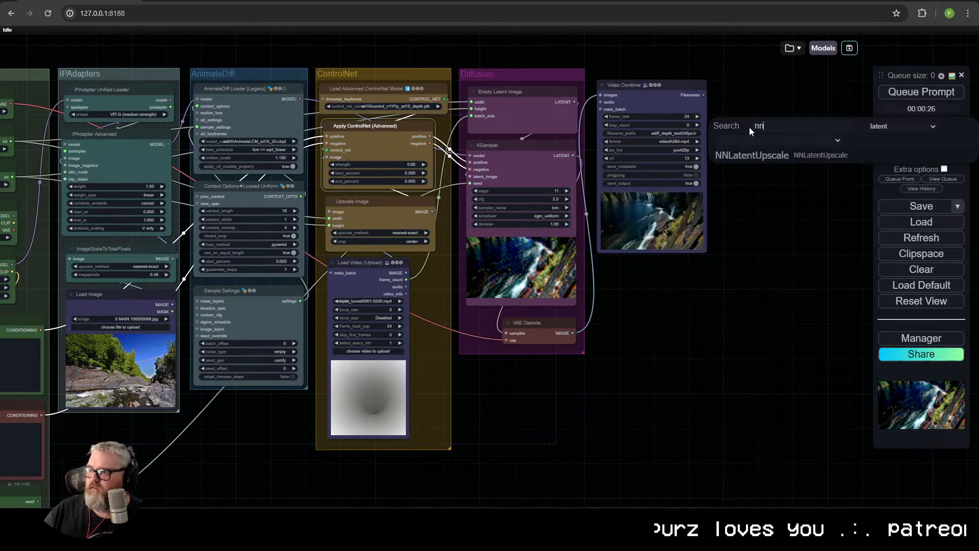
click(751, 155)
Look up the NNLatentUpscale package in the custom nodes manager by searching for "nnla", and return to the workflow
click(921, 338)
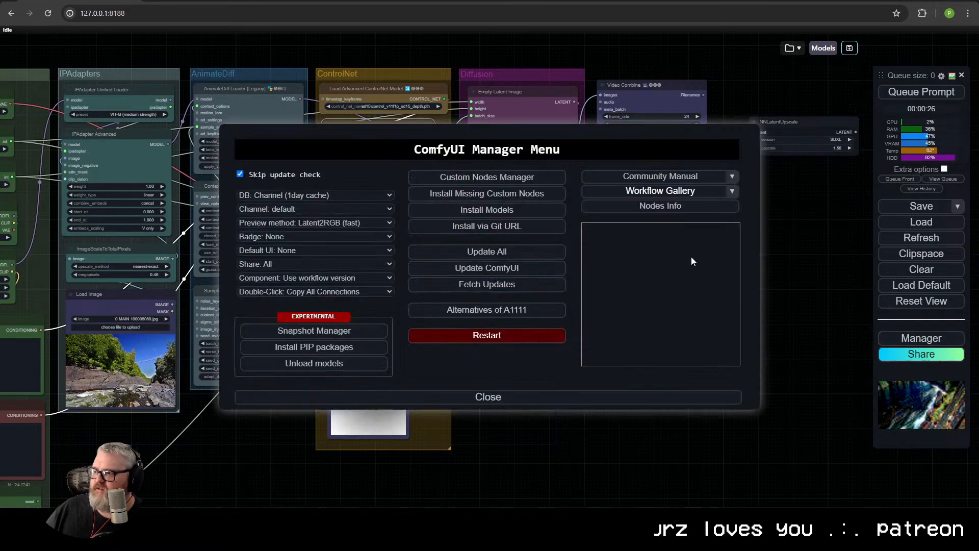
click(474, 179)
click(238, 86)
text(nnla)
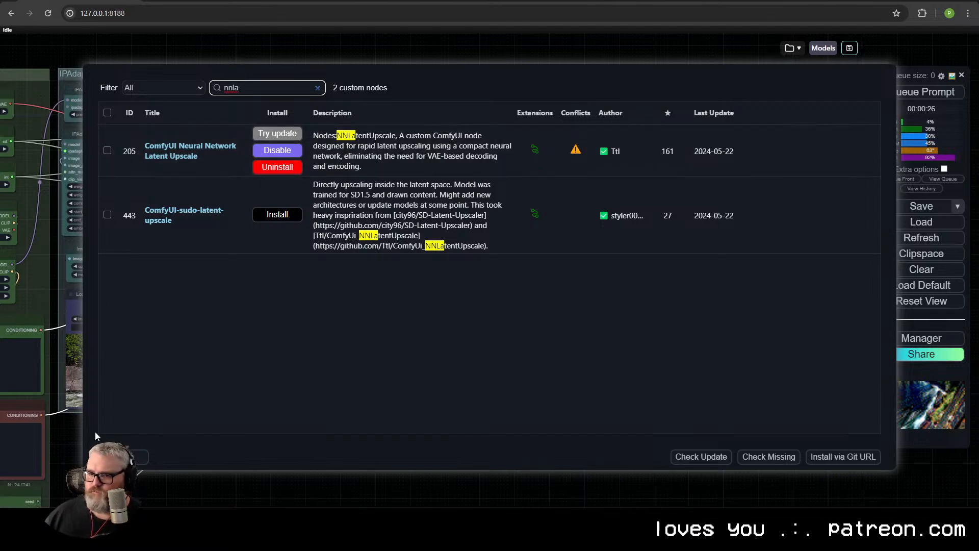
click(124, 456)
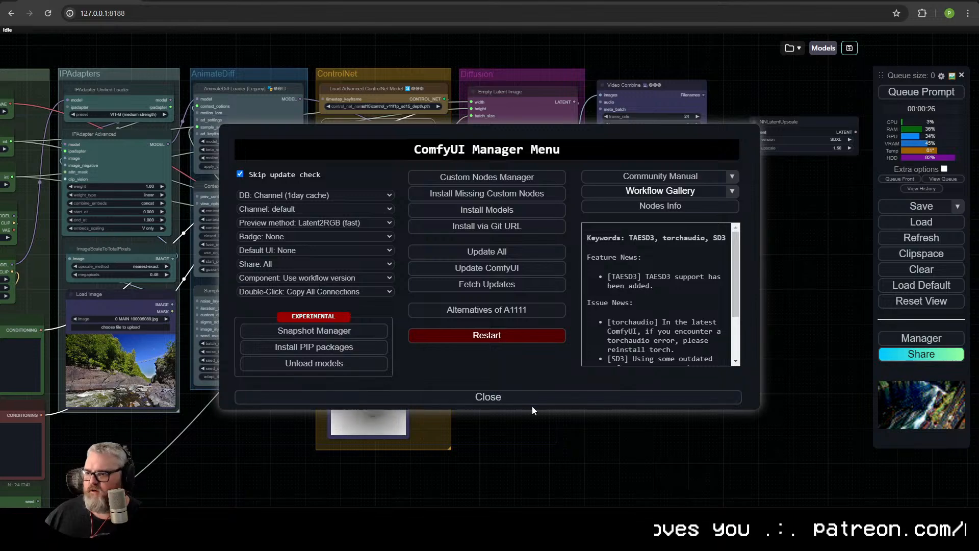
click(729, 396)
Set the NNLatentUpscale node's version to SD 1.x and place the node beside Video Combine
drag(716, 147, 463, 239)
scroll(463, 240, down, 1)
scroll(515, 219, up, 11)
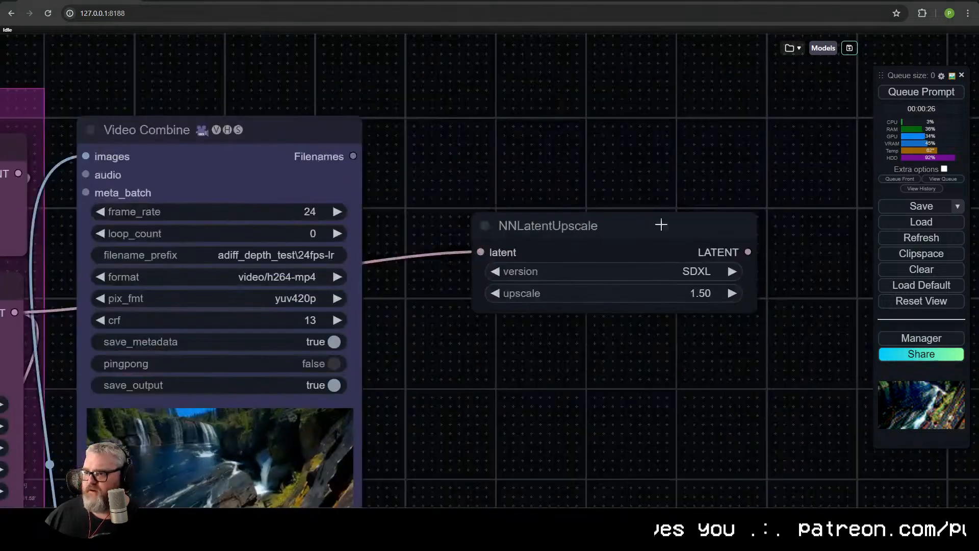
drag(660, 223, 620, 209)
drag(472, 319, 781, 310)
click(229, 291)
drag(859, 332, 457, 304)
click(541, 220)
click(551, 232)
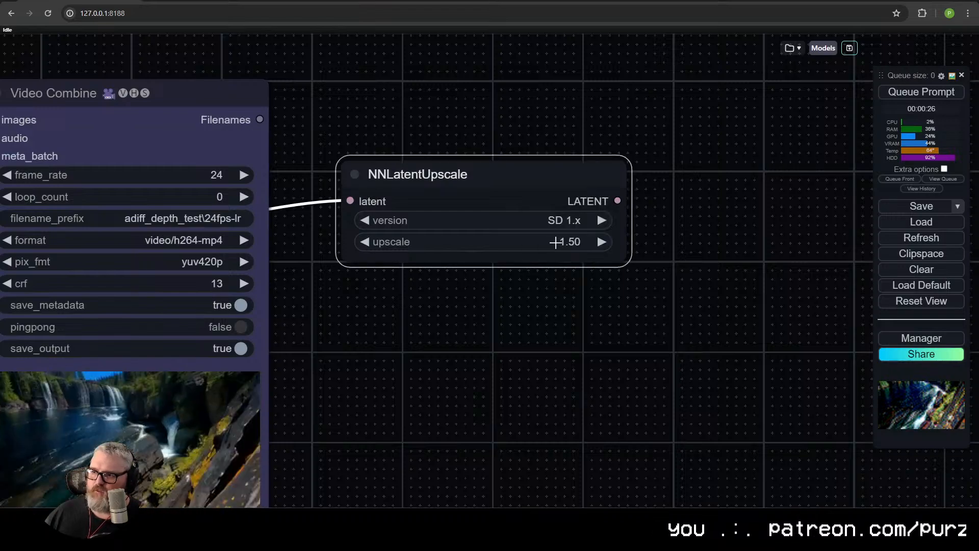
drag(522, 187, 513, 142)
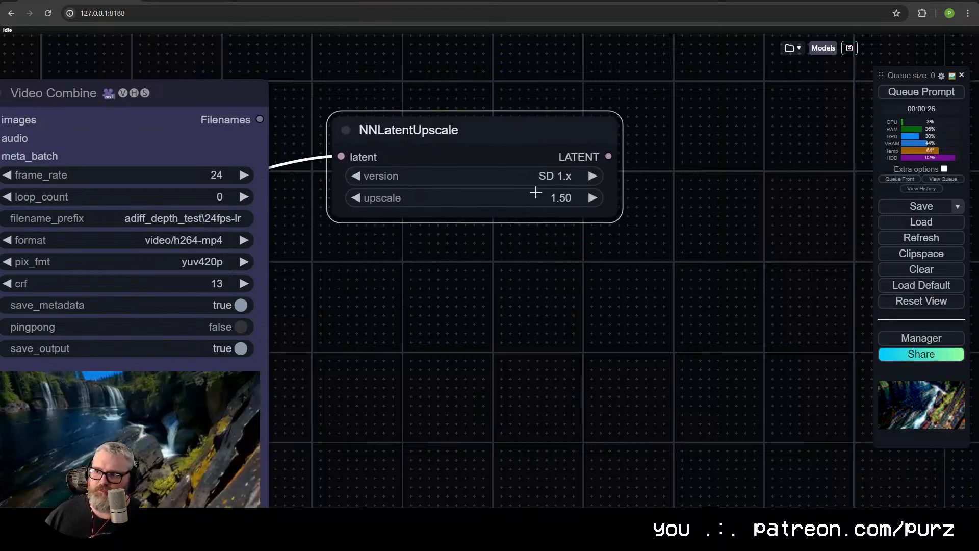
Duplicate the KSampler and VAE Decode nodes together and place the copies below the NNLatentUpscale node
scroll(432, 281, down, 5)
scroll(432, 320, down, 7)
mouse_move(426, 252)
mouse_down()
mouse_move(420, 192)
mouse_move(432, 247)
mouse_up()
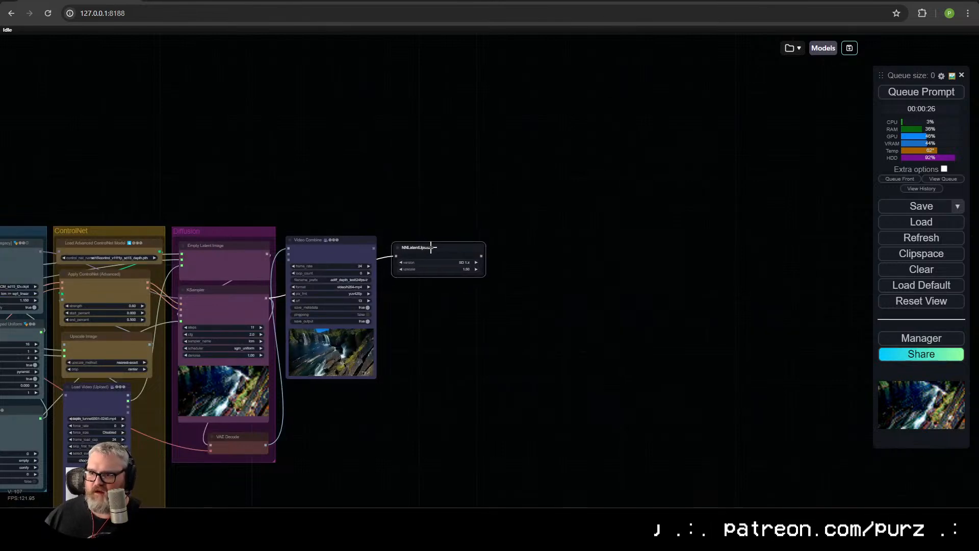
click(240, 305)
click(247, 443)
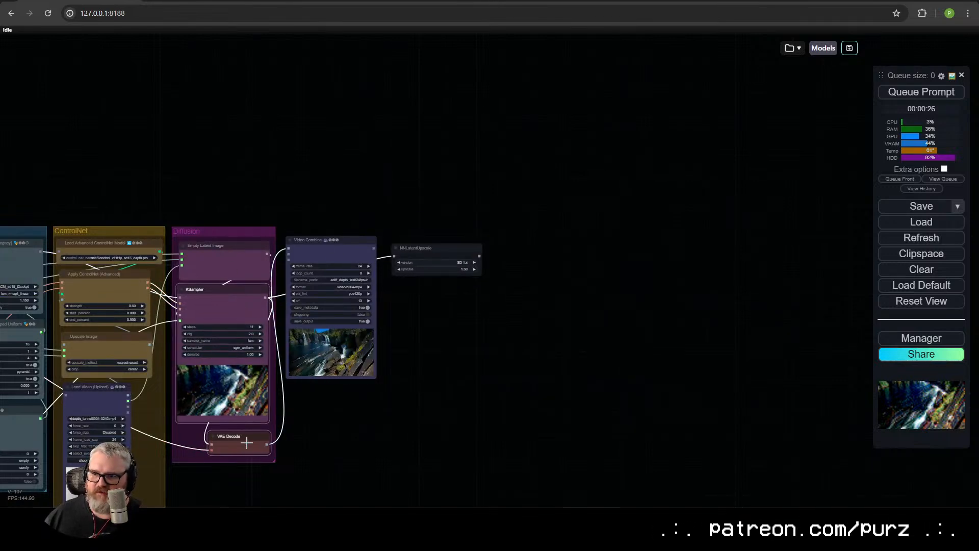
key(ctrl+v)
drag(328, 422, 418, 304)
drag(281, 333, 520, 294)
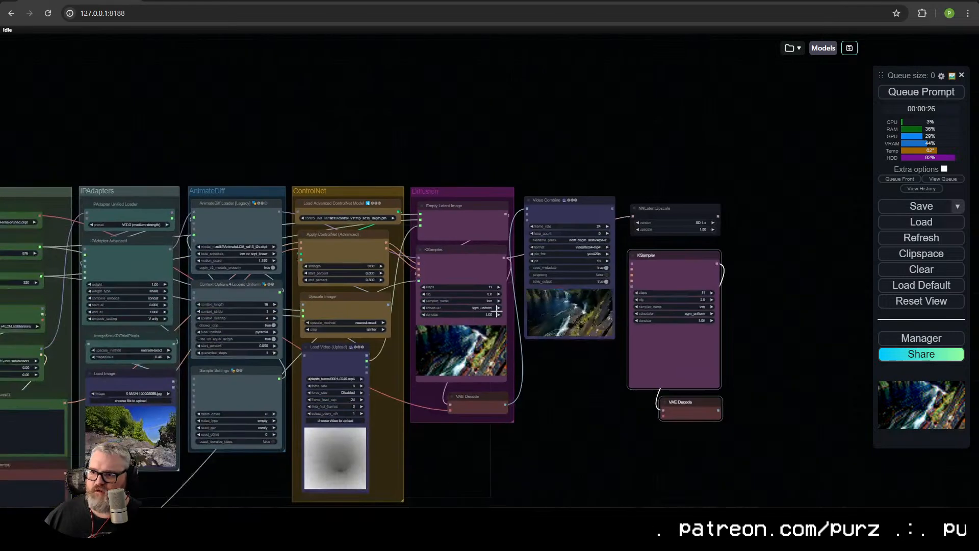
Connect the Apply ControlNet positive and negative outputs and the AnimateDiff Loader's MODEL output to the second KSampler
scroll(384, 319, up, 3)
drag(387, 219, 716, 254)
drag(387, 227, 715, 262)
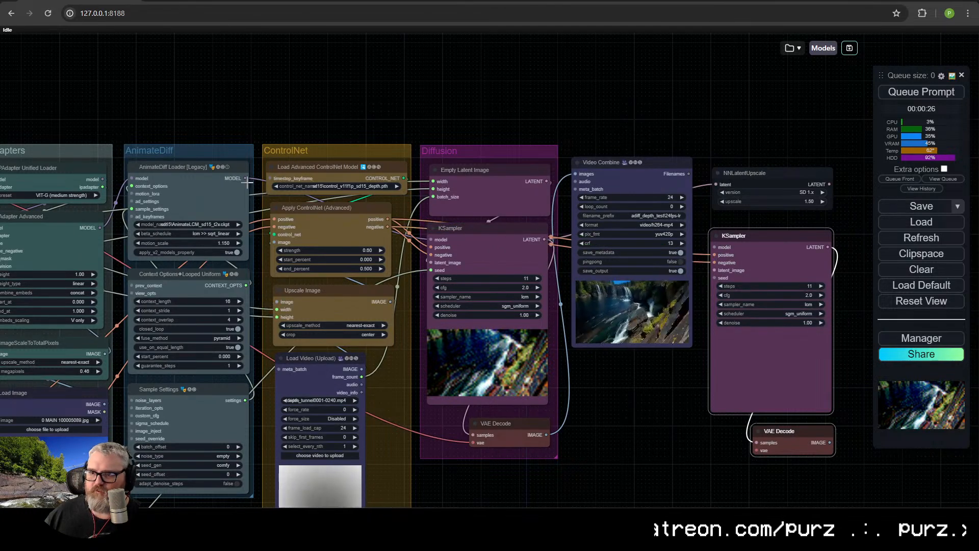
drag(245, 178, 715, 247)
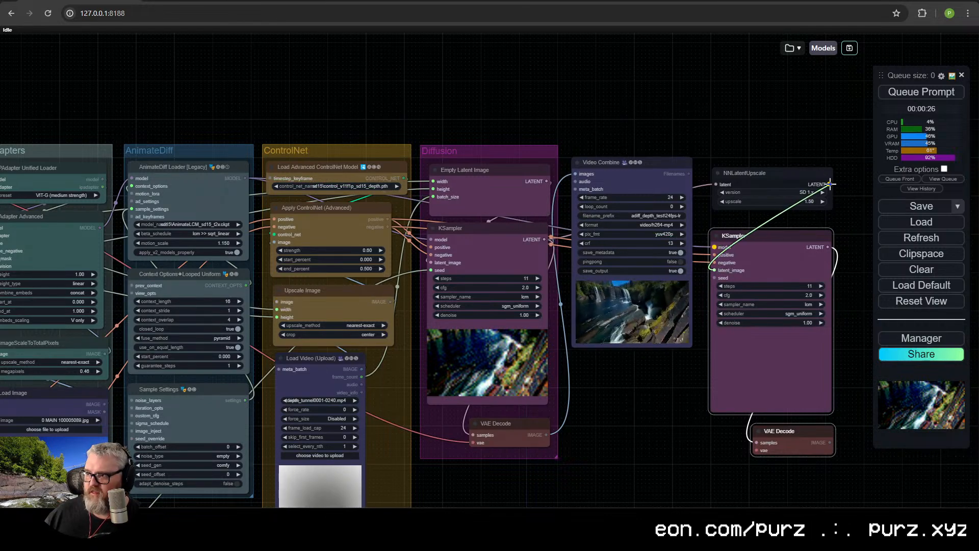
Connect NNLatentUpscale's LATENT output to the second KSampler's latent_image input and the Seed node's int output to its seed input
drag(829, 184, 406, 351)
key(space)
key(space)
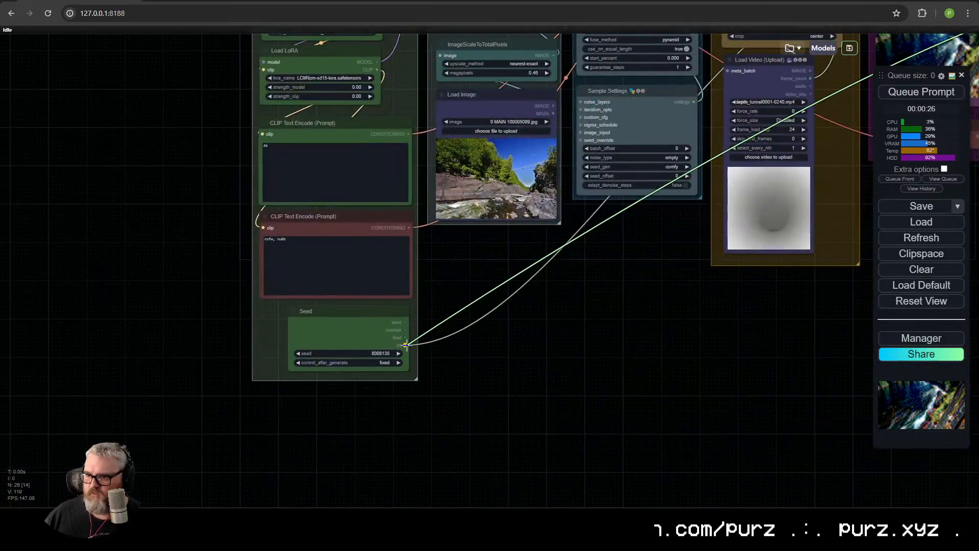
scroll(366, 377, up, 5)
scroll(366, 377, up, 5)
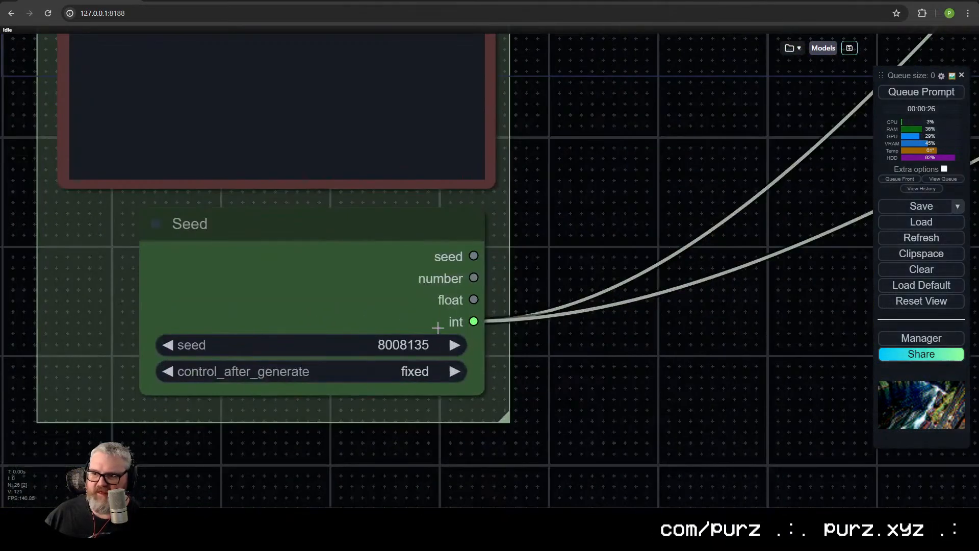
scroll(531, 331, down, 9)
drag(841, 194, 570, 253)
scroll(570, 253, down, 4)
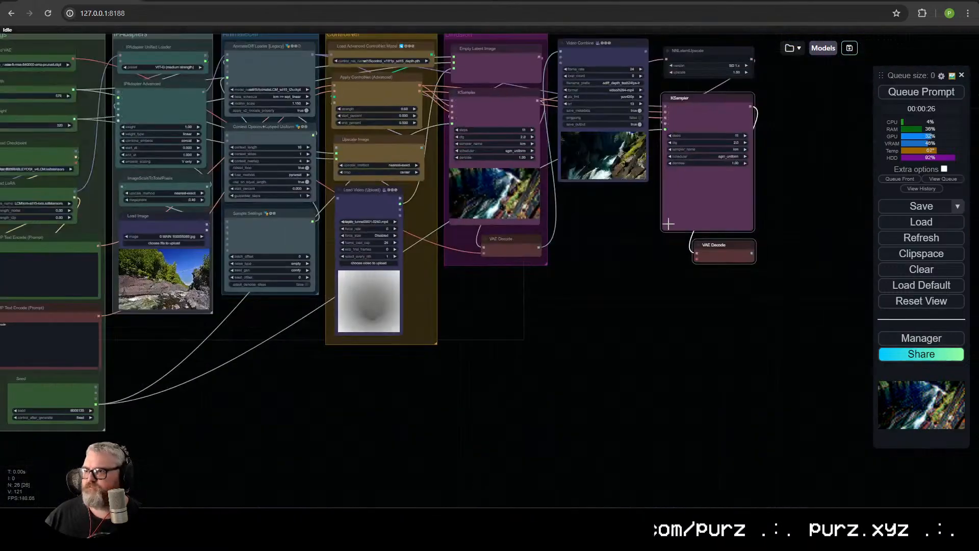
Align the NNLatentUpscale node with the second KSampler and VAE Decode in a compact column beside Video Combine
drag(669, 223, 563, 312)
scroll(563, 313, up, 5)
scroll(562, 313, up, 1)
drag(601, 258, 554, 306)
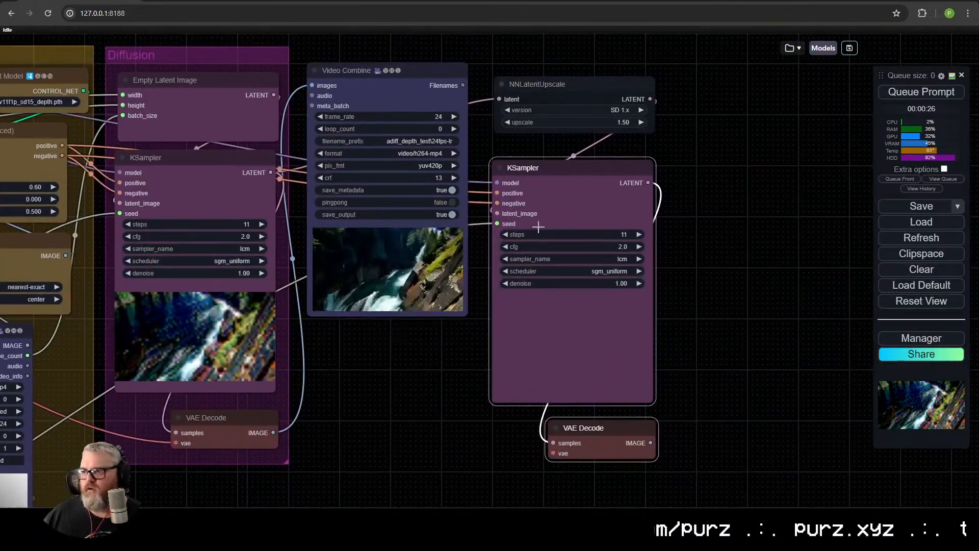
click(577, 96)
scroll(400, 326, down, 5)
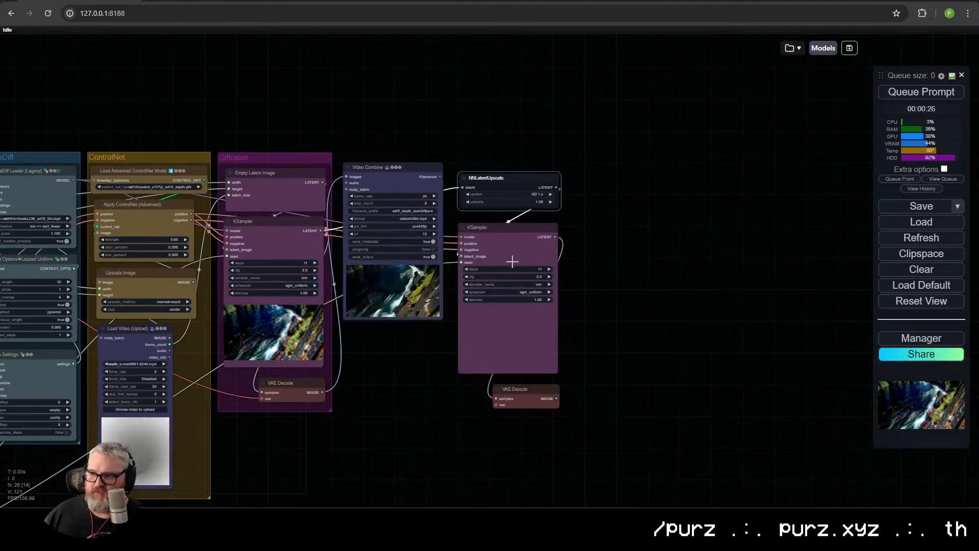
click(511, 233)
drag(511, 233, 512, 228)
drag(518, 399, 517, 387)
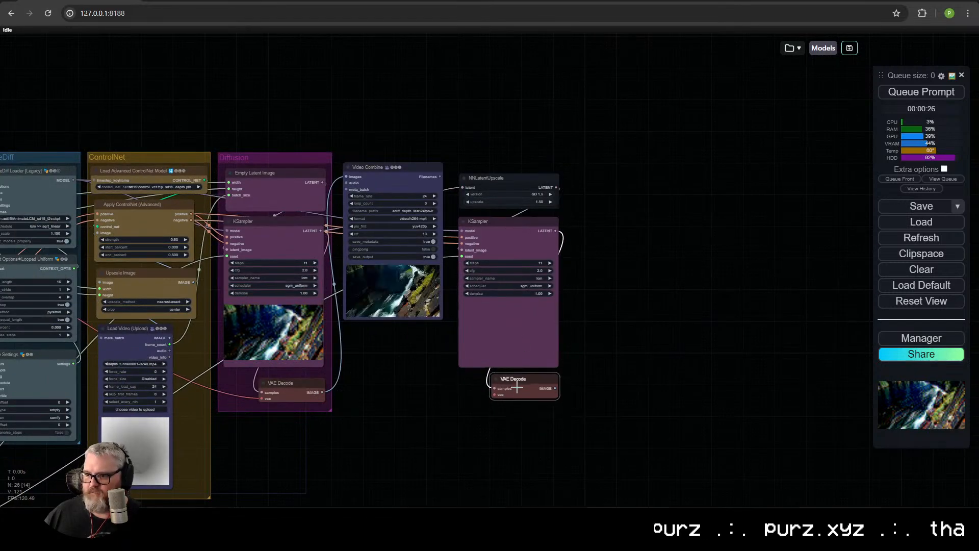
Duplicate the Video Combine node beside the second KSampler and connect the second VAE Decode's IMAGE output to its images input
click(378, 173)
key(ctrl+c)
key(ctrl+v)
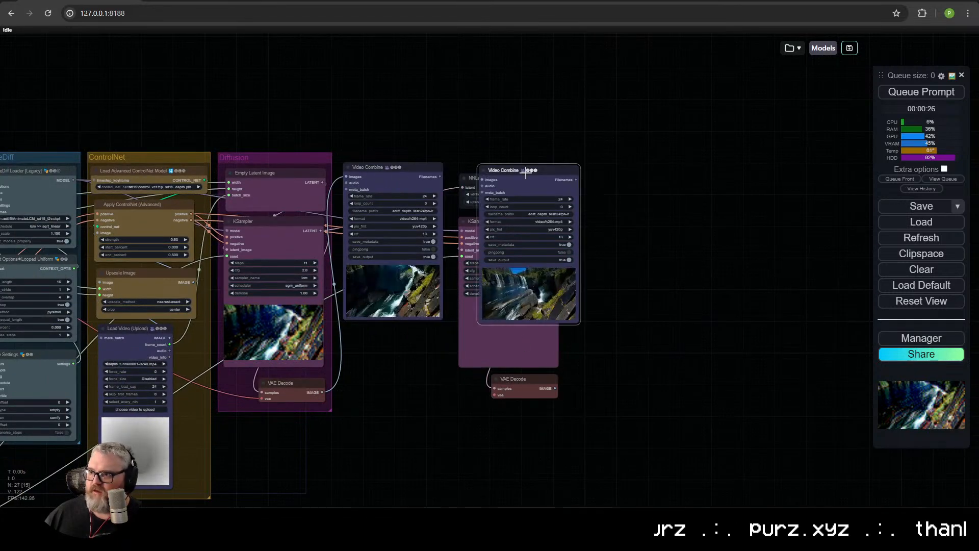
drag(529, 171, 621, 176)
drag(555, 388, 574, 180)
Set the duplicated Video Combine node's filename_prefix to adiff_depth_test\24fps-up
scroll(648, 240, up, 5)
click(637, 217)
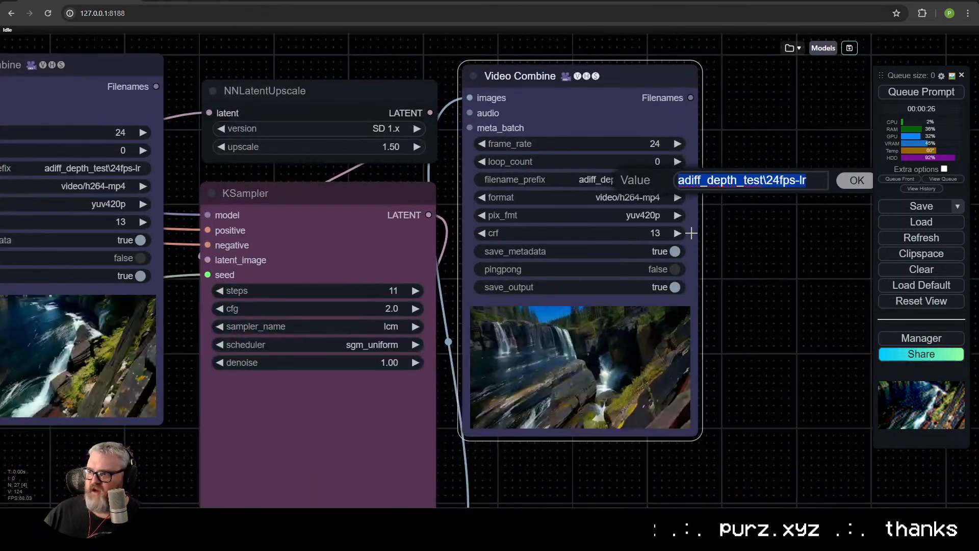
key(BackSpace)
key(BackSpace)
key(Return)
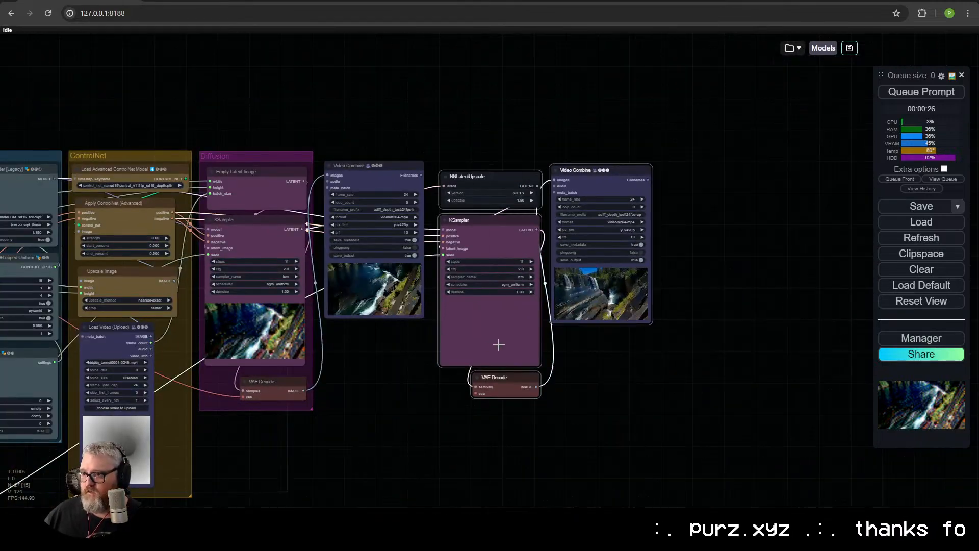
Move the upscale nodes away from the Diffusion group and widen that group to enclose the first Video Combine node
drag(499, 344, 543, 347)
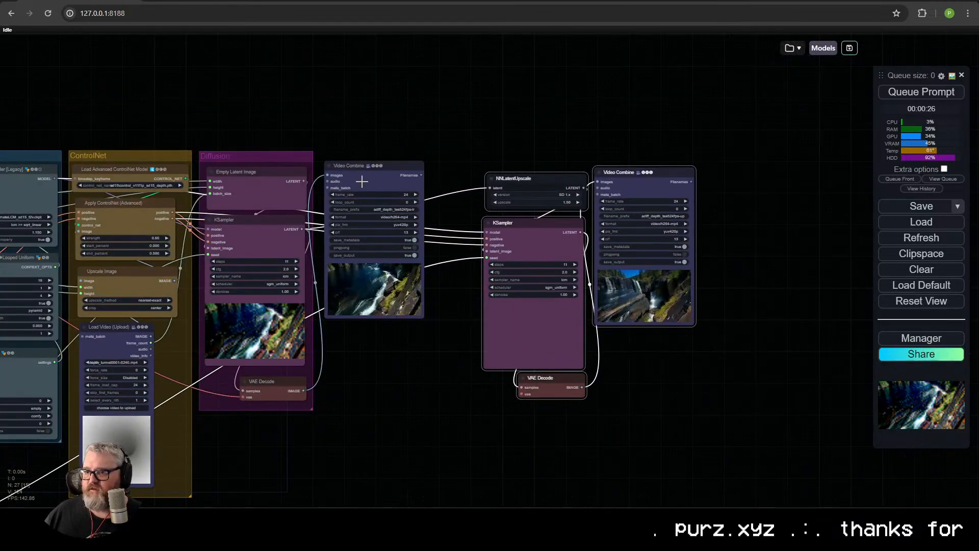
click(322, 346)
drag(313, 408, 427, 408)
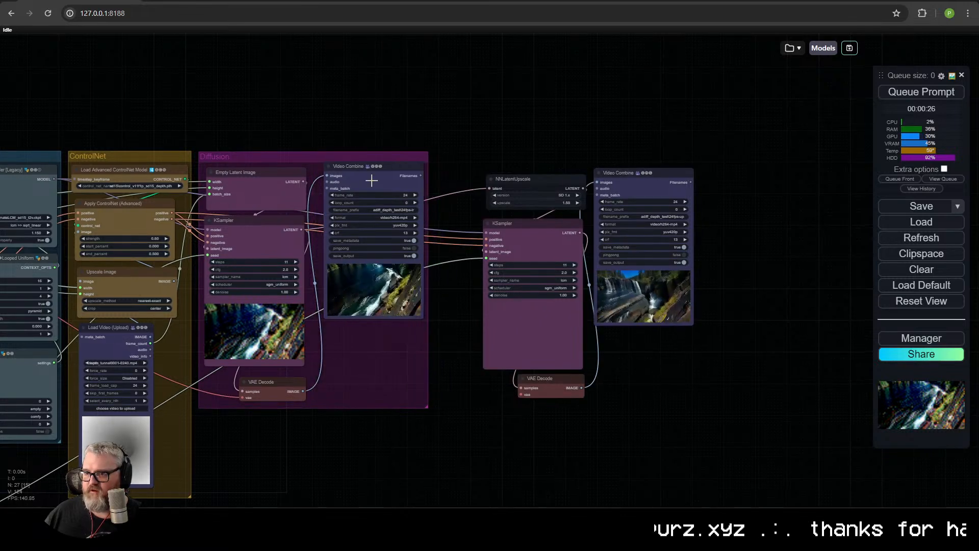
drag(373, 166, 370, 175)
Create a group around the upscale nodes, place it next to the Diffusion group and extend it to a matching height
click(450, 153)
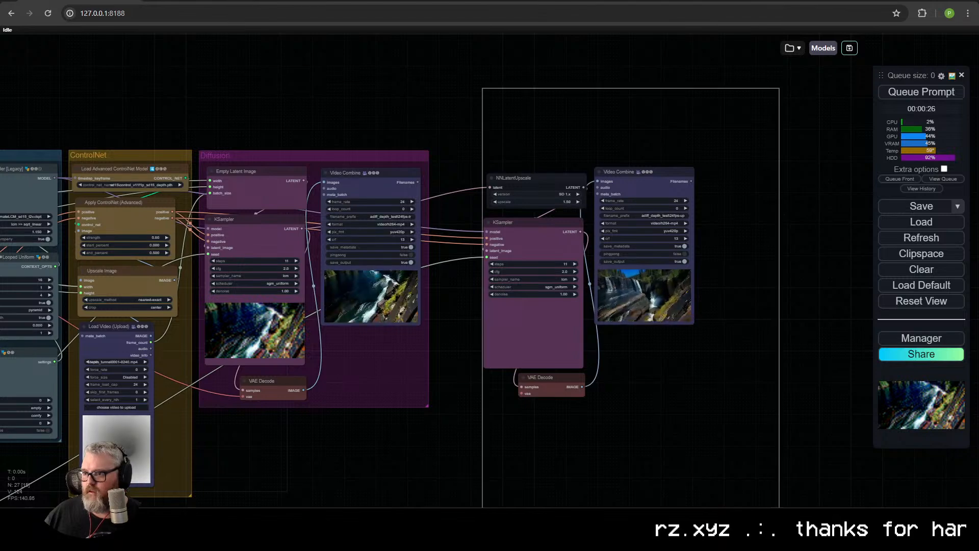
drag(779, 505, 774, 502)
right_click(693, 339)
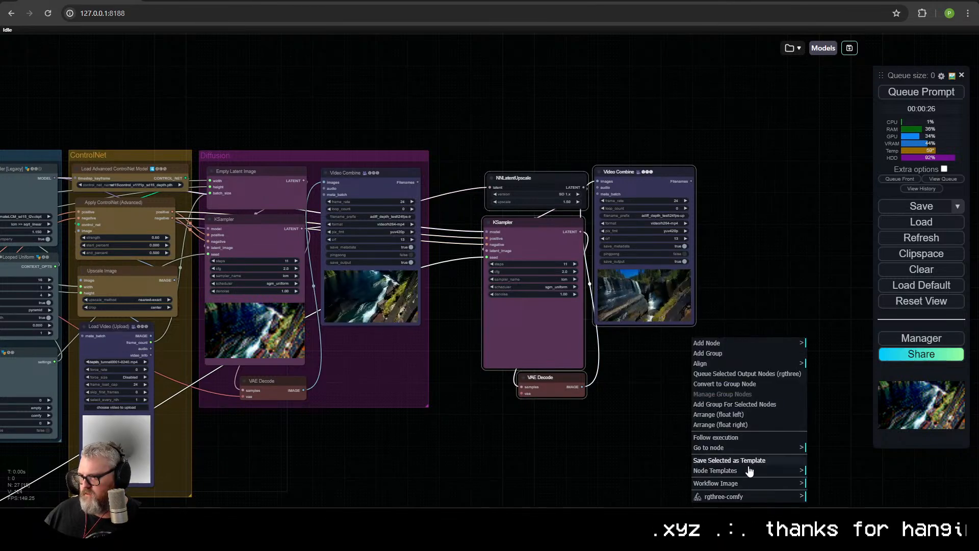
click(759, 408)
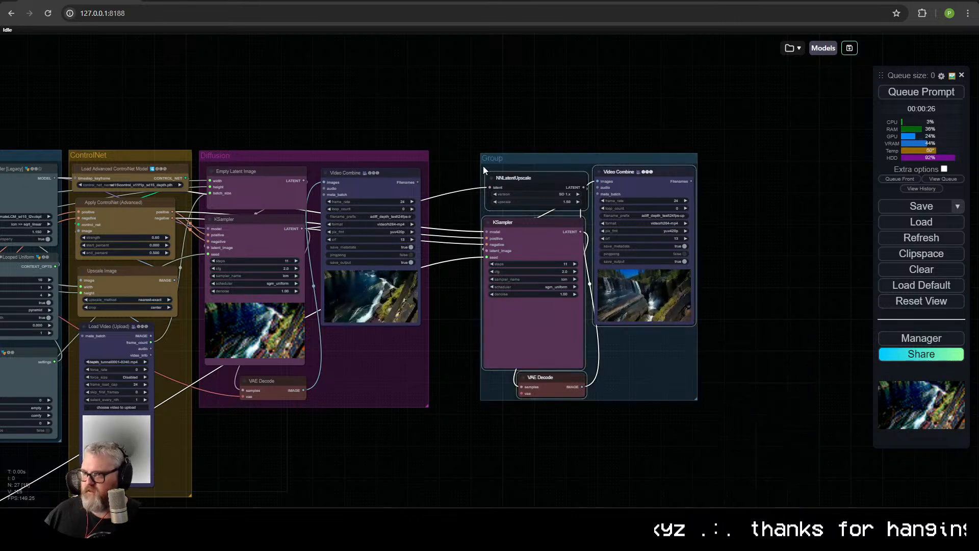
drag(483, 162, 455, 158)
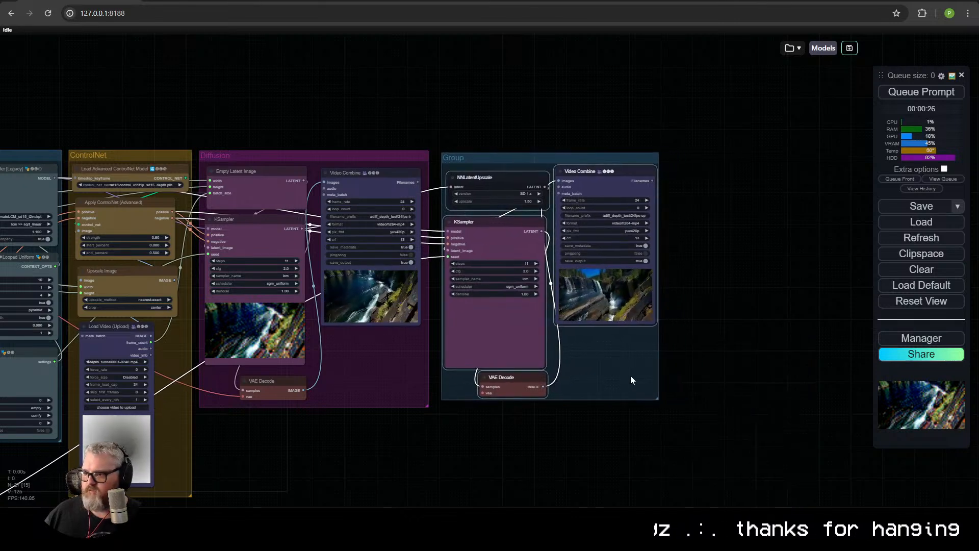
drag(658, 399, 664, 409)
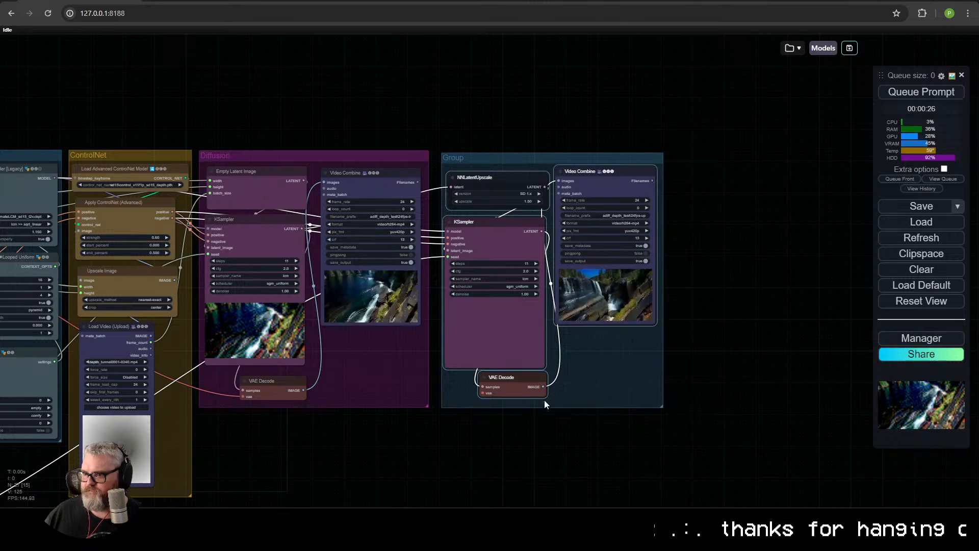
drag(530, 378, 529, 382)
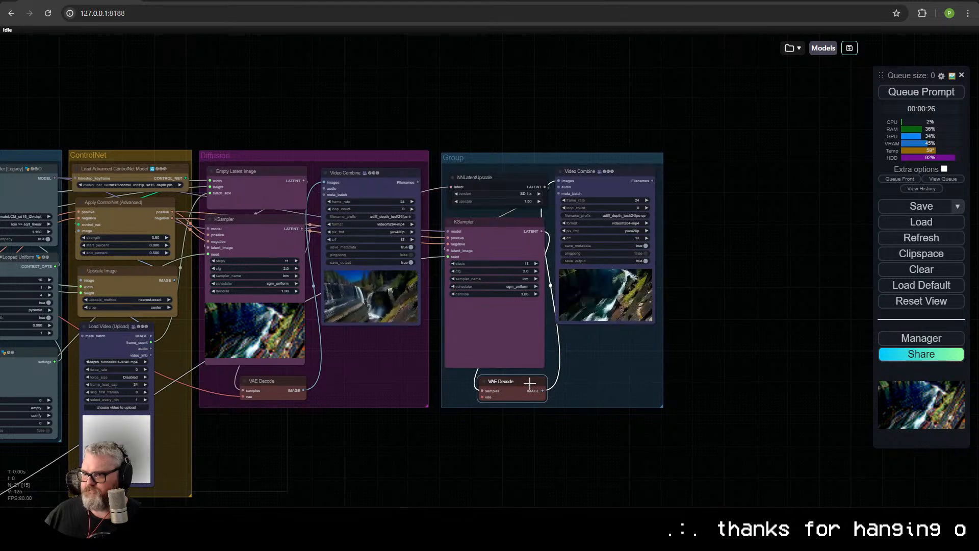
Title the group around the upscale nodes Upscale and rename the Diffusion group as Diffusion - First Run
right_click(487, 157)
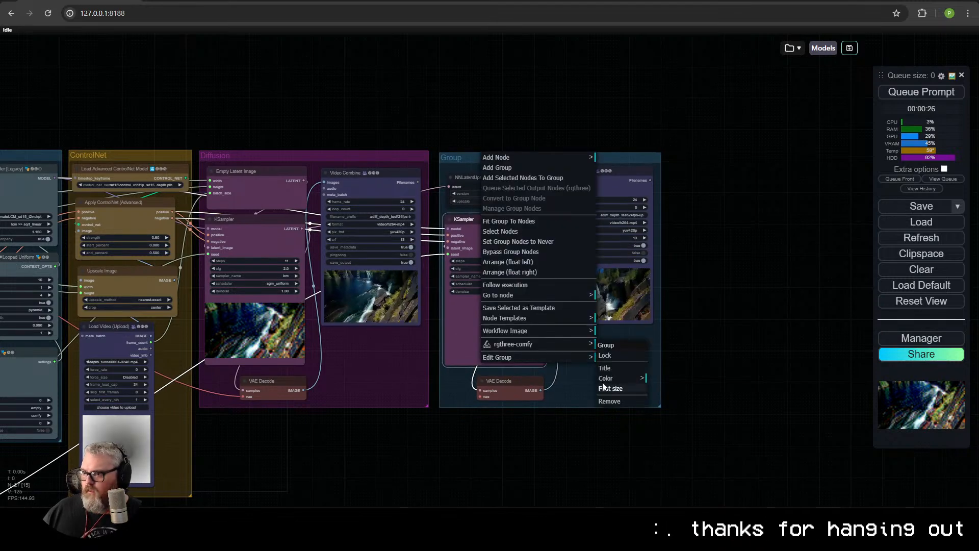
click(605, 369)
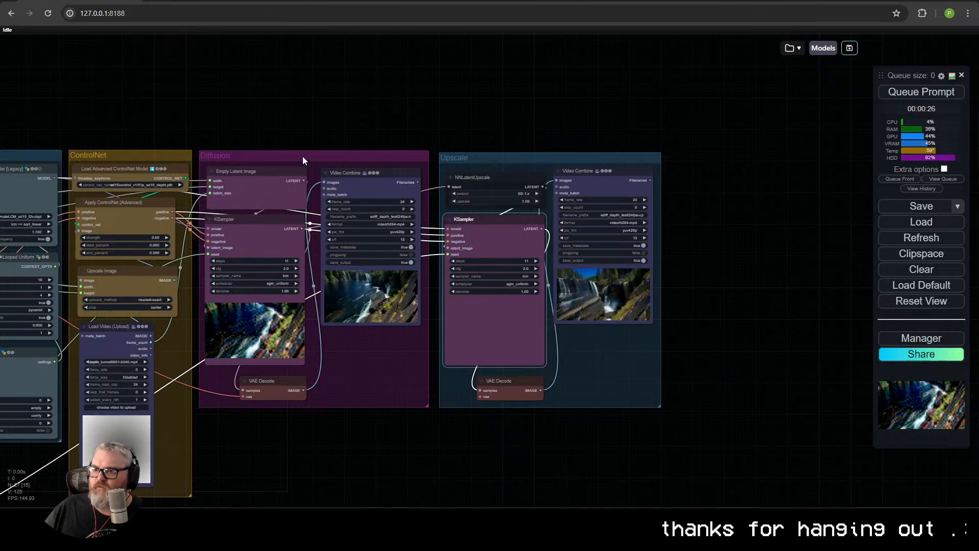
right_click(387, 157)
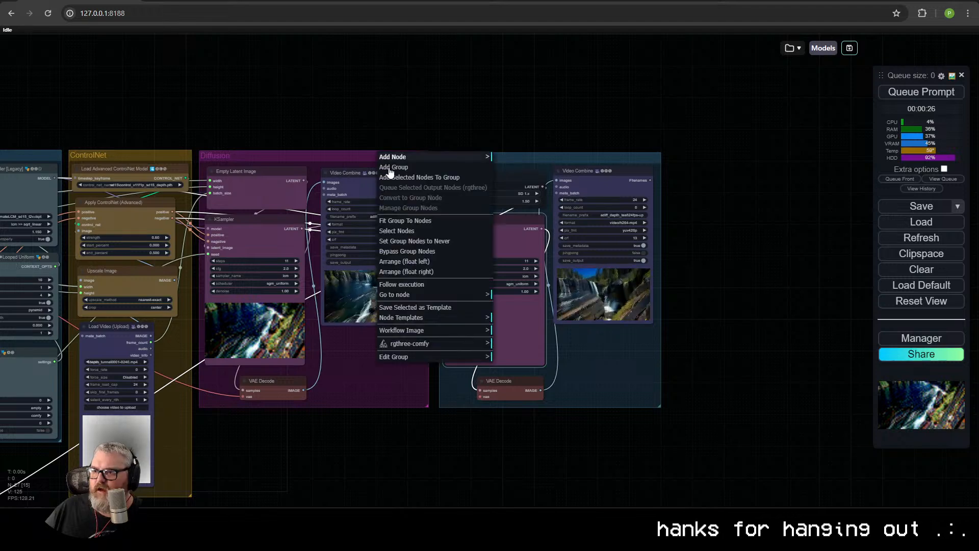
click(505, 368)
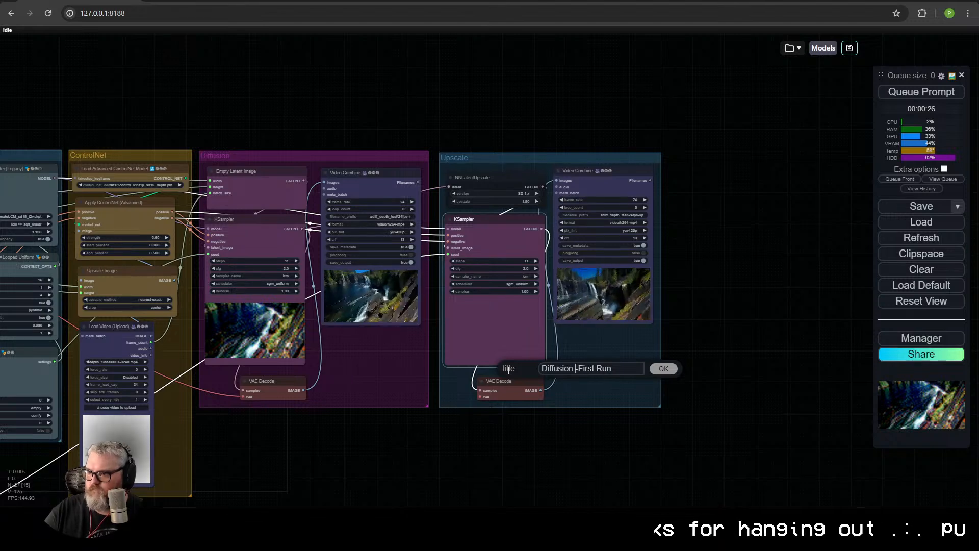
Rename the Upscale group as Diffusion - Second Run
mouse_move(462, 156)
mouse_down()
mouse_move(423, 168)
mouse_move(460, 155)
mouse_up()
right_click(461, 155)
mouse_move(514, 357)
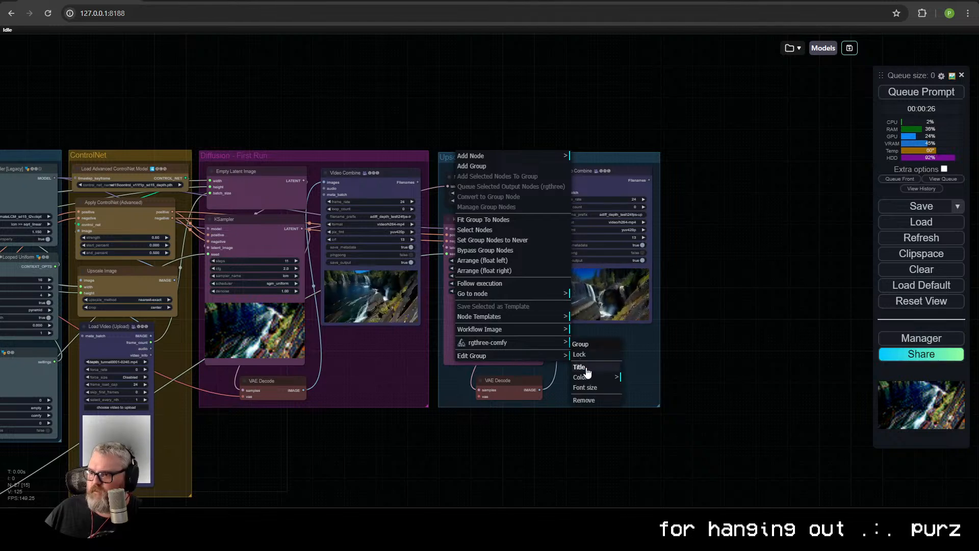
click(579, 374)
key(ctrl+a)
text(Diffusion )
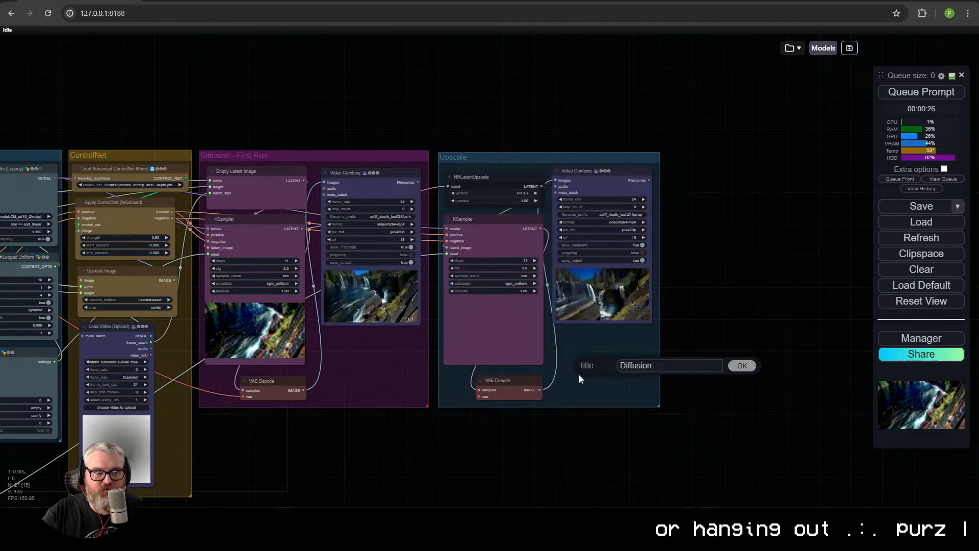
text(- Second Run)
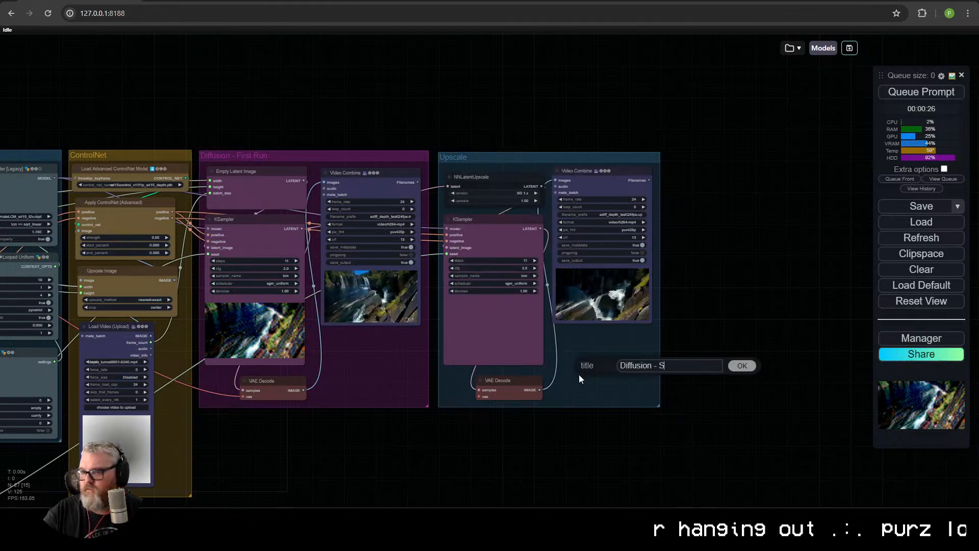
key(Return)
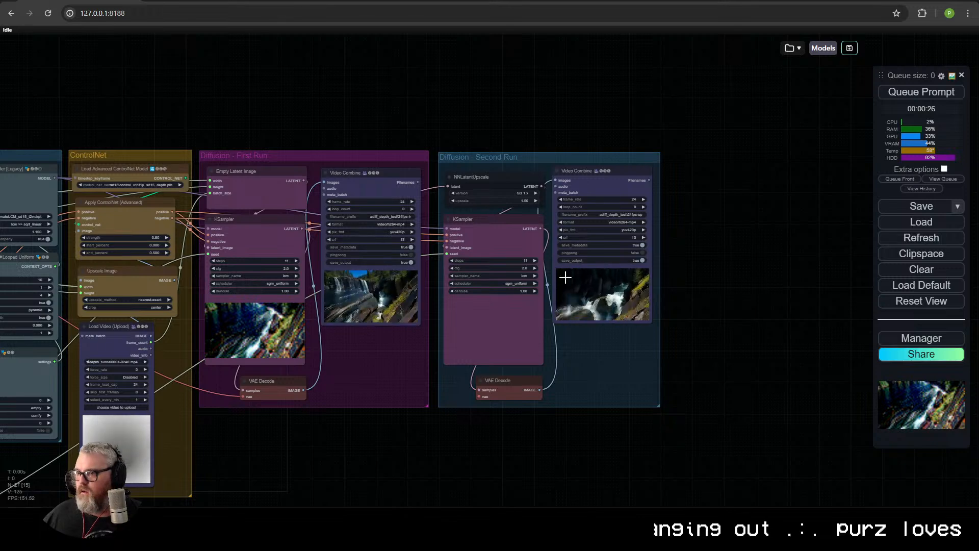
Color the NNLatentUpscale node purple to match the neighbouring KSampler
drag(504, 234, 506, 232)
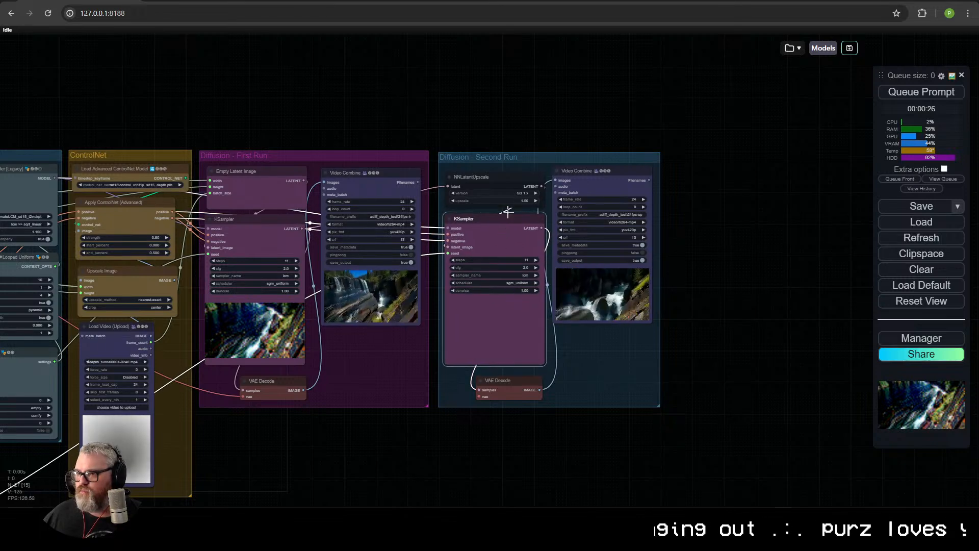
right_click(500, 174)
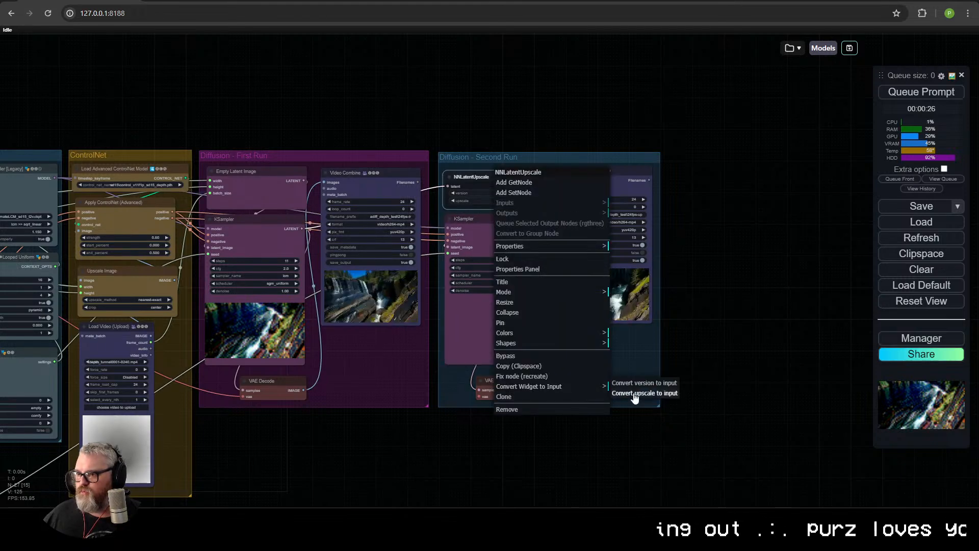
click(582, 335)
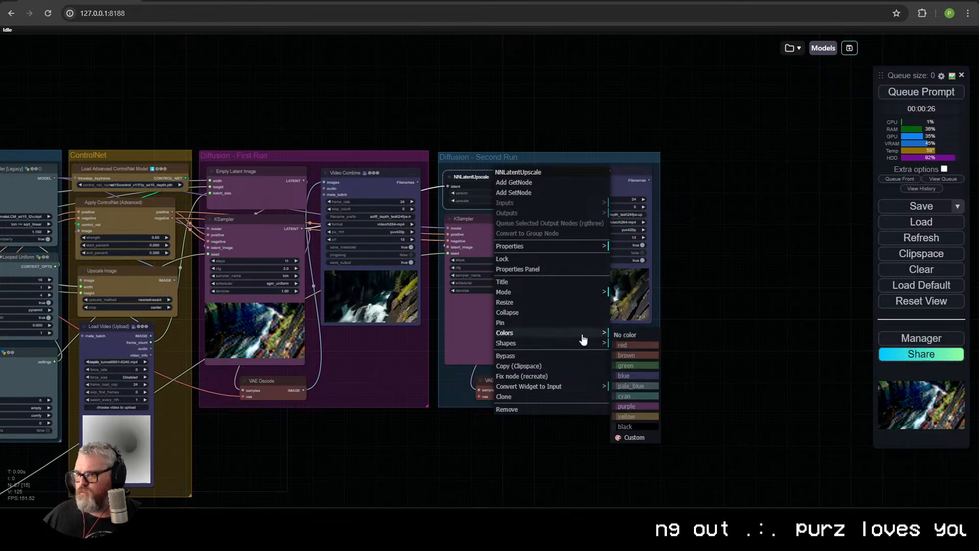
click(641, 405)
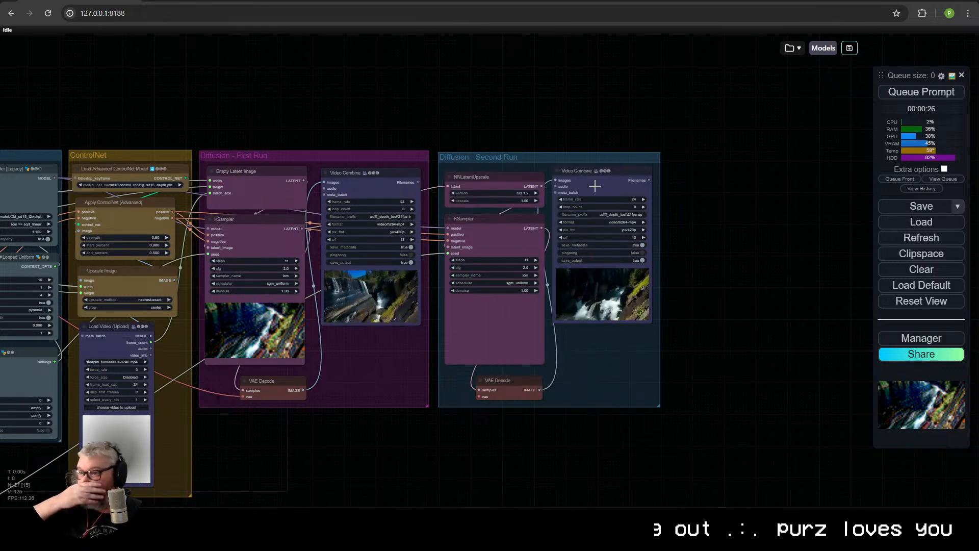
Set the steps of the KSampler in the Diffusion - Second Run group to 8
scroll(553, 243, up, 10)
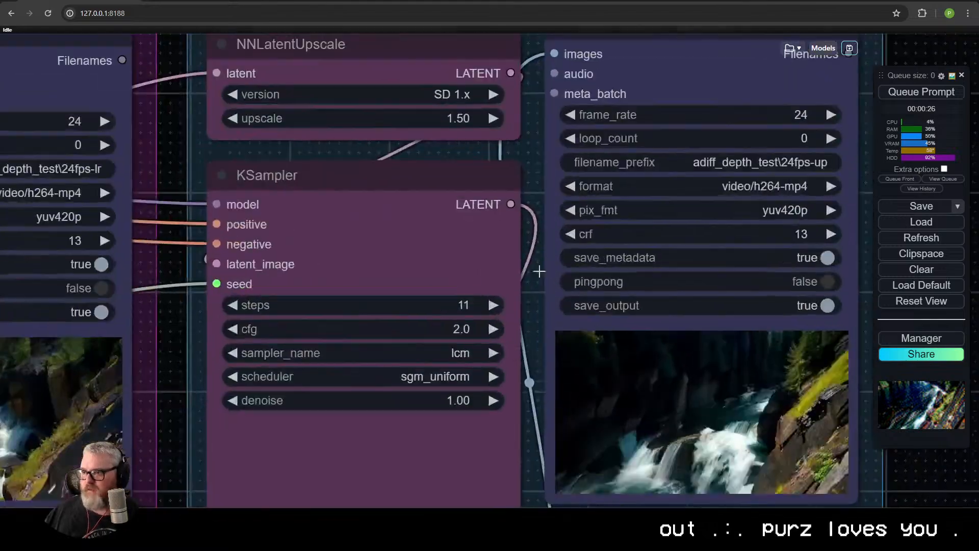
drag(539, 272, 534, 161)
click(465, 192)
key(Return)
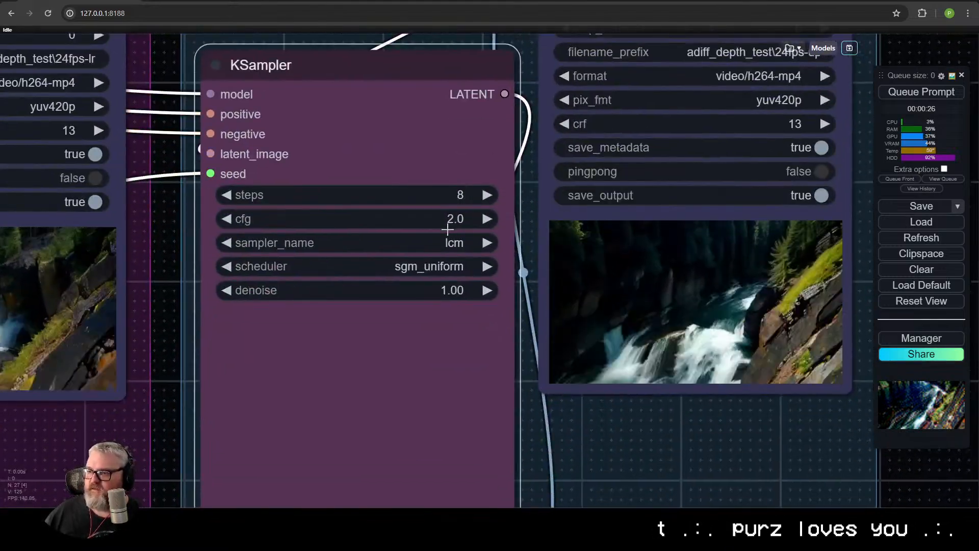
Enlarge the second Video Combine node and widen the Diffusion - Second Run group to enclose it
scroll(447, 229, down, 10)
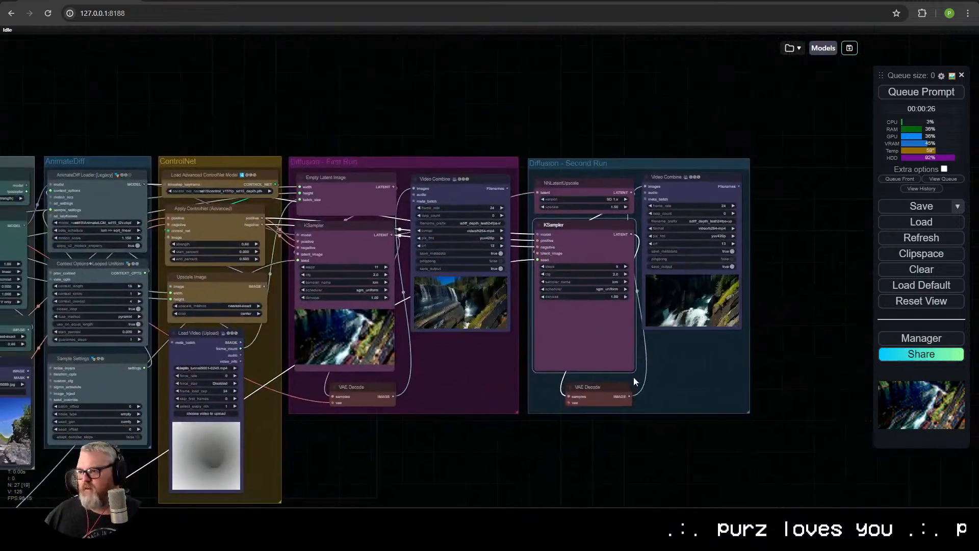
drag(741, 329, 810, 367)
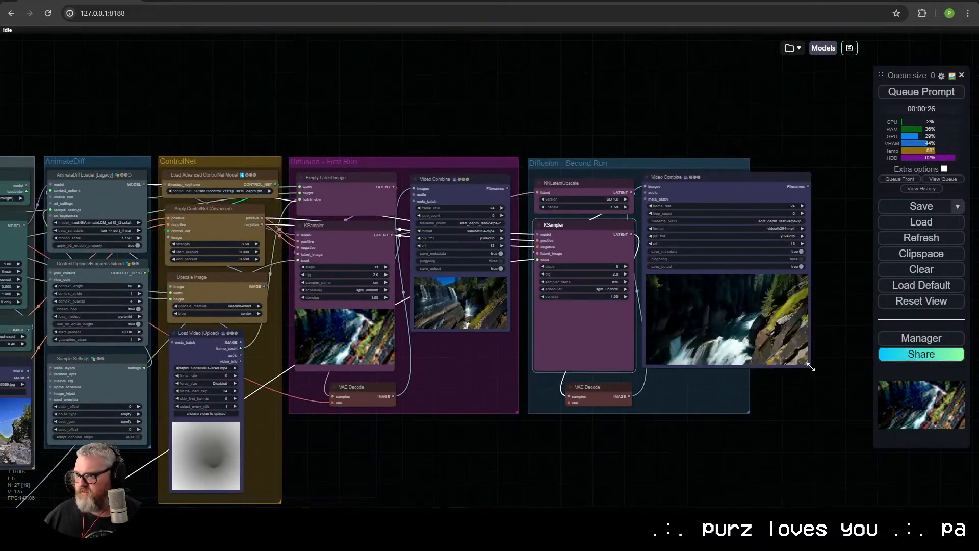
drag(750, 412, 819, 412)
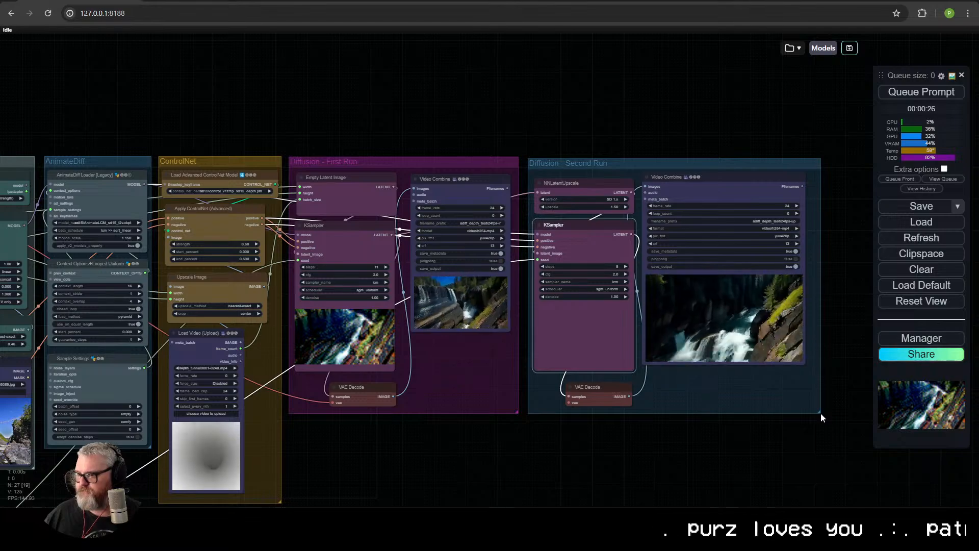
Review the whole workflow layout, from the Settings group through to both Diffusion groups
scroll(659, 420, down, 2)
drag(653, 421, 701, 305)
scroll(478, 317, down, 1)
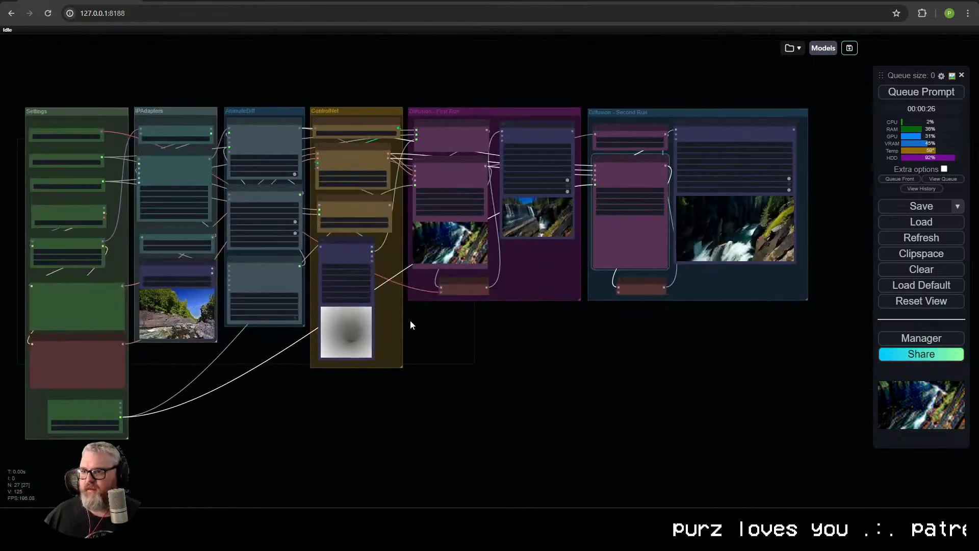
scroll(379, 300, up, 7)
drag(367, 253, 552, 318)
scroll(556, 317, down, 1)
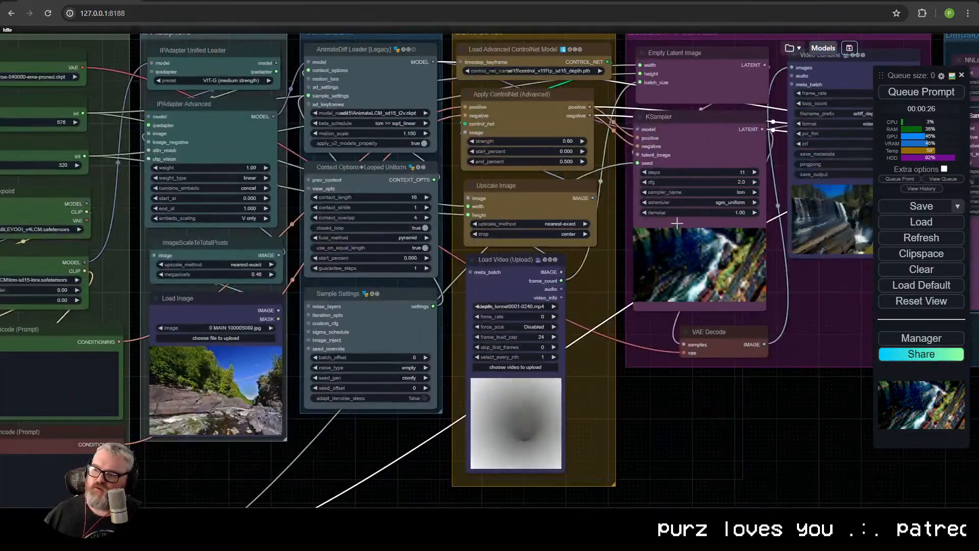
drag(825, 279, 420, 324)
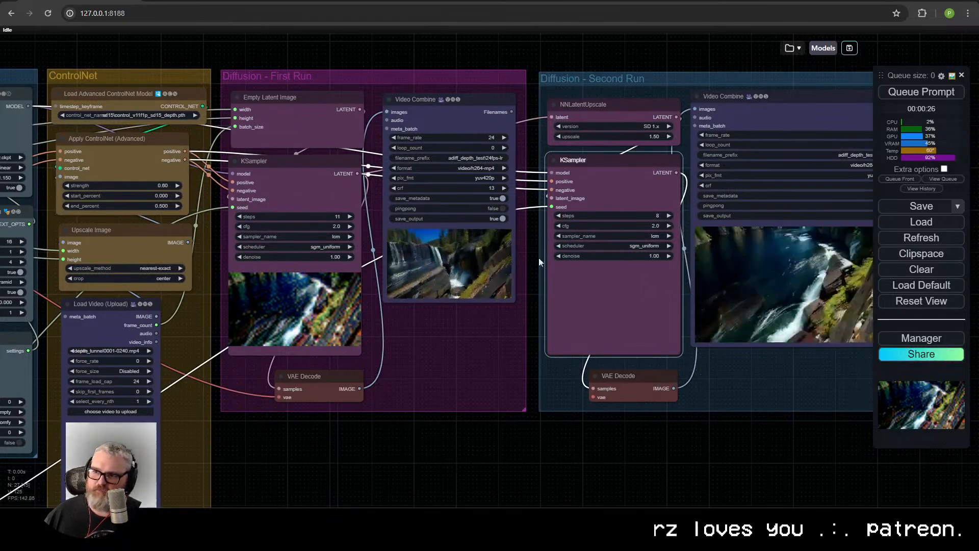
scroll(466, 327, down, 2)
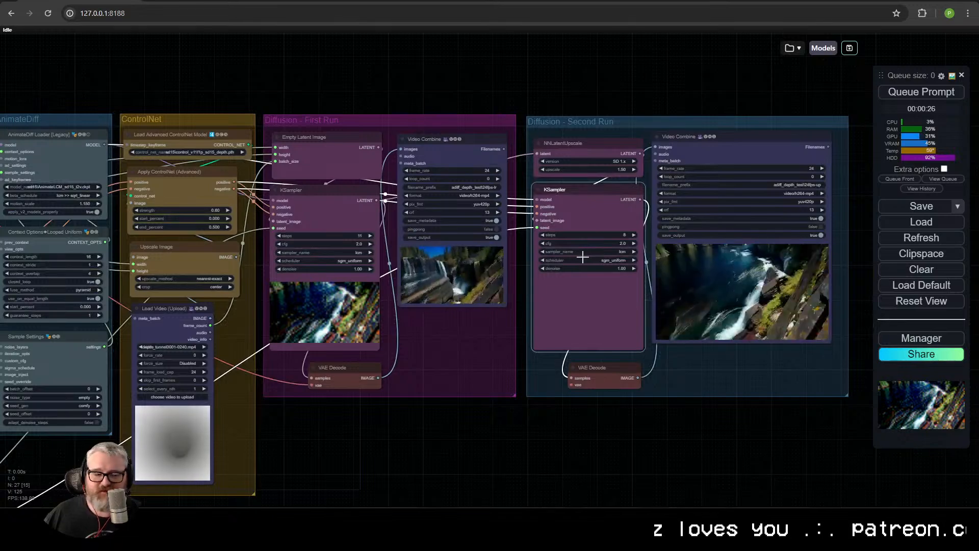
Bypass all nodes in the Diffusion - Second Run group, and re-enable them
drag(595, 258, 473, 271)
drag(455, 90, 694, 431)
key(ctrl+b)
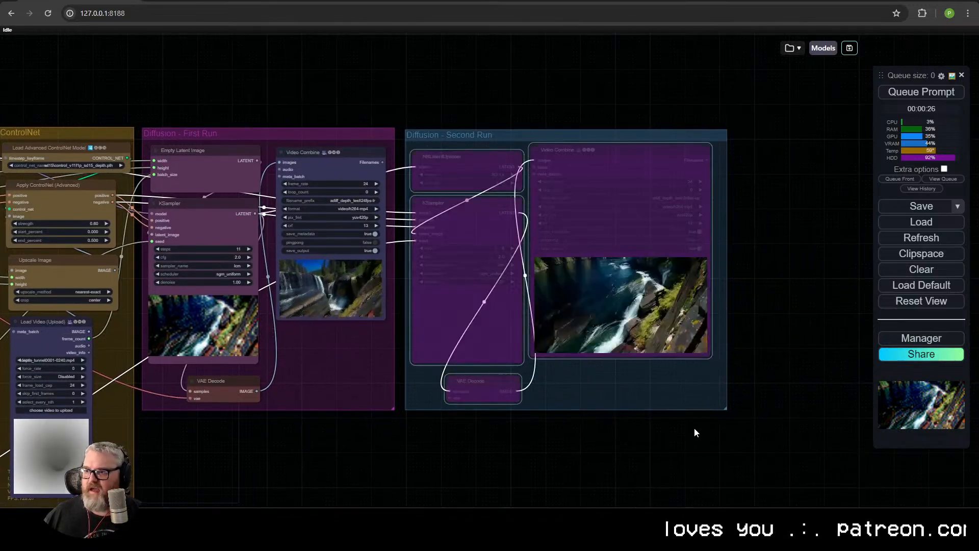
drag(406, 463, 448, 429)
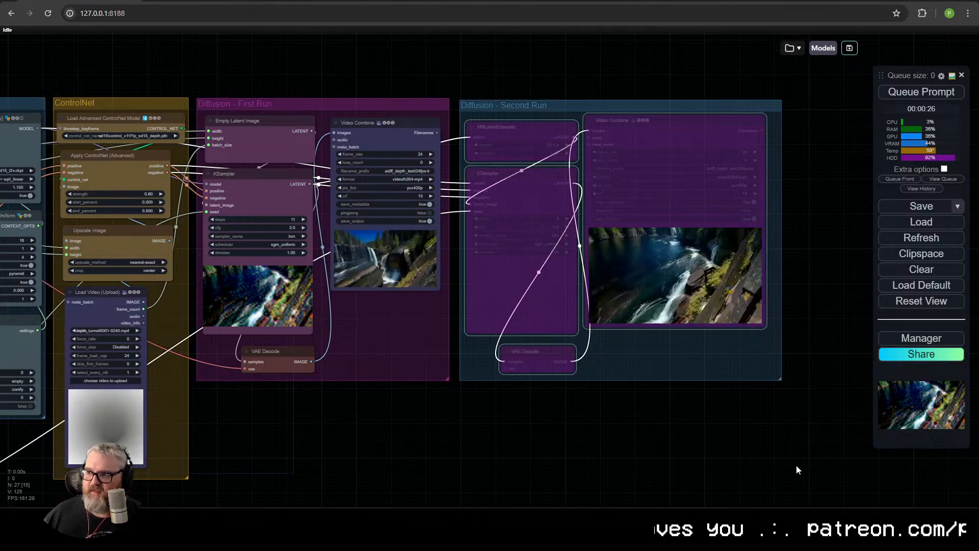
key(ctrl+b)
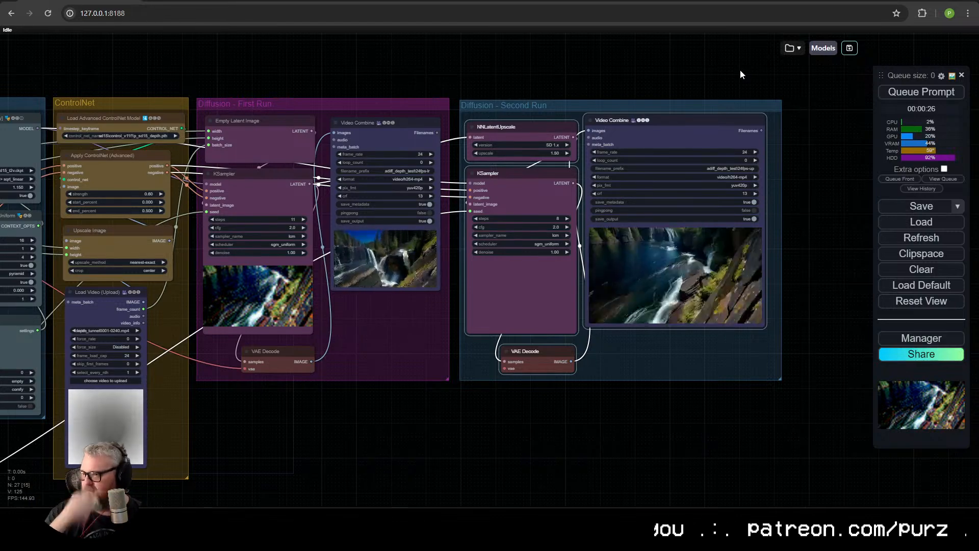
Connect the Load VAE output to the second VAE Decode's vae input and queue the workflow
click(881, 96)
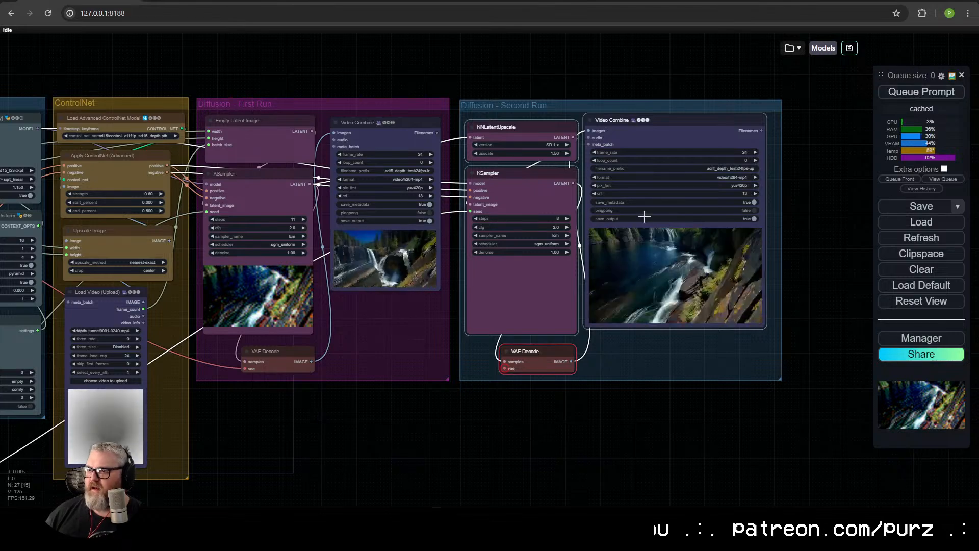
scroll(363, 190, down, 4)
scroll(228, 181, up, 5)
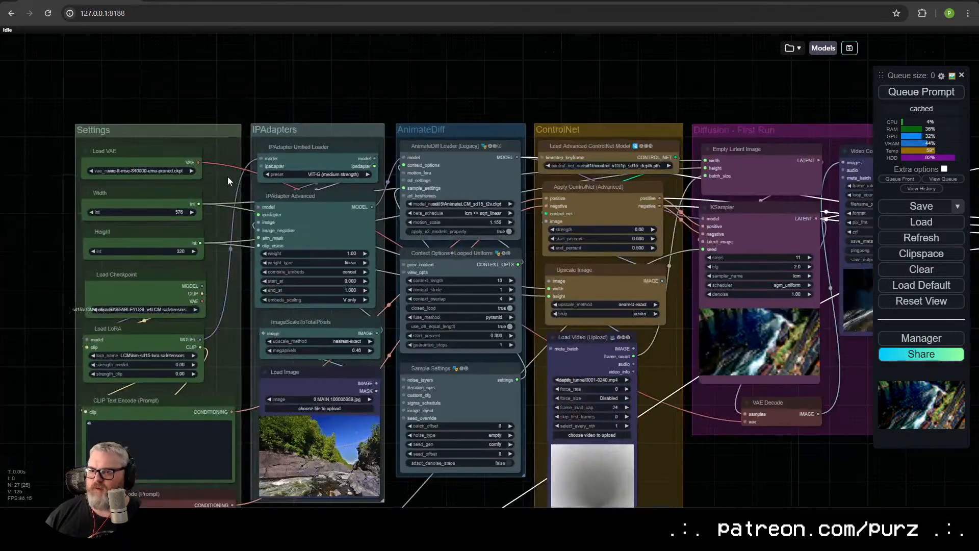
drag(198, 162, 546, 333)
key(ctrl+Return)
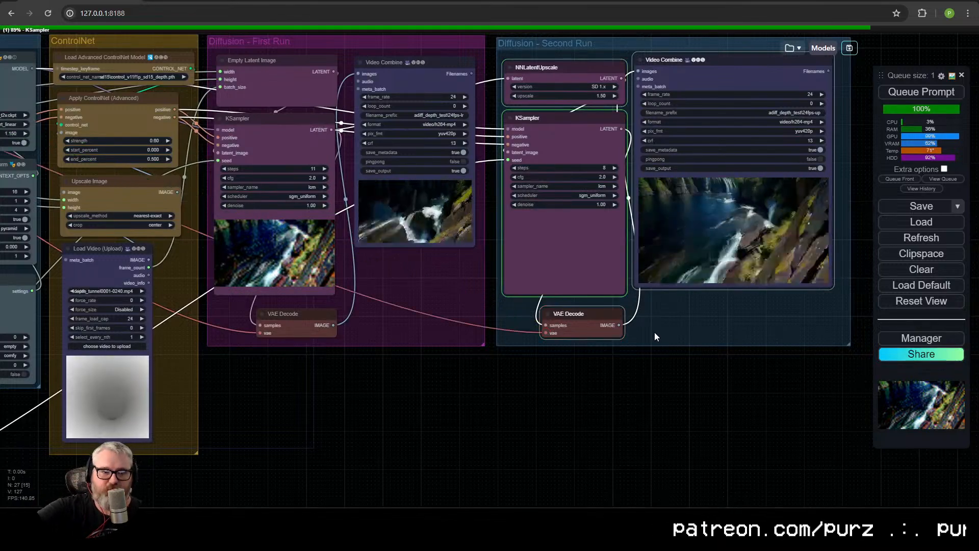
Examine the running workflow, comparing the ControlNet and AnimateDiff settings with the second KSampler's live preview
drag(655, 333, 675, 350)
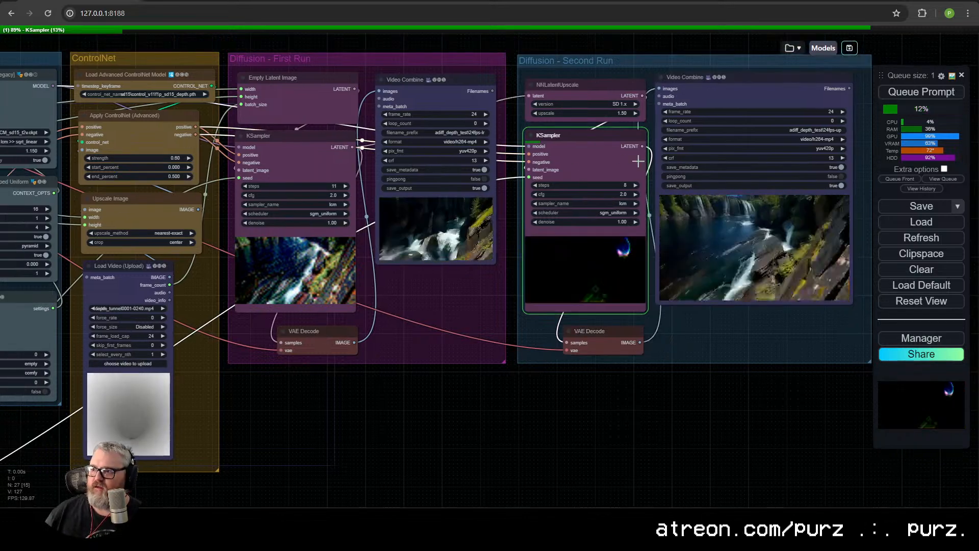
scroll(555, 252, down, 3)
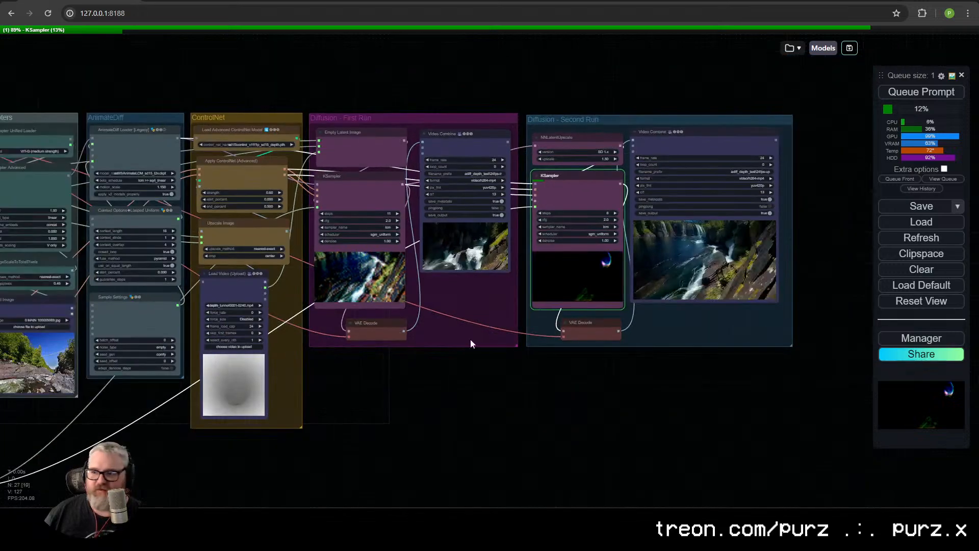
scroll(369, 251, up, 5)
drag(324, 279, 706, 229)
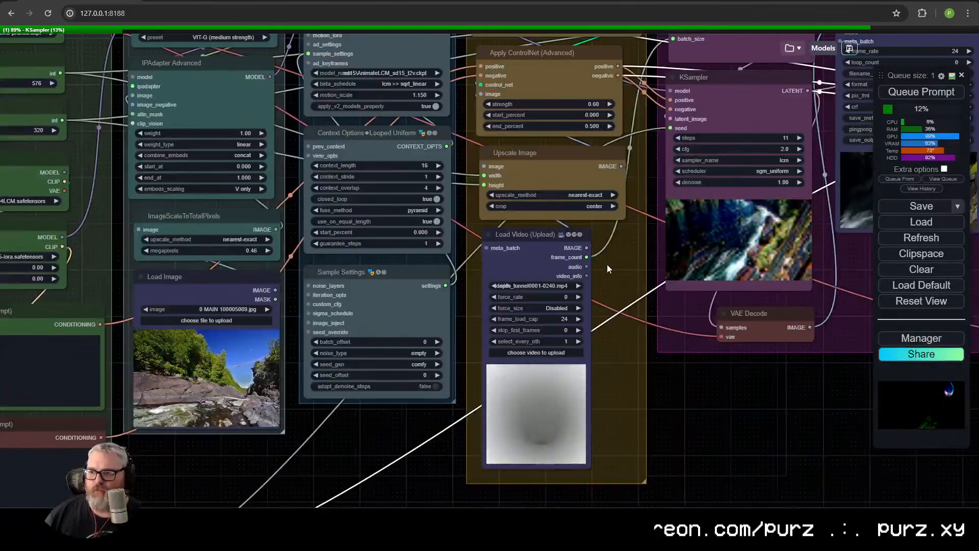
drag(611, 267, 5, 215)
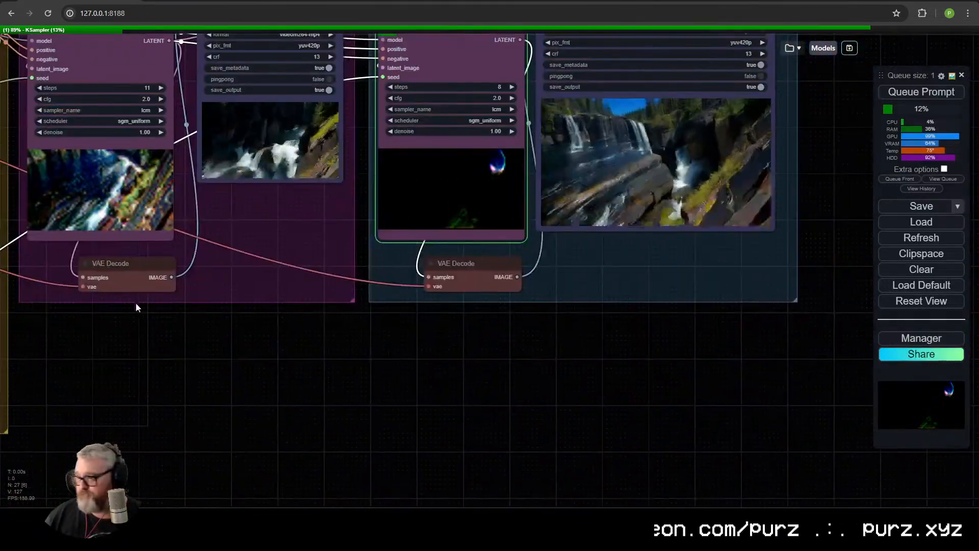
scroll(181, 338, down, 5)
drag(181, 339, 447, 337)
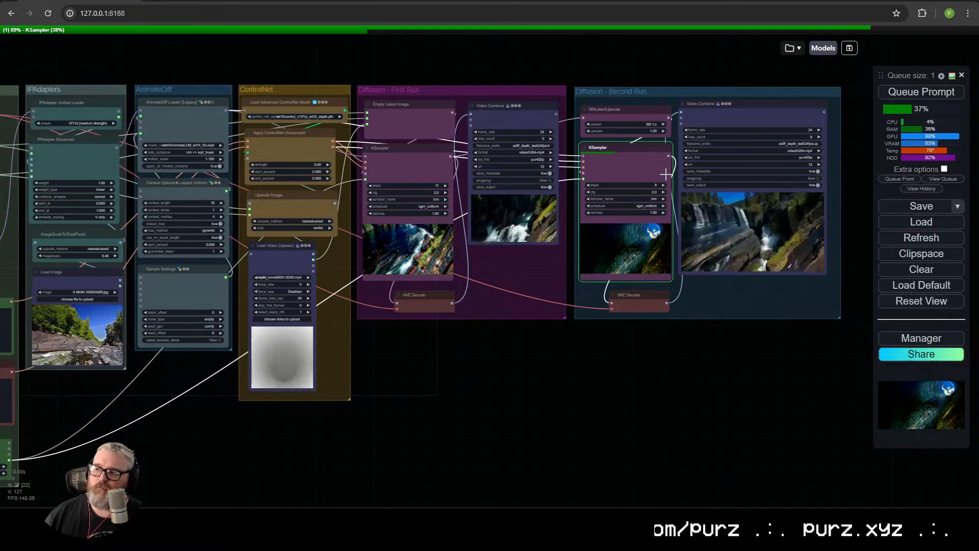
Set the denoise of the KSampler in the Diffusion - Second Run group to 0.56
scroll(647, 209, up, 10)
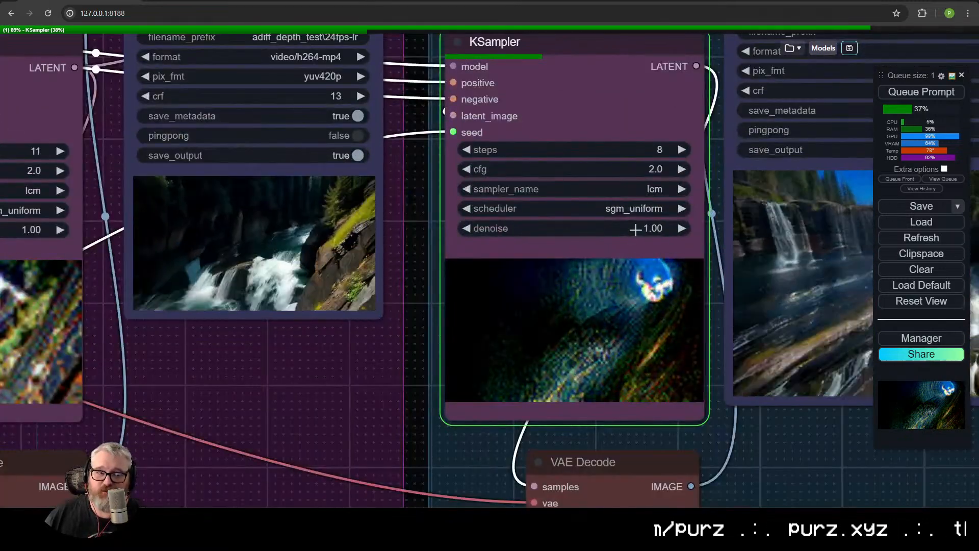
drag(618, 248, 470, 263)
scroll(490, 270, down, 1)
scroll(490, 271, down, 6)
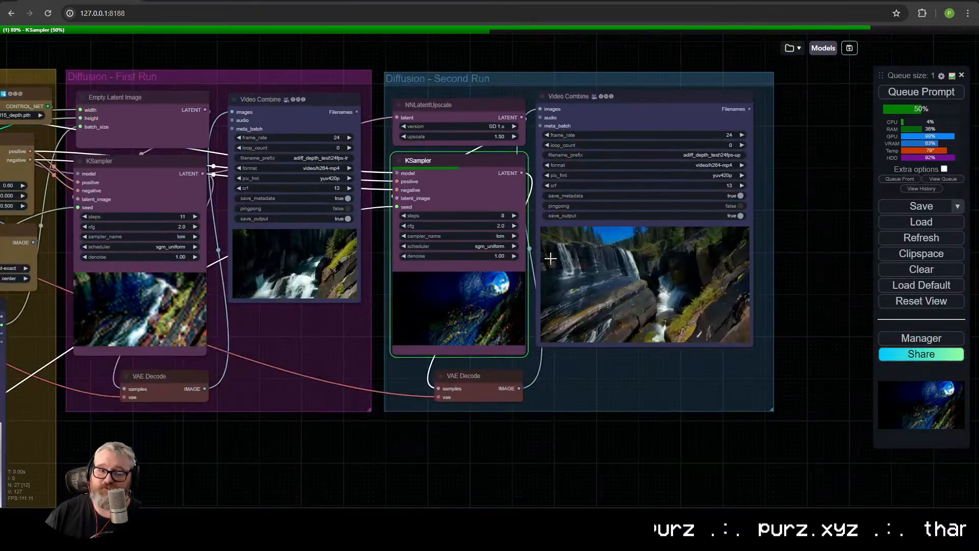
click(481, 258)
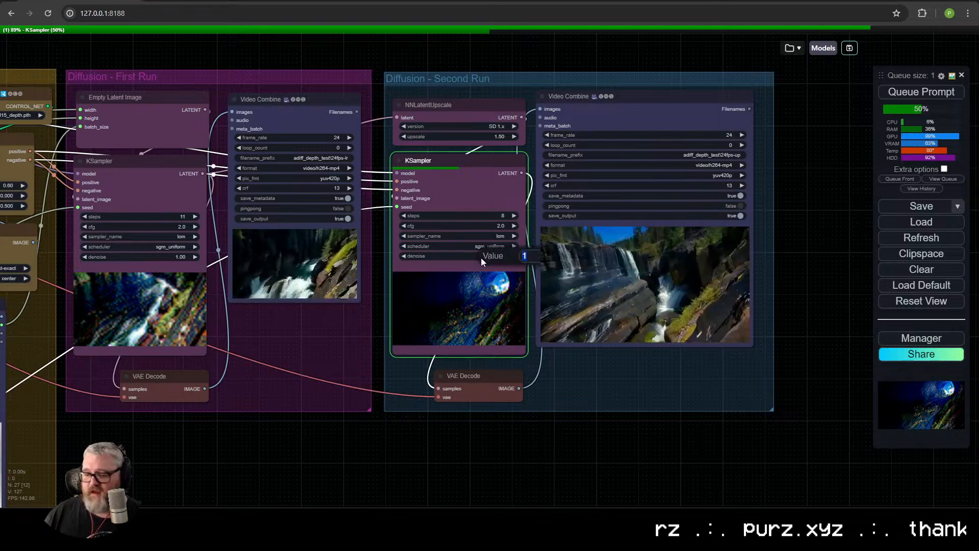
text(0.56)
key(Return)
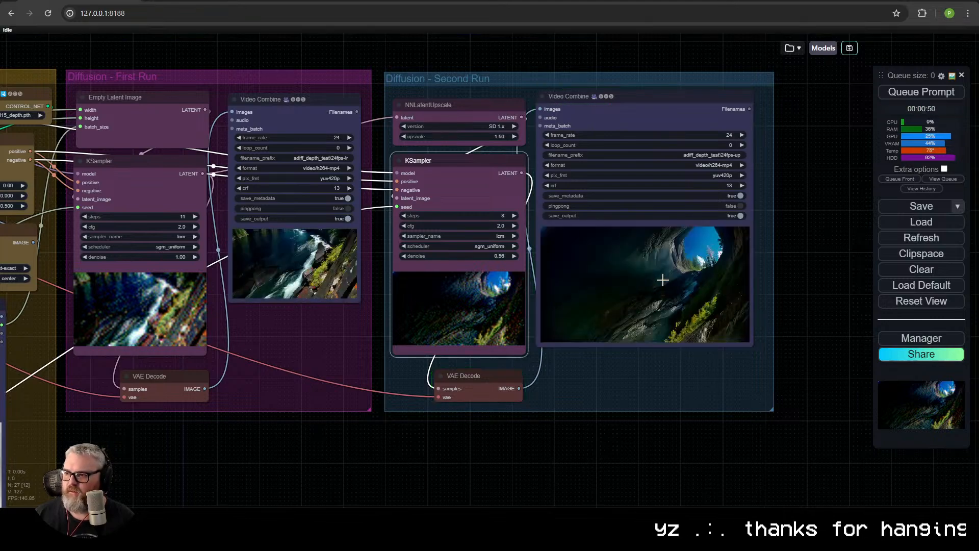
Examine the second-run output video and compare it with the first-run result and the second KSampler's settings
scroll(682, 284, up, 10)
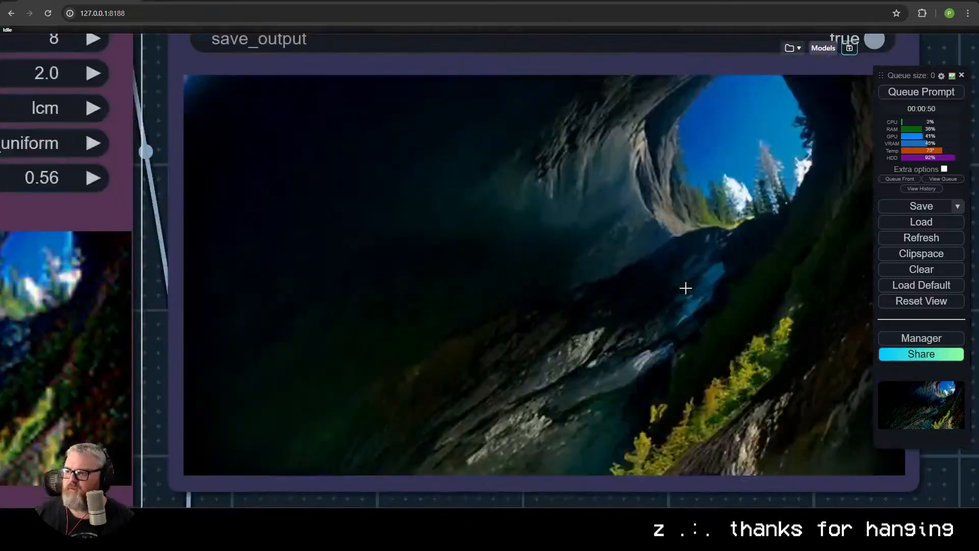
scroll(666, 308, down, 15)
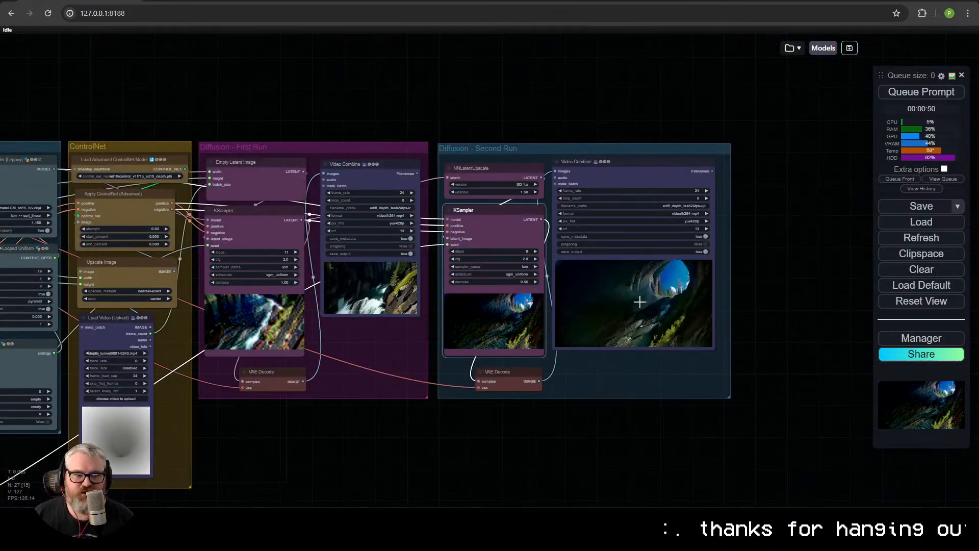
scroll(524, 282, up, 8)
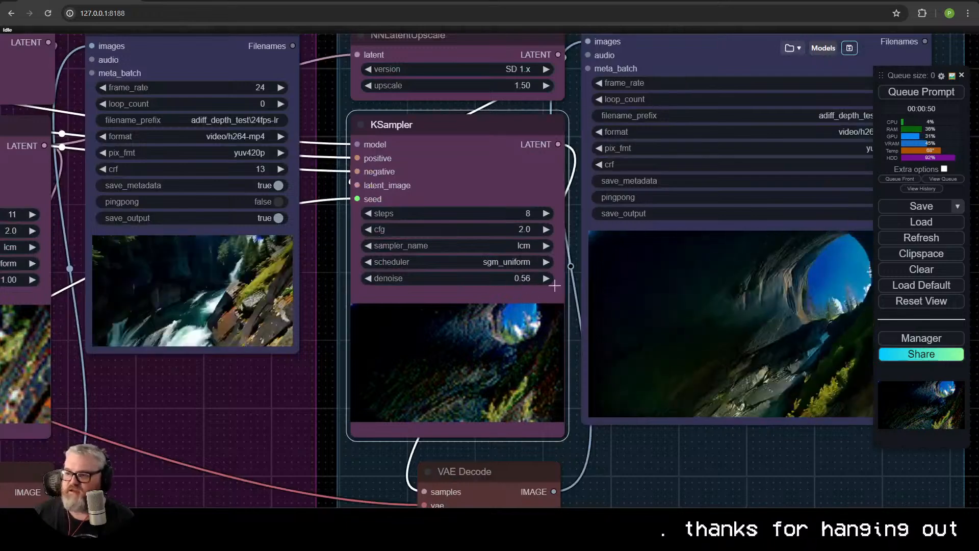
scroll(510, 266, down, 6)
drag(638, 447, 557, 368)
drag(605, 415, 407, 35)
drag(149, 443, 31, 285)
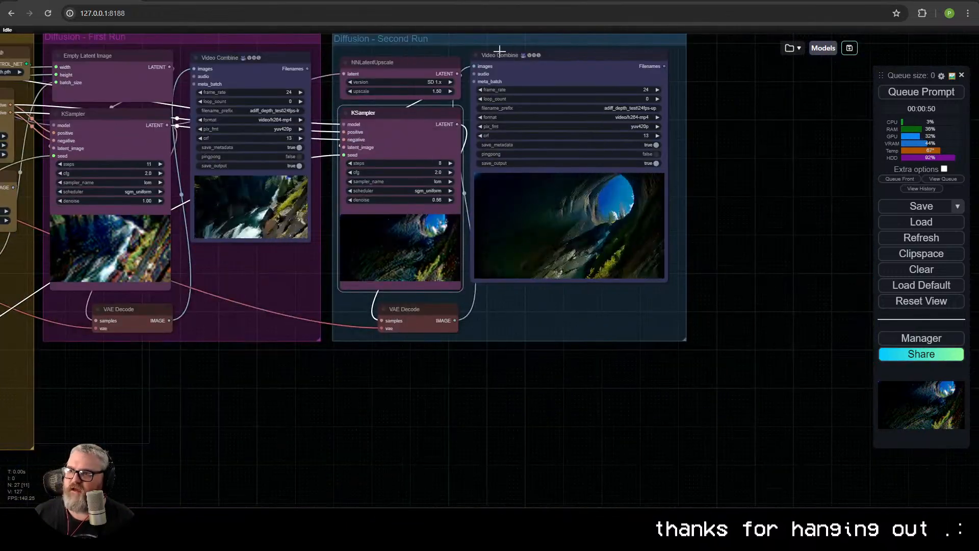
Reposition the second Video Combine node inside its group and colour the Diffusion - Second Run group purple
mouse_move(499, 50)
mouse_down()
mouse_move(586, 45)
mouse_move(508, 58)
mouse_up()
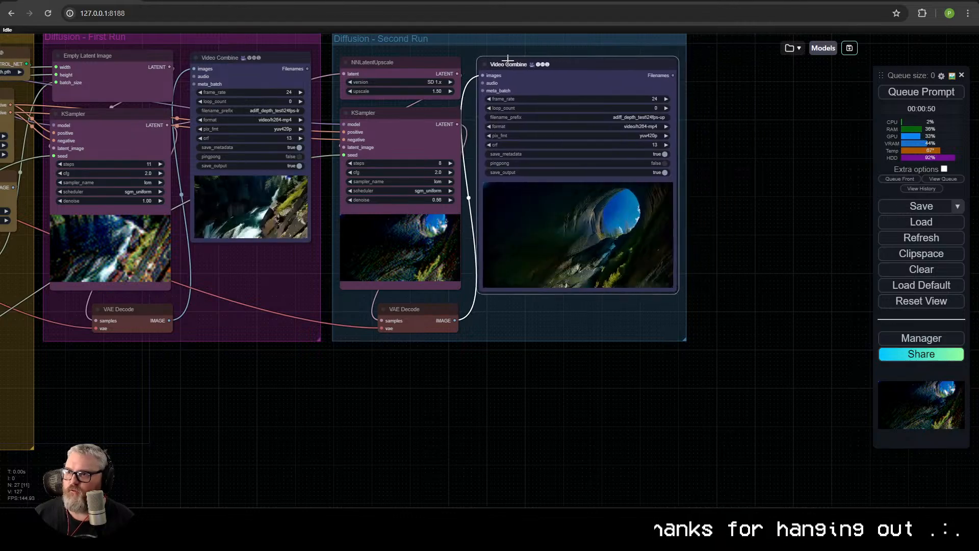
right_click(457, 41)
click(509, 242)
click(577, 261)
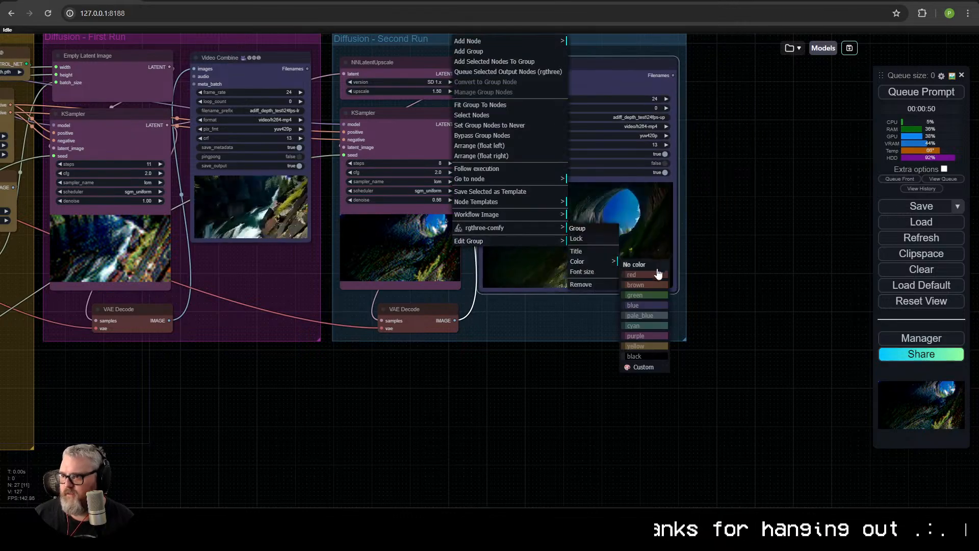
click(647, 336)
Move the Diffusion - Second Run group away from the first run and duplicate the Load Advanced ControlNet Model and Apply ControlNet nodes
scroll(484, 359, down, 3)
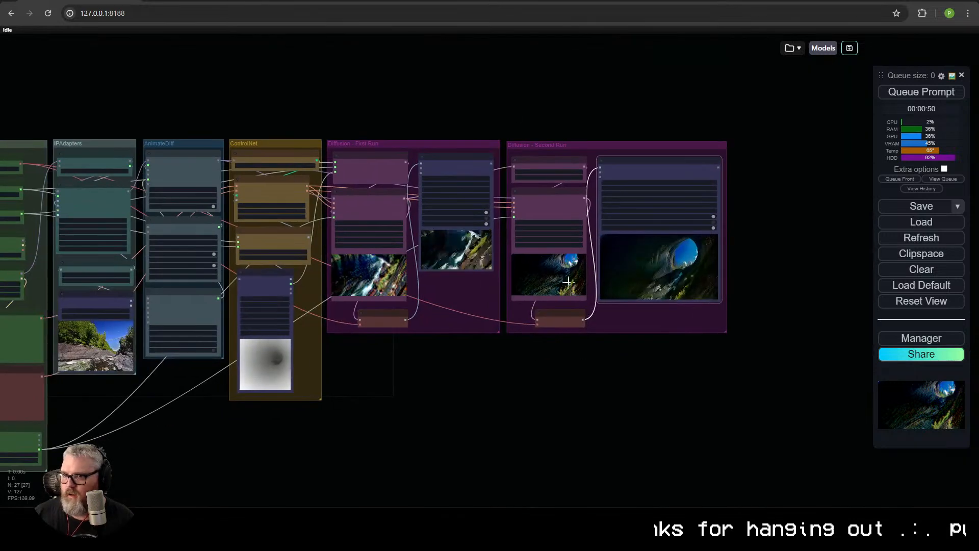
drag(558, 143, 696, 142)
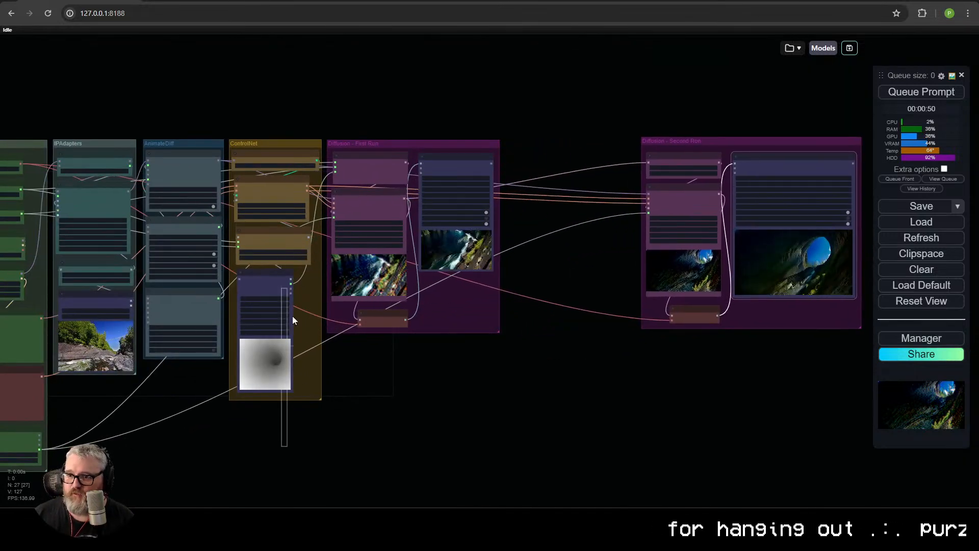
scroll(312, 249, up, 5)
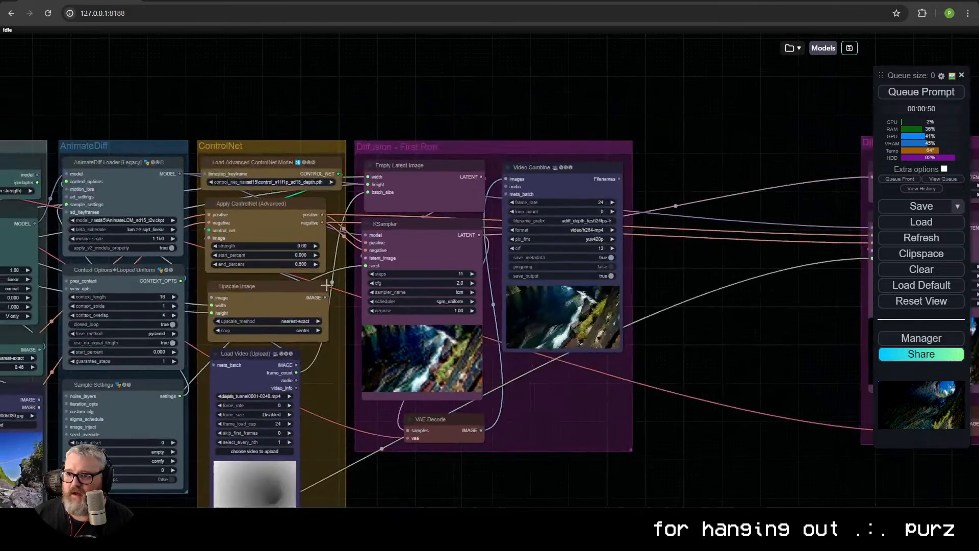
drag(289, 145, 330, 201)
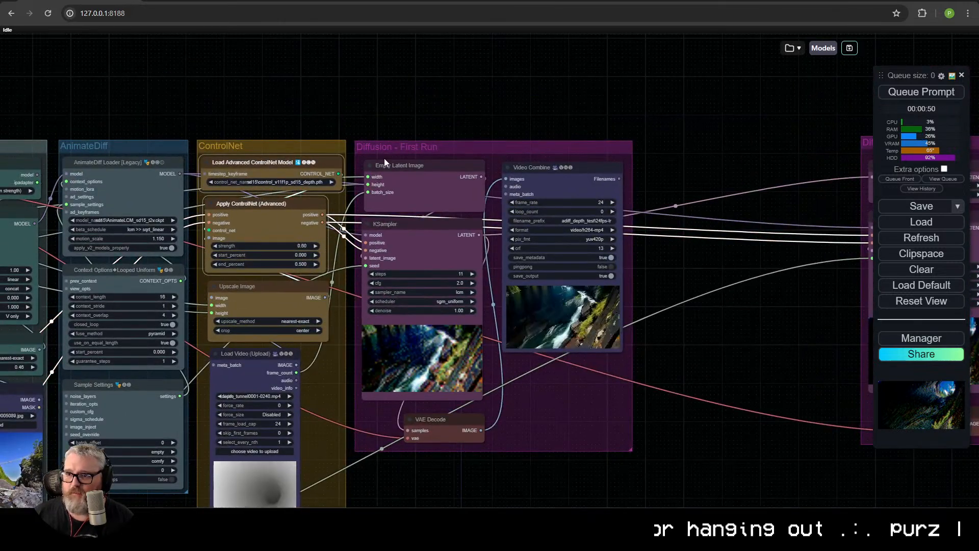
key(ctrl+c)
key(ctrl+v)
Wire the copied ControlNet nodes into the second KSampler and set the copied loader's model to adiff\controlnet_checkpoint.ckpt
drag(448, 227, 728, 230)
drag(836, 236, 418, 213)
drag(531, 205, 607, 228)
click(493, 172)
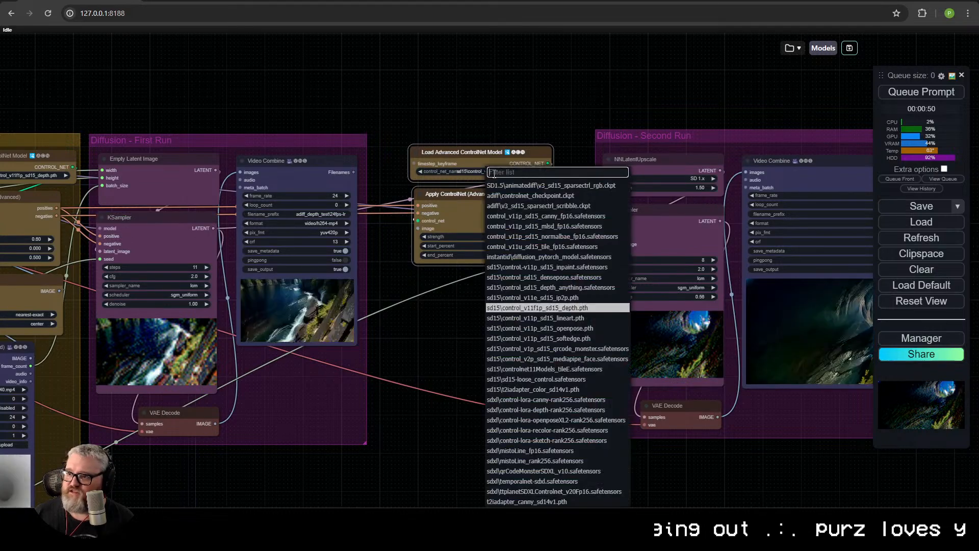
click(519, 196)
Search the web for "controlgif controlnet" in a new tab and read through the controlGIF GitHub repository's README
key(ctrl+t)
text(controlgi)
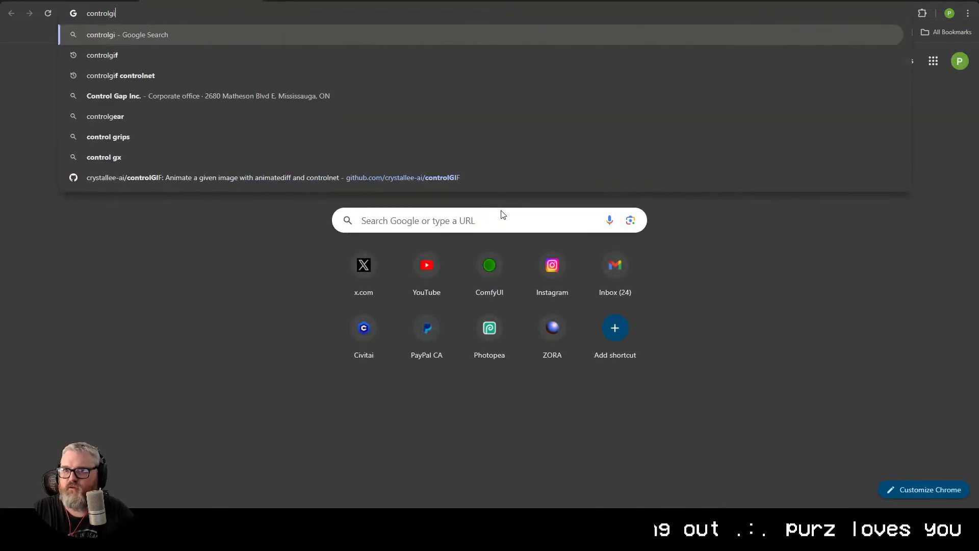
text(f controlnet)
key(Return)
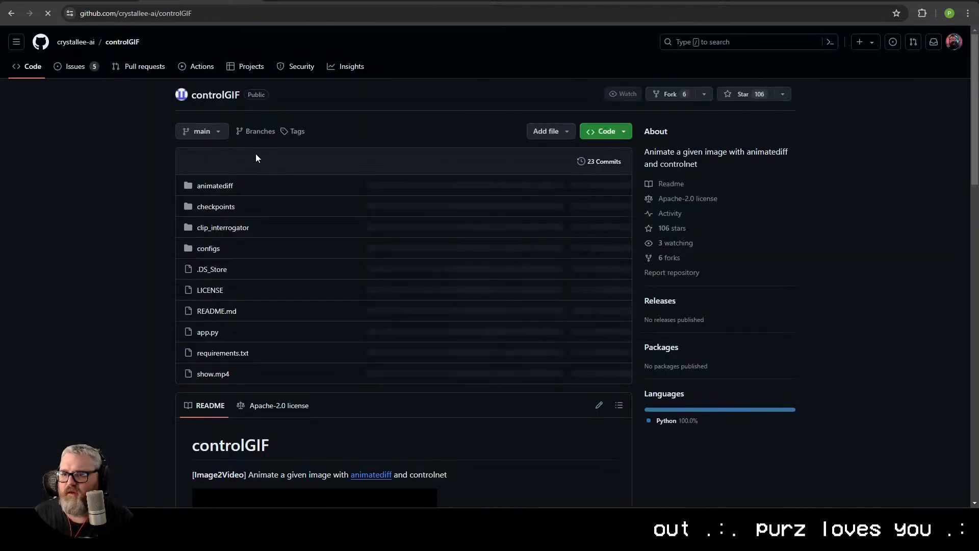
scroll(240, 331, down, 1)
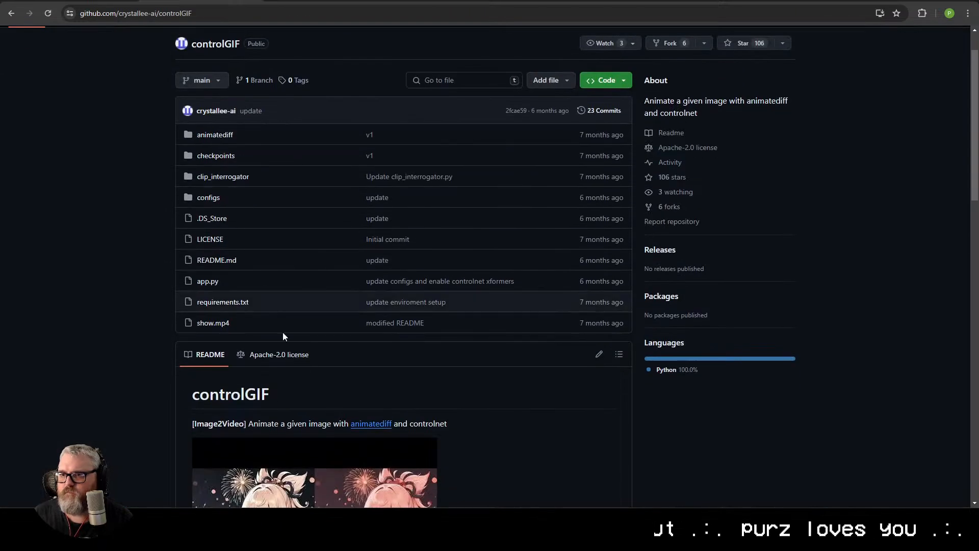
scroll(282, 331, down, 6)
scroll(297, 380, down, 5)
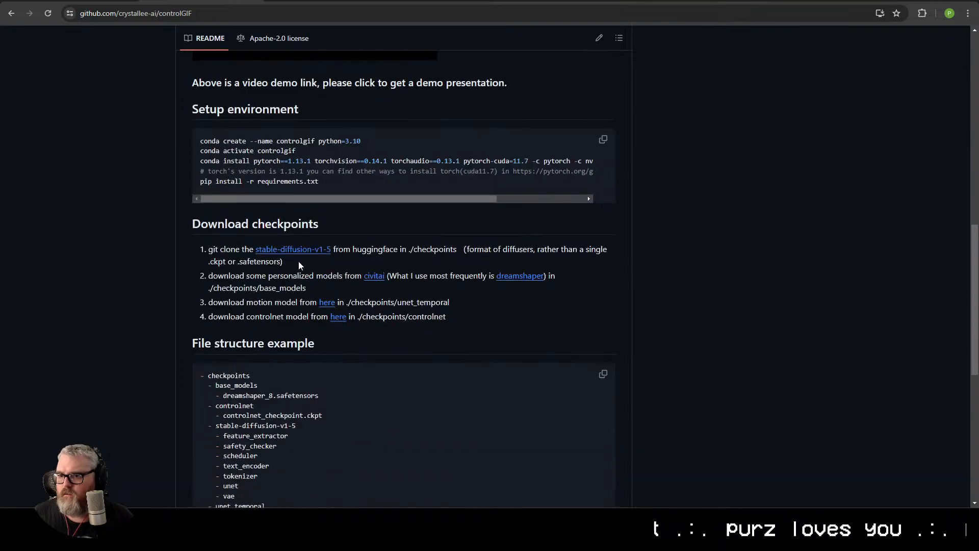
scroll(327, 362, down, 8)
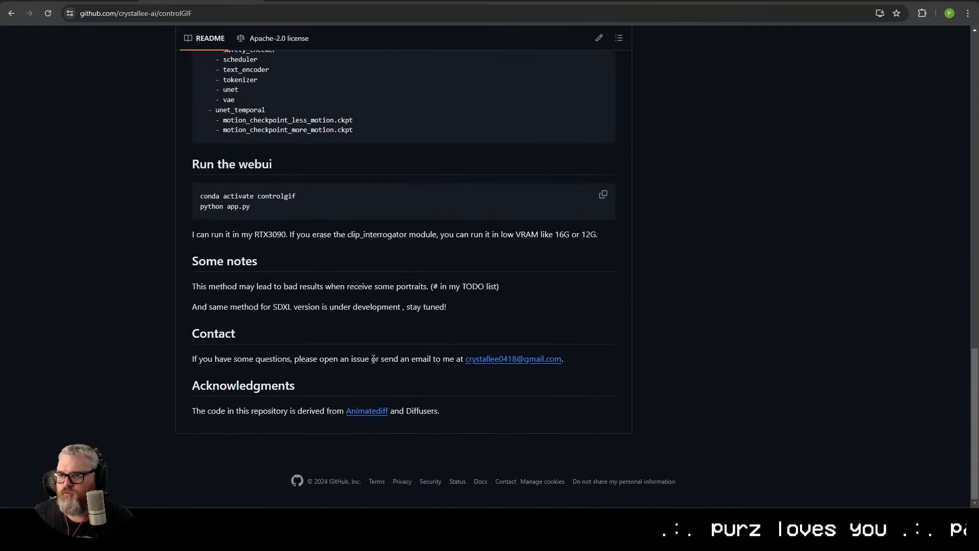
scroll(375, 352, up, 15)
scroll(365, 382, up, 6)
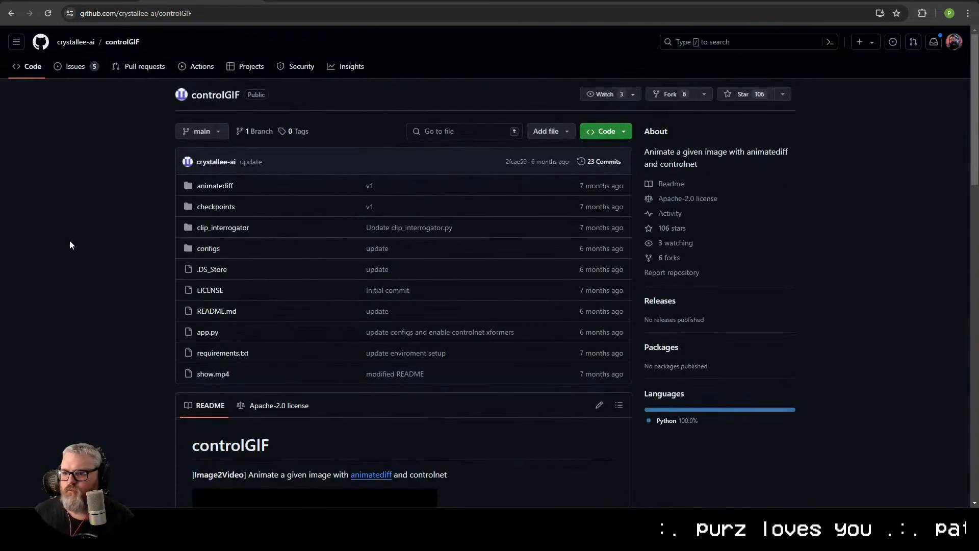
Search for the AnimateDiff ControlNet, view the file list of the animatediff_controlnet repository on Hugging Face, and return to ComfyUI
key(alt+Left)
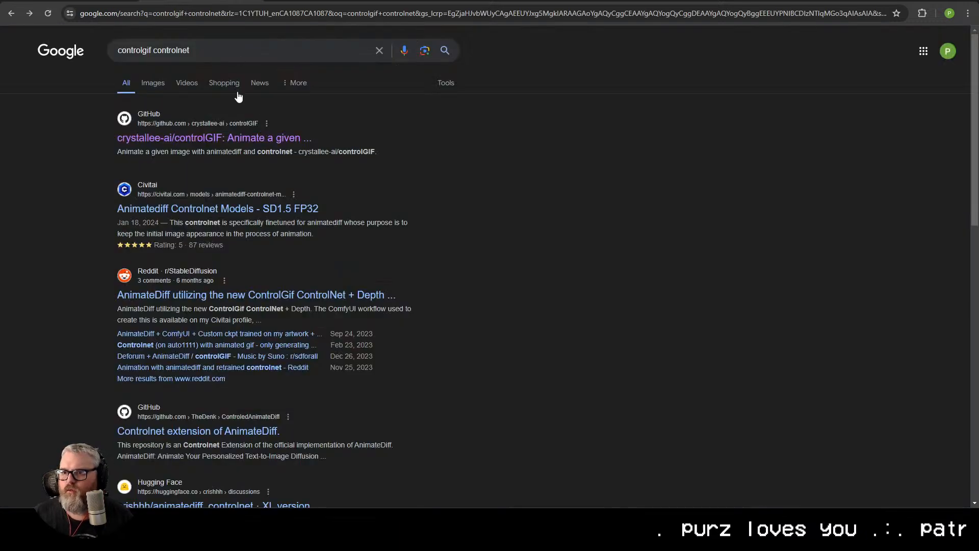
triple_click(220, 47)
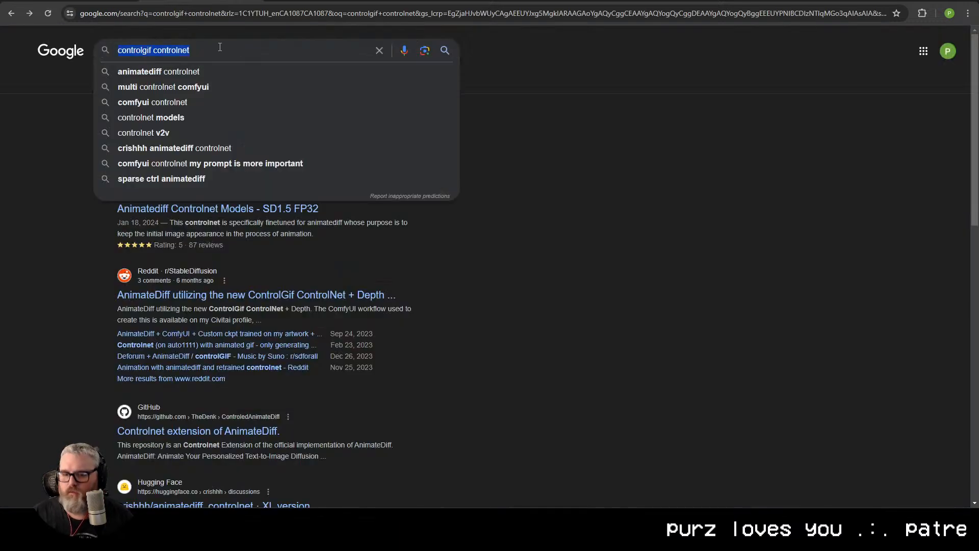
text(animatediff controln)
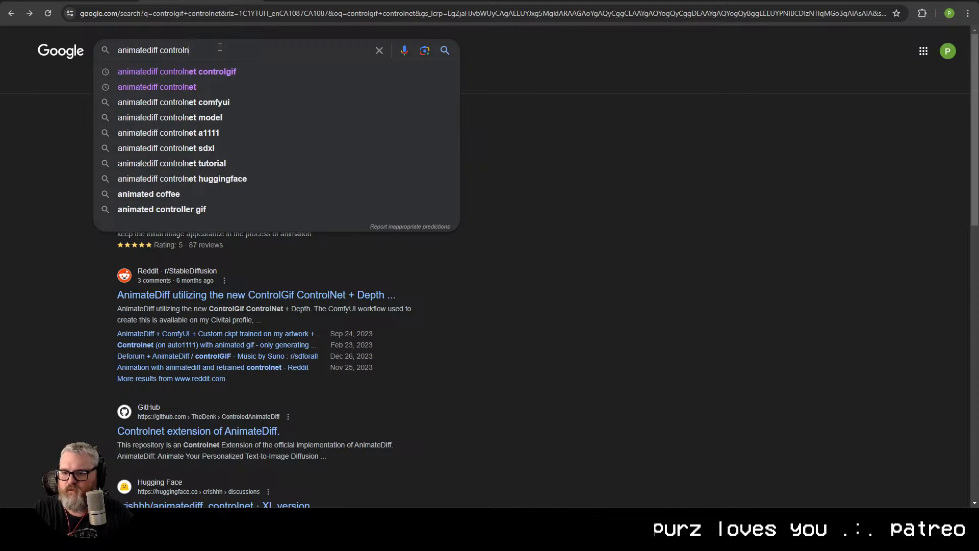
scroll(269, 357, down, 2)
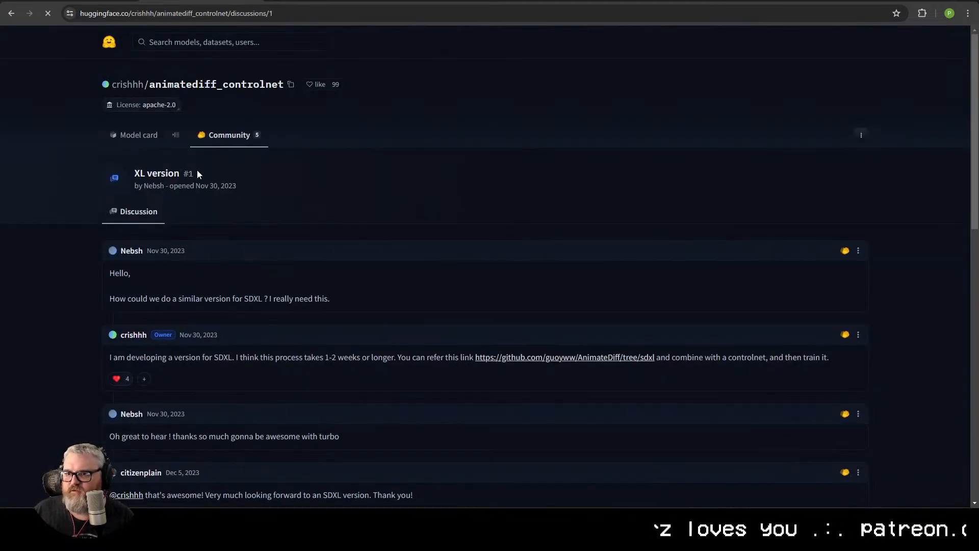
click(178, 137)
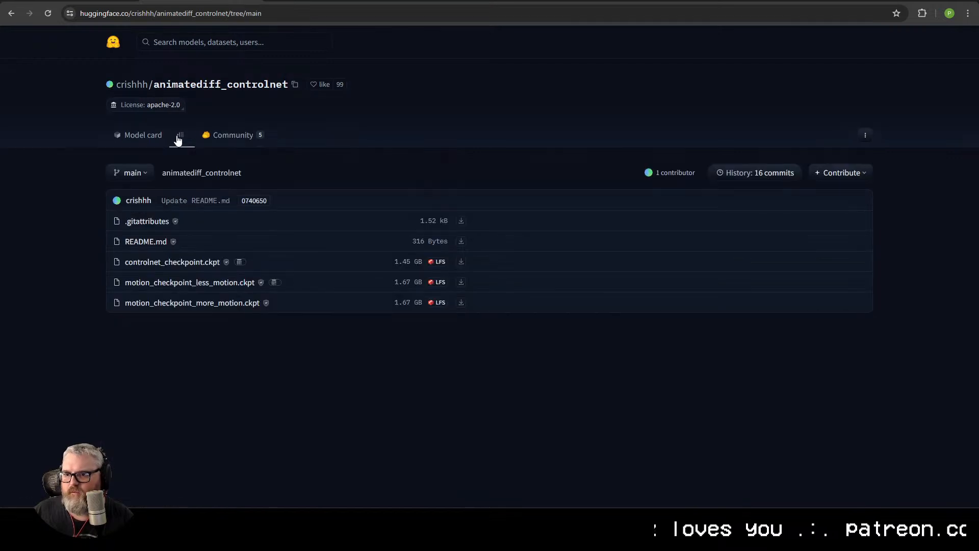
click(262, 9)
key(alt+Tab)
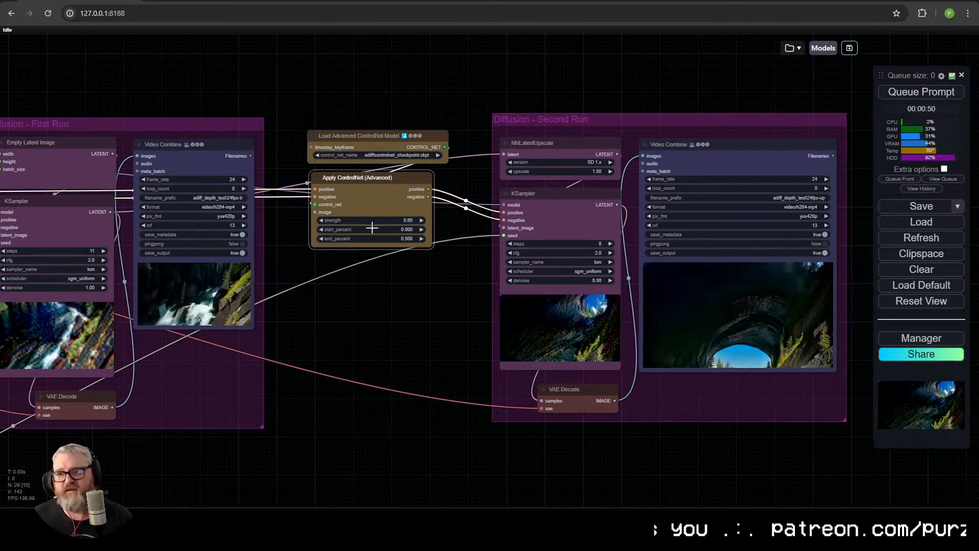
Connect the first-run VAE Decode's image output to the image input of the copied Apply ControlNet node
scroll(371, 228, up, 5)
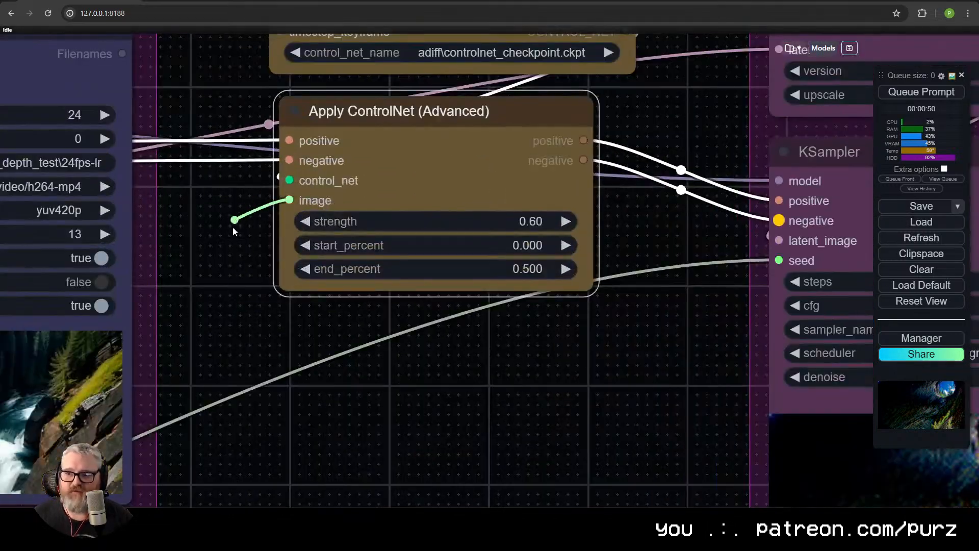
scroll(235, 333, down, 5)
drag(233, 227, 609, 161)
drag(315, 392, 643, 77)
scroll(561, 322, down, 5)
drag(561, 323, 262, 396)
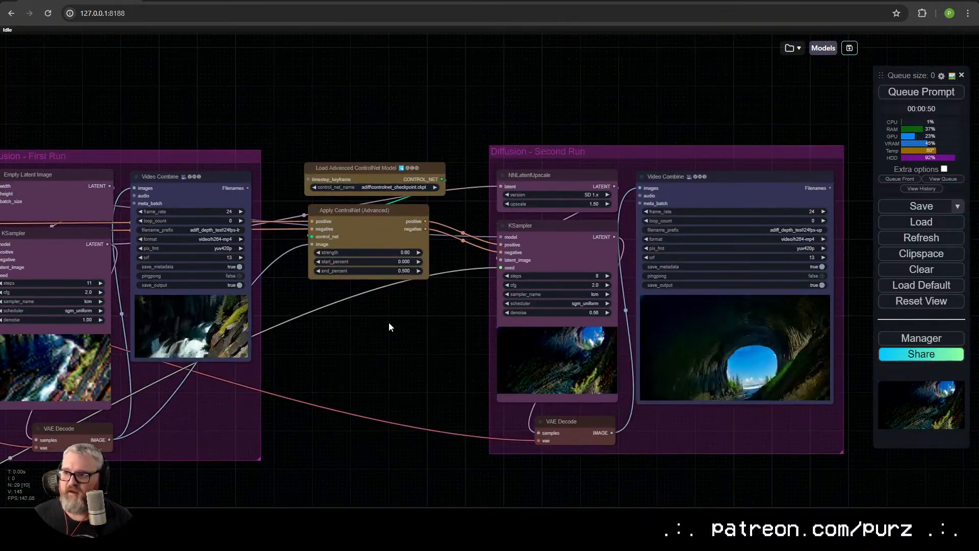
Arrange the copied ControlNet nodes in the gap between the two Diffusion groups and move the Diffusion - Second Run group closer
click(377, 210)
shift+click(376, 168)
drag(368, 166, 362, 166)
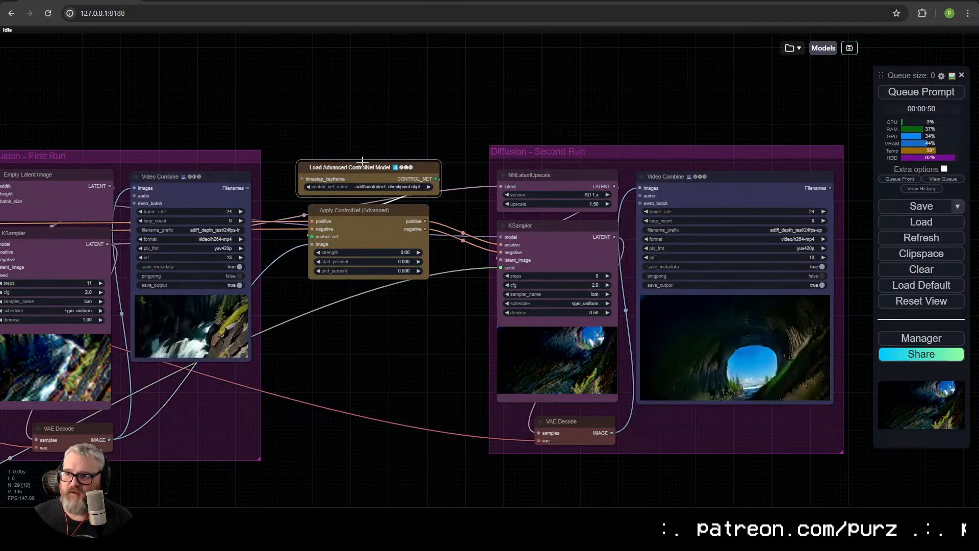
click(448, 305)
drag(557, 151, 527, 152)
ctrl+drag(451, 300, 299, 68)
drag(358, 220, 340, 235)
click(350, 57)
drag(521, 155, 494, 148)
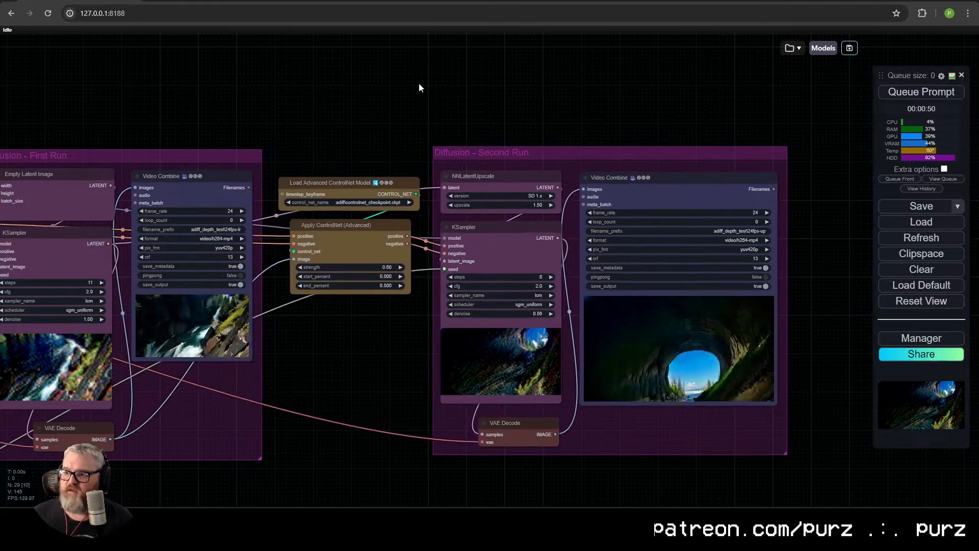
Connect both CLIP Text Encode conditioning outputs to the positive and negative inputs of the copied Apply ControlNet node
drag(316, 367, 623, 344)
drag(306, 449, 654, 425)
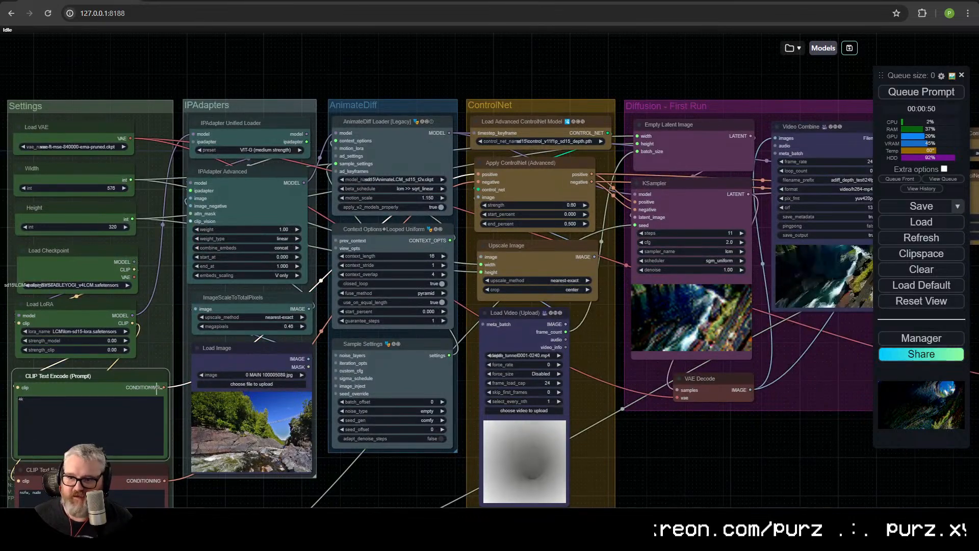
drag(163, 388, 642, 219)
drag(333, 361, 571, 225)
drag(120, 385, 340, 340)
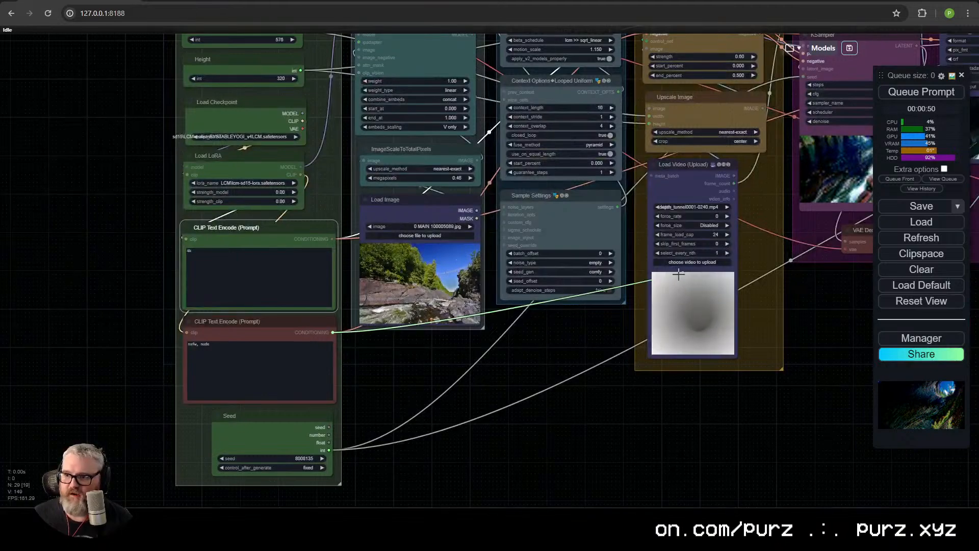
drag(678, 274, 576, 178)
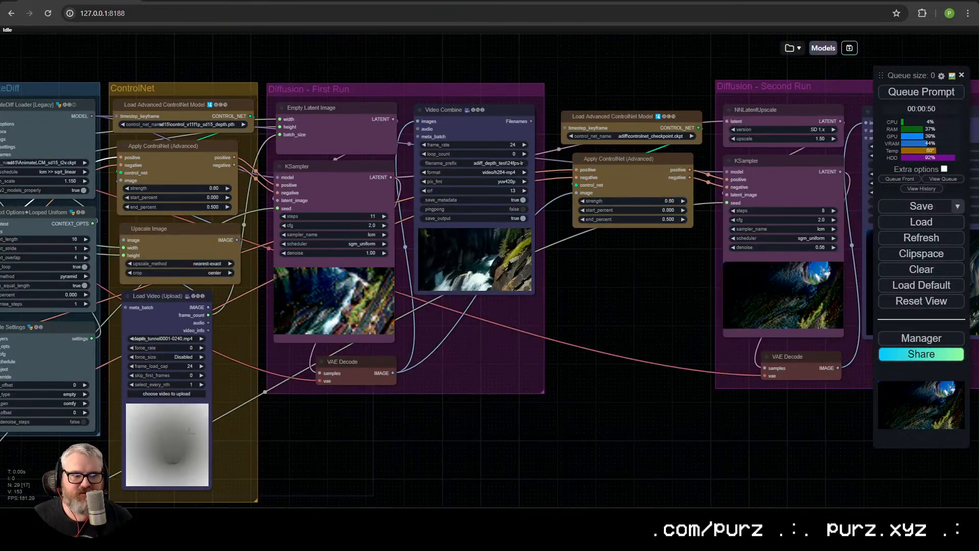
scroll(520, 360, down, 4)
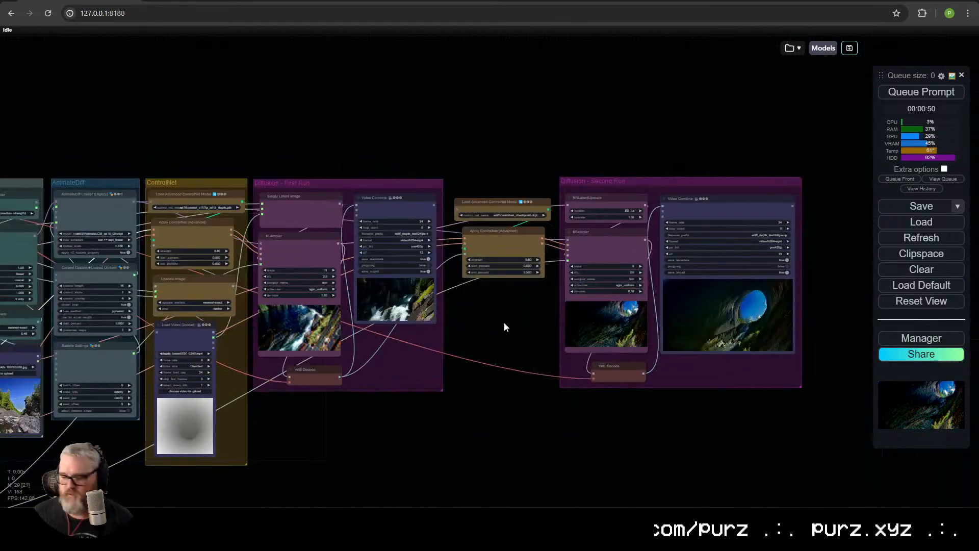
Queue the workflow with the copied ControlNet applied to the second run and look over the settings and Diffusion groups
key(ctrl+Return)
scroll(499, 218, up, 5)
drag(371, 293, 778, 185)
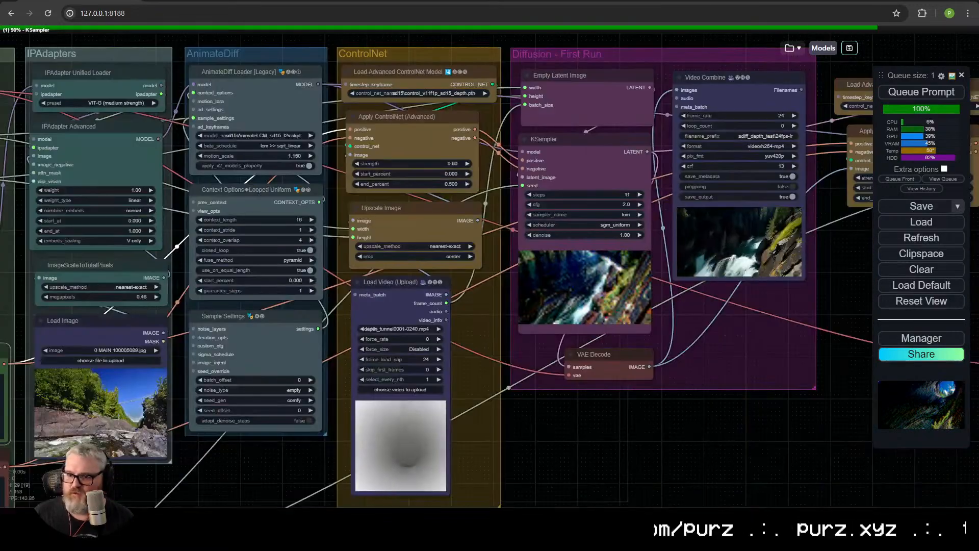
drag(148, 379, 470, 293)
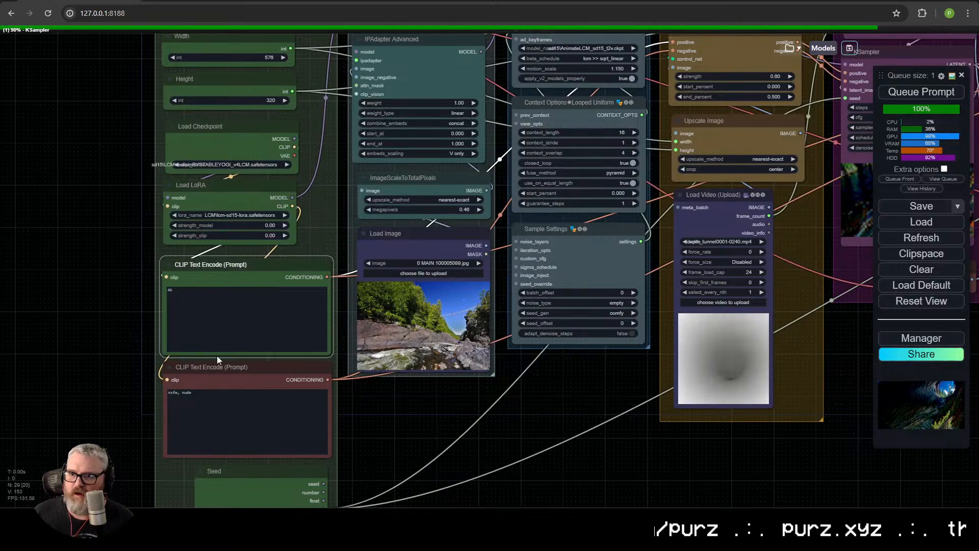
drag(841, 265, 213, 398)
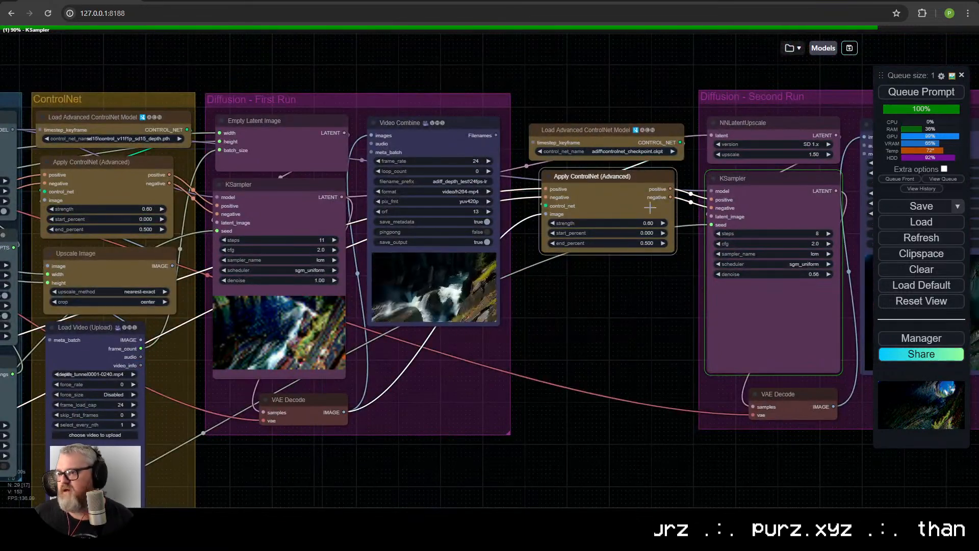
Set end_percent to 0.300 on the Apply ControlNet node that feeds the second-run KSampler
drag(730, 272, 474, 232)
scroll(374, 209, up, 11)
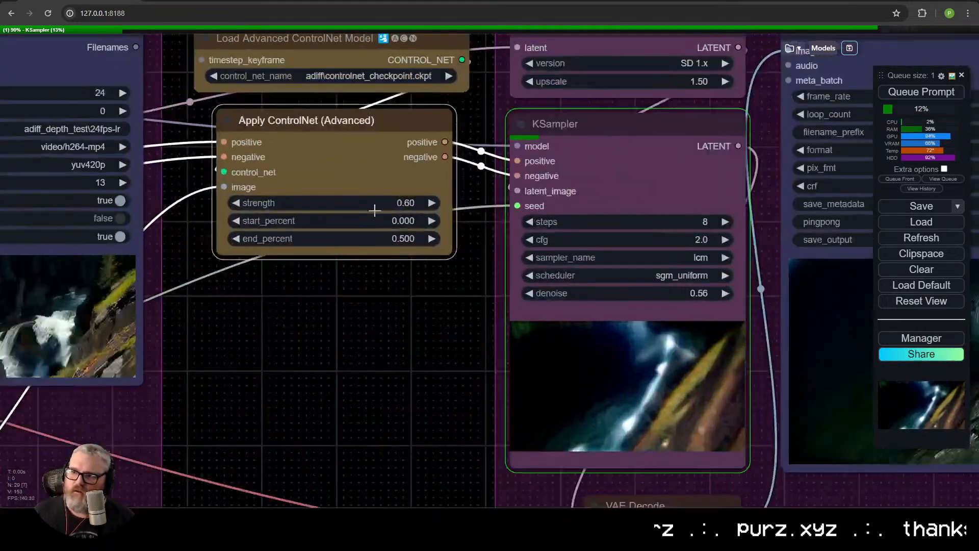
click(406, 255)
key(Escape)
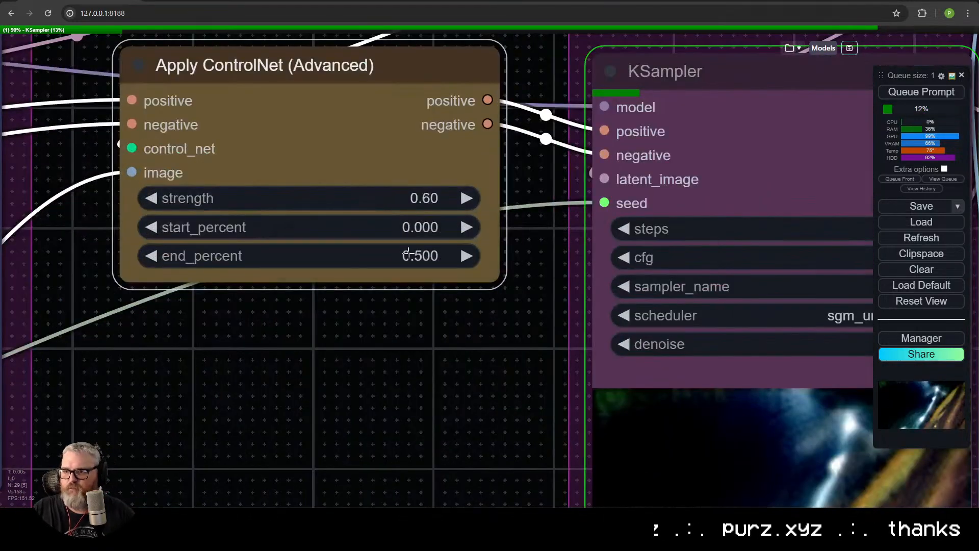
scroll(372, 358, down, 11)
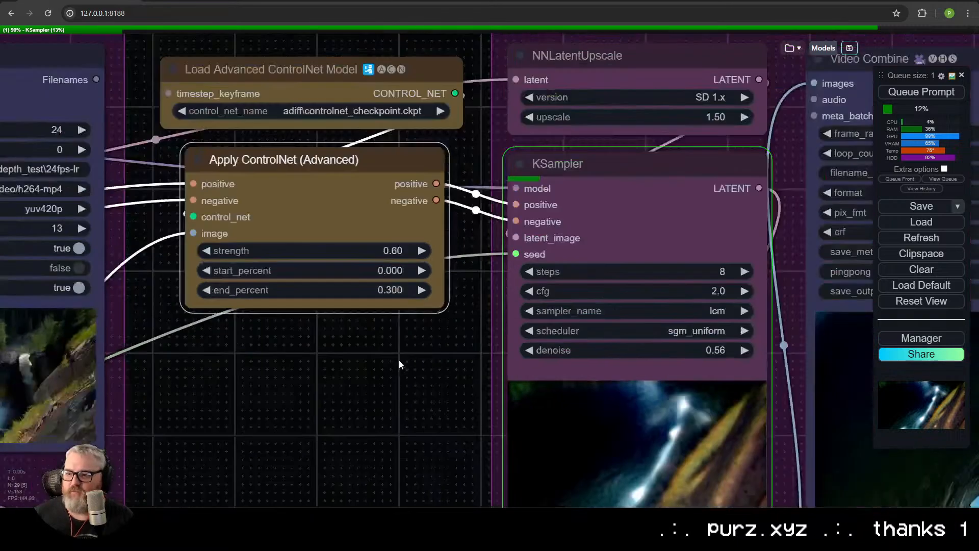
Examine the first-run video and the second-run KSampler preview while the render progresses
drag(391, 362, 354, 306)
scroll(250, 305, down, 5)
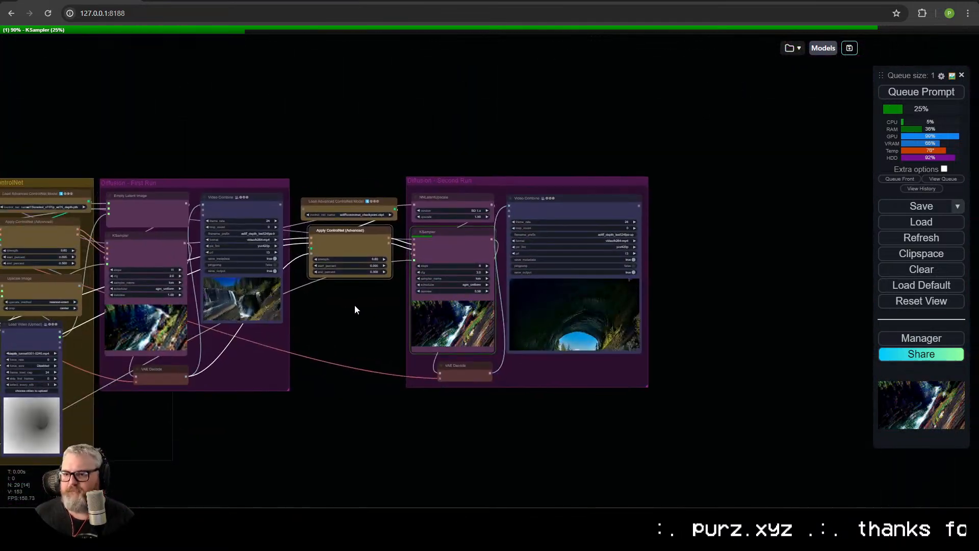
scroll(249, 316, up, 13)
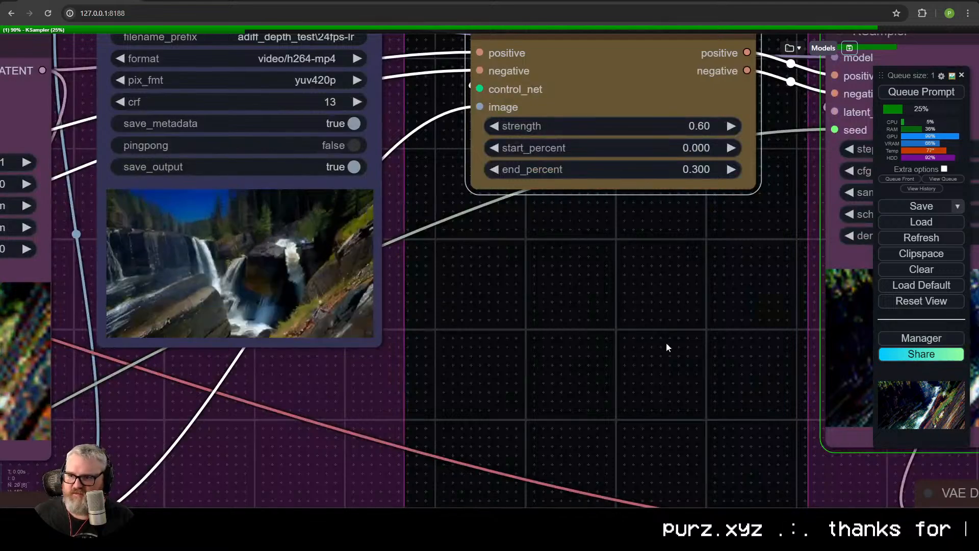
drag(665, 342, 365, 356)
scroll(617, 374, down, 7)
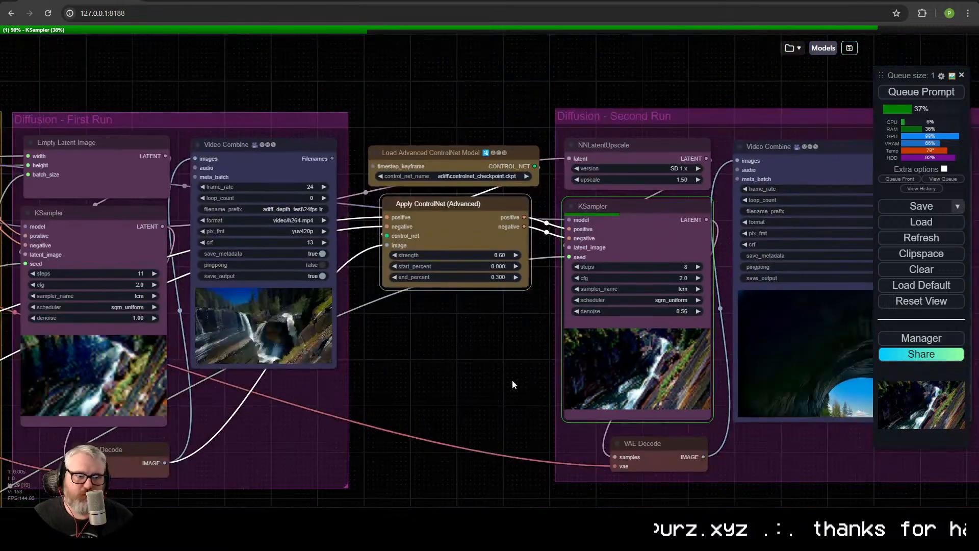
scroll(489, 408, down, 4)
scroll(491, 408, up, 4)
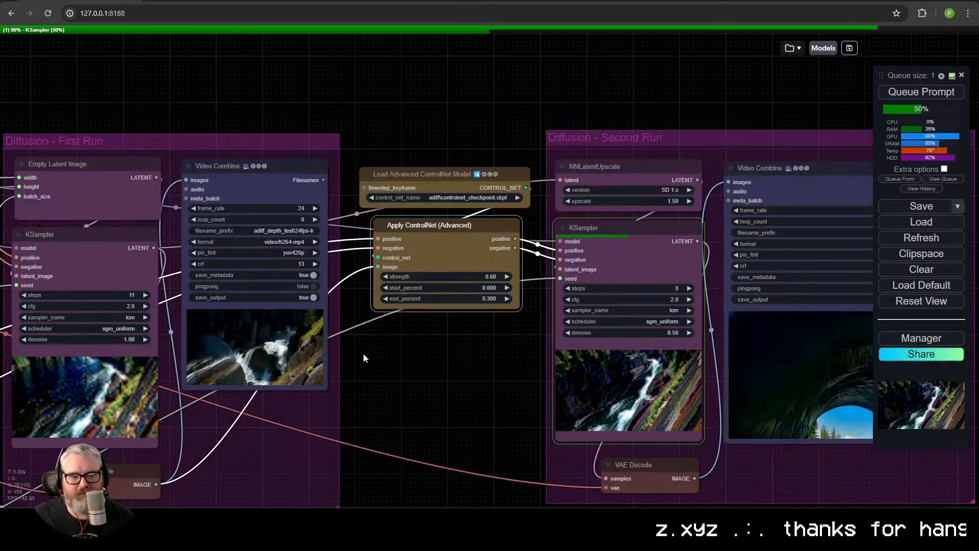
scroll(487, 372, down, 3)
Create a group around the two ControlNet nodes between the first-run and second-run Diffusion groups
drag(487, 371, 614, 125)
scroll(596, 363, down, 6)
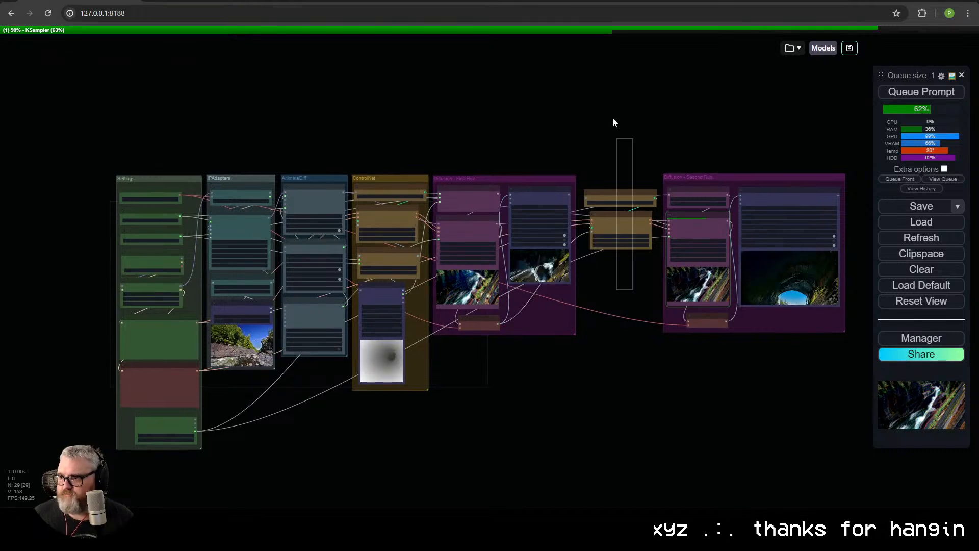
right_click(625, 292)
click(662, 354)
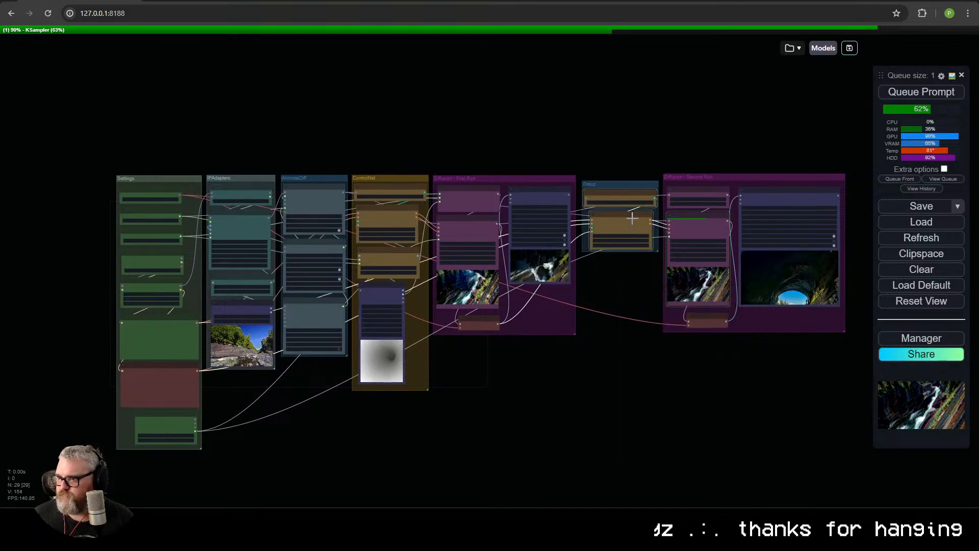
Set the color of the new group around the copied ControlNet nodes to yellow
right_click(615, 179)
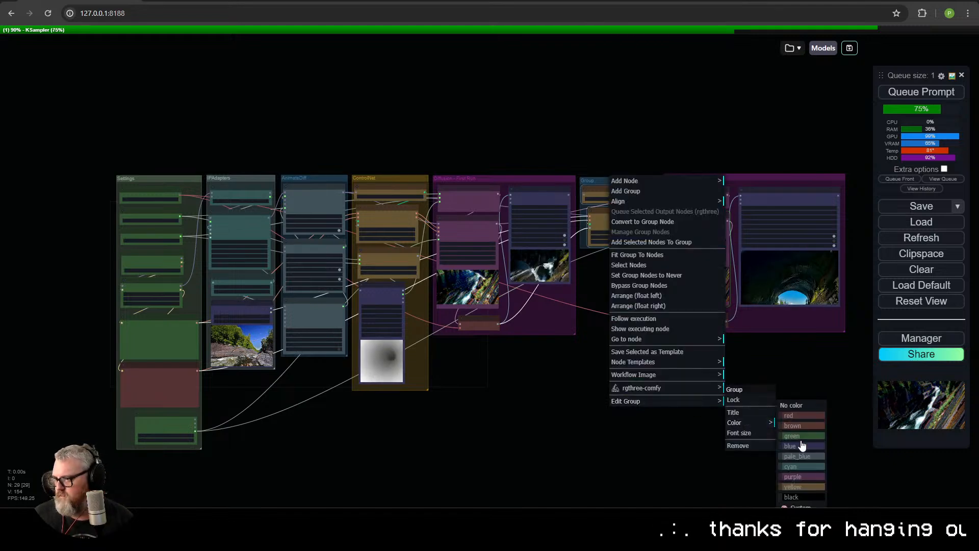
click(800, 488)
right_click(604, 180)
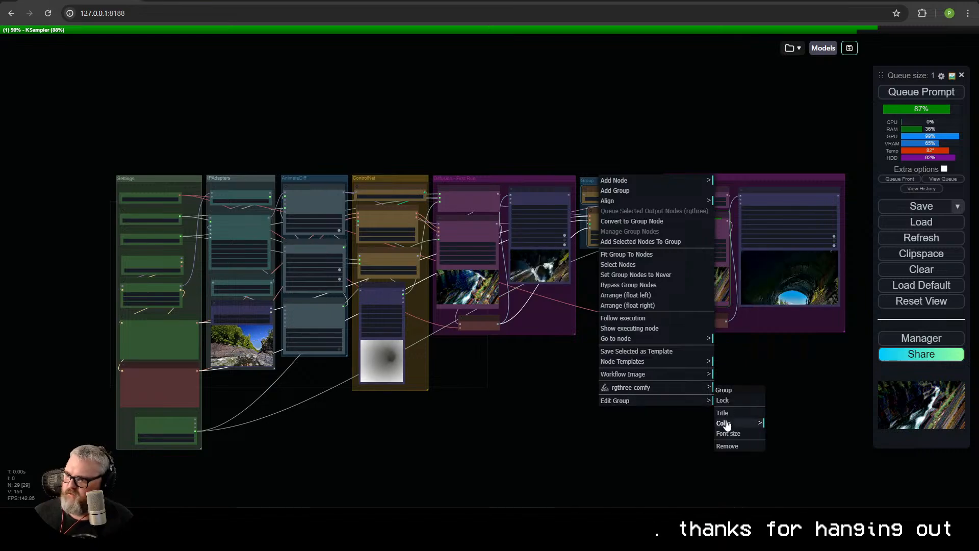
click(792, 488)
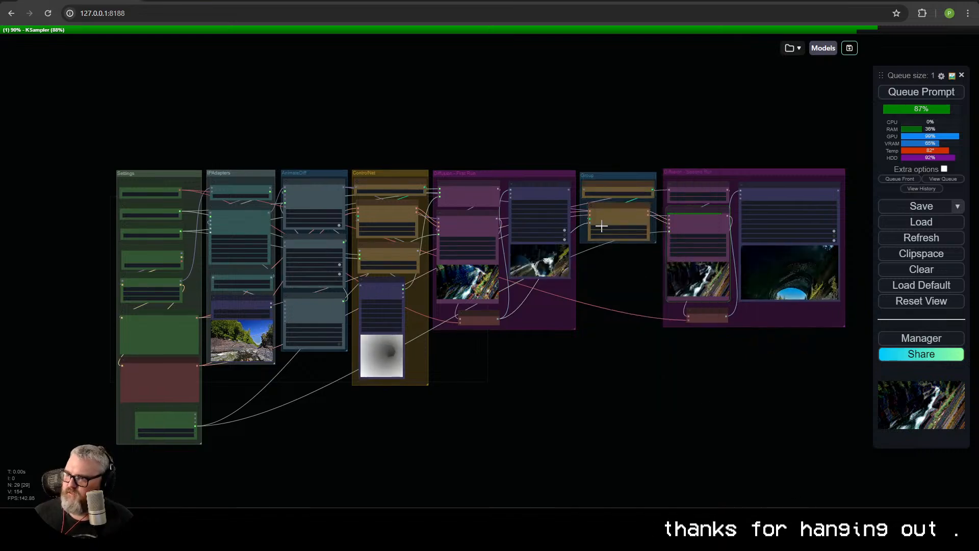
scroll(602, 224, up, 10)
right_click(502, 157)
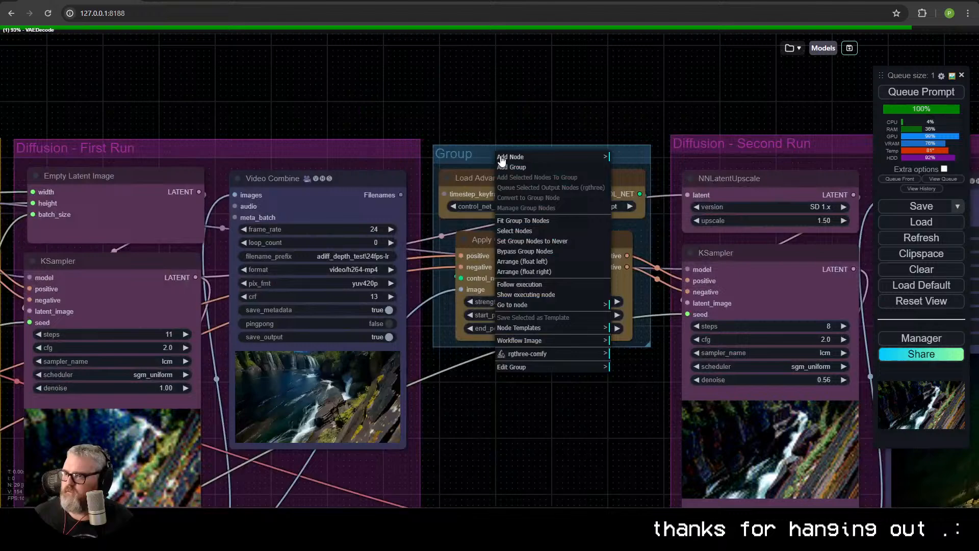
click(535, 368)
click(628, 389)
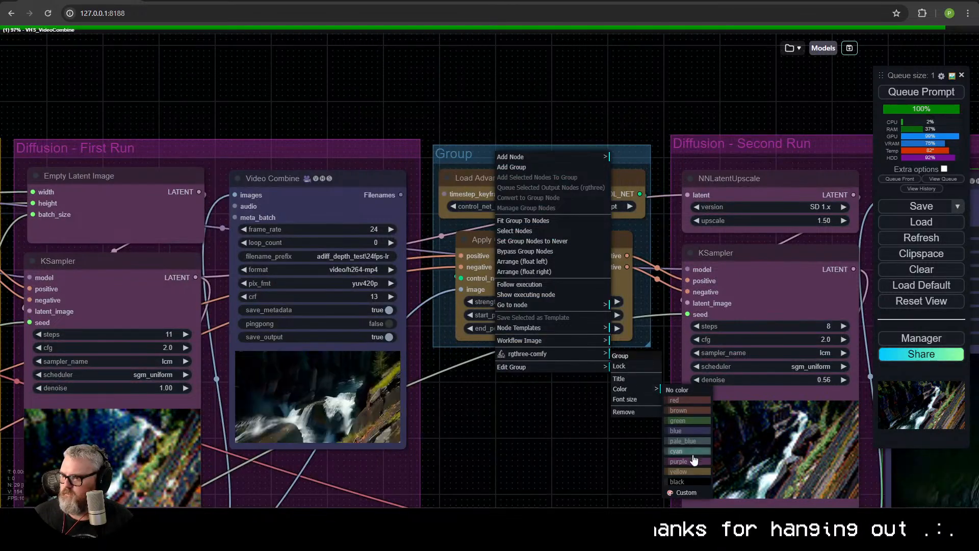
click(683, 469)
Title the new yellow group "Upscaler ControlNet"
scroll(534, 407, down, 5)
drag(478, 346, 416, 299)
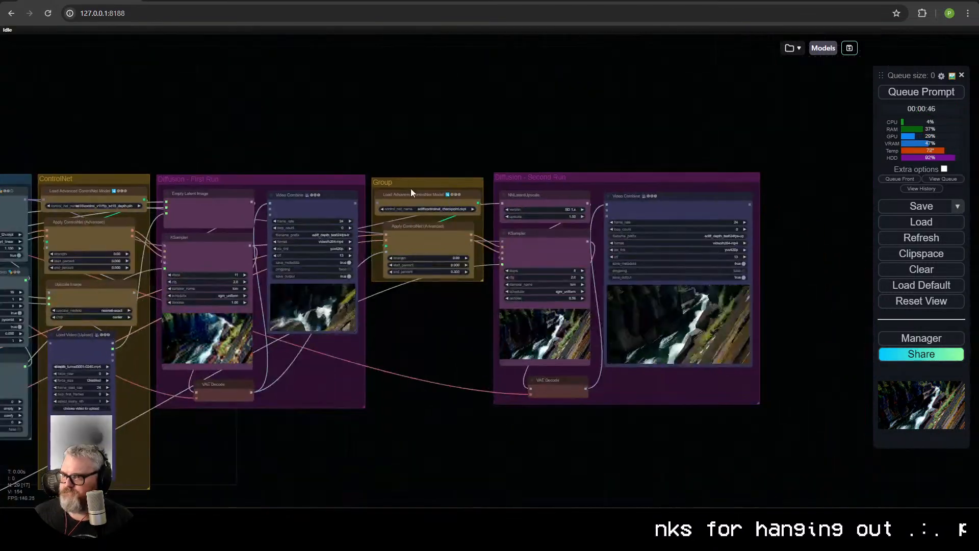
right_click(411, 188)
click(479, 386)
click(528, 395)
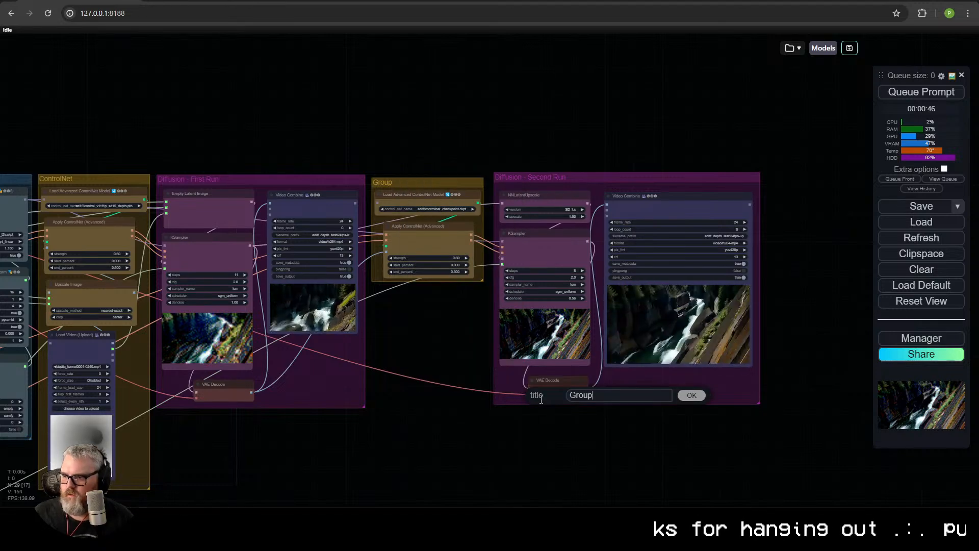
text(upscaler C)
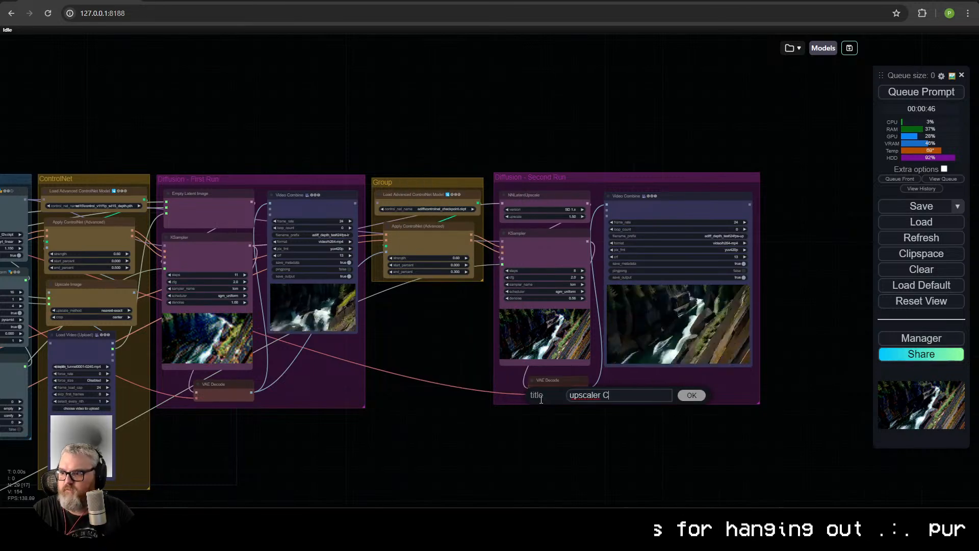
text(ontrolNet)
key(Home)
key(Delete)
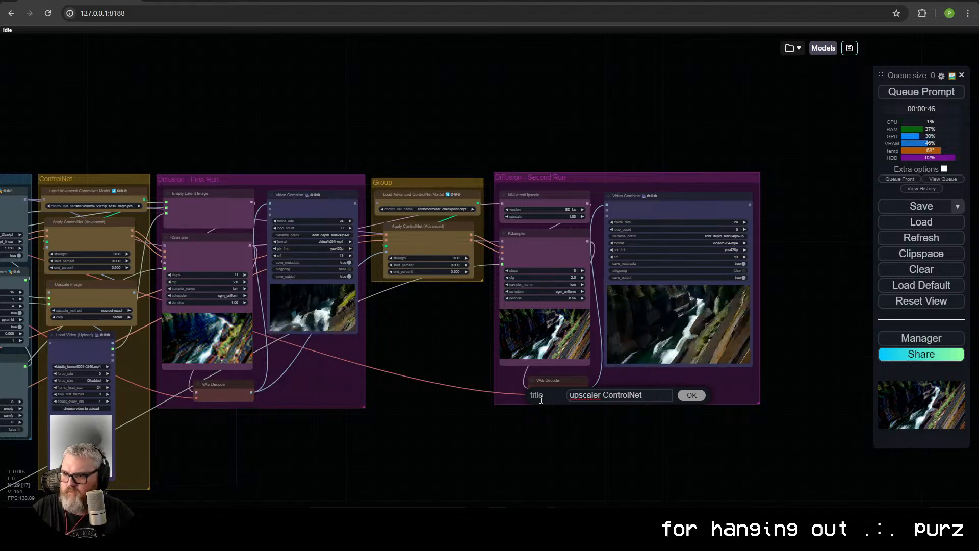
text(U)
key(Return)
Check the second-run video, set the second-run KSampler's denoise to 0.40, and queue the workflow again
scroll(714, 322, up, 6)
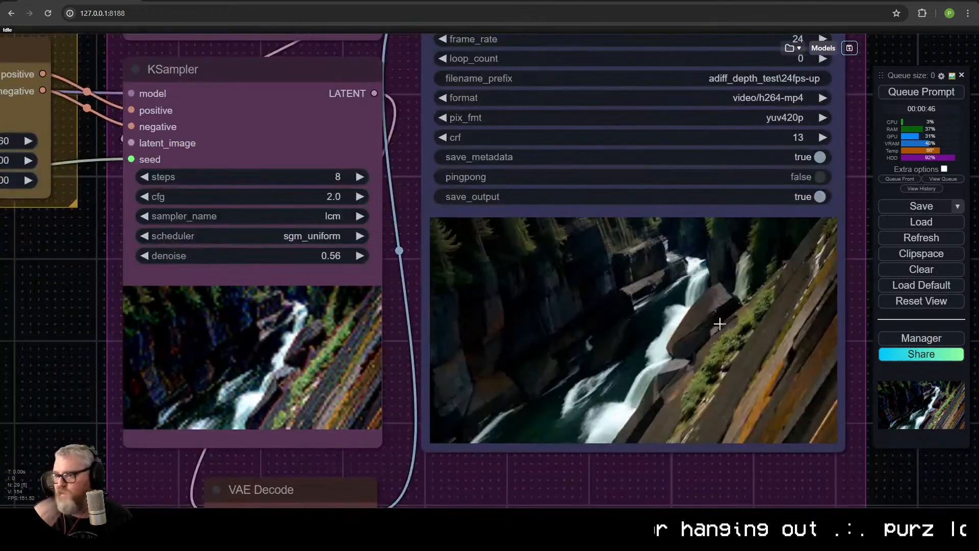
scroll(561, 321, down, 7)
click(434, 288)
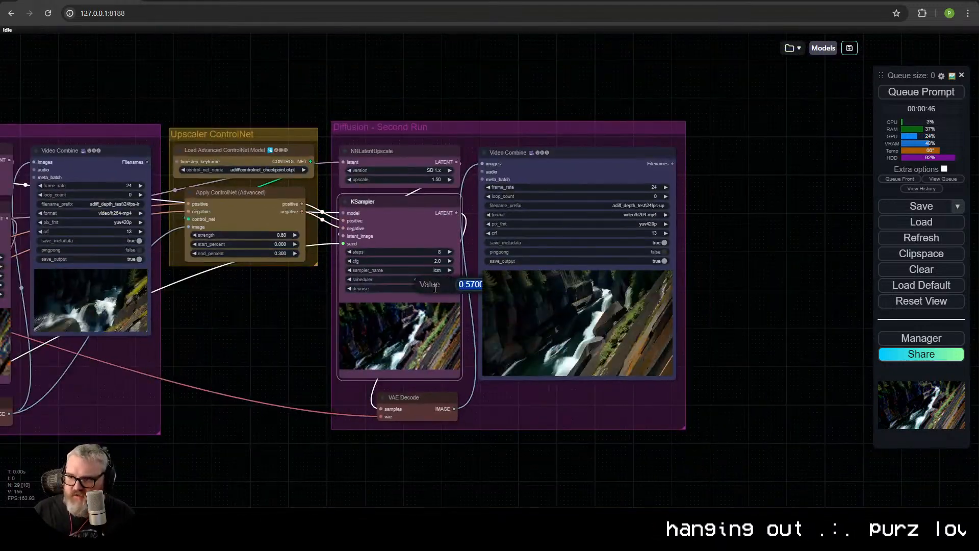
text(0.57)
key(Return)
key(ctrl+Return)
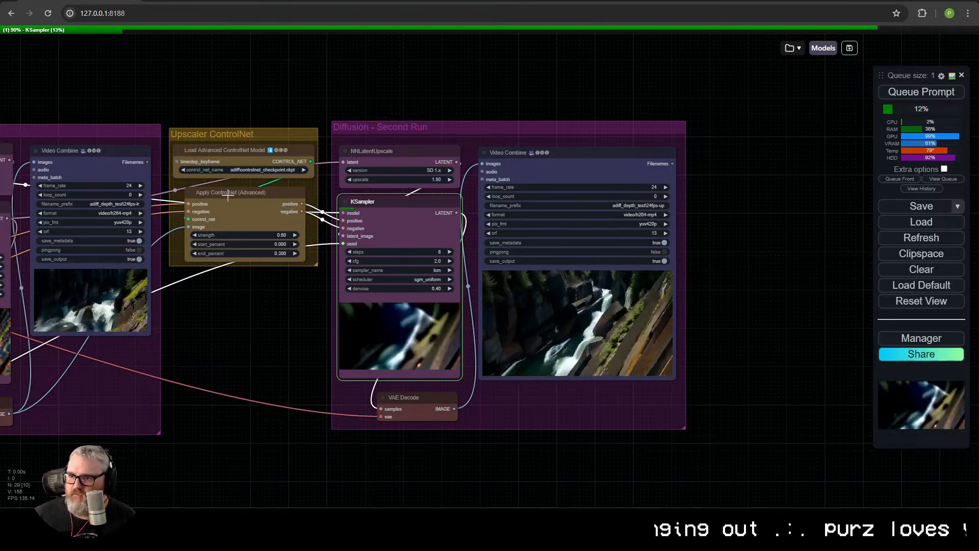
Compare the first-run video with the second-run KSampler preview and Video Combine output during the render
scroll(271, 273, down, 2)
drag(274, 274, 516, 217)
scroll(356, 243, up, 12)
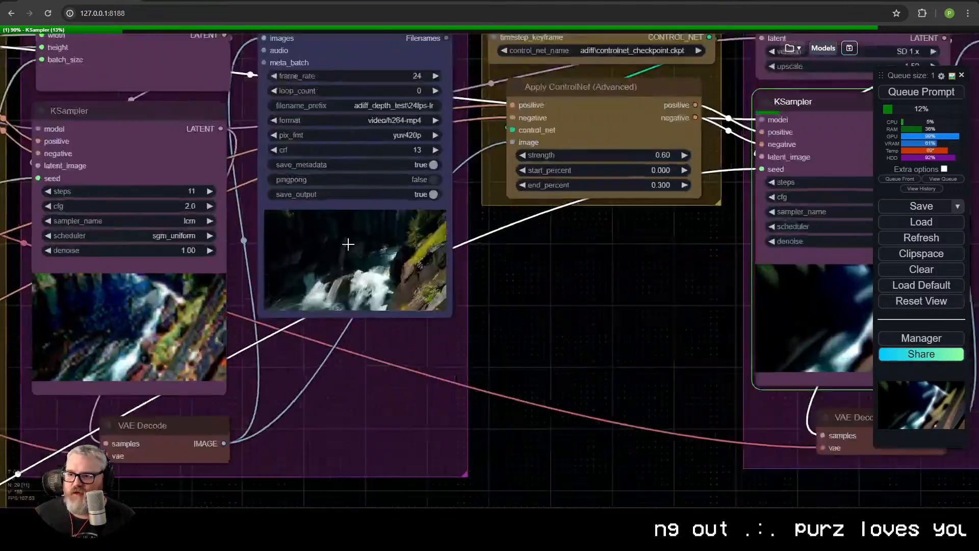
scroll(403, 311, down, 7)
drag(567, 309, 227, 308)
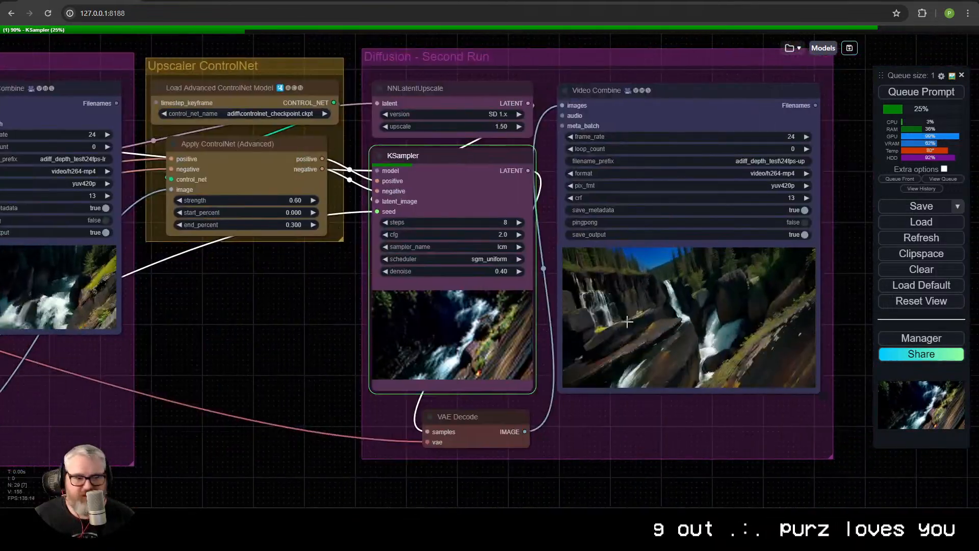
scroll(409, 337, down, 6)
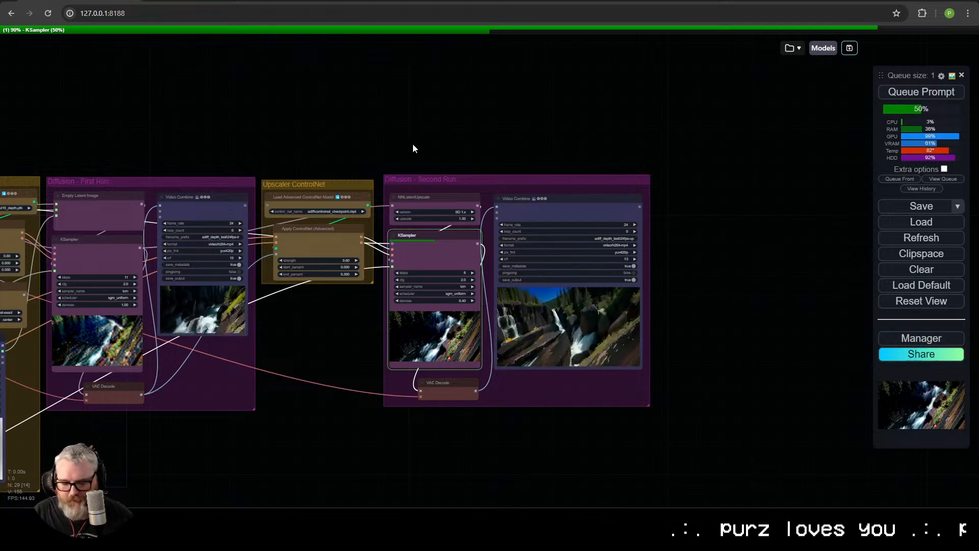
Switch to a Command Prompt, run nvitop to check GPU memory and load, and return to ComfyUI
key(super)
text(cmd)
key(Return)
text(n)
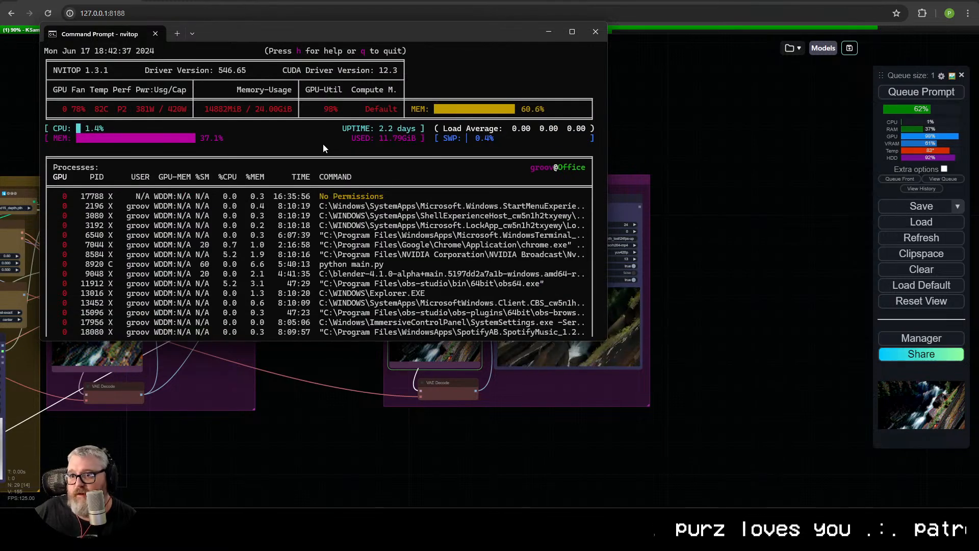
text(q)
click(716, 282)
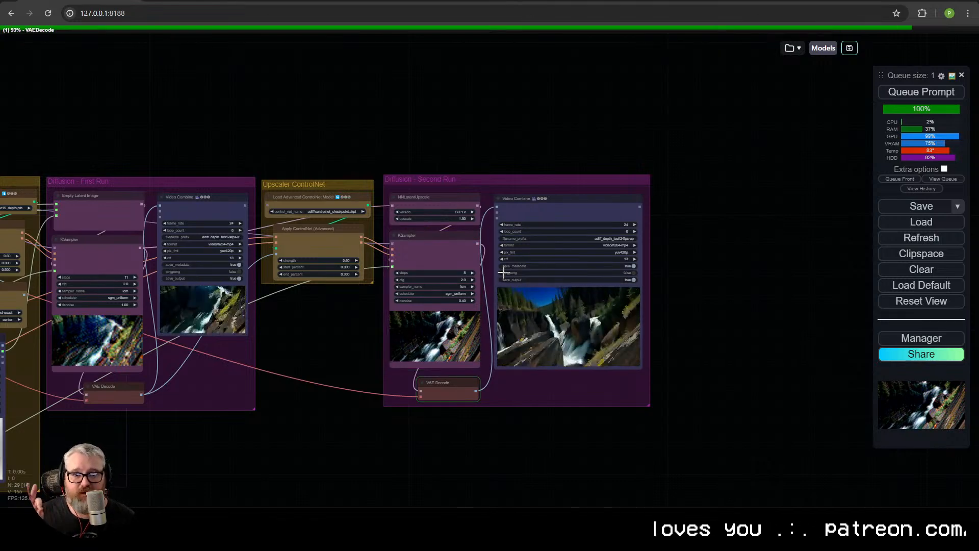
Examine the second-run video rendered at 0.40 denoise and review the Upscaler ControlNet and second-run nodes
scroll(563, 232, up, 10)
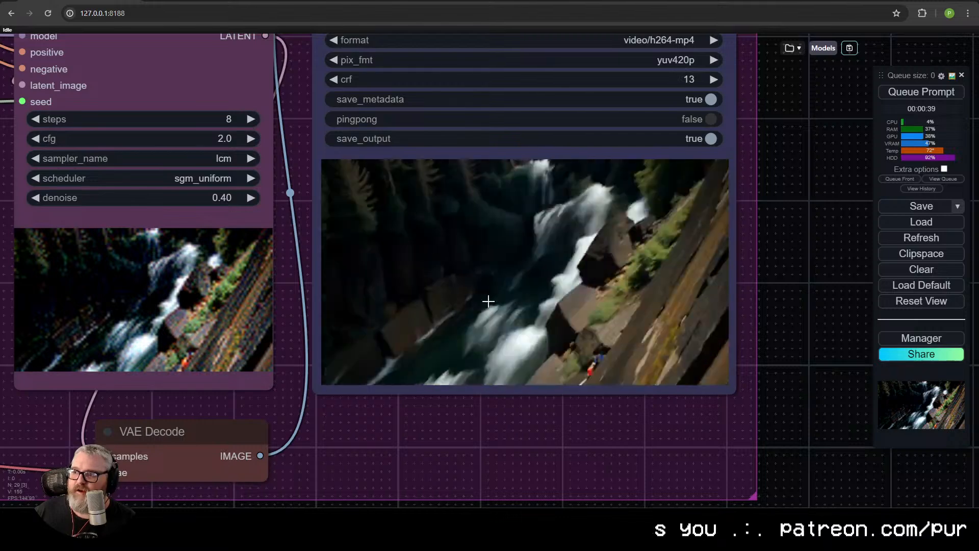
scroll(487, 303, down, 15)
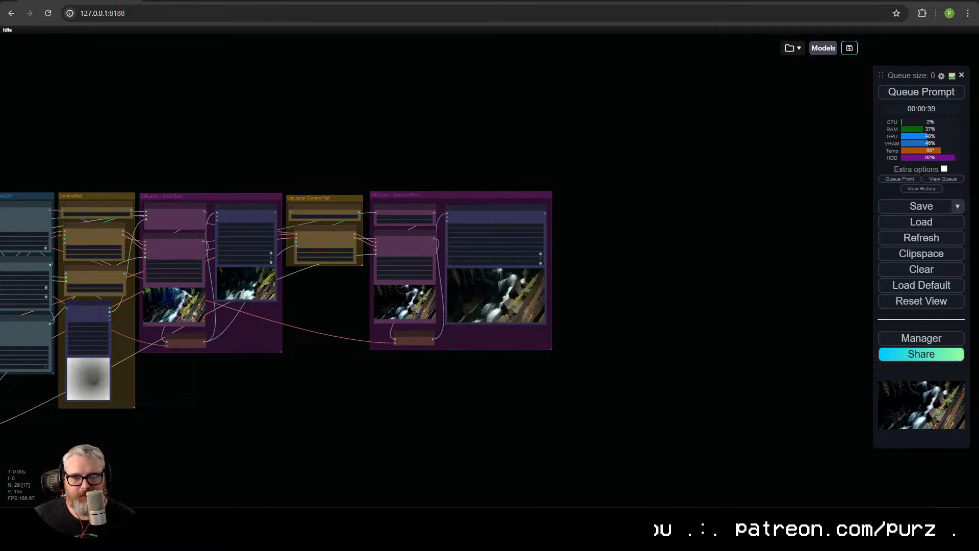
scroll(328, 319, up, 6)
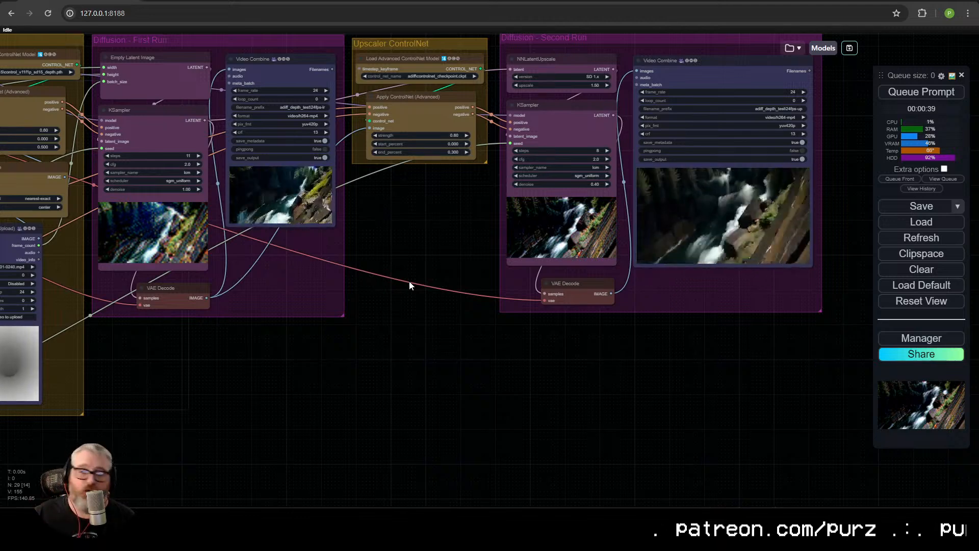
scroll(500, 206, down, 5)
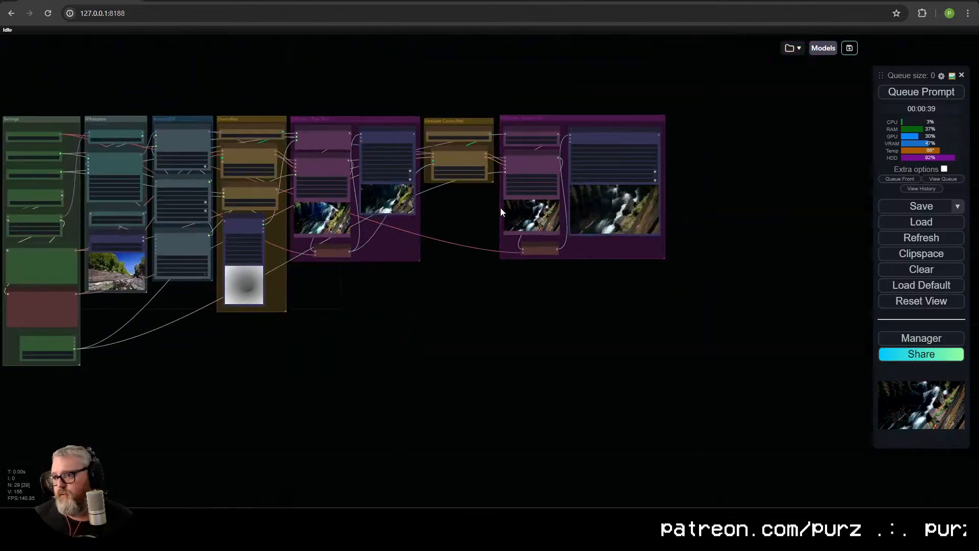
scroll(489, 207, up, 5)
drag(488, 207, 332, 283)
scroll(377, 250, up, 7)
scroll(632, 255, down, 4)
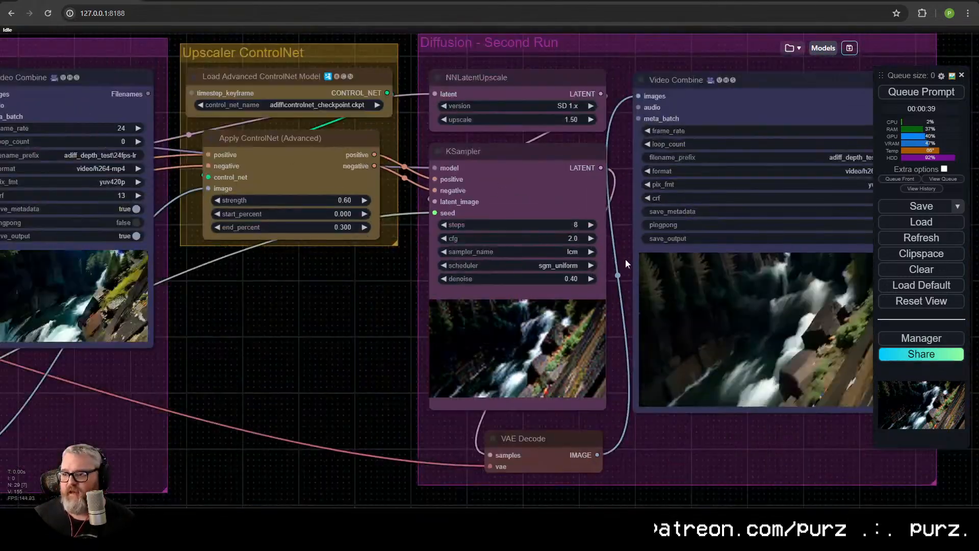
drag(625, 259, 411, 249)
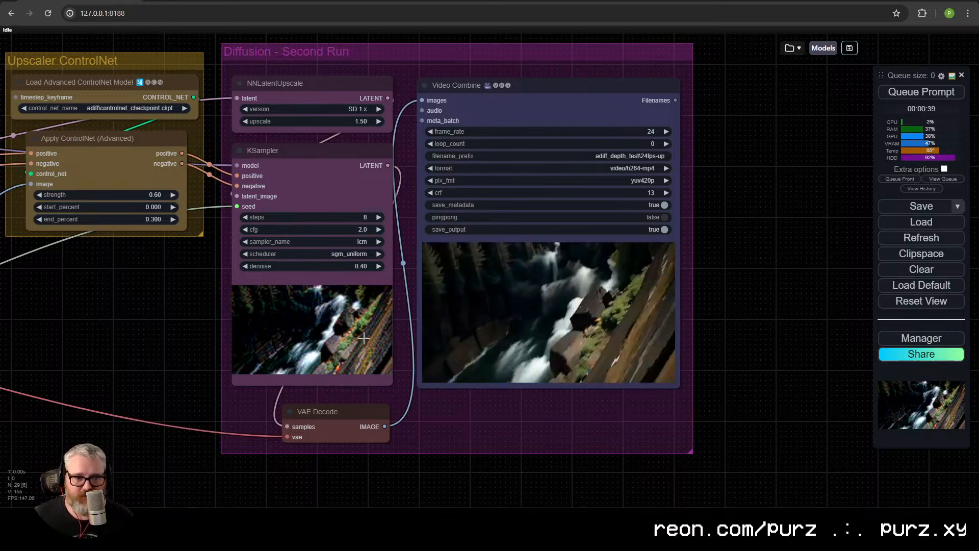
Set the frame_load_cap of the ControlNet group's Load Video node to 0
scroll(518, 299, down, 6)
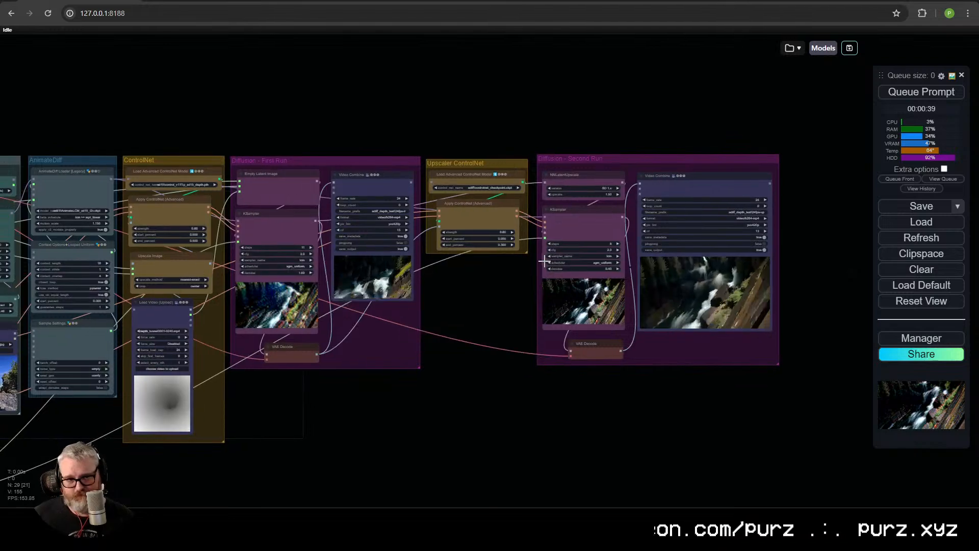
drag(545, 261, 729, 250)
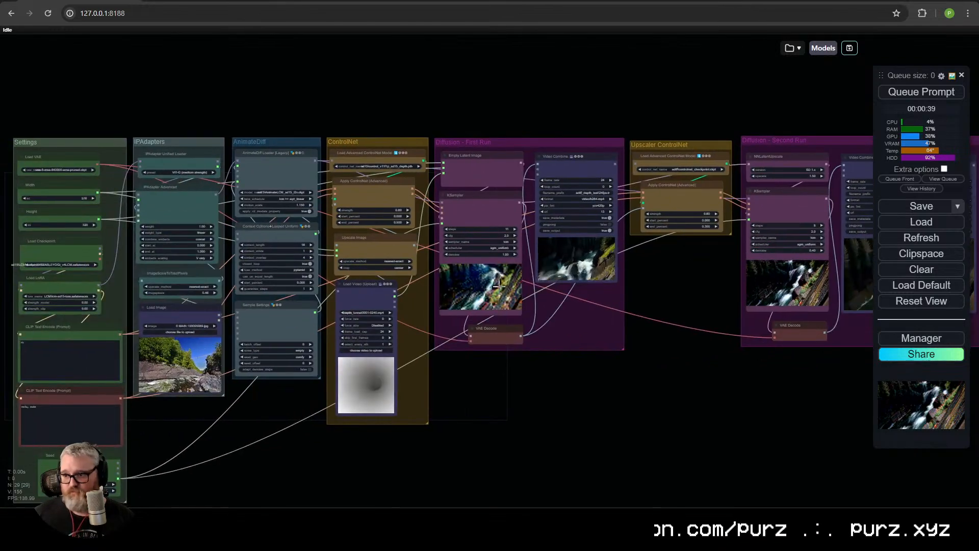
scroll(436, 298, up, 6)
click(326, 360)
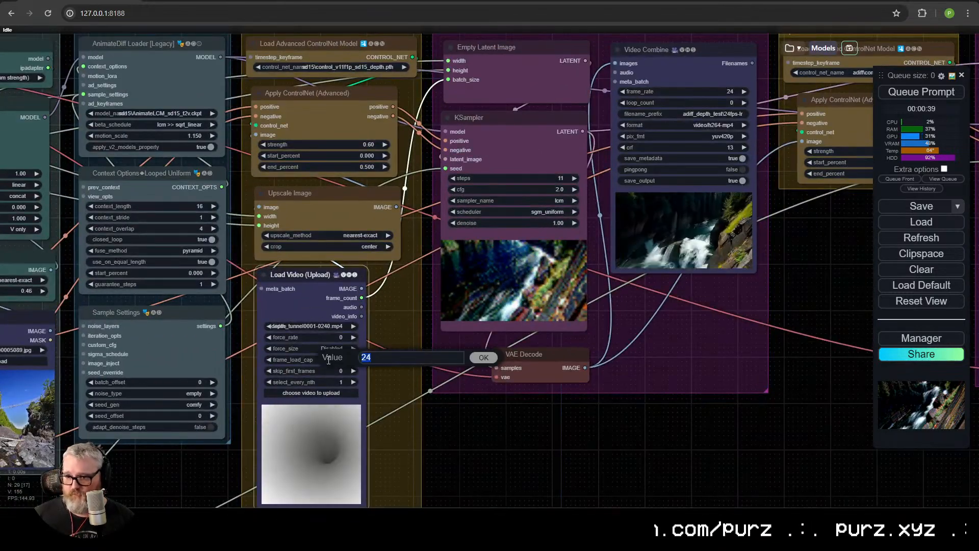
text(0)
key(Return)
Bypass all nodes in the Upscaler ControlNet and Diffusion - Second Run groups, and queue the workflow
scroll(326, 359, down, 6)
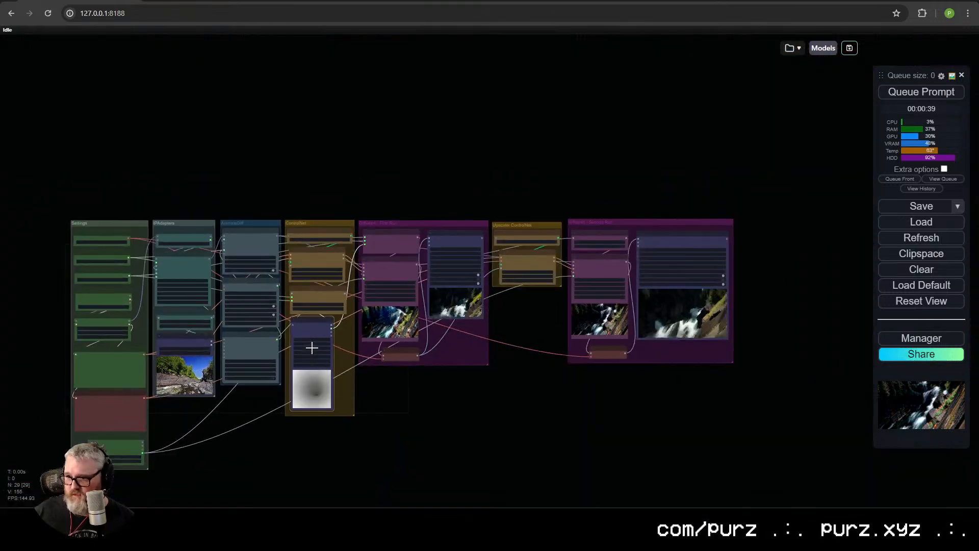
drag(521, 313, 430, 299)
drag(443, 368, 373, 361)
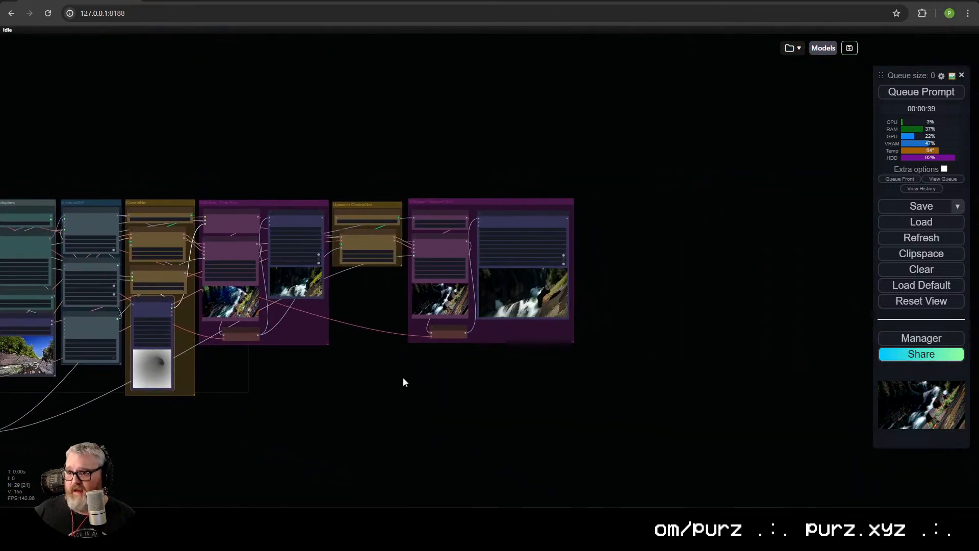
drag(363, 414, 678, 390)
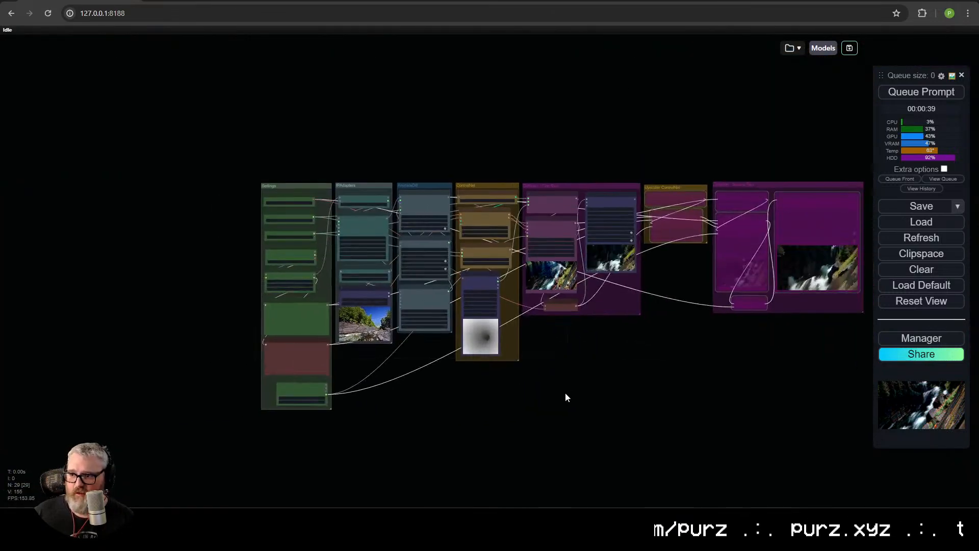
scroll(570, 370, up, 5)
scroll(571, 370, up, 2)
drag(571, 339, 698, 430)
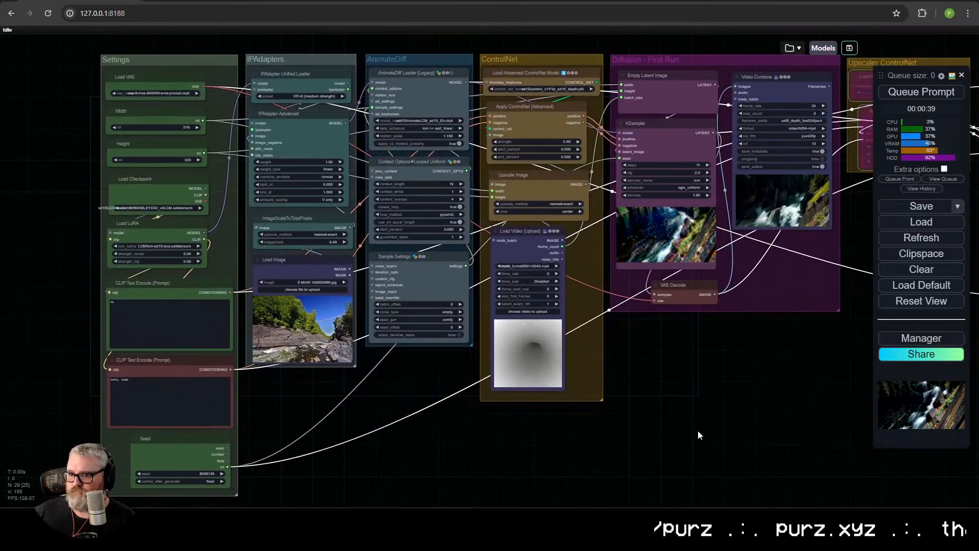
key(ctrl+Return)
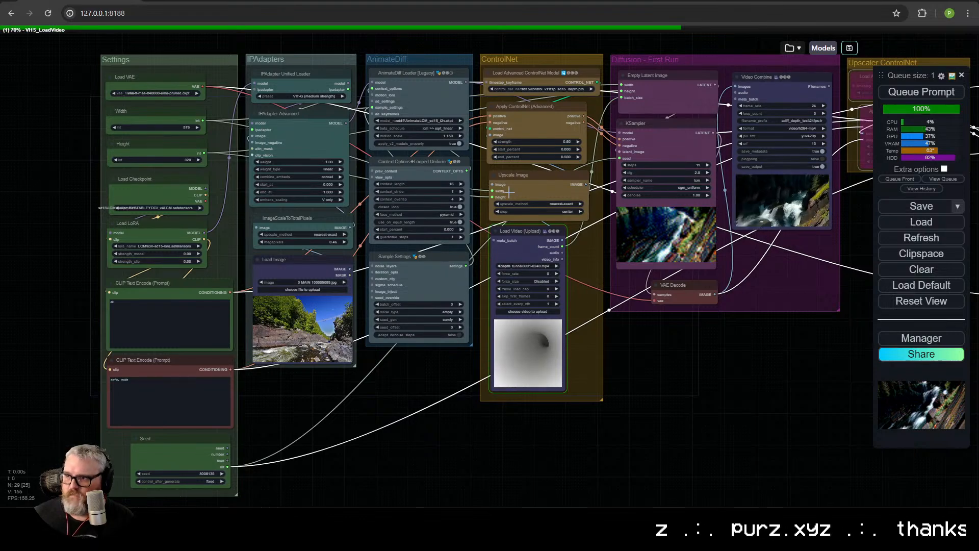
Monitor the ControlNet and first-run KSampler nodes while the full-length depth video renders
scroll(560, 274, up, 8)
scroll(519, 278, down, 6)
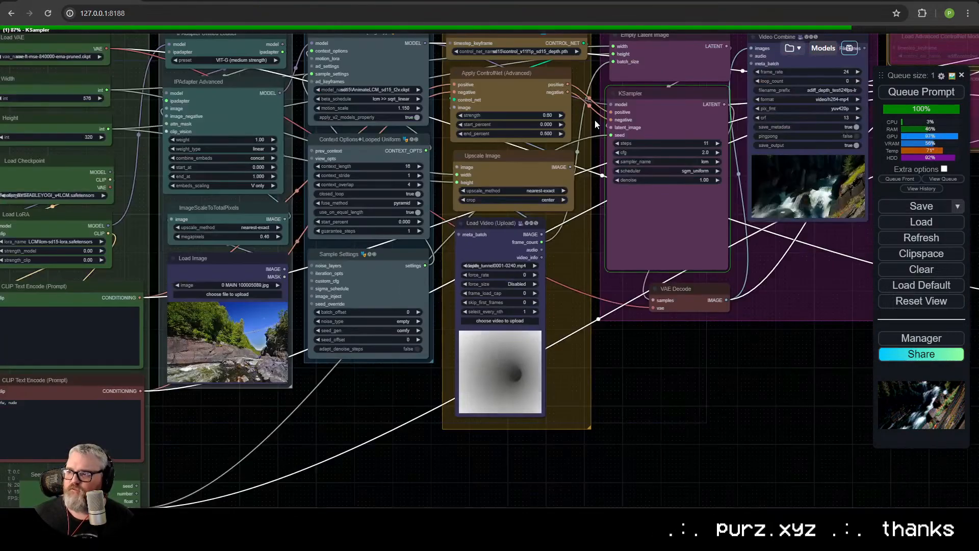
drag(572, 131, 554, 146)
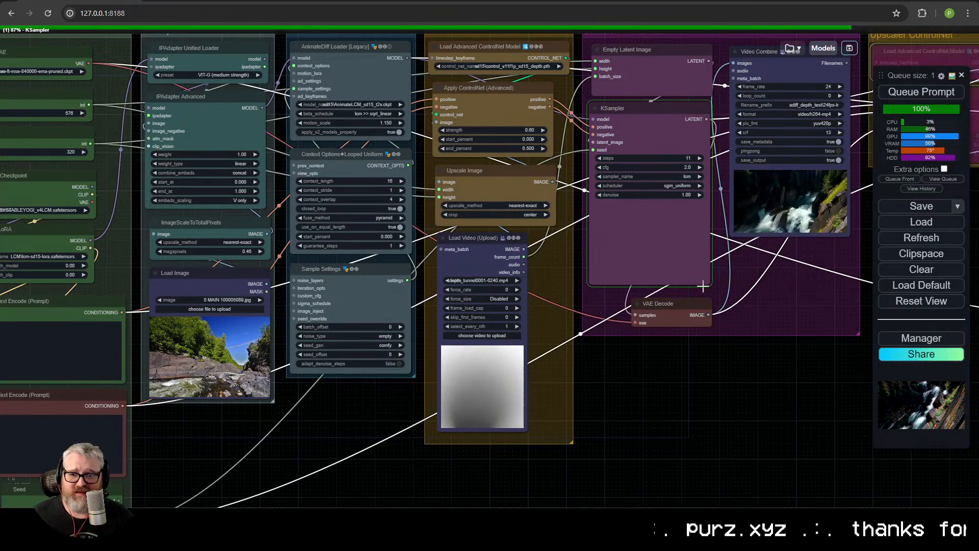
scroll(806, 359, up, 5)
drag(733, 255, 422, 367)
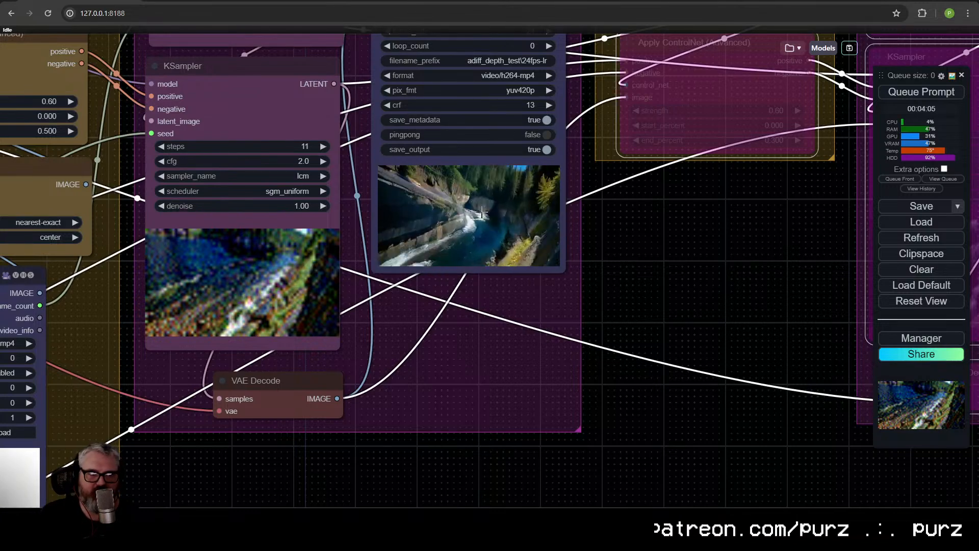
Examine the full-length first-run video up close and review the depth ControlNet and first-run KSampler settings behind it
scroll(481, 213, up, 10)
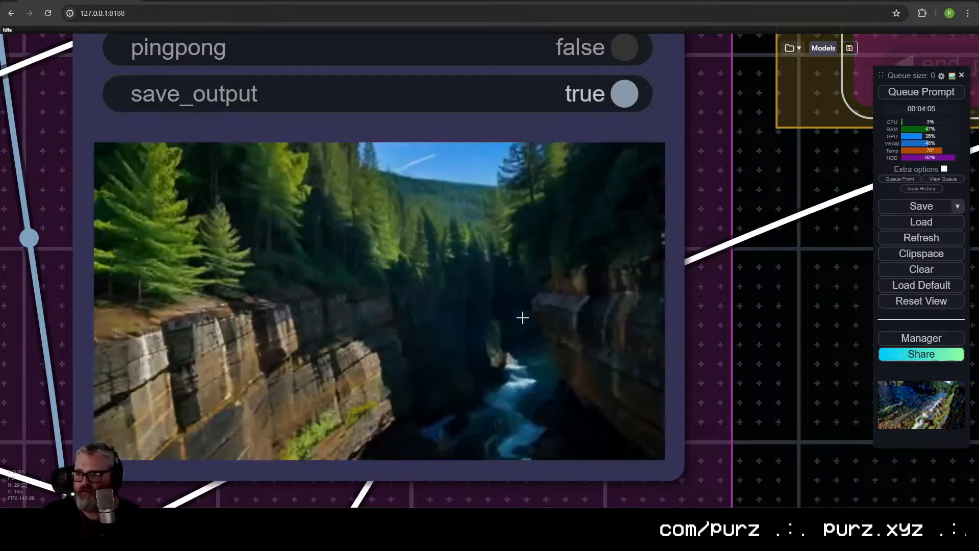
scroll(523, 317, down, 6)
scroll(508, 326, up, 4)
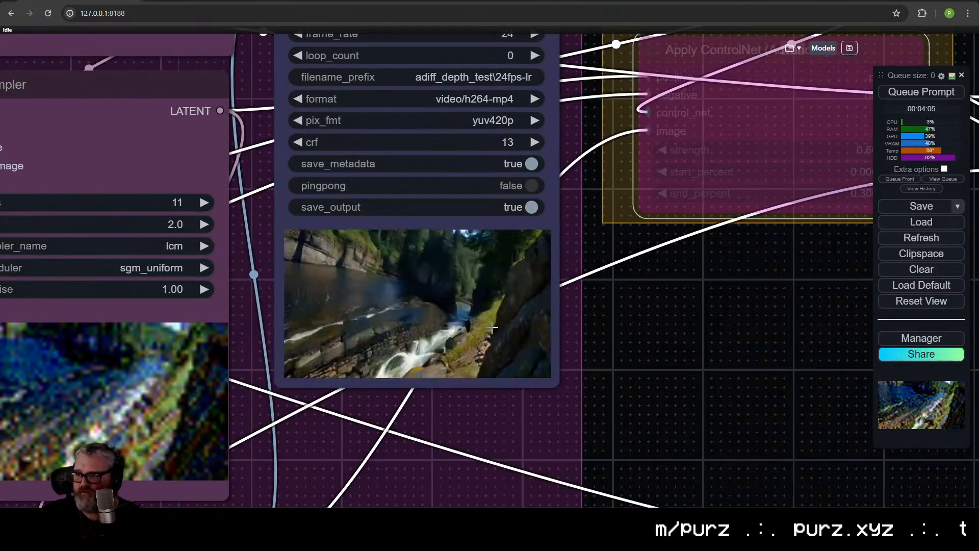
scroll(401, 344, down, 8)
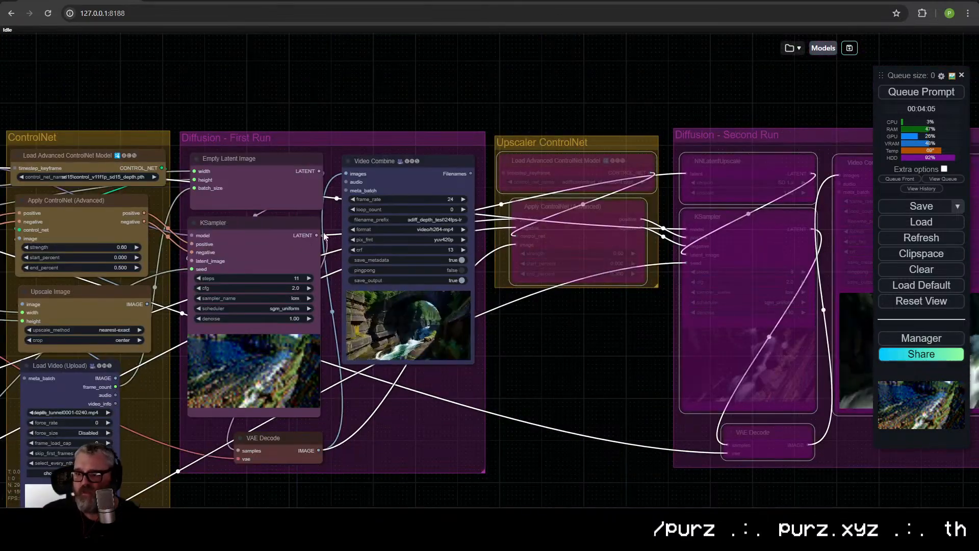
drag(325, 236, 518, 110)
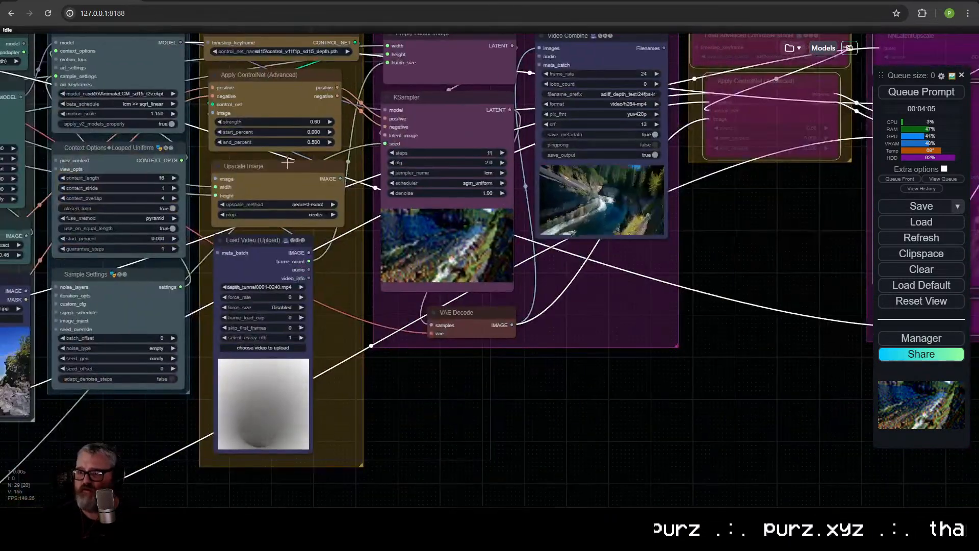
scroll(287, 163, up, 3)
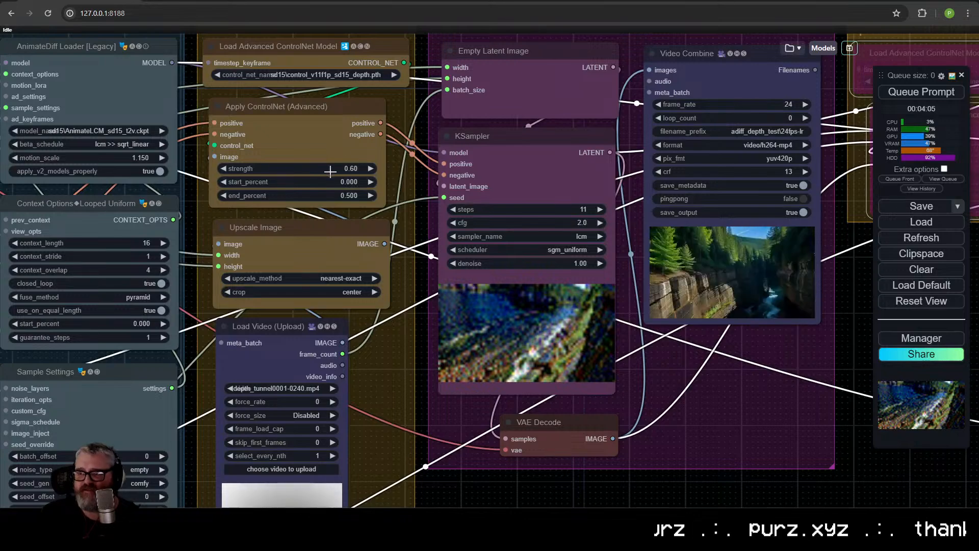
drag(640, 223, 428, 226)
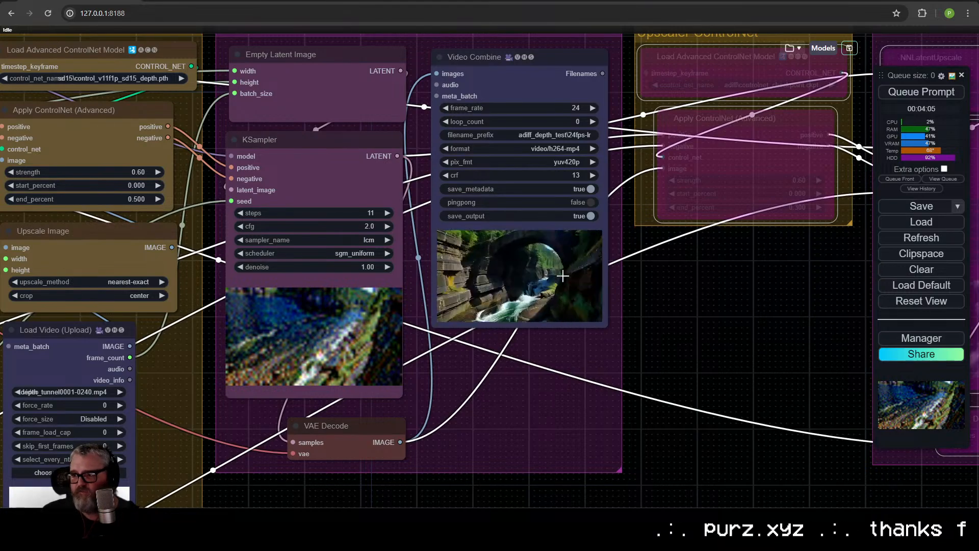
scroll(562, 275, up, 3)
scroll(548, 273, down, 10)
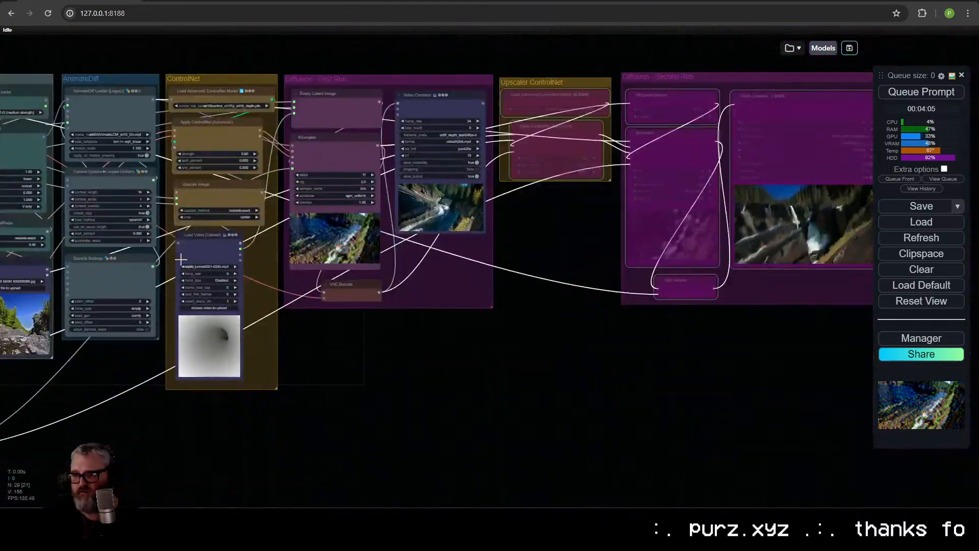
Compare the depth video with the first-run output by placing Load Video beside it with synced previews, and return the node to the ControlNet group
drag(181, 260, 511, 99)
right_click(515, 104)
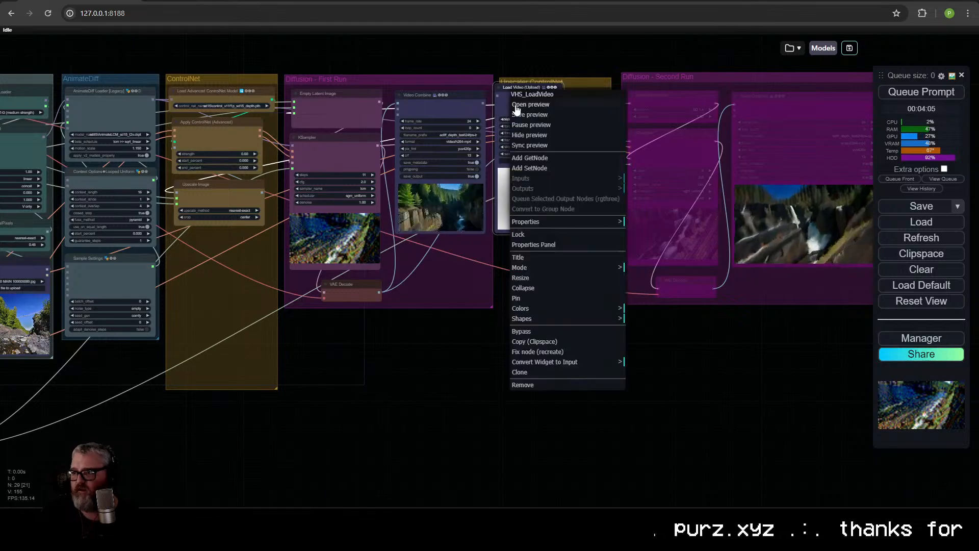
click(544, 146)
scroll(528, 165, up, 12)
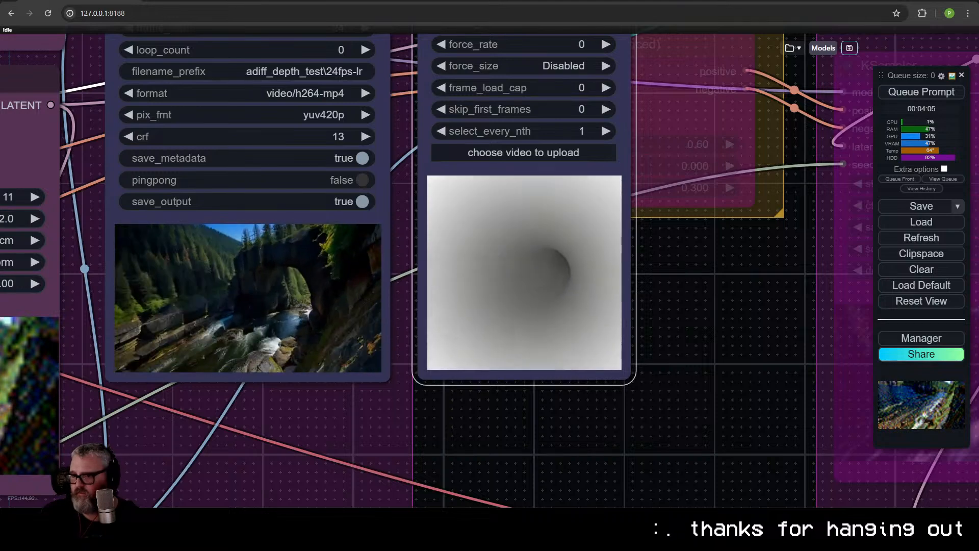
scroll(474, 262, down, 10)
drag(494, 199, 268, 306)
scroll(271, 305, up, 6)
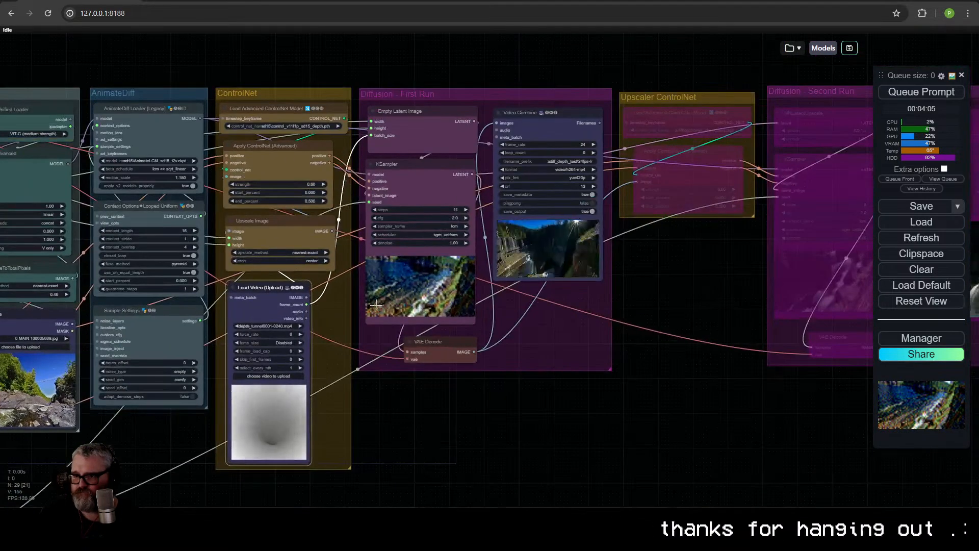
Review the first-run output and the bypassed Upscaler ControlNet and second-run groups in the workflow
scroll(720, 250, down, 5)
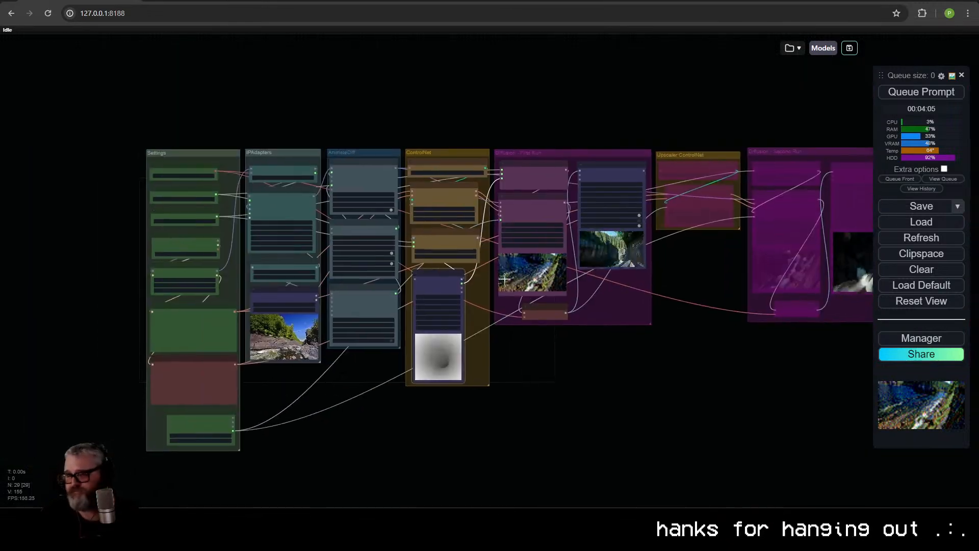
scroll(484, 296, up, 12)
scroll(464, 278, down, 6)
scroll(497, 277, down, 5)
drag(497, 276, 321, 362)
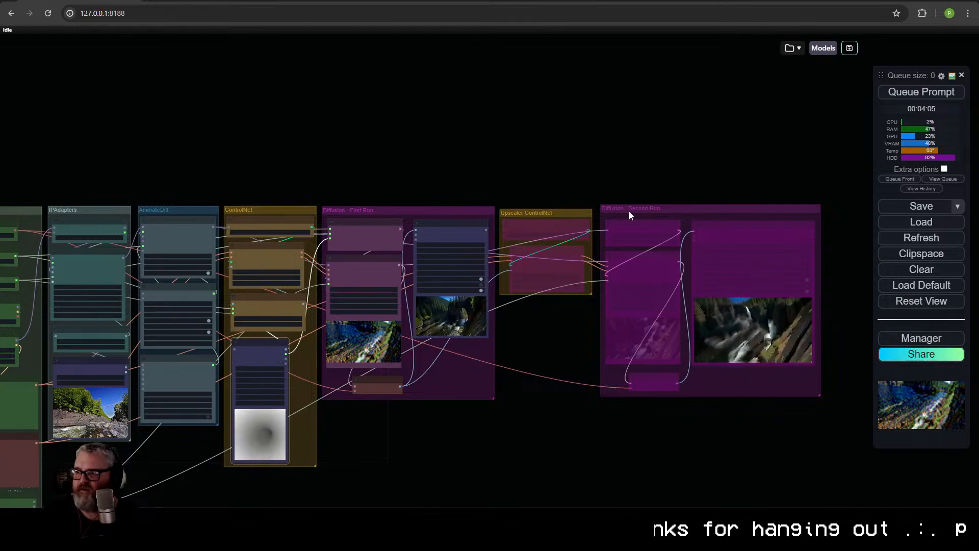
scroll(548, 212, up, 1)
drag(547, 212, 450, 102)
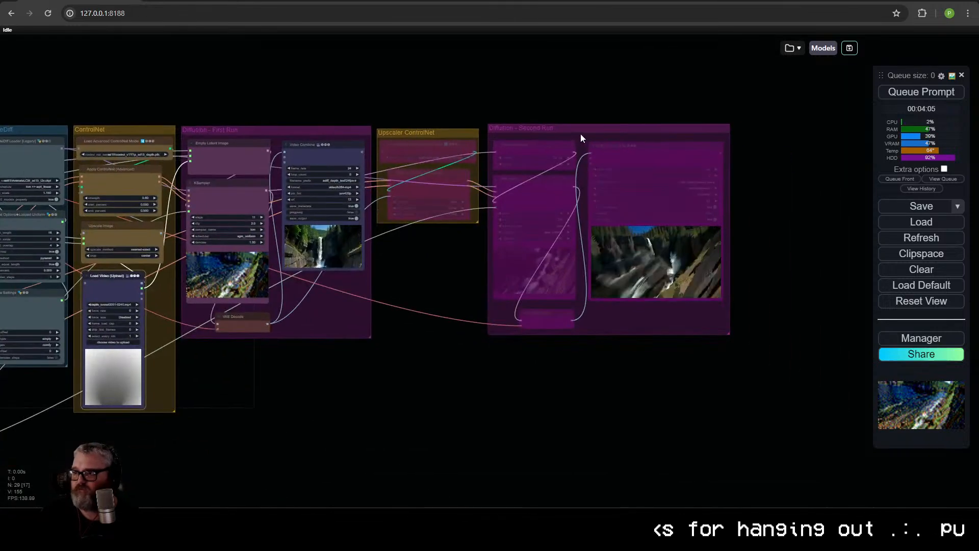
Move the Diffusion - Second Run, Upscaler ControlNet and Diffusion - First Run groups away from the ControlNet group to open a gap
mouse_move(580, 134)
mouse_down()
mouse_move(613, 133)
mouse_move(590, 131)
mouse_up()
click(591, 128)
drag(592, 128, 721, 131)
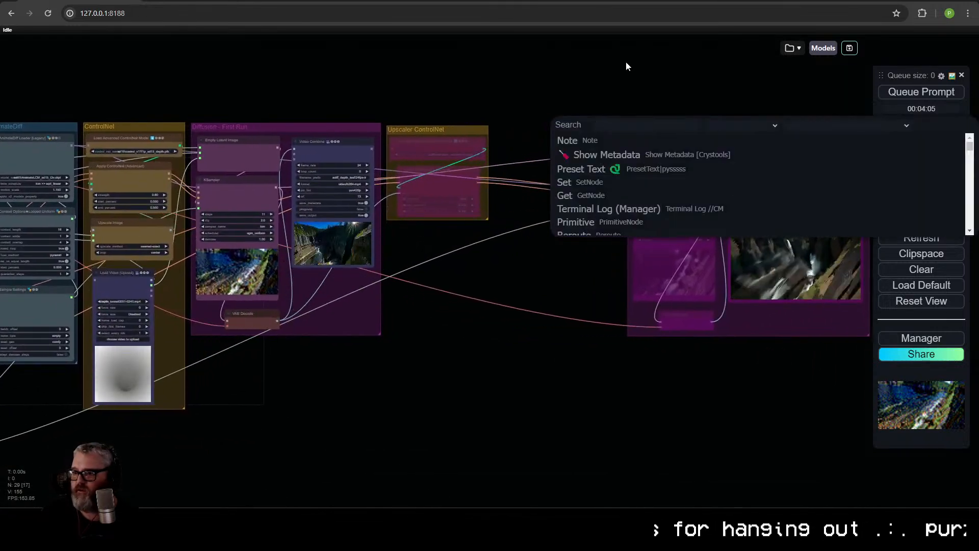
drag(446, 129, 572, 129)
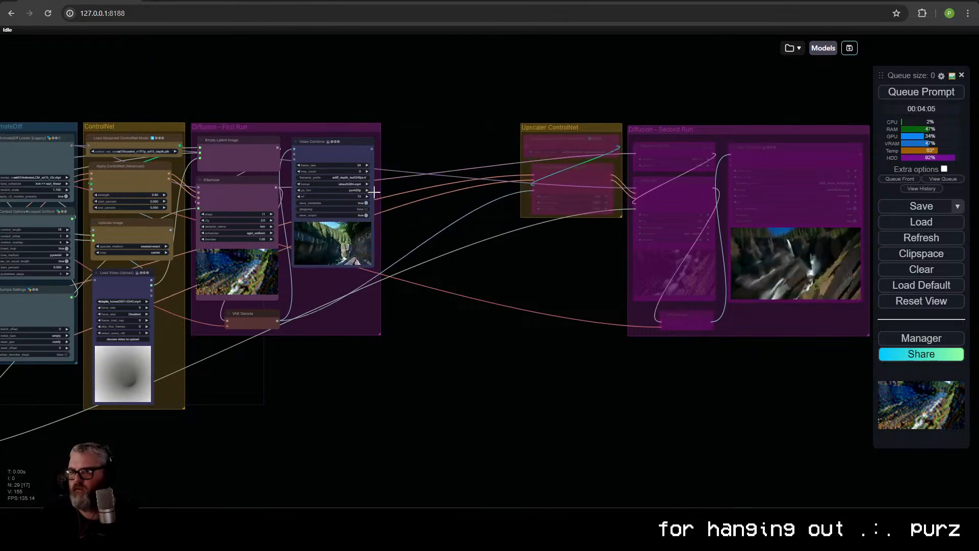
drag(375, 191, 584, 177)
drag(491, 112, 624, 113)
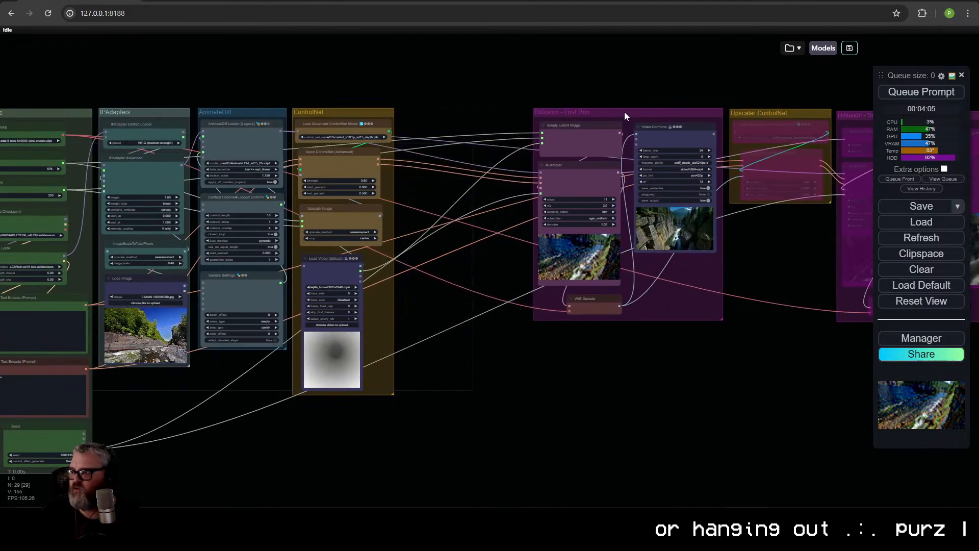
Duplicate the Load Advanced ControlNet Model and Apply ControlNet (Advanced) nodes and chain the copy's conditioning between the original and the KSampler
drag(437, 144, 477, 132)
scroll(433, 282, up, 5)
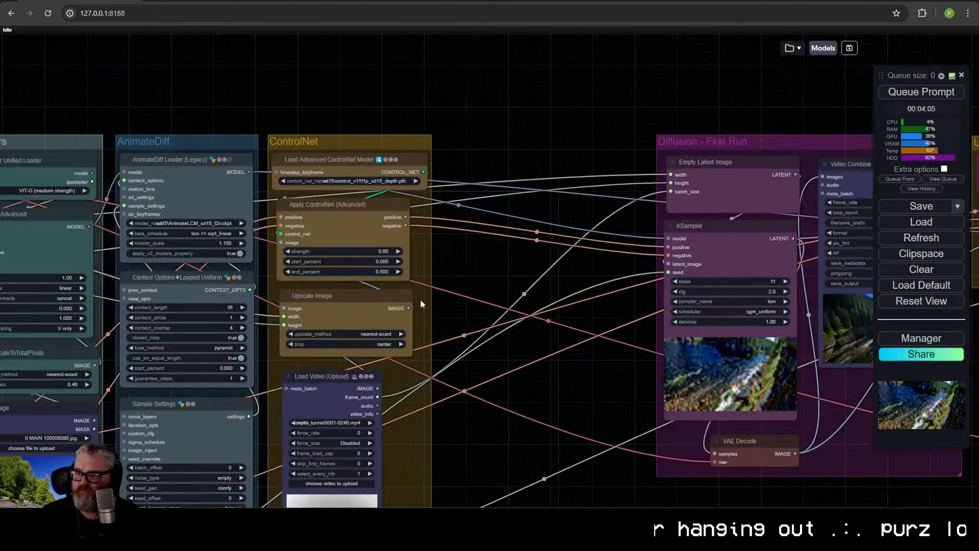
drag(281, 94, 297, 107)
key(ctrl+c)
key(ctrl+v)
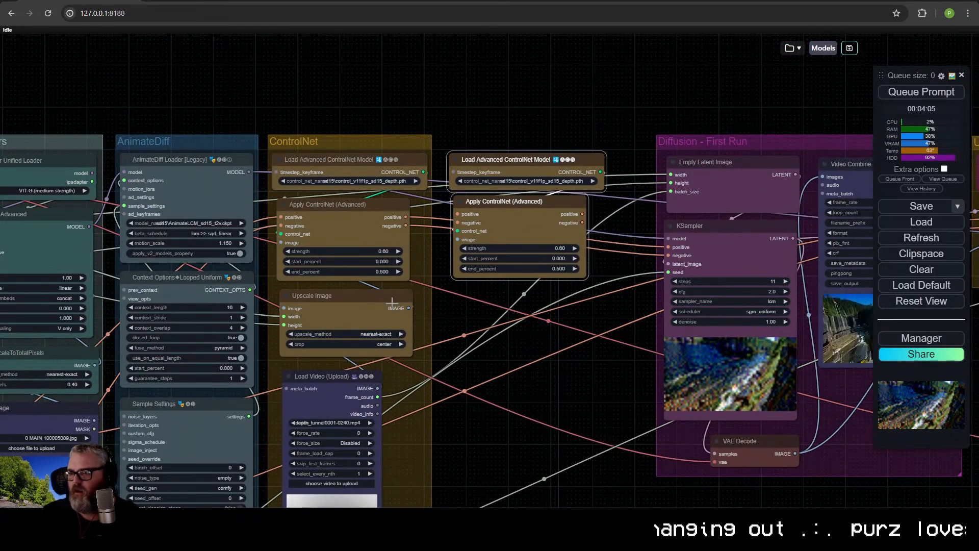
drag(406, 216, 458, 223)
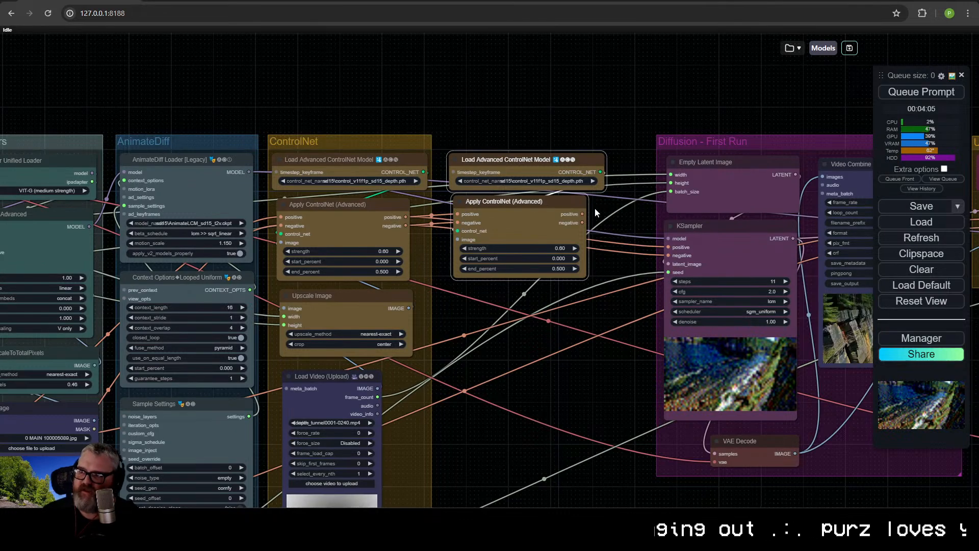
drag(582, 213, 669, 255)
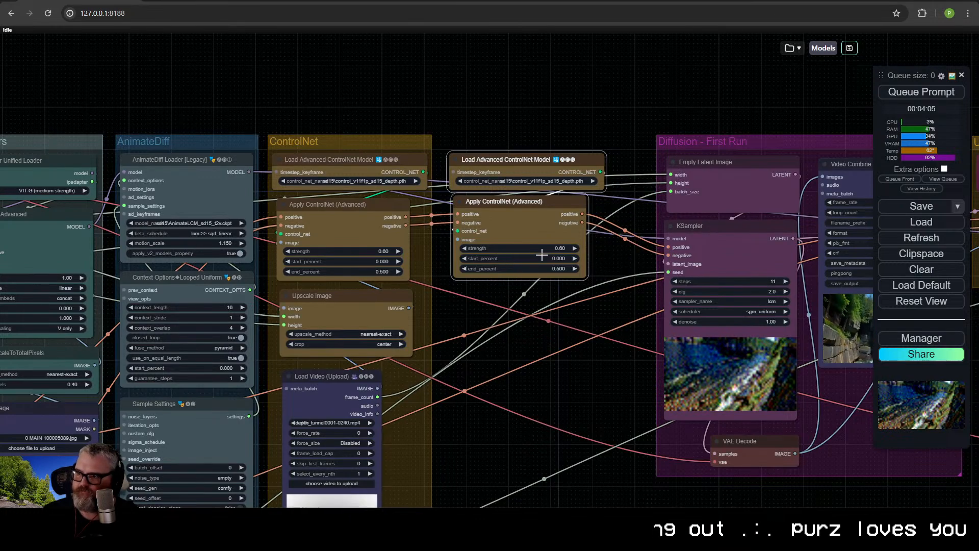
Set the duplicated Load Advanced ControlNet Model node to the sd15 control_v11p_sd15_lineart.pth model
click(525, 180)
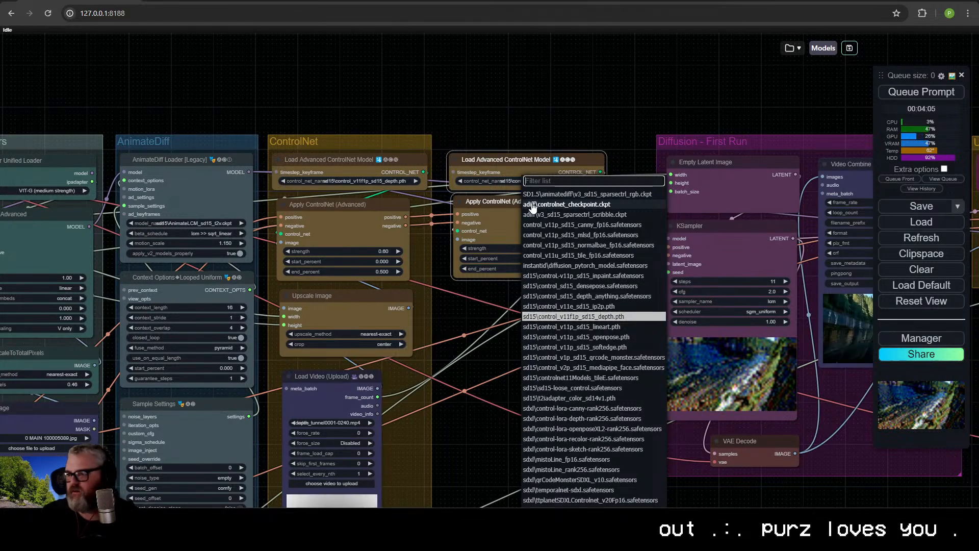
click(591, 327)
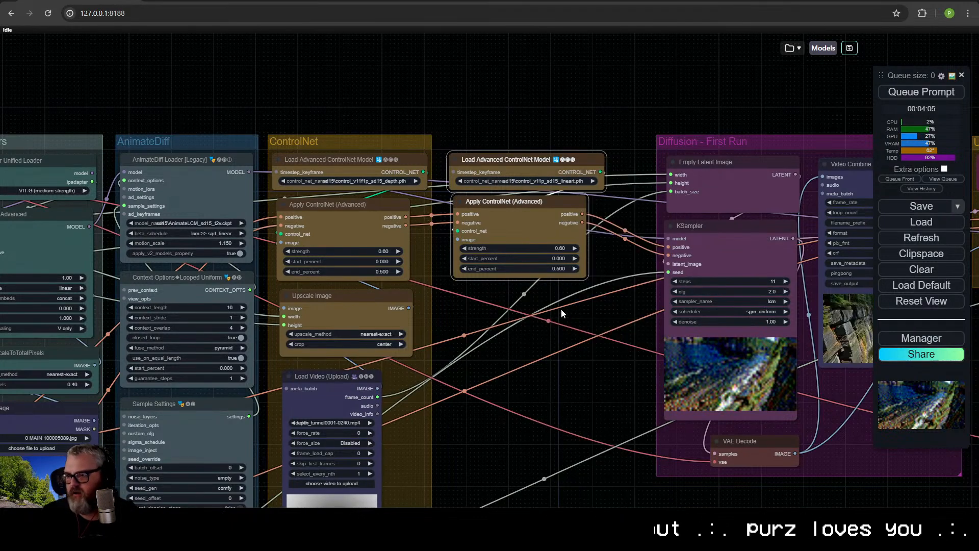
drag(561, 309, 558, 308)
Switch to the Blender tunnel scene and play the animation, stopping at frame 83
mouse_move(94, 528)
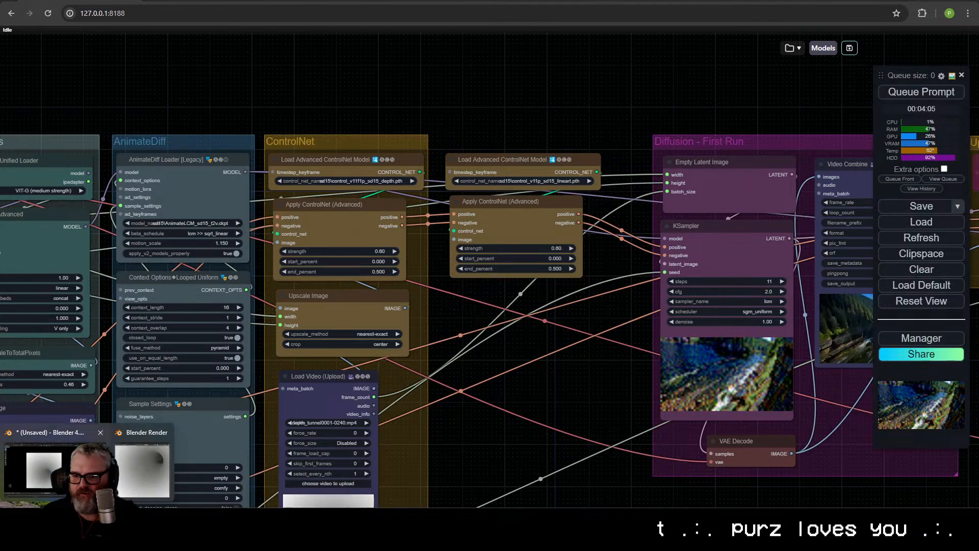
click(59, 465)
key(space)
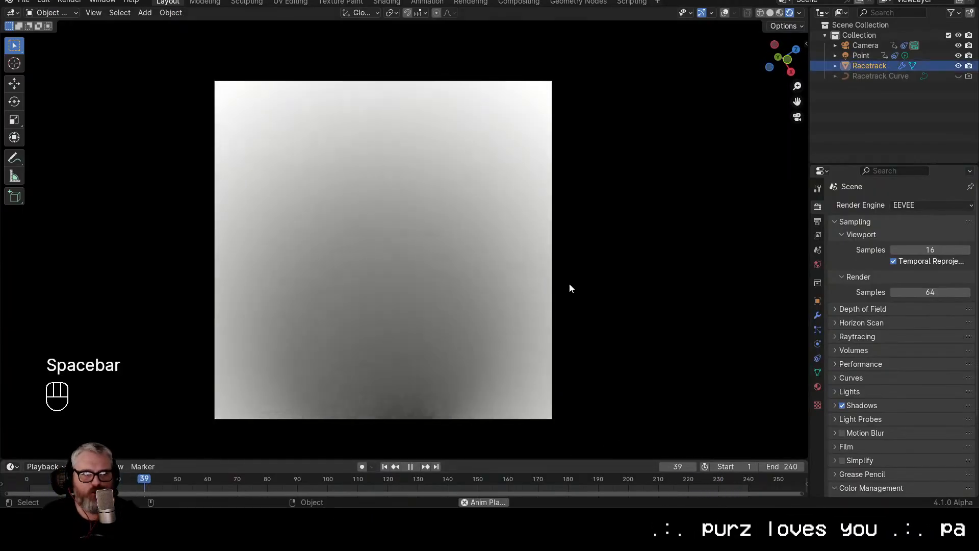
key(space)
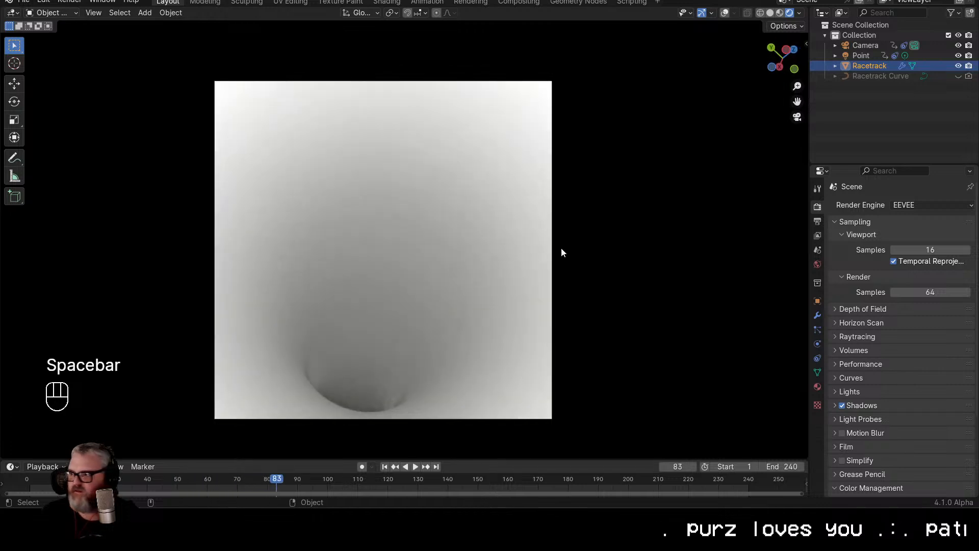
Add a Wireframe modifier to the Racetrack object after its Subdivision modifier
click(816, 315)
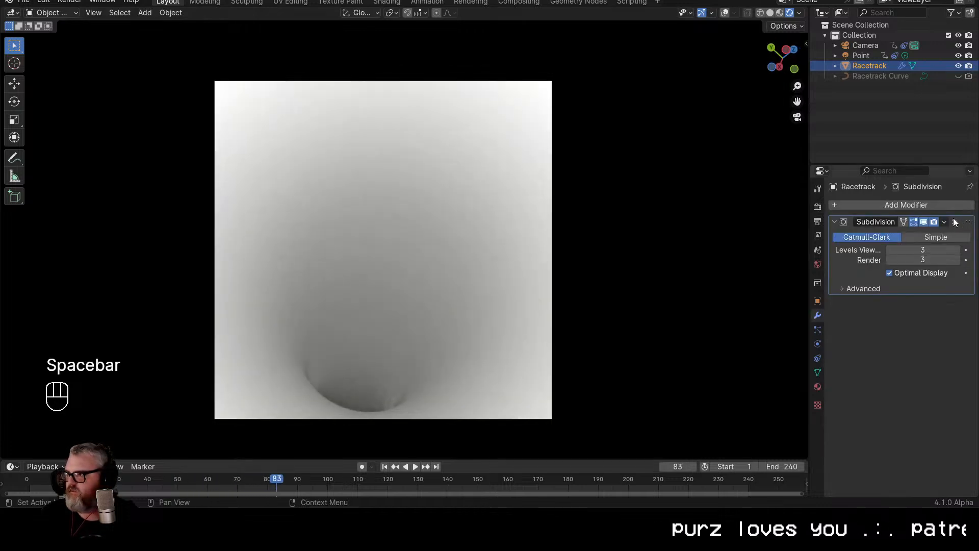
click(937, 206)
mouse_move(937, 207)
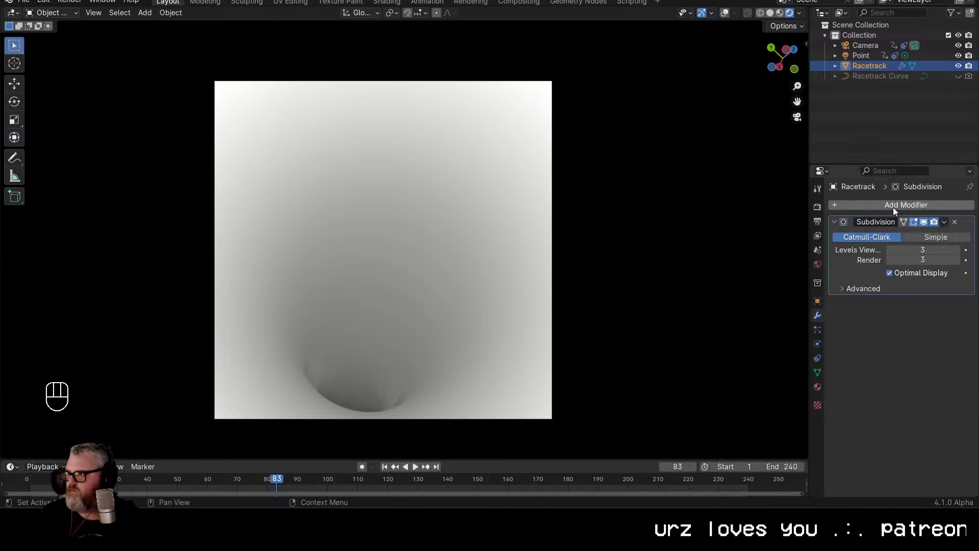
click(852, 207)
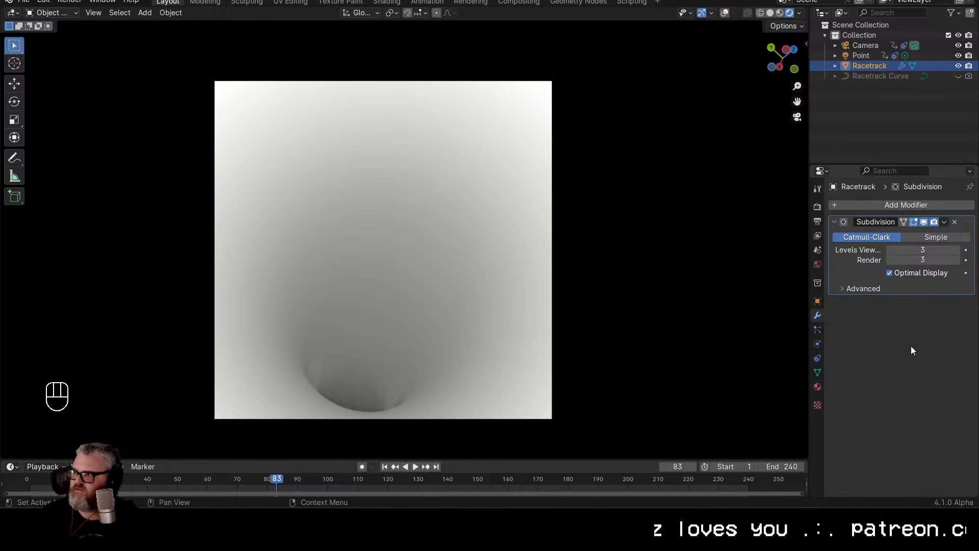
click(881, 205)
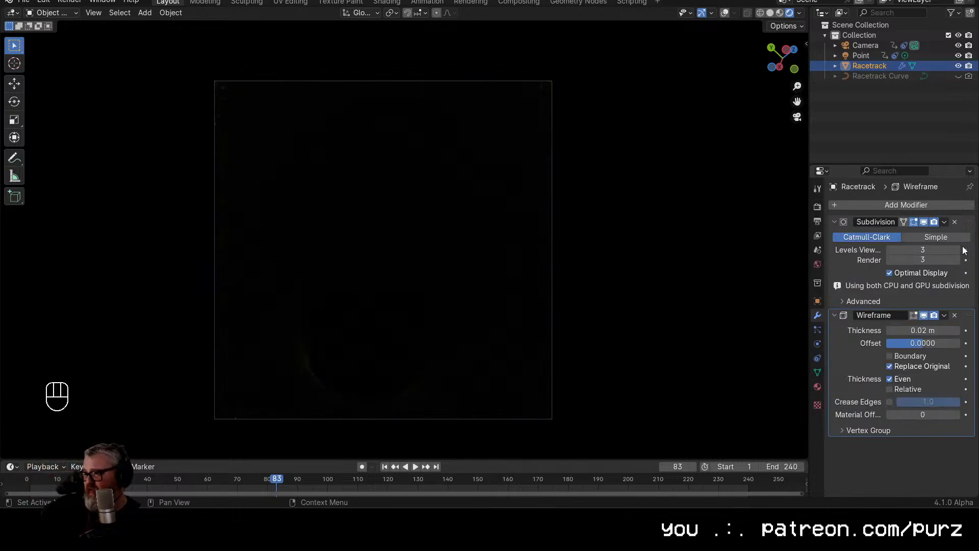
Undo the attempt to place Wireframe above Subdivision and leave Wireframe as the Racetrack's only modifier
drag(964, 312, 968, 216)
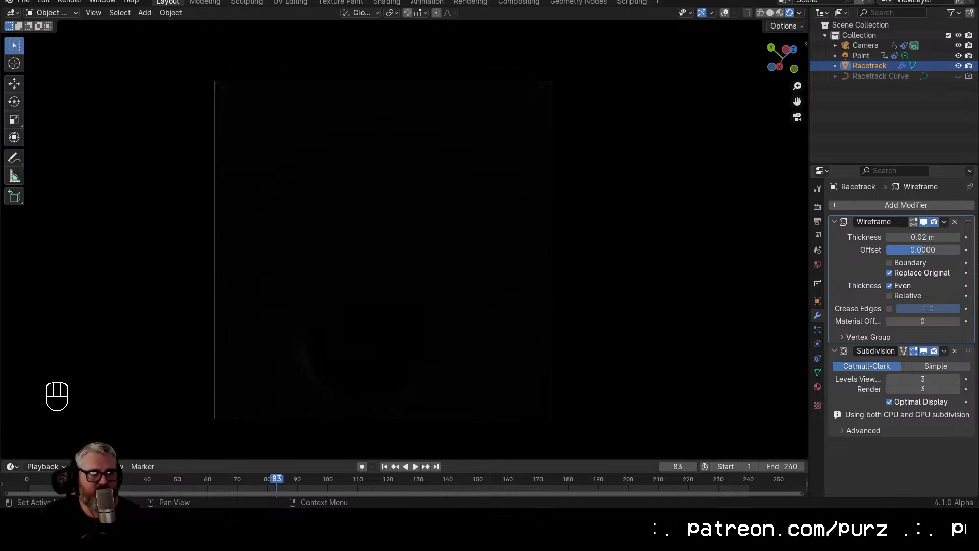
key(ctrl+z)
key(ctrl+z)
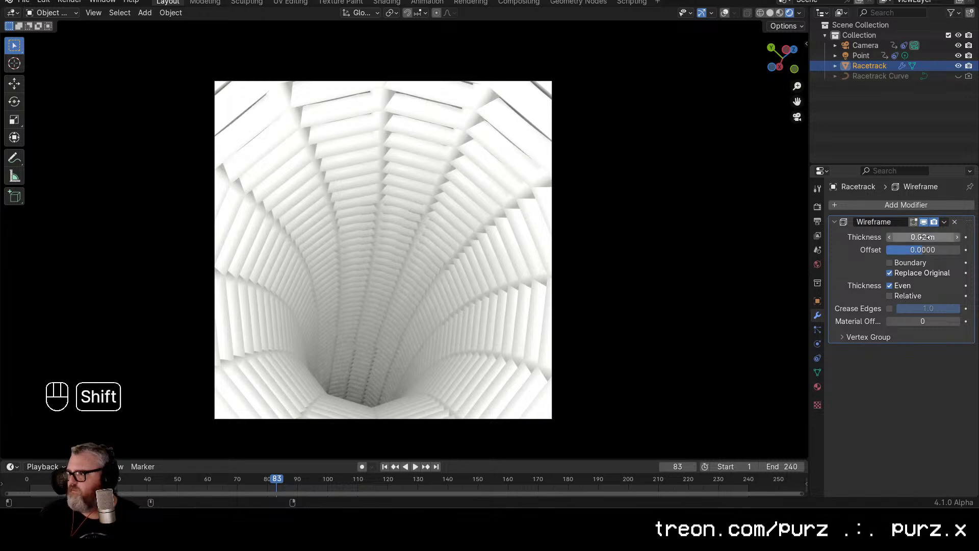
Set the Wireframe thickness to 0.002 m and preview the tunnel animation
drag(927, 237, 887, 238)
key(space)
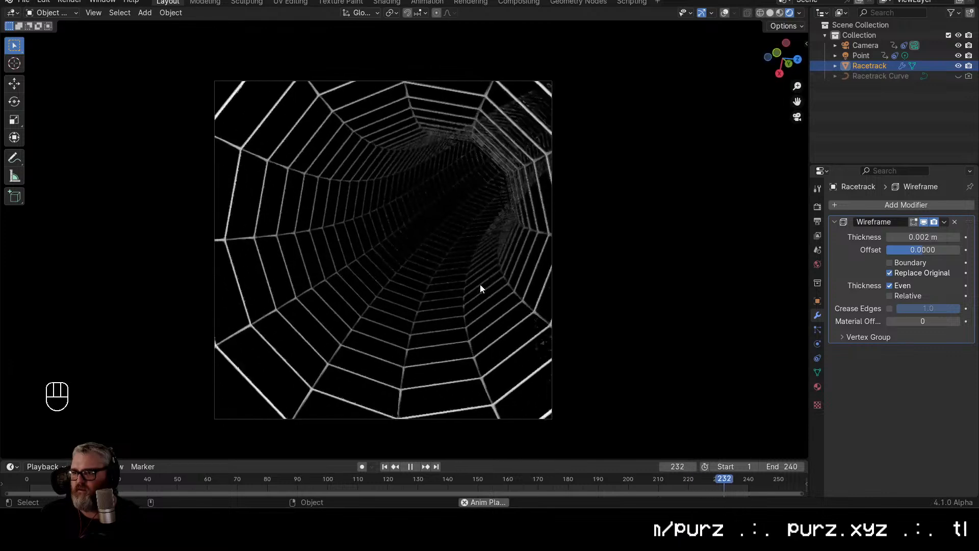
key(space)
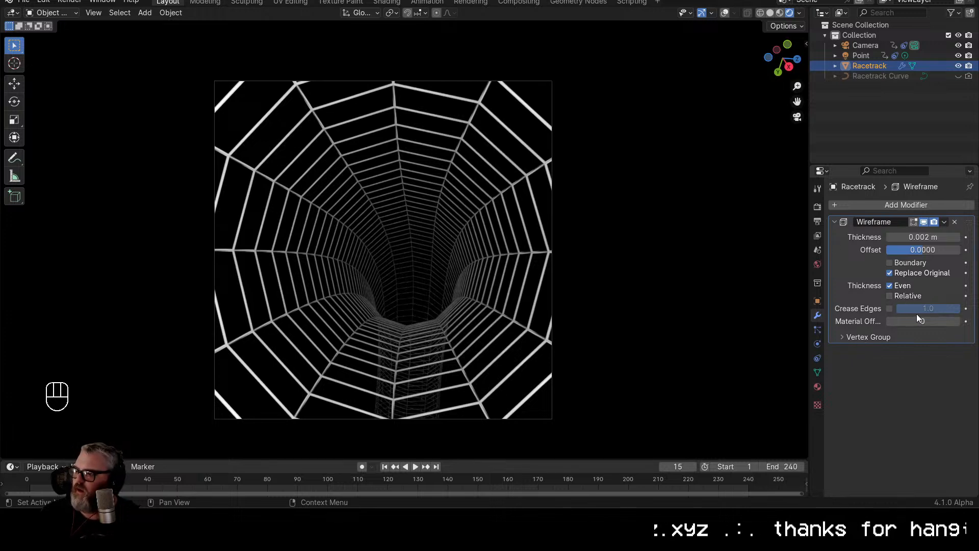
Turn off Replace Original on the Wireframe modifier and play the animation to frame 52
click(854, 338)
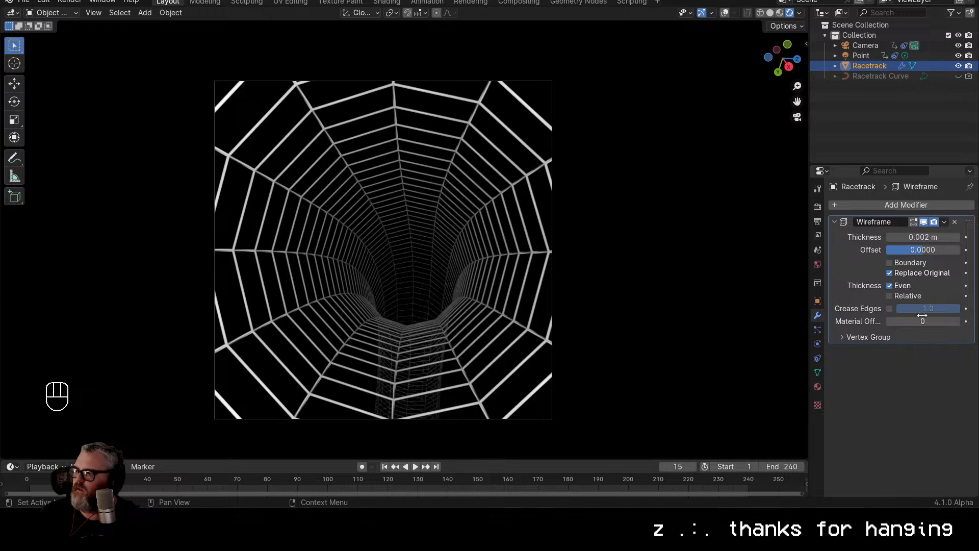
click(920, 273)
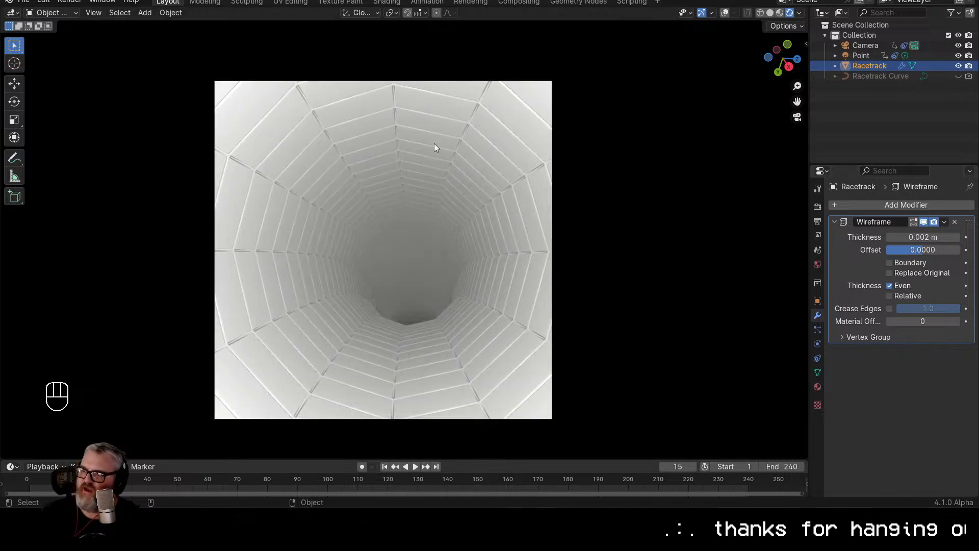
key(space)
key(space)
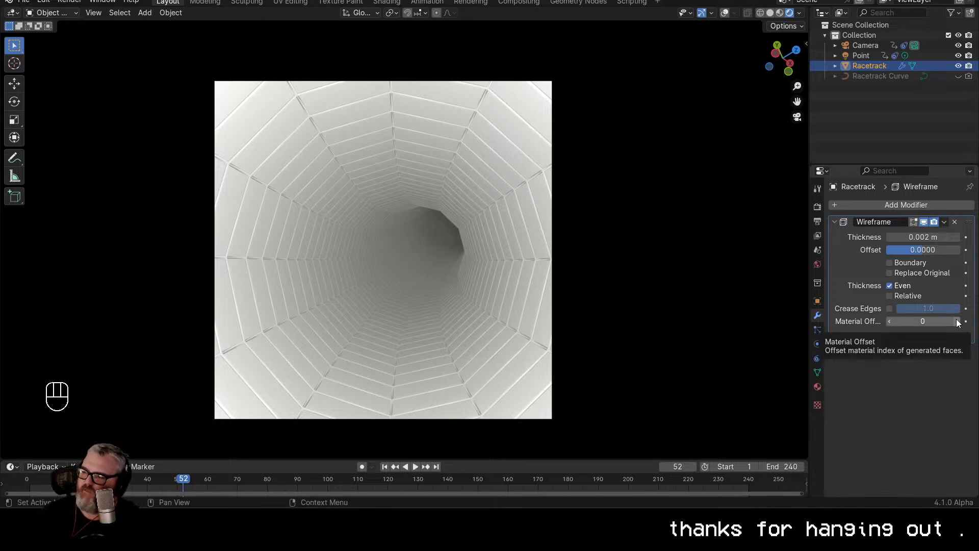
Create a new material on the Racetrack object and add a second, empty material slot
click(816, 387)
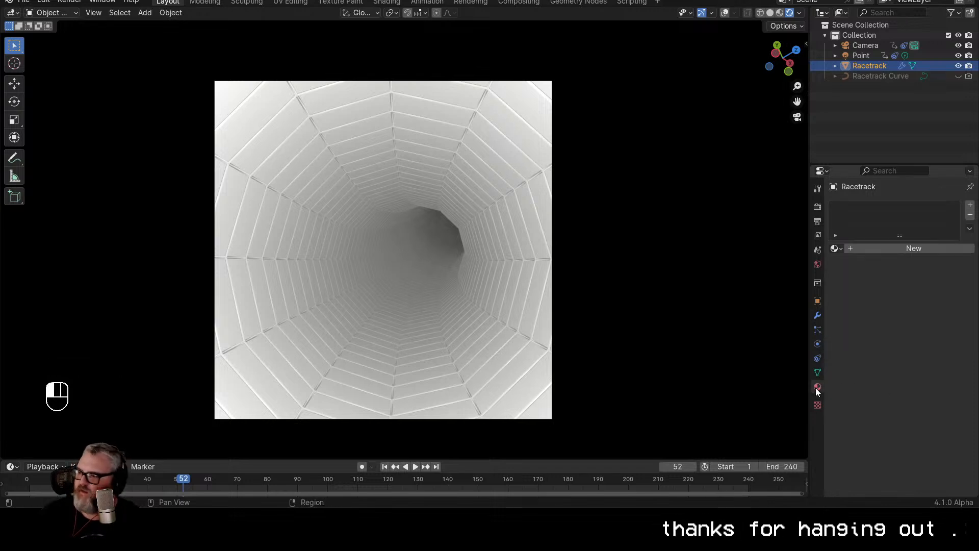
click(887, 248)
click(969, 206)
Change the first material's surface to Diffuse BSDF and set its color to black
click(857, 208)
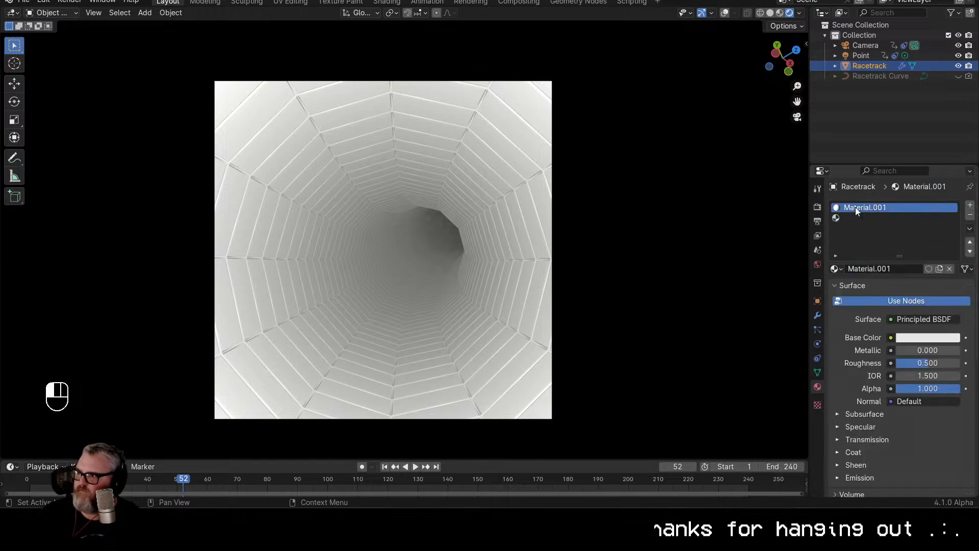
click(913, 320)
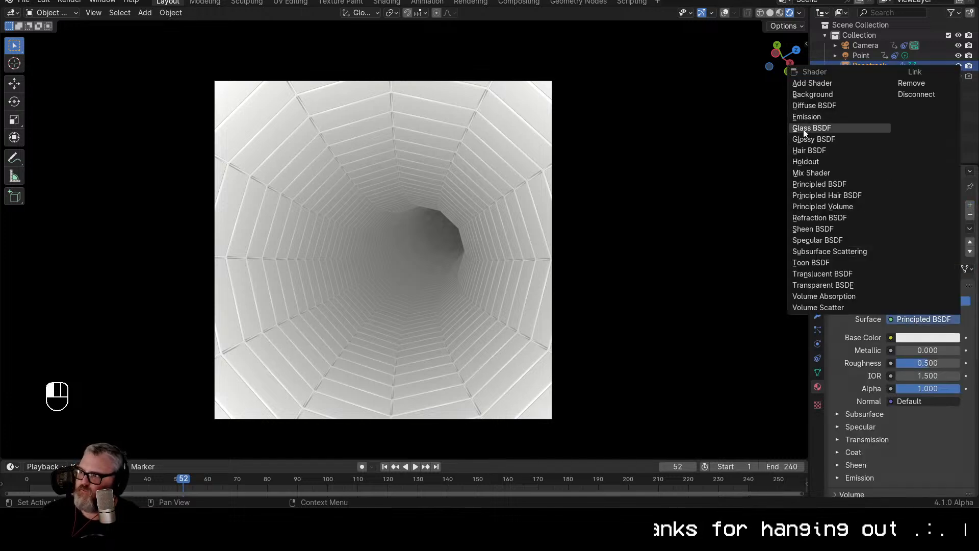
click(812, 106)
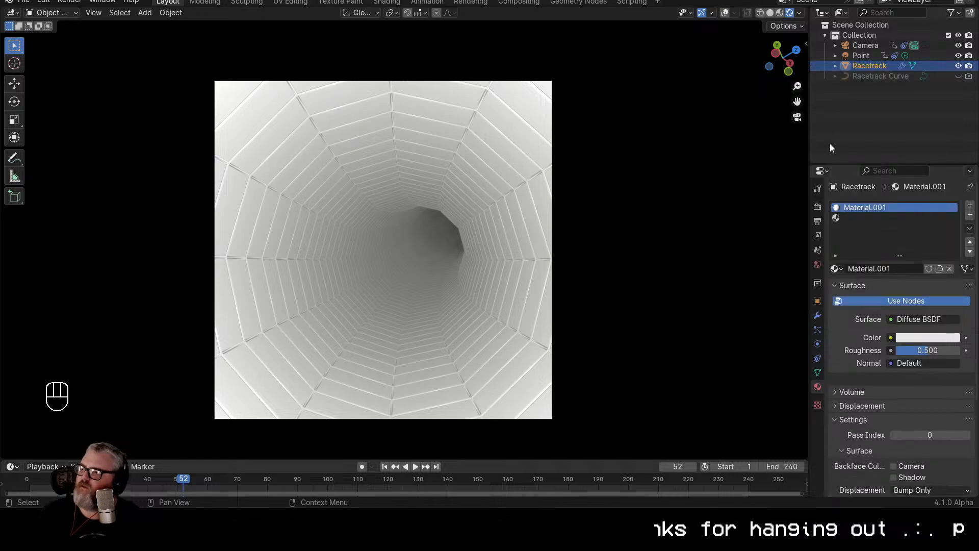
click(936, 337)
click(951, 216)
drag(952, 215, 951, 264)
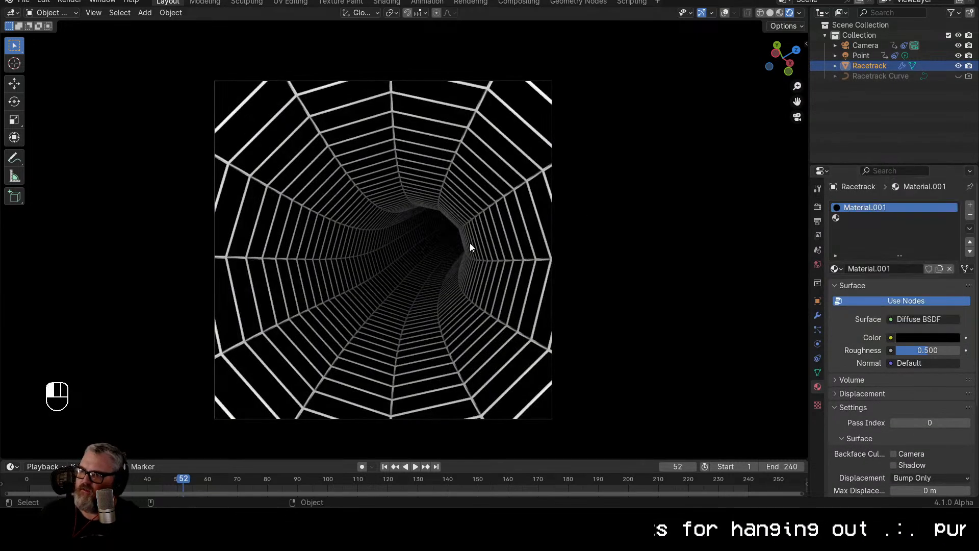
Play the tunnel animation in several passes to examine the wireframe lines against the black surface
key(space)
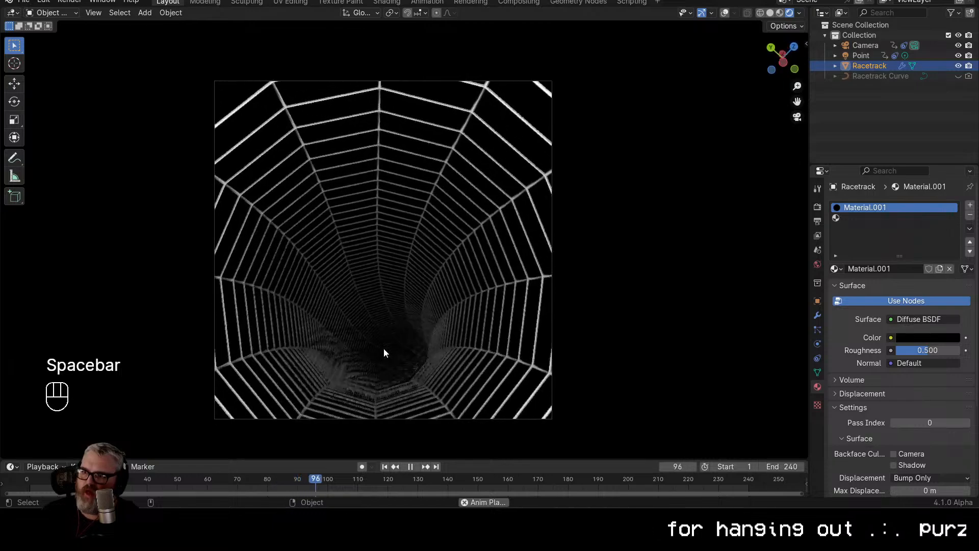
key(space)
key(space)
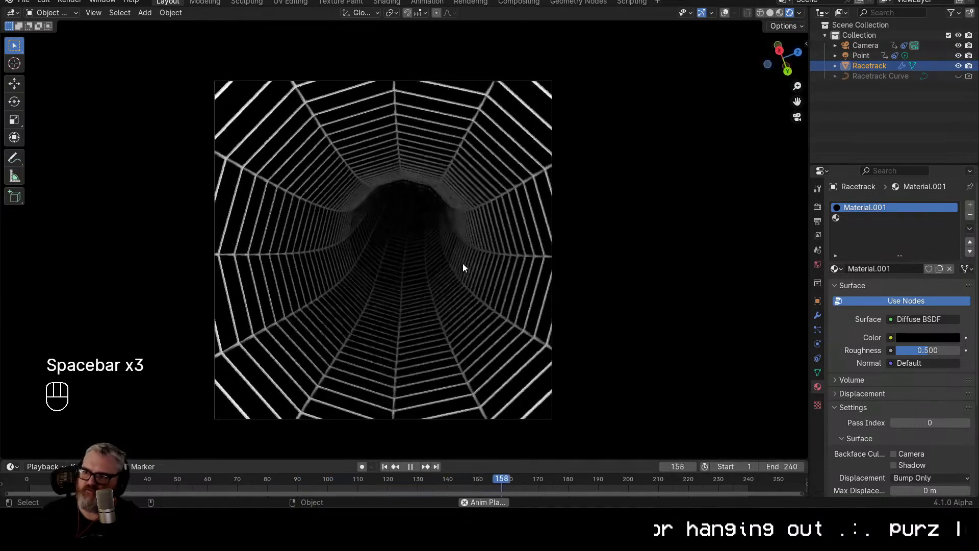
key(space)
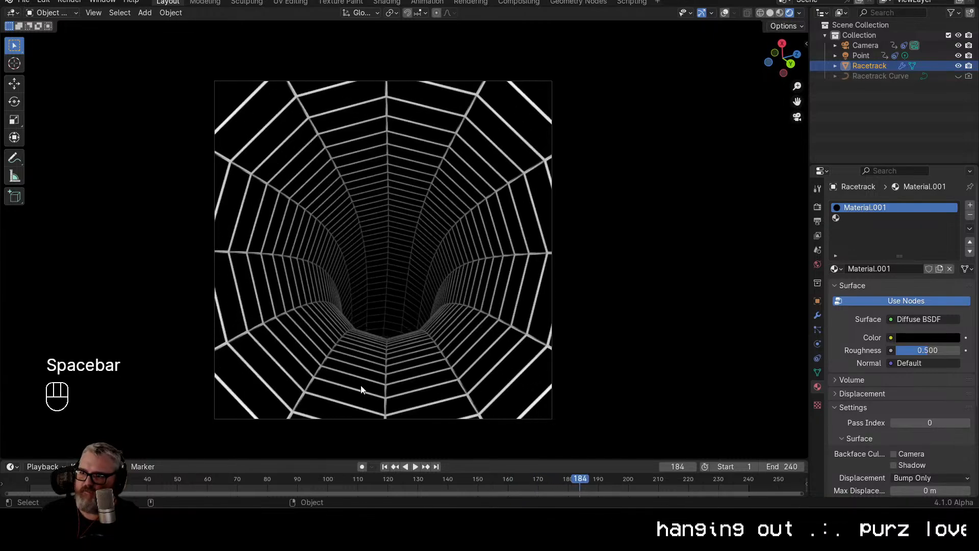
key(space)
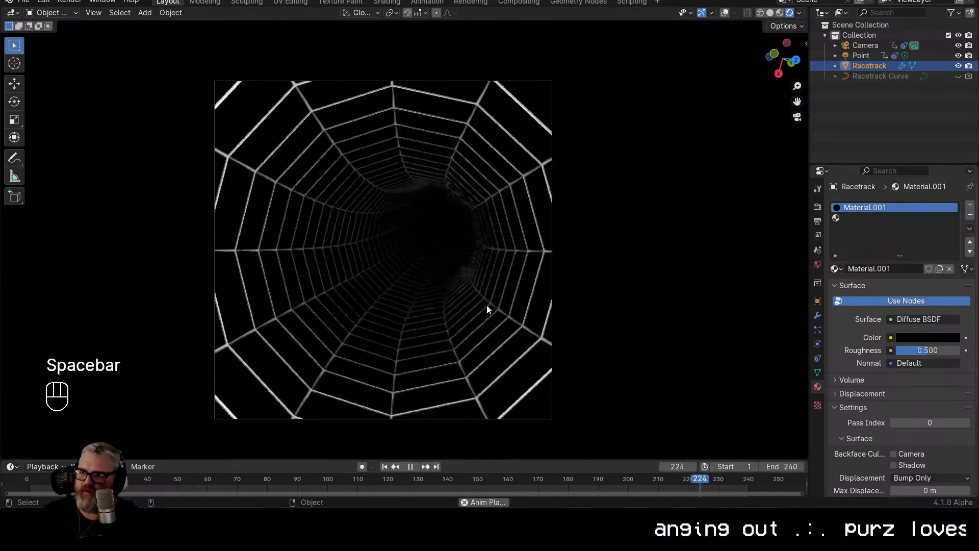
key(space)
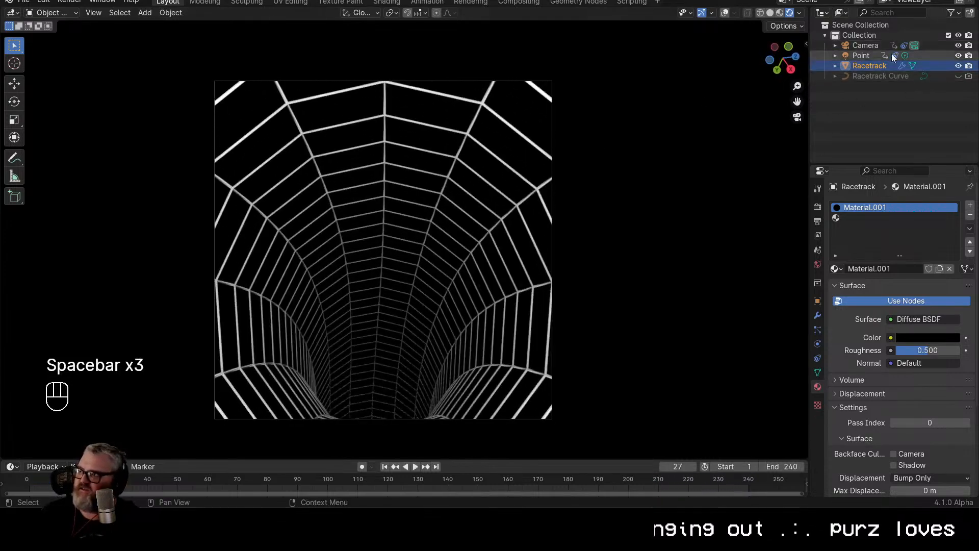
Hide the Point light in the viewport and give the empty second slot a new material with an Emission surface, checking it in playback
click(957, 57)
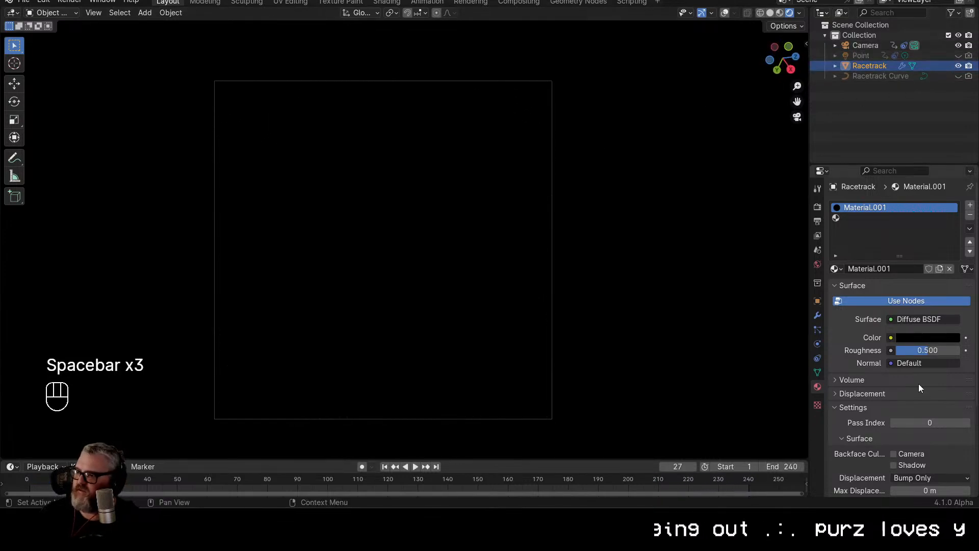
click(852, 218)
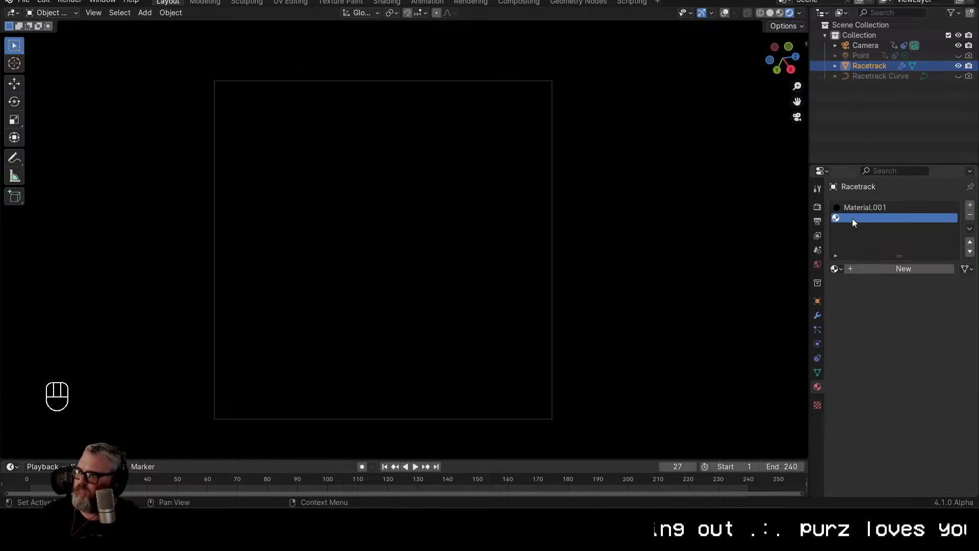
click(893, 270)
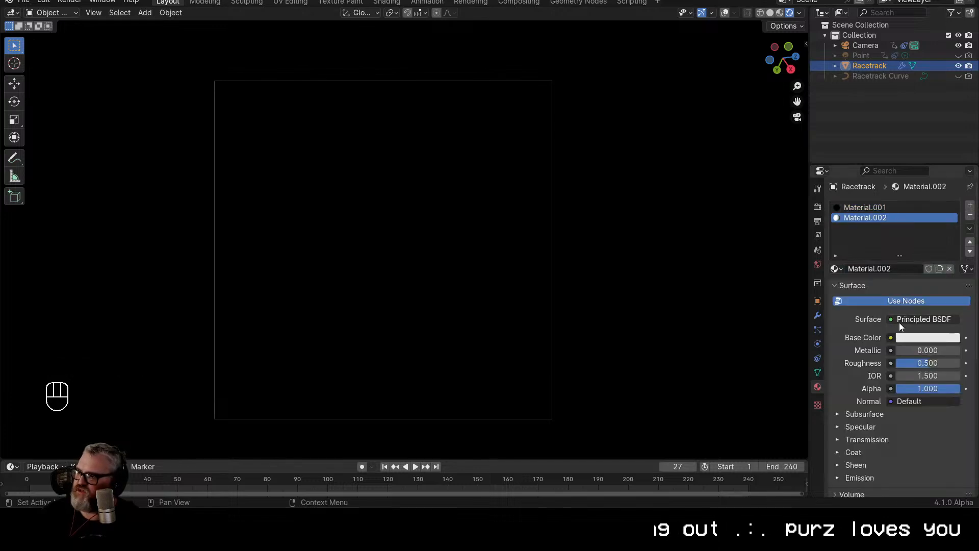
click(899, 322)
click(852, 152)
key(space)
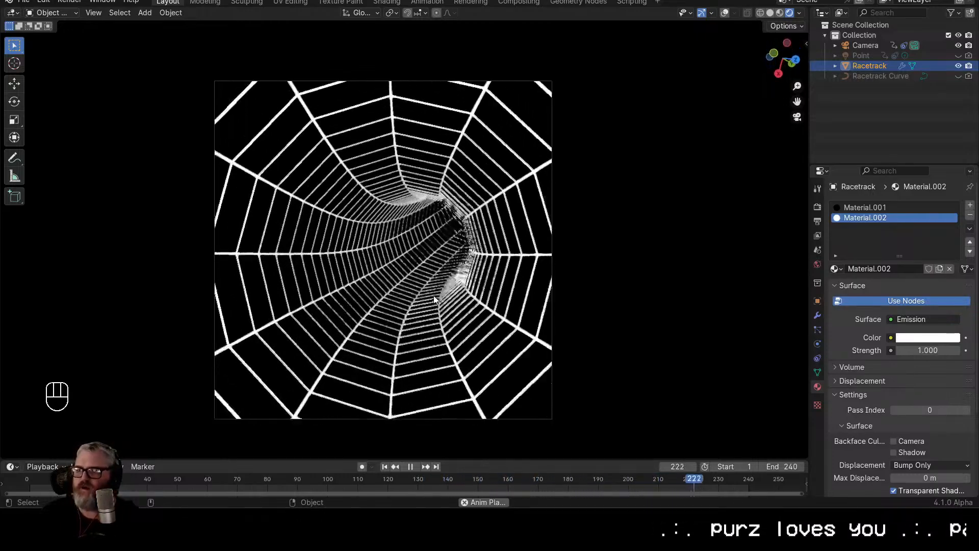
key(space)
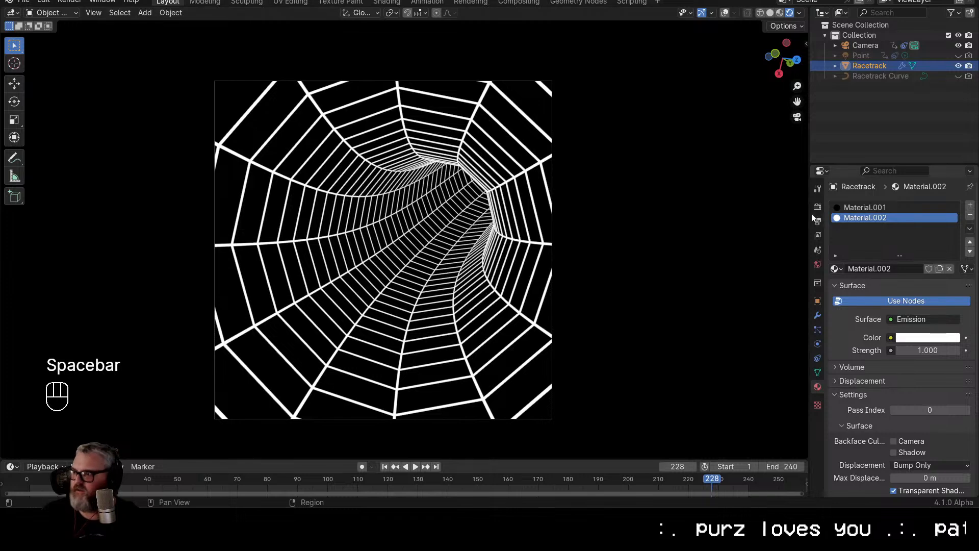
Set the output path to C:\tmp\depth_tunnel4\lineart_tunnel and render the animation
click(817, 221)
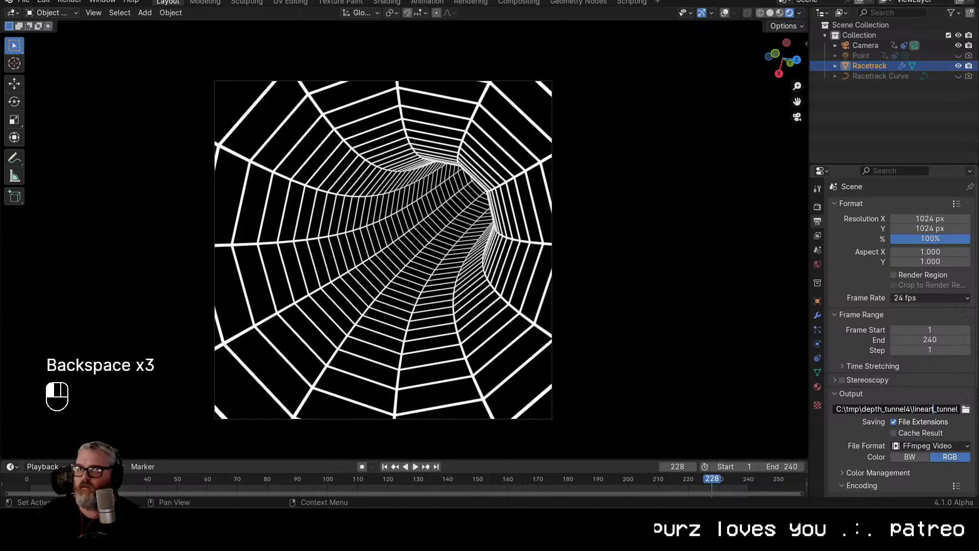
click(67, 3)
click(78, 20)
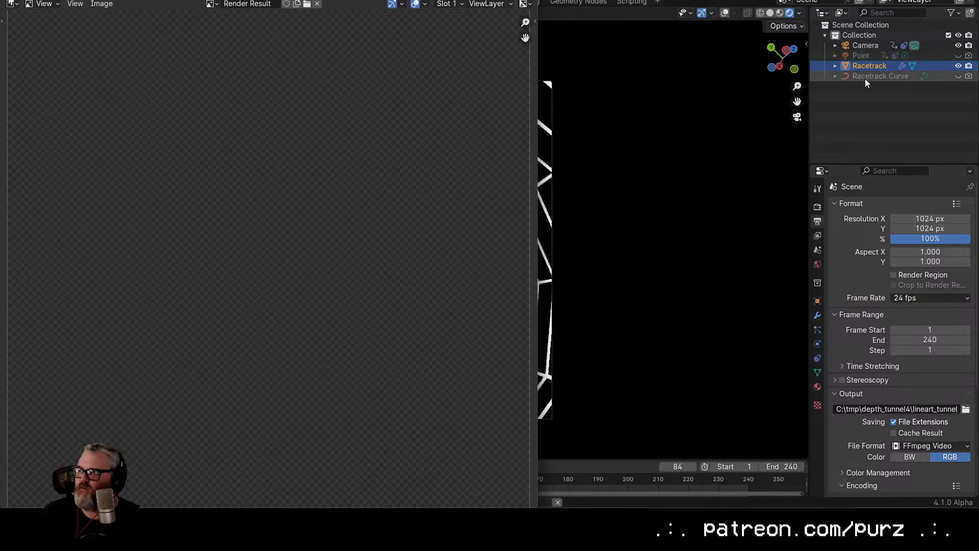
click(865, 77)
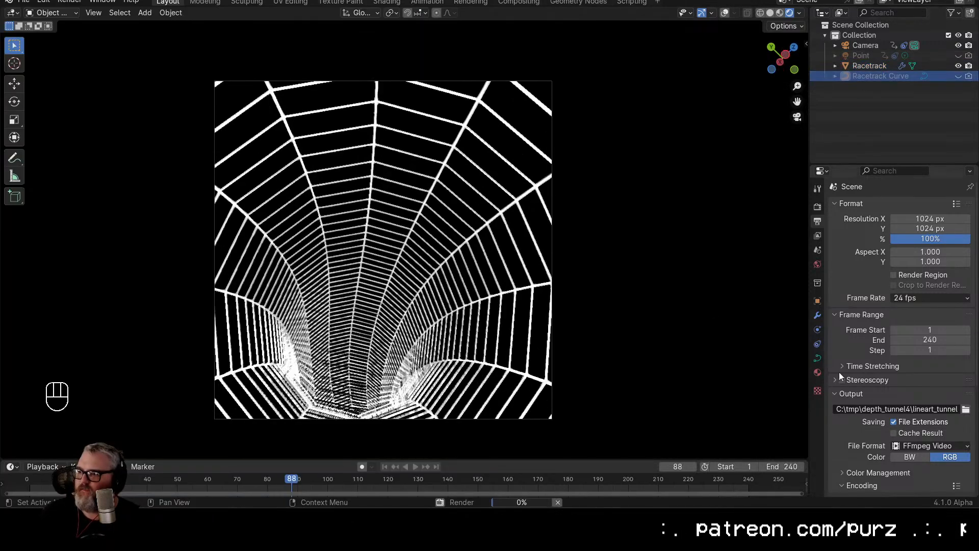
click(816, 359)
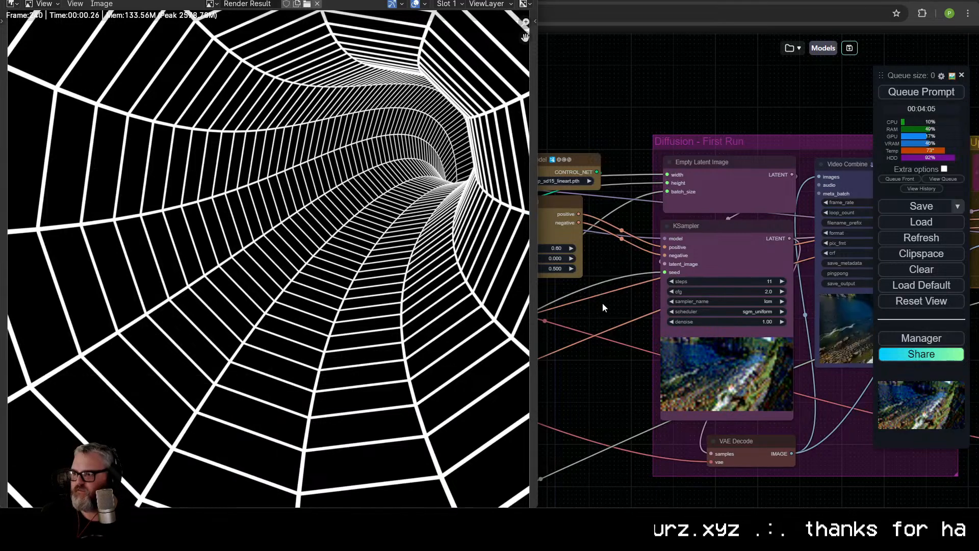
Switch to ComfyUI and duplicate the depth ControlNet's Upscale Image and Load Video nodes, placing the copies below the lineart Apply ControlNet node
click(602, 302)
scroll(505, 198, up, 3)
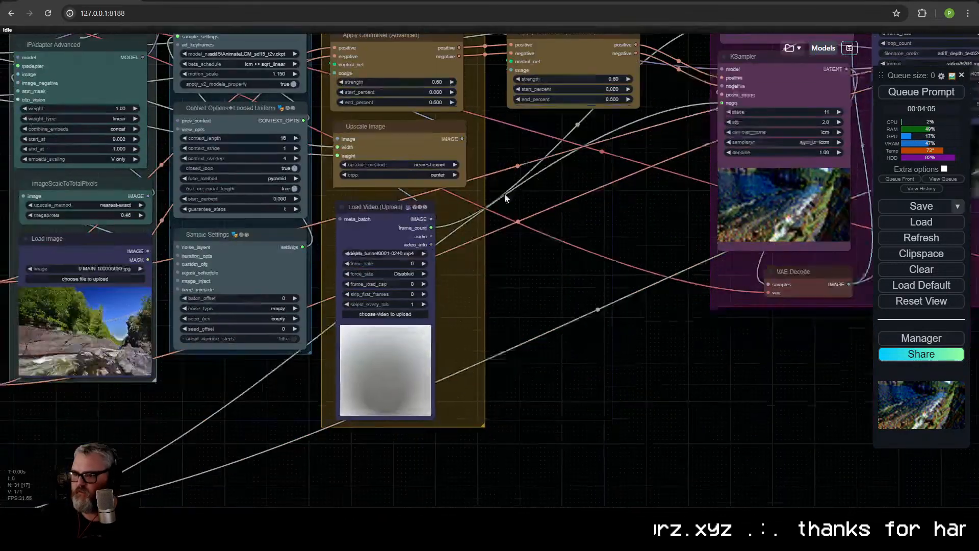
drag(531, 260, 372, 304)
click(246, 261)
shift+click(236, 193)
key(ctrl+c)
key(ctrl+v)
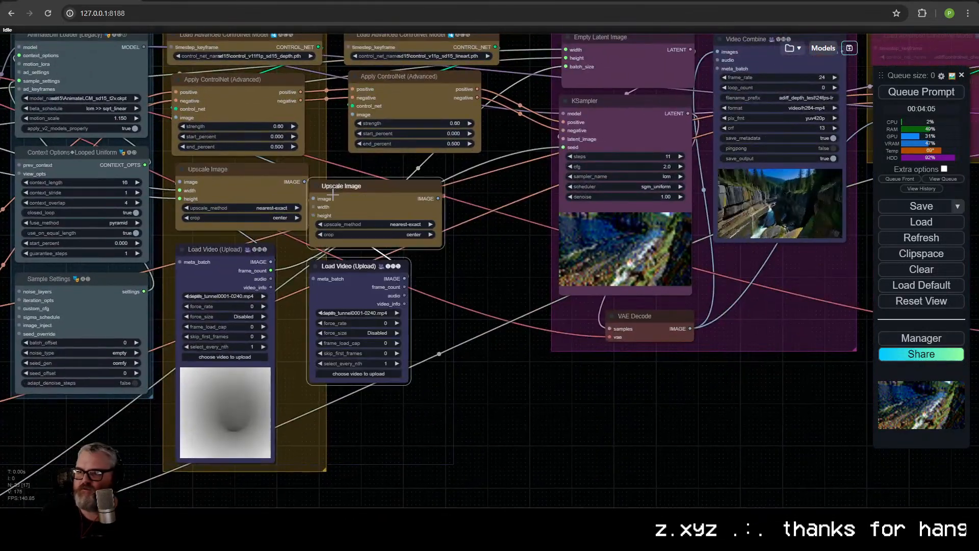
drag(345, 195, 392, 187)
Connect the Width and Height nodes' outputs to the width and height inputs of the copied Upscale Image node
scroll(510, 209, down, 3)
drag(509, 209, 630, 242)
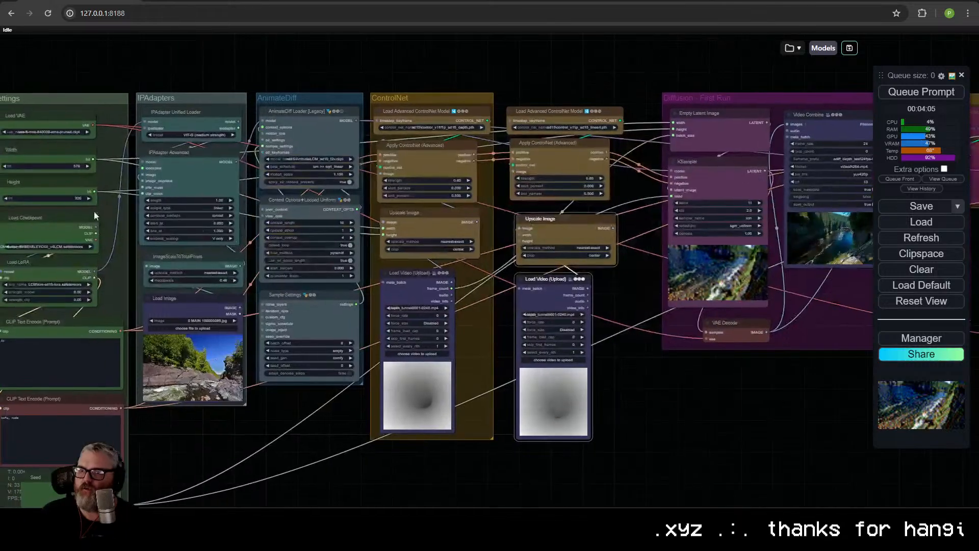
drag(95, 215, 672, 249)
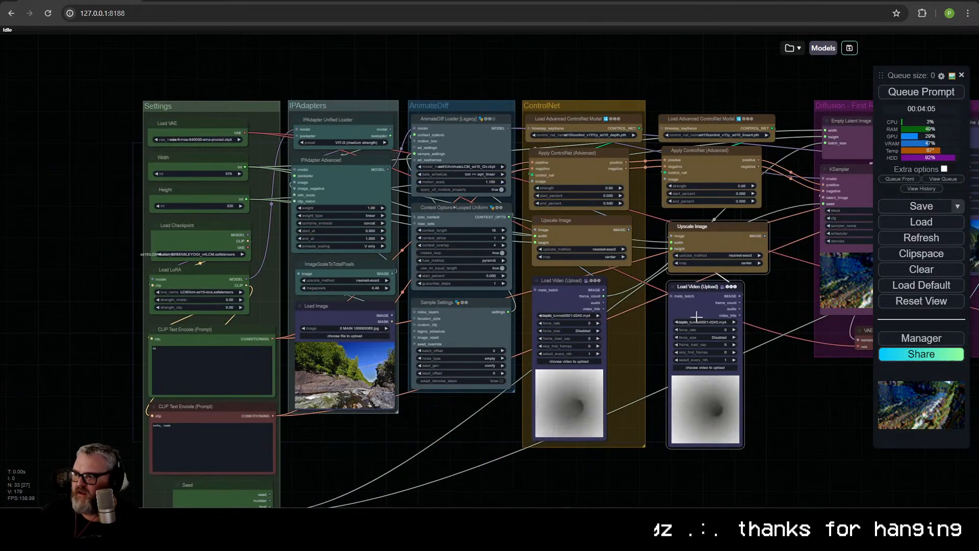
Convert the copied Load Video node's frame_load_cap to an input and connect the depth video's frame_count to it
scroll(672, 317, up, 7)
drag(638, 309, 525, 263)
click(579, 240)
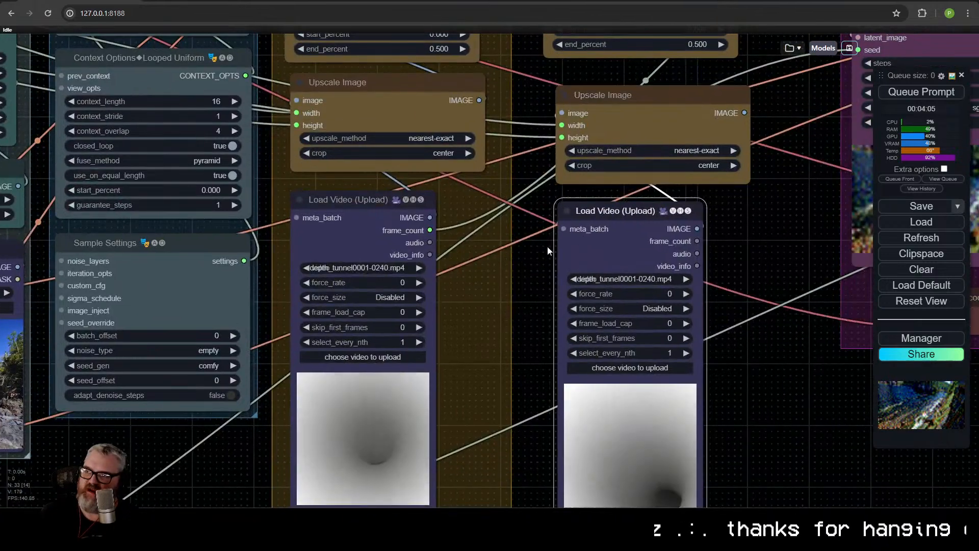
right_click(609, 248)
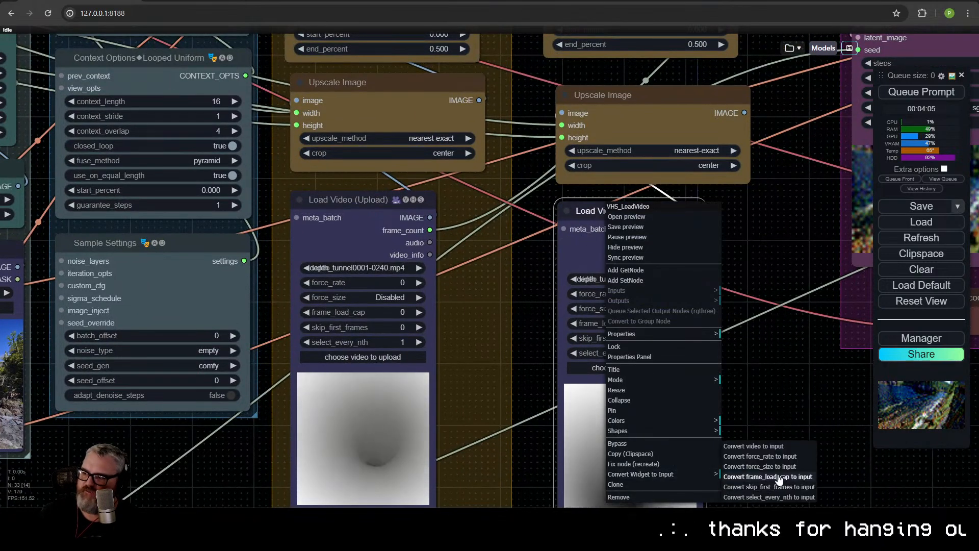
click(775, 477)
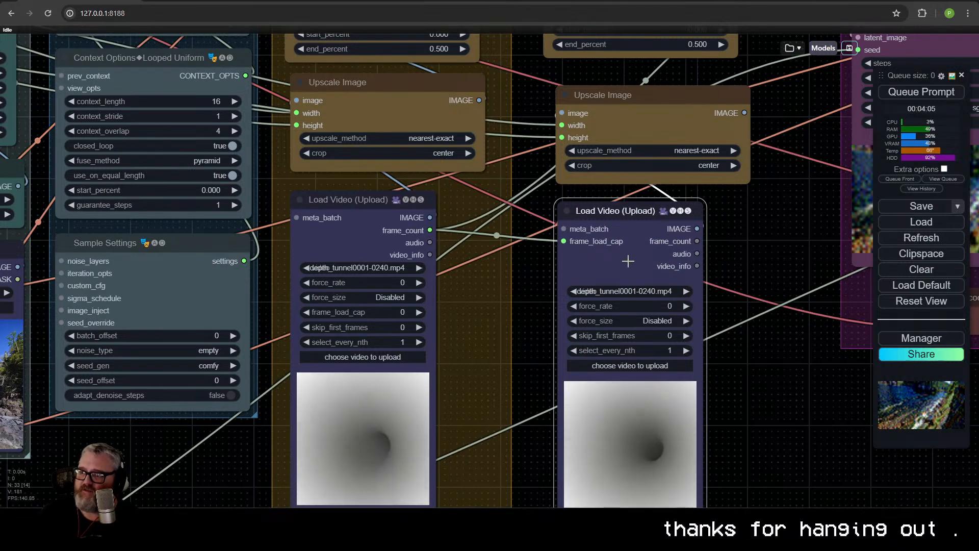
drag(626, 260, 632, 255)
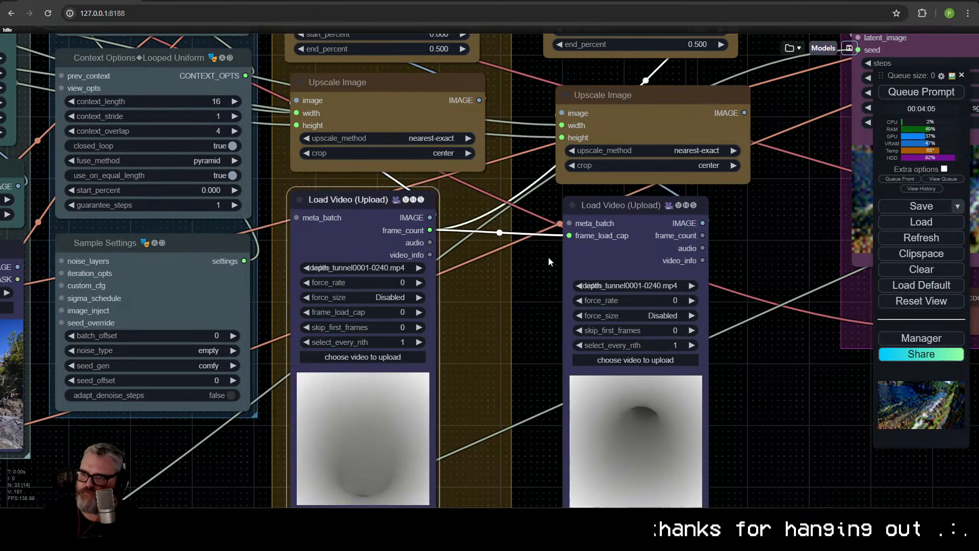
Set the depth video's frame_load_cap to 24 and load lineart_tunnel0001-0240.mp4 into the copied Load Video node
drag(384, 312, 396, 312)
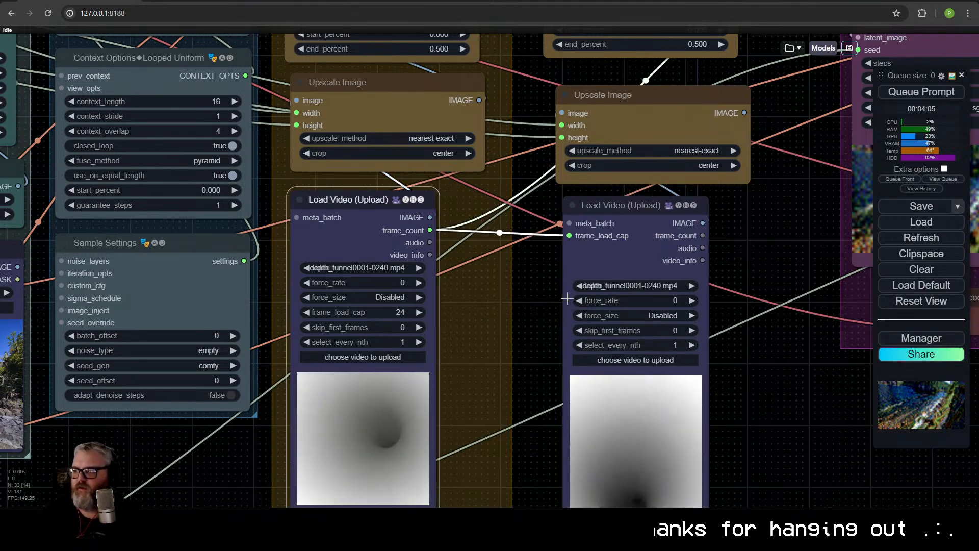
click(635, 360)
double_click(183, 81)
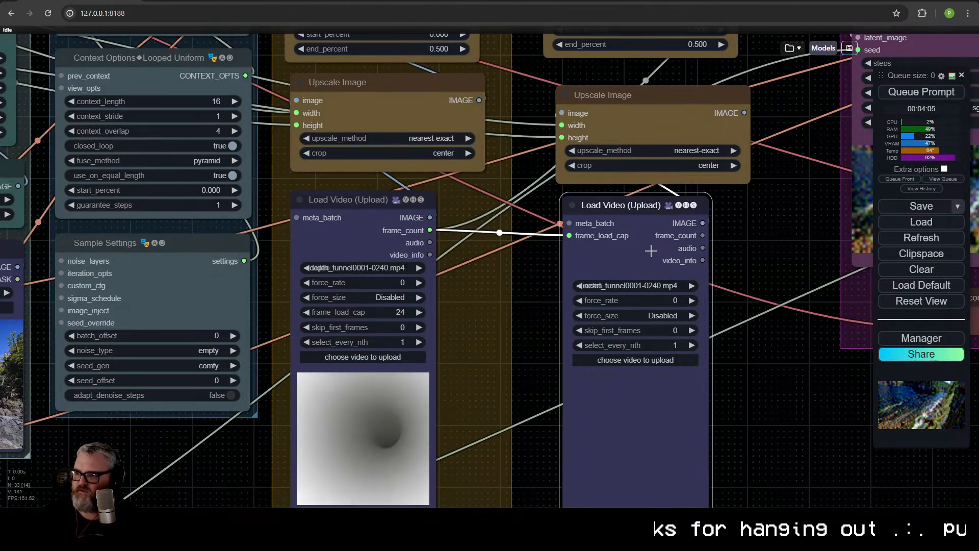
scroll(681, 412, down, 1)
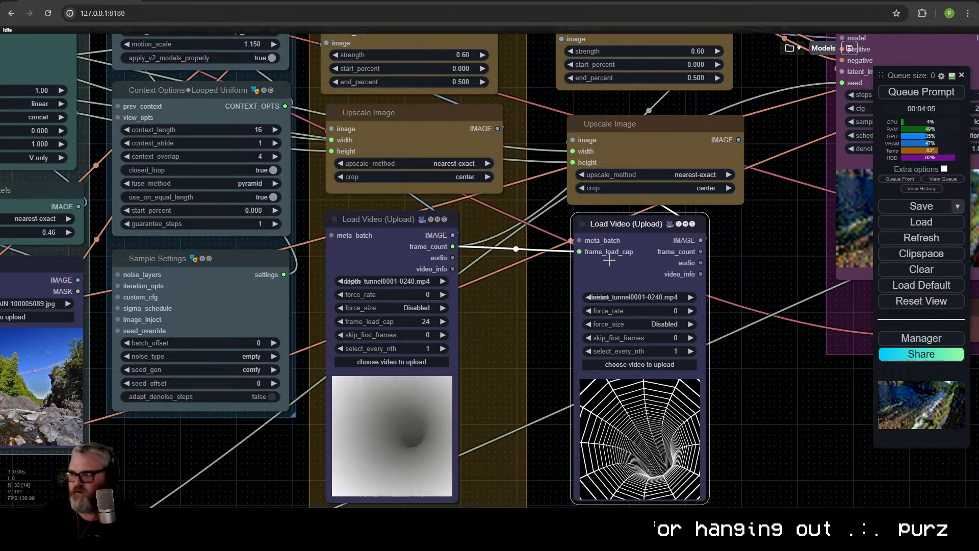
scroll(360, 382, down, 6)
scroll(492, 363, down, 1)
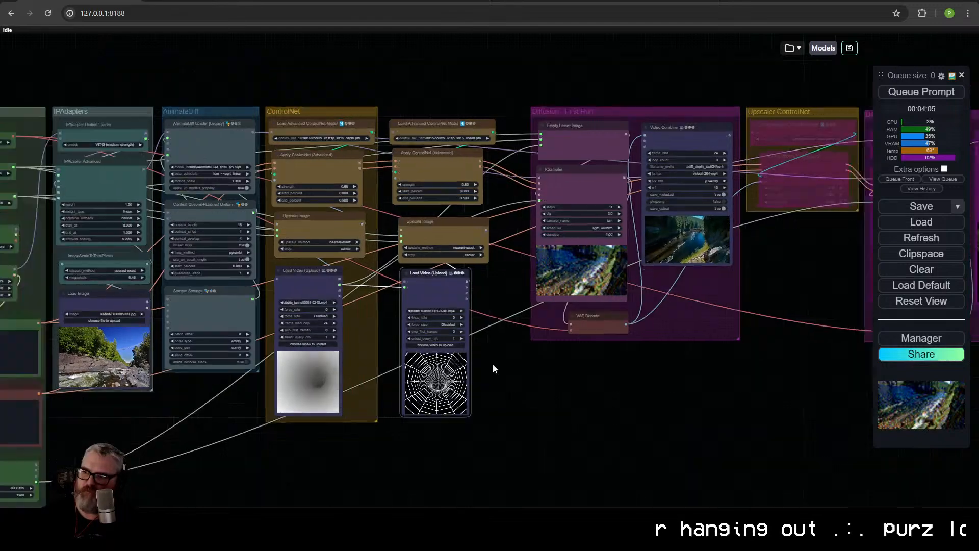
Set the lineart Apply ControlNet node's strength to 1.00 and end_percent to 1.000
drag(525, 357, 421, 362)
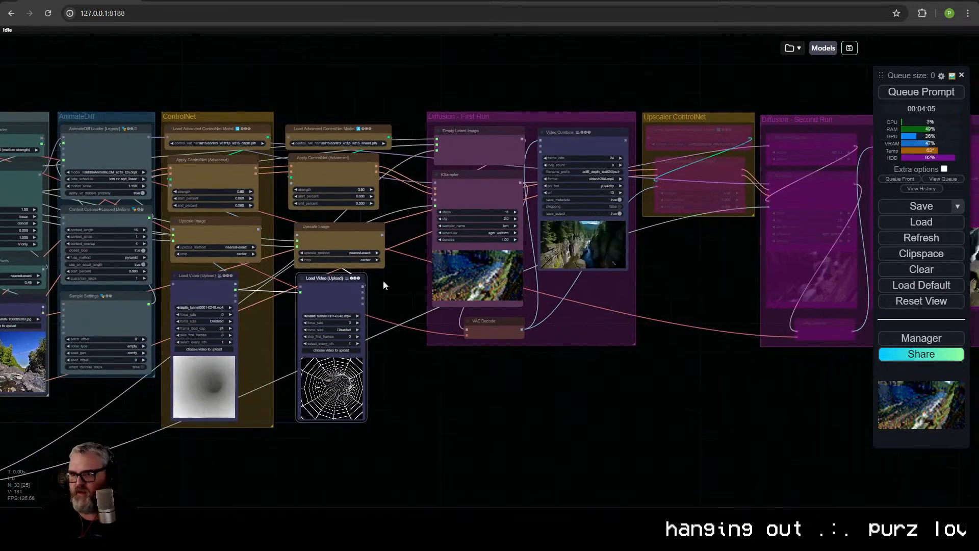
scroll(377, 295, up, 6)
drag(389, 272, 475, 375)
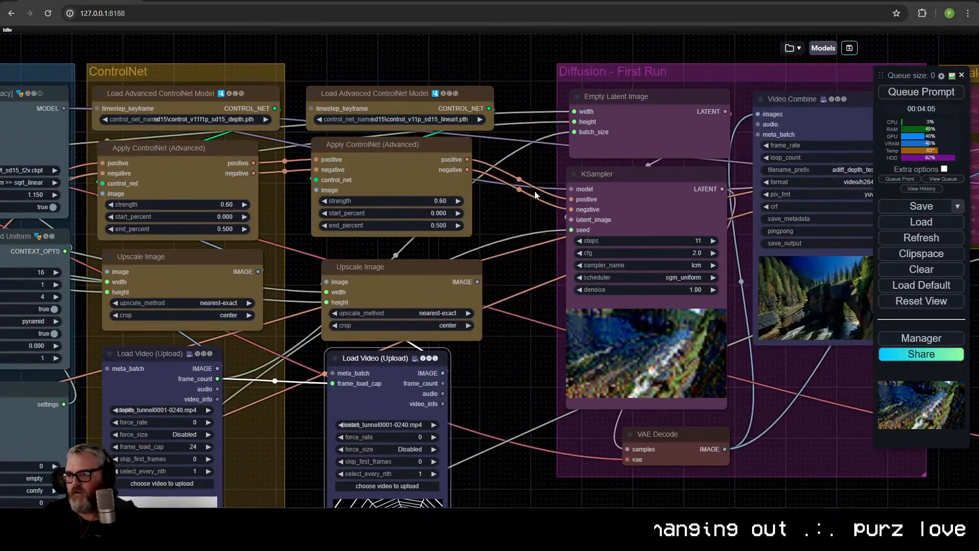
click(431, 201)
text(1)
key(Return)
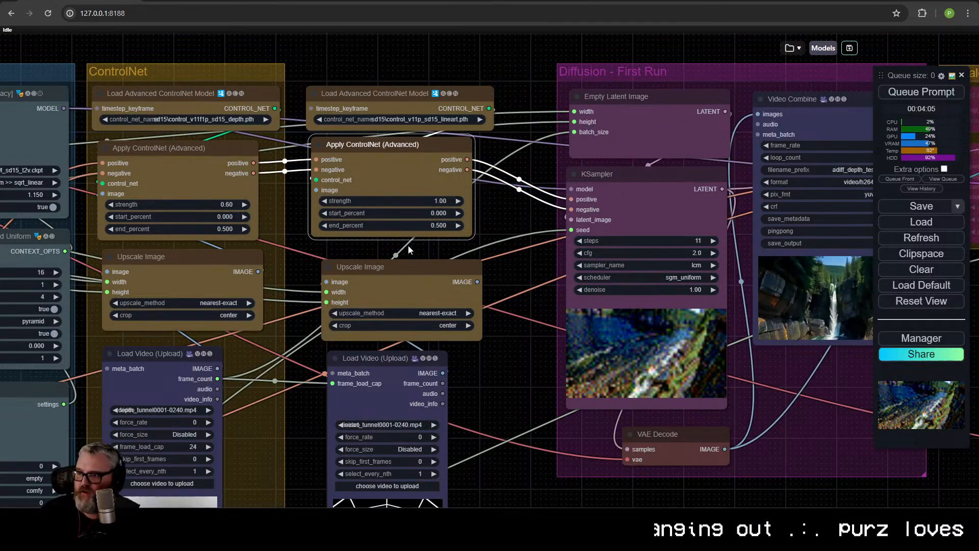
click(416, 225)
text(1)
key(Return)
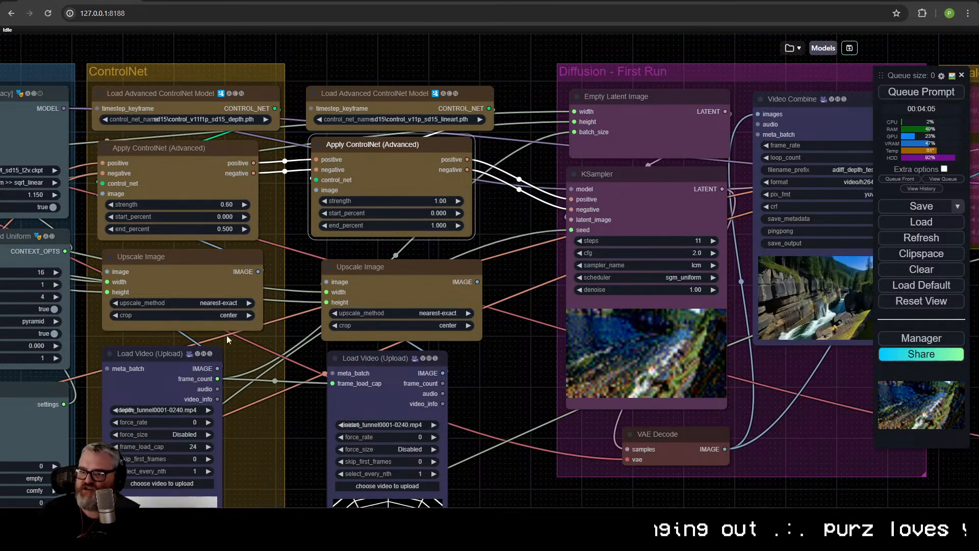
Bypass all four depth nodes in the ControlNet group and tidy the positions of the lineart nodes beside them
scroll(227, 335, down, 3)
key(ctrl+b)
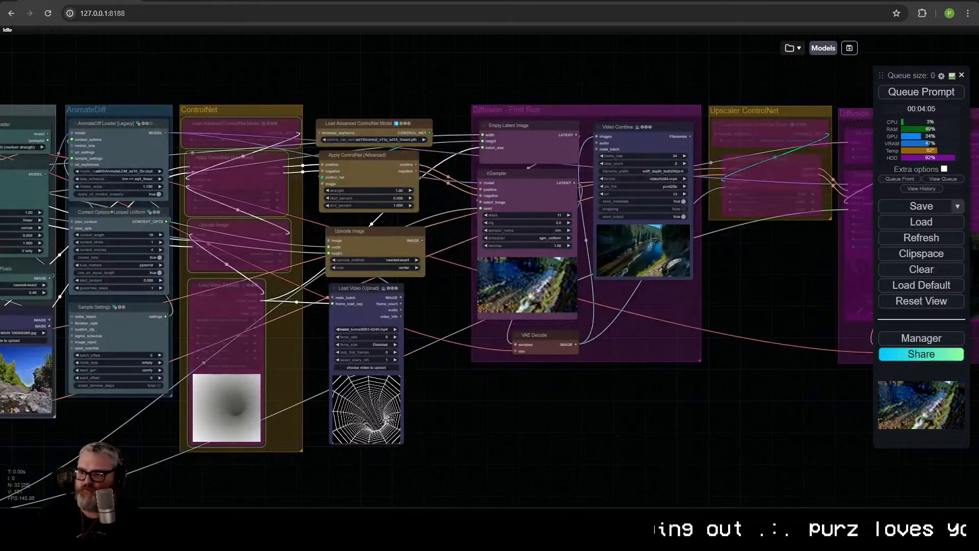
drag(380, 128, 383, 127)
scroll(383, 127, up, 4)
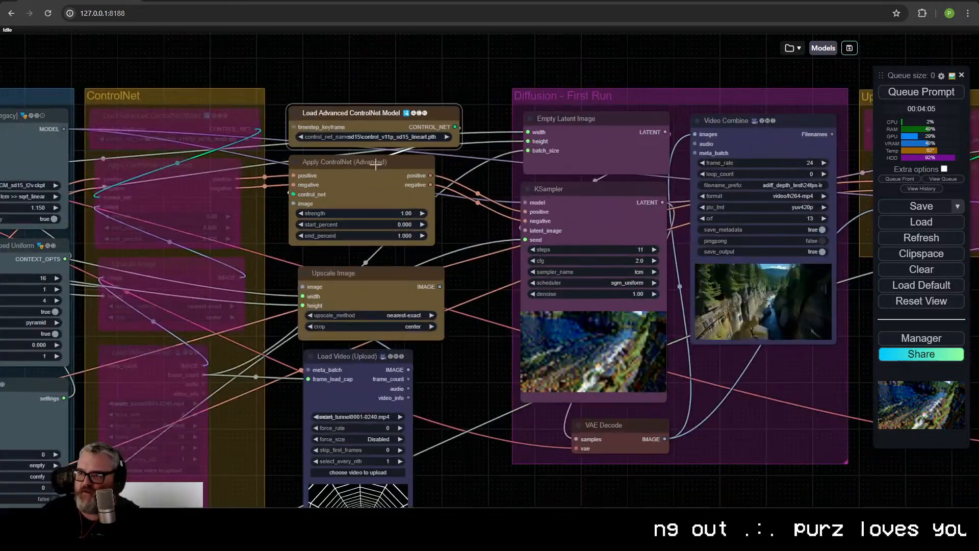
click(360, 318)
drag(343, 354, 338, 345)
drag(217, 436, 287, 348)
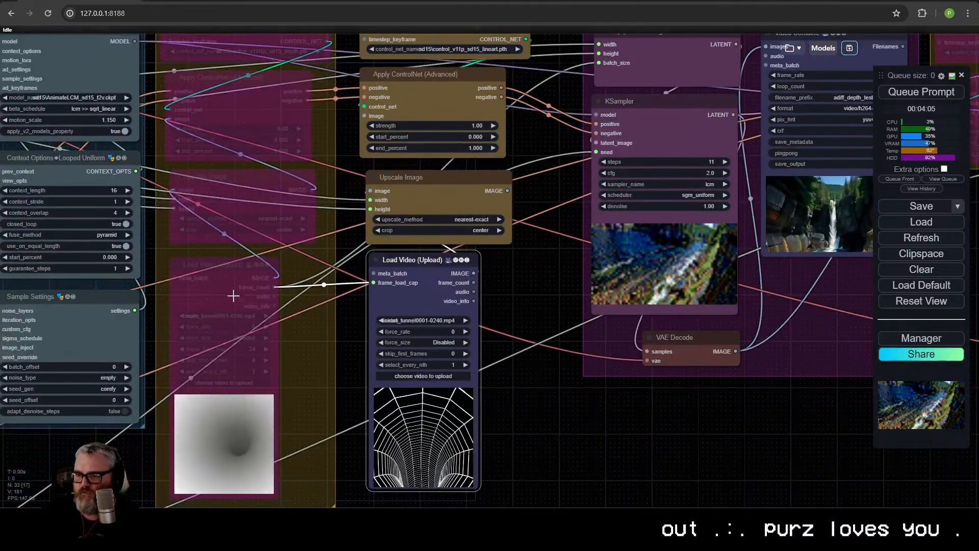
Re-enable the bypassed depth Load Video node and nudge the lineart Load Video node into place
click(255, 352)
key(ctrl+b)
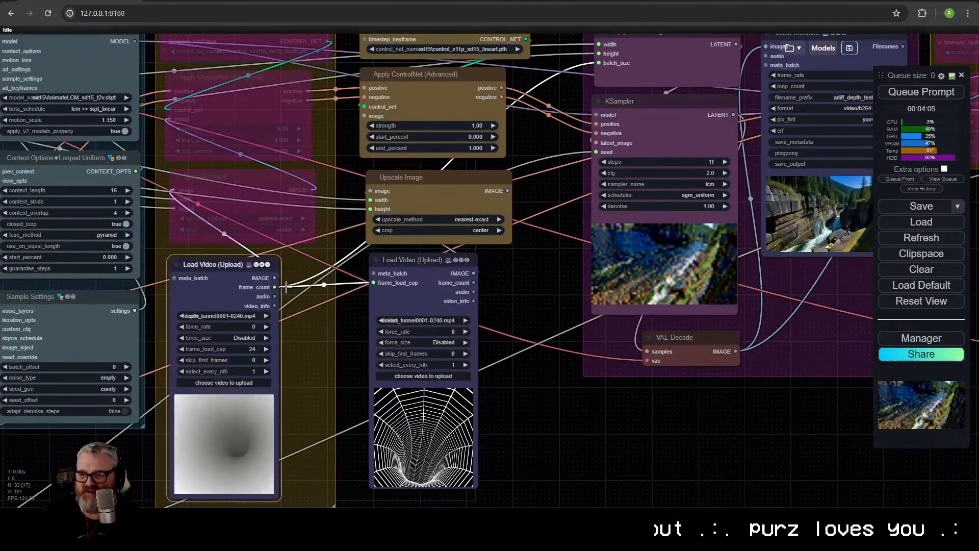
click(426, 264)
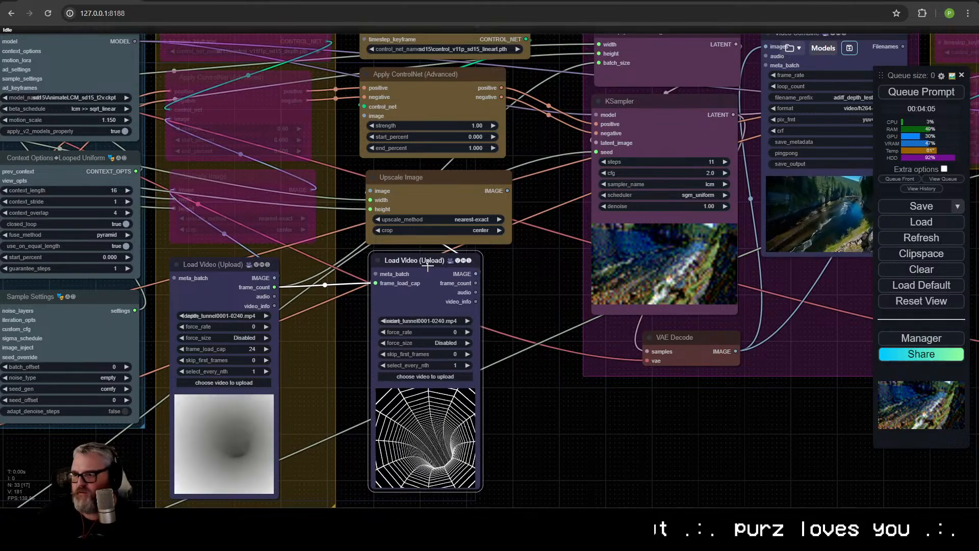
Enlarge the ControlNet group so that it encloses the four lineart nodes
scroll(441, 306, down, 5)
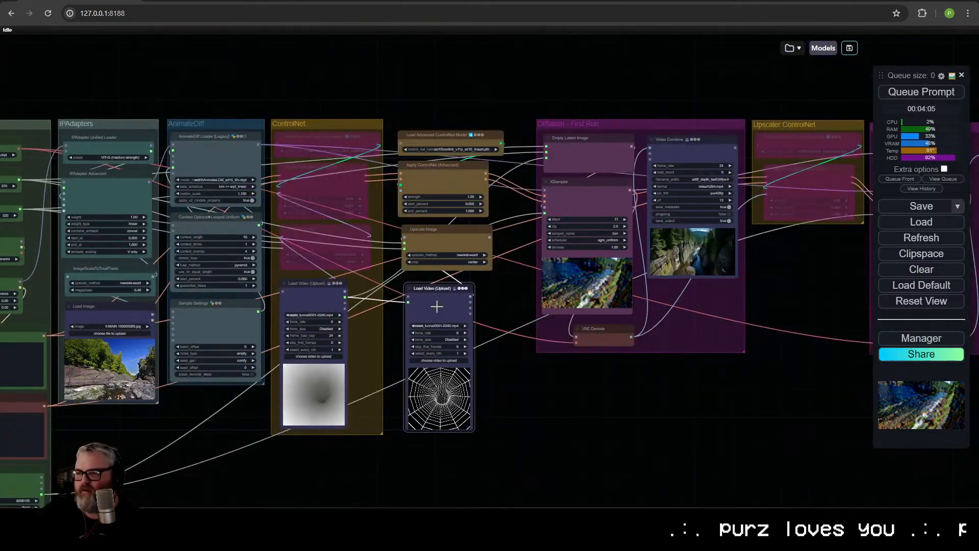
drag(502, 456, 406, 131)
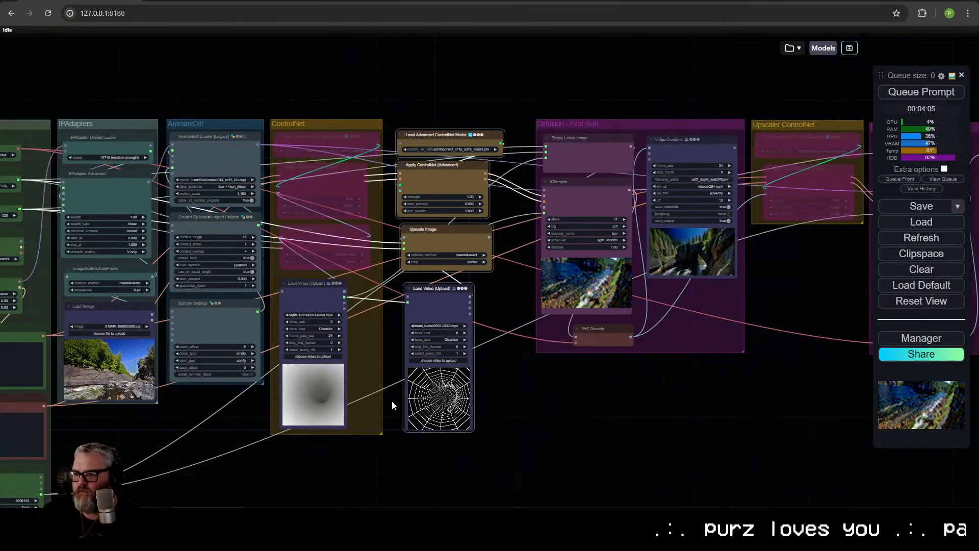
drag(381, 429, 507, 401)
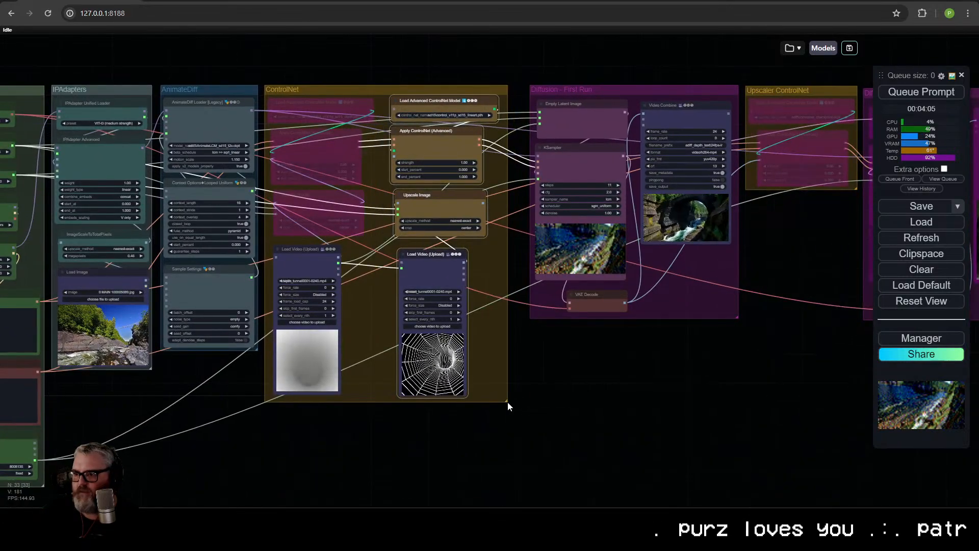
Queue the prompt to test the workflow with the lineart ControlNet
click(579, 393)
scroll(482, 246, up, 5)
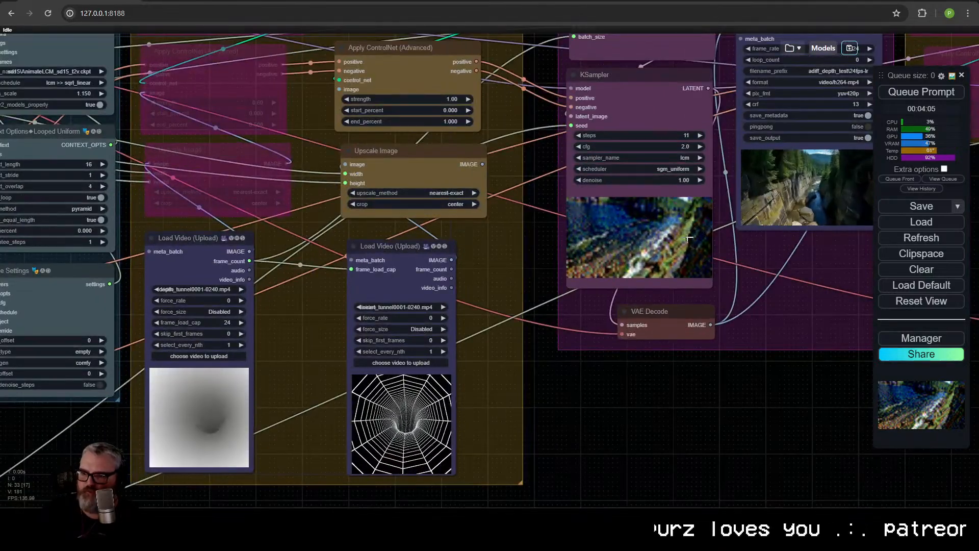
key(ctrl+Return)
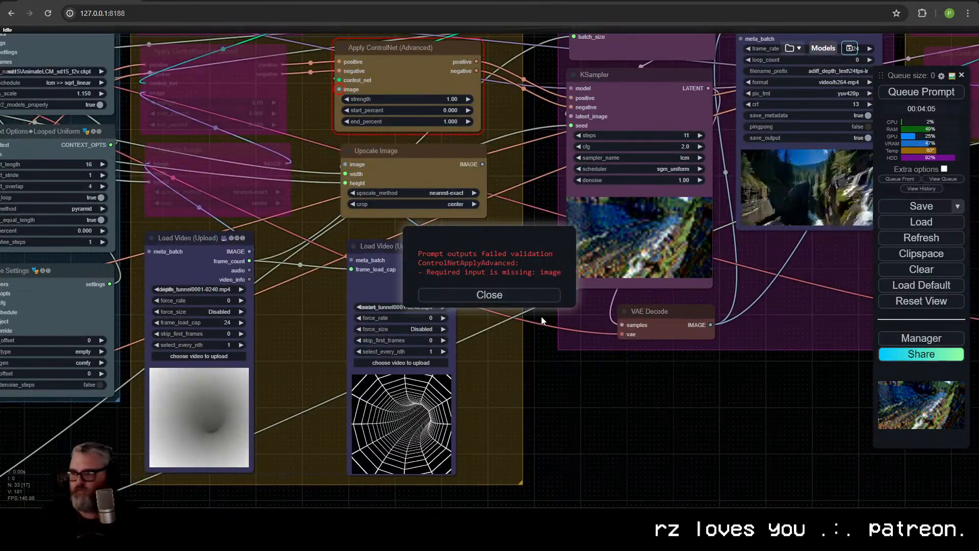
Dismiss the validation error, connect the lineart Upscale Image output to its Apply ControlNet image input, and queue the prompt again
click(514, 295)
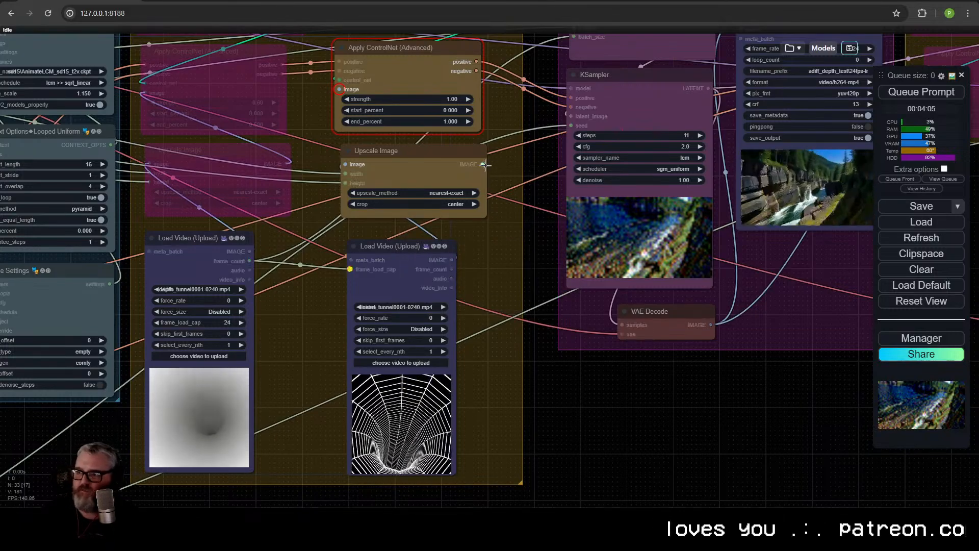
scroll(397, 193, down, 4)
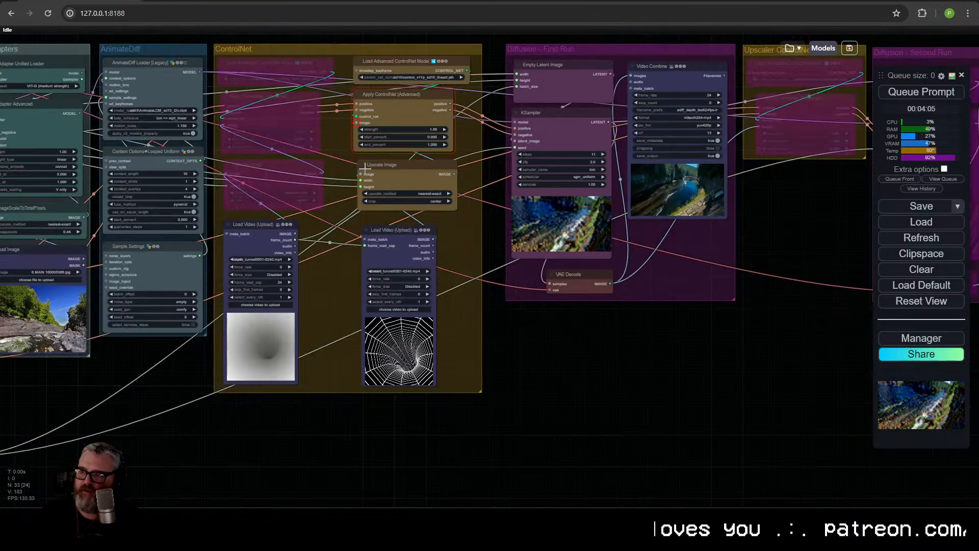
scroll(392, 159, down, 6)
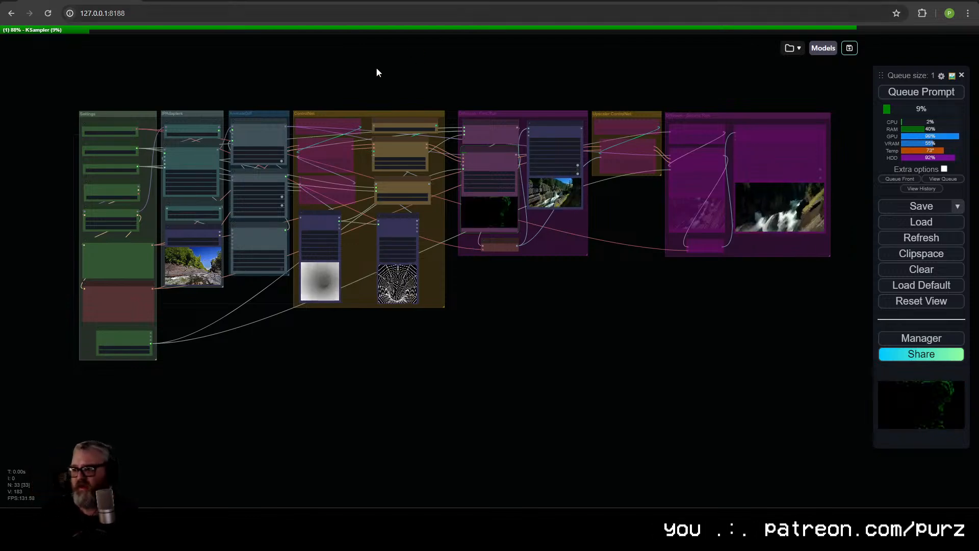
Inspect the lineart ControlNet model node, the KSampler preview and the finished first-run video in Video Combine
scroll(380, 111, up, 15)
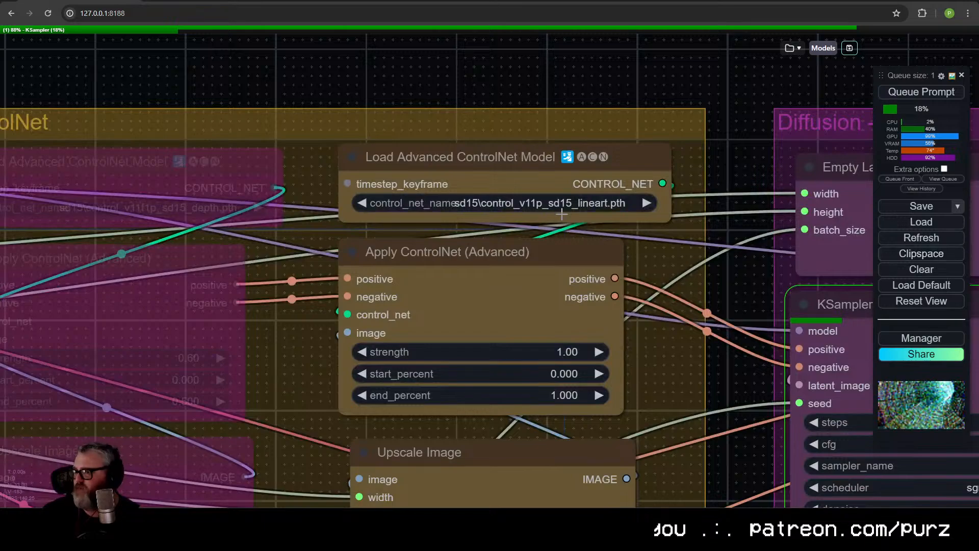
scroll(528, 201, up, 7)
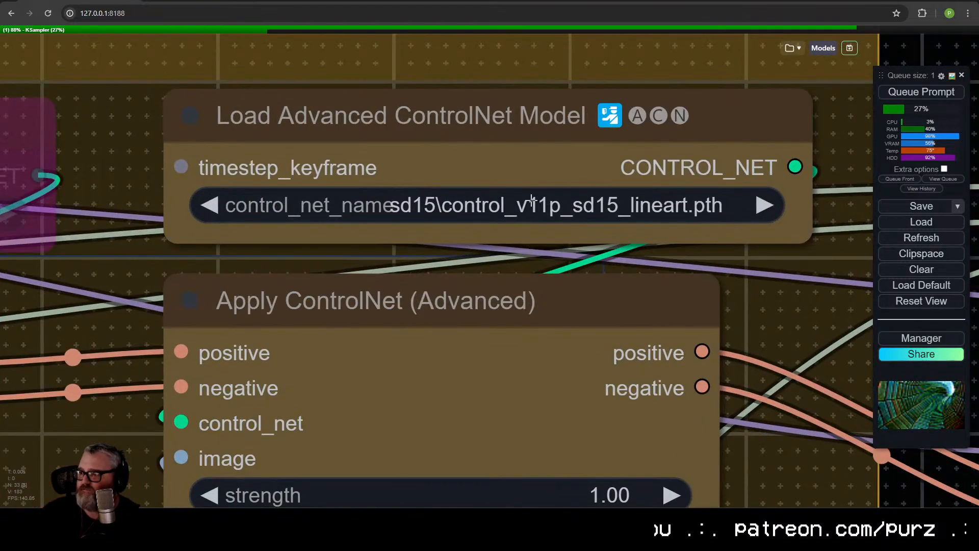
scroll(525, 345, down, 8)
drag(691, 431, 326, 192)
scroll(421, 228, down, 7)
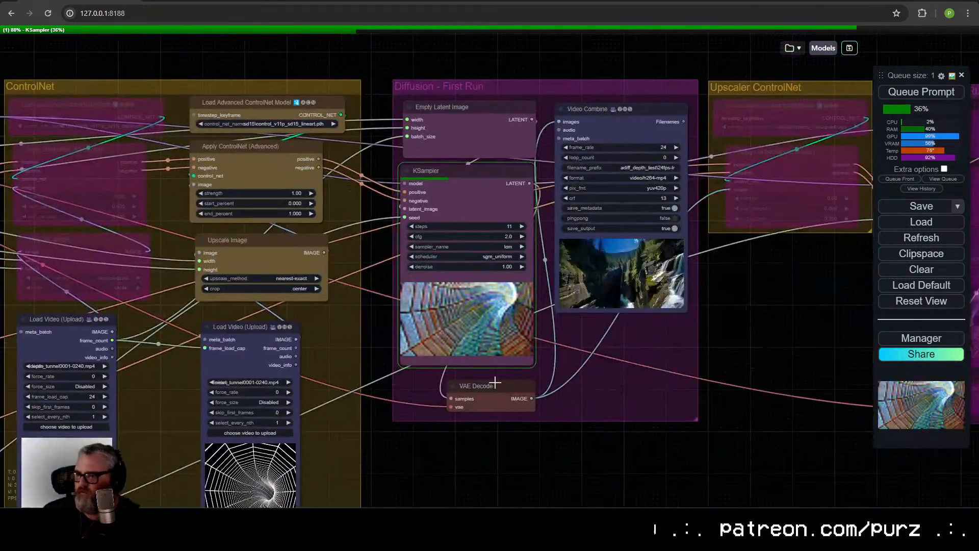
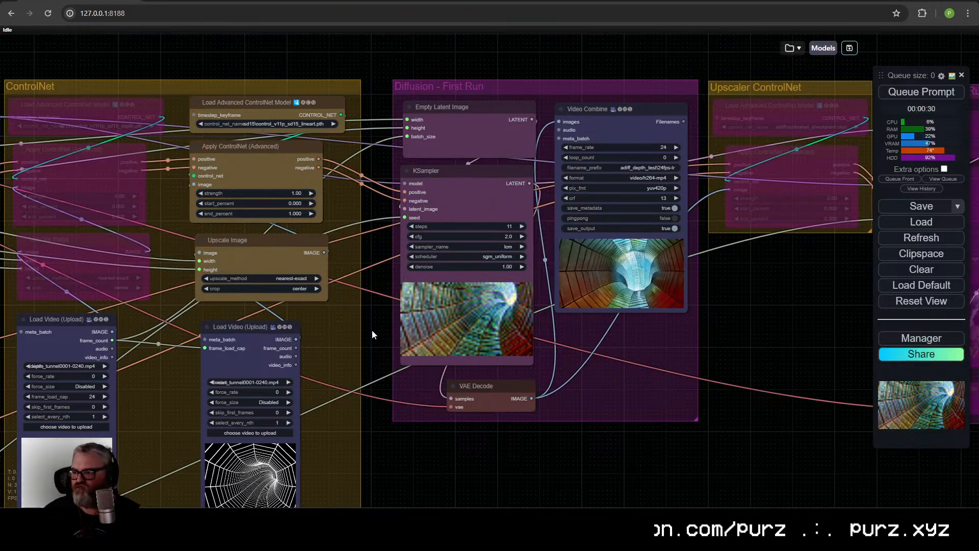
scroll(626, 273, up, 10)
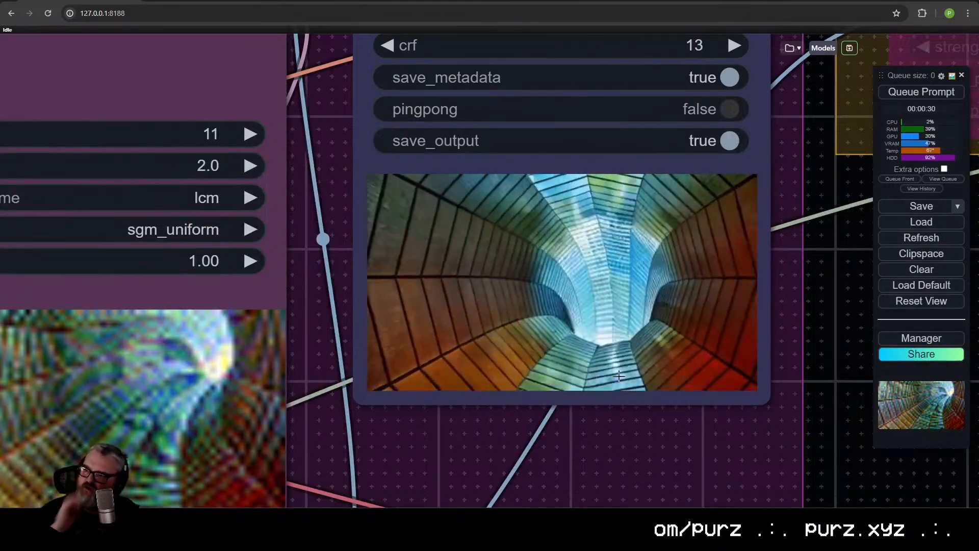
scroll(597, 297, down, 12)
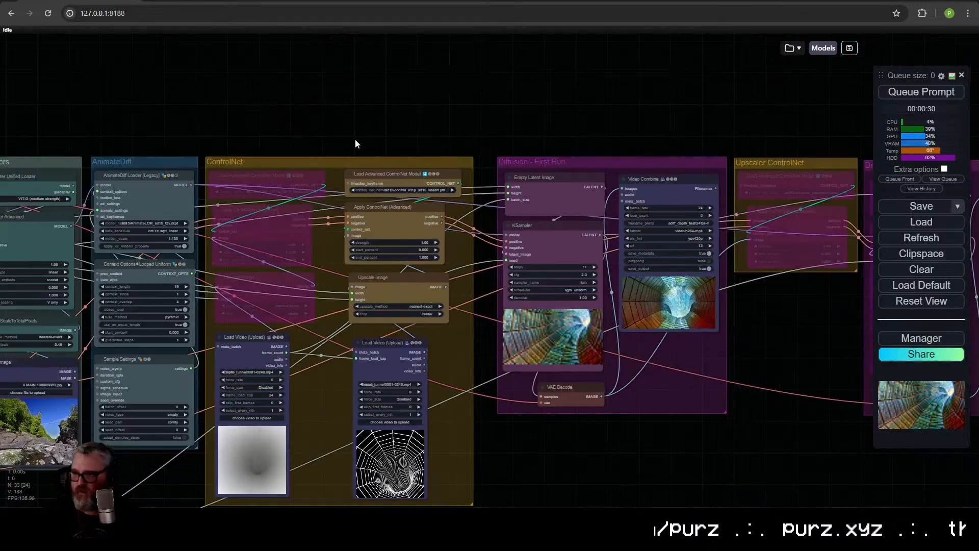
Re-enable the bypassed depth ControlNet nodes while keeping the depth Load Video node active
drag(275, 131, 274, 332)
key(ctrl+b)
click(249, 337)
key(ctrl+b)
Nudge the lineart Load Video and Upscale Image nodes into alignment within the ControlNet group
drag(406, 340, 405, 340)
scroll(372, 225, up, 5)
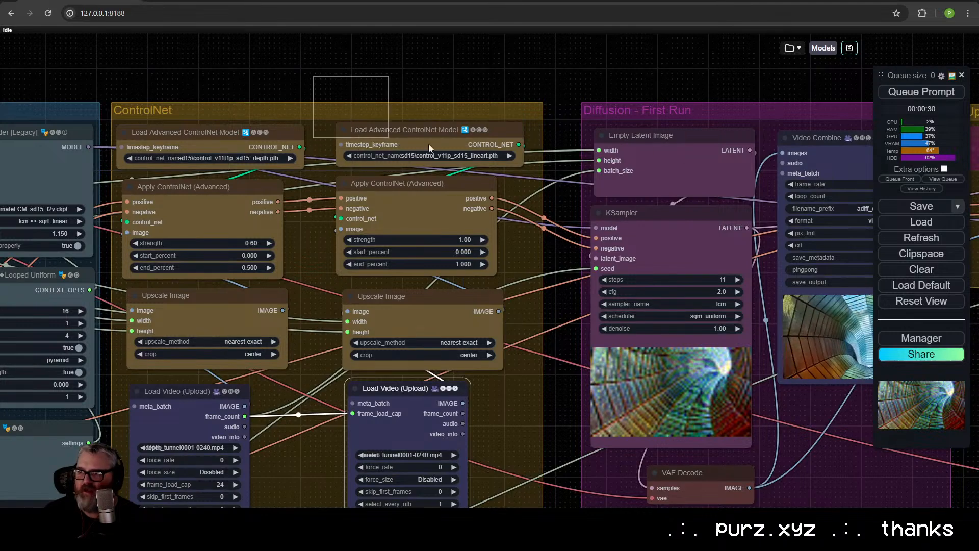
drag(428, 148, 342, 382)
drag(567, 256, 344, 20)
click(400, 72)
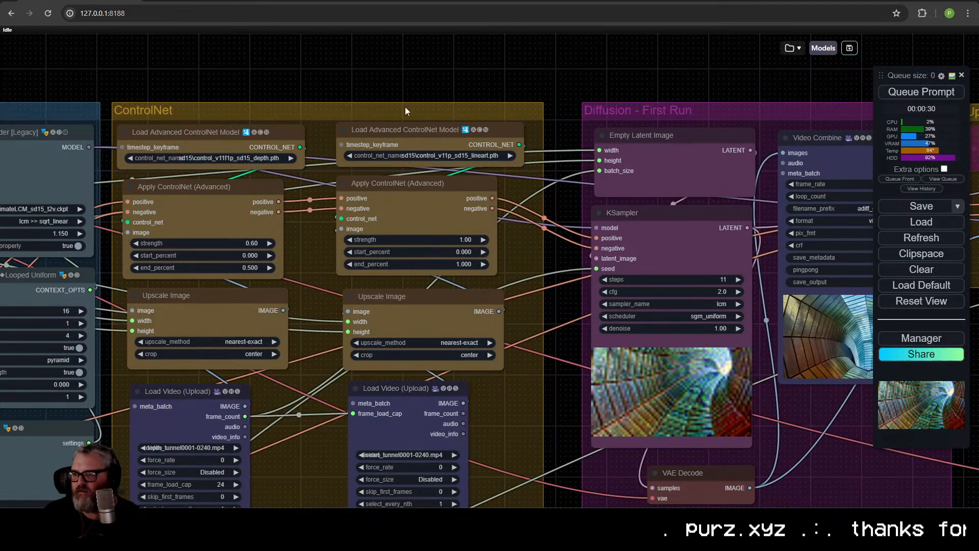
drag(367, 317, 364, 316)
click(190, 295)
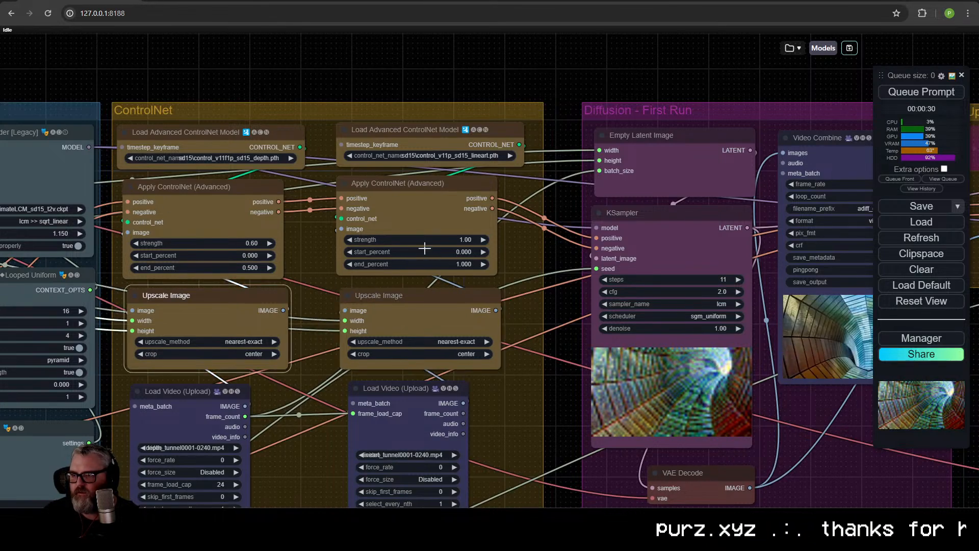
Set the lineart Apply ControlNet strength to 0.5 and end_percent to 0.5, and queue the prompt
scroll(291, 301, down, 3)
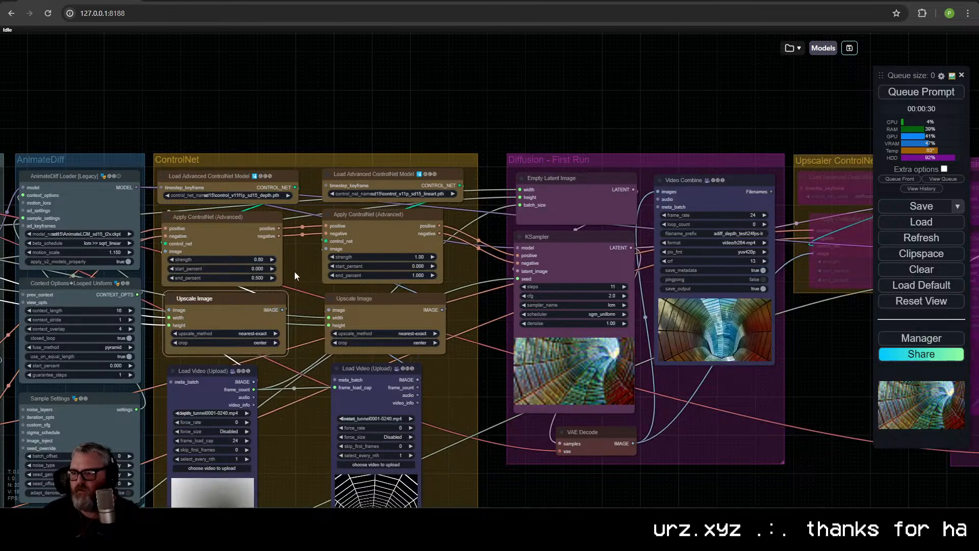
drag(295, 271, 344, 252)
click(439, 231)
text(0.5)
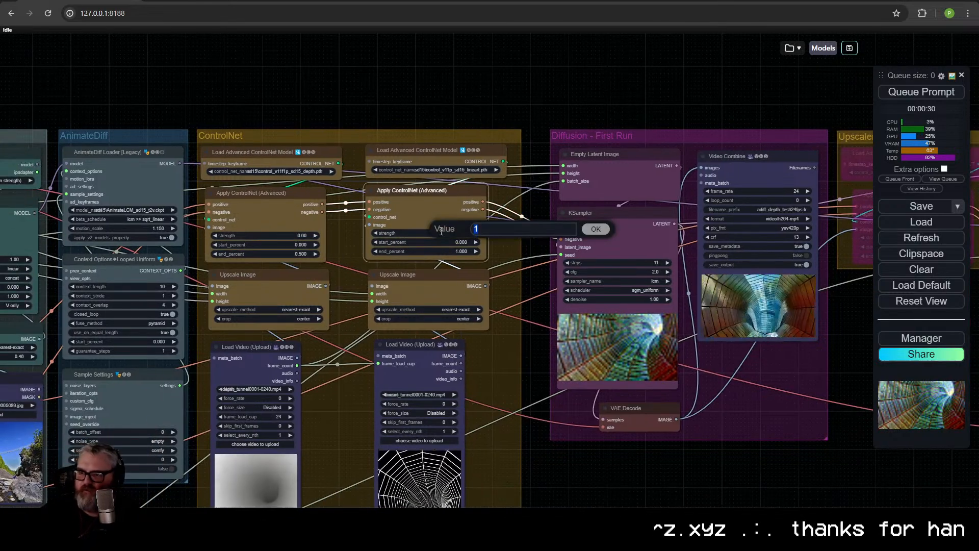
key(Return)
click(412, 252)
text(0.5)
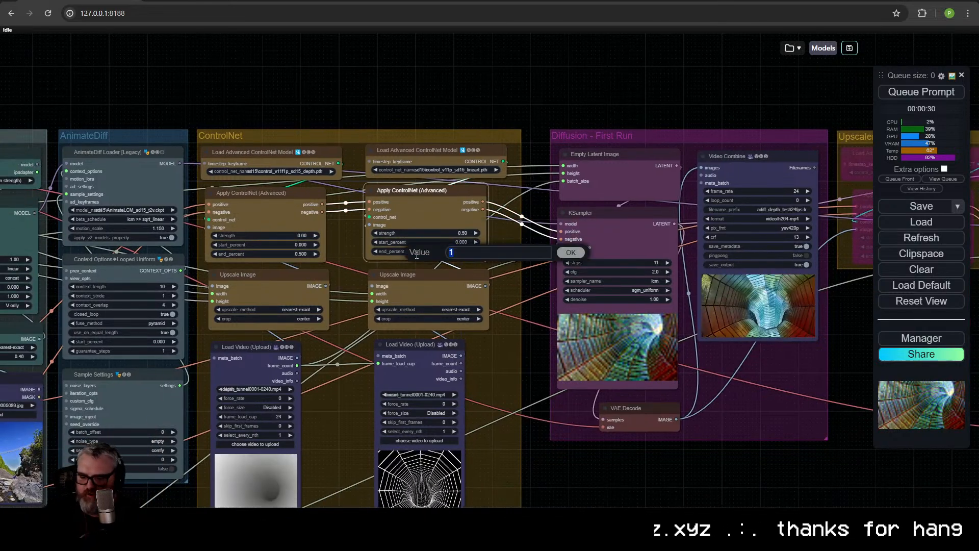
key(Return)
key(ctrl+Return)
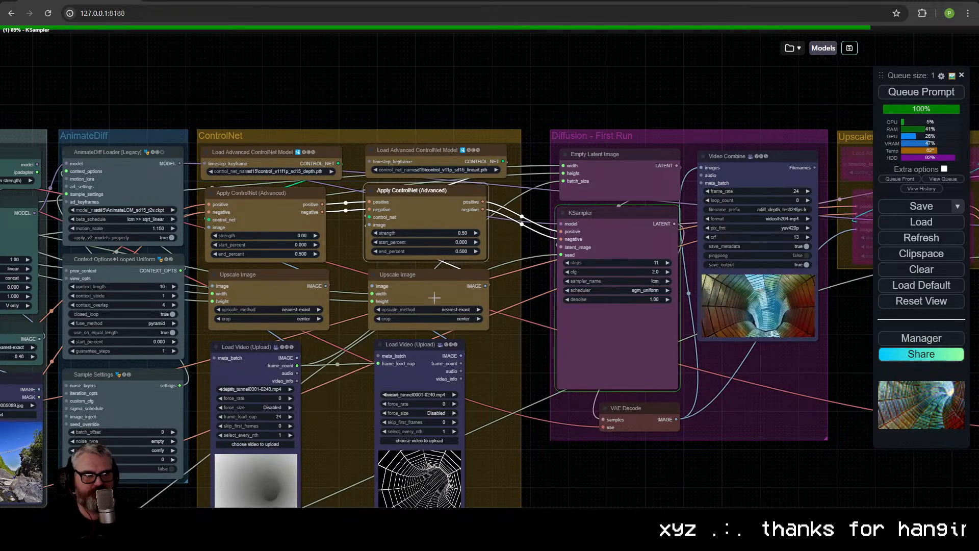
Follow the render through the workflow and examine the new first-run video made with both depth and lineart ControlNets
scroll(416, 253, down, 5)
drag(468, 285, 436, 222)
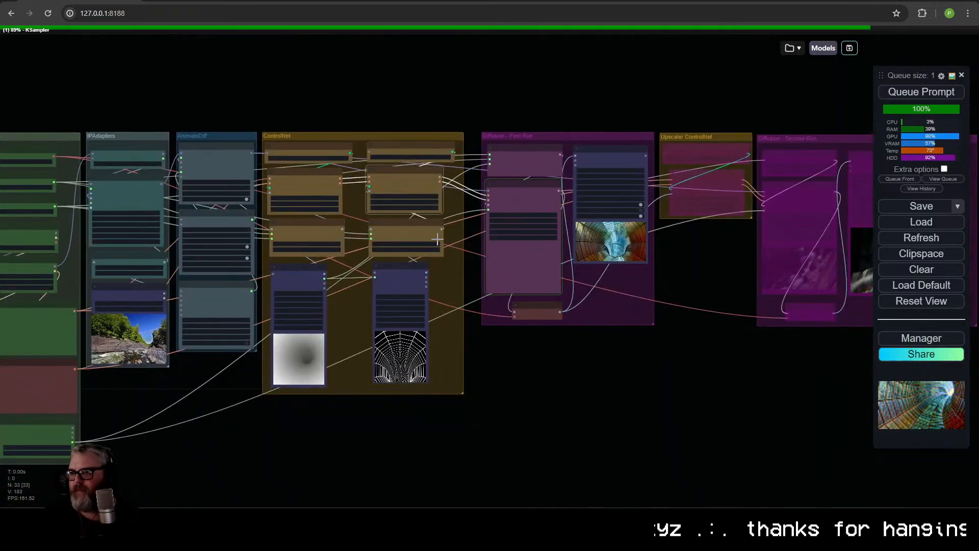
drag(325, 282, 437, 267)
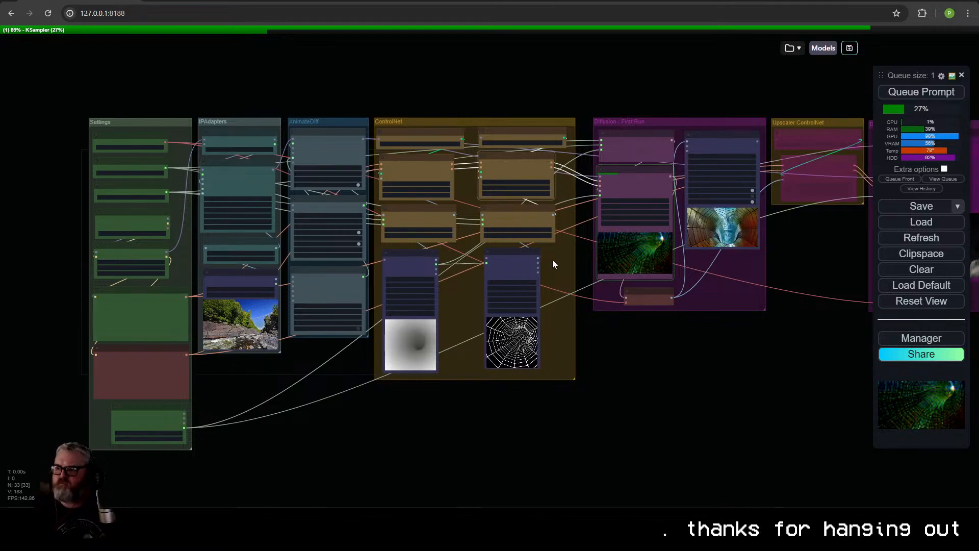
scroll(553, 259, up, 4)
drag(549, 280, 544, 297)
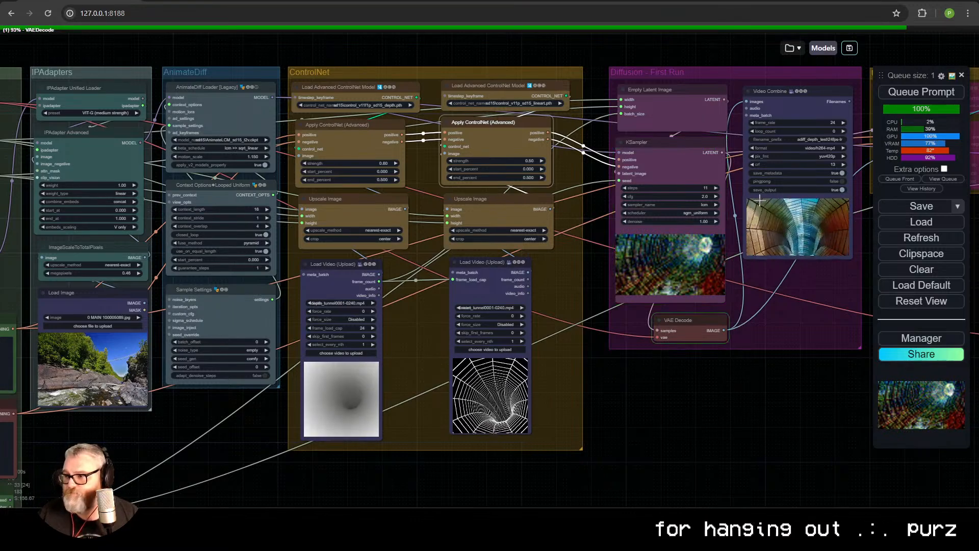
drag(774, 249, 609, 310)
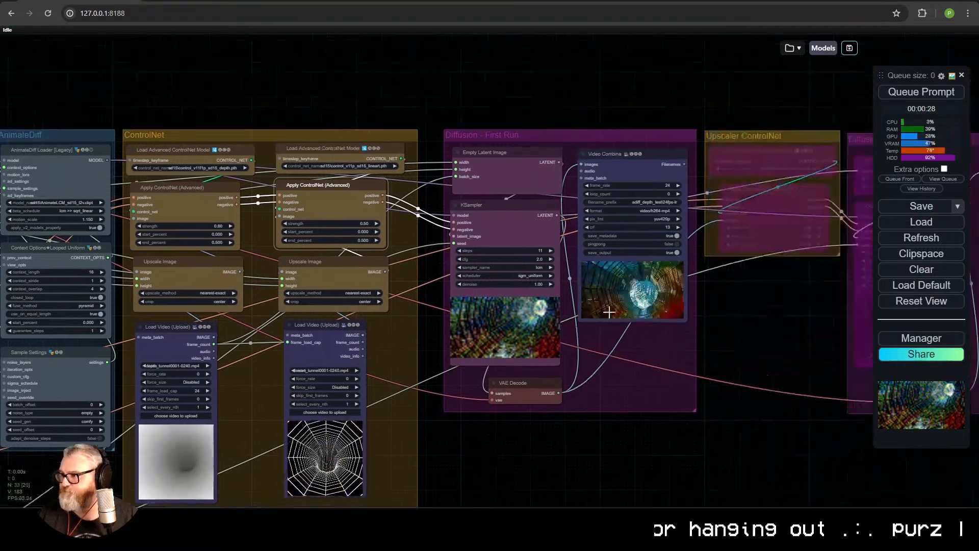
scroll(634, 315, up, 12)
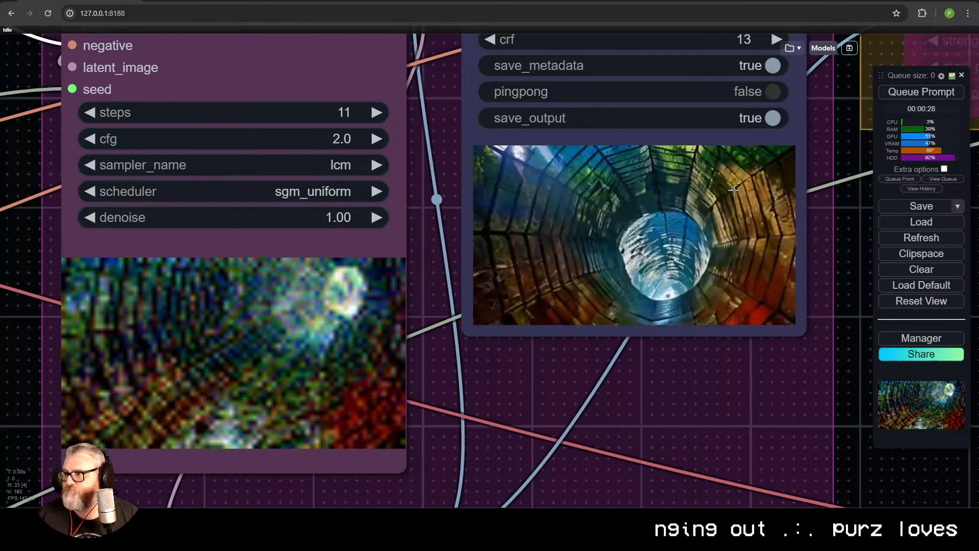
scroll(734, 189, down, 10)
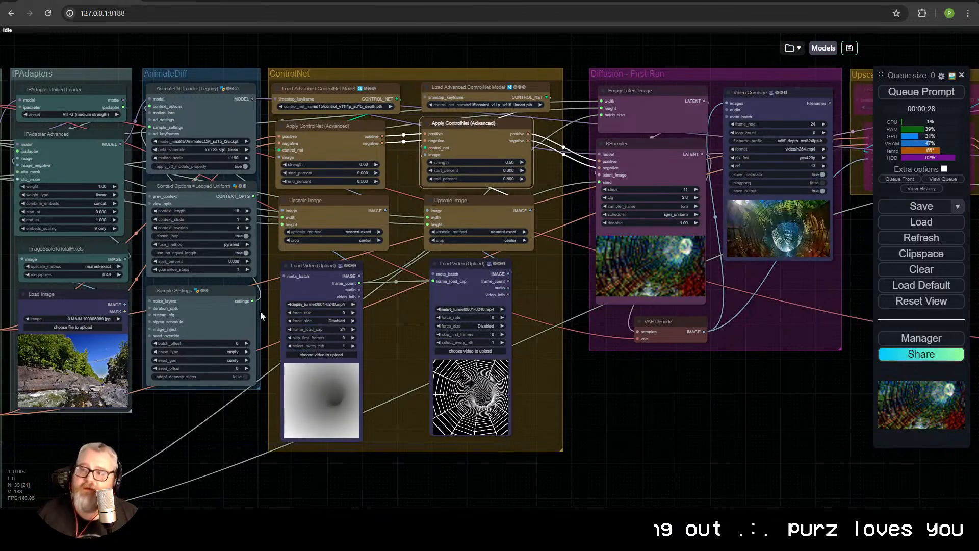
Shift both Diffusion groups, Upscaler ControlNet, ControlNet and AnimateDiff away from the IPAdapters group to make room beside it
drag(155, 372, 376, 380)
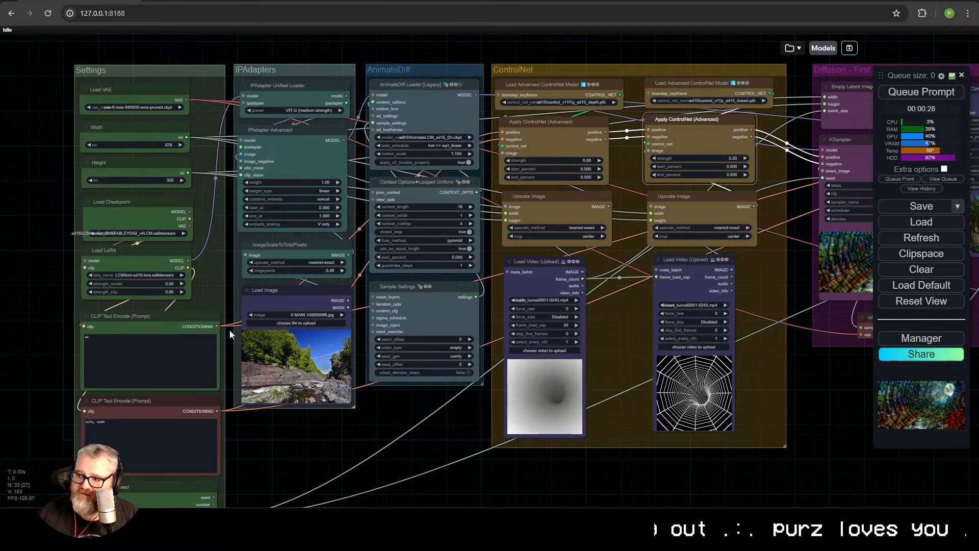
scroll(280, 349, down, 3)
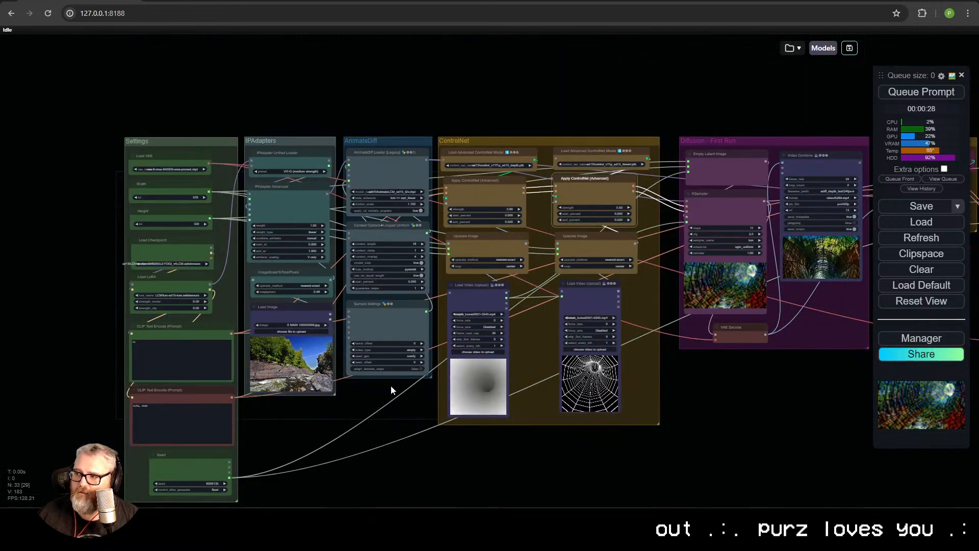
drag(390, 385, 91, 368)
scroll(329, 342, down, 2)
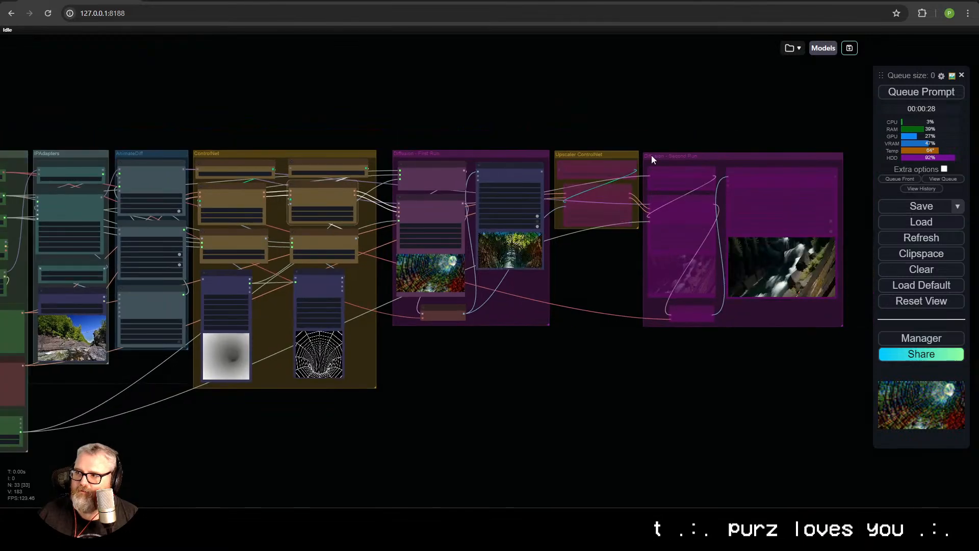
drag(670, 158, 829, 158)
drag(632, 155, 760, 157)
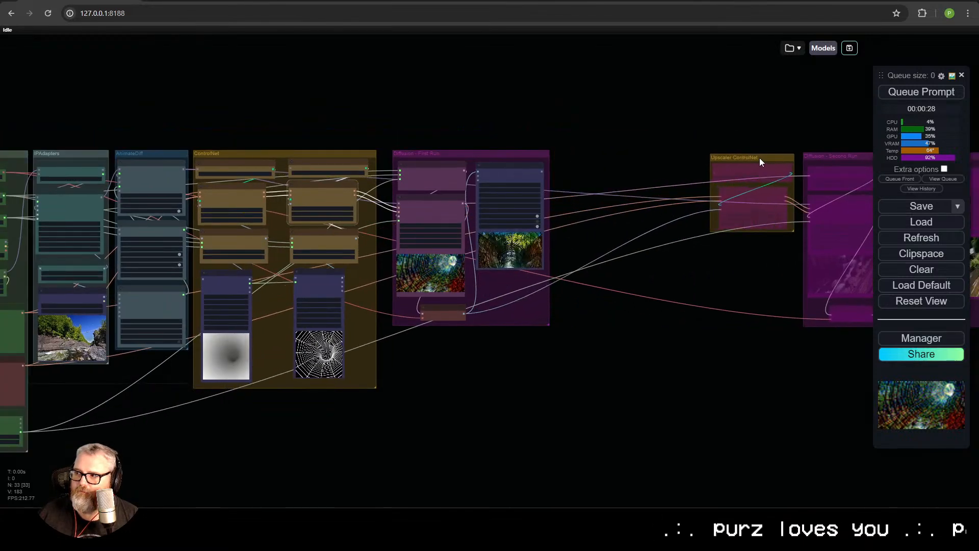
drag(456, 153, 607, 156)
drag(334, 148, 603, 163)
drag(458, 191, 588, 155)
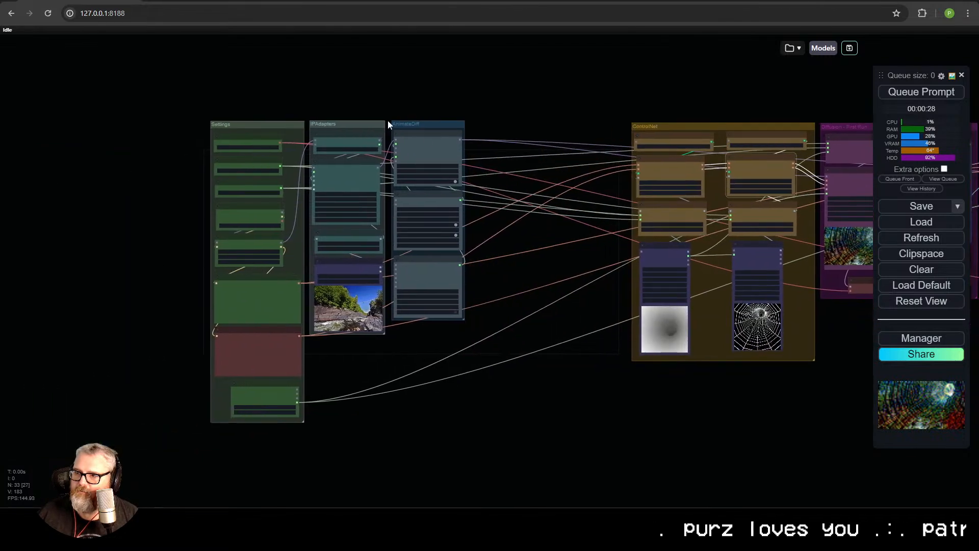
drag(434, 120, 668, 135)
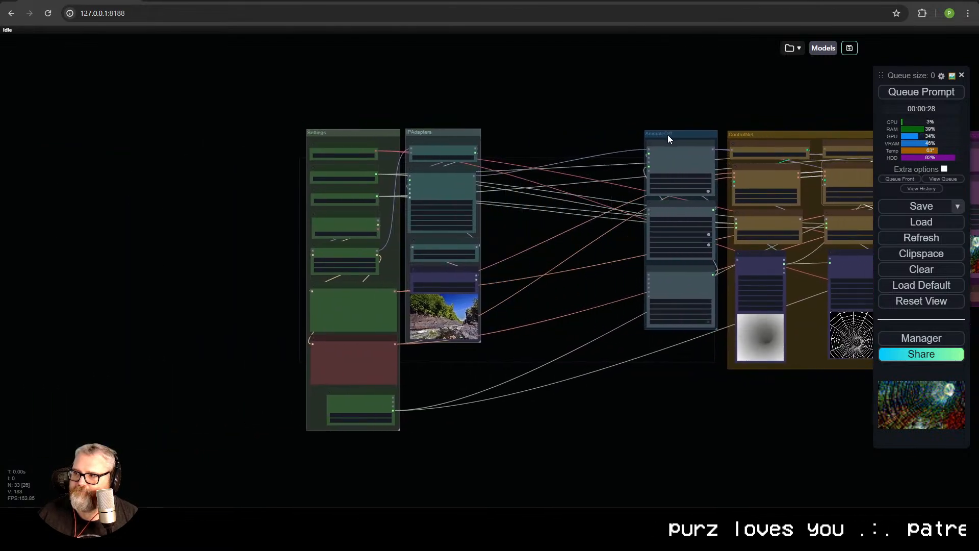
Widen the IPAdapters group to fit a second column of nodes
scroll(527, 190, up, 6)
scroll(527, 191, up, 1)
drag(468, 470, 459, 408)
drag(422, 449, 565, 461)
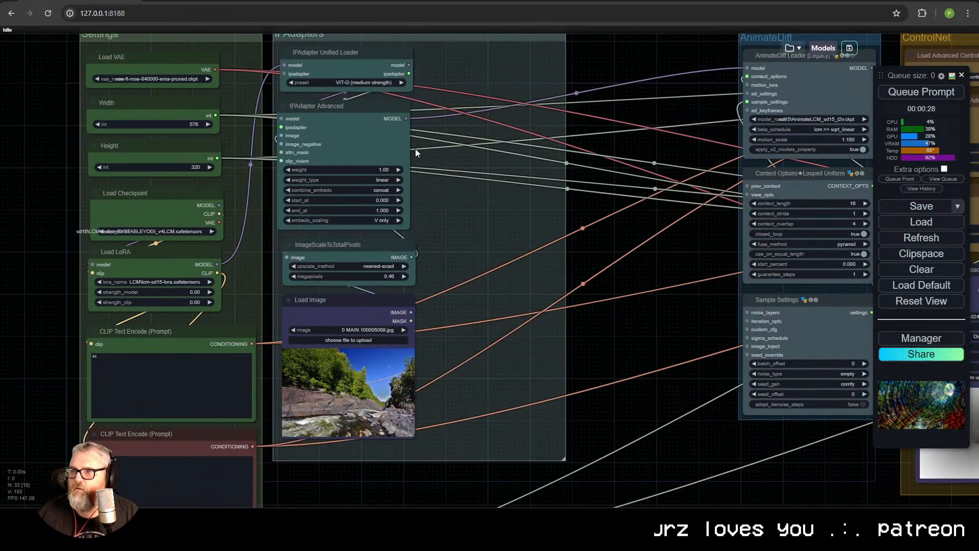
Duplicate the IPAdapter Advanced node beside the original and chain its model connection between the original and the AnimateDiff Loader
click(380, 137)
key(ctrl+c)
key(ctrl+v)
drag(481, 128, 460, 108)
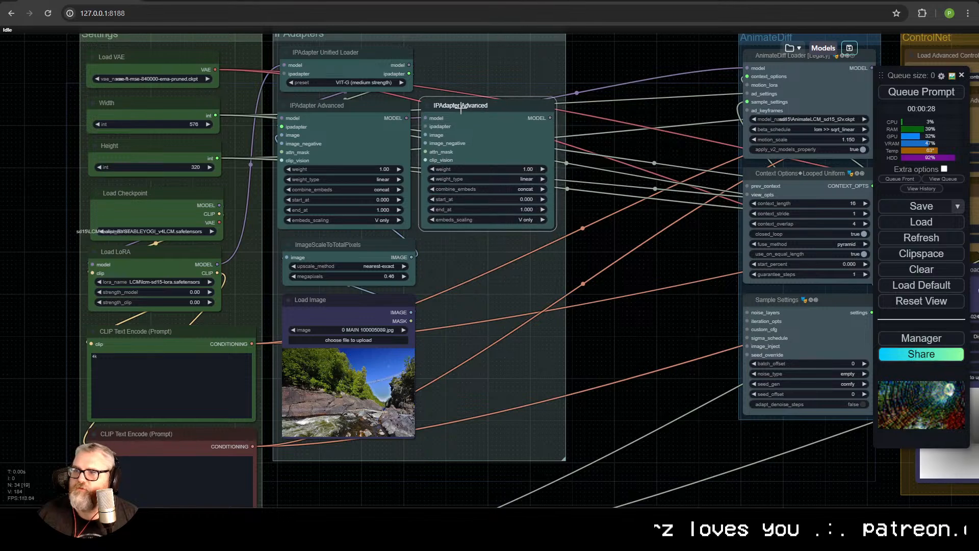
drag(550, 118, 709, 115)
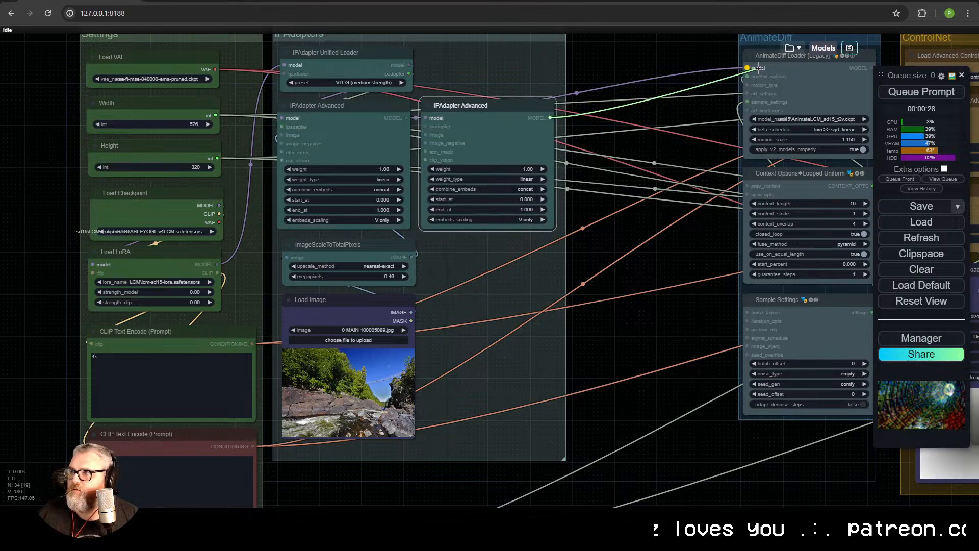
drag(758, 66, 749, 68)
Duplicate the ImageScaleToTotalPixels and Load Image nodes beneath the second IPAdapter Advanced node and wire its image and ipadapter inputs
scroll(435, 130, up, 2)
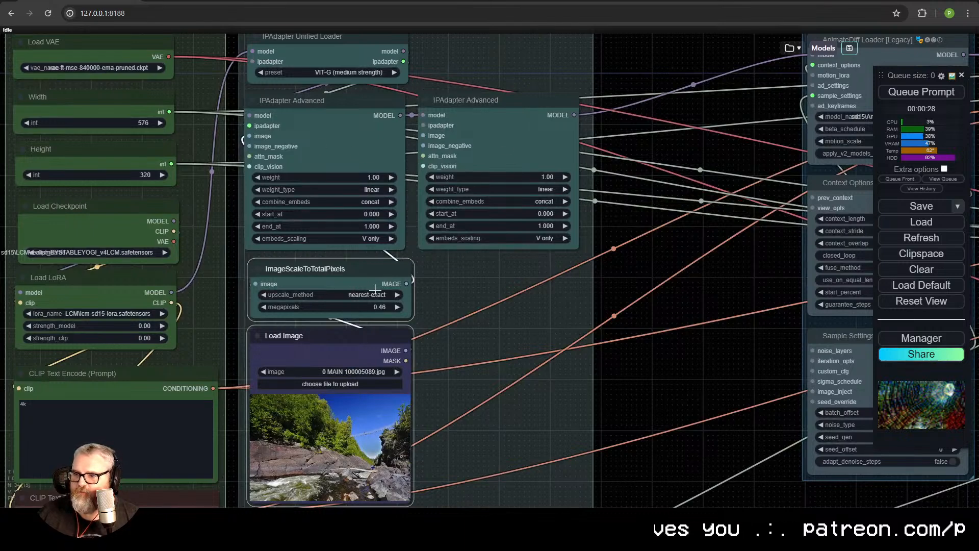
key(ctrl+v)
drag(488, 296, 540, 289)
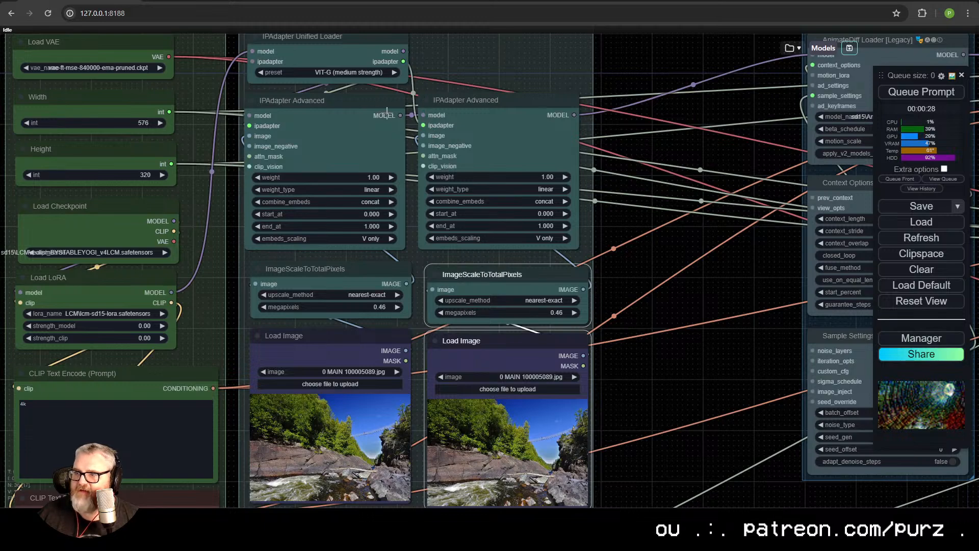
scroll(594, 199, down, 3)
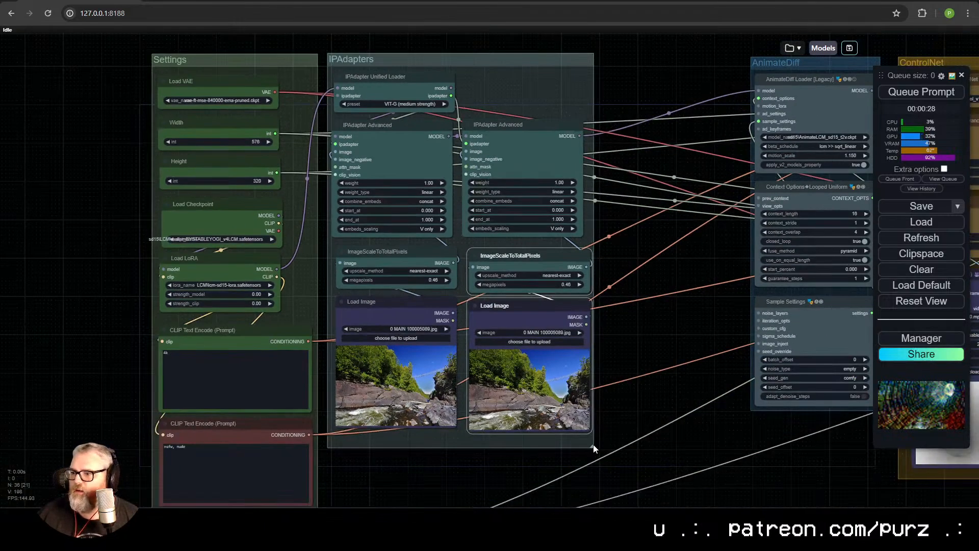
scroll(588, 177, down, 2)
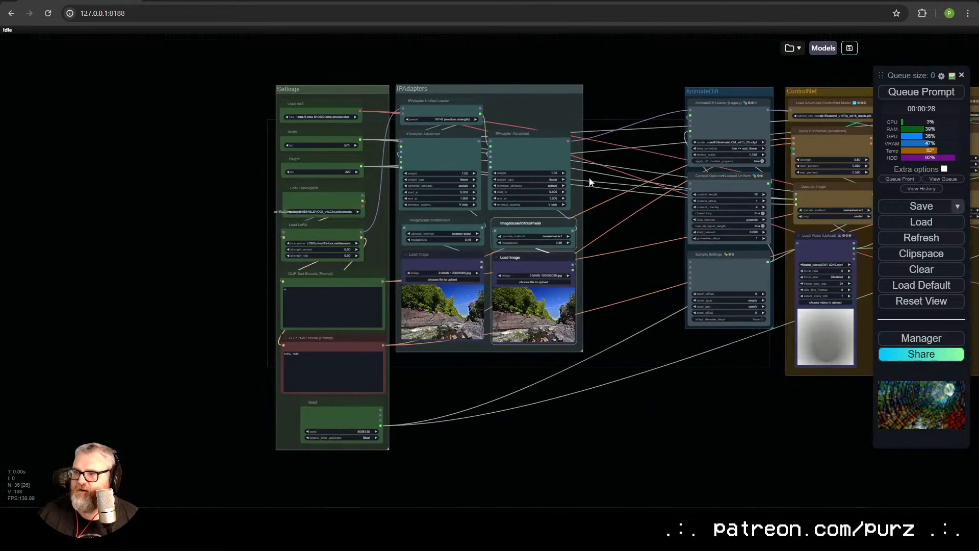
Open a second ComfyUI session at 127.0.0.1:8188 in a new browser tab, clear its workflow and move the floating menu off the canvas area
key(ctrl+t)
text(127.0.0.1:8188)
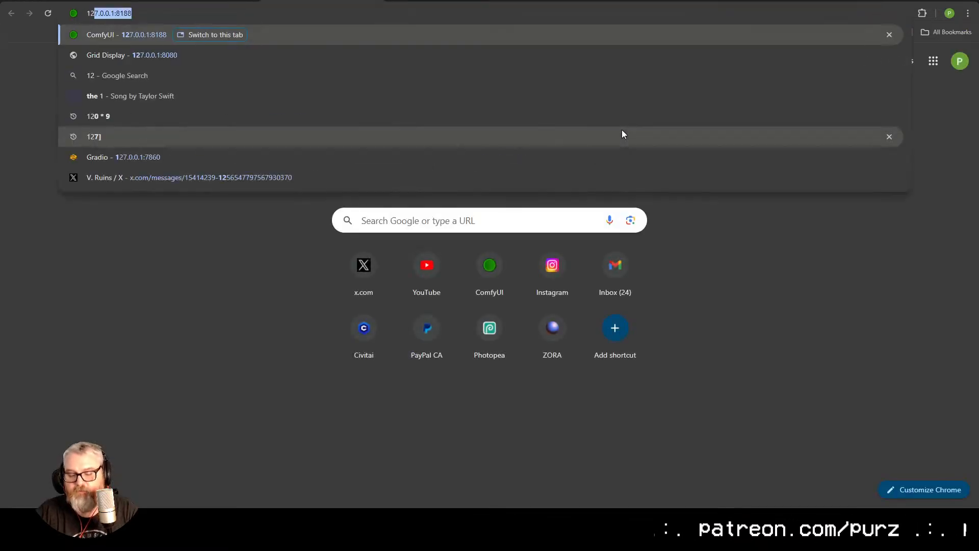
key(Return)
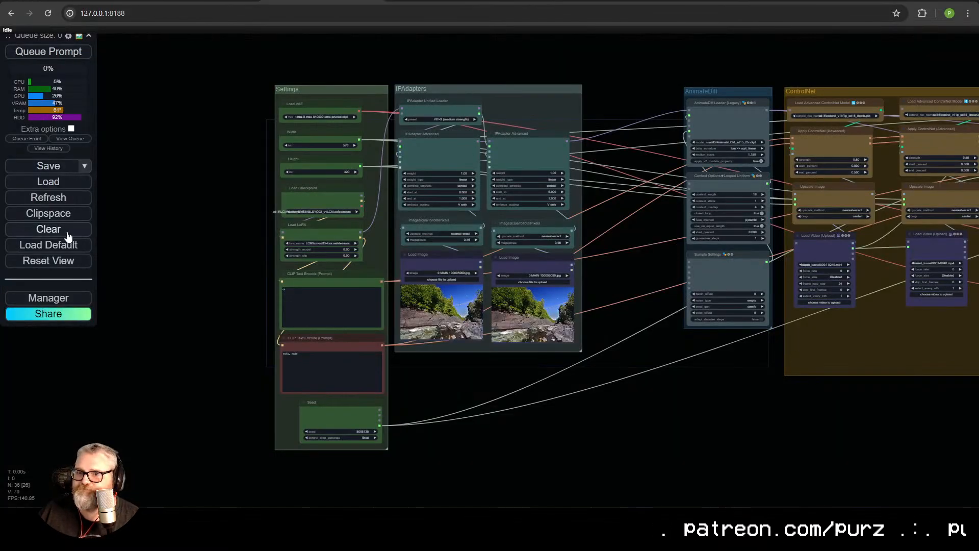
click(48, 229)
click(534, 78)
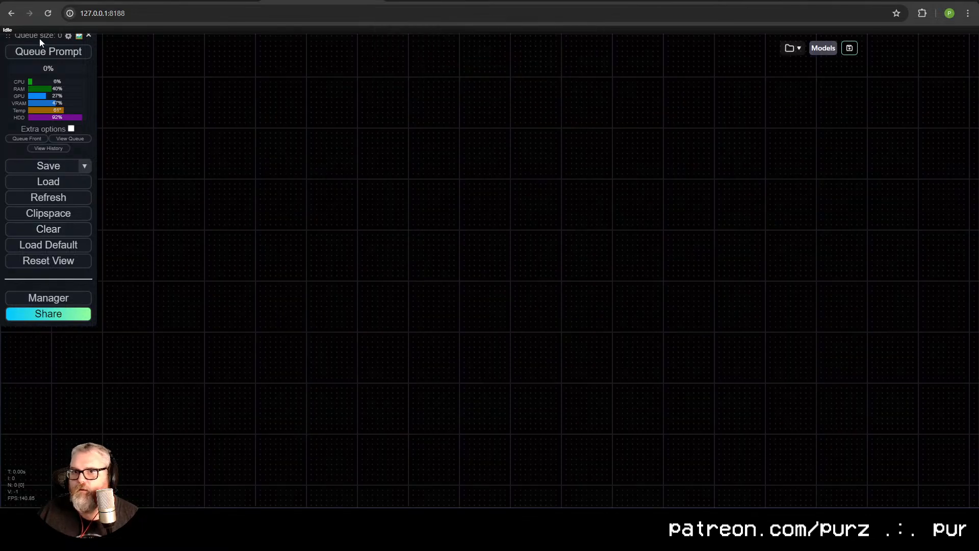
drag(39, 40, 893, 139)
Add a Create Shape Mask node to the empty canvas and set its frame size to 576 by 320
double_click(421, 201)
text(createsh)
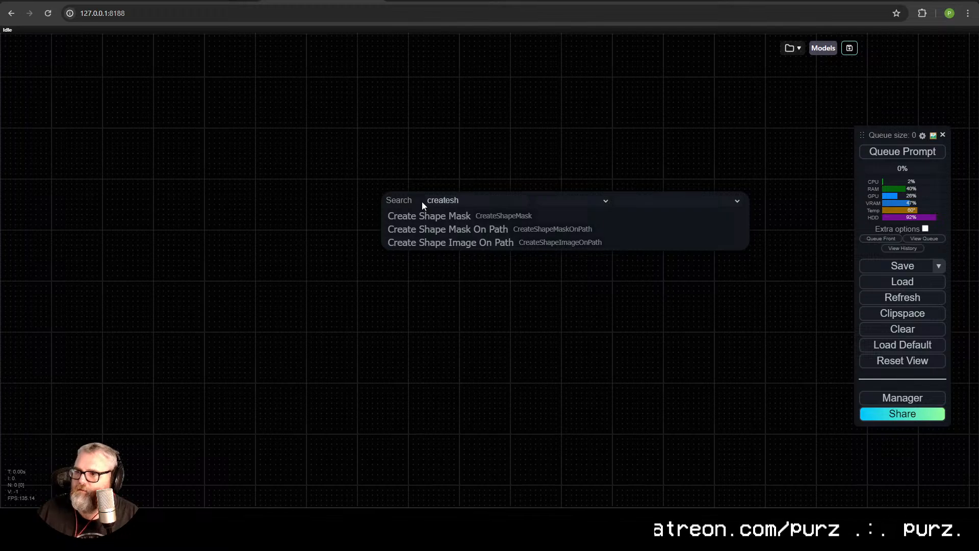
click(423, 215)
scroll(458, 217, up, 3)
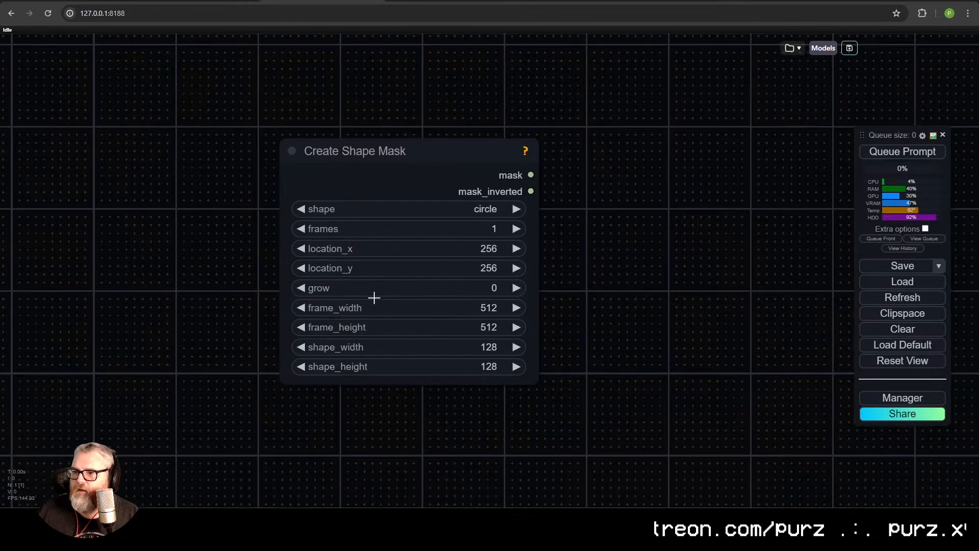
click(387, 308)
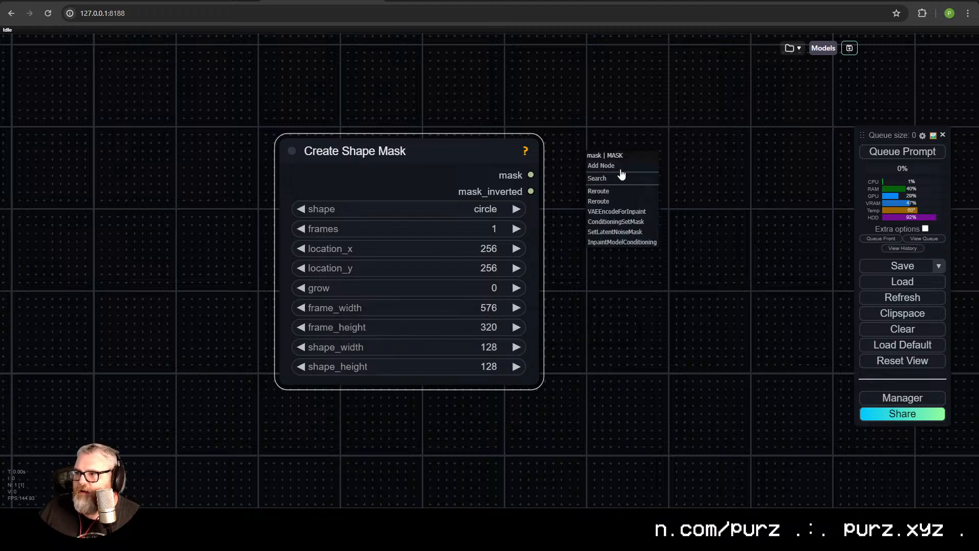
Attach a Mask Preview node to the Create Shape Mask's mask output and run the workflow
text(preview)
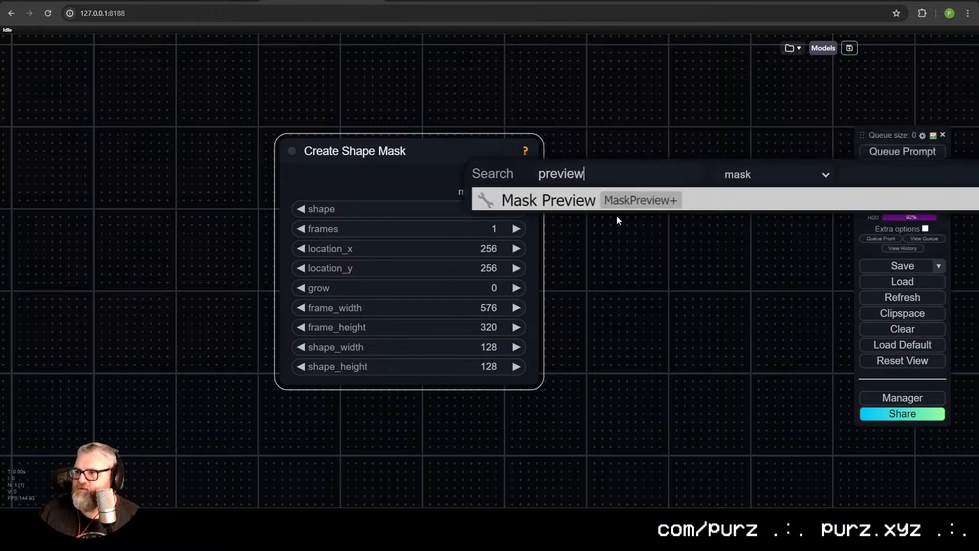
key(Return)
drag(664, 176, 653, 158)
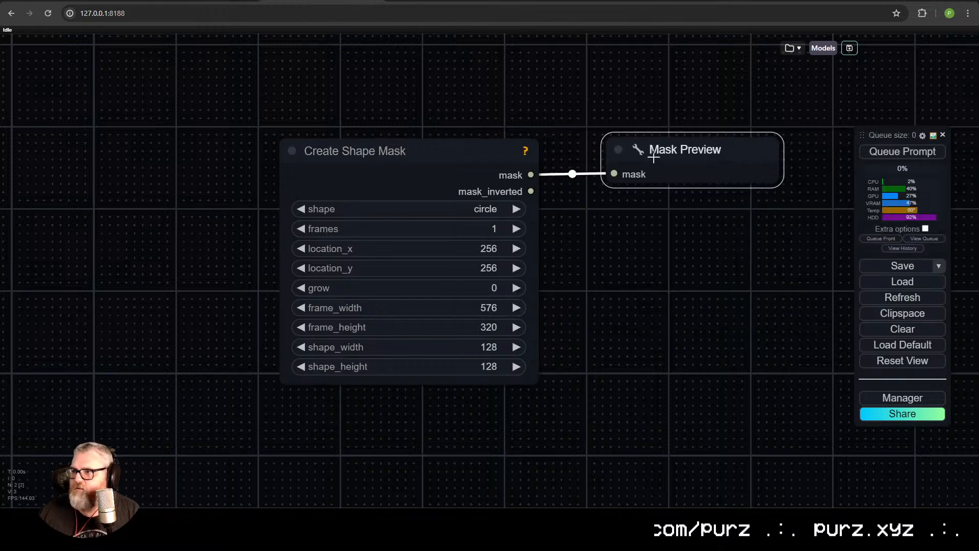
drag(663, 204, 480, 221)
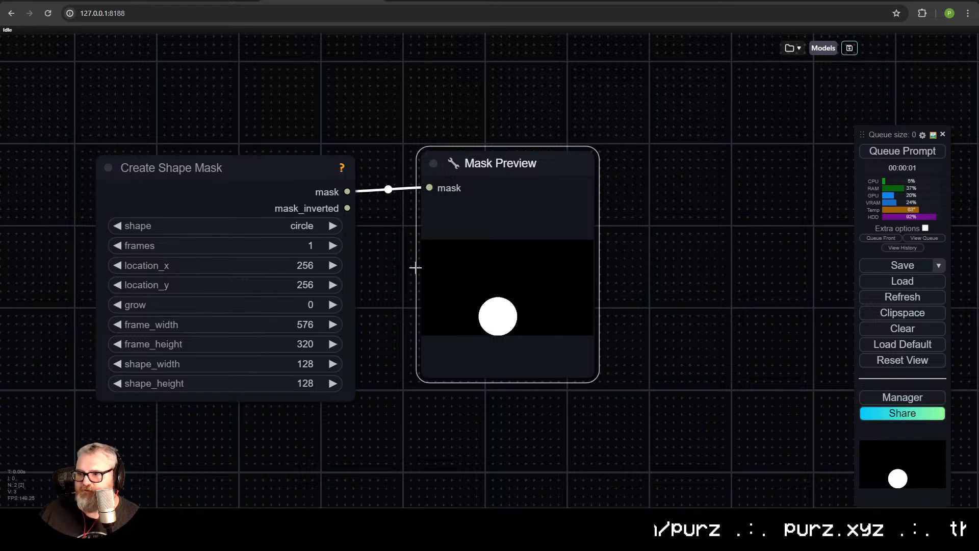
Change the mask shape to square, centre it at location_x 576/2 and location_y 160, and rerun the preview
click(286, 226)
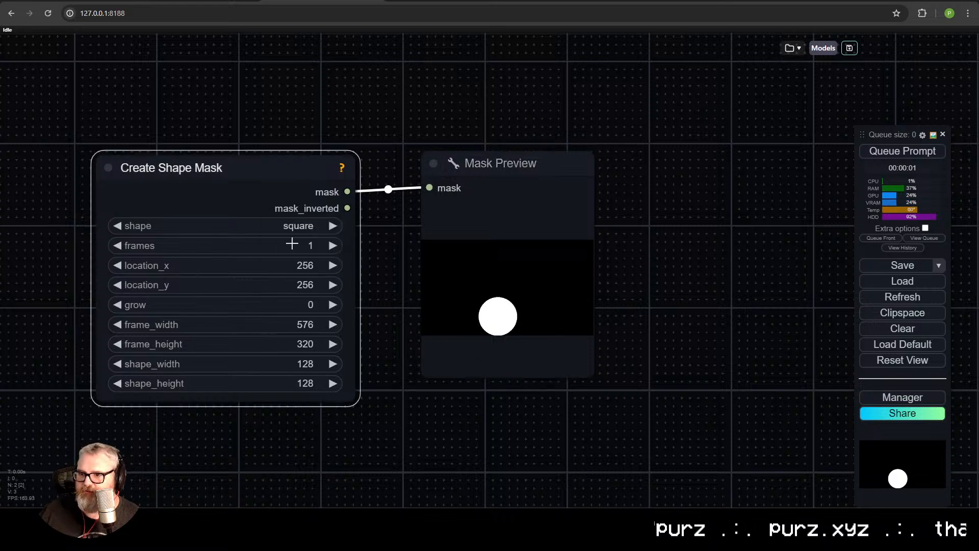
click(286, 265)
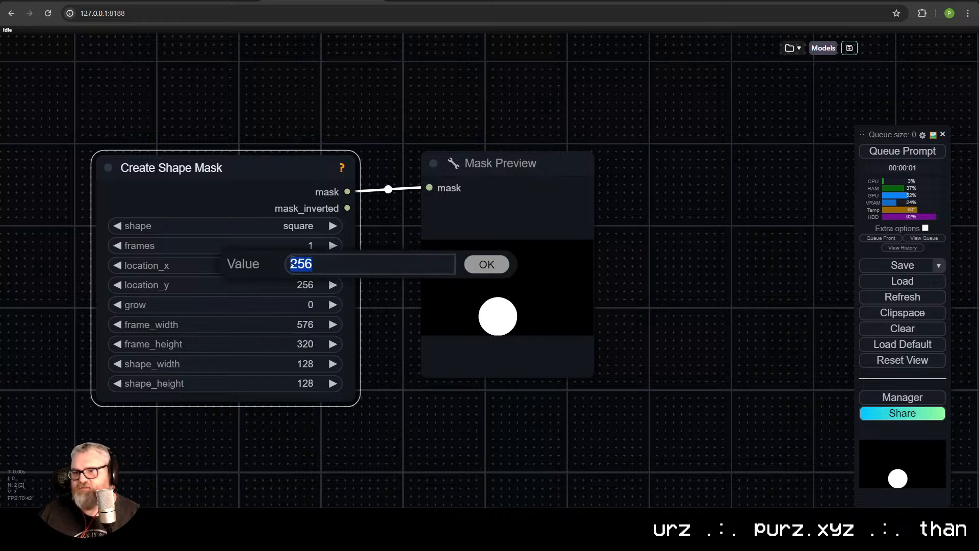
text(576/2)
key(Return)
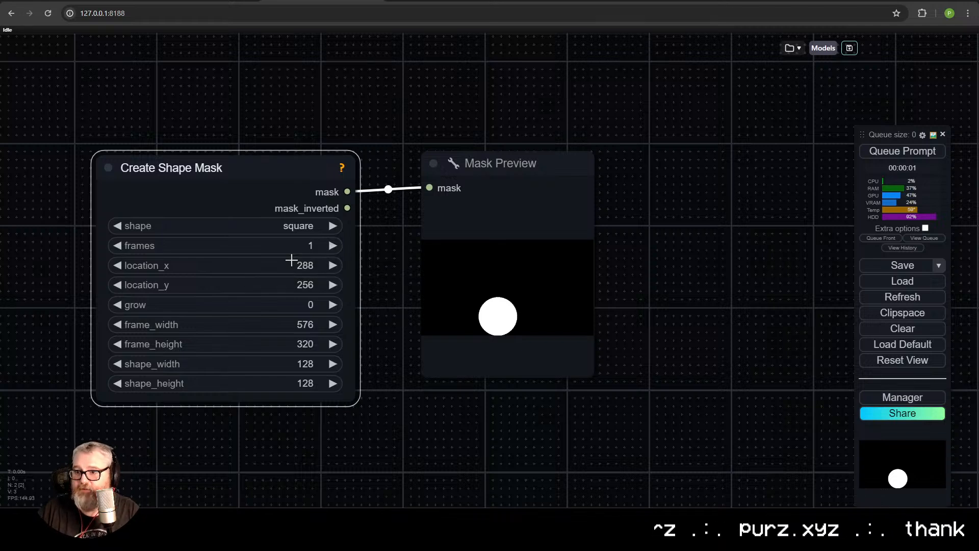
click(272, 287)
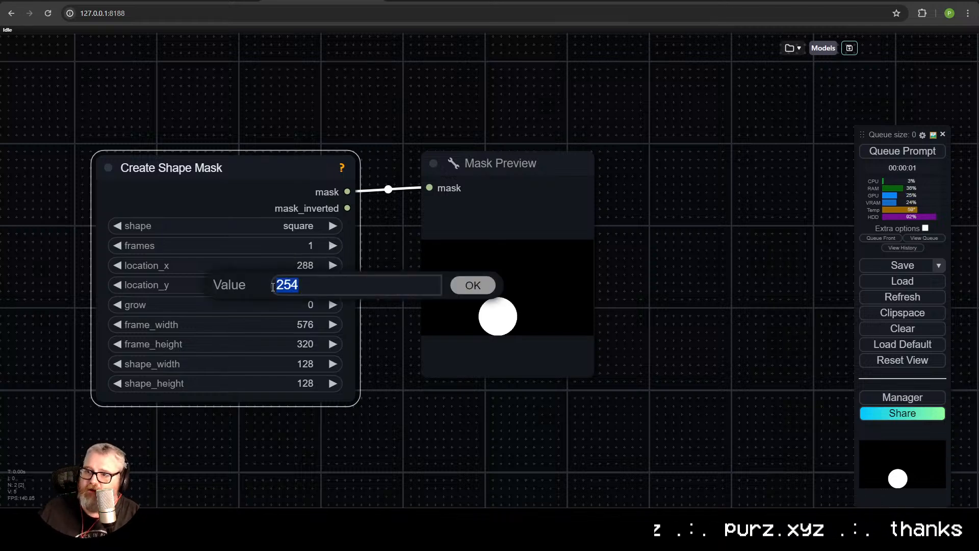
key(Return)
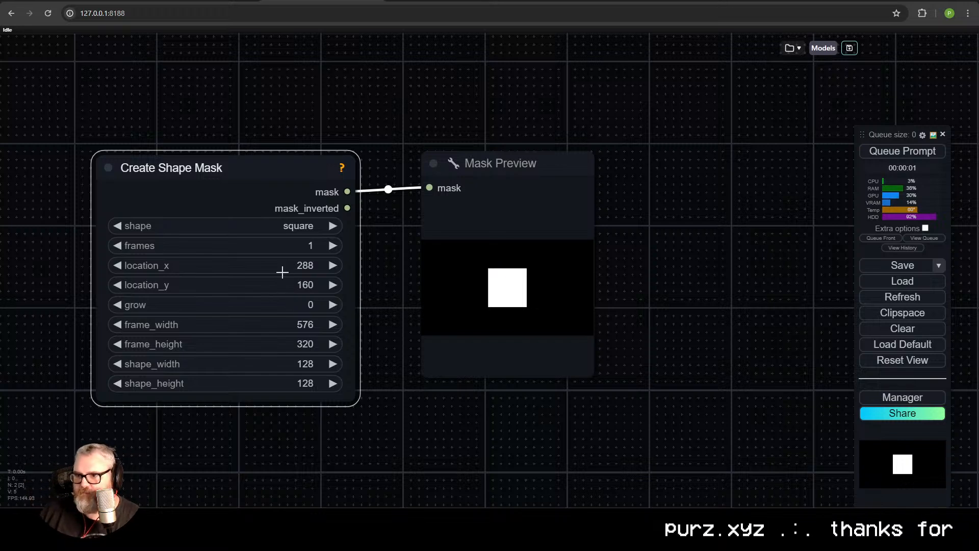
Set the square mask's shape_width and shape_height to 256 and rerun the preview
click(284, 365)
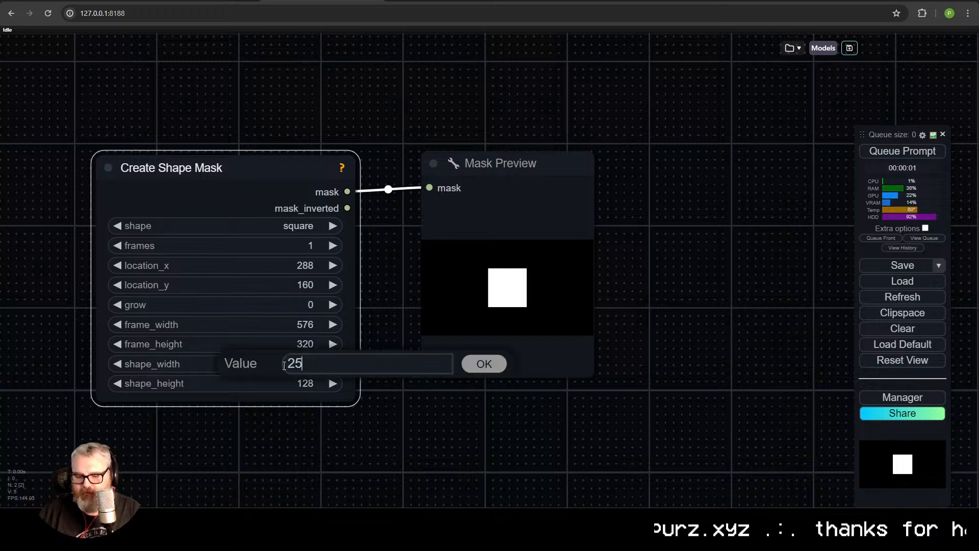
click(270, 383)
text(256)
key(Return)
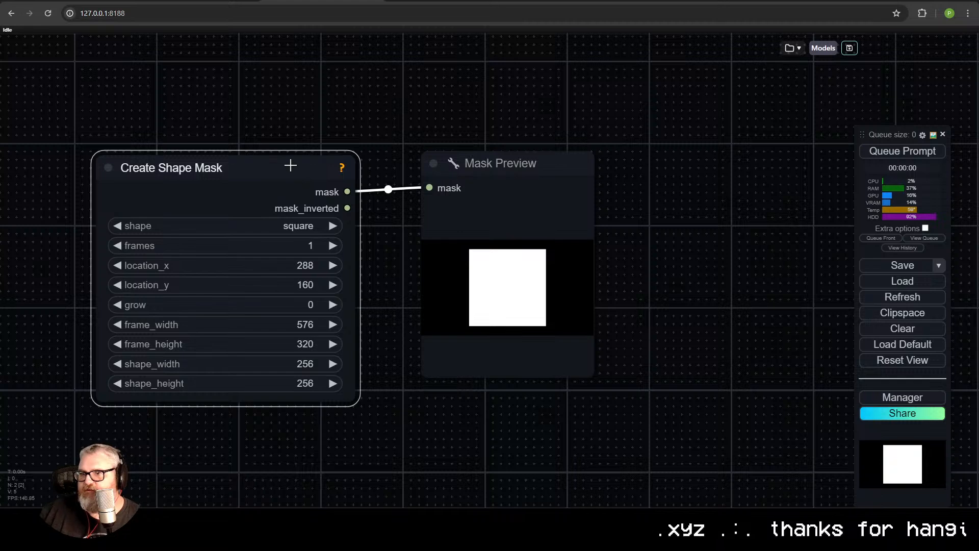
Copy the Create Shape Mask node into the tunnel workflow's browser tab and place it beneath the IPAdapters group
key(ctrl+v)
drag(364, 165, 368, 166)
key(Delete)
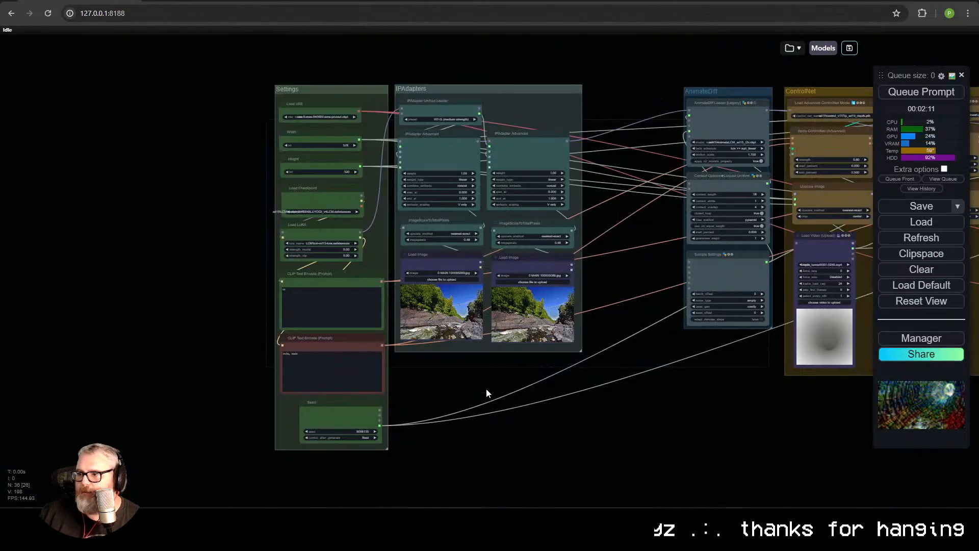
key(ctrl+v)
drag(512, 391, 430, 376)
scroll(430, 378, up, 10)
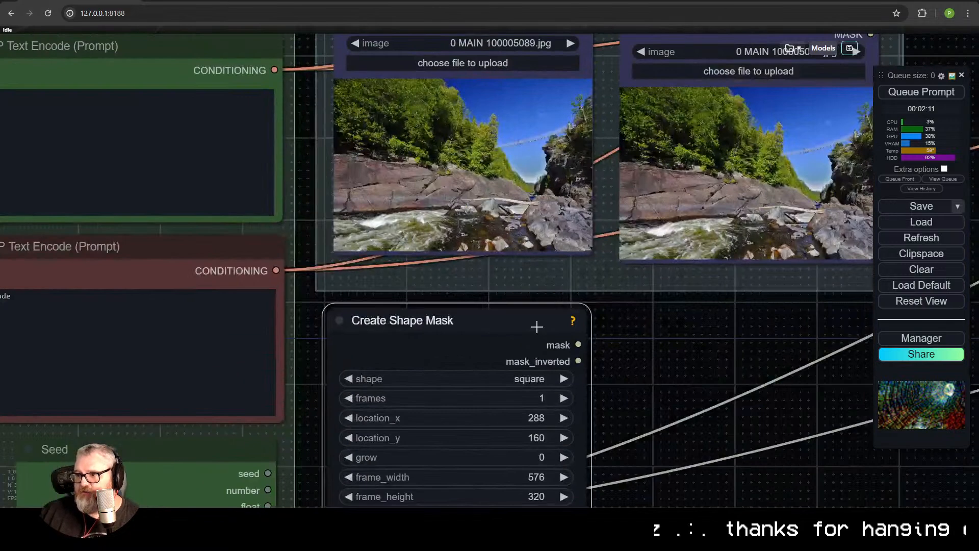
Connect mask to the first IPAdapter Advanced node's attn_mask and mask_inverted to the second one's attn_mask
scroll(531, 382, down, 6)
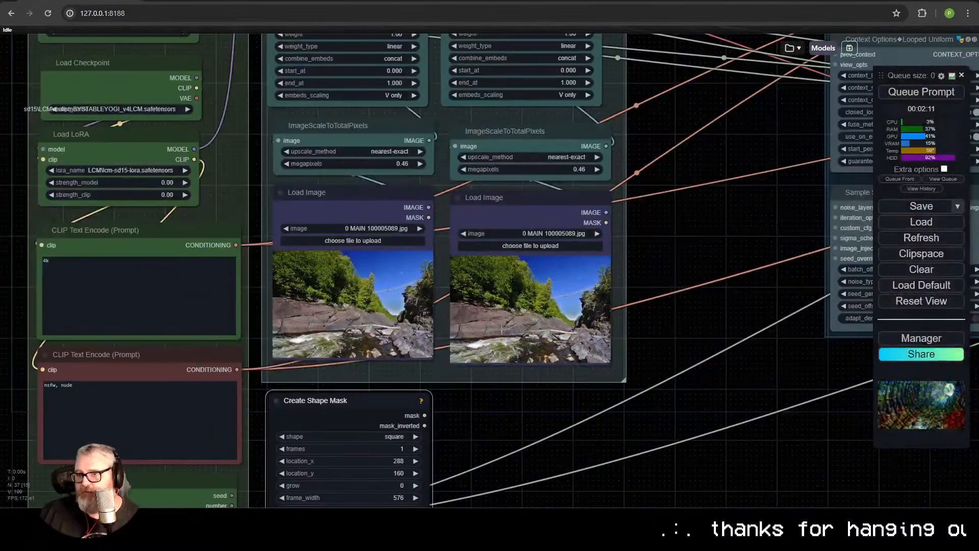
scroll(438, 394, down, 2)
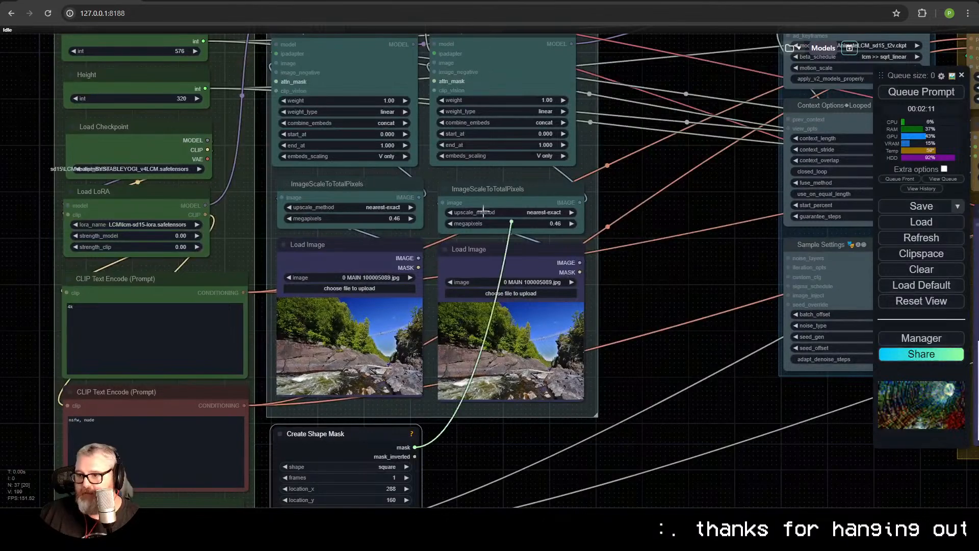
drag(276, 82, 276, 82)
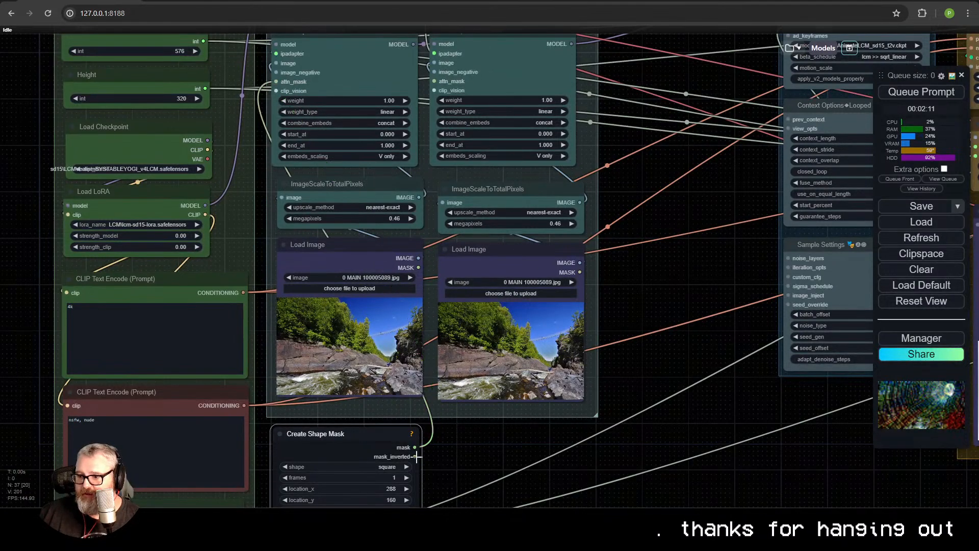
drag(433, 81, 434, 81)
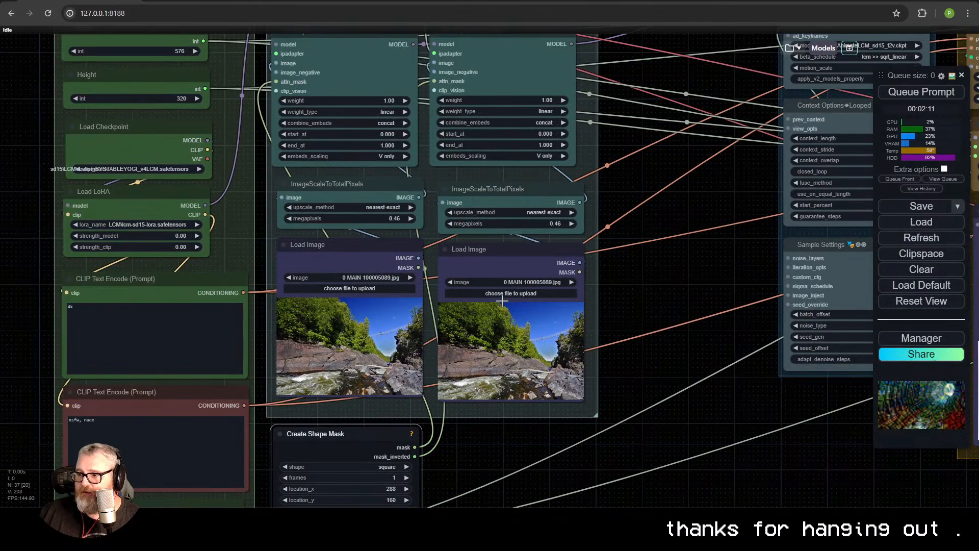
Nudge the second Load Image node upward and browse for its new image in the Desktop's Inits folder
drag(502, 300, 507, 290)
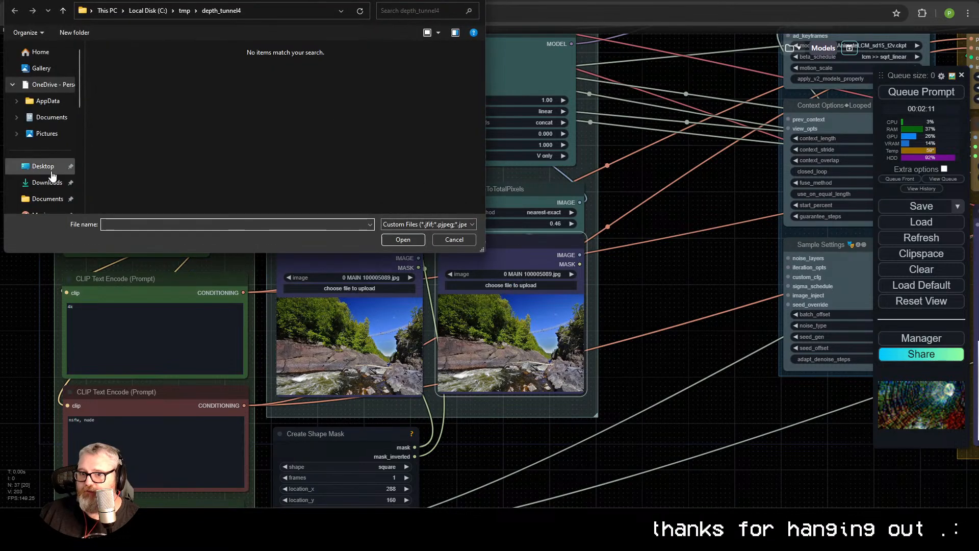
click(44, 166)
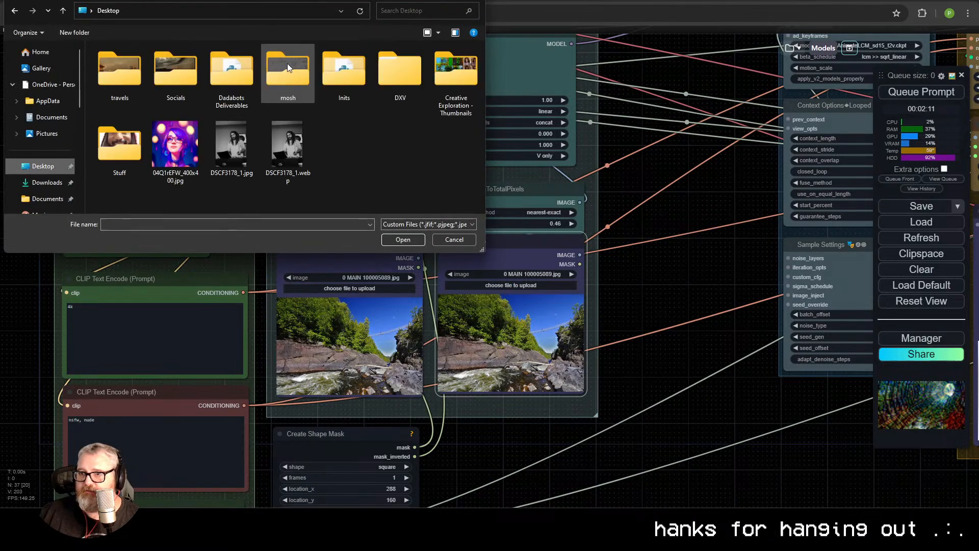
double_click(344, 74)
double_click(176, 124)
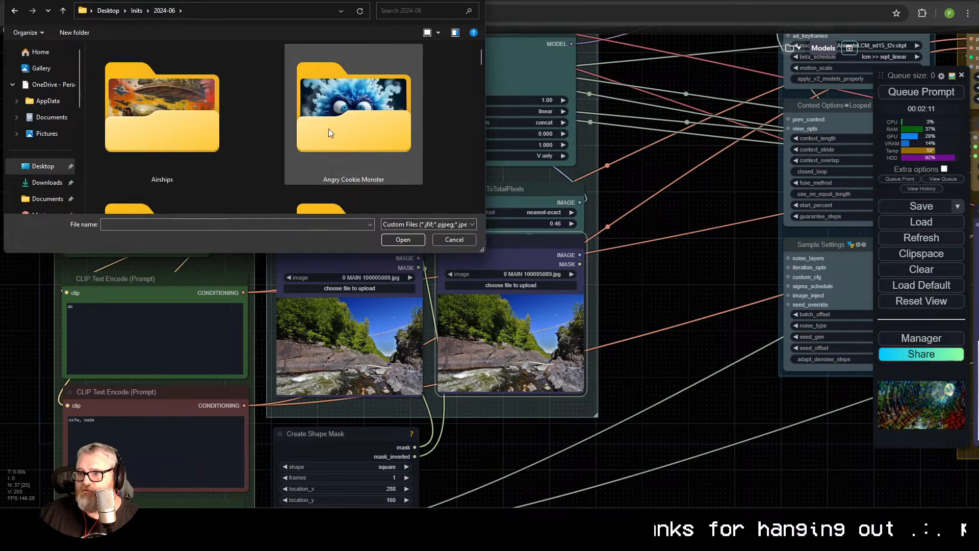
scroll(264, 115, down, 5)
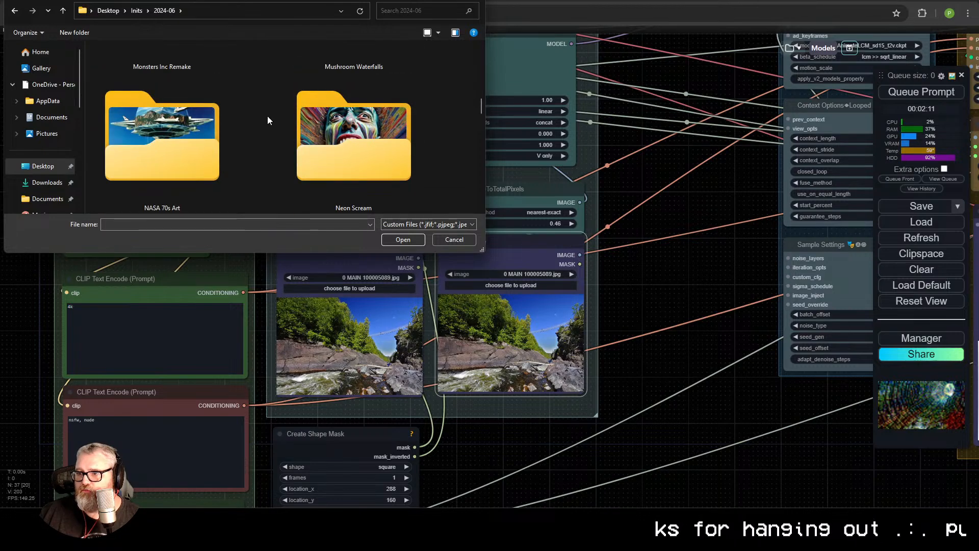
scroll(268, 116, down, 5)
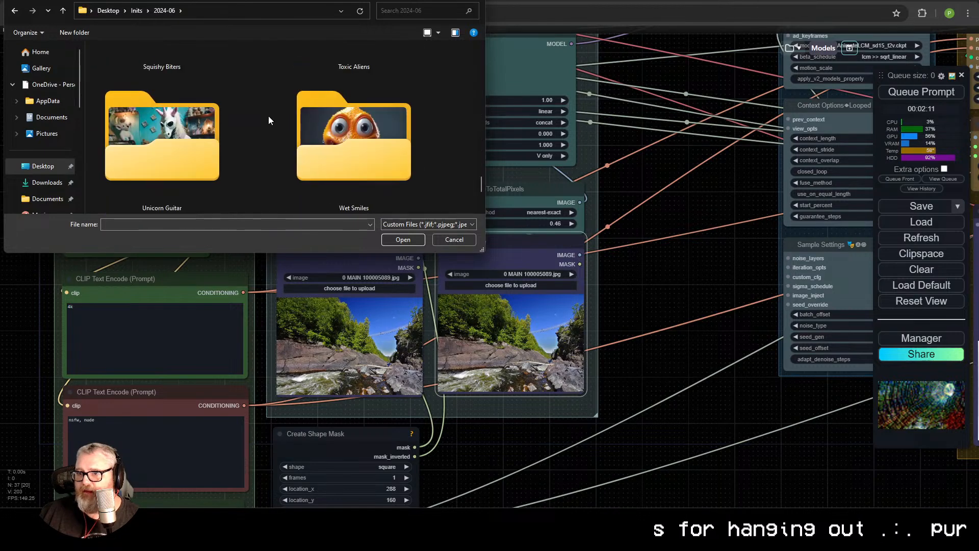
scroll(268, 120, up, 2)
key(alt+Left)
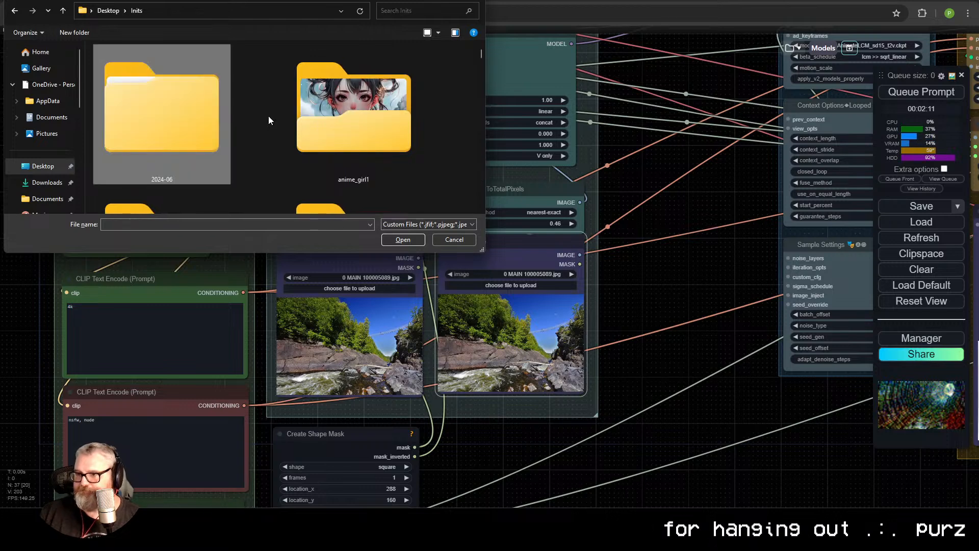
Load ComfyUI_00138_.png from the rainbow clouds folder into the second Load Image node and adjust the node's position
scroll(268, 120, down, 3)
scroll(285, 125, down, 6)
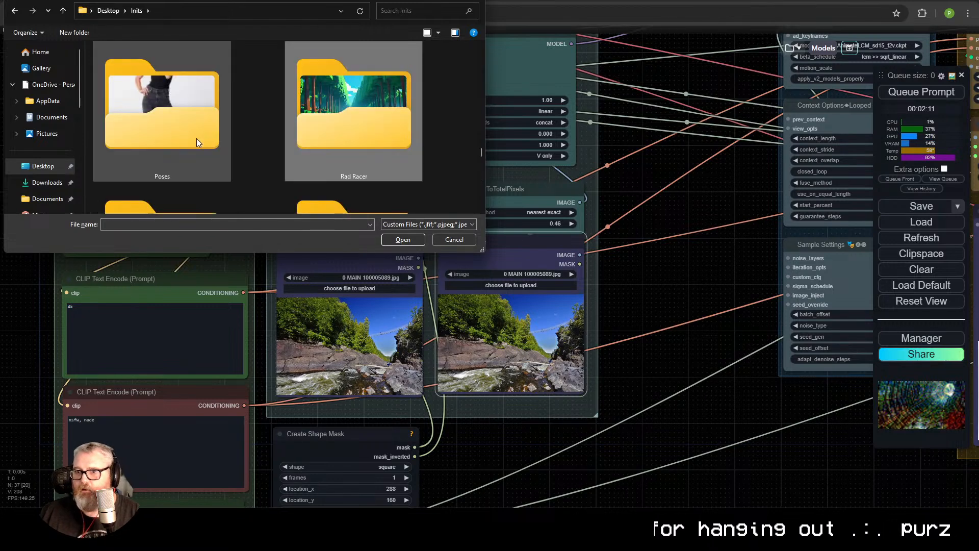
double_click(352, 145)
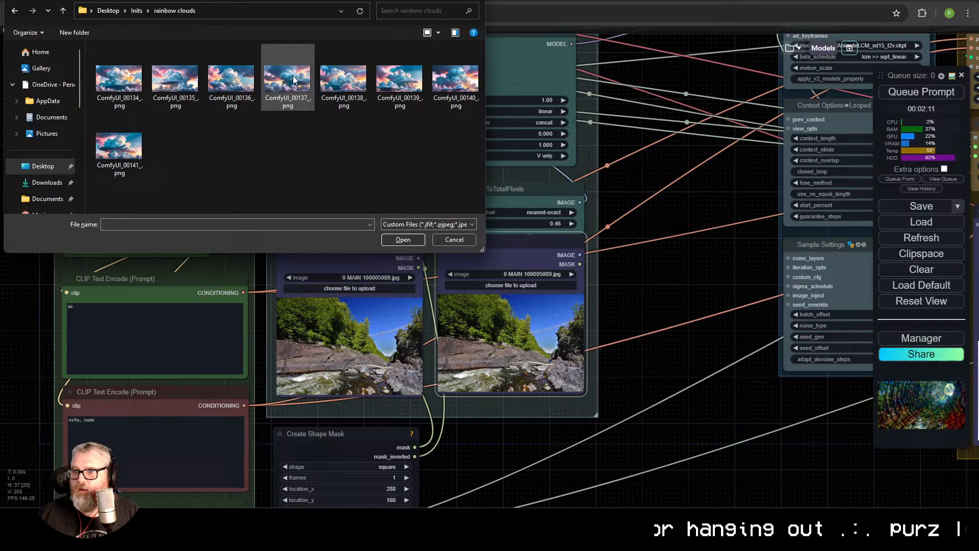
double_click(337, 82)
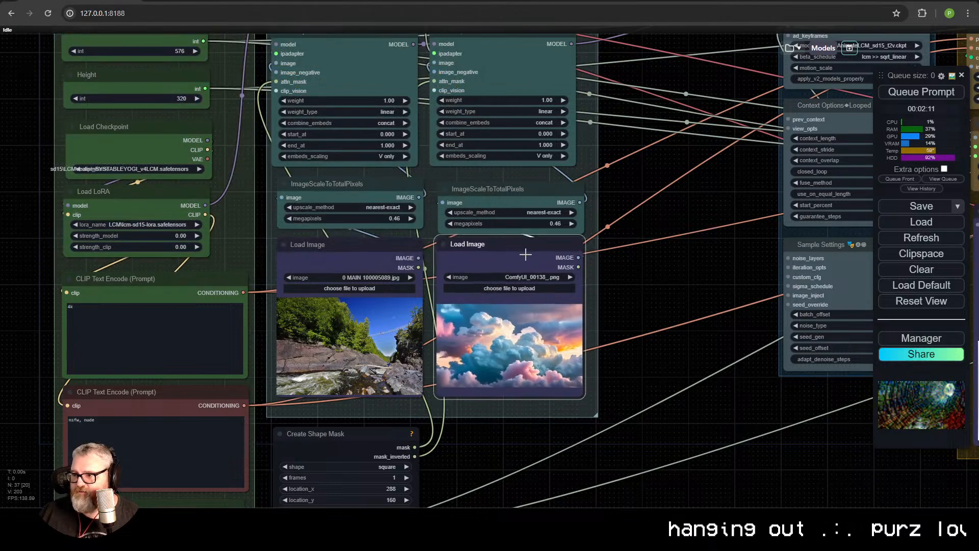
scroll(564, 275, down, 2)
drag(520, 264, 521, 267)
Compare the Create Shape Mask node's wiring in the tunnel workflow with the square mask preview in the second browser tab
drag(515, 398, 468, 304)
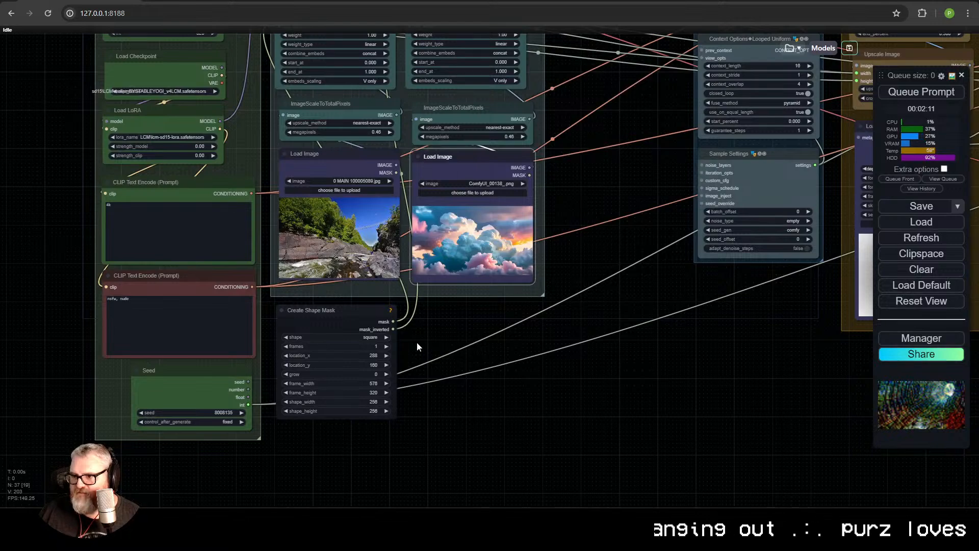
drag(417, 342, 282, 399)
click(258, 396)
click(322, 0)
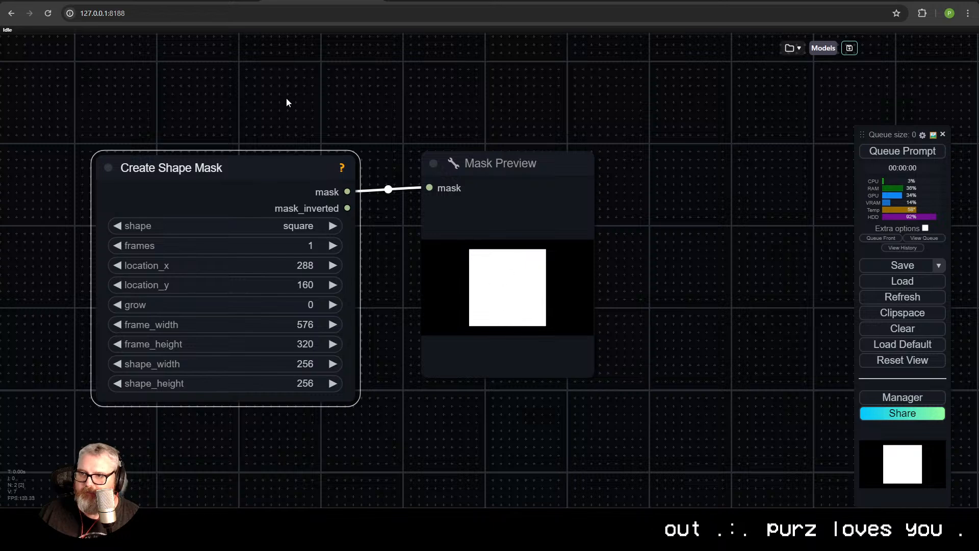
click(78, 0)
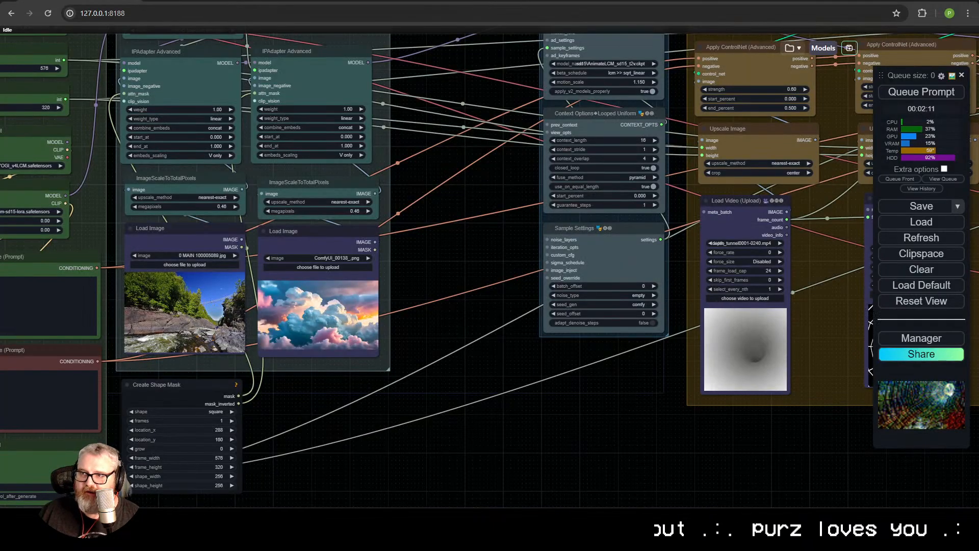
click(344, 1)
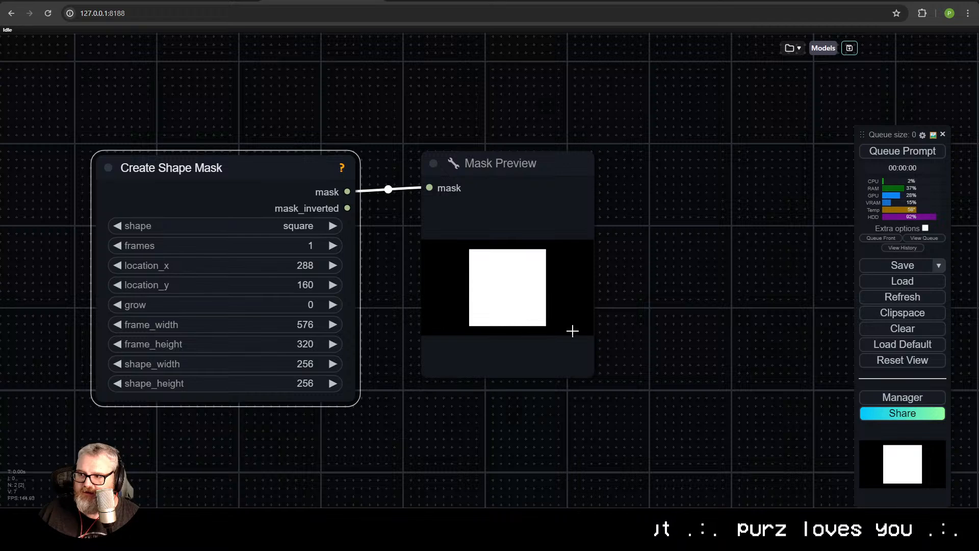
Return to the tunnel workflow and move the AnimateDiff and ControlNet groups closer to the IPAdapters group
click(78, 0)
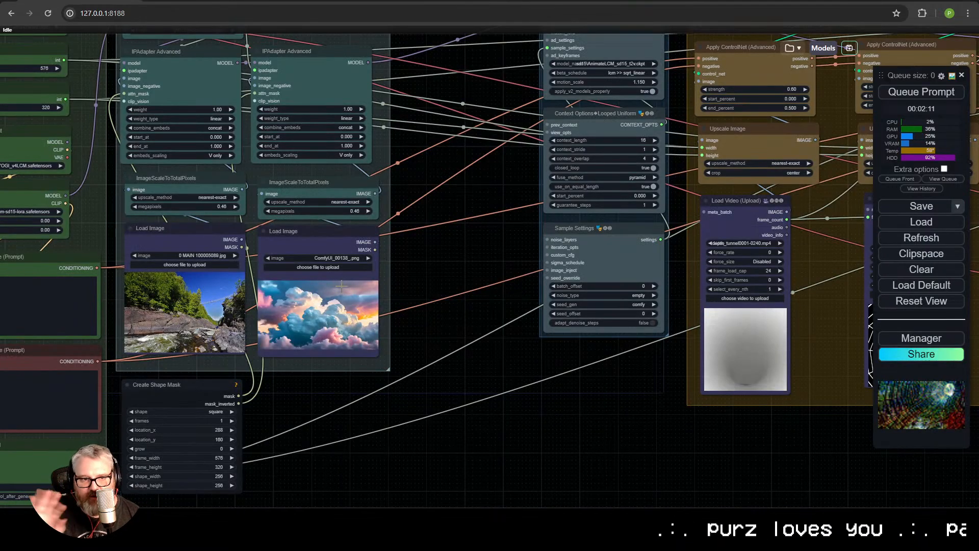
drag(800, 378, 592, 374)
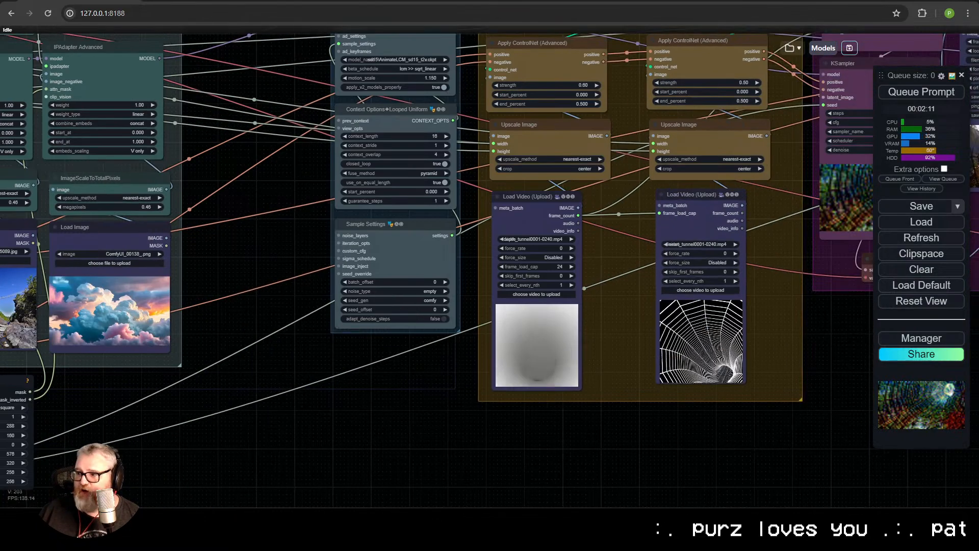
scroll(179, 354, down, 10)
scroll(424, 229, up, 6)
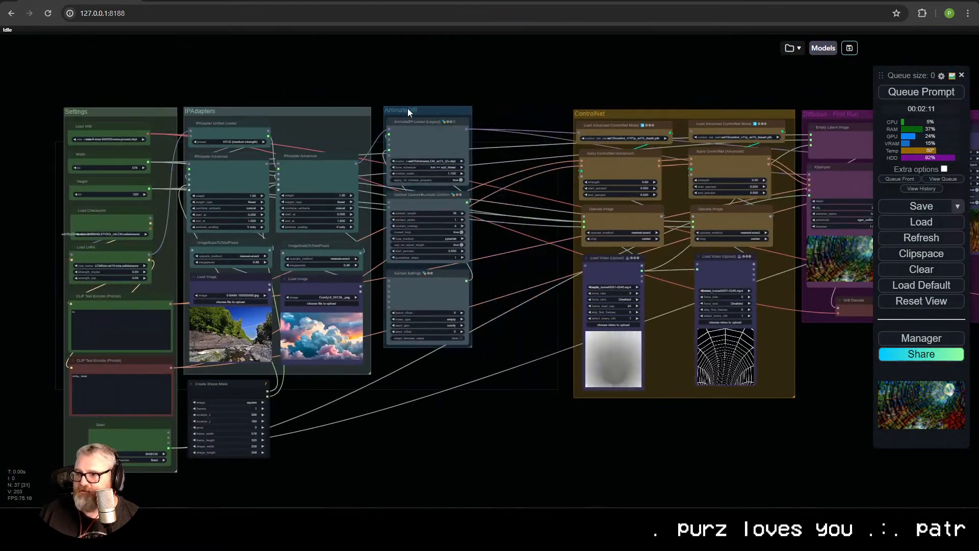
drag(408, 108, 402, 109)
drag(594, 112, 504, 111)
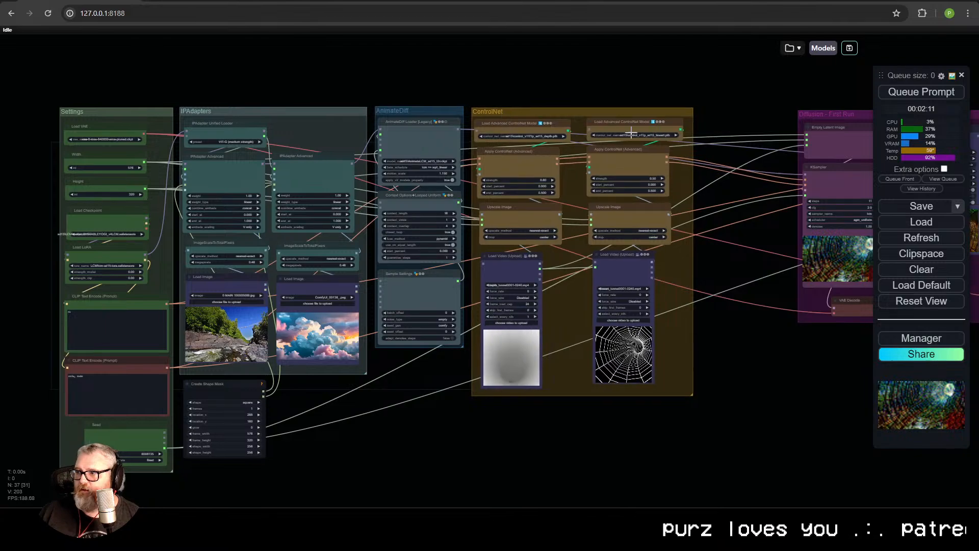
Close the gaps after the ControlNet group by moving the Diffusion - First Run, Upscaler ControlNet and Diffusion - Second Run groups over
drag(739, 145, 473, 149)
drag(602, 121, 504, 119)
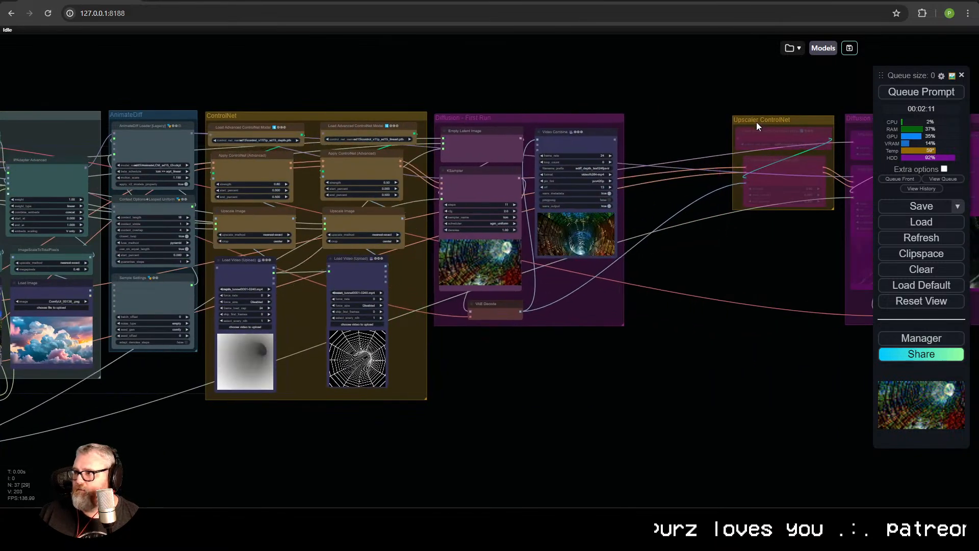
drag(757, 121, 420, 143)
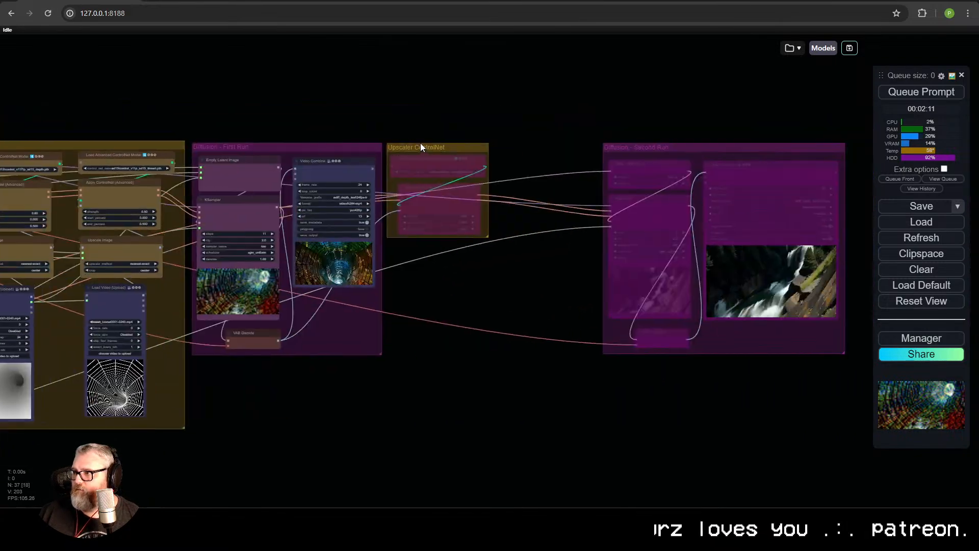
drag(666, 146, 558, 148)
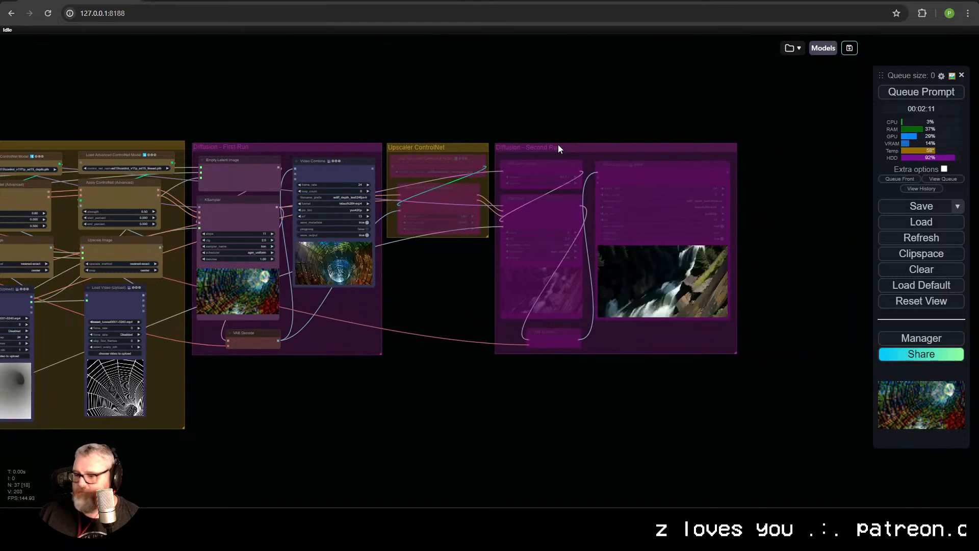
Queue the workflow to render the tunnel with both masked IPAdapter images
key(ctrl+Return)
scroll(327, 164, down, 3)
drag(128, 187, 456, 191)
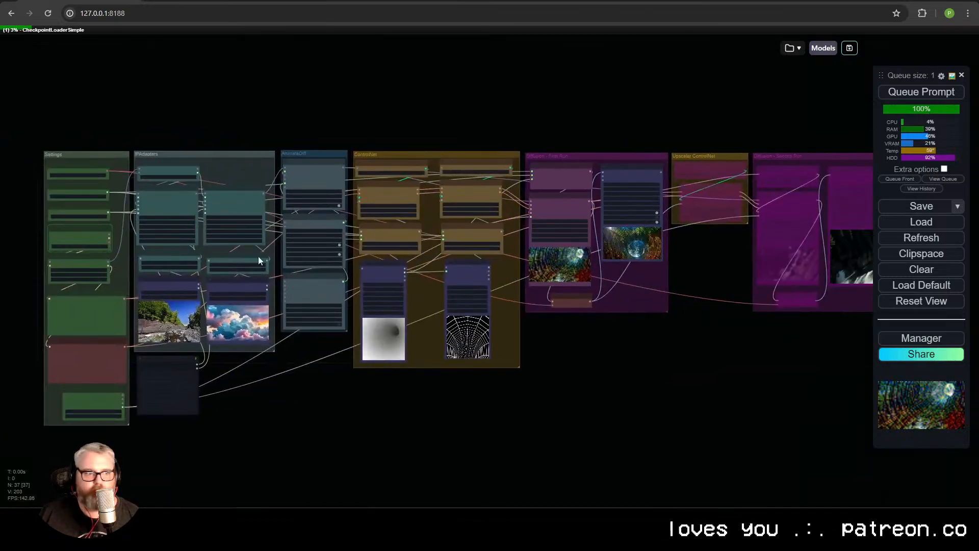
scroll(258, 256, up, 4)
drag(185, 284, 220, 286)
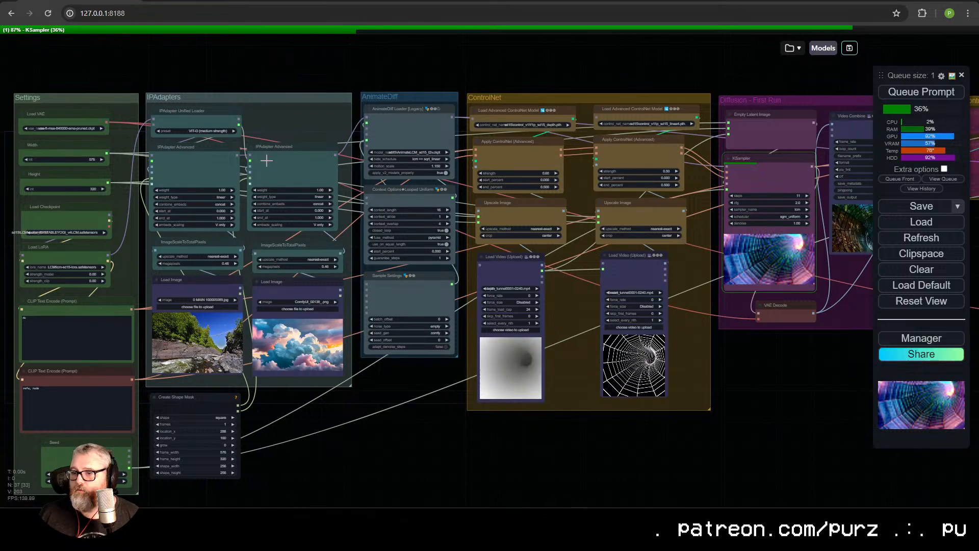
Follow the render from the IPAdapter Advanced nodes to the first run's KSampler and examine the finished tunnel video in Video Combine
scroll(267, 161, up, 5)
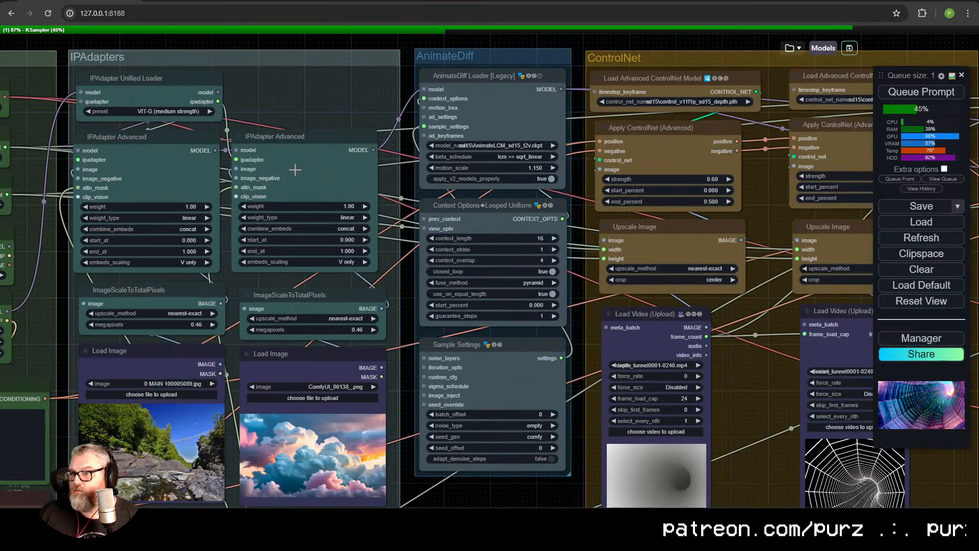
click(295, 170)
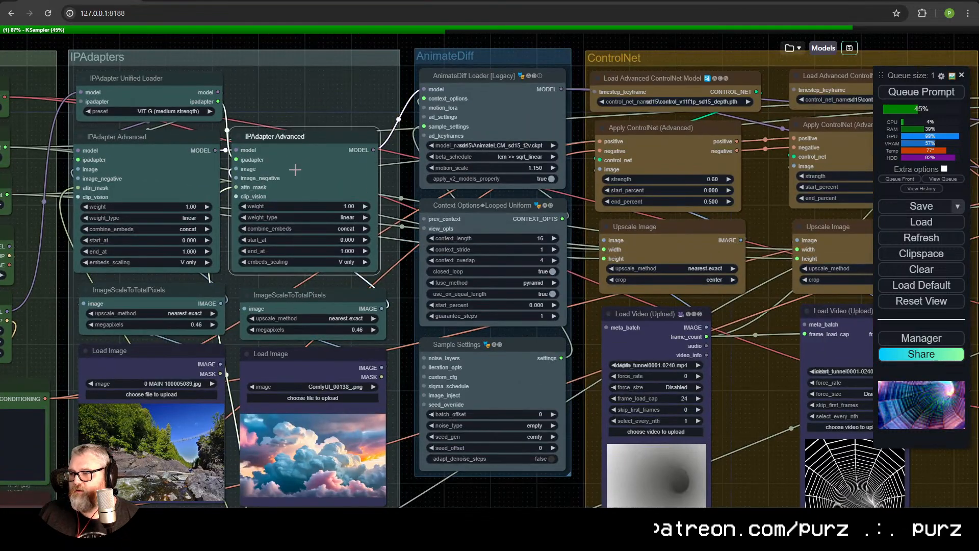
drag(578, 295, 52, 299)
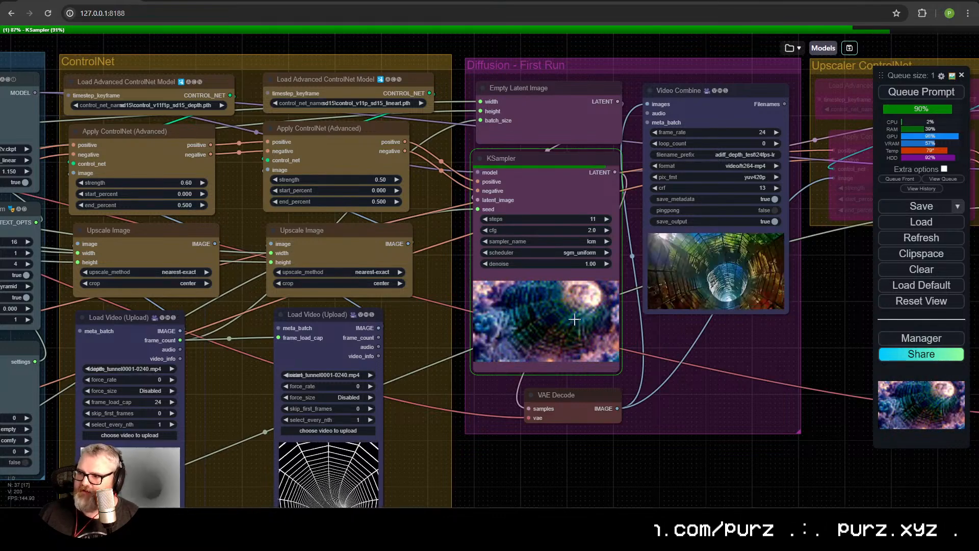
scroll(754, 255, up, 10)
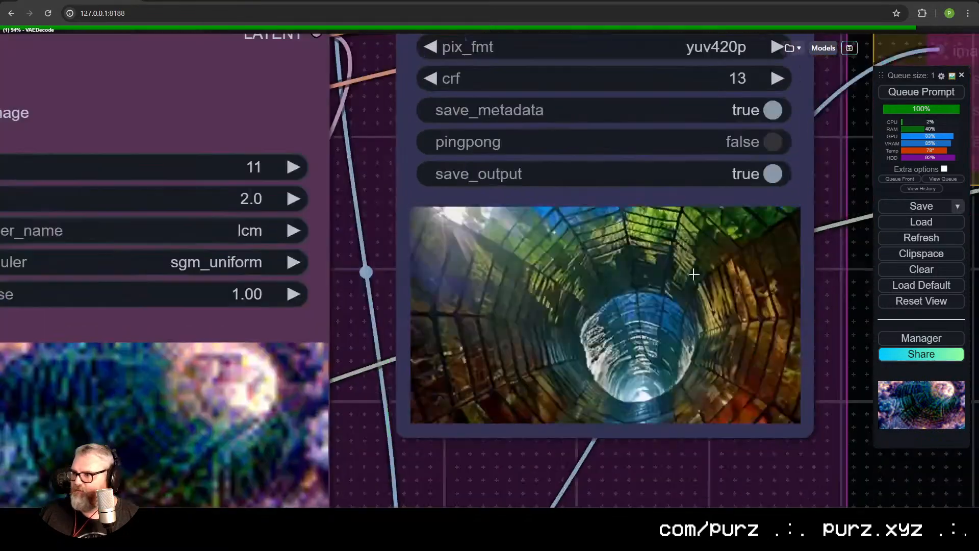
drag(691, 284, 612, 273)
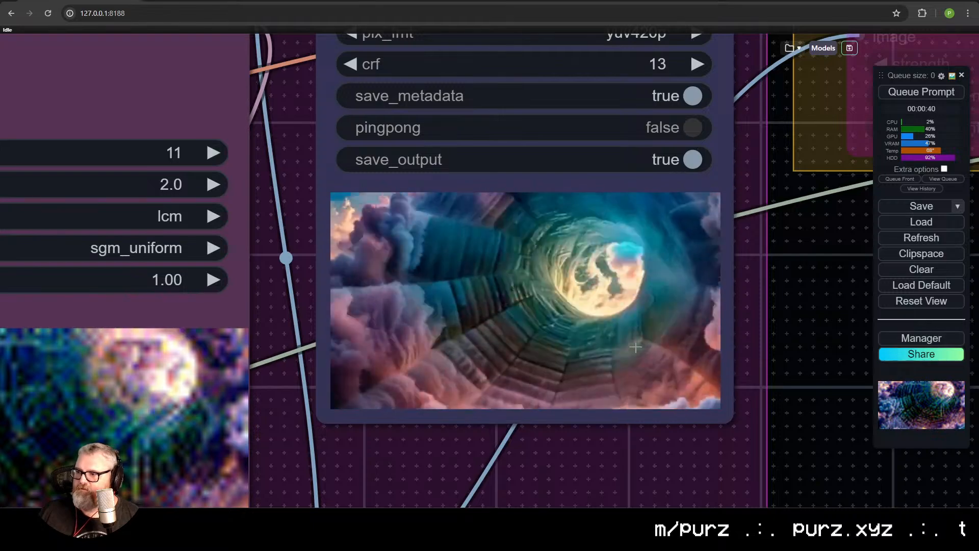
scroll(647, 274, down, 10)
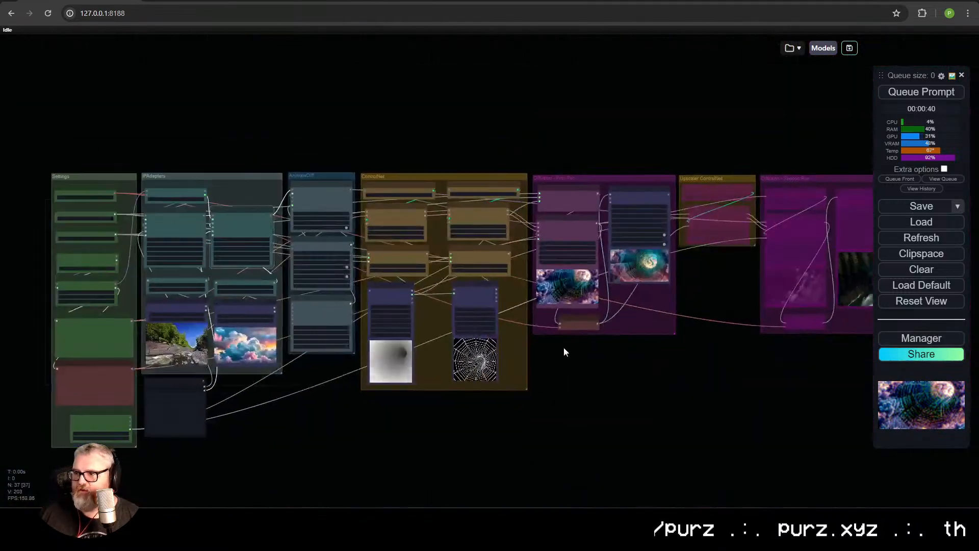
Look over the bypassed Diffusion - Second Run group and examine the first run's KSampler and Video Combine previews again
drag(564, 347, 490, 319)
scroll(520, 319, up, 1)
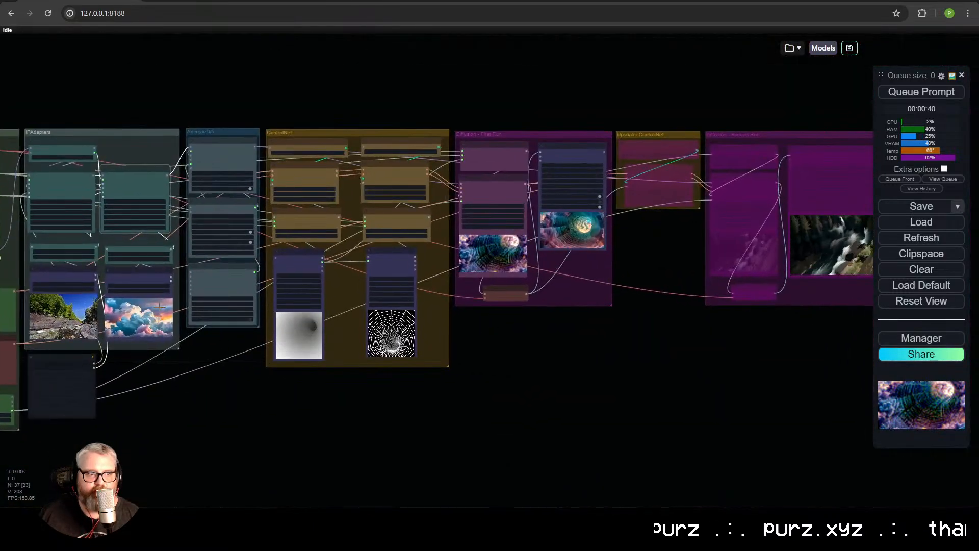
scroll(556, 321, up, 6)
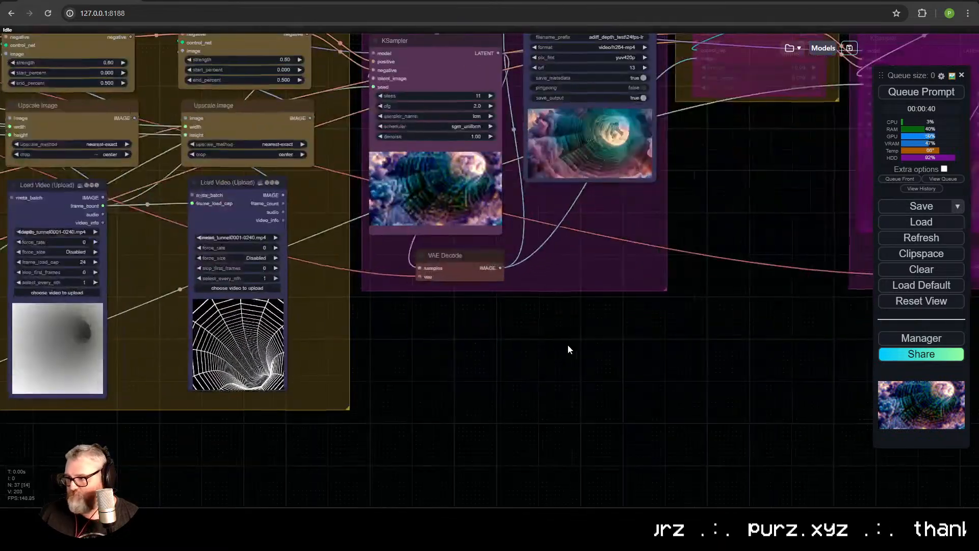
drag(758, 297, 299, 411)
scroll(477, 373, down, 3)
scroll(517, 338, up, 6)
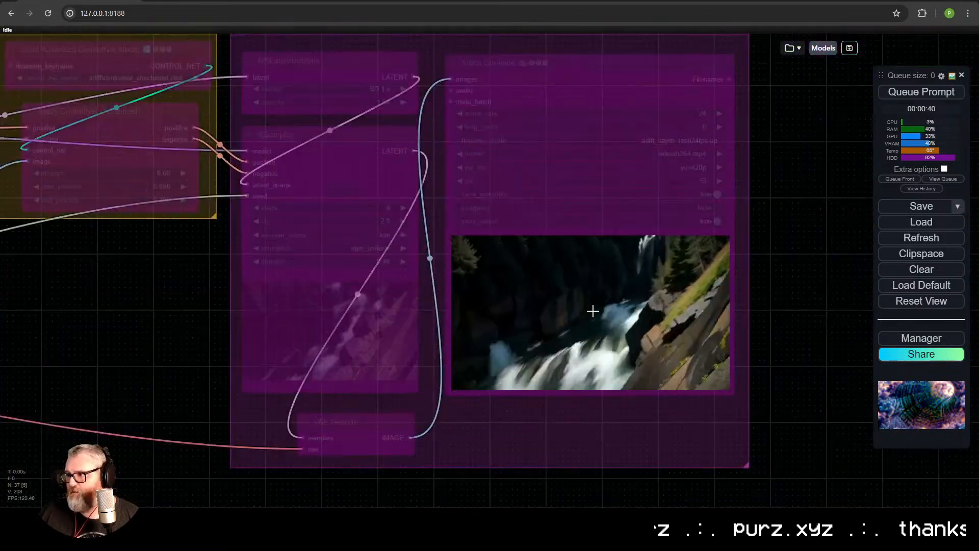
scroll(586, 313, down, 2)
drag(149, 309, 556, 307)
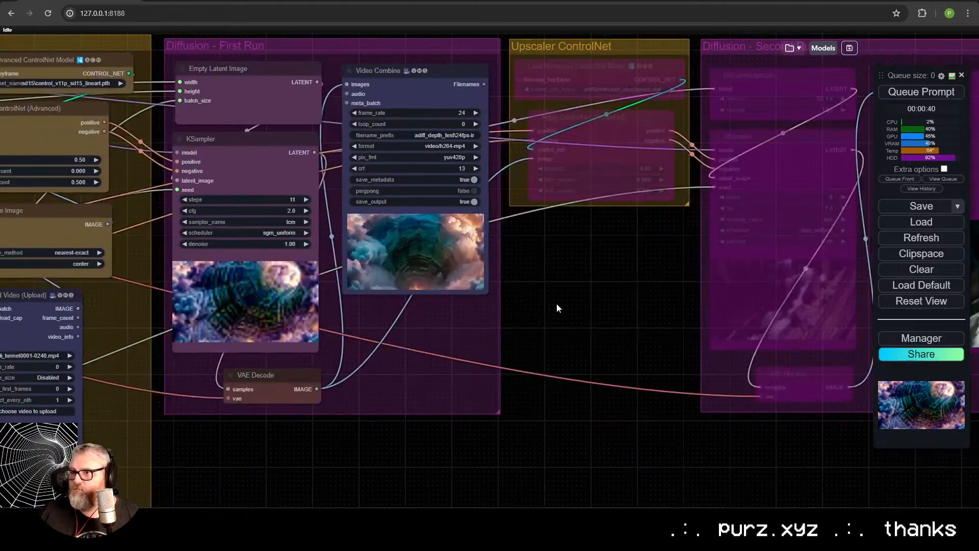
drag(394, 316, 541, 370)
scroll(541, 370, up, 4)
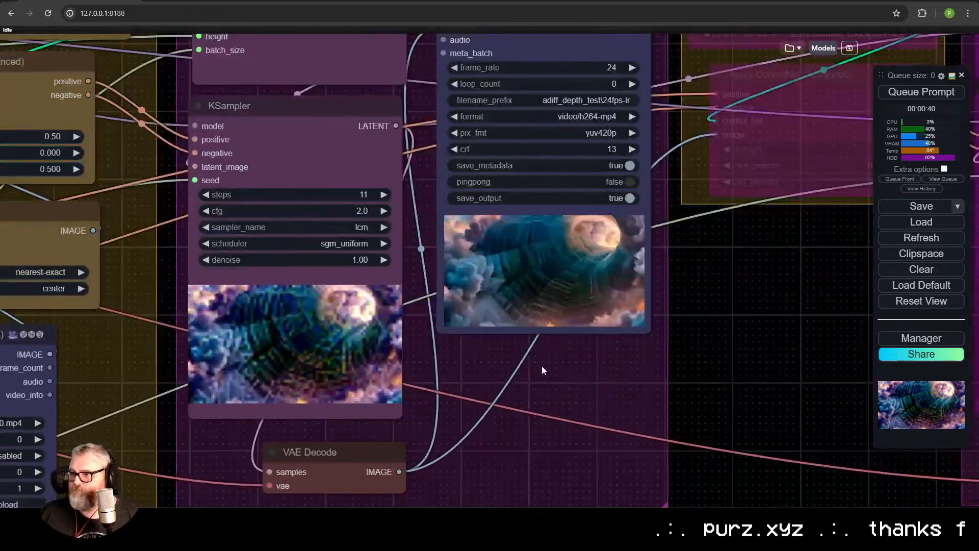
scroll(575, 362, down, 6)
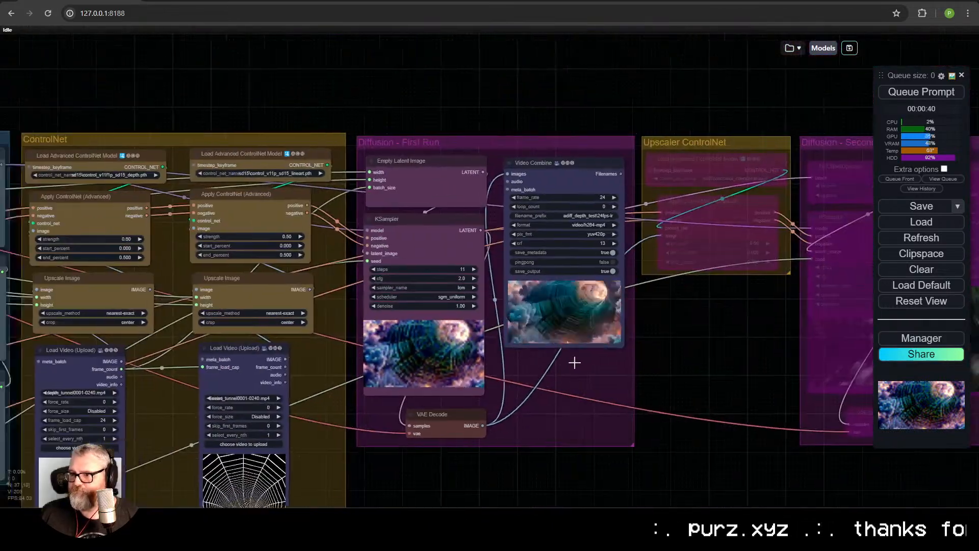
Bypass all nodes in the IPAdapters group and the Create Shape Mask node below it
drag(575, 363, 871, 311)
mouse_move(457, 345)
mouse_down()
mouse_move(654, 330)
mouse_move(639, 320)
mouse_move(714, 254)
mouse_move(561, 251)
mouse_up()
click(242, 371)
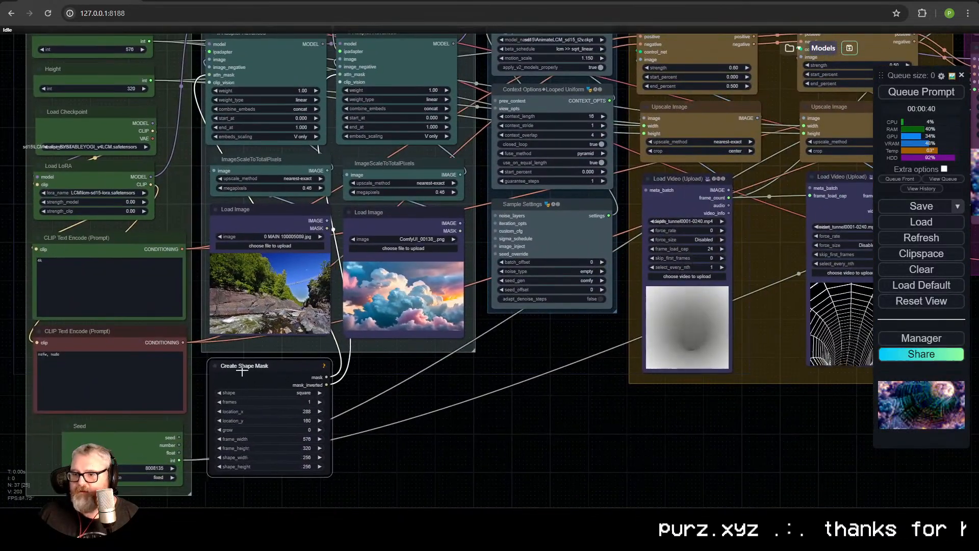
drag(242, 371, 333, 428)
drag(463, 432, 216, 63)
key(ctrl+b)
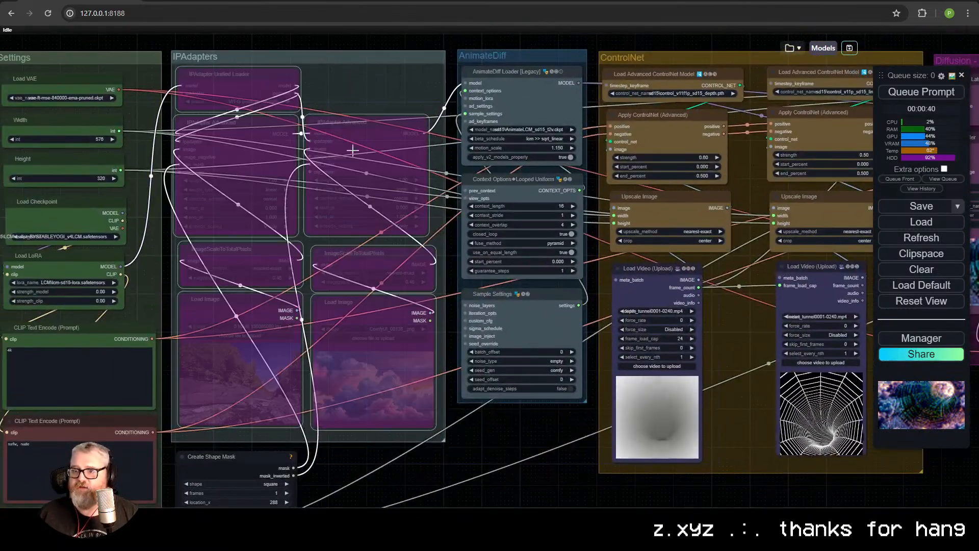
drag(261, 202, 434, 79)
click(411, 338)
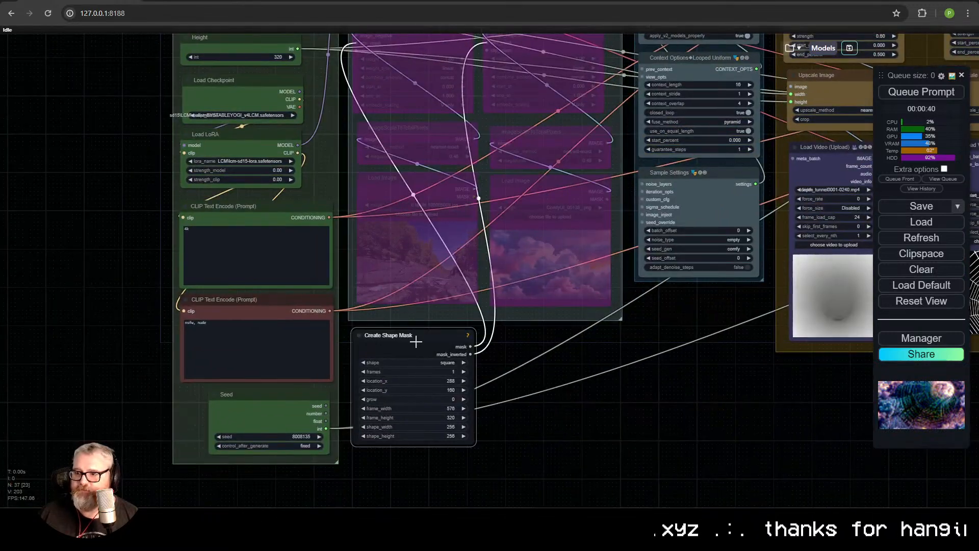
key(ctrl+b)
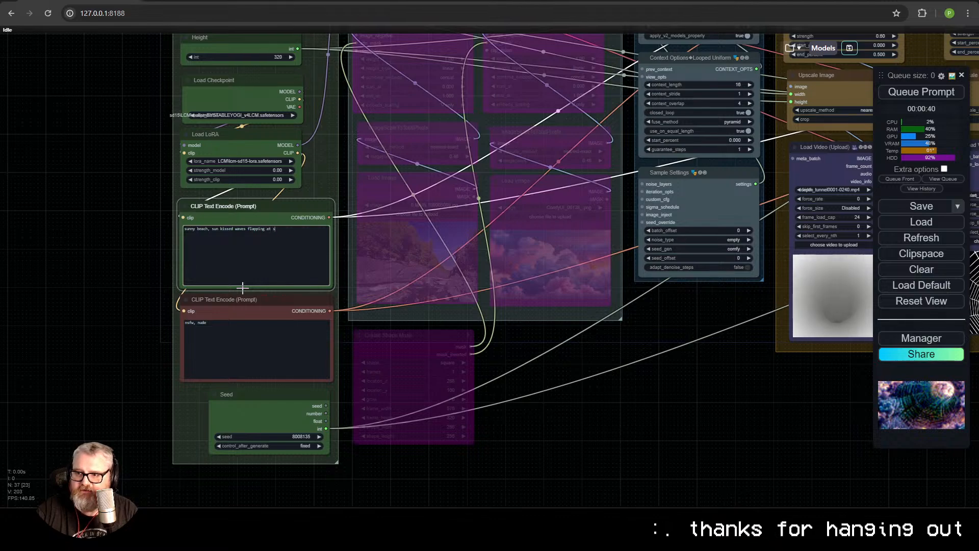
Follow the render made without IPAdapters and examine the resulting tunnel video in the first run's Video Combine node
scroll(347, 355, down, 4)
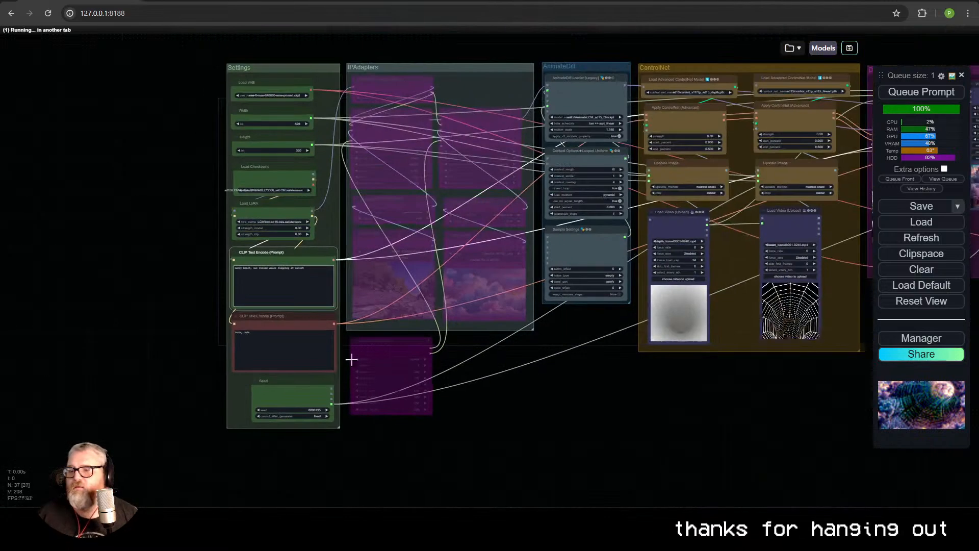
drag(534, 413, 405, 419)
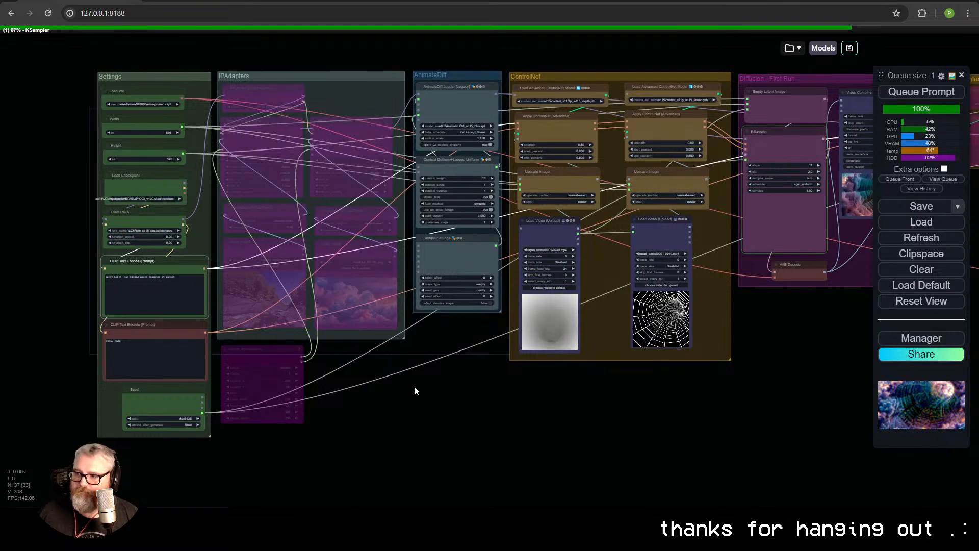
drag(593, 398, 363, 438)
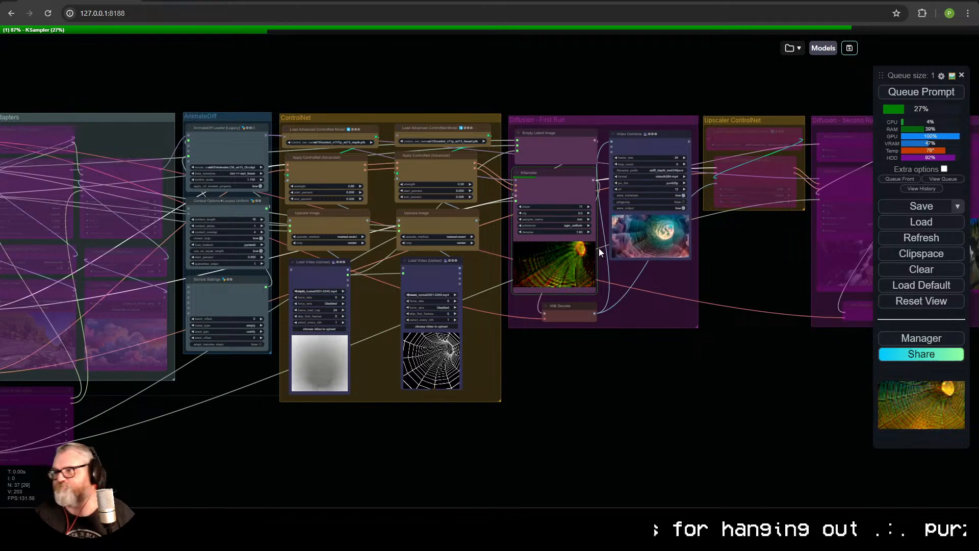
drag(177, 321, 479, 330)
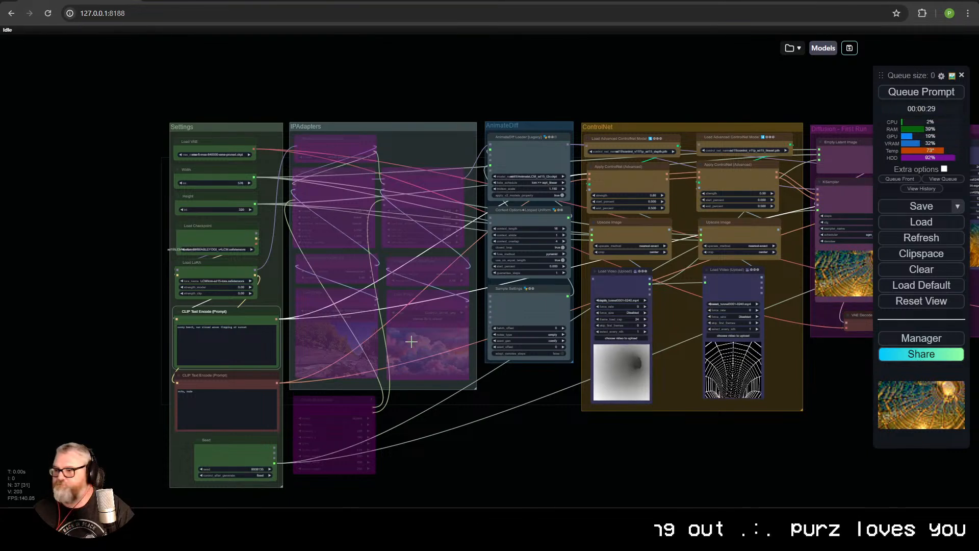
drag(745, 402, 382, 412)
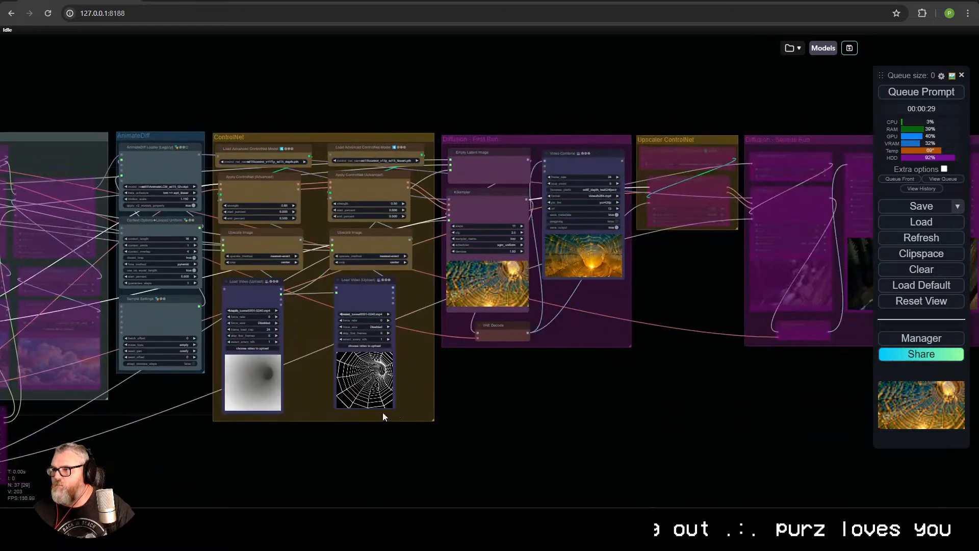
scroll(607, 281, up, 15)
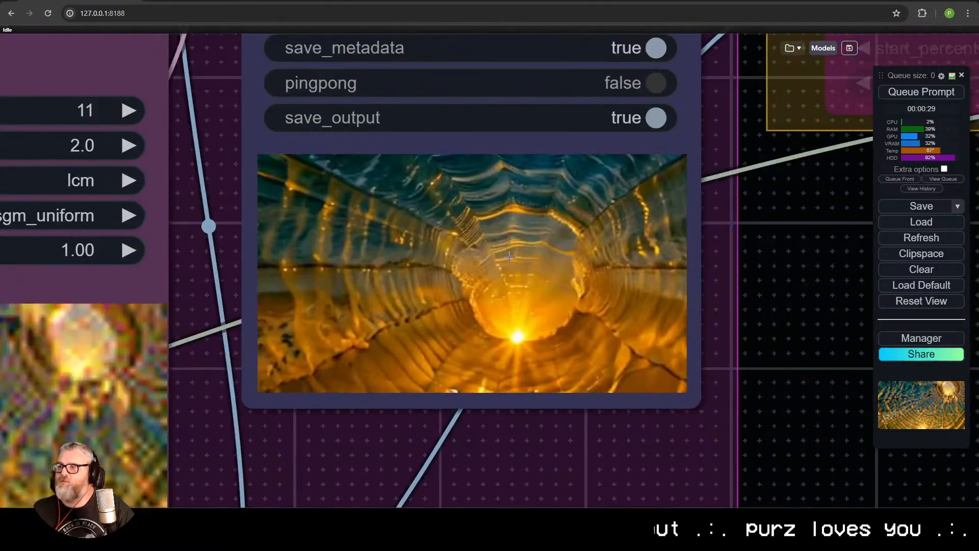
scroll(580, 319, down, 3)
scroll(581, 318, down, 15)
Examine the depth and lineart tunnel videos in the ControlNet group's two Load Video nodes
drag(620, 312, 710, 297)
drag(361, 394, 458, 329)
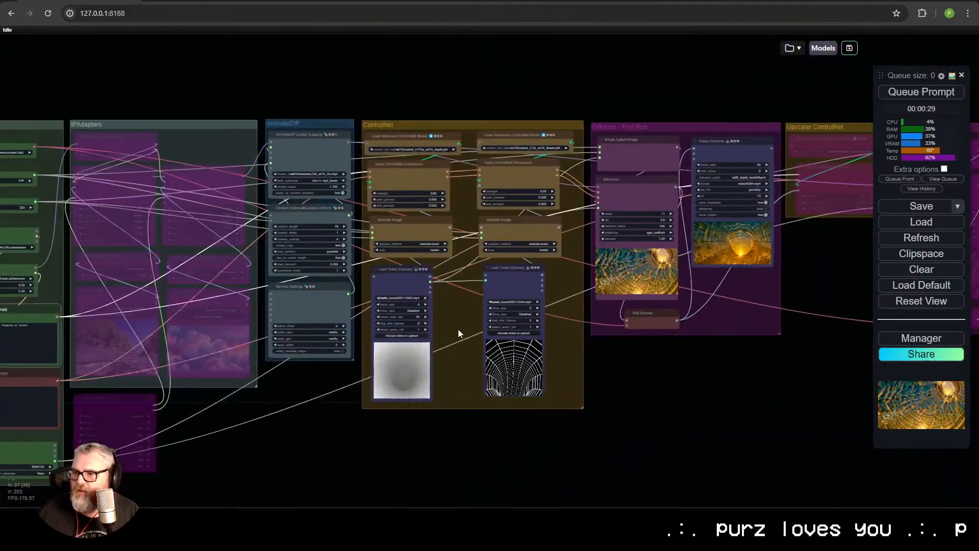
scroll(454, 269, down, 4)
scroll(454, 268, up, 11)
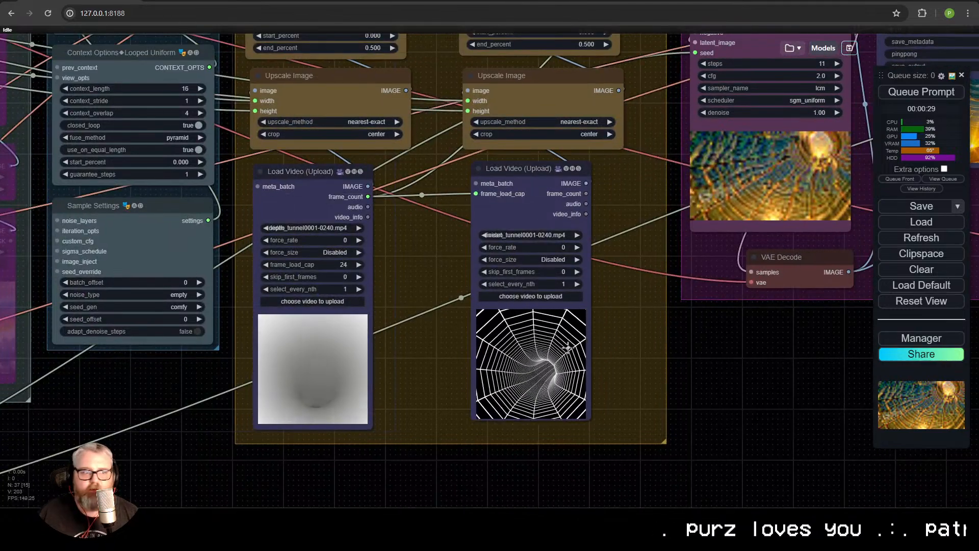
drag(334, 461, 581, 209)
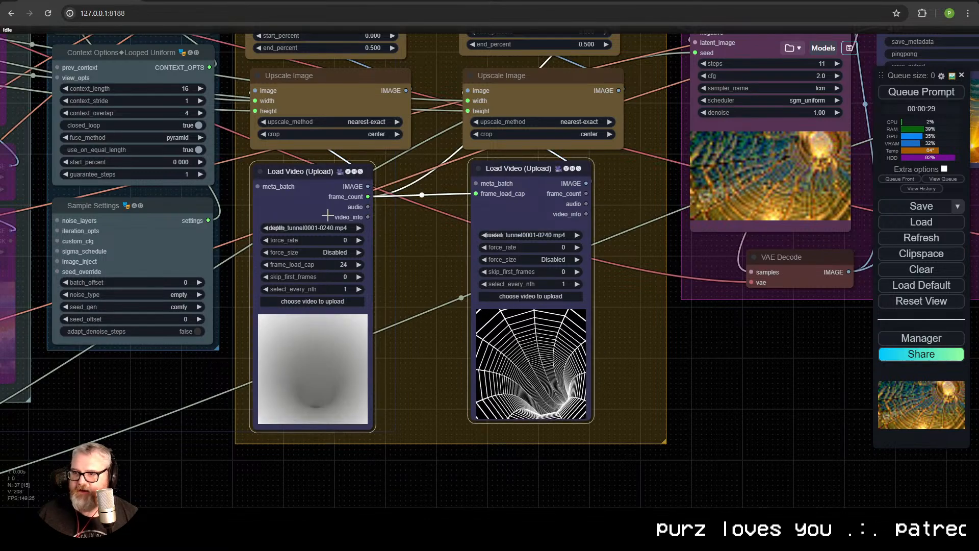
scroll(396, 421, down, 3)
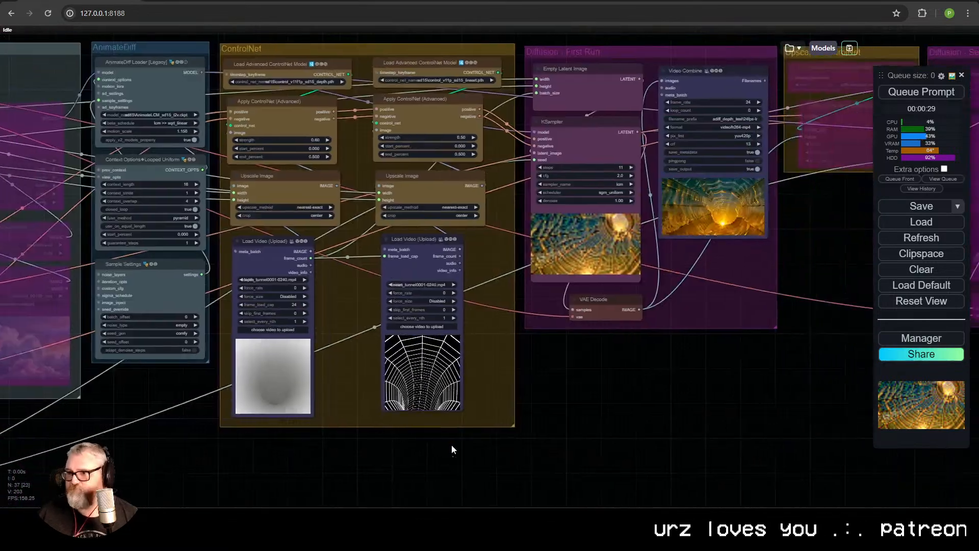
key(Delete)
key(ctrl+z)
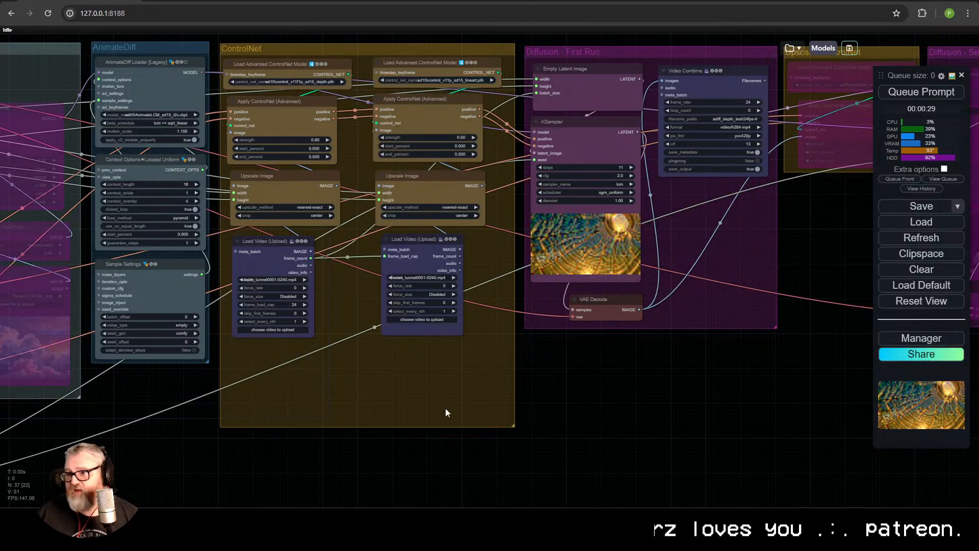
double_click(387, 359)
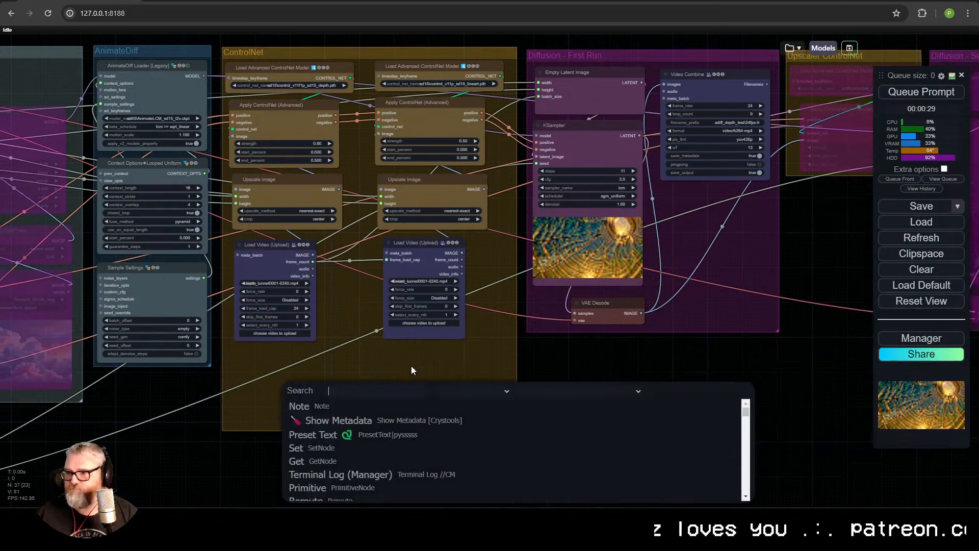
double_click(450, 375)
Delete the lineart branch's Load Video node in the ControlNet group
drag(450, 374, 505, 432)
click(456, 300)
key(Delete)
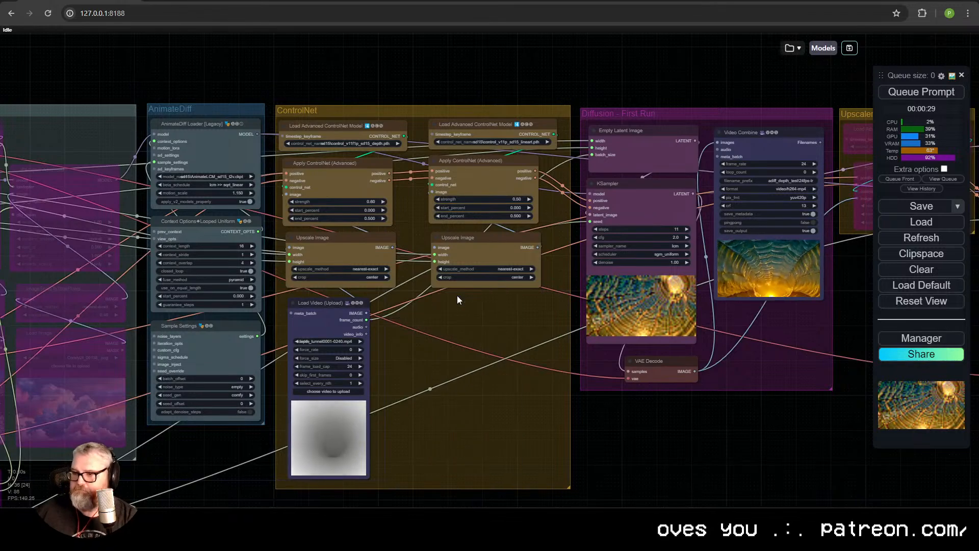
Load the dance clip ending in Dance2.mp4 from Documents > Creative Exploration > Input Vids into the remaining Load Video node
click(353, 306)
click(319, 392)
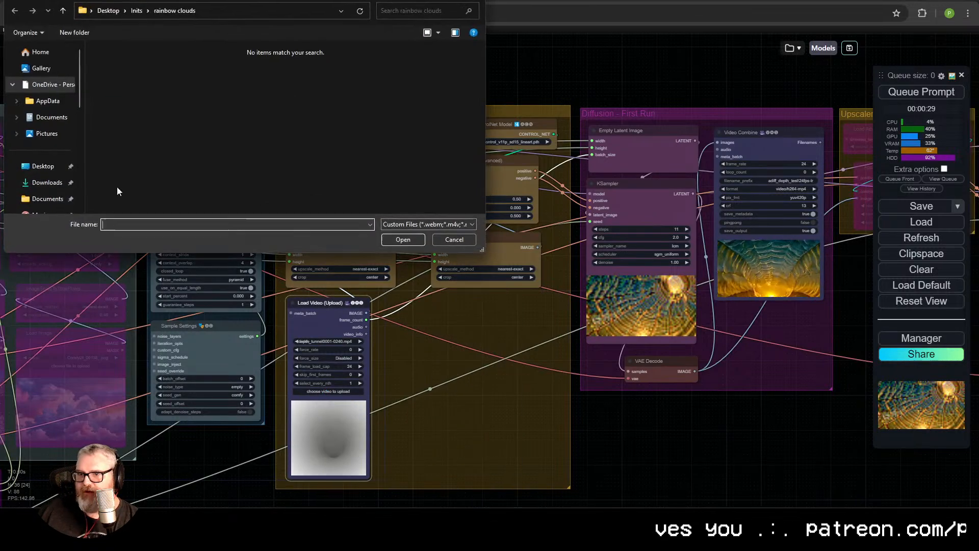
click(24, 191)
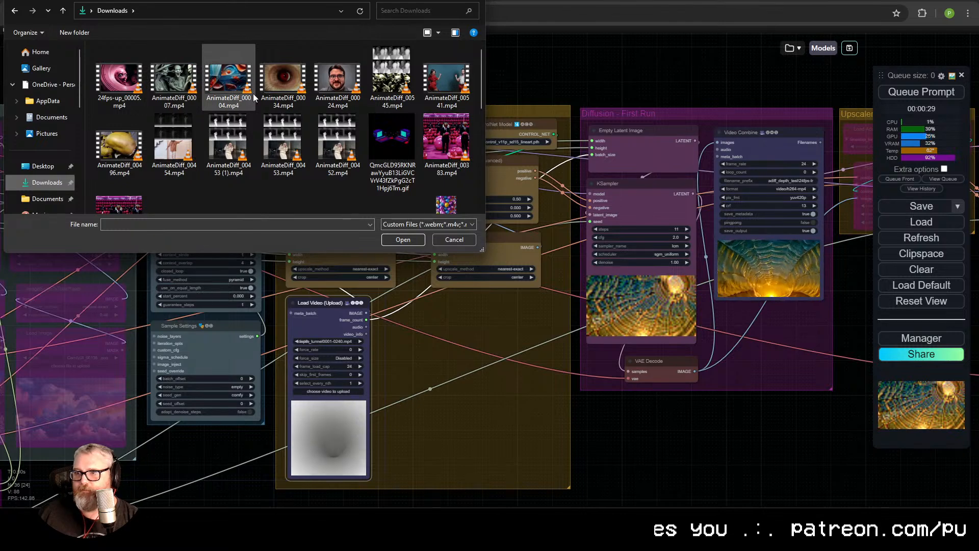
click(51, 202)
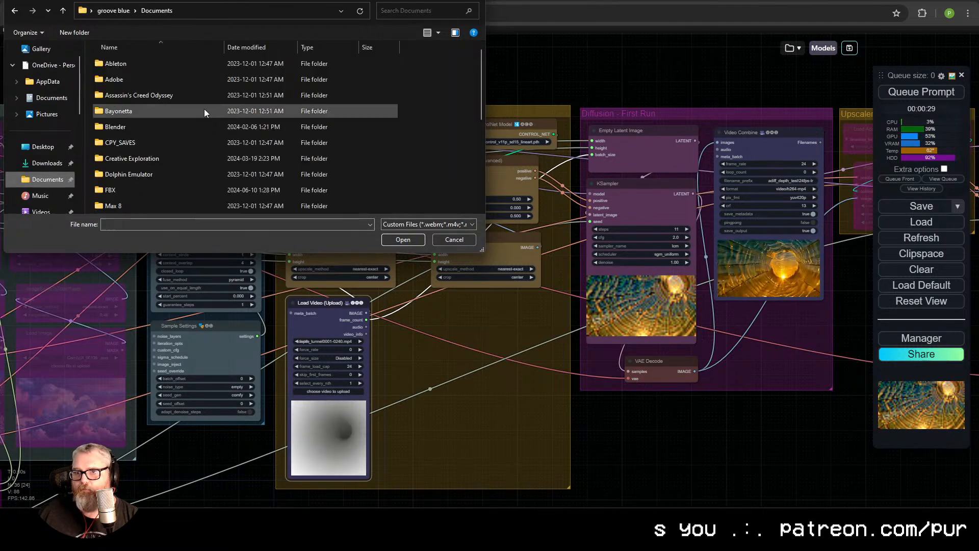
double_click(128, 160)
double_click(124, 64)
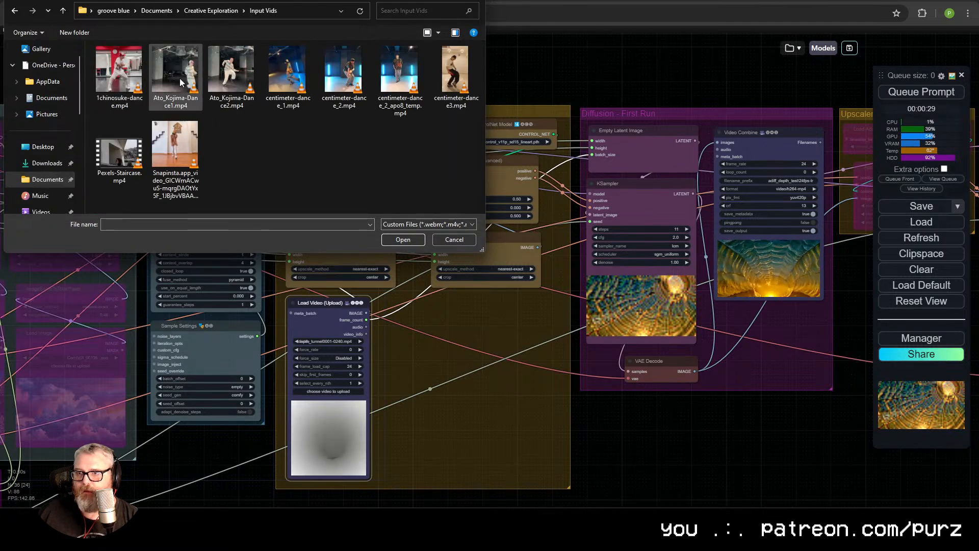
double_click(232, 73)
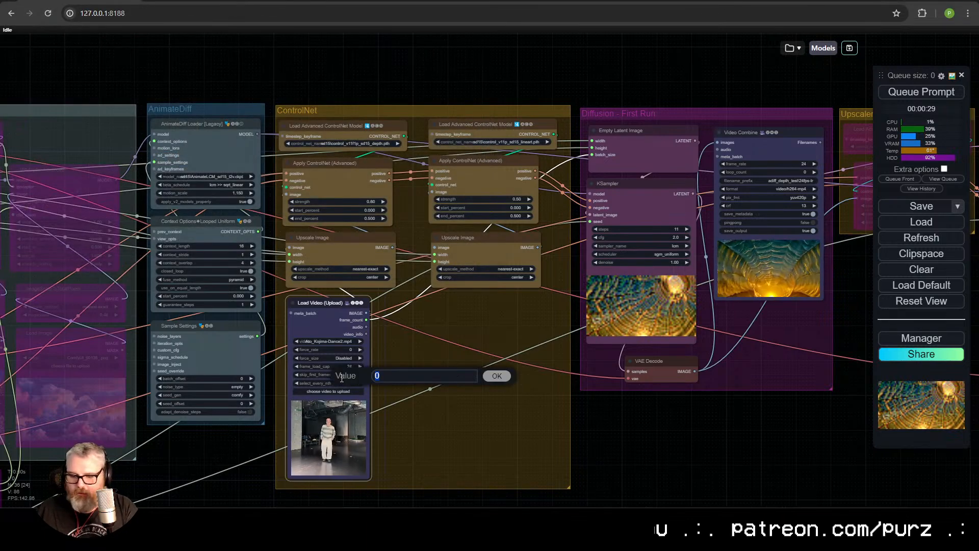
Set skip_first_frames to 140 in the Load Video node and move the node farther down below Upscale Image
text(140)
key(Return)
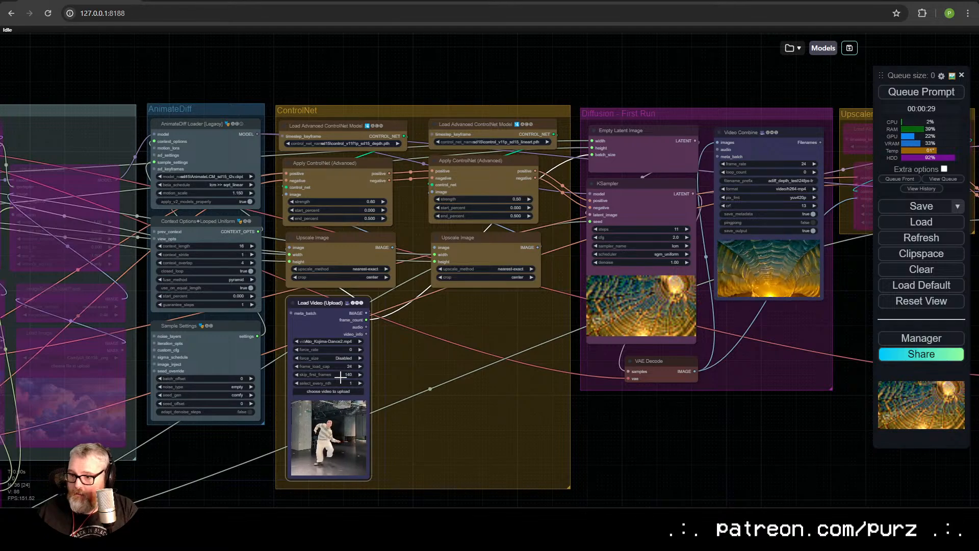
scroll(378, 360, up, 7)
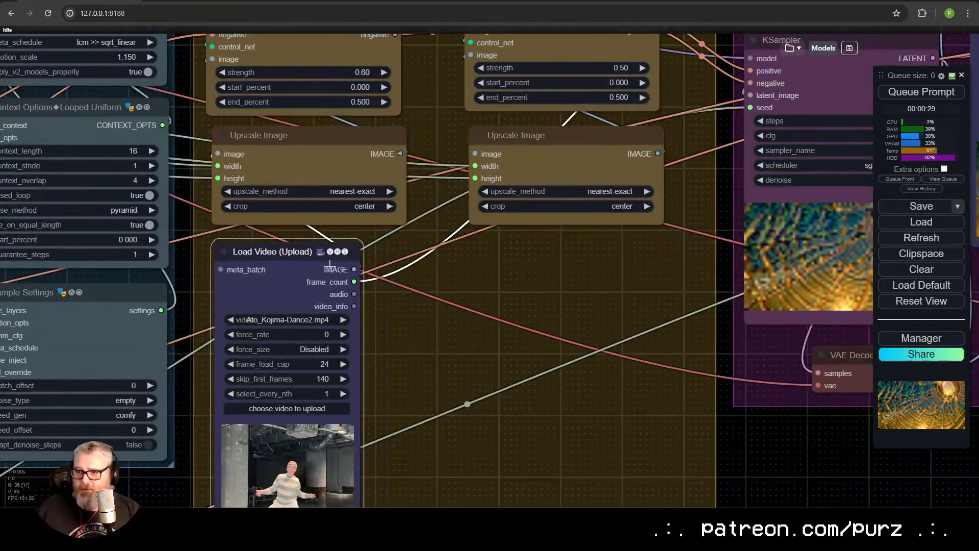
drag(323, 263, 319, 316)
drag(425, 393, 450, 161)
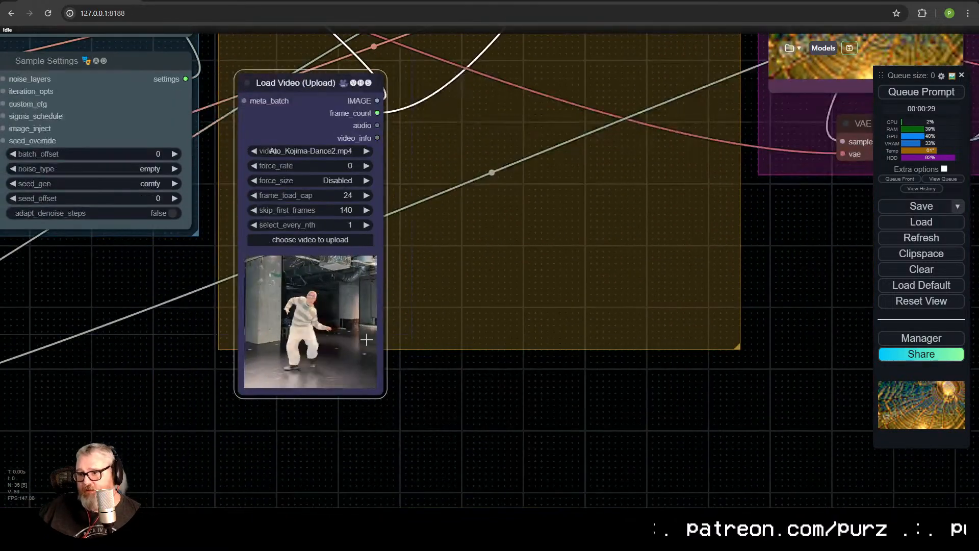
drag(336, 99, 390, 400)
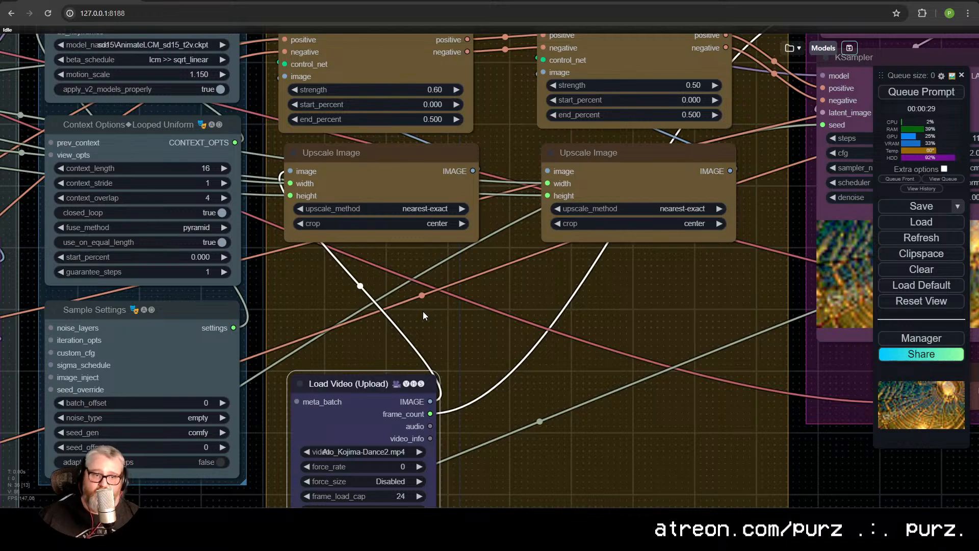
Delete the lineart branch's Upscale Image node and move the depth branch's Upscale Image next to Load Video
drag(443, 307, 385, 495)
scroll(384, 395, down, 3)
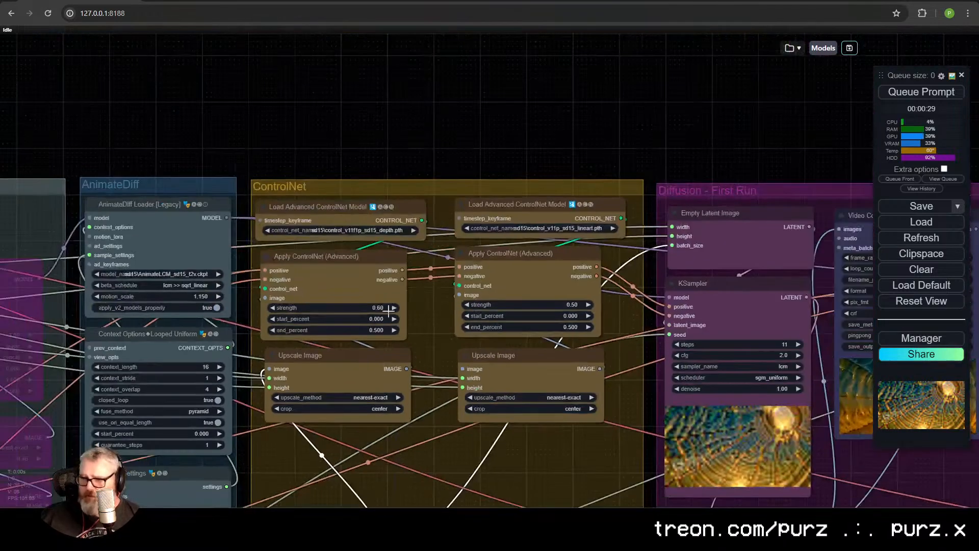
drag(439, 468, 442, 372)
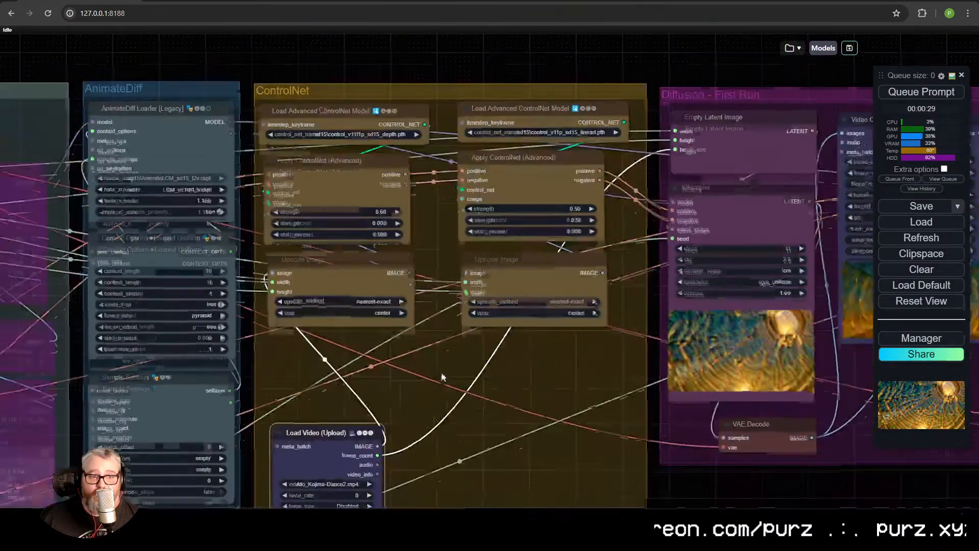
drag(347, 434, 349, 436)
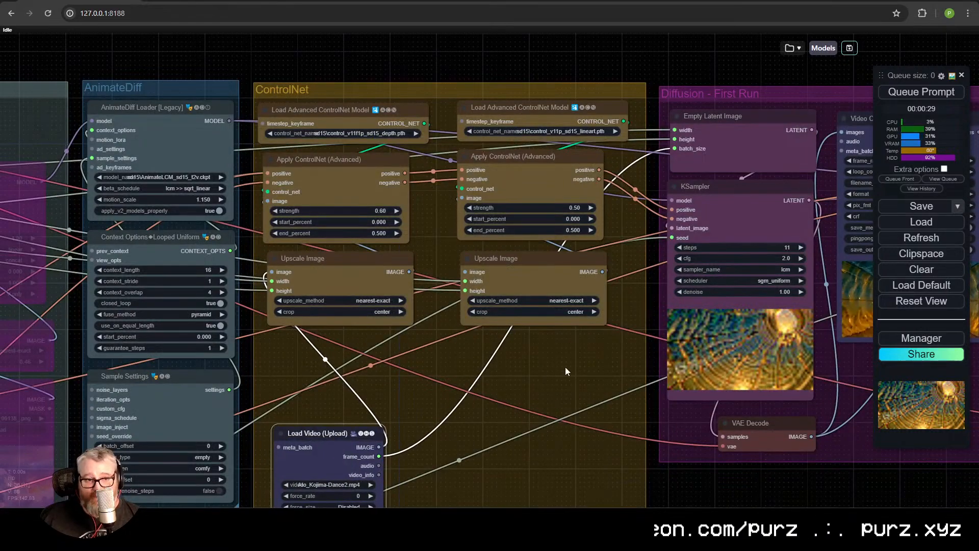
scroll(413, 372, up, 4)
drag(450, 447, 453, 301)
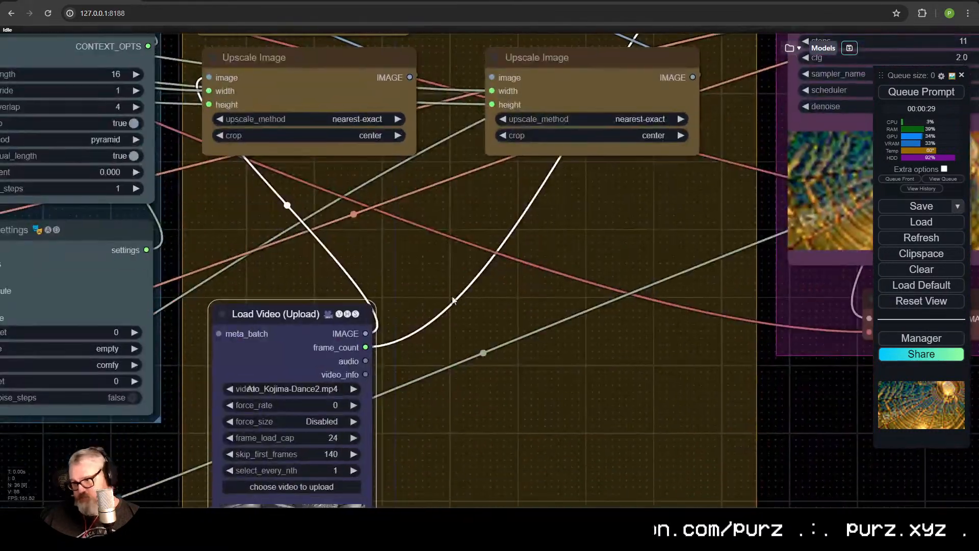
scroll(452, 300, down, 4)
scroll(326, 350, up, 1)
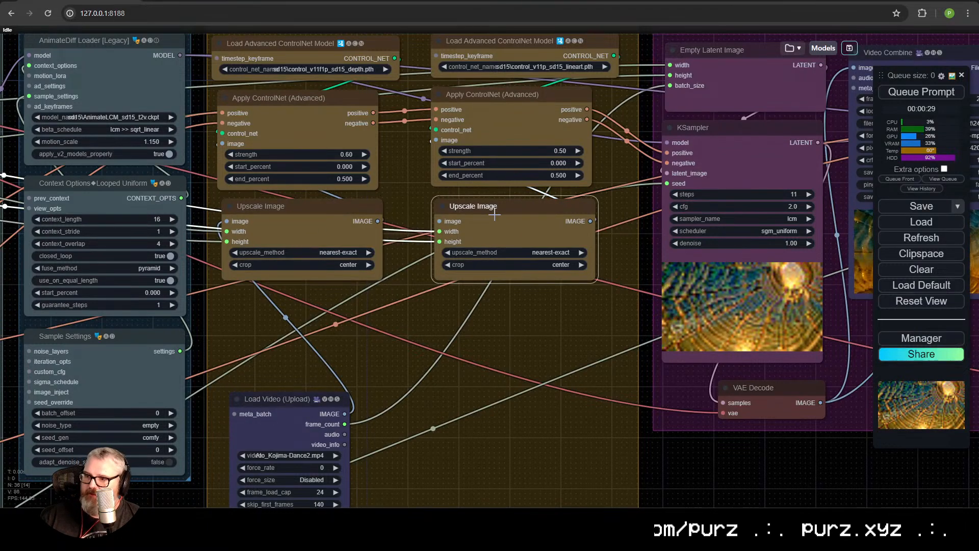
key(Delete)
drag(263, 226, 405, 424)
Add a Depth Anything V2 node fed by the Upscale Image output, below the depth Apply ControlNet node
drag(520, 419, 306, 241)
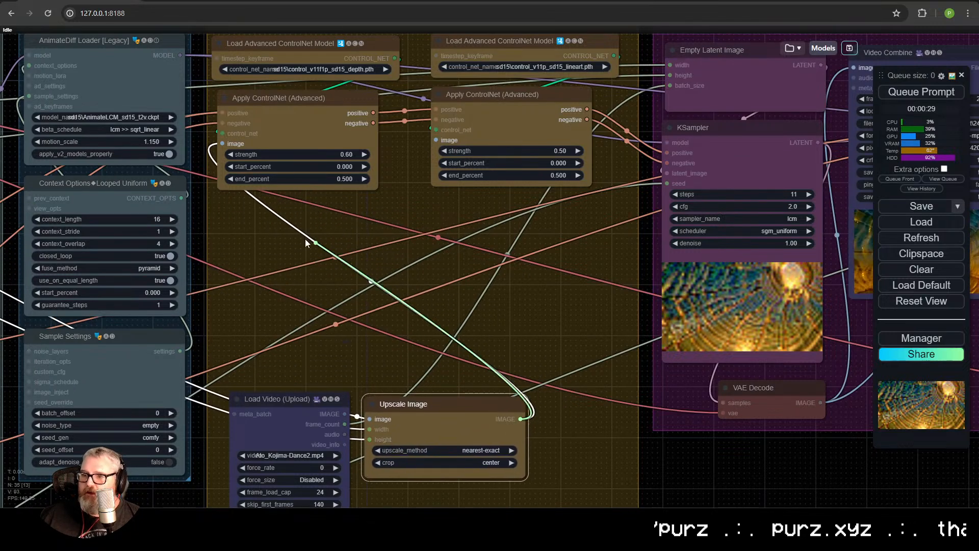
drag(234, 213, 242, 209)
click(255, 222)
text(depth)
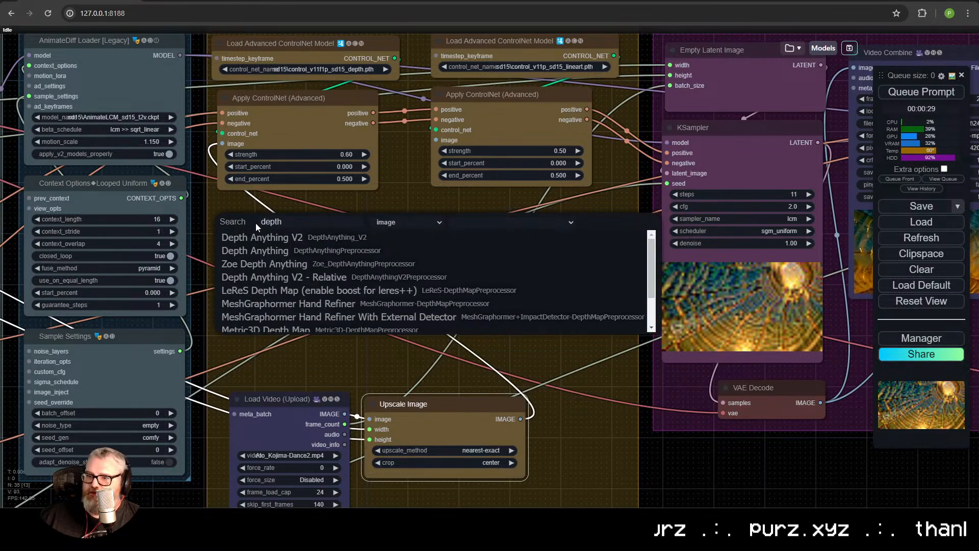
click(264, 238)
drag(320, 228, 316, 271)
Add a DownloadAndLoadDepthAnythingV2Model node feeding Depth Anything V2 and choose the depth_anything_v2_vitl_fp16.safetensors model
drag(278, 221, 278, 210)
click(302, 265)
click(300, 230)
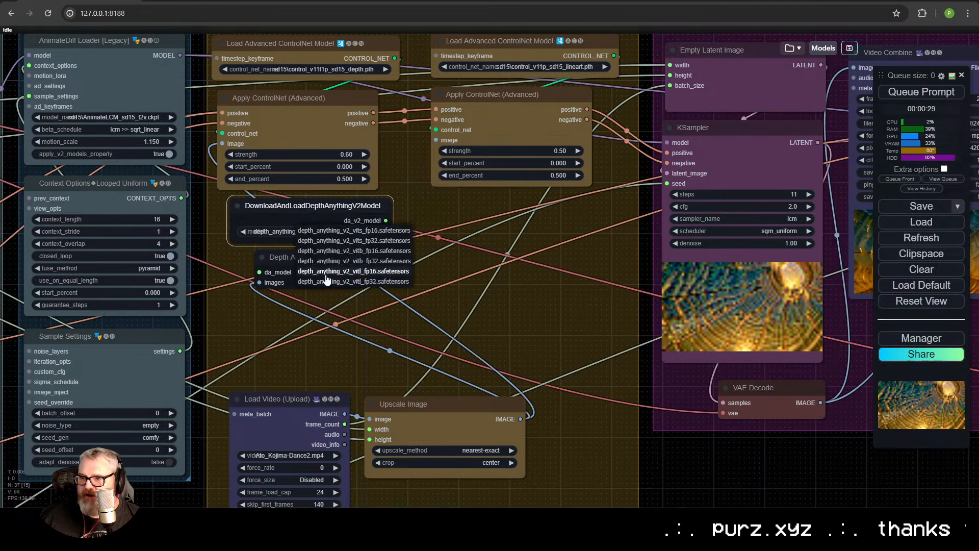
click(326, 272)
Connect Depth Anything V2's image output to the depth Apply ControlNet node and stack Upscale Image beneath the depth nodes
drag(322, 250, 297, 254)
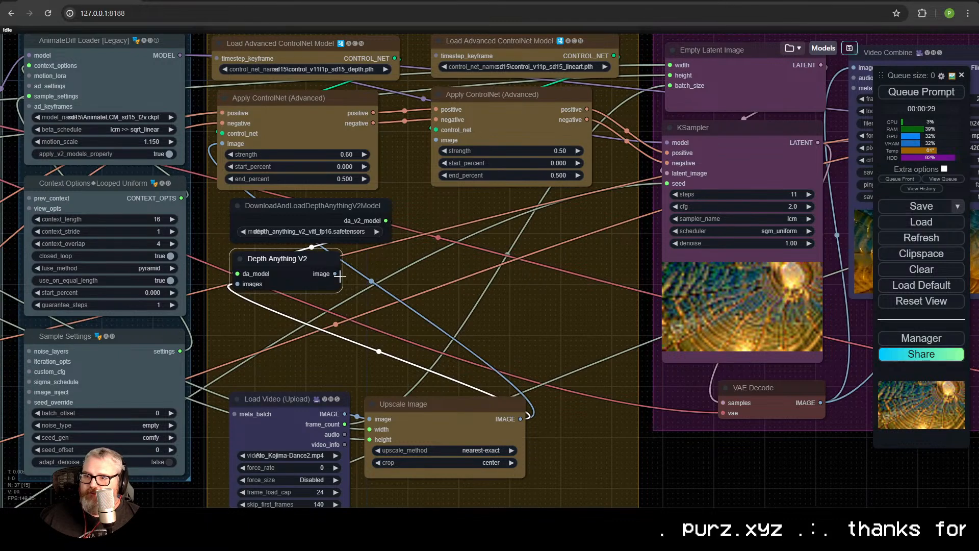
drag(335, 274, 381, 265)
drag(237, 142, 222, 144)
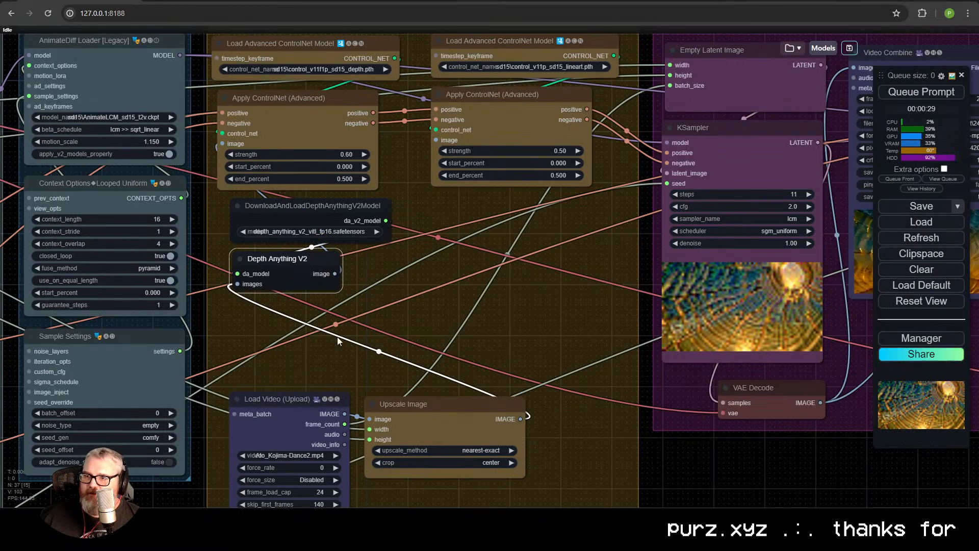
drag(403, 422, 273, 320)
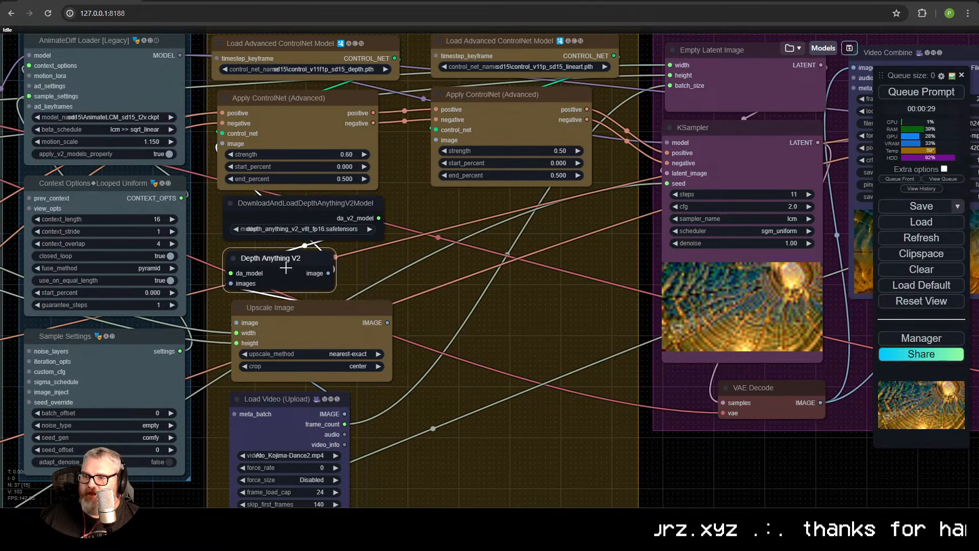
Add a Realistic Lineart node and wire it between Upscale Image and the lineart Apply ControlNet's image input
double_click(466, 227)
text(real)
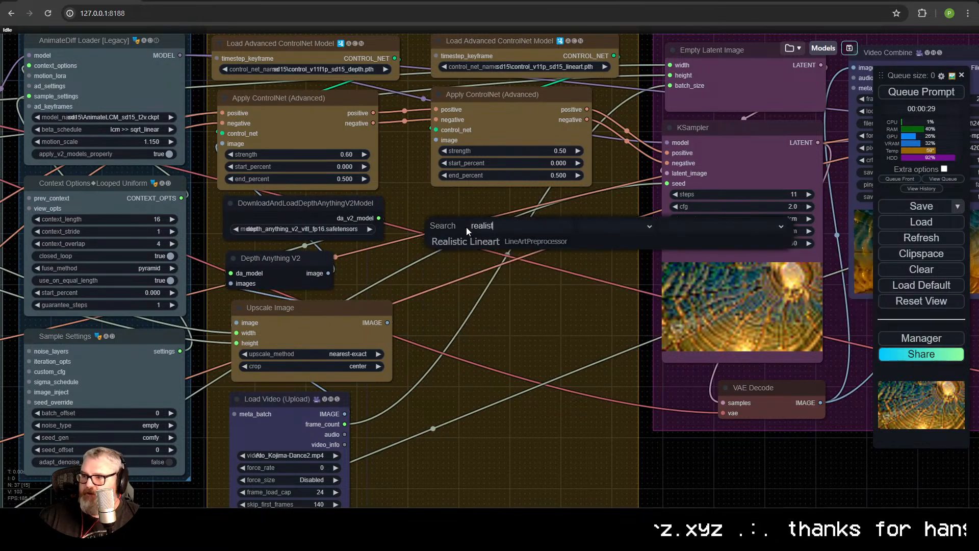
text(ist)
click(474, 241)
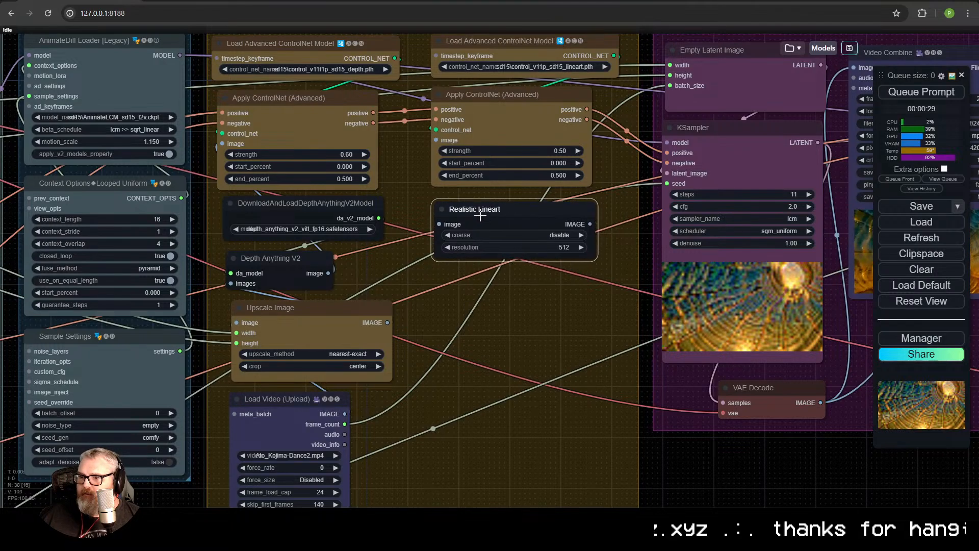
drag(388, 323, 439, 225)
drag(590, 224, 590, 220)
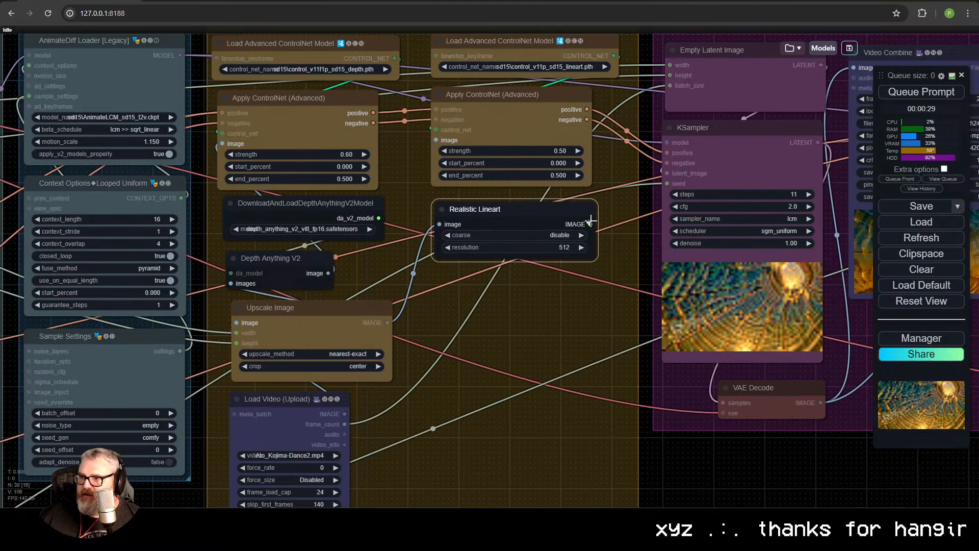
drag(436, 141, 436, 141)
Move the Upscale Image and Load Video nodes out of the ControlNet group to the left side of the Settings group
scroll(407, 391, down, 3)
drag(407, 390, 347, 226)
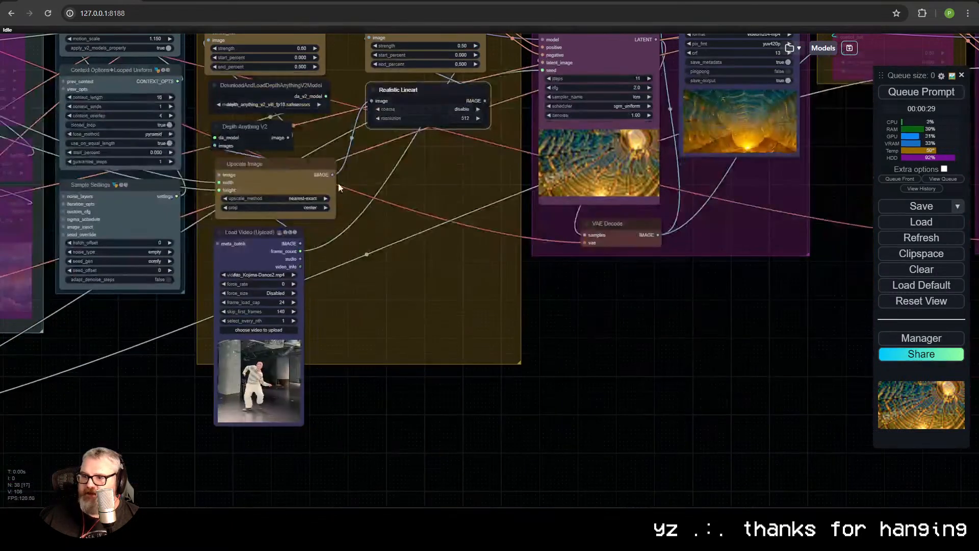
drag(329, 281, 251, 166)
drag(259, 170, 106, 310)
scroll(105, 311, down, 6)
drag(108, 348, 40, 146)
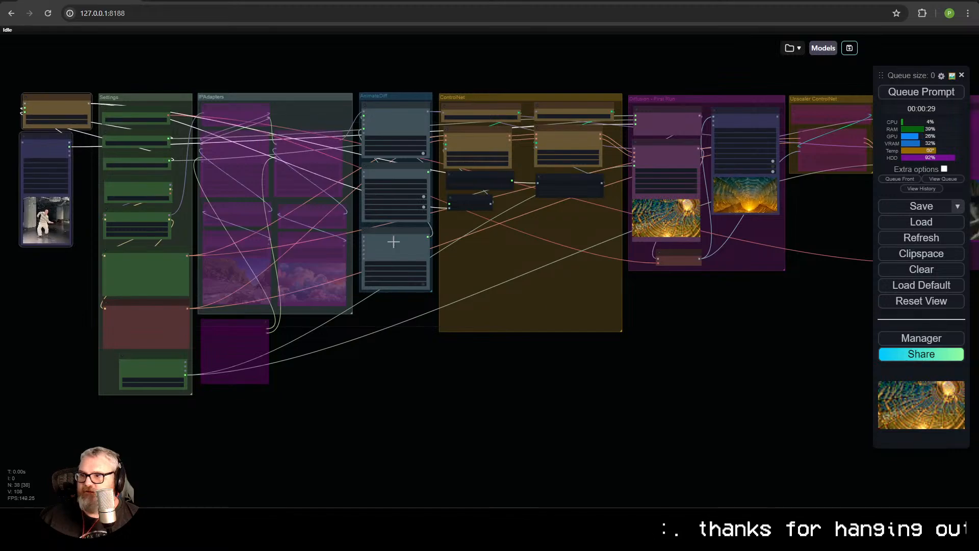
Add a Video Combine node fed by Depth Anything V2's image output and place it below that node
drag(544, 238, 285, 329)
scroll(356, 261, up, 11)
click(300, 350)
text(video com)
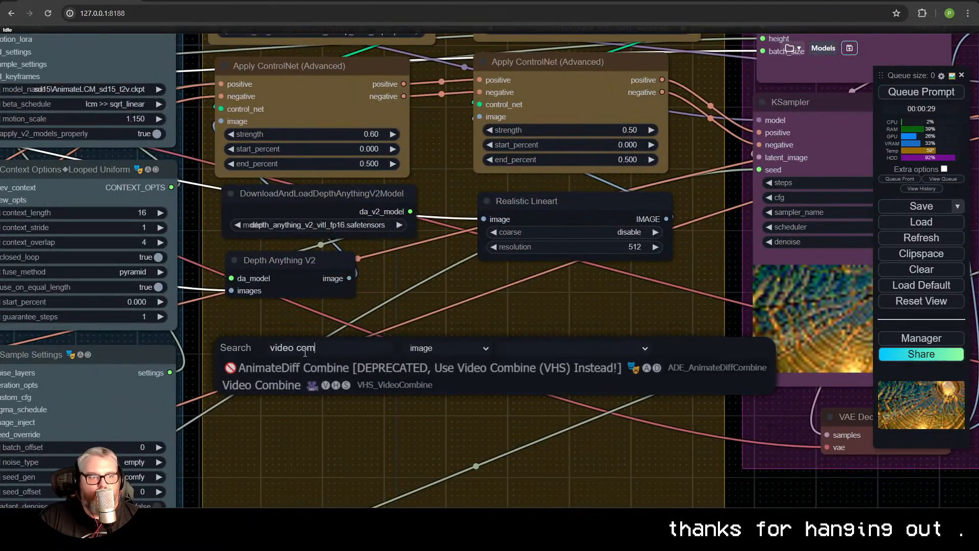
click(374, 385)
drag(334, 345, 314, 314)
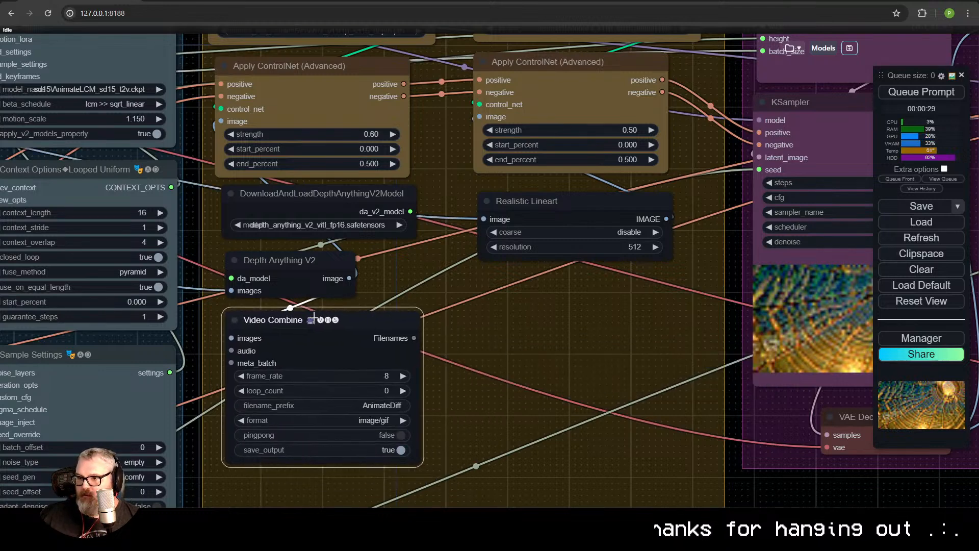
Add a copied Video Combine node fed by the Realistic Lineart image, with save_output off on both Video Combine nodes
key(ctrl+c)
key(ctrl+v)
drag(560, 317, 508, 328)
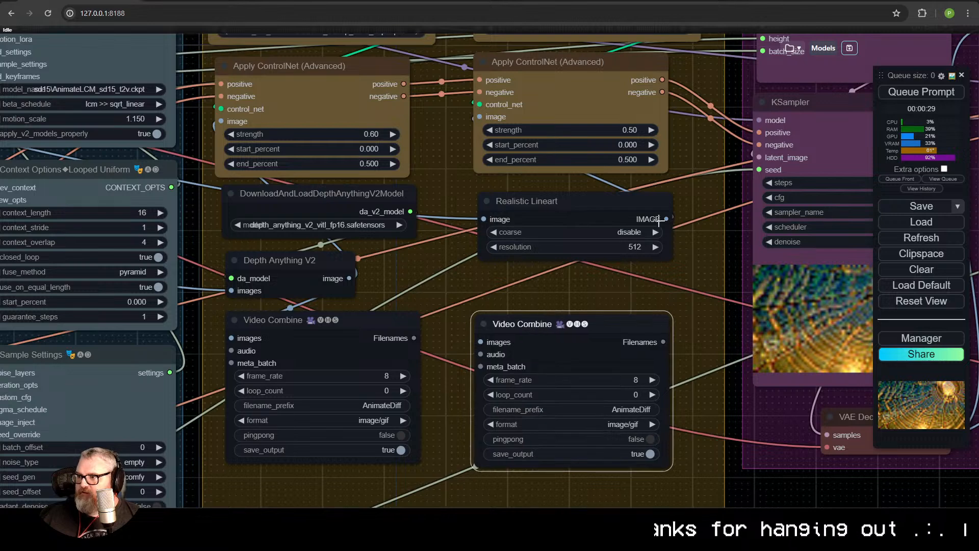
drag(666, 219, 508, 338)
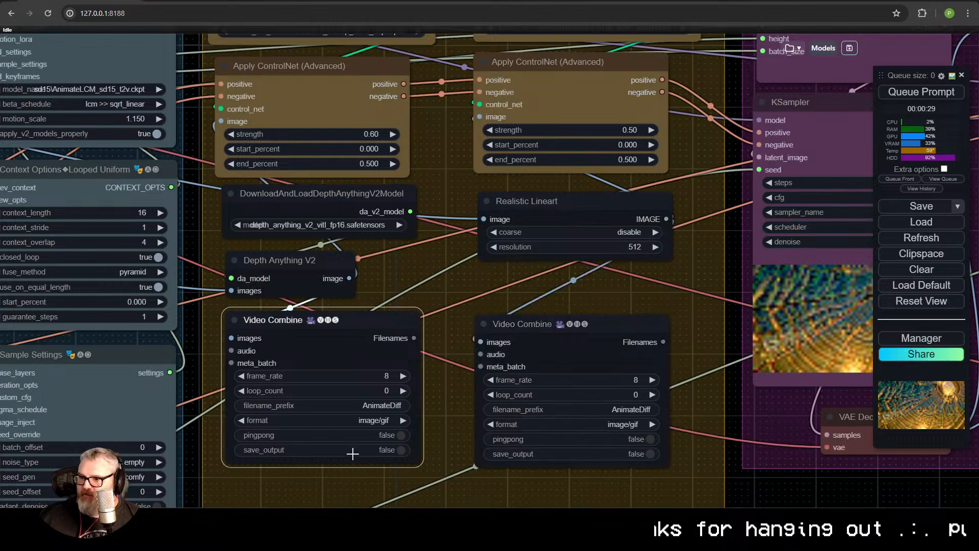
Set both ControlNet preview Video Combine nodes to video/h264-mp4 format with a frame_rate of 24
click(381, 421)
click(403, 477)
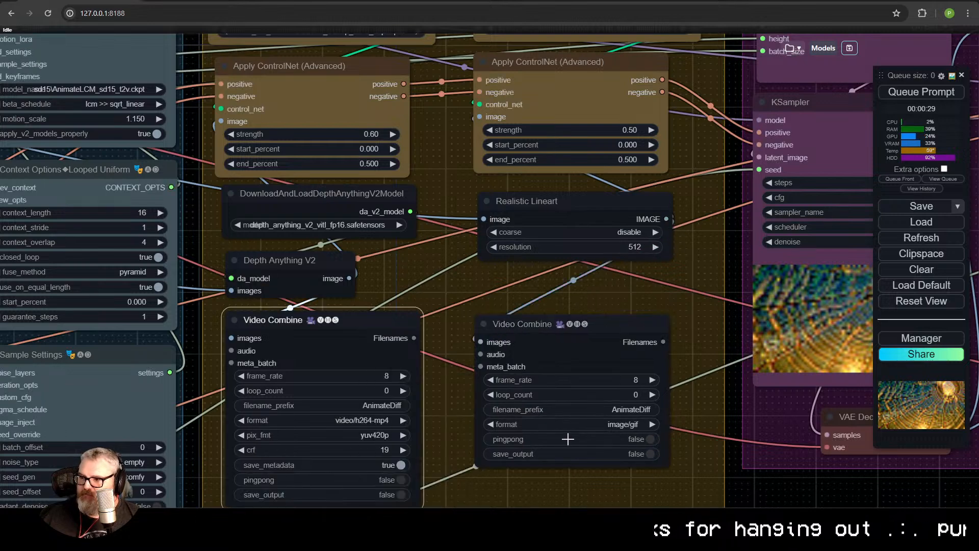
click(599, 421)
click(610, 477)
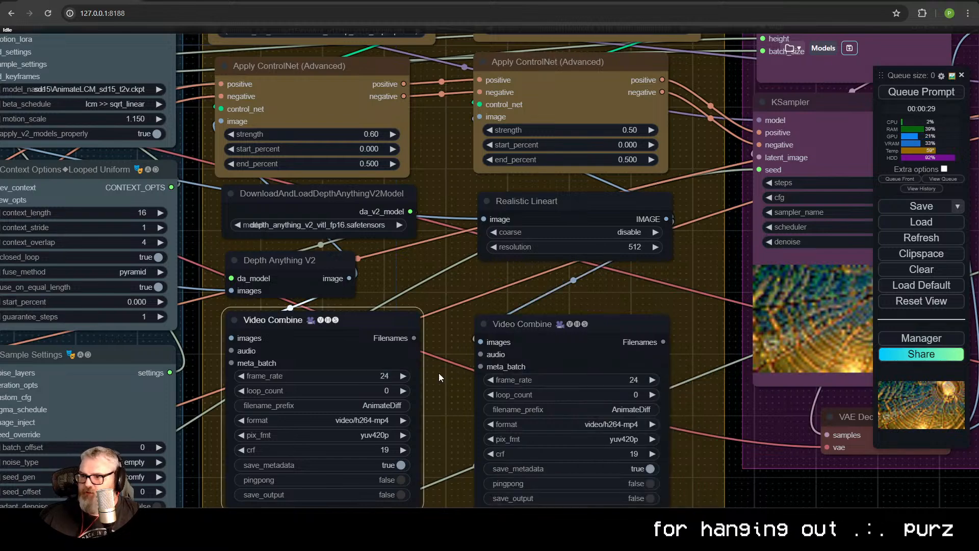
scroll(440, 377, down, 5)
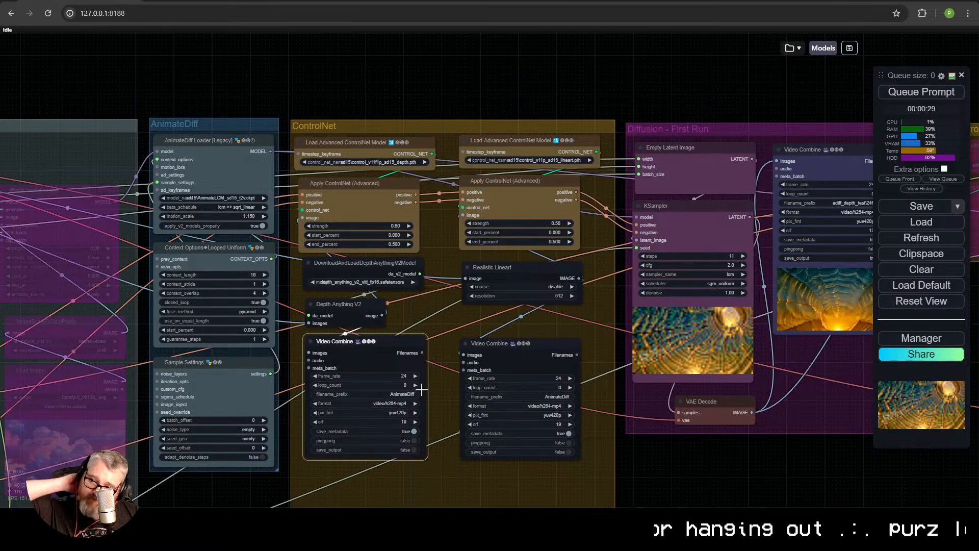
Queue the workflow to generate the depth and lineart ControlNet previews and render the first diffusion run
scroll(418, 389, down, 5)
drag(357, 395, 746, 317)
scroll(284, 271, up, 12)
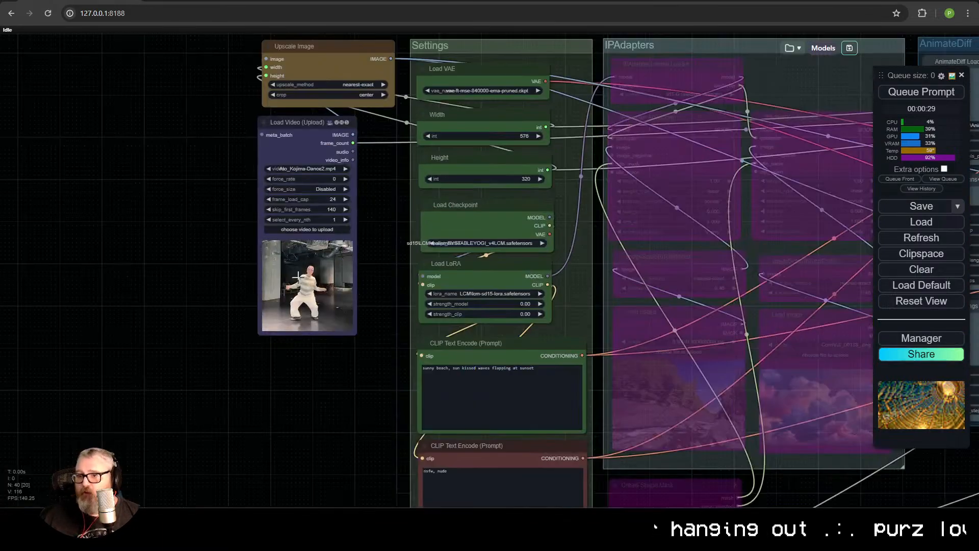
scroll(282, 260, down, 4)
drag(625, 306, 46, 300)
drag(642, 342, 140, 337)
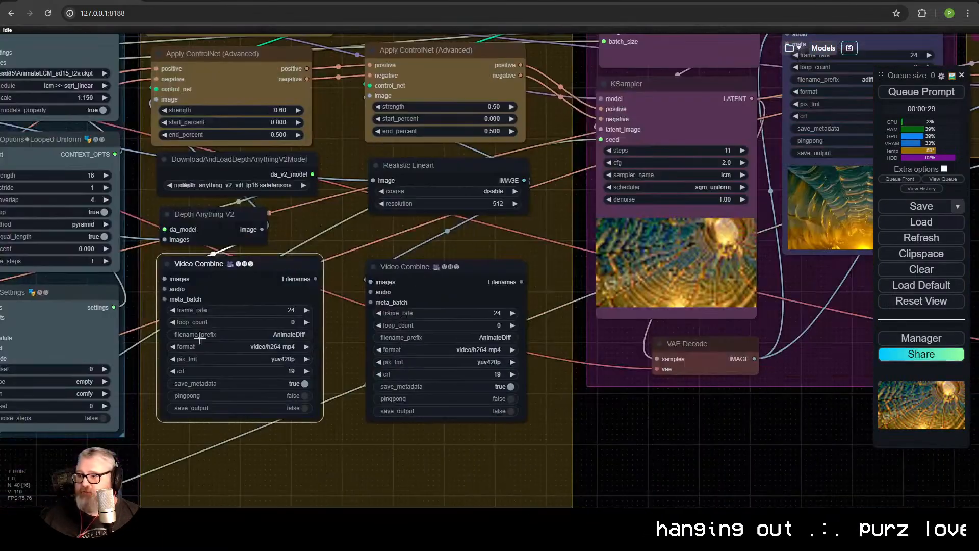
drag(540, 290, 705, 419)
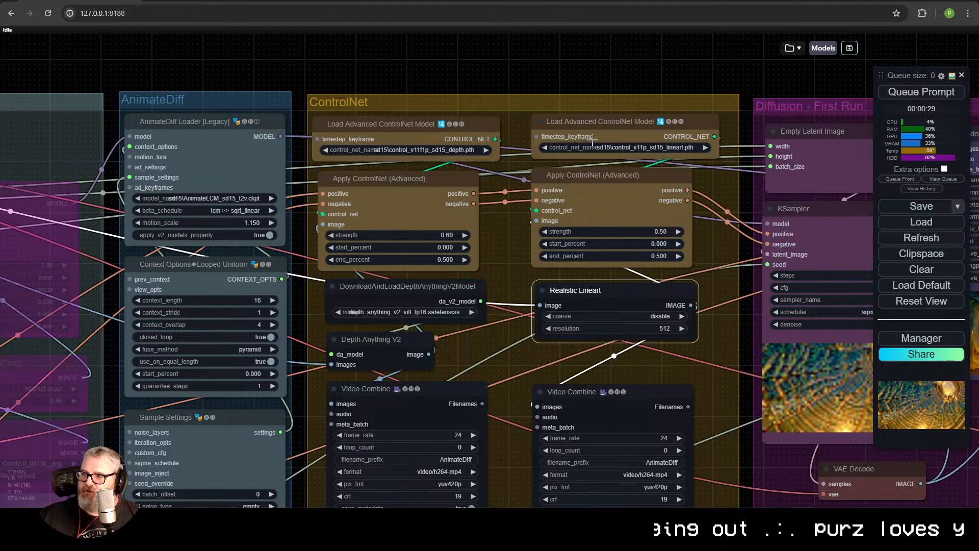
scroll(593, 144, down, 4)
drag(579, 319, 425, 260)
key(ctrl+Return)
Examine the lineart and depth previews in the two ControlNet Video Combine nodes while the workflow runs
scroll(510, 319, down, 5)
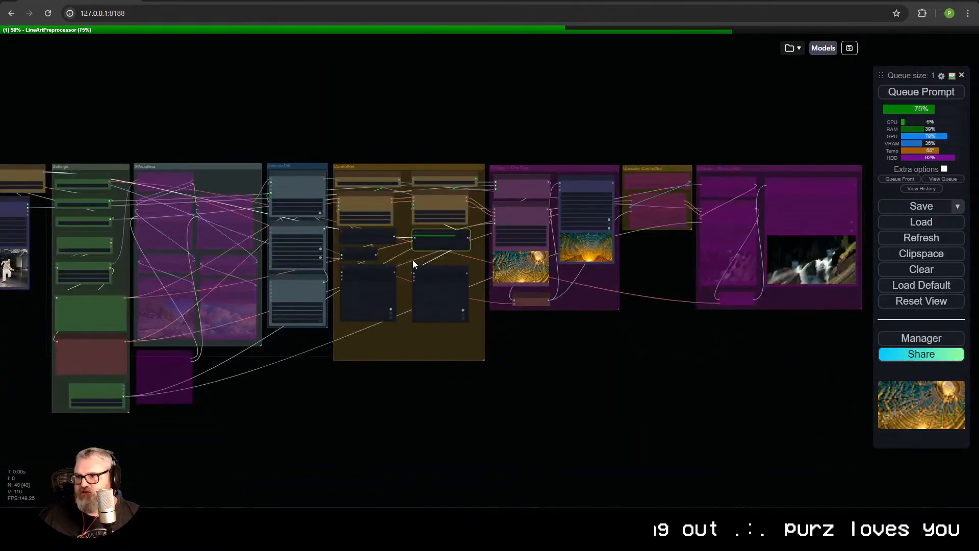
scroll(453, 351, up, 15)
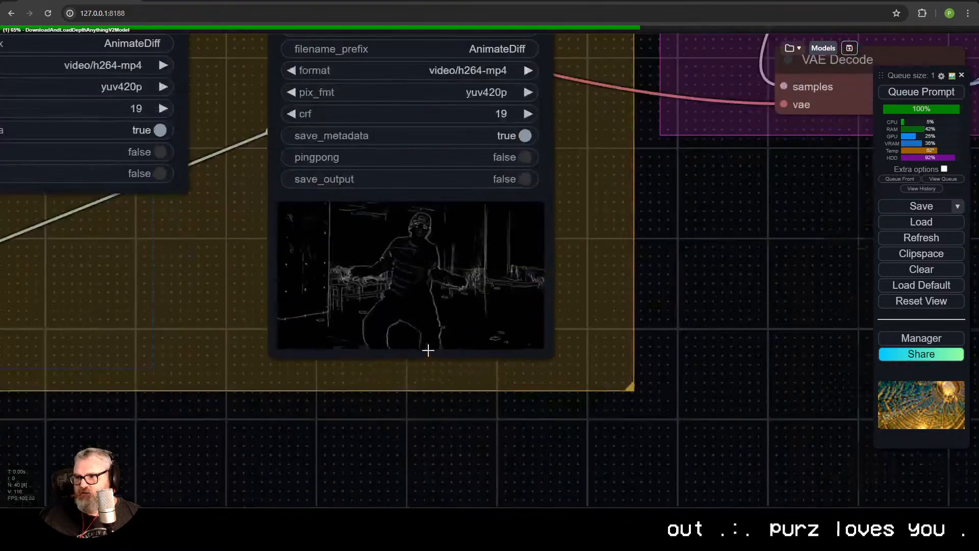
scroll(531, 399, down, 5)
scroll(484, 359, up, 2)
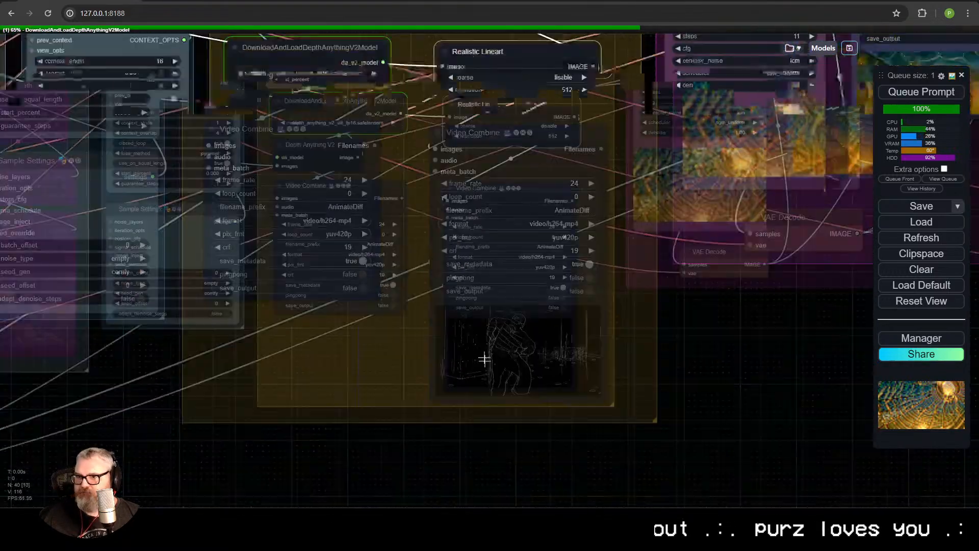
scroll(484, 359, down, 3)
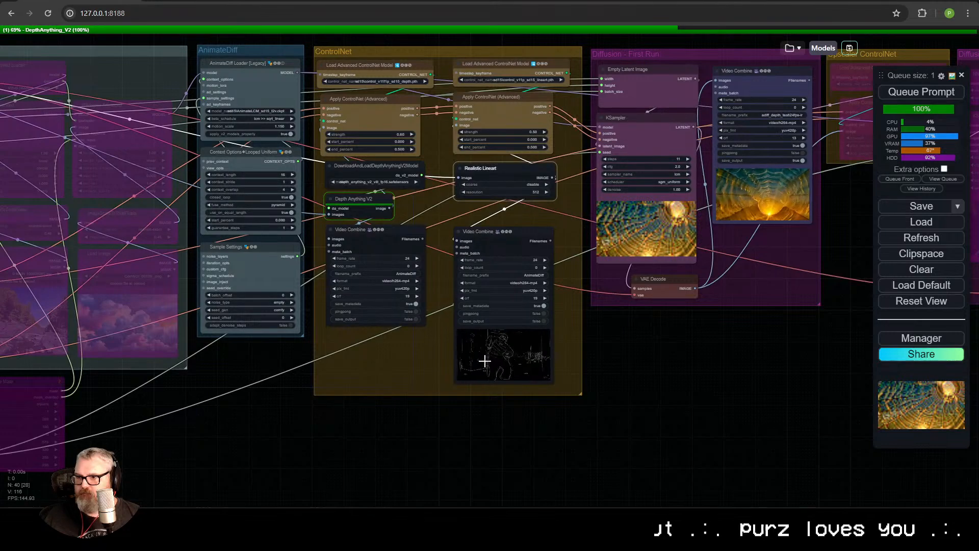
scroll(455, 385, up, 10)
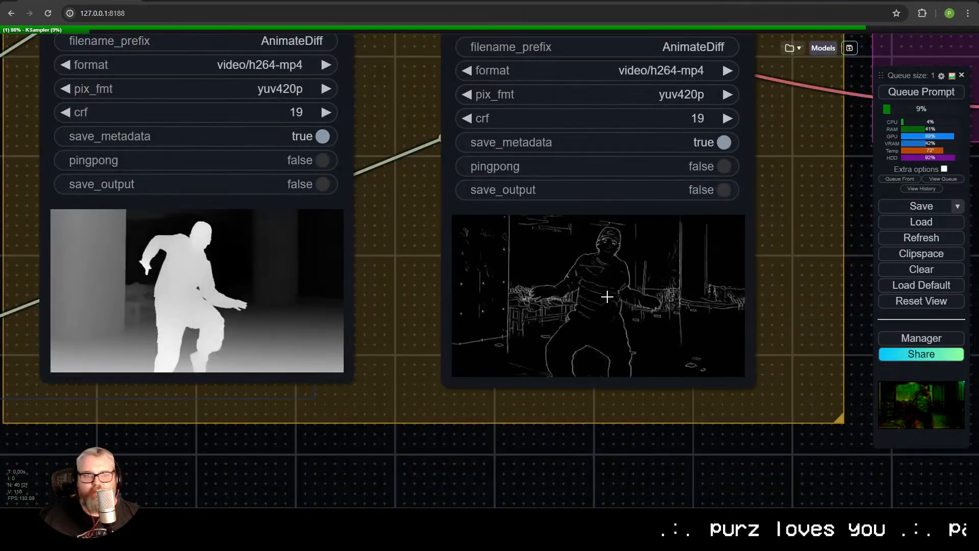
scroll(604, 291, down, 15)
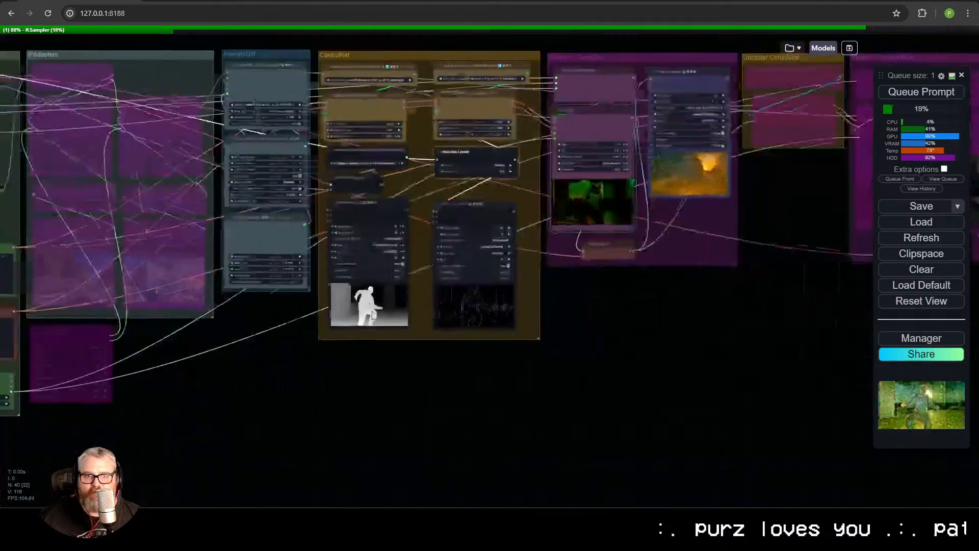
Place the Load Video (Upload) node to the left of the Upscale Image node, outside the Settings group
scroll(346, 169, up, 3)
scroll(346, 169, up, 9)
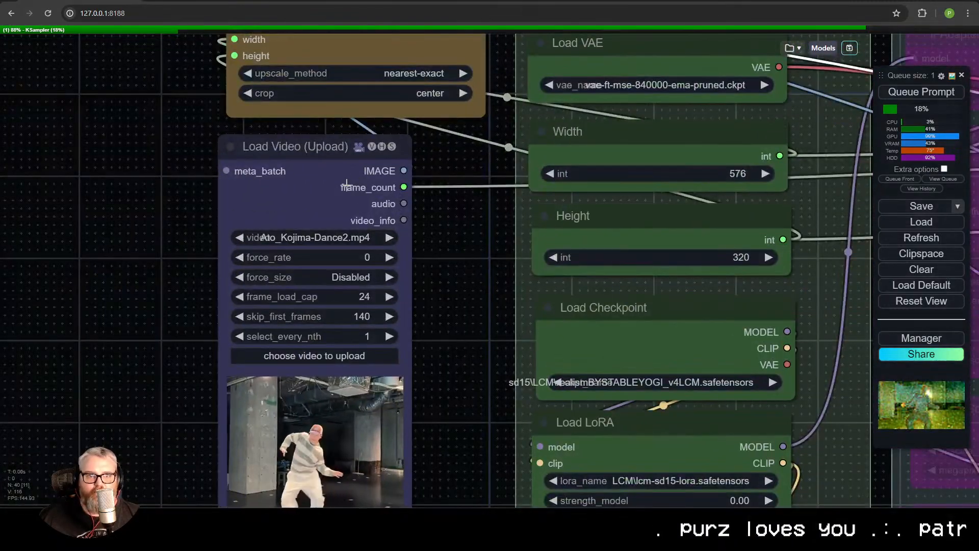
scroll(342, 181, down, 6)
drag(328, 117, 201, 92)
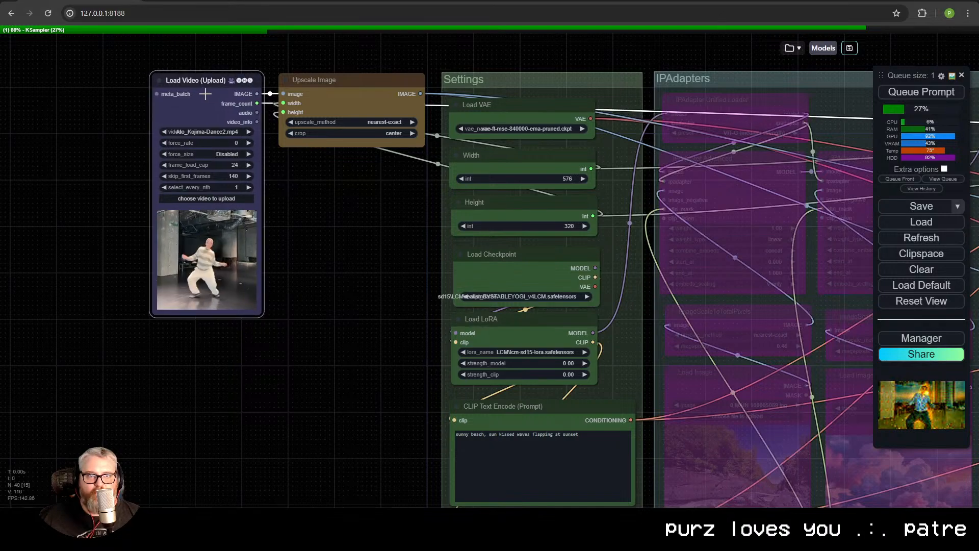
Move the Load Video and Upscale Image nodes together to just below the ControlNet group
scroll(287, 186, down, 4)
drag(322, 207, 214, 230)
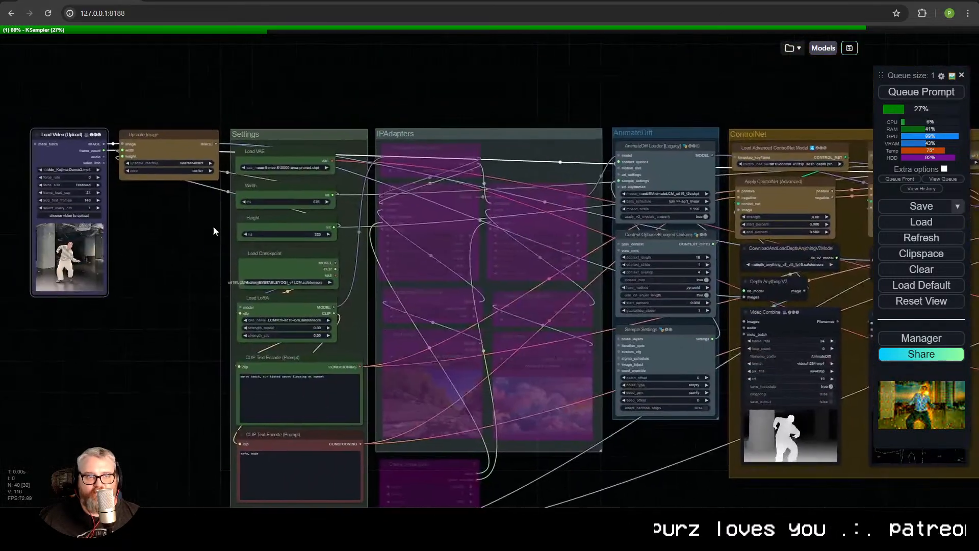
drag(149, 138, 714, 474)
drag(670, 446, 470, 273)
drag(434, 299, 604, 338)
drag(739, 404, 471, 507)
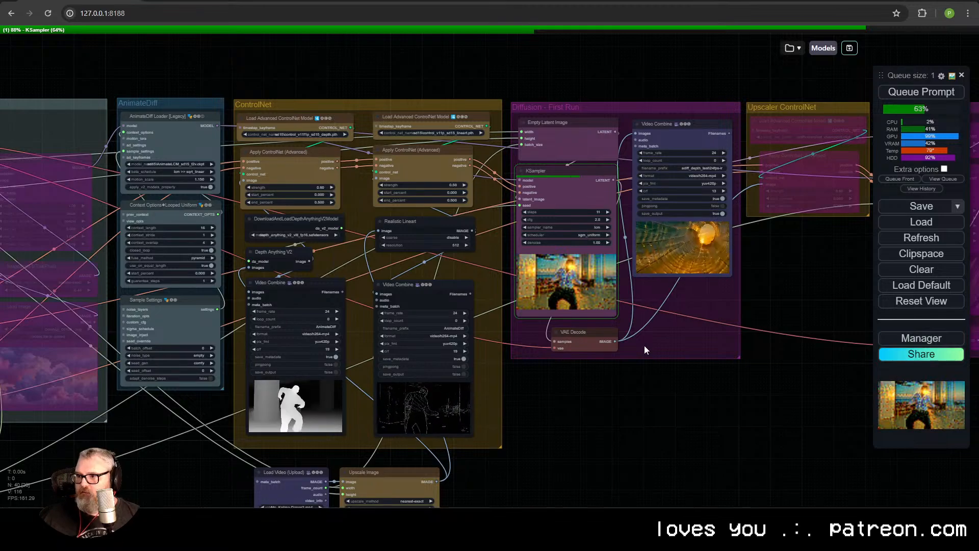
Watch the KSampler preview and inspect the finished video in the Diffusion - First Run Video Combine node
scroll(580, 281, up, 5)
scroll(579, 280, up, 2)
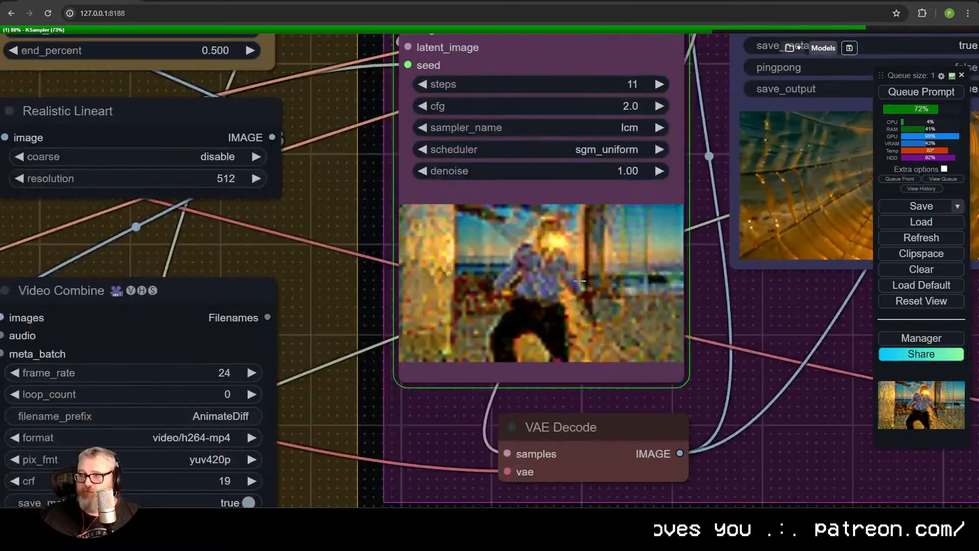
scroll(580, 281, down, 9)
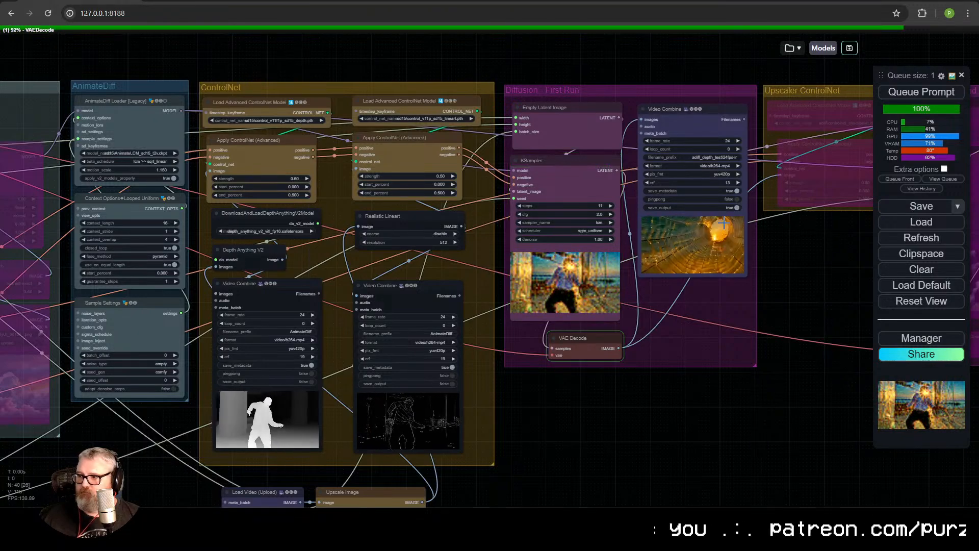
scroll(723, 222, up, 5)
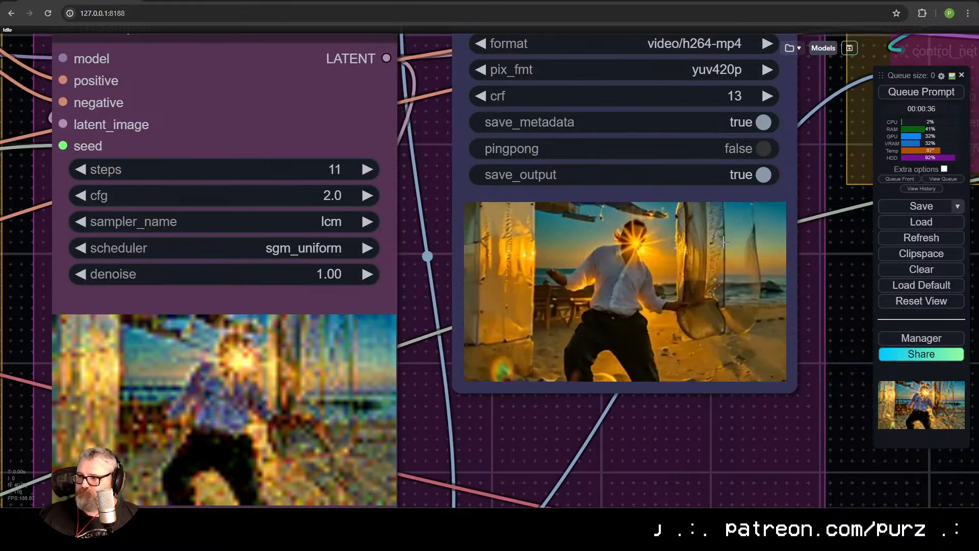
scroll(724, 242, down, 6)
scroll(407, 302, up, 1)
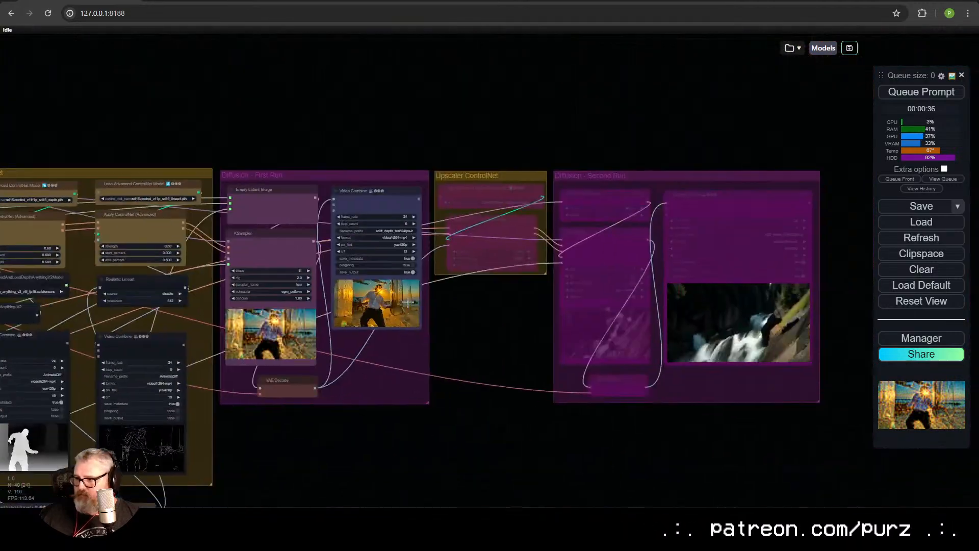
Compare the depth and lineart previews in the ControlNet group with the first-run output video
drag(137, 390, 522, 315)
drag(443, 364, 615, 235)
drag(576, 270, 540, 364)
scroll(566, 321, up, 6)
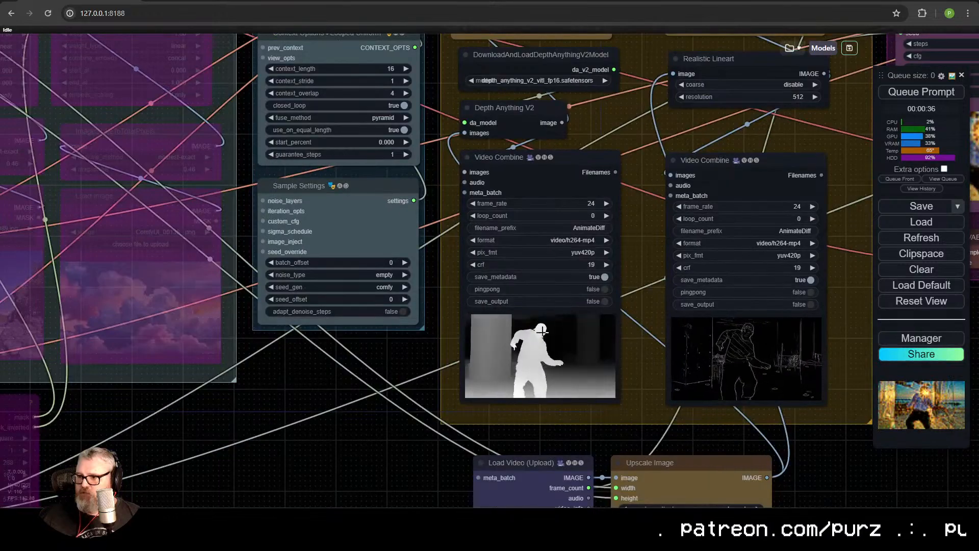
scroll(542, 331, down, 6)
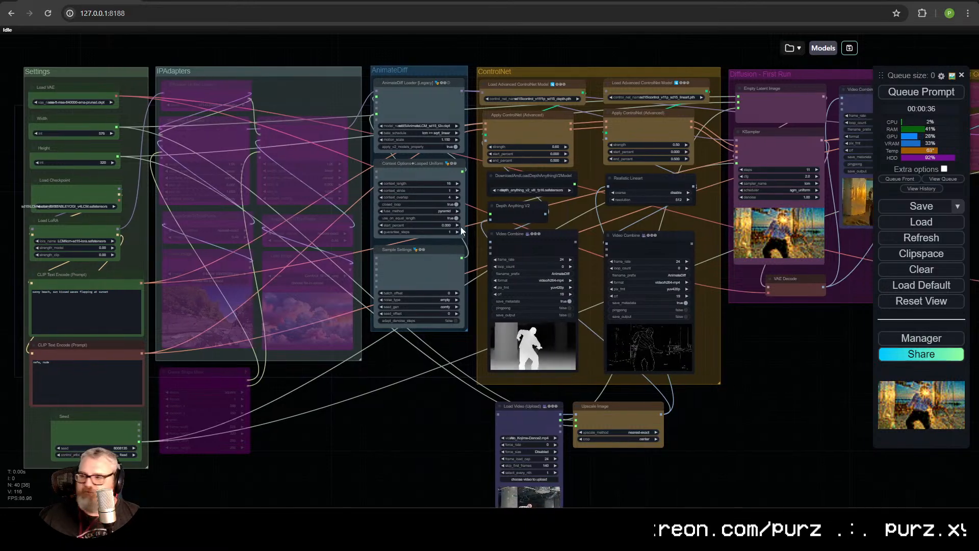
drag(565, 220, 333, 260)
scroll(675, 235, up, 7)
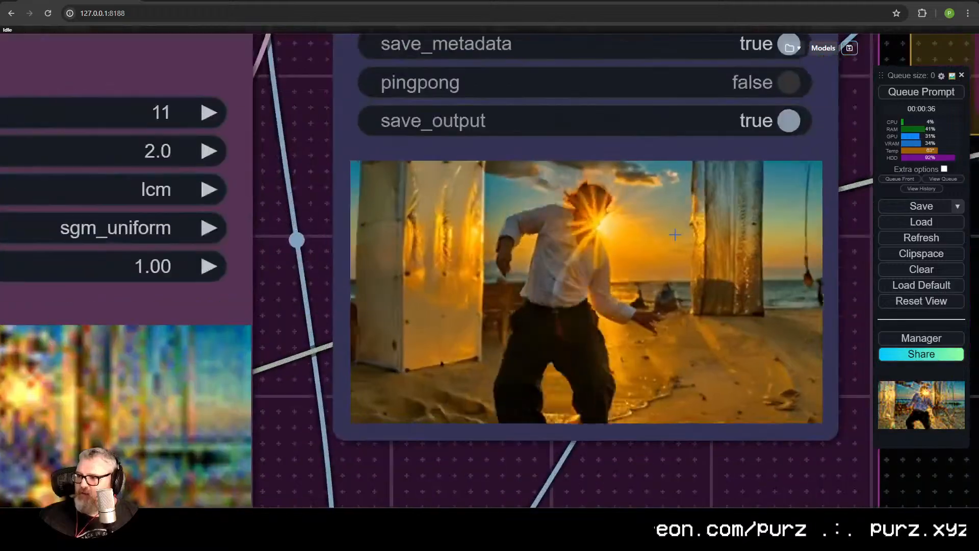
scroll(724, 272, down, 4)
Nudge the positive CLIP Text Encode (Prompt) node slightly within the Settings group
drag(848, 256, 140, 319)
scroll(474, 273, down, 6)
drag(47, 347, 974, 255)
mouse_move(387, 336)
mouse_down()
mouse_move(918, 292)
mouse_move(976, 398)
mouse_up()
drag(698, 418, 540, 233)
double_click(122, 229)
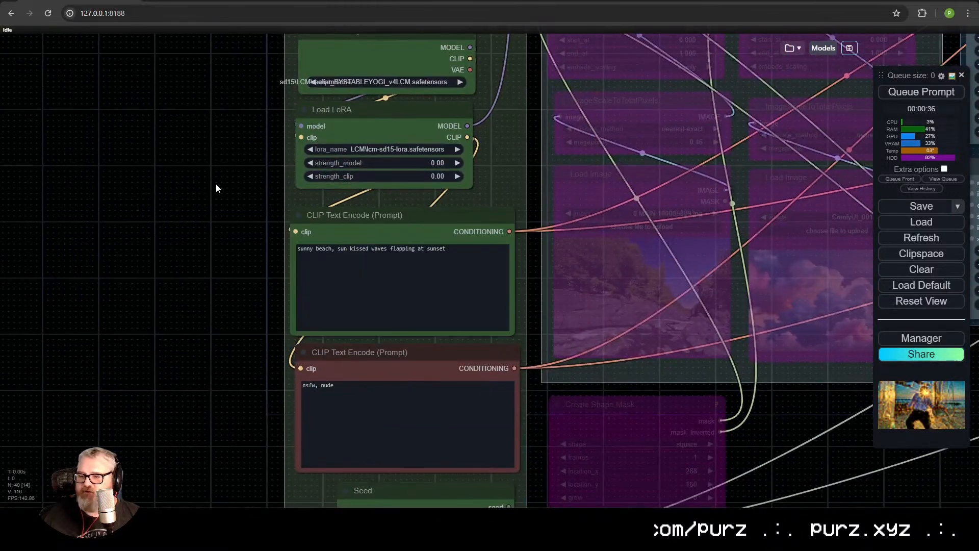
drag(367, 225, 373, 222)
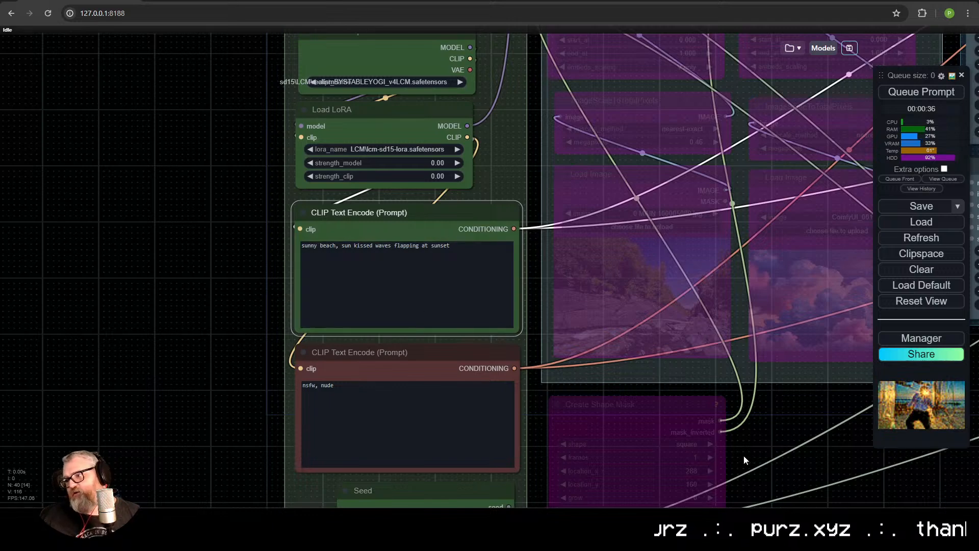
Review the workflow from the prompt through AnimateDiff and ControlNet to the first-run KSampler and output video
drag(744, 460, 373, 477)
drag(345, 246, 330, 317)
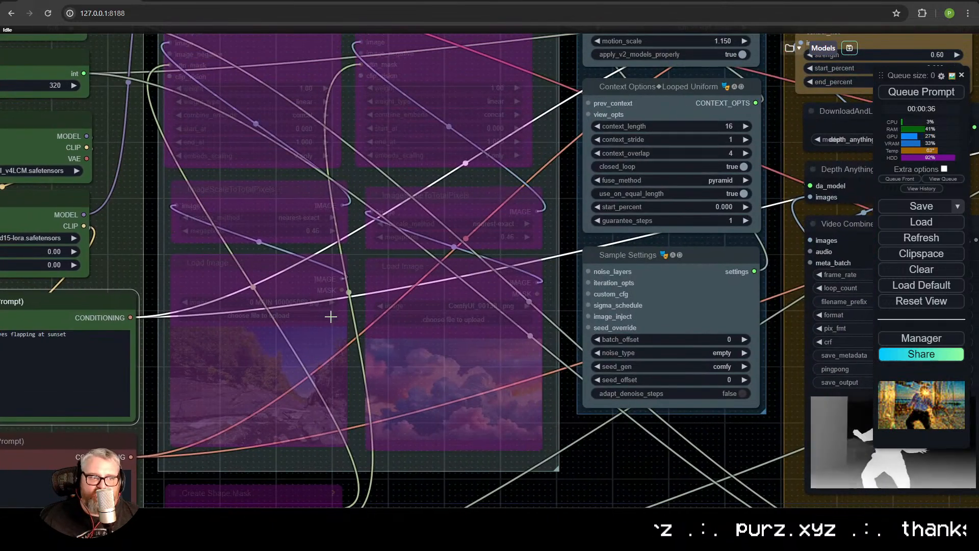
drag(532, 376, 411, 385)
drag(574, 394, 278, 371)
scroll(277, 372, down, 3)
drag(575, 392, 273, 408)
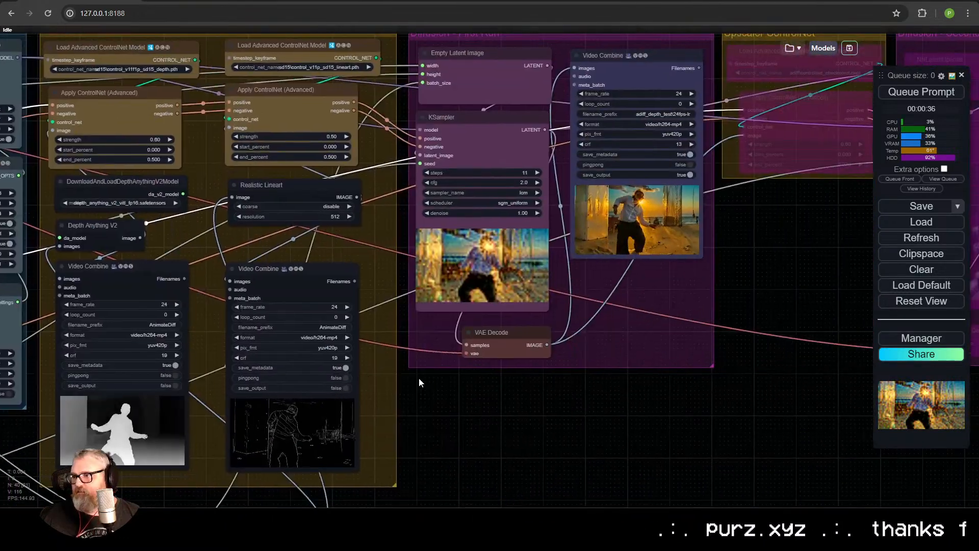
scroll(714, 194, up, 1)
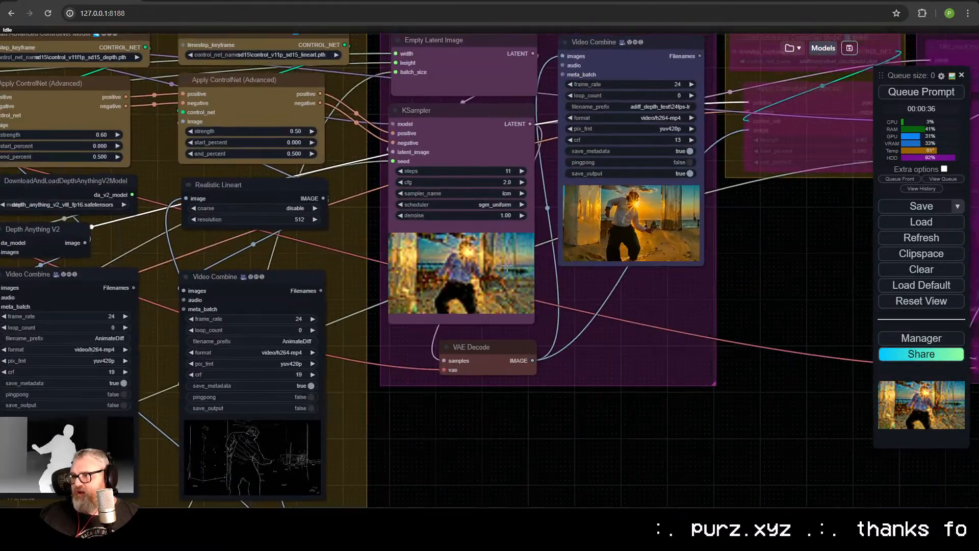
scroll(355, 340, down, 1)
Examine the Depth Anything V2 preview up close, along with the lineart preview and the source video nodes
drag(191, 423, 585, 381)
scroll(440, 250, up, 5)
scroll(439, 249, up, 4)
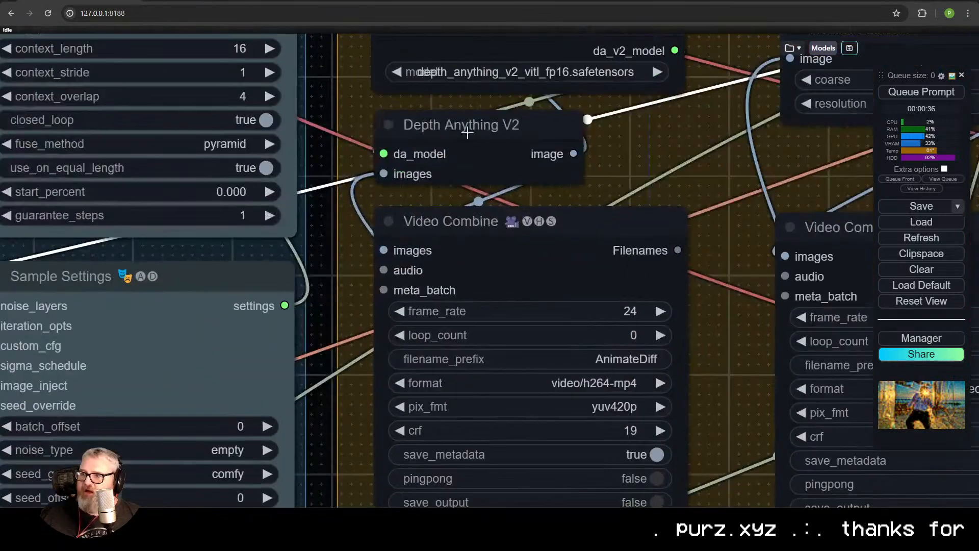
scroll(500, 443, up, 1)
drag(500, 443, 421, 273)
drag(501, 391, 431, 266)
scroll(414, 337, up, 6)
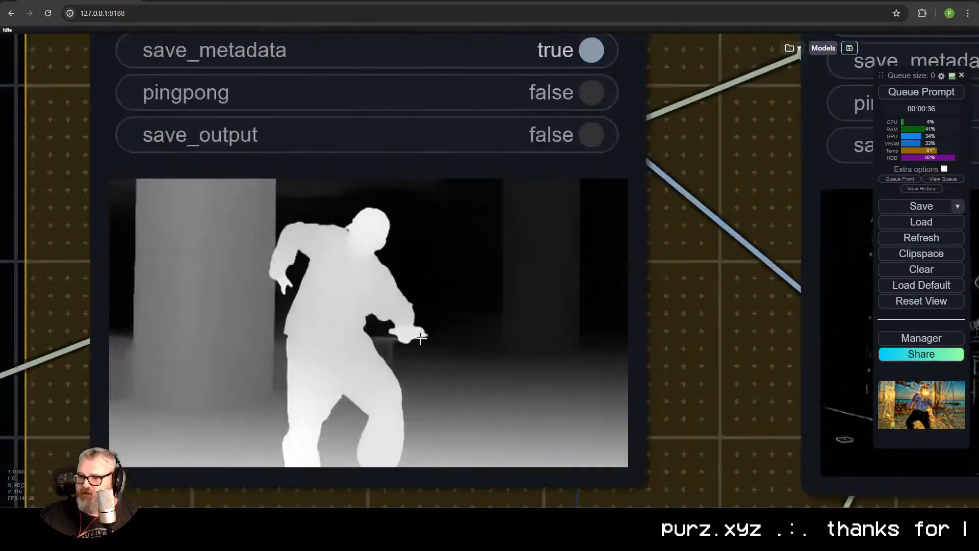
scroll(612, 411, down, 15)
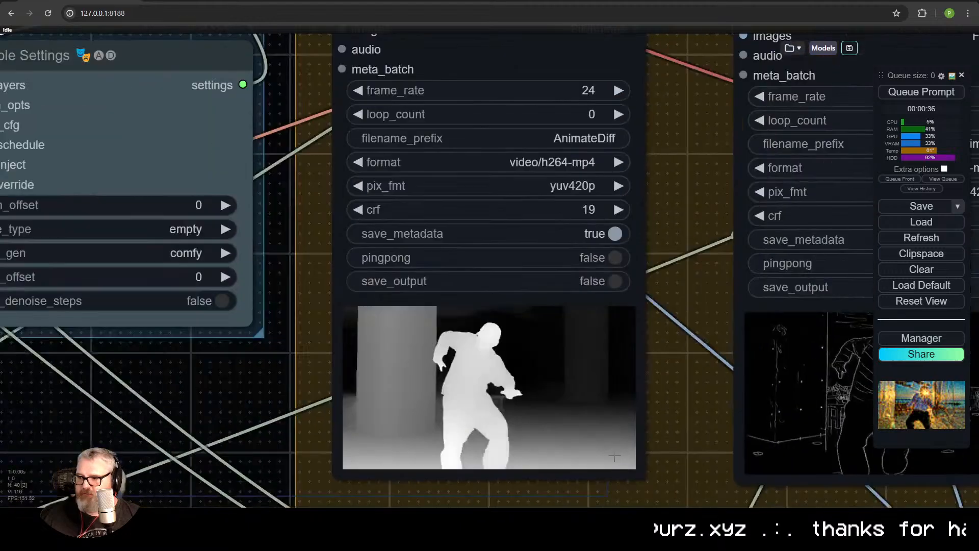
drag(843, 371, 406, 369)
scroll(405, 369, down, 7)
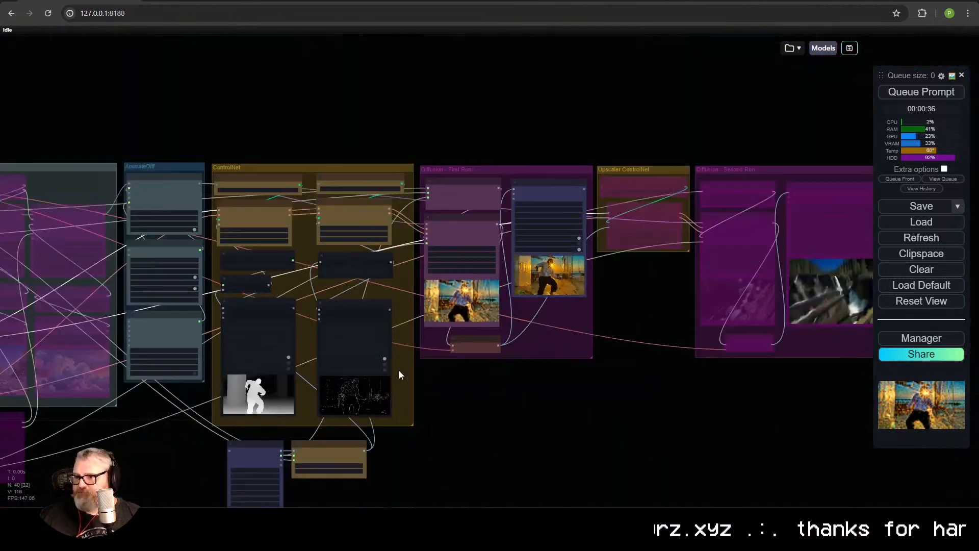
scroll(275, 384, up, 12)
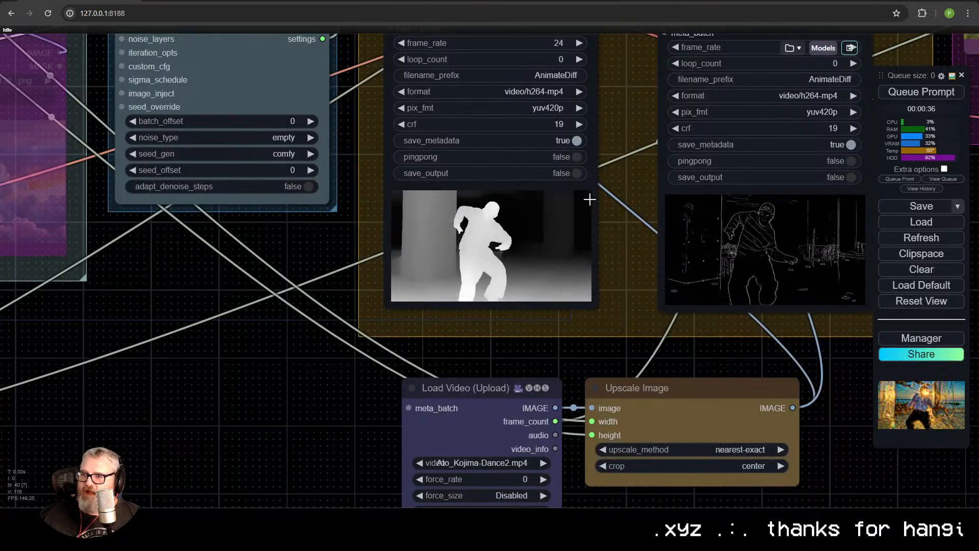
scroll(381, 399, down, 5)
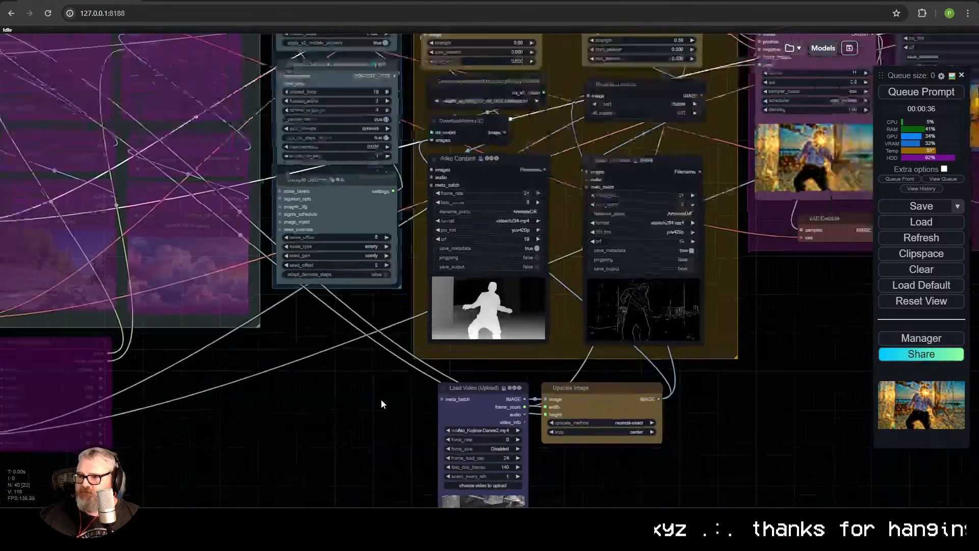
Add a BiRefNet node in the empty canvas area below the Settings group
drag(381, 399, 626, 288)
scroll(626, 288, down, 2)
scroll(626, 282, down, 5)
drag(585, 374, 300, 411)
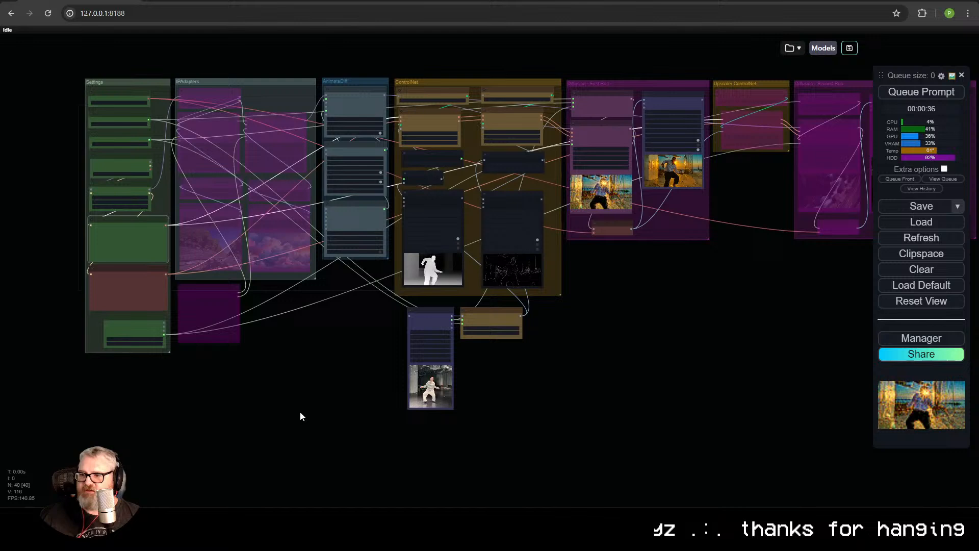
double_click(158, 391)
text(bifer)
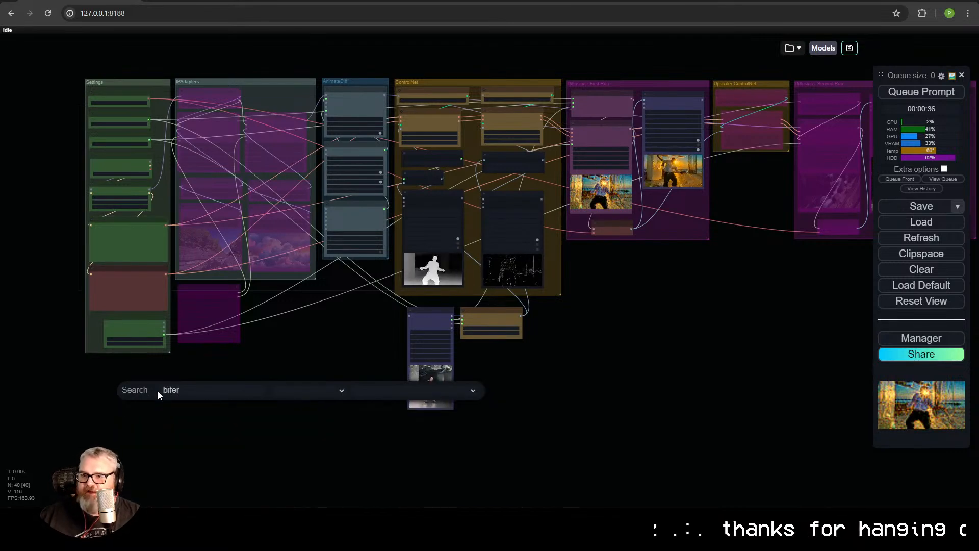
key(BackSpace)
key(BackSpace)
key(BackSpace)
text(ref)
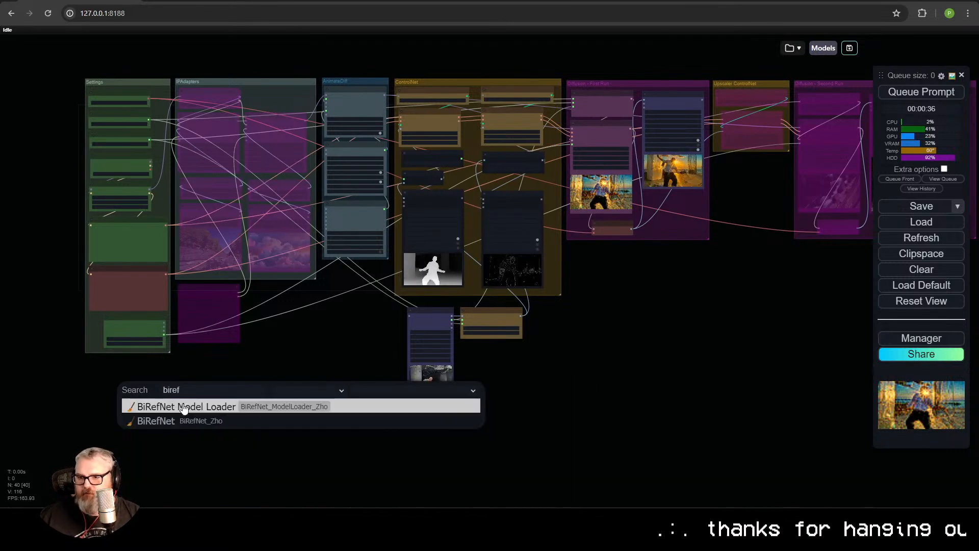
click(154, 421)
scroll(196, 393, up, 5)
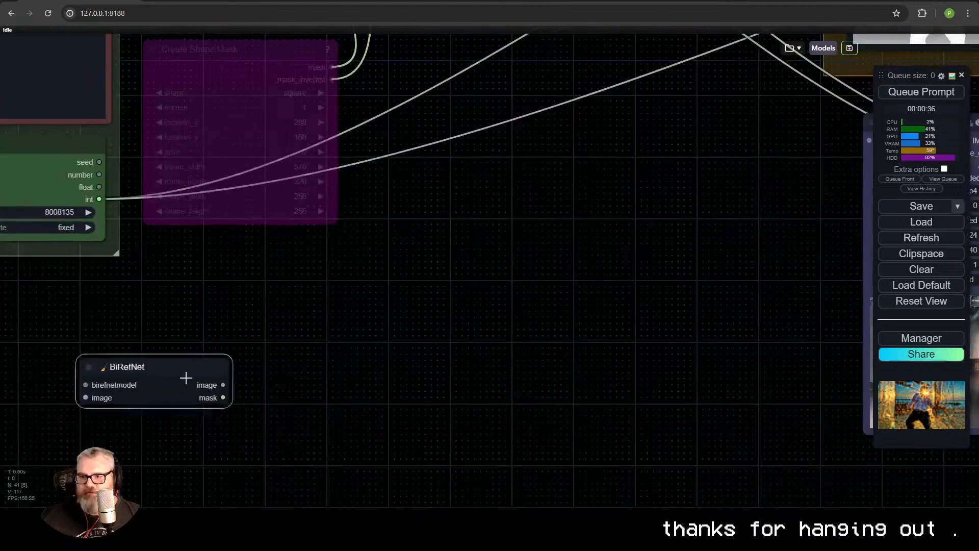
Add a BiRefNet Model Loader feeding the BiRefNet node's birefnetmodel input and place it directly above that node
drag(186, 379, 437, 398)
drag(320, 381, 345, 312)
click(376, 360)
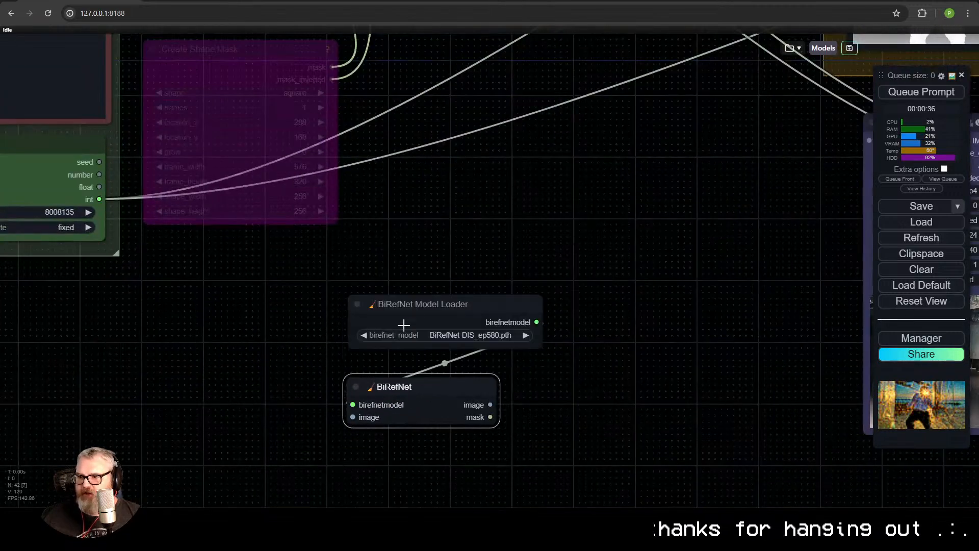
mouse_move(419, 306)
mouse_down()
mouse_move(386, 320)
mouse_move(422, 326)
mouse_up()
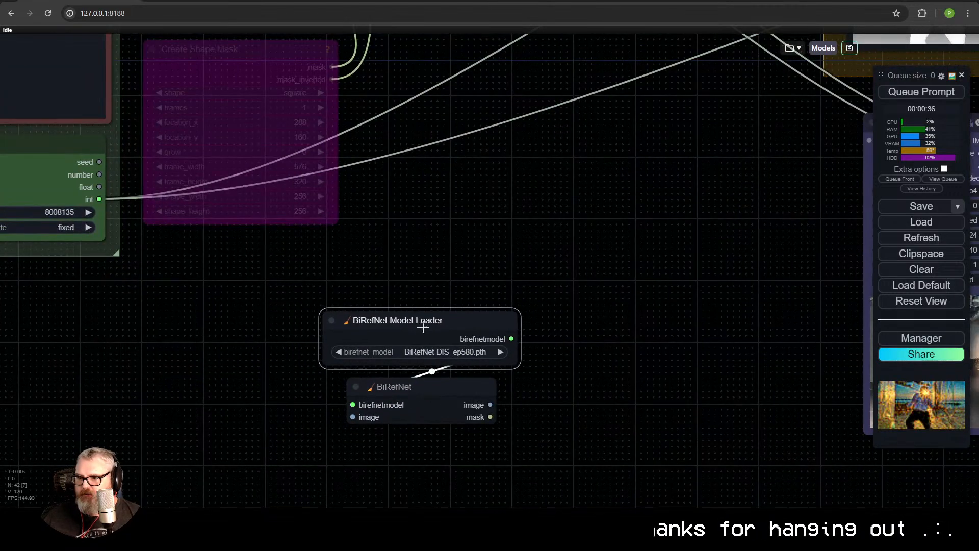
Connect the Upscale Image node's IMAGE output to the BiRefNet node's image input
scroll(423, 327, down, 8)
drag(298, 312, 55, 280)
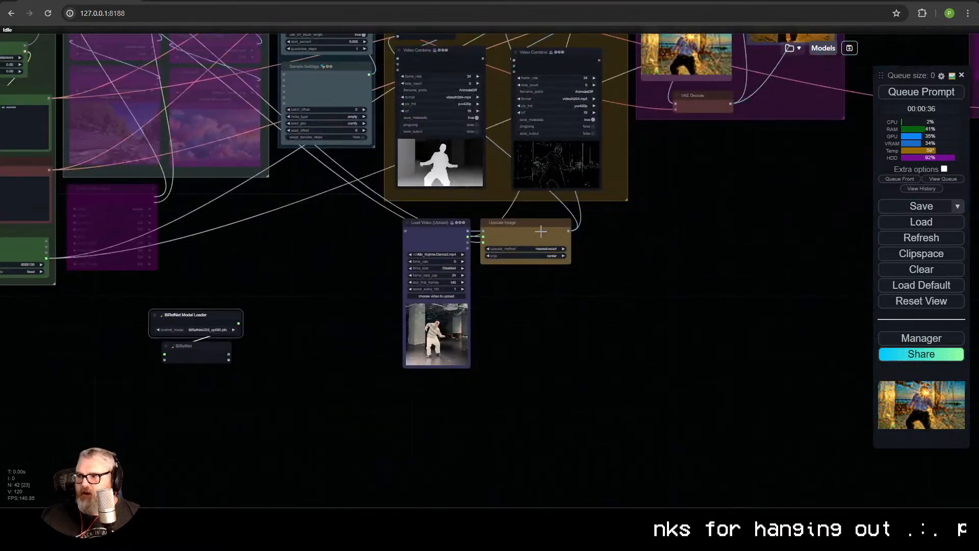
drag(567, 228, 169, 361)
scroll(188, 381, up, 11)
scroll(257, 348, down, 3)
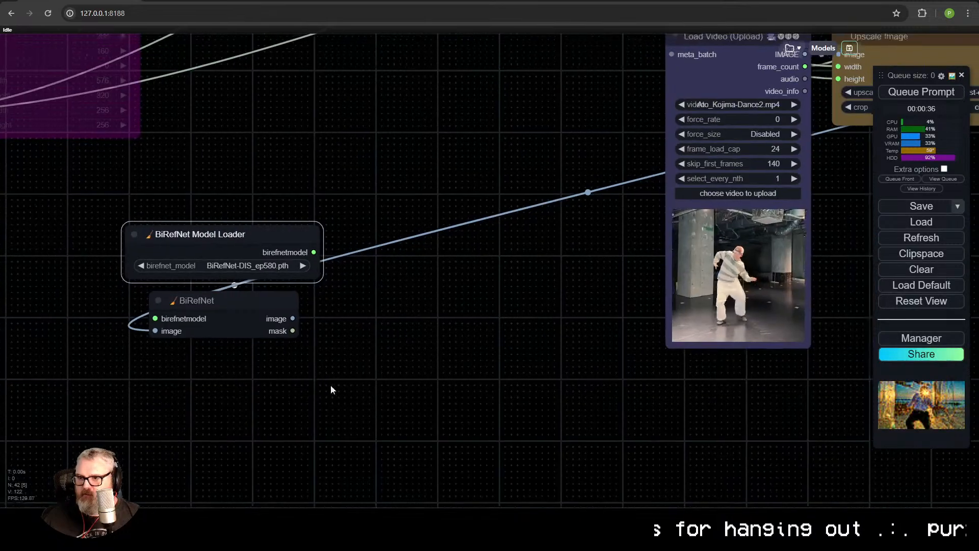
Move the BiRefNet Model Loader and BiRefNet nodes together to just beneath the Upscale Image node
drag(330, 385, 254, 414)
drag(260, 414, 124, 212)
drag(128, 264, 834, 233)
drag(846, 388, 306, 389)
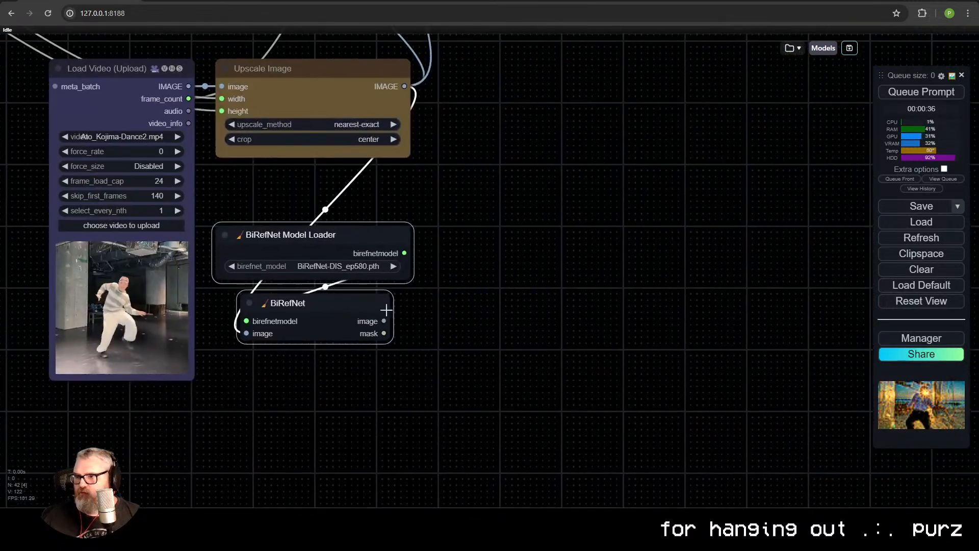
Align the BiRefNet node with the left edge of its Model Loader below the Upscale Image node
drag(384, 333, 581, 418)
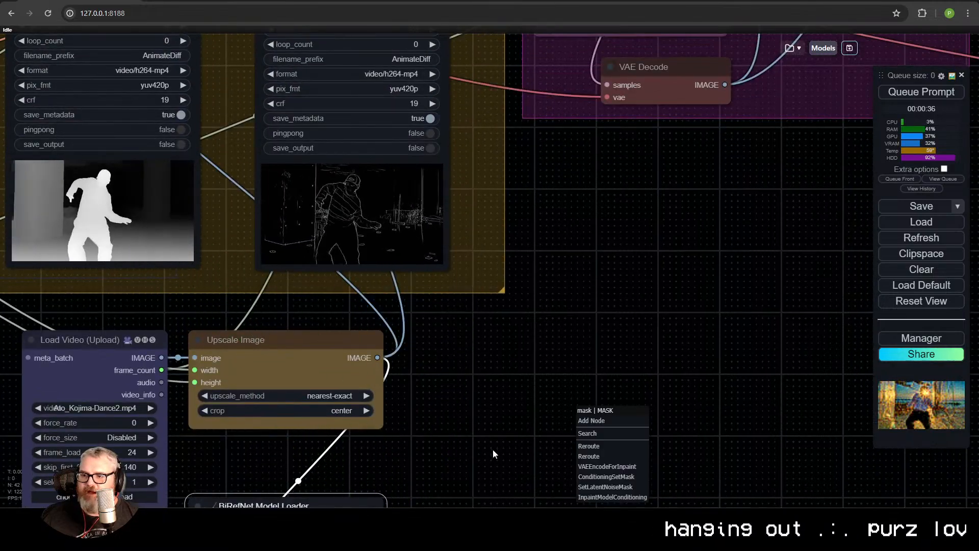
click(486, 451)
scroll(486, 452, down, 6)
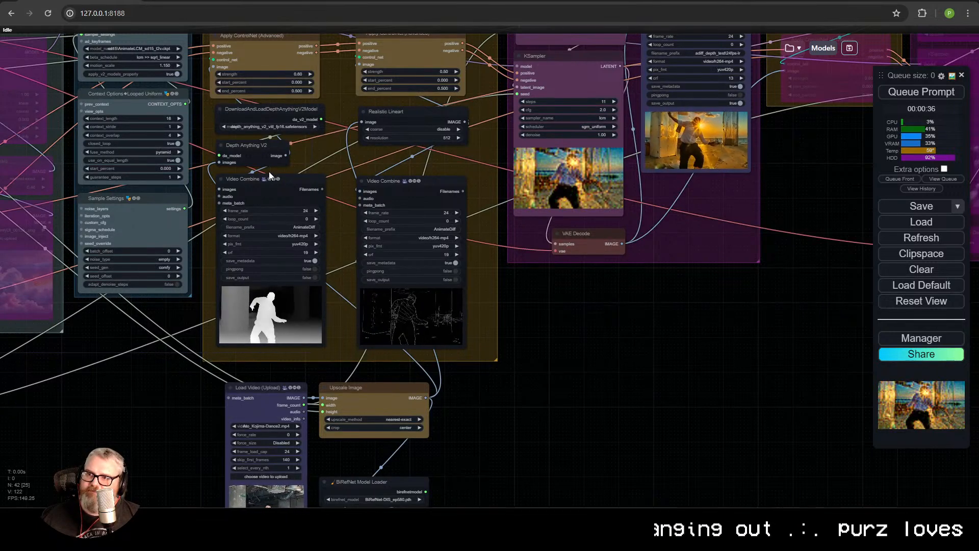
drag(312, 427, 279, 319)
click(330, 427)
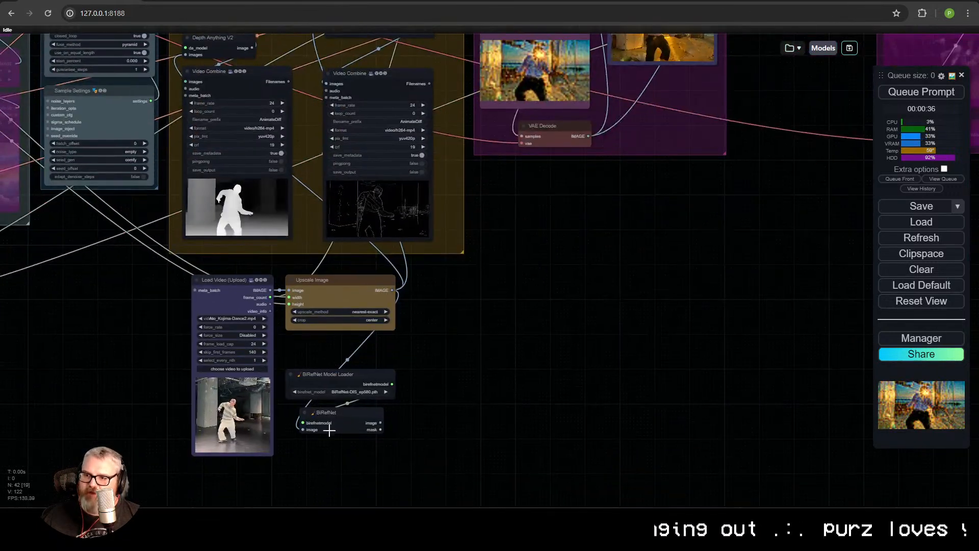
drag(336, 423, 325, 422)
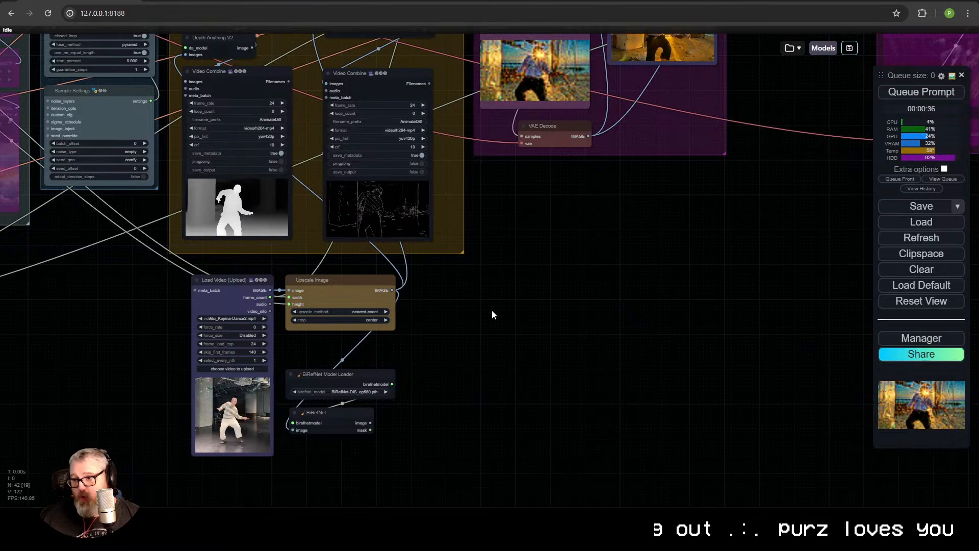
Add two ImageCompositeMasked nodes side by side in the empty canvas area beside the BiRefNet nodes
double_click(463, 326)
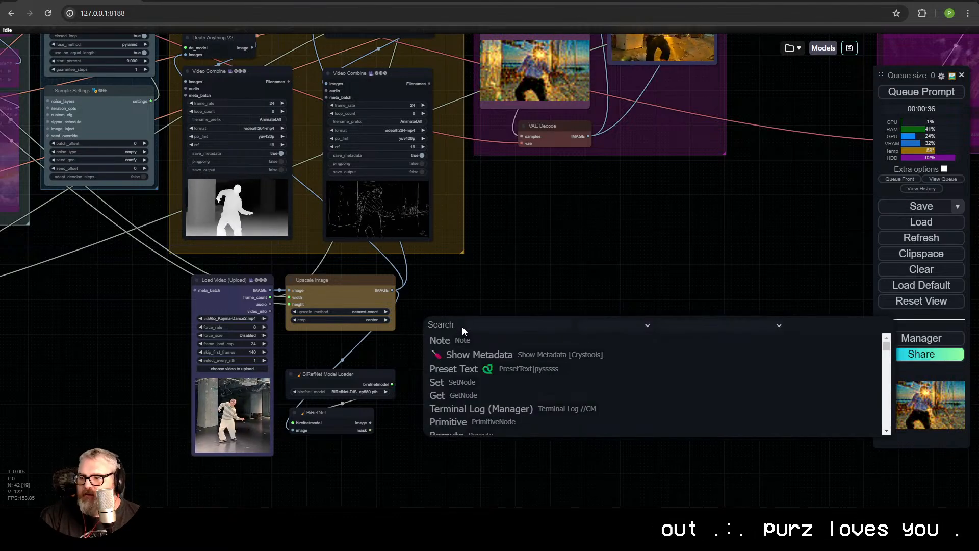
text(imagecom)
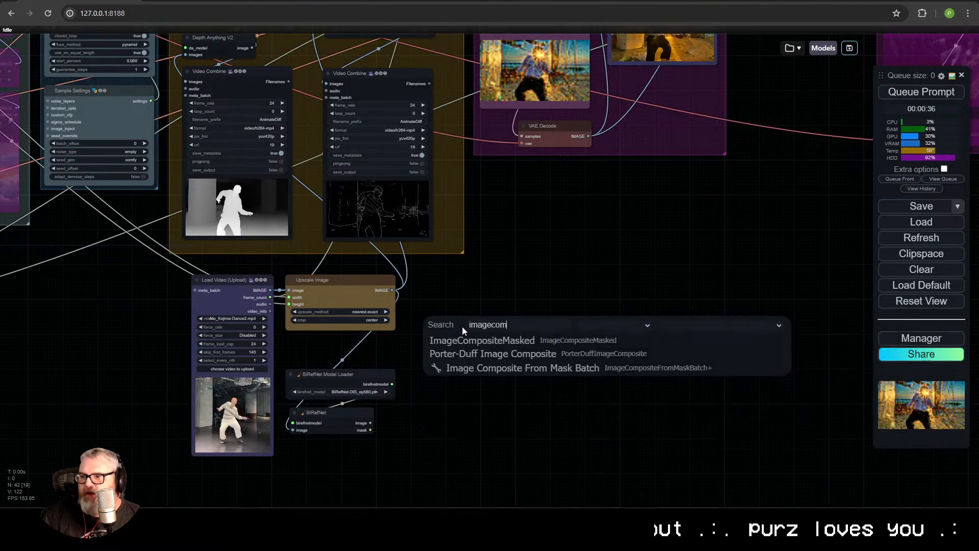
key(Return)
mouse_move(529, 331)
mouse_down()
mouse_move(513, 348)
mouse_move(508, 303)
mouse_move(646, 305)
mouse_move(647, 379)
mouse_up()
Add an Image Blank node and place it above the two ImageCompositeMasked nodes
double_click(614, 260)
text(image)
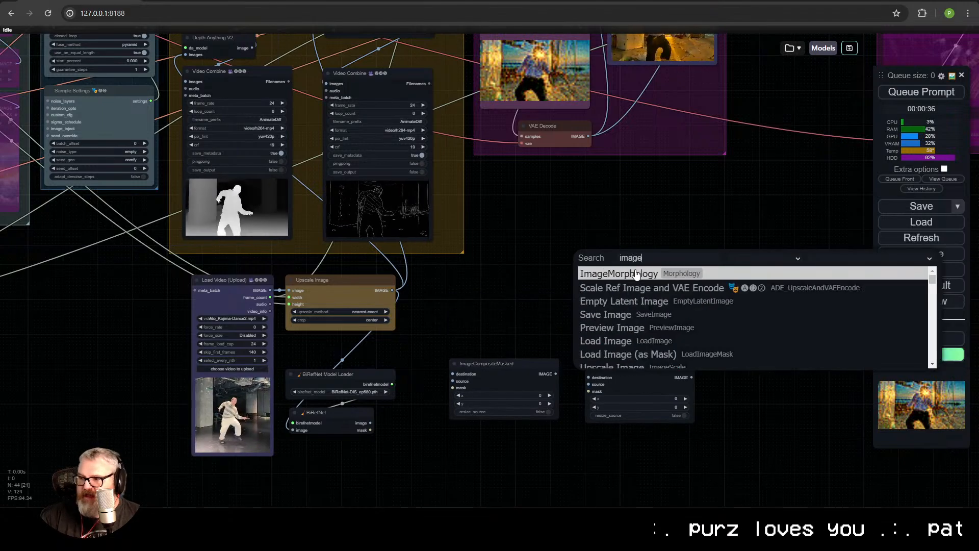
text( blan)
click(636, 275)
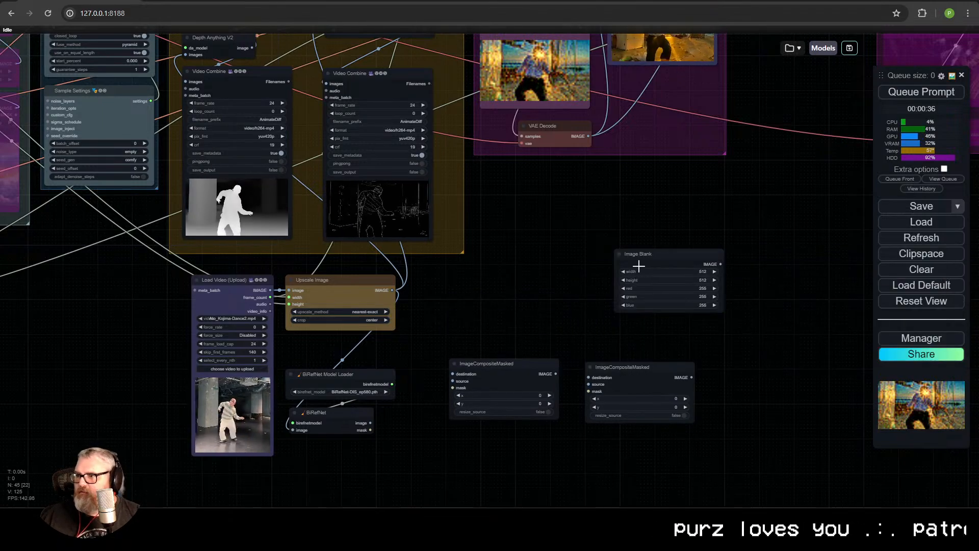
drag(662, 243, 558, 241)
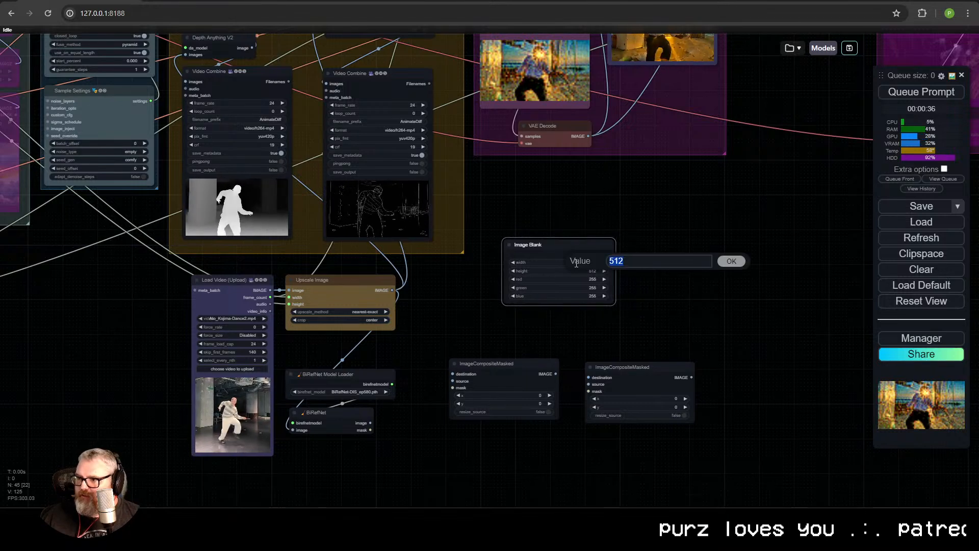
Convert the Image Blank node's width and height widgets to inputs
click(732, 262)
right_click(570, 244)
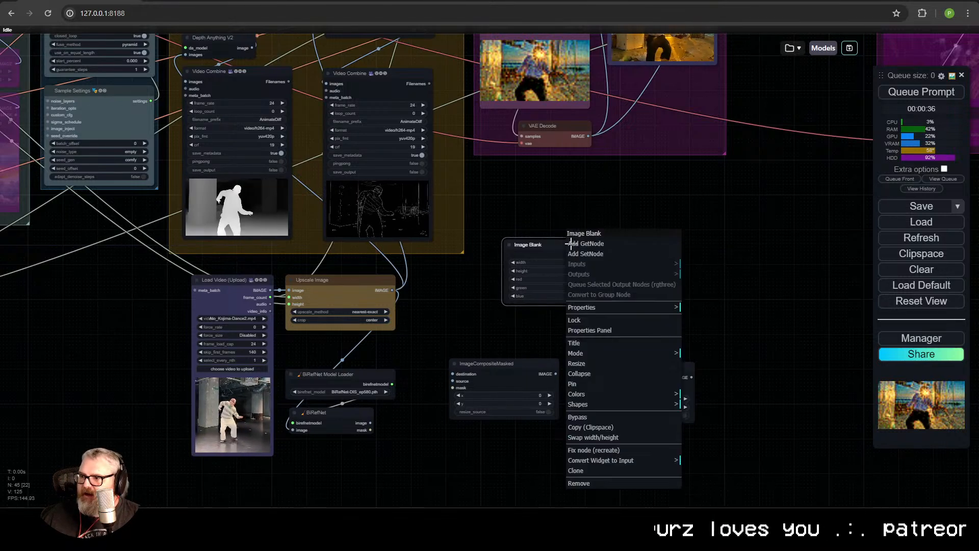
click(599, 459)
click(701, 461)
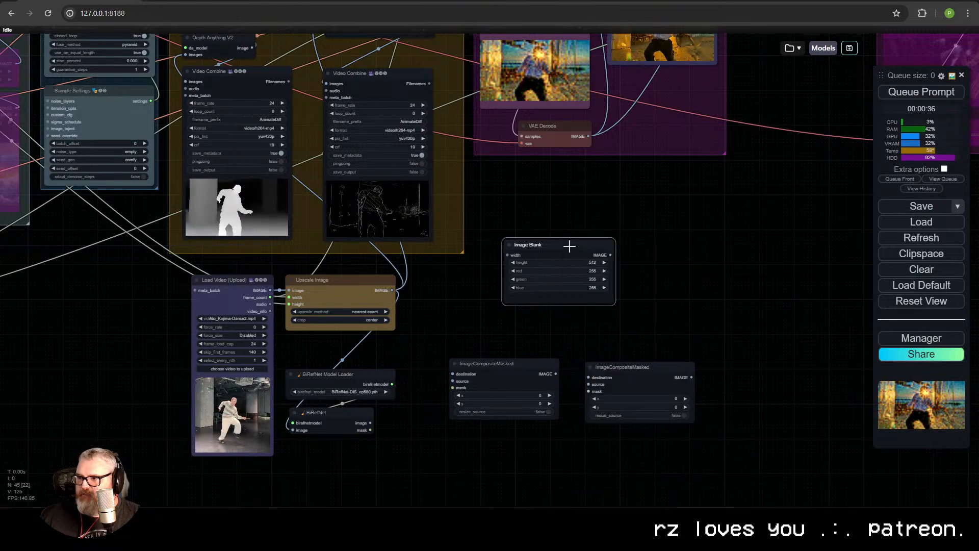
right_click(567, 247)
click(632, 464)
click(716, 464)
Connect the Width and Height nodes in the Settings group to the Image Blank node's width and height inputs
scroll(359, 273, down, 3)
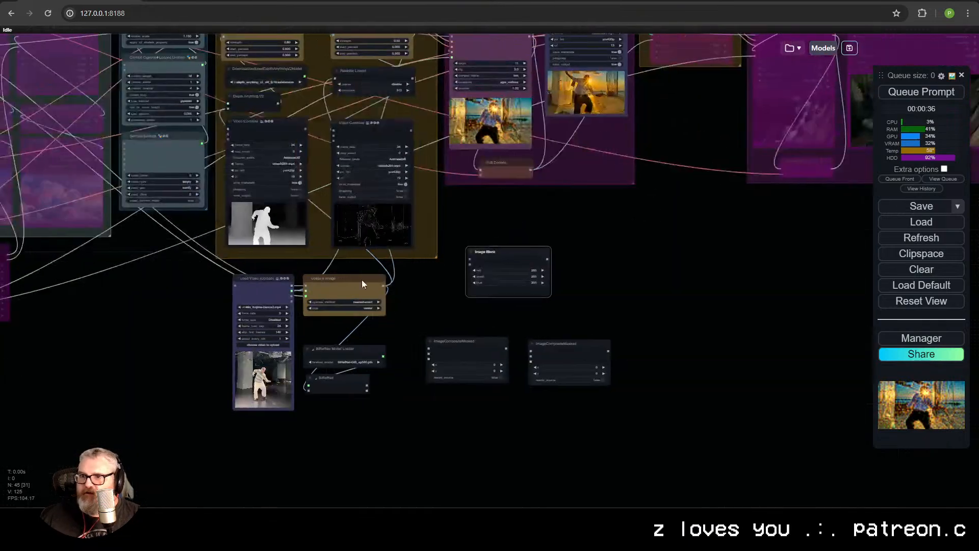
drag(359, 269, 675, 425)
drag(802, 408, 655, 370)
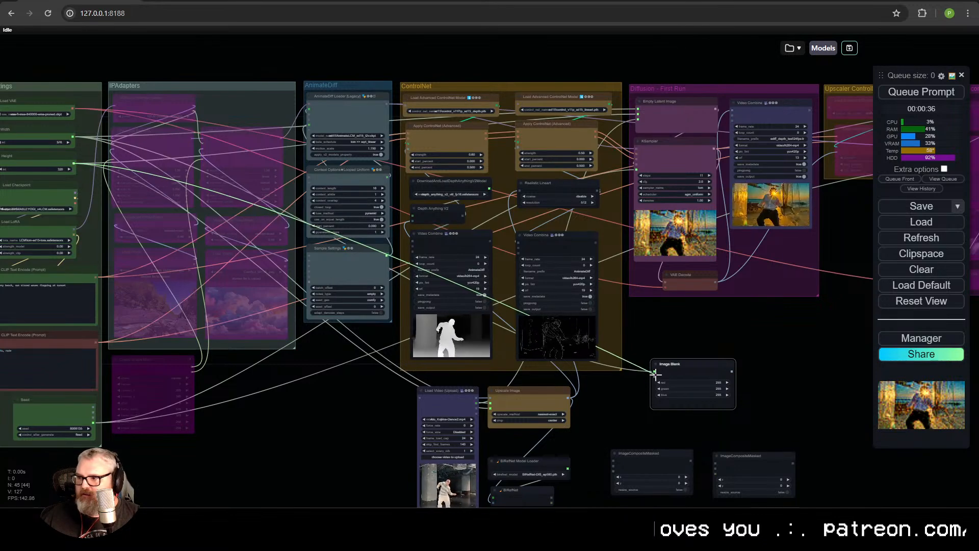
Set the Image Blank node's red, green and blue to 0 and move the node up beside the ControlNet group
scroll(687, 385, up, 10)
drag(682, 371, 544, 240)
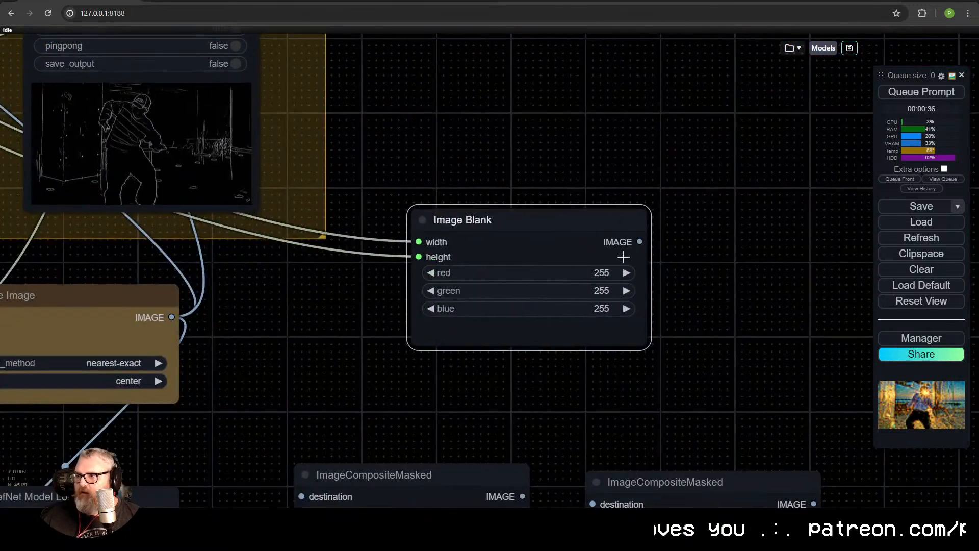
click(594, 273)
text(0)
key(Return)
click(589, 291)
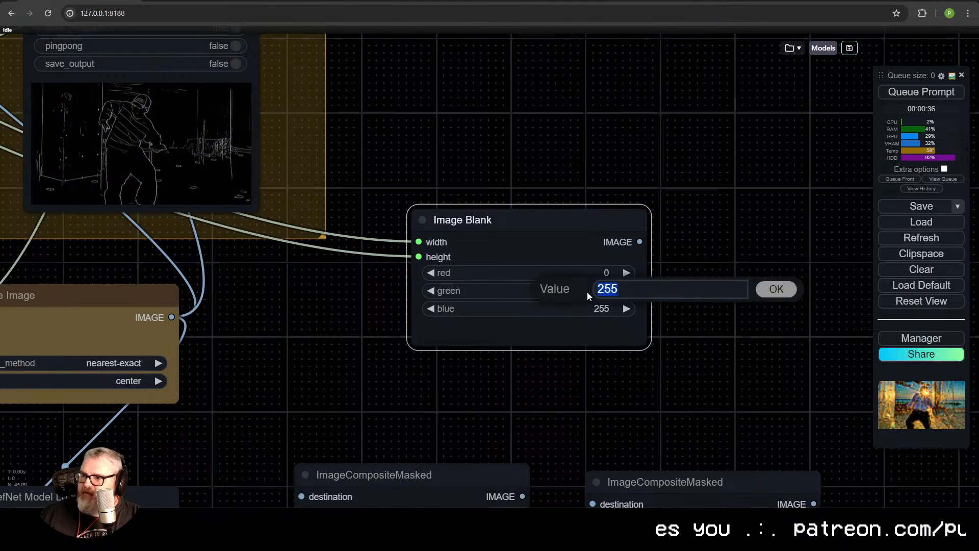
text(0)
key(Return)
click(581, 308)
text(0)
key(Return)
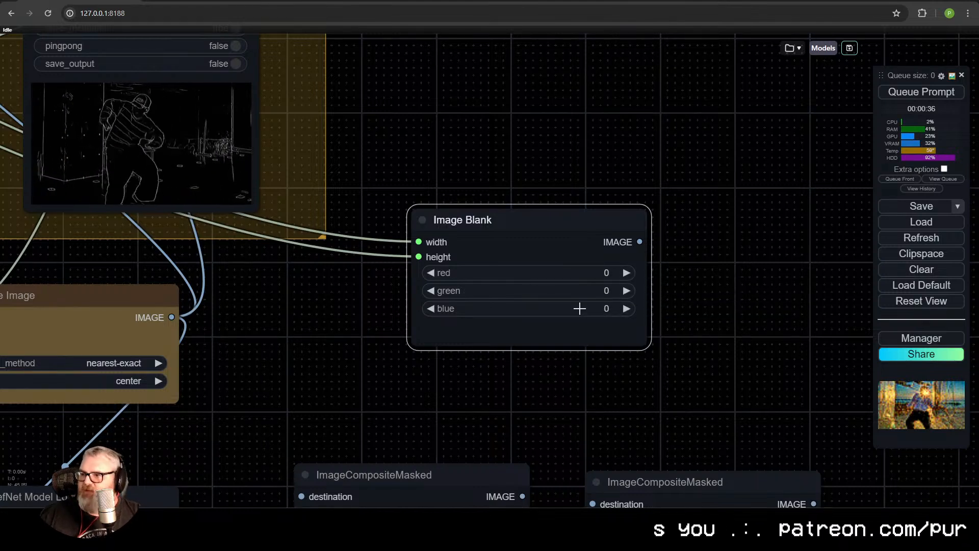
drag(545, 221, 497, 127)
Add a RepeatImageBatch node fed by the Image Blank output and place it right beside that node
scroll(473, 274, down, 4)
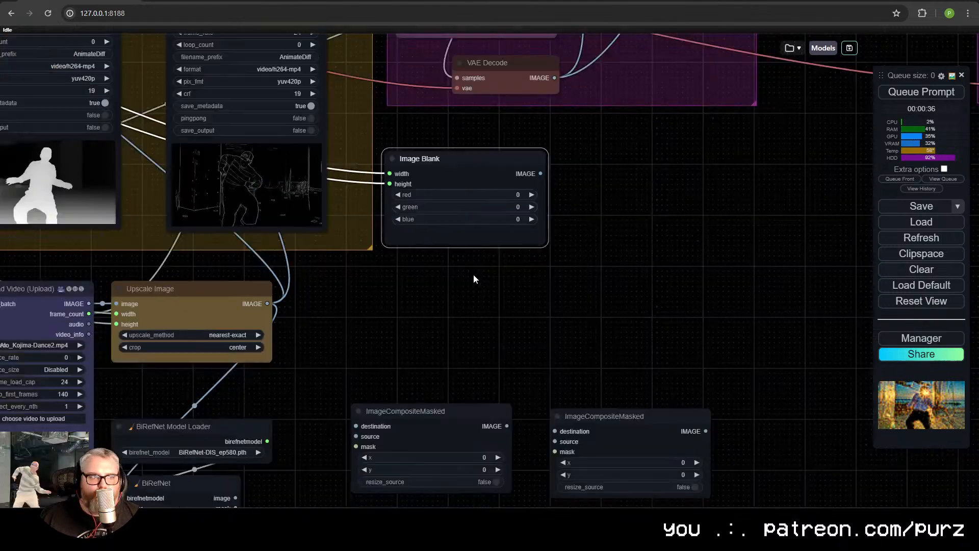
scroll(473, 274, down, 2)
drag(473, 274, 342, 232)
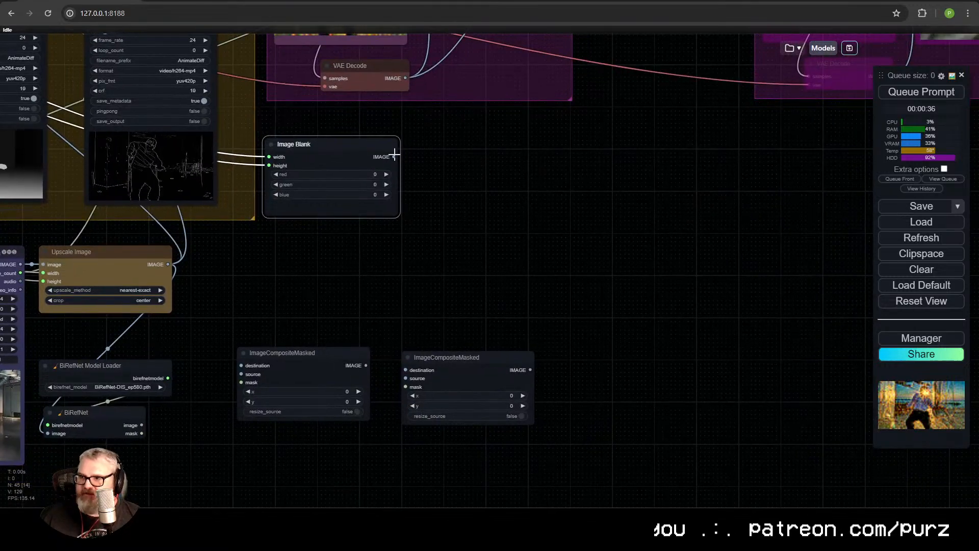
drag(394, 157, 441, 150)
click(448, 170)
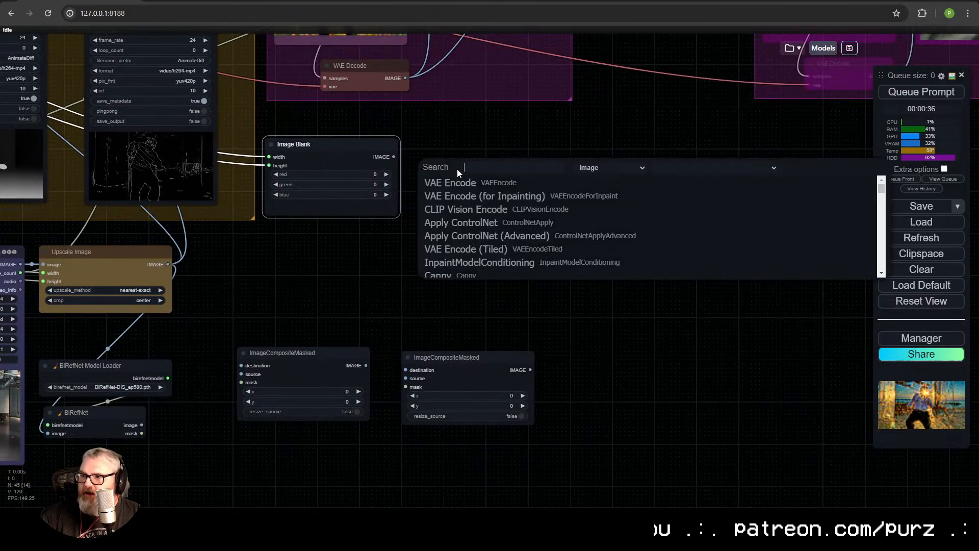
text(repeatim)
click(455, 183)
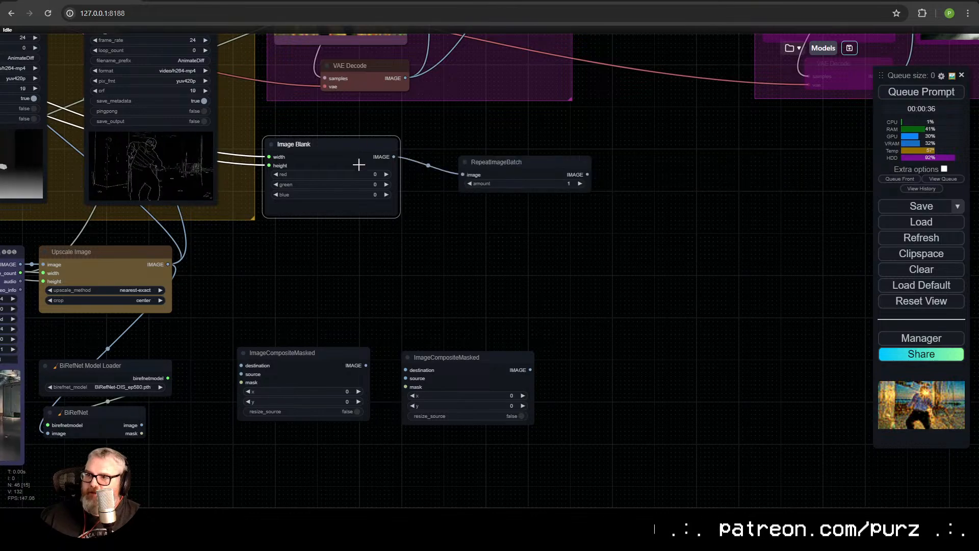
drag(520, 168, 478, 153)
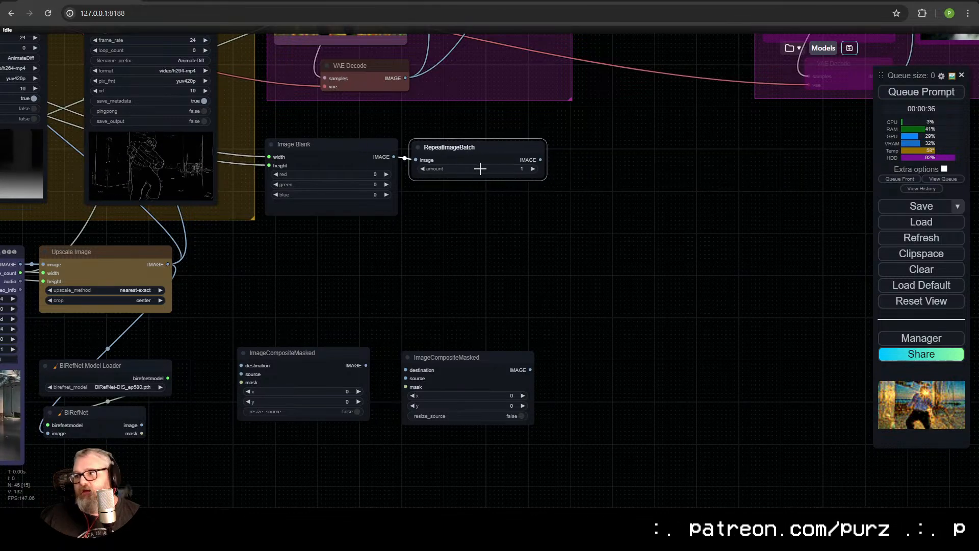
Convert RepeatImageBatch's amount to an input and connect the Load Video node's frame_count to it
scroll(480, 169, down, 3)
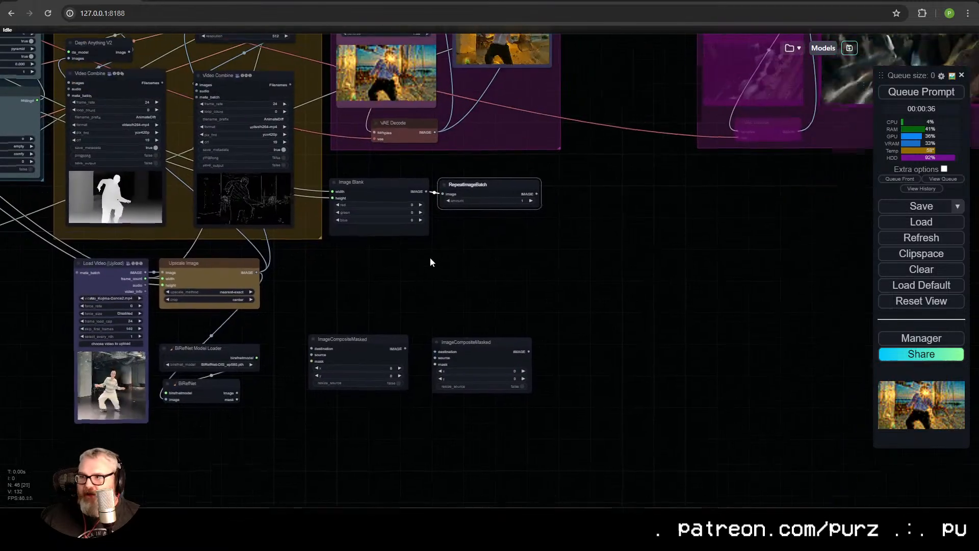
right_click(485, 184)
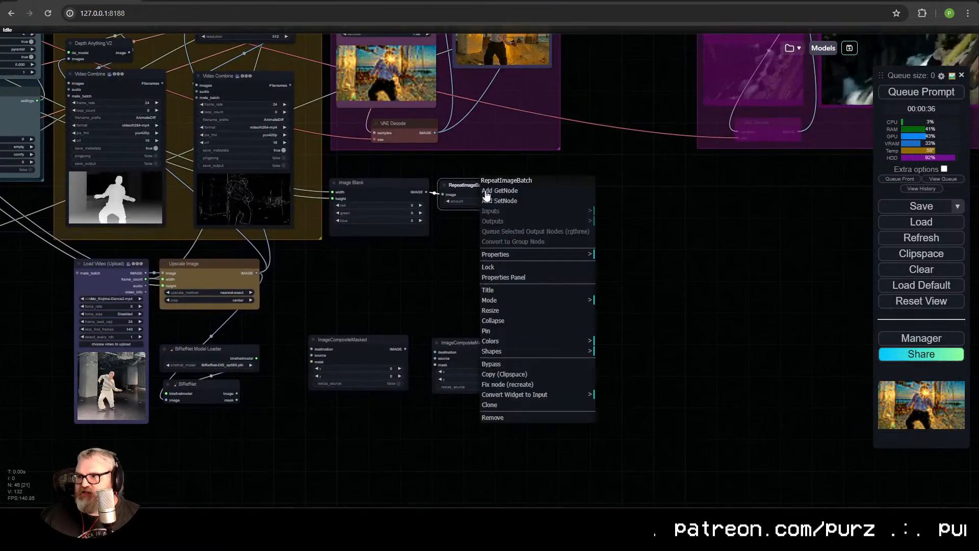
click(553, 394)
click(629, 398)
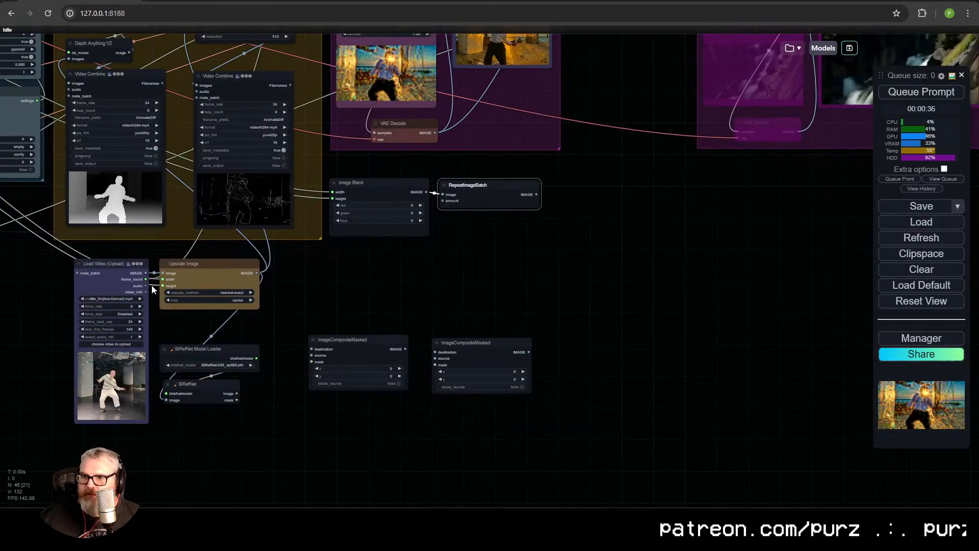
drag(146, 280, 442, 200)
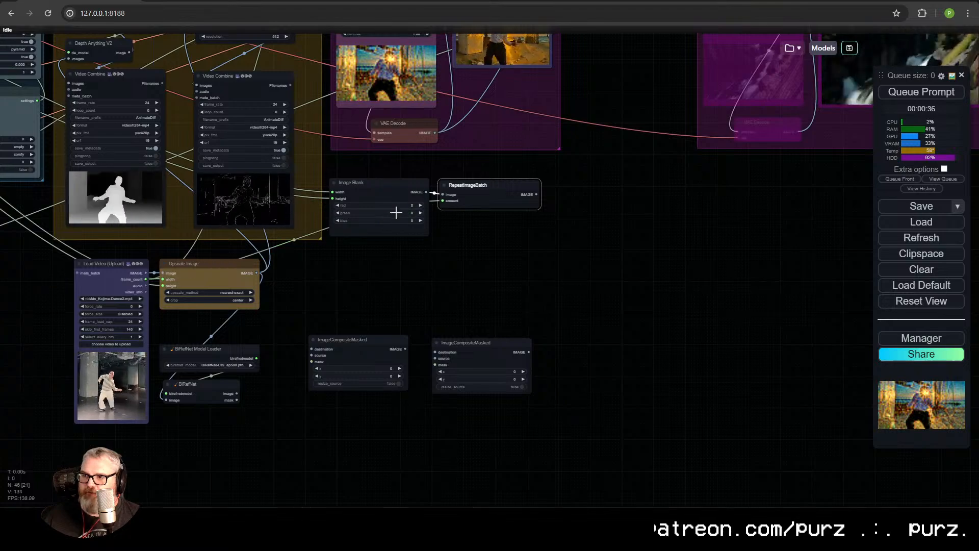
Connect RepeatImageBatch to the destination inputs and BiRefNet's mask to the mask inputs of both ImageCompositeMasked nodes
scroll(396, 213, up, 6)
scroll(244, 318, down, 3)
drag(245, 317, 419, 268)
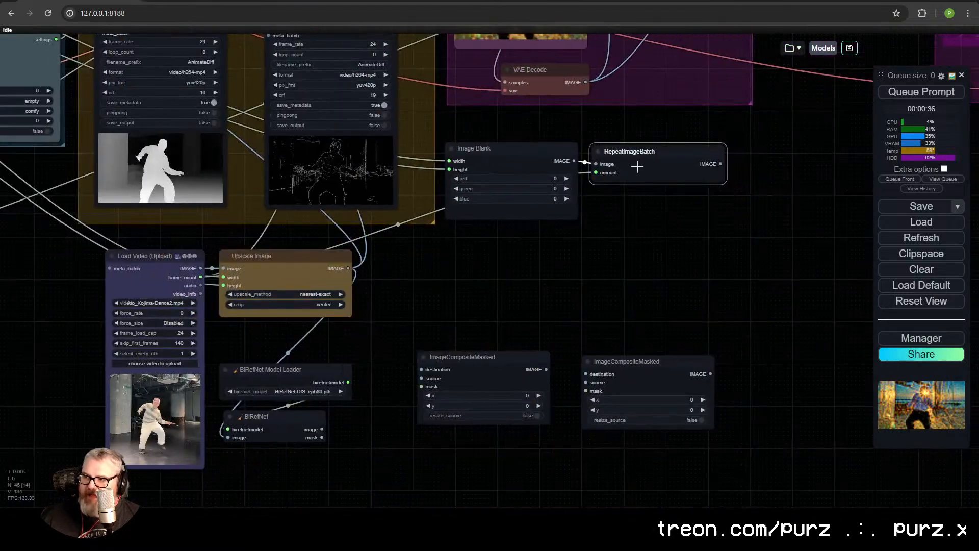
drag(763, 352, 421, 369)
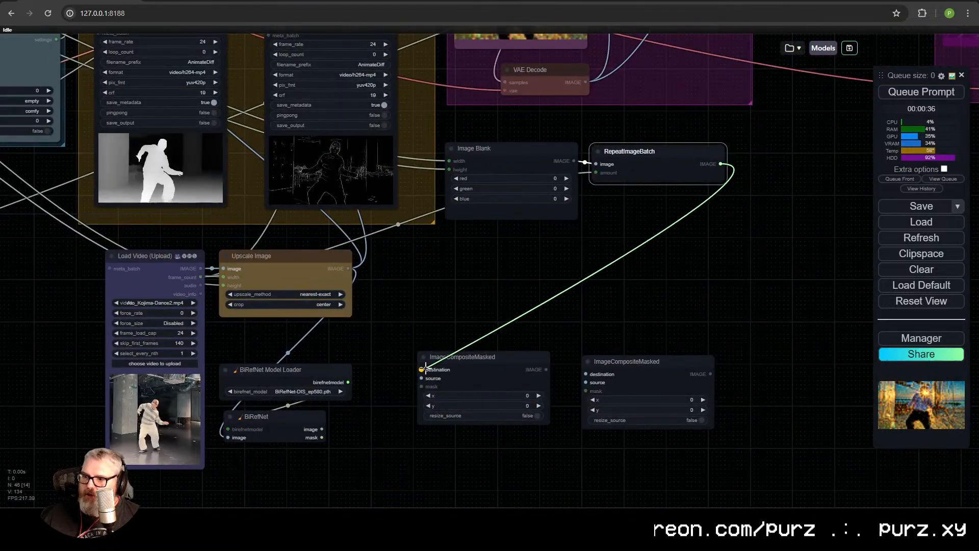
drag(734, 338, 587, 374)
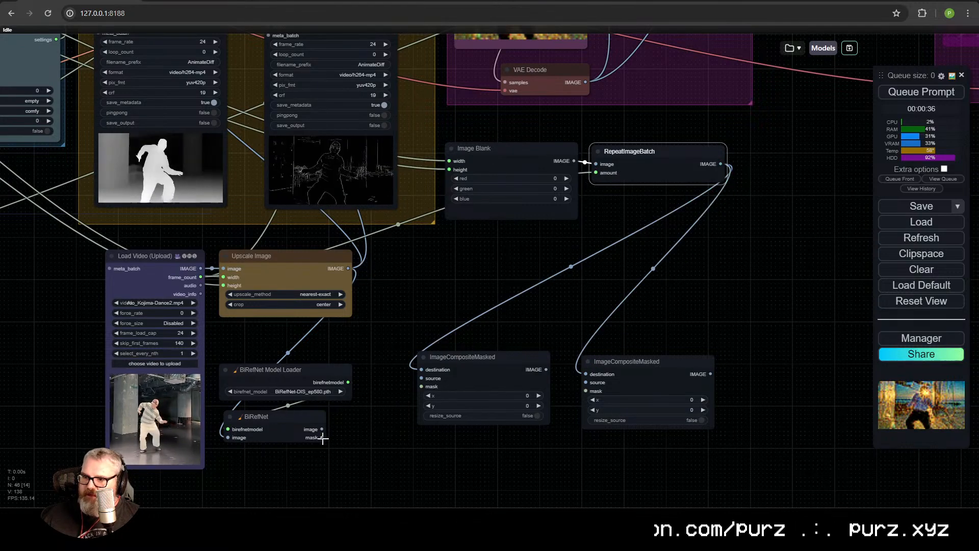
drag(322, 439, 585, 390)
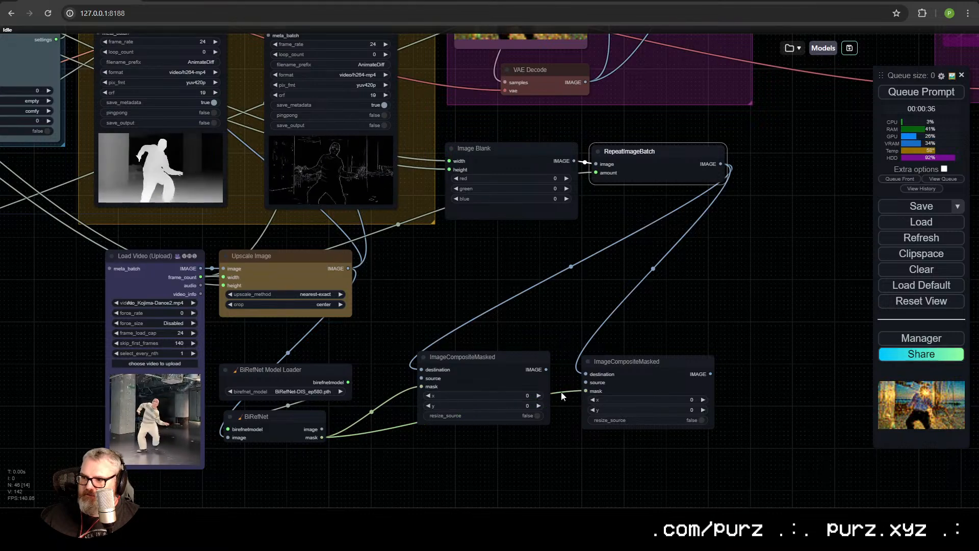
Connect the Depth Anything V2 image to the first ImageCompositeMasked node's source and the Realistic Lineart image to the second's
click(657, 376)
scroll(329, 233, down, 2)
drag(301, 152, 279, 296)
drag(190, 165, 358, 408)
key(space)
drag(307, 221, 275, 294)
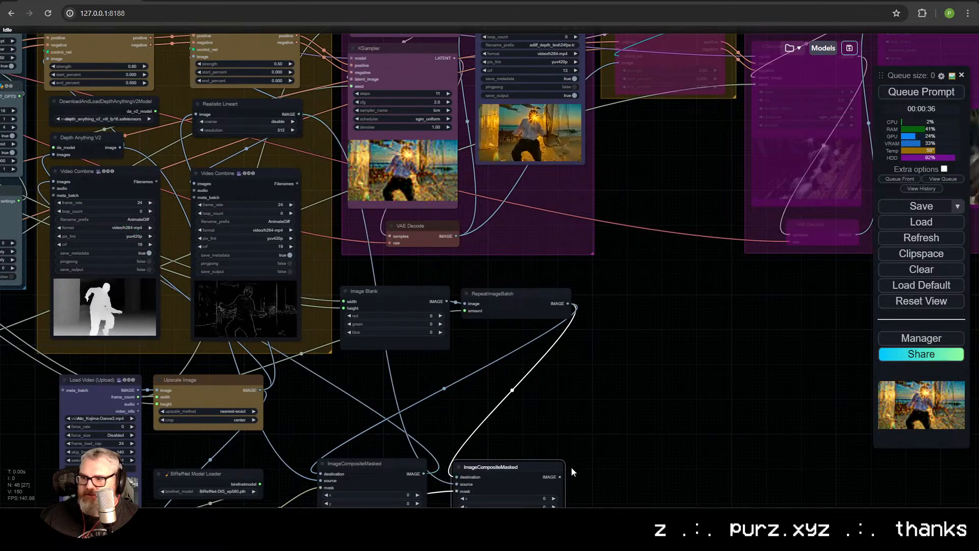
Connect the second ImageCompositeMasked to the lineart Video Combine, then route both composites to the image inputs of the depth and lineart Apply ControlNet nodes
drag(195, 182, 196, 182)
mouse_move(304, 268)
mouse_down()
mouse_move(300, 324)
mouse_move(300, 270)
mouse_up()
scroll(296, 323, down, 1)
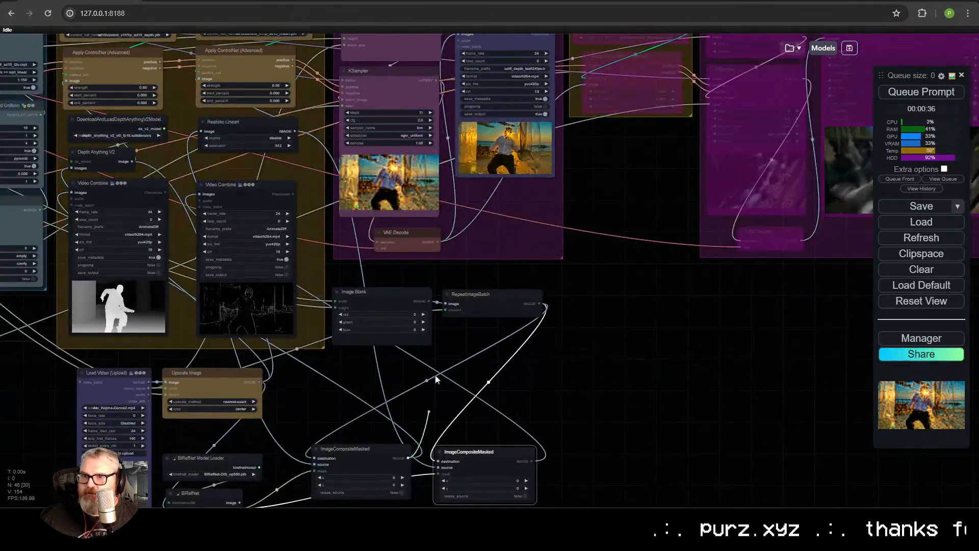
drag(435, 377, 66, 81)
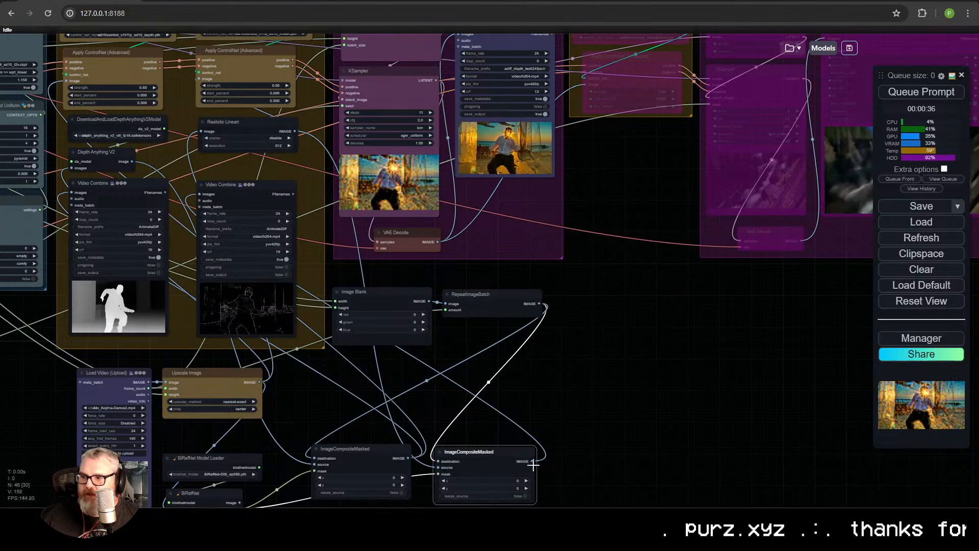
drag(484, 256, 199, 79)
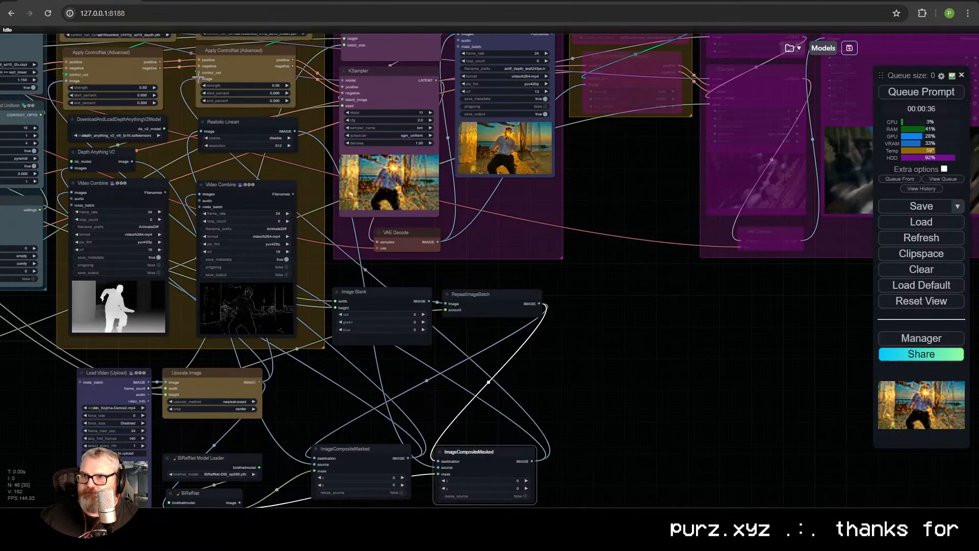
Compare the source video with the depth and lineart previews, then queue the prompt using the masked ControlNet inputs
scroll(295, 301, down, 2)
drag(284, 367, 473, 277)
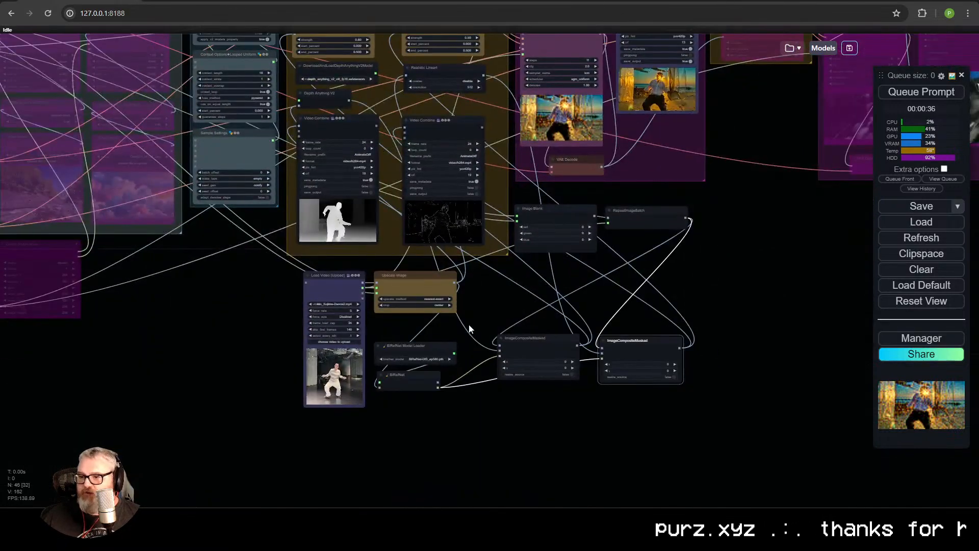
scroll(377, 402, up, 10)
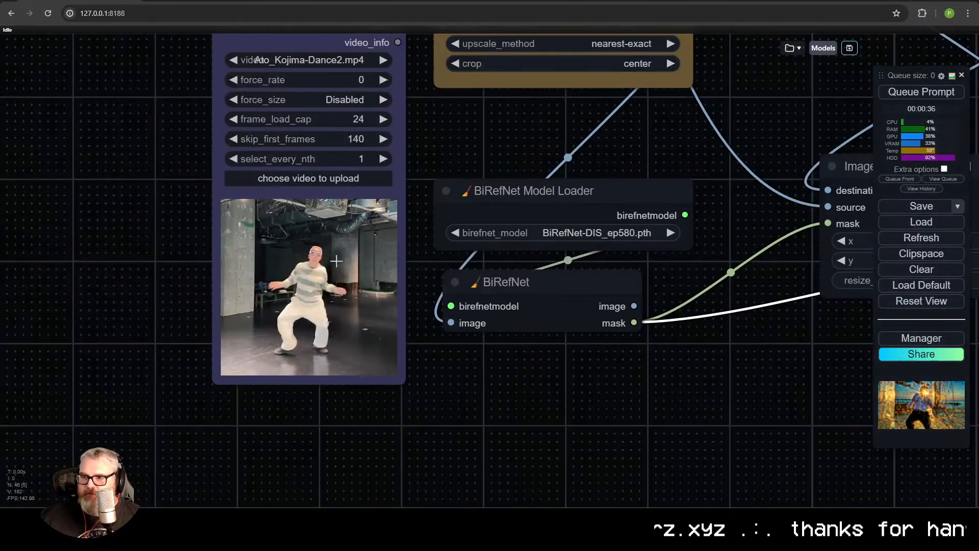
scroll(295, 336, down, 11)
scroll(304, 210, up, 10)
scroll(304, 209, up, 1)
drag(359, 113, 380, 393)
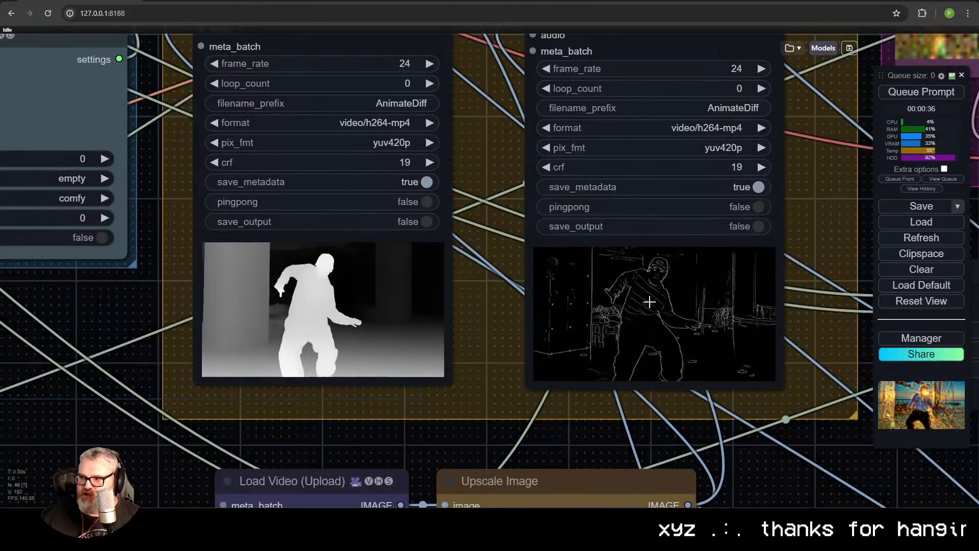
scroll(411, 291, down, 5)
key(ctrl+Return)
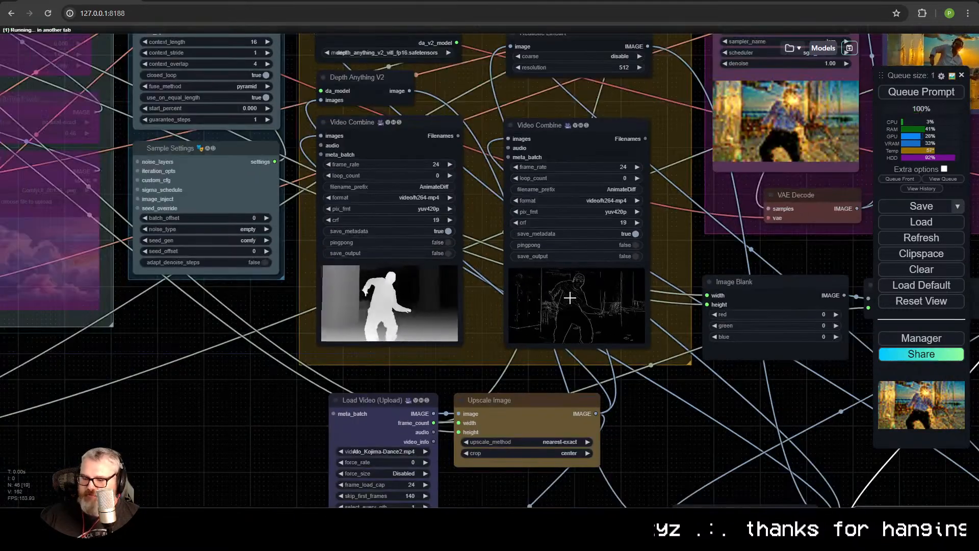
Move Load Video and Upscale Image below the Sample Settings area and place the two BiRefNet nodes beside Load Video
scroll(548, 363, down, 1)
drag(548, 363, 437, 312)
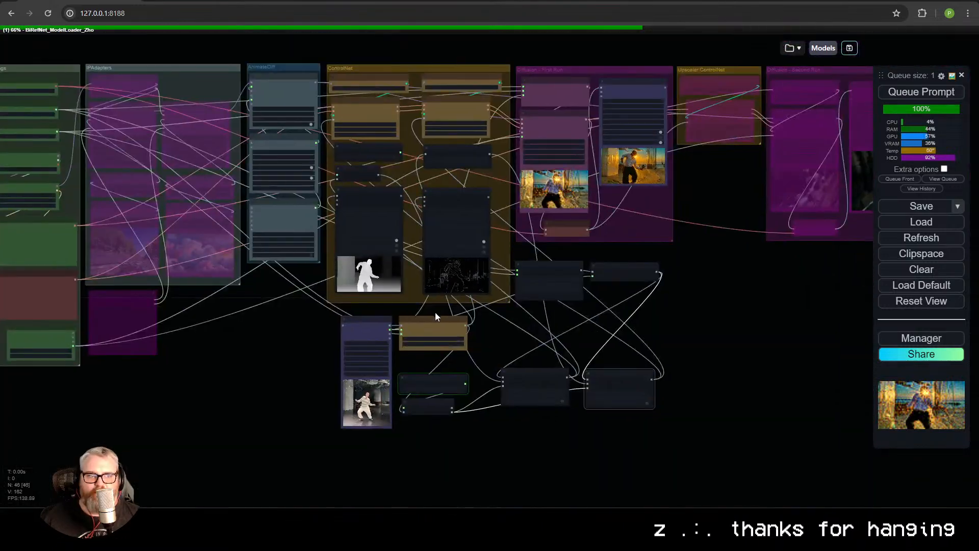
scroll(378, 353, up, 5)
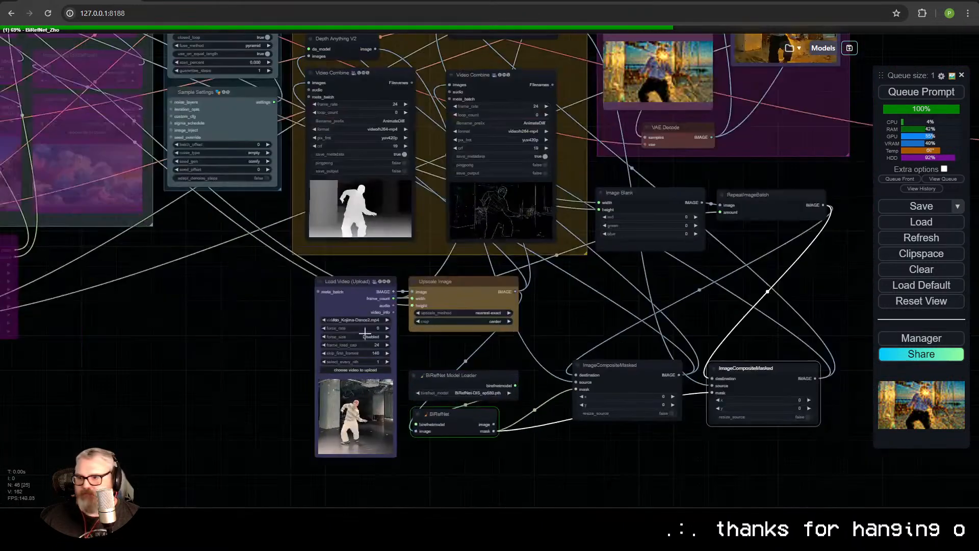
drag(377, 352, 159, 358)
drag(466, 305, 114, 510)
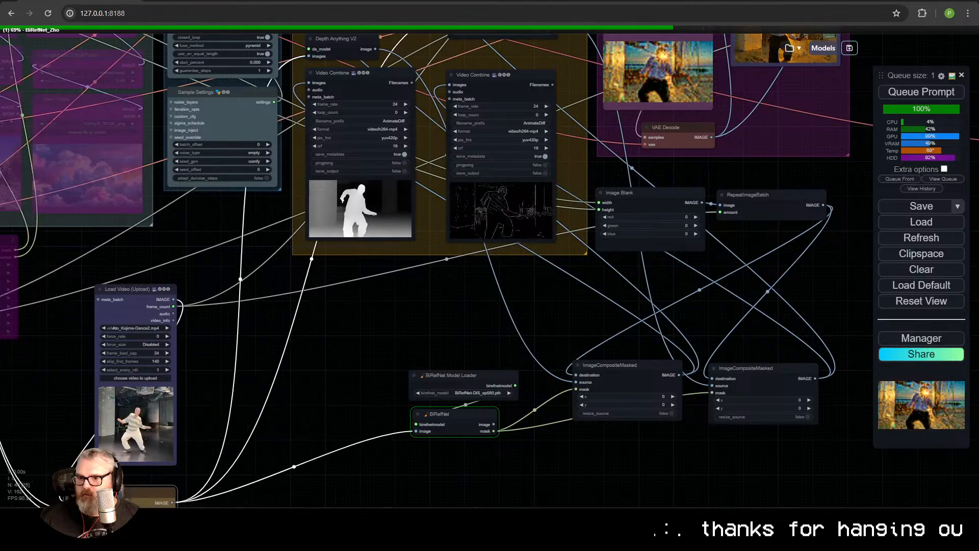
drag(447, 375, 225, 290)
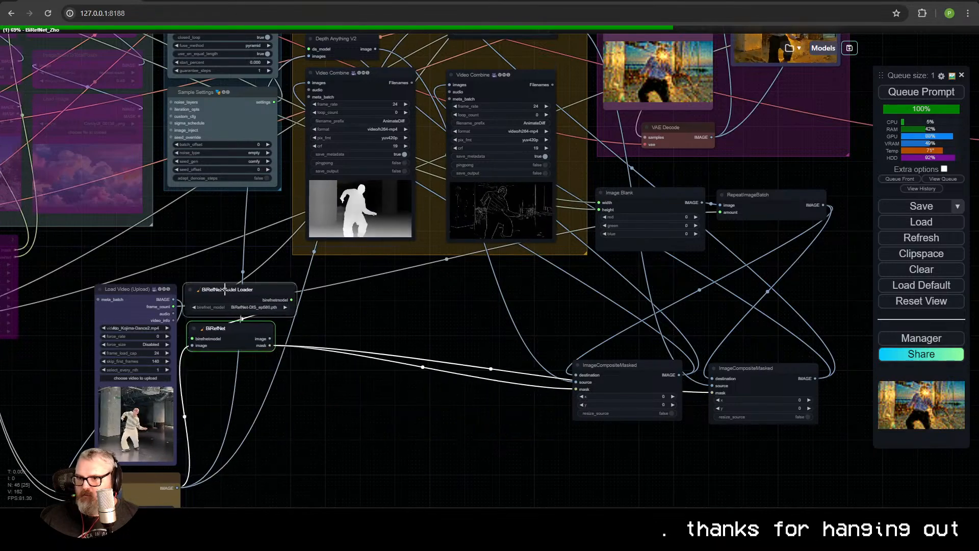
Place the two ImageCompositeMasked nodes directly beneath the depth and lineart Video Combine previews, with Image Blank beside the ControlNet group
drag(635, 381, 379, 258)
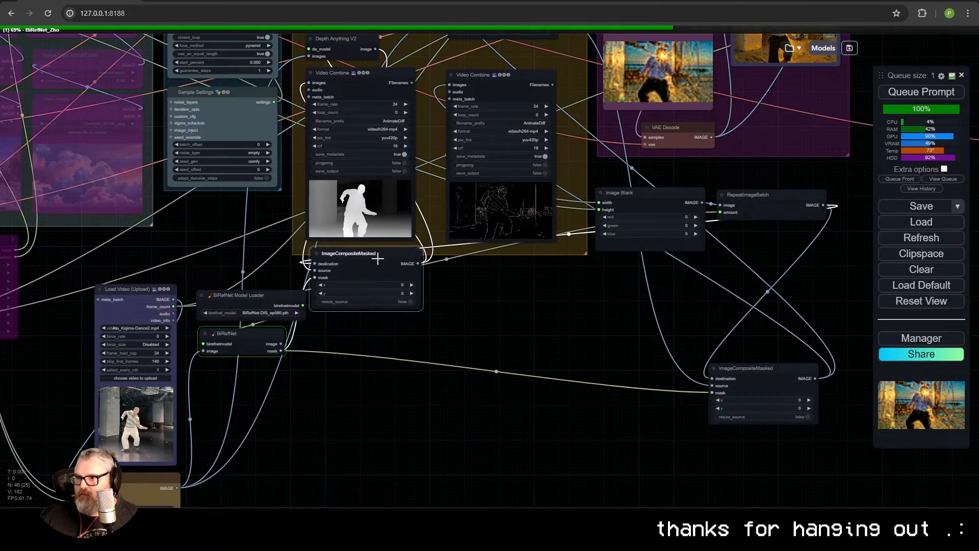
drag(776, 373, 513, 262)
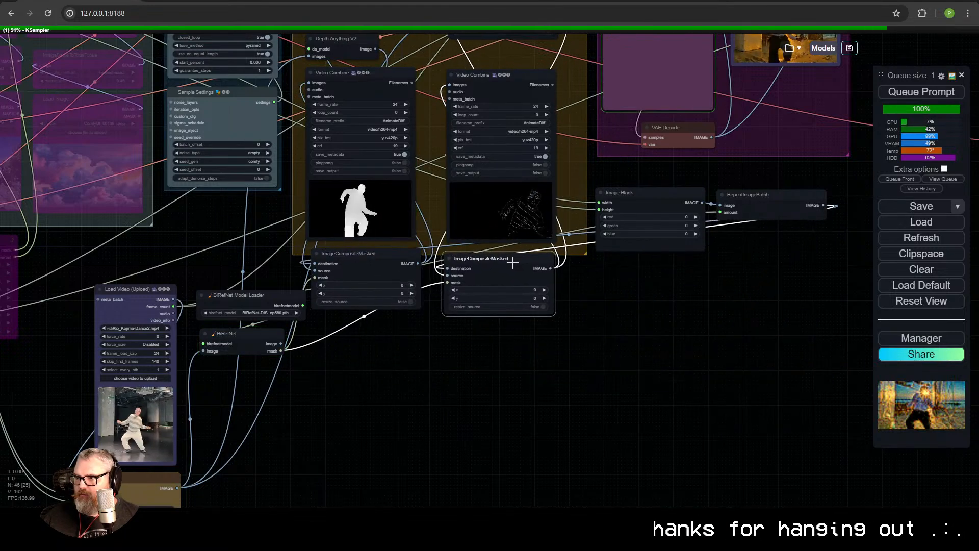
mouse_move(665, 196)
mouse_down()
mouse_move(612, 325)
mouse_move(650, 205)
mouse_up()
drag(590, 189, 588, 262)
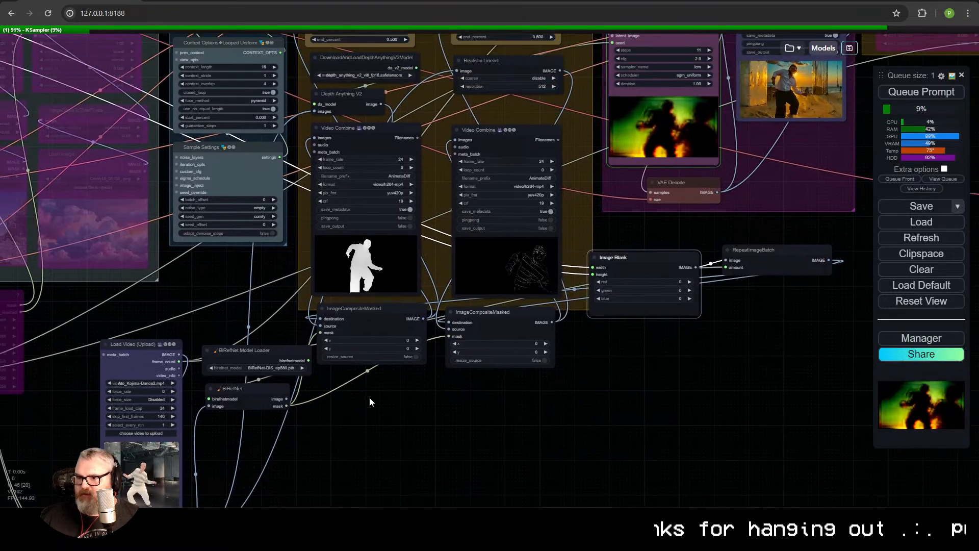
scroll(370, 397, up, 5)
drag(527, 309, 520, 377)
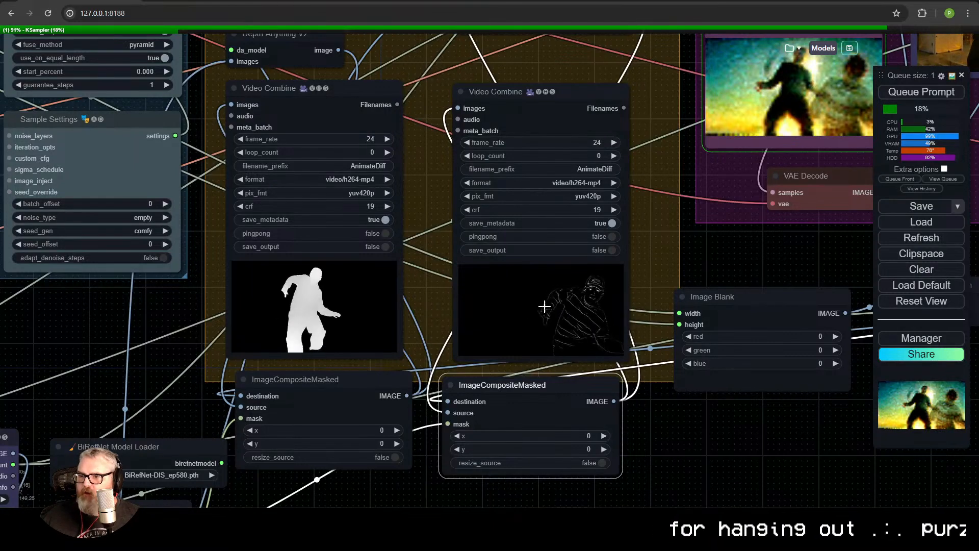
Align the Upscale Image node beneath the Load Video node
scroll(544, 306, down, 7)
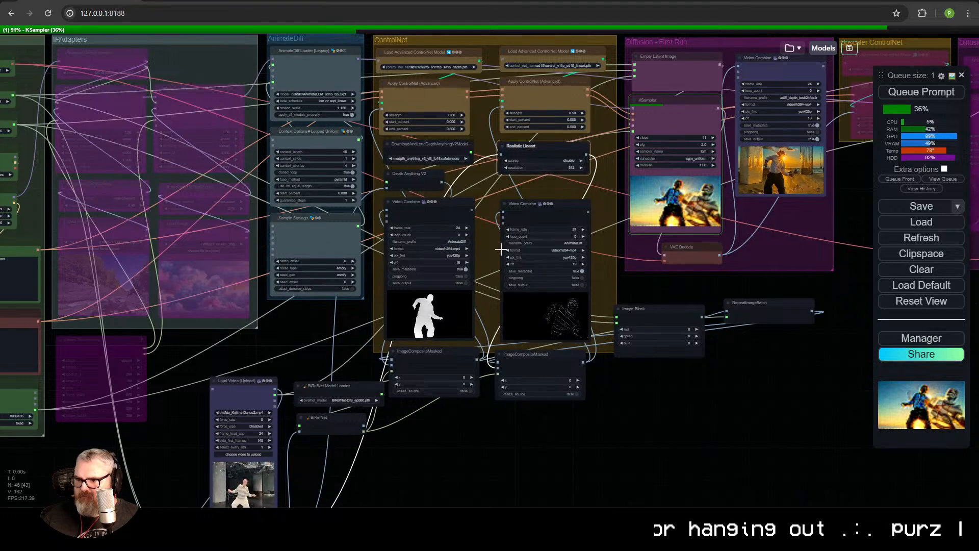
scroll(485, 151, down, 3)
scroll(237, 415, up, 6)
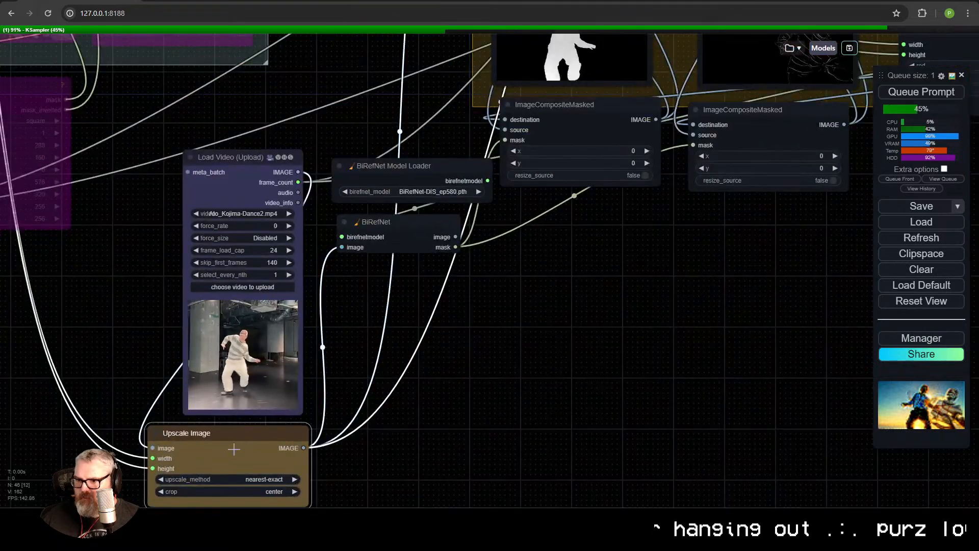
mouse_move(251, 454)
mouse_down()
mouse_move(340, 453)
mouse_move(268, 452)
mouse_up()
scroll(319, 395, down, 2)
drag(461, 356, 326, 472)
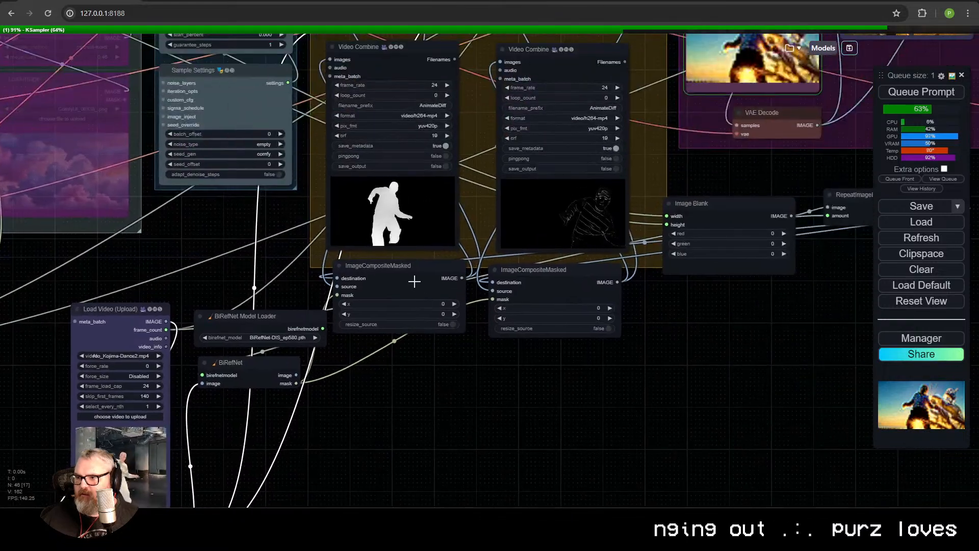
Examine the newly rendered animation in the Diffusion - First Run group's Video Combine preview
click(415, 280)
click(737, 221)
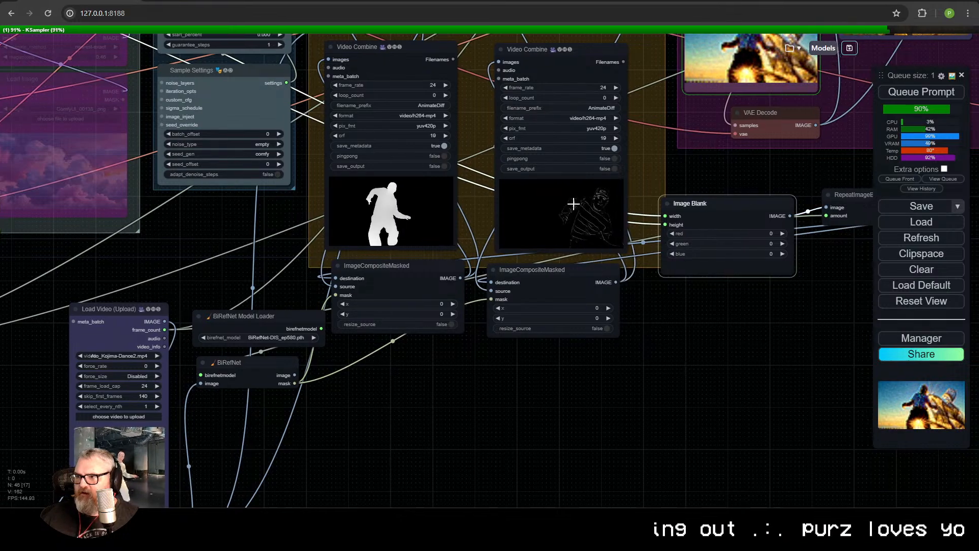
drag(580, 215, 332, 357)
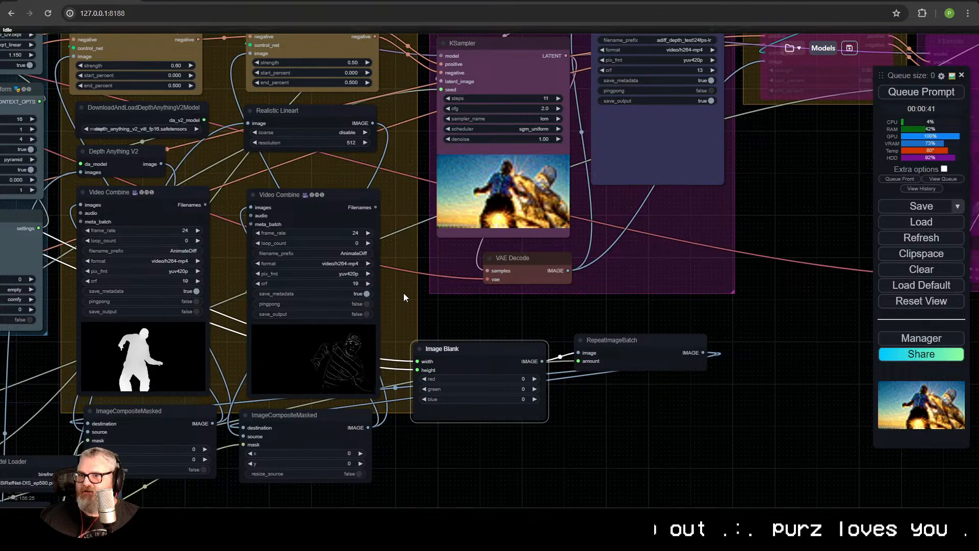
scroll(684, 153, up, 12)
scroll(693, 162, down, 1)
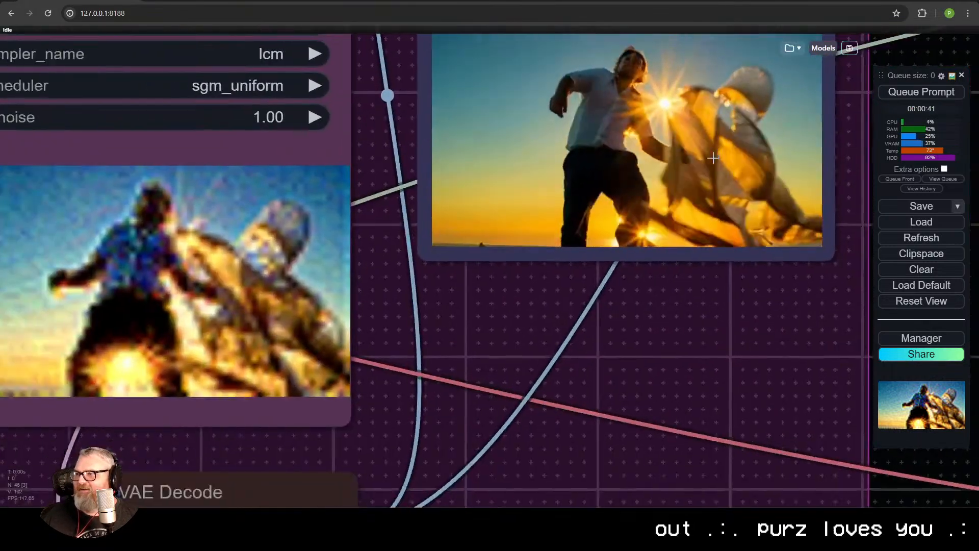
drag(711, 160, 597, 303)
scroll(535, 356, down, 12)
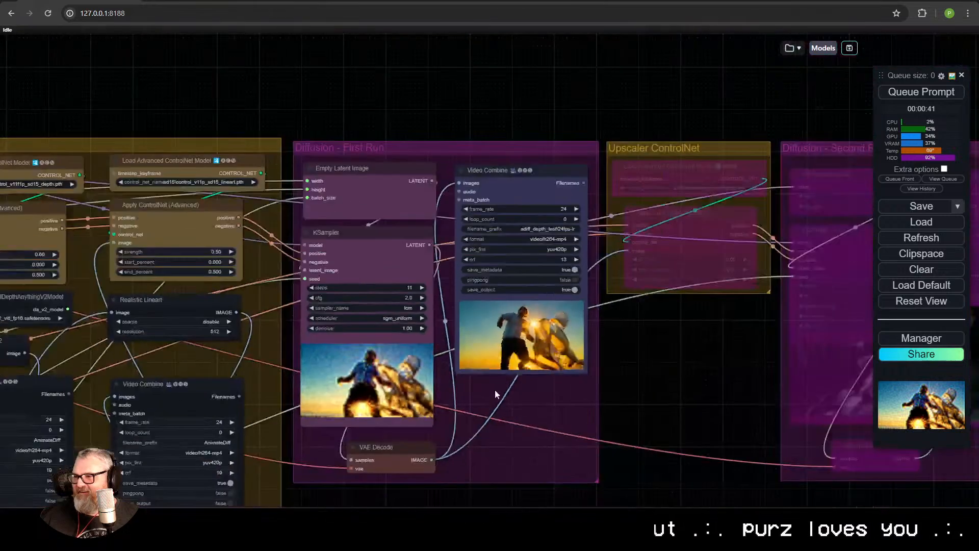
Move Image Blank below RepeatImageBatch and line up the two ImageCompositeMasked nodes under their Video Combine previews
drag(313, 494, 423, 272)
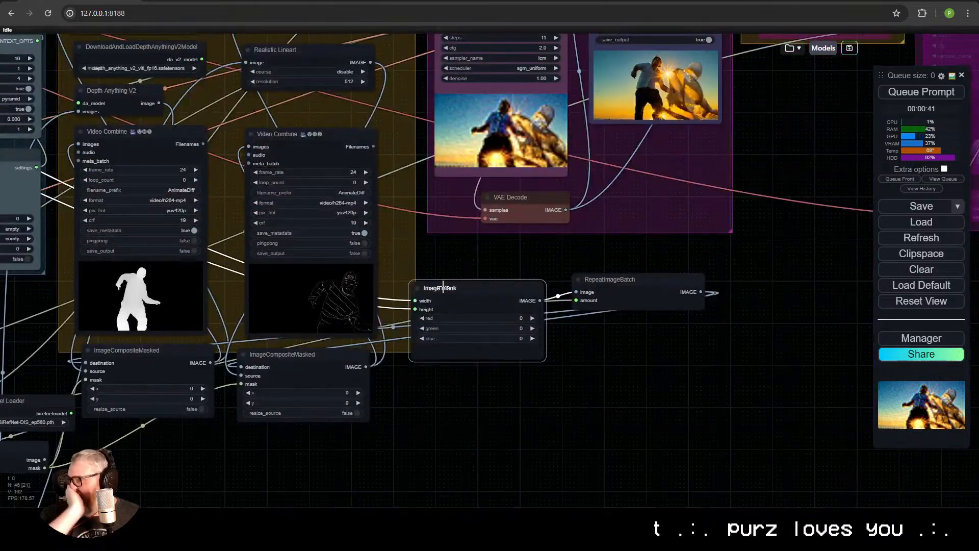
drag(447, 289, 493, 375)
scroll(296, 428, up, 4)
drag(297, 427, 521, 349)
scroll(521, 351, up, 1)
drag(520, 247, 528, 240)
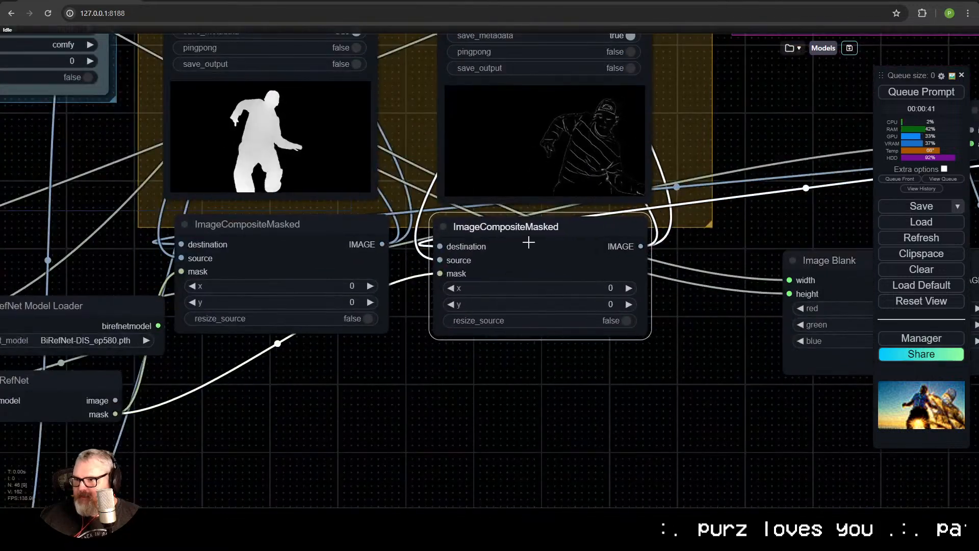
click(322, 266)
drag(322, 266, 329, 268)
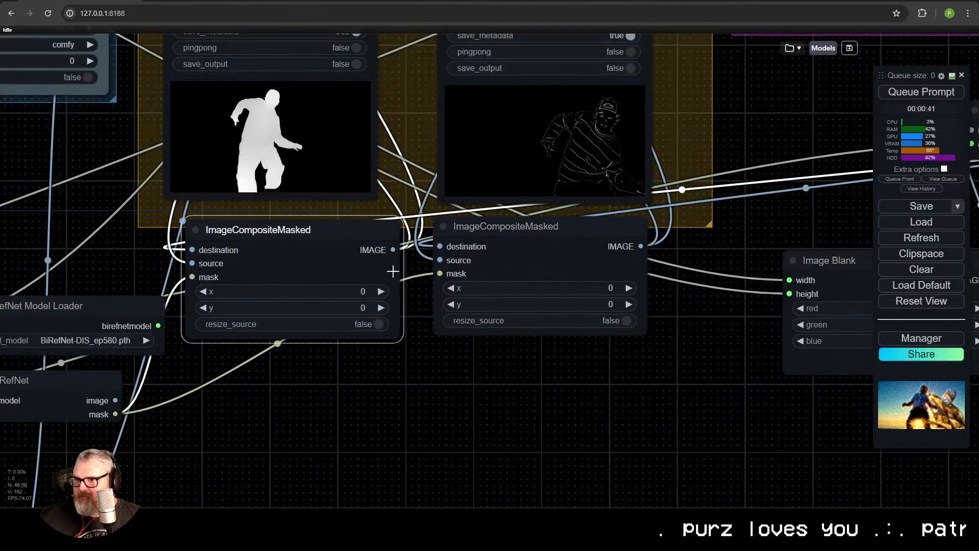
click(490, 233)
drag(483, 251, 372, 483)
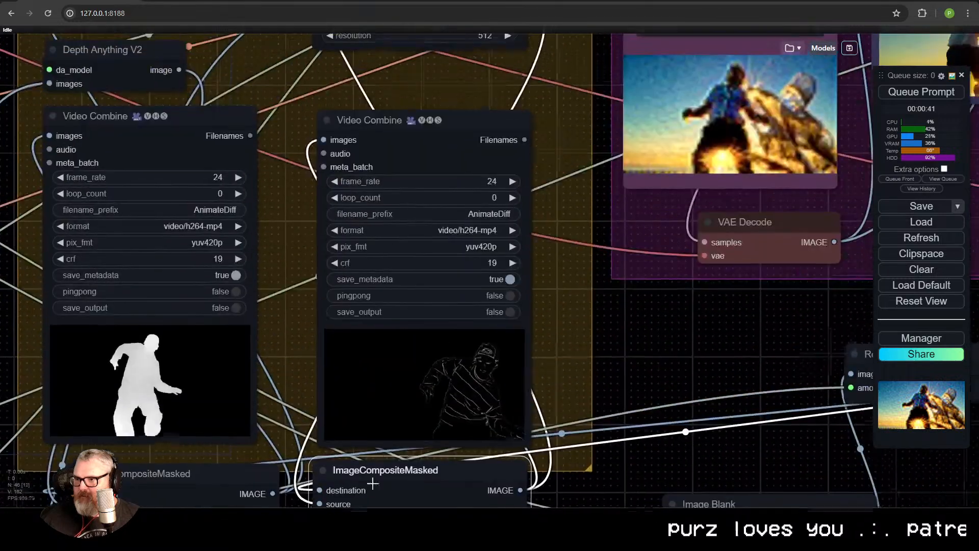
Trace how the Depth Anything V2 and Realistic Lineart images pass through the composite nodes to the Apply ControlNet nodes
scroll(386, 445, down, 3)
click(387, 111)
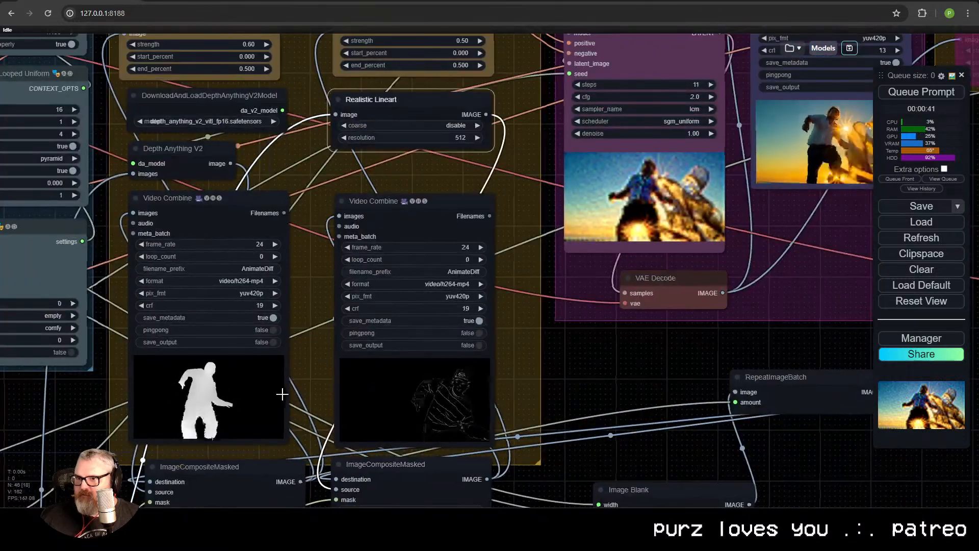
drag(283, 395, 414, 224)
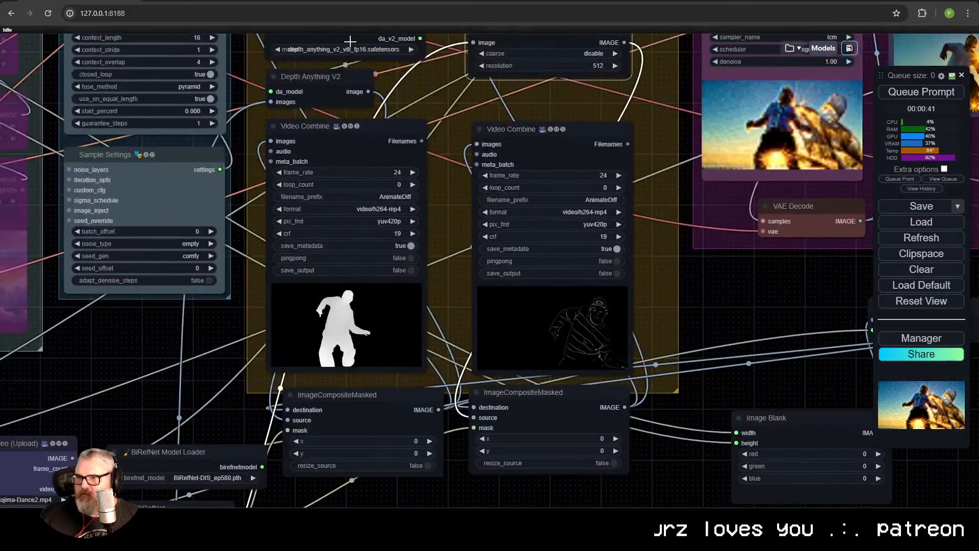
drag(198, 441, 305, 182)
drag(441, 249, 213, 502)
drag(269, 63, 247, 209)
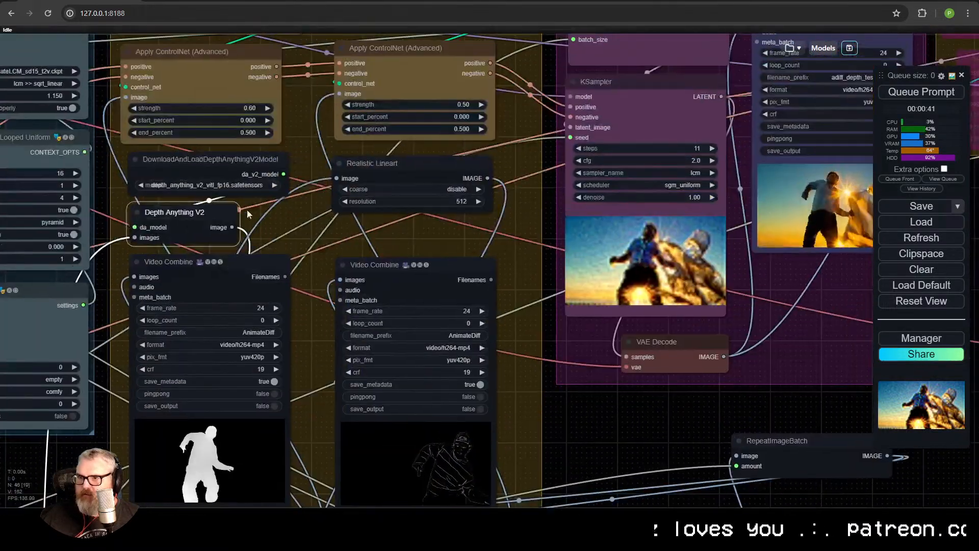
drag(325, 393, 344, 144)
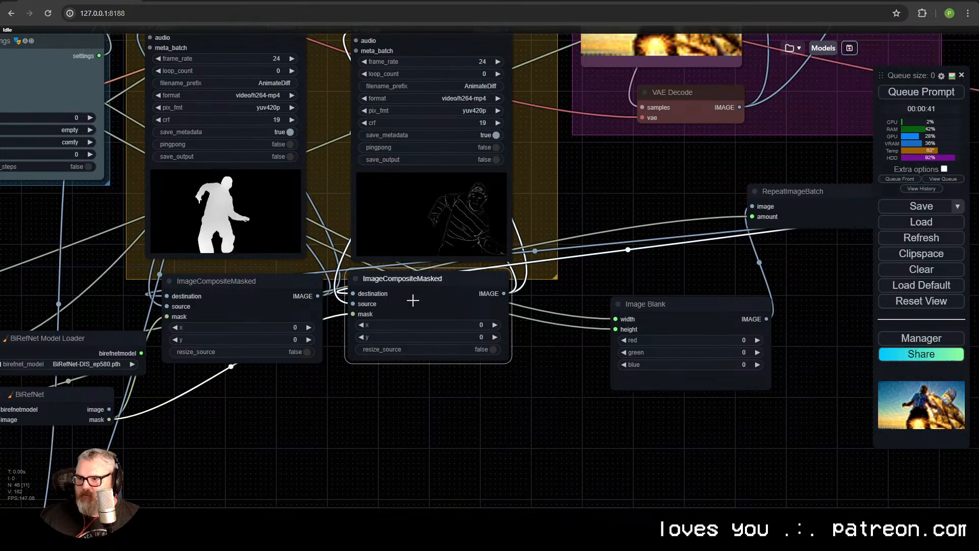
drag(340, 250, 365, 473)
Review the masked depth and lineart previews along with the BiRefNet, Load Video and Upscale Image nodes that feed them
scroll(397, 375, down, 3)
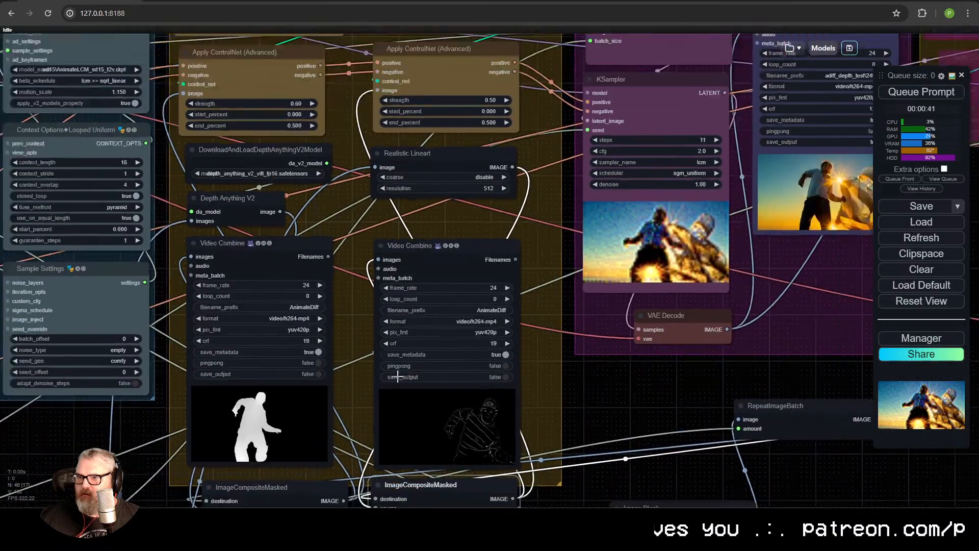
drag(396, 430, 367, 225)
scroll(398, 336, up, 5)
scroll(412, 326, down, 3)
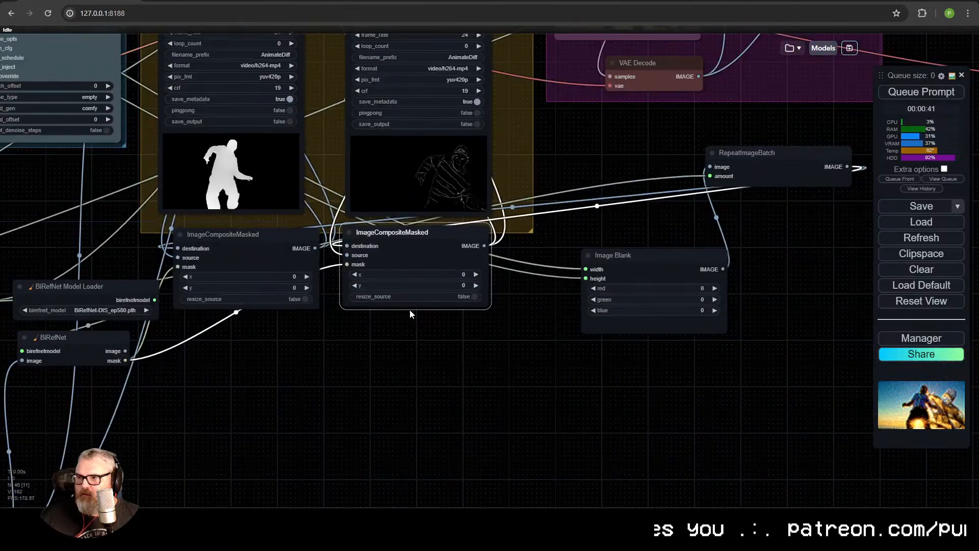
scroll(431, 337, up, 3)
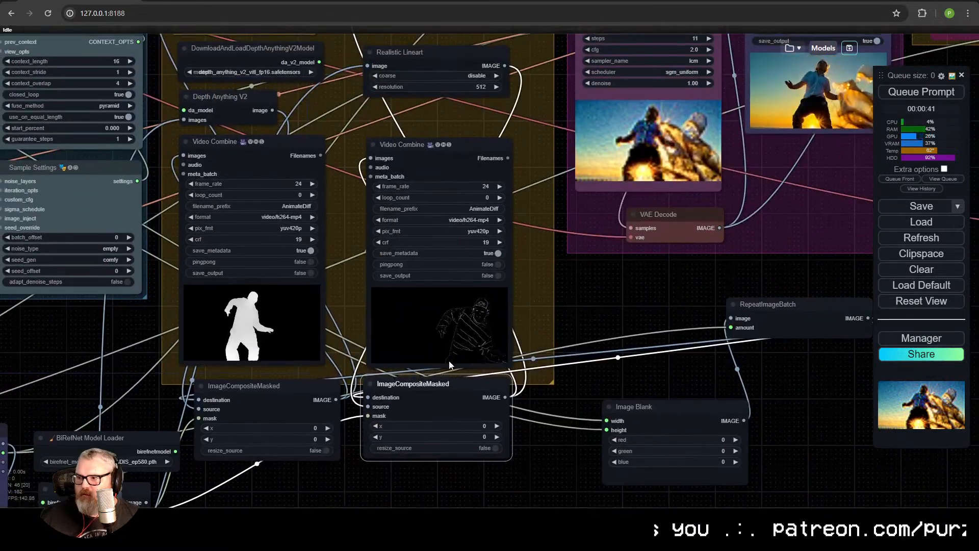
drag(450, 369, 593, 155)
mouse_move(250, 279)
mouse_down()
mouse_move(184, 293)
mouse_move(251, 291)
mouse_move(336, 330)
mouse_move(292, 331)
mouse_move(258, 276)
mouse_up()
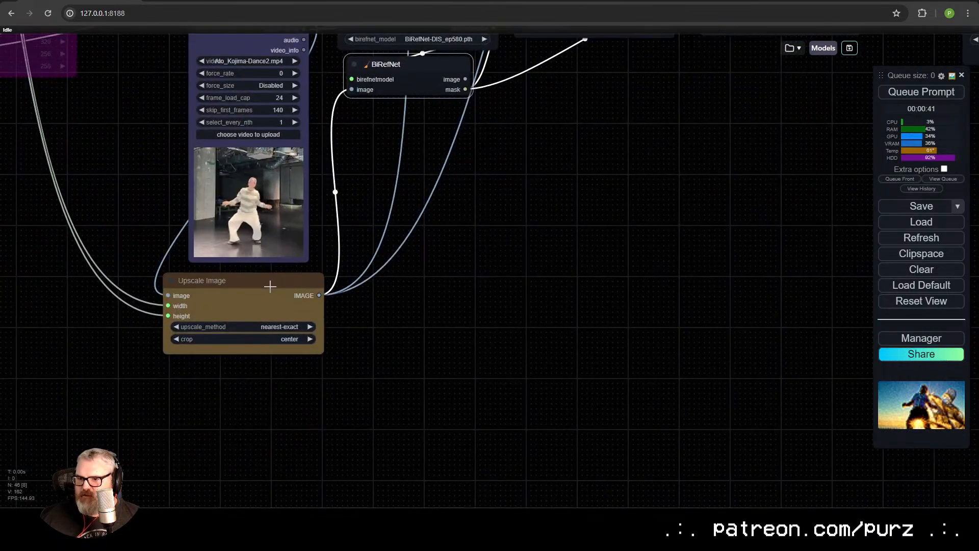
scroll(456, 244, down, 5)
drag(453, 229, 213, 459)
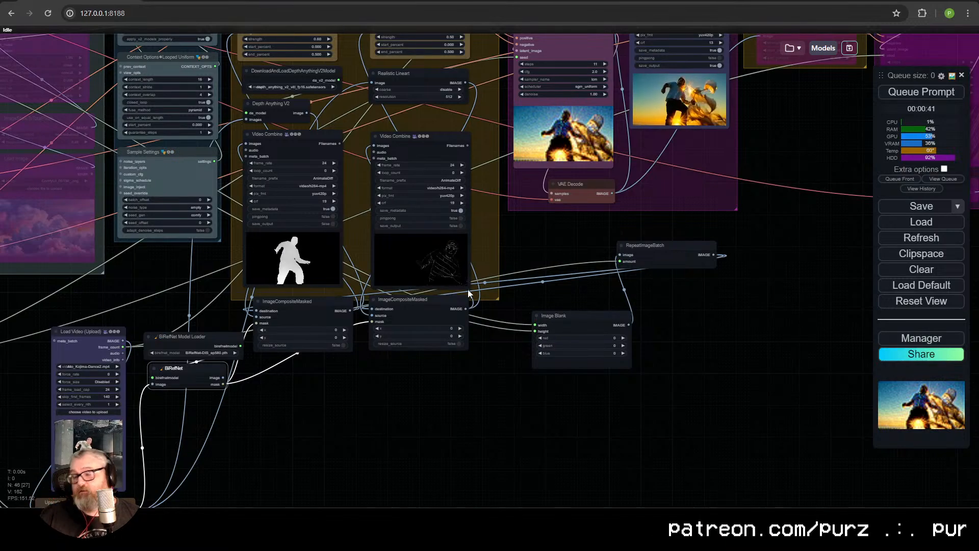
Adjust the Realistic Lineart node's position and tuck both ImageCompositeMasked nodes closer beneath the depth and lineart Video Combine nodes
scroll(476, 219, up, 3)
mouse_move(440, 219)
mouse_down()
mouse_move(433, 224)
mouse_move(451, 243)
mouse_move(447, 217)
mouse_up()
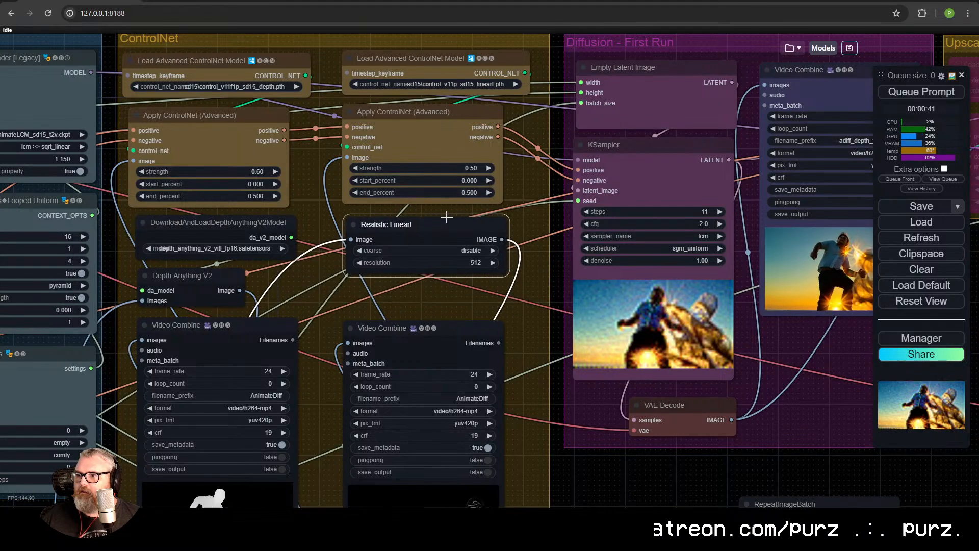
drag(387, 288, 435, 115)
click(448, 443)
drag(448, 444, 467, 454)
scroll(580, 424, down, 4)
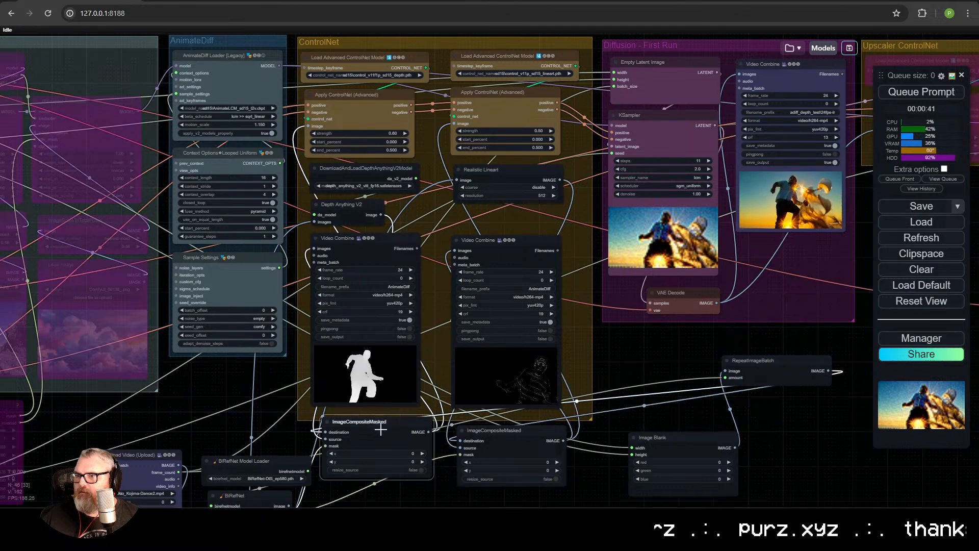
drag(387, 431, 383, 428)
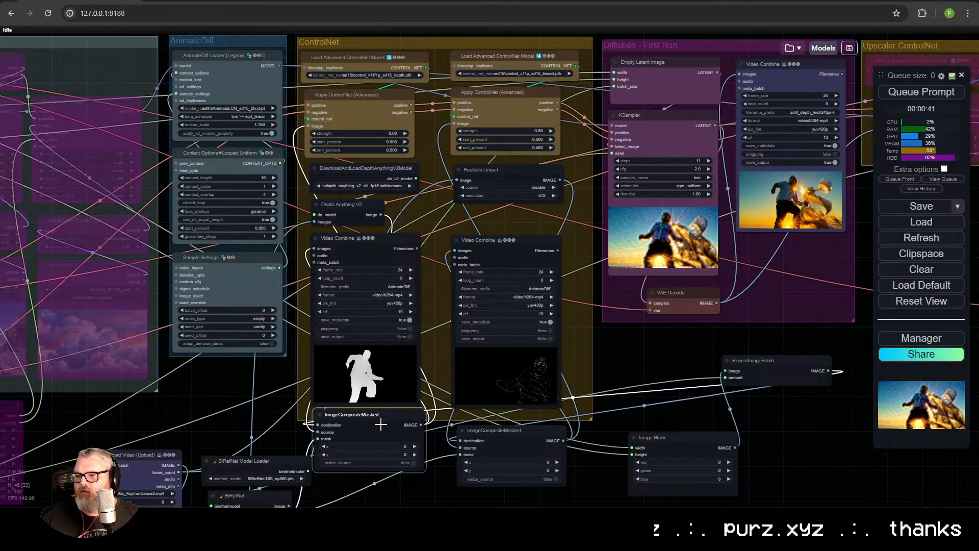
drag(515, 435, 512, 426)
Place Image Blank under the depth ImageCompositeMasked node and RepeatImageBatch under the lineart one
drag(760, 364, 515, 282)
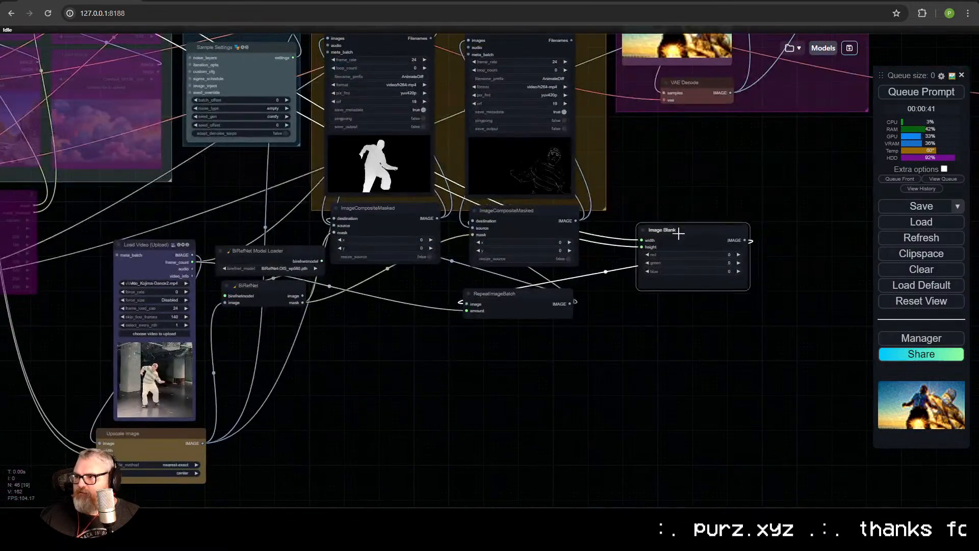
drag(692, 228, 378, 276)
drag(516, 296, 525, 281)
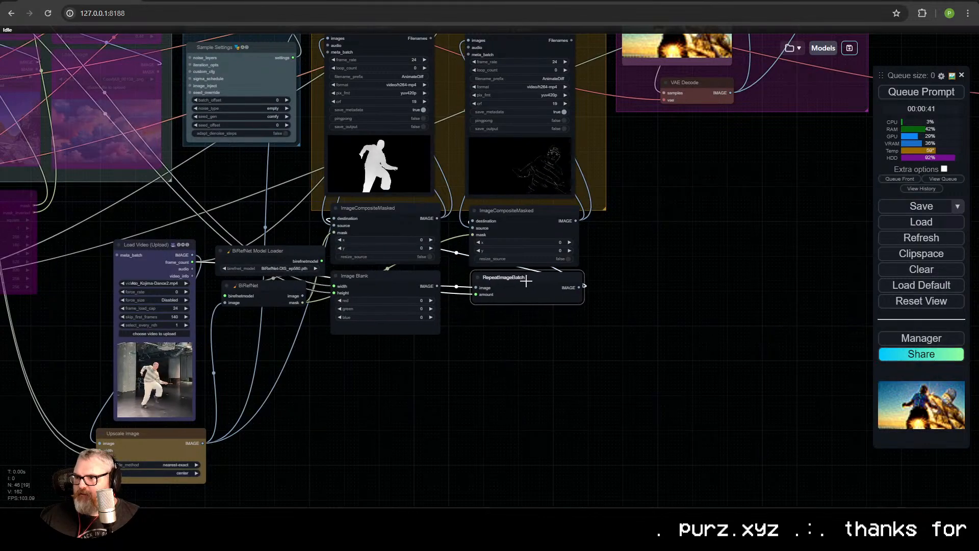
Follow the dance video from Load Video and Upscale Image through BiRefNet to the ImageCompositeMasked and Image Blank nodes
drag(327, 357, 505, 352)
scroll(503, 352, up, 4)
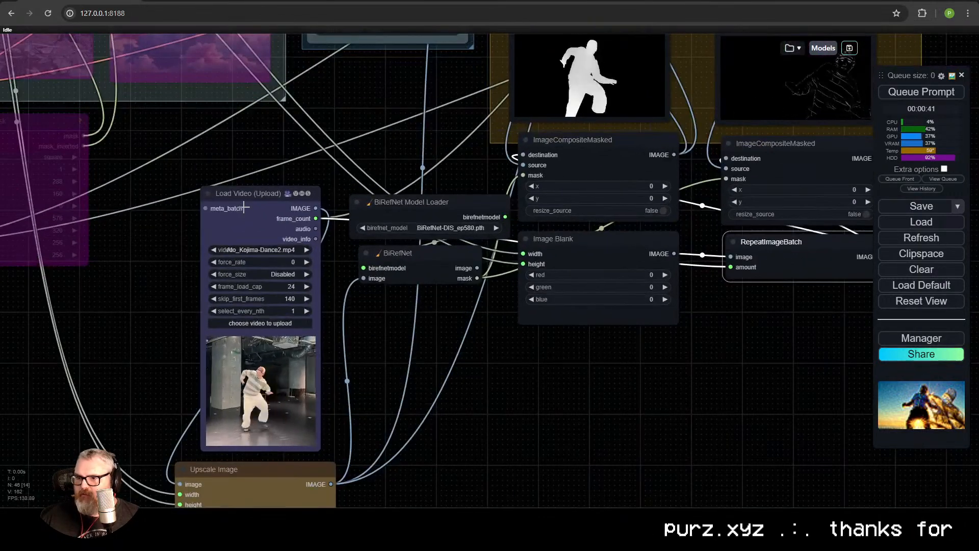
drag(270, 237, 292, 150)
click(297, 114)
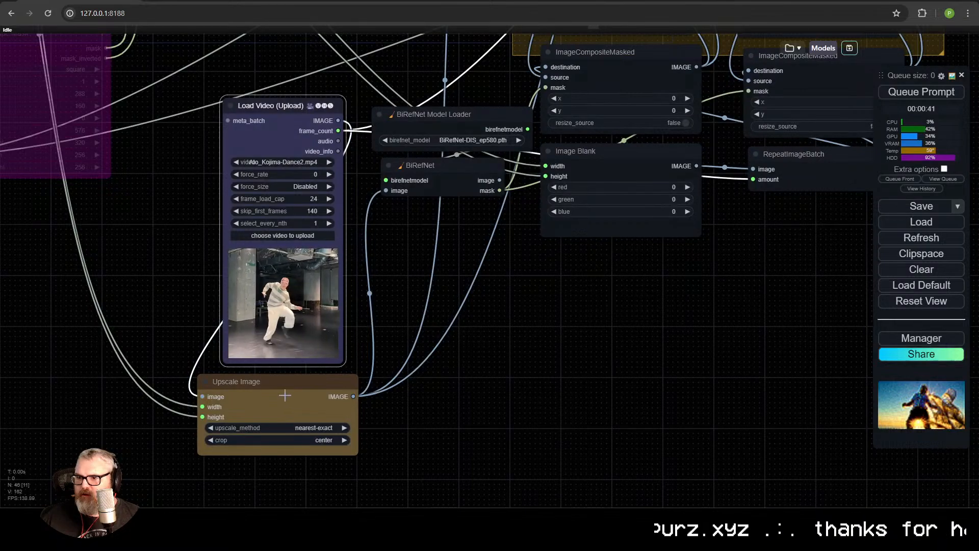
click(412, 176)
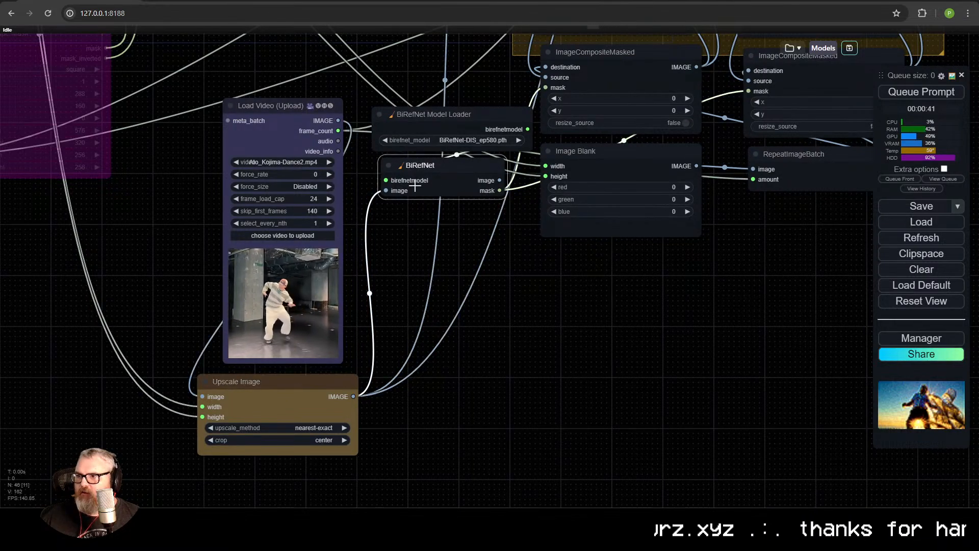
drag(415, 185, 192, 349)
click(400, 243)
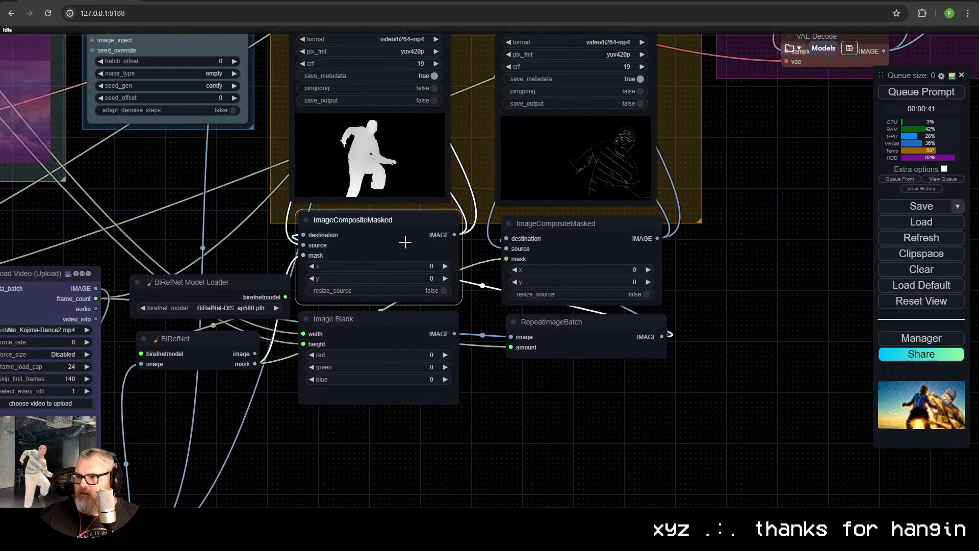
click(620, 230)
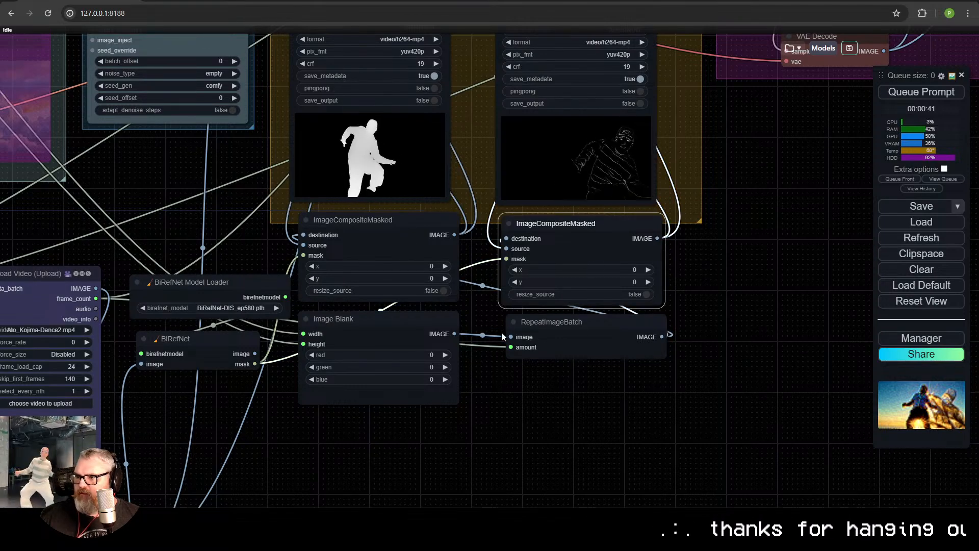
click(376, 336)
Nudge the Realistic Lineart node slightly upward, closer to its Apply ControlNet node
drag(355, 204, 250, 309)
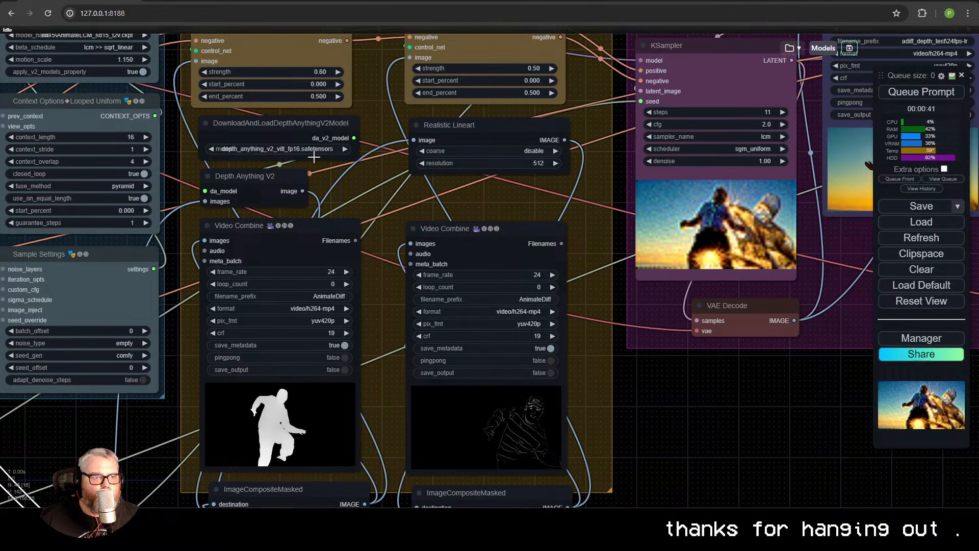
scroll(314, 157, down, 5)
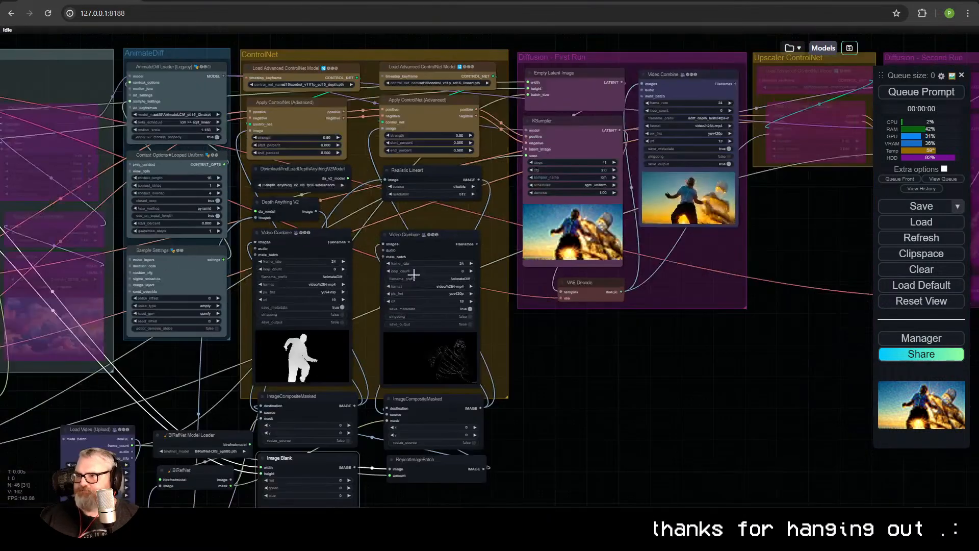
scroll(305, 281, up, 3)
scroll(305, 281, down, 3)
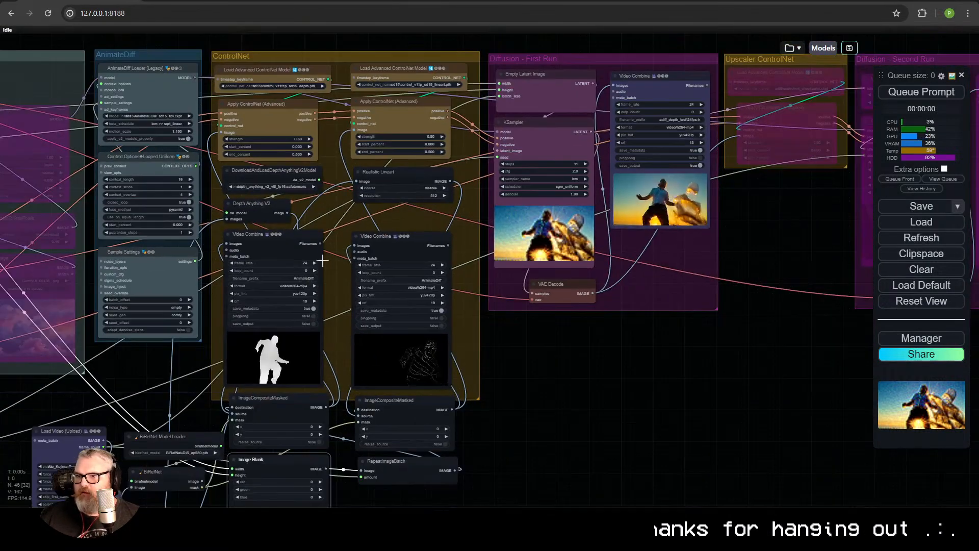
scroll(382, 202, up, 3)
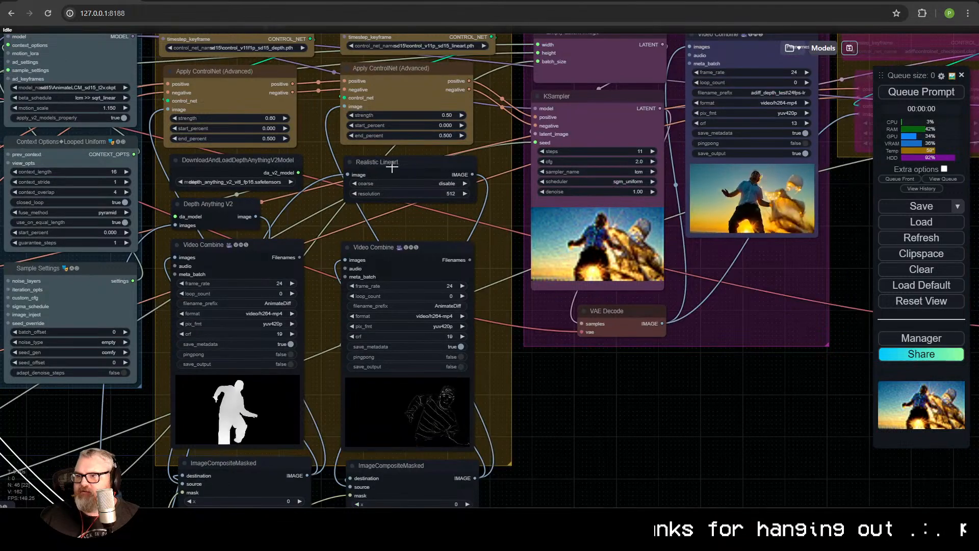
drag(392, 165, 392, 161)
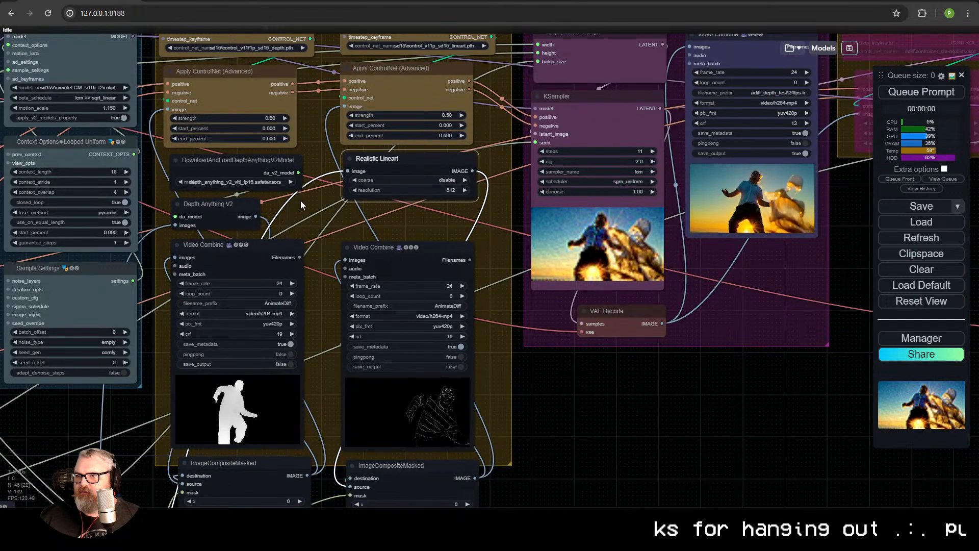
Trace the connections between the preprocessors, composite nodes and ControlNets, checking the Realistic Lineart and Depth Anything V2 inputs
drag(199, 294, 332, 219)
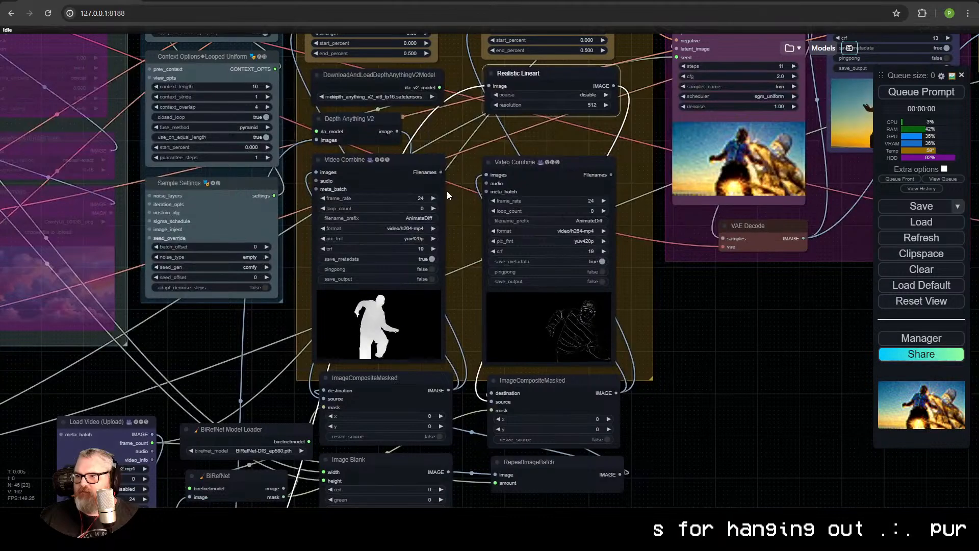
scroll(447, 199, up, 1)
drag(408, 299, 518, 132)
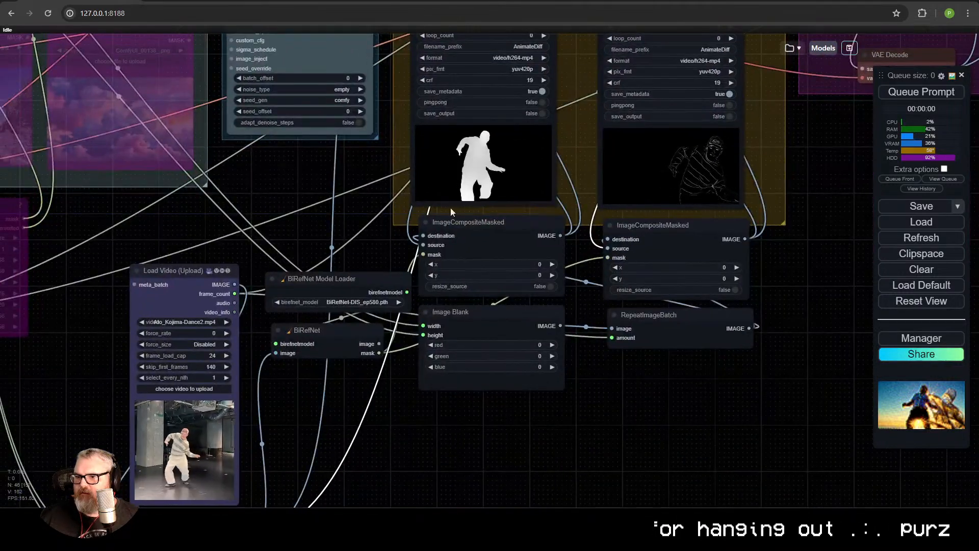
scroll(428, 278, down, 3)
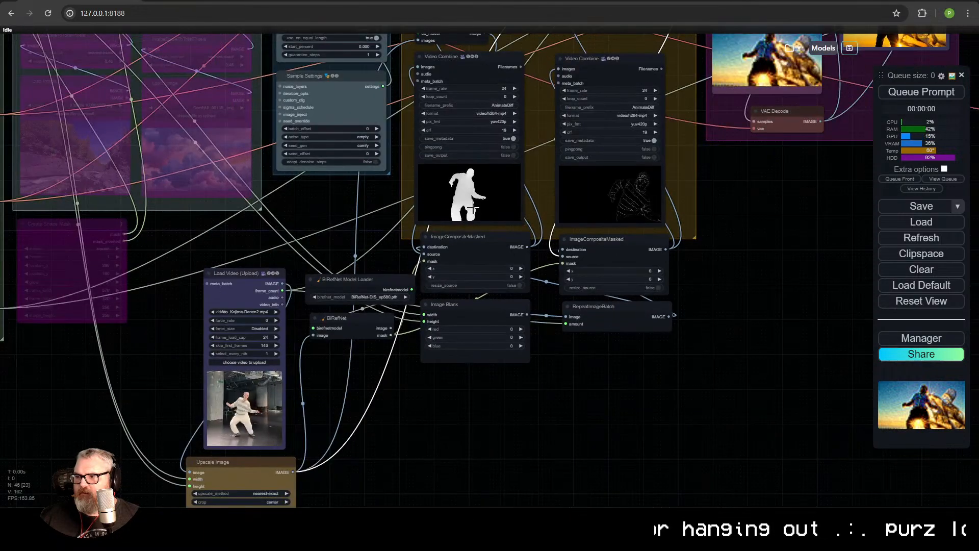
drag(522, 198, 455, 278)
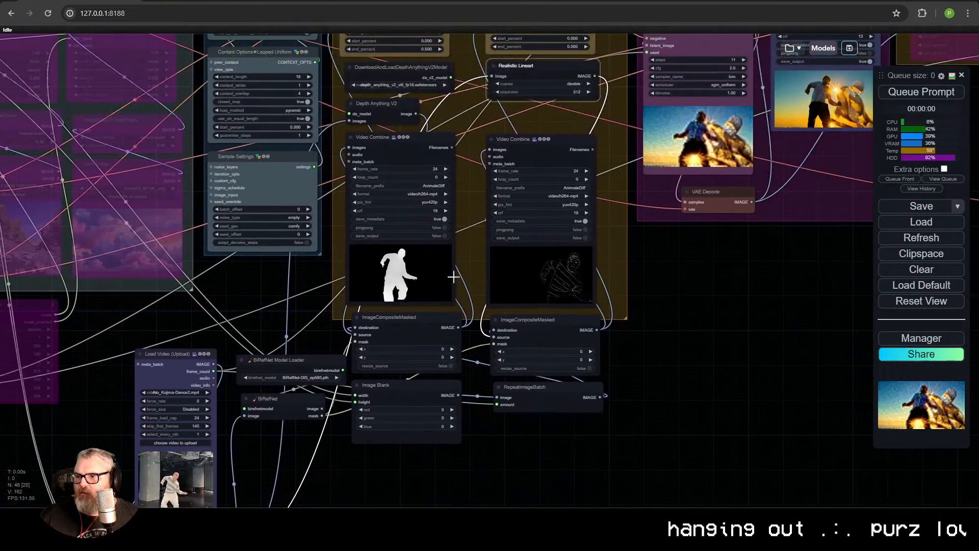
drag(582, 389, 449, 466)
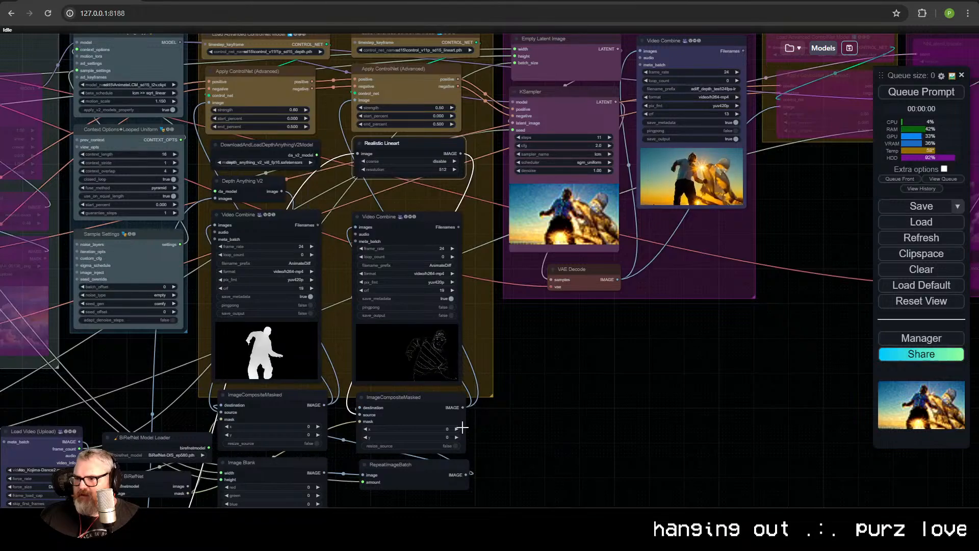
drag(462, 407, 466, 406)
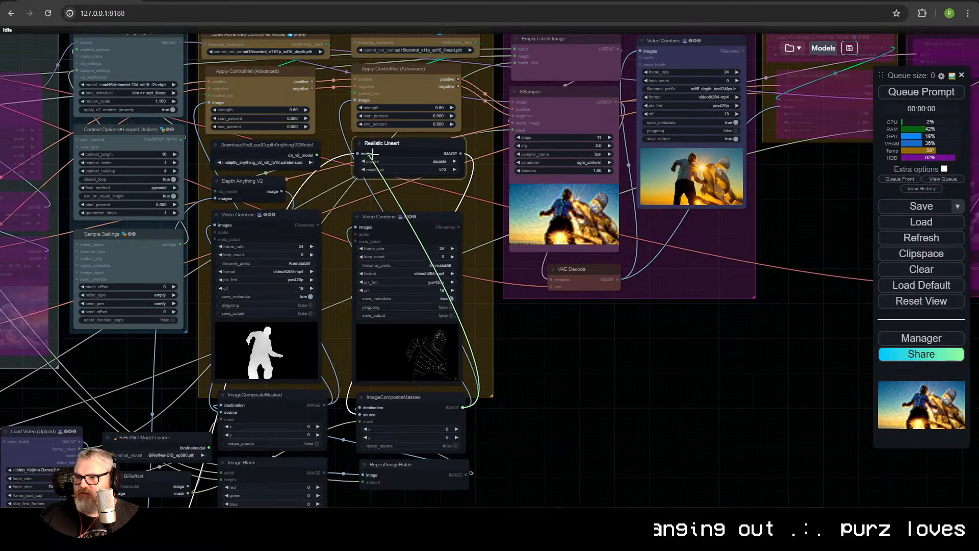
drag(341, 351, 375, 252)
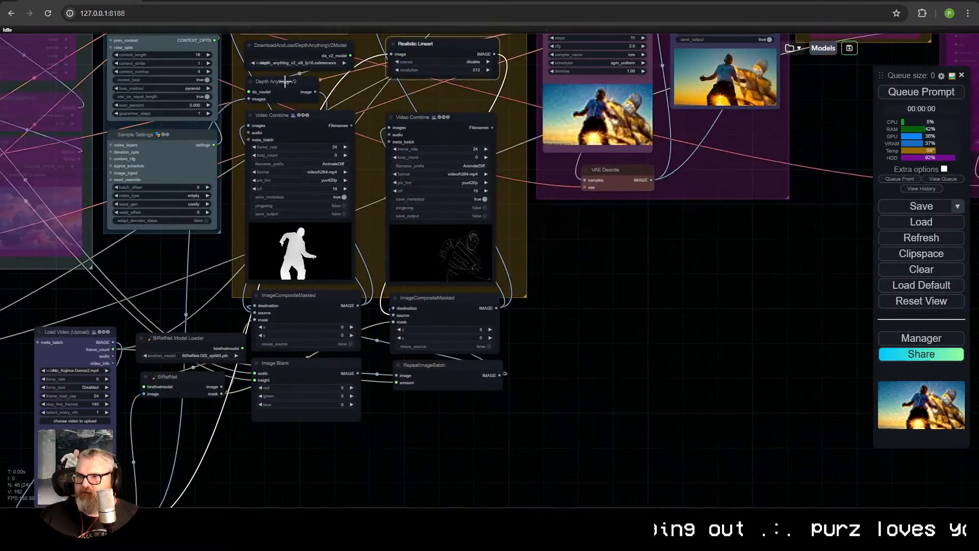
click(284, 82)
drag(247, 340, 186, 410)
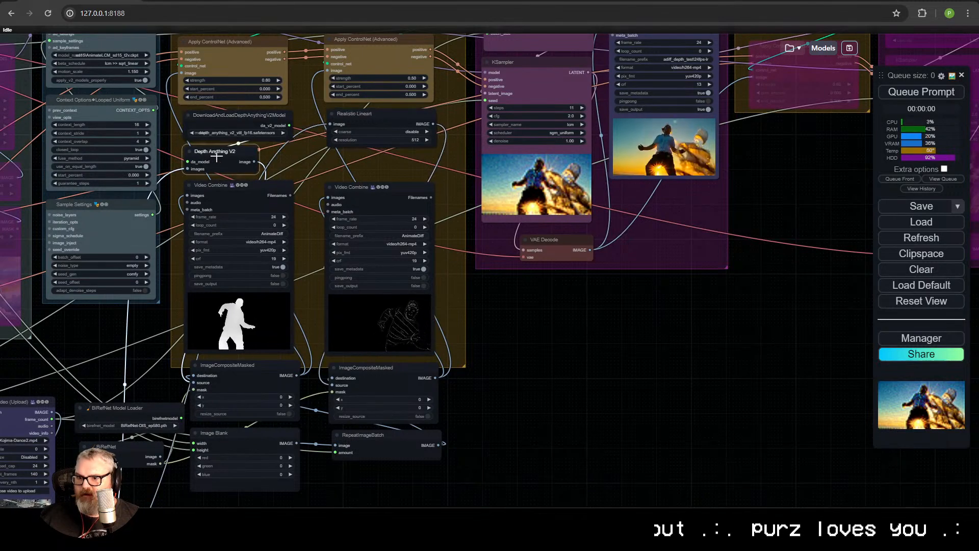
Set resize_source to true on both ImageCompositeMasked nodes and queue the prompt
scroll(417, 366, up, 10)
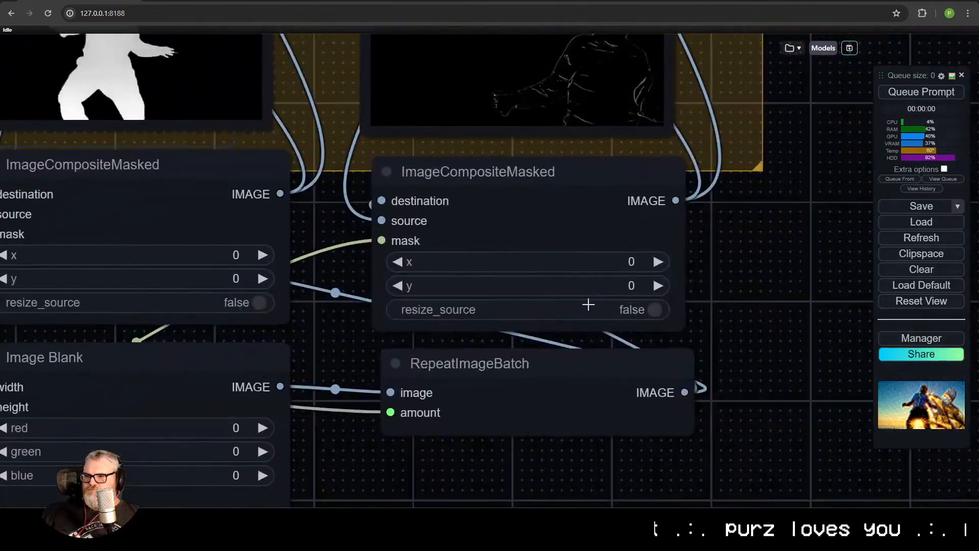
click(587, 305)
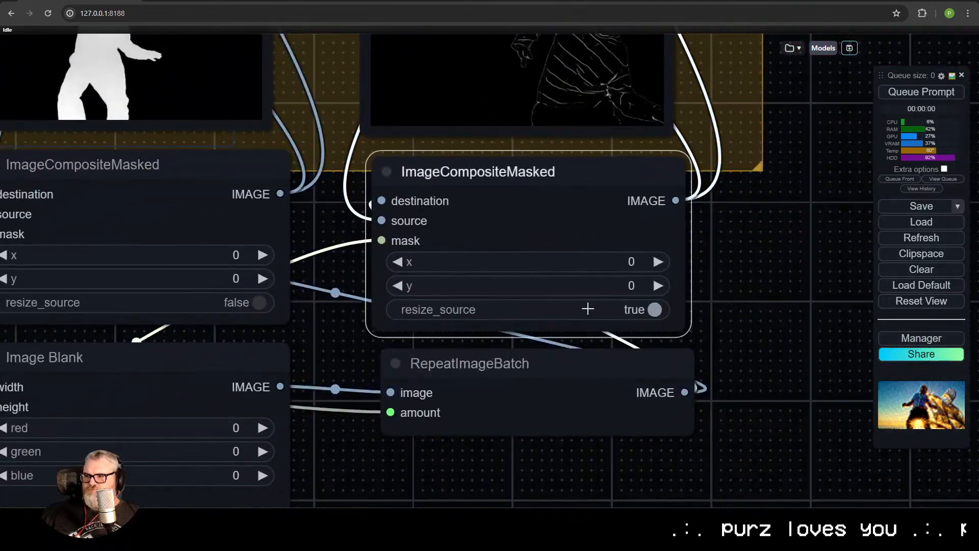
key(ctrl+Return)
scroll(530, 219, down, 5)
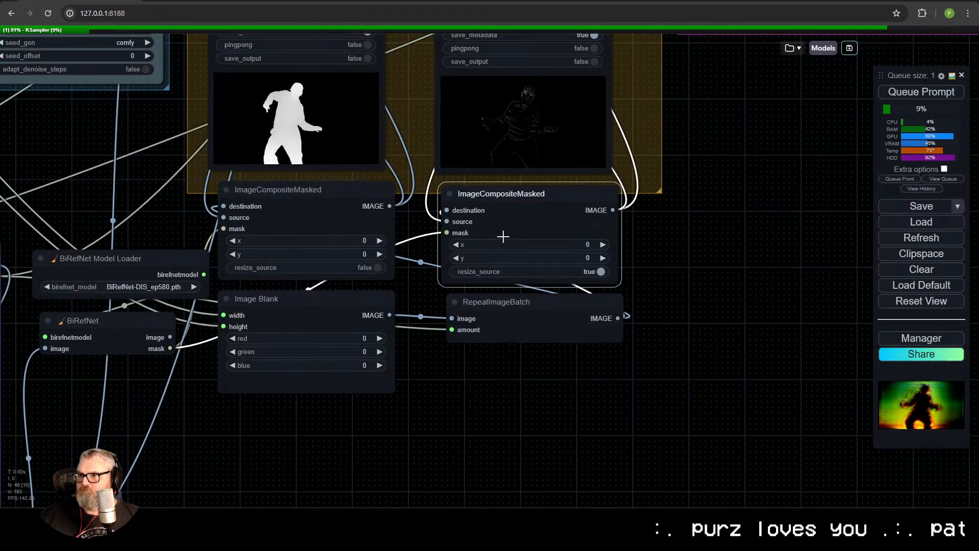
drag(630, 226, 348, 342)
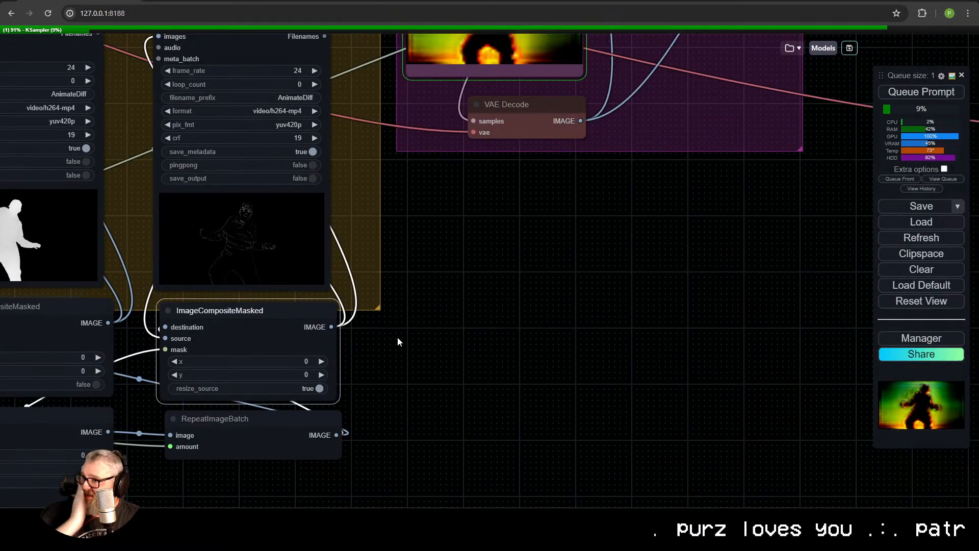
scroll(365, 428, down, 5)
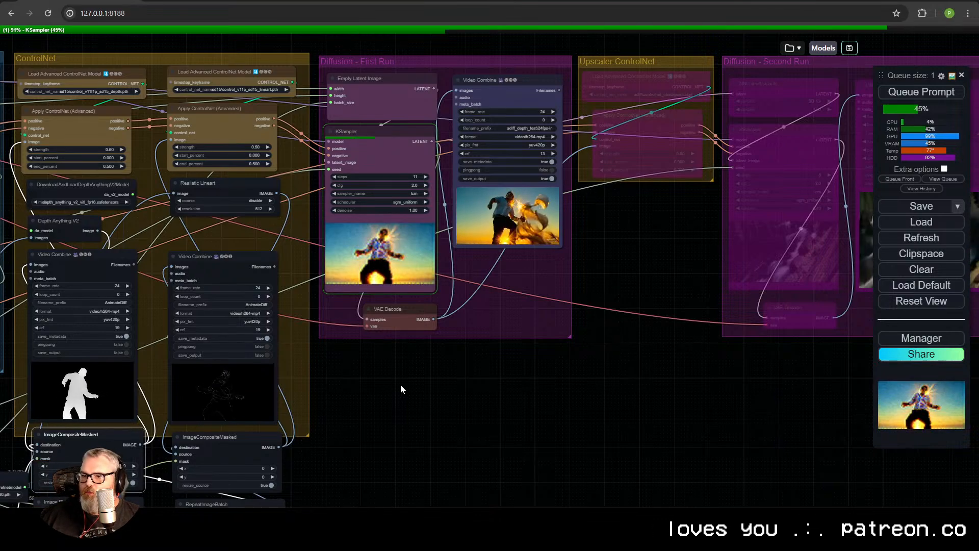
drag(400, 387, 616, 346)
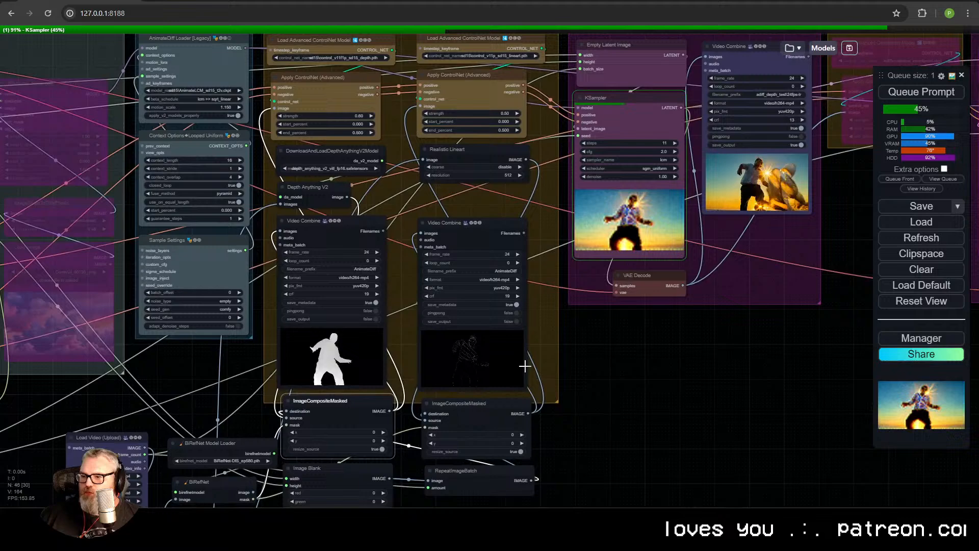
Examine the lineart preview, the re-rendered animation in the Diffusion - First Run group's Video Combine, and the compositing section of the graph
right_click(475, 229)
click(495, 242)
scroll(476, 405, up, 10)
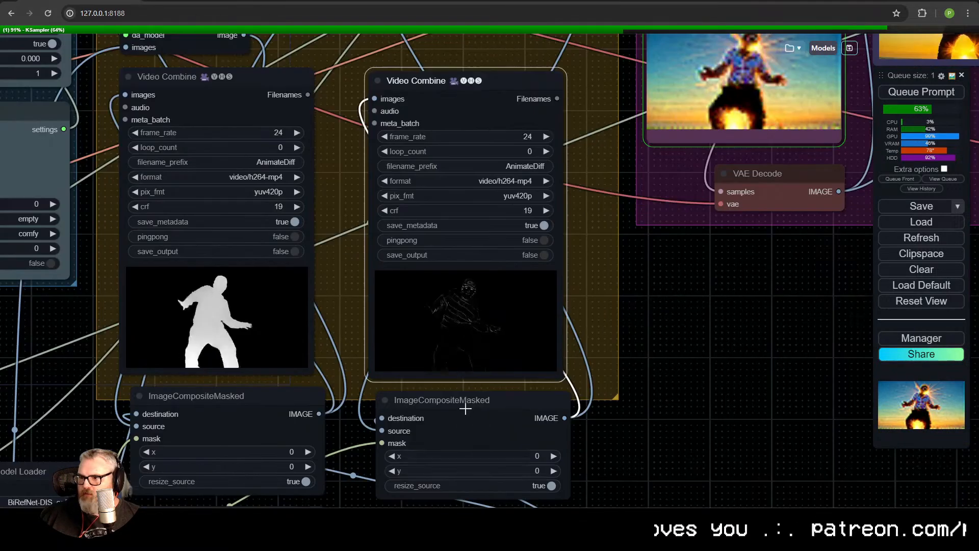
scroll(626, 391, down, 12)
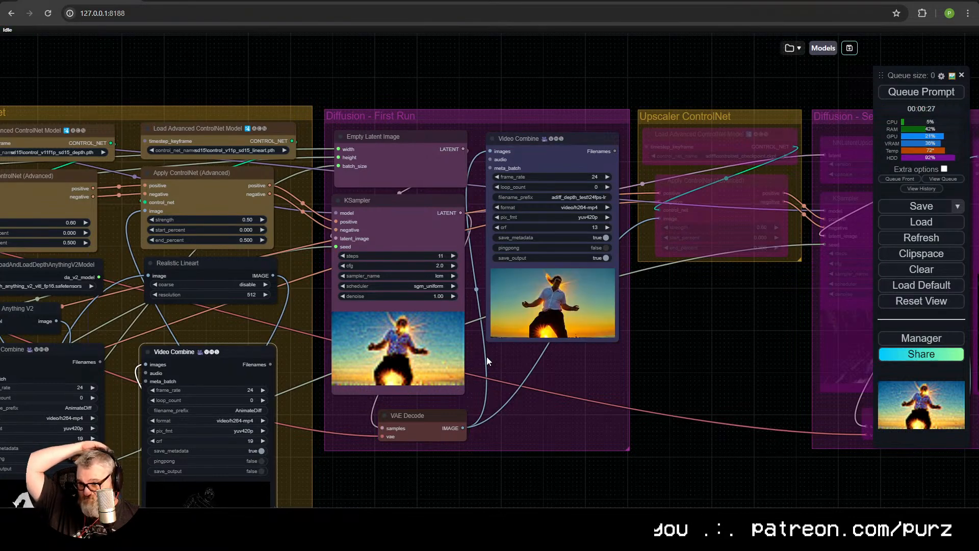
scroll(611, 279, up, 8)
scroll(571, 323, up, 7)
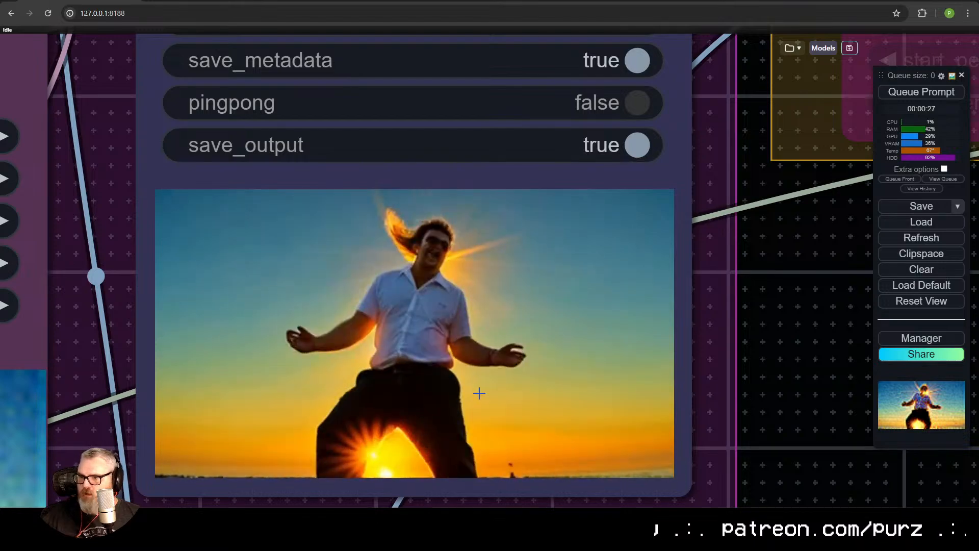
scroll(424, 408, down, 20)
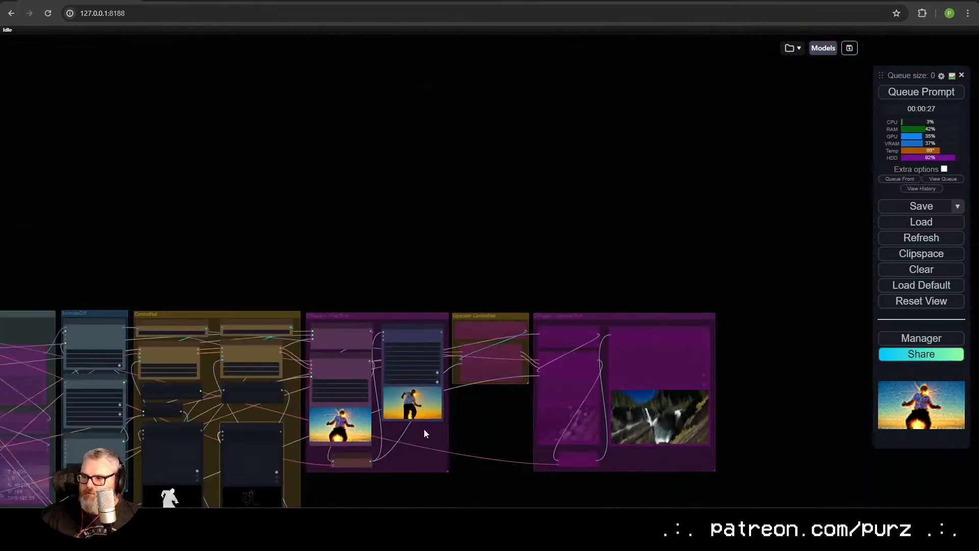
drag(423, 429, 606, 219)
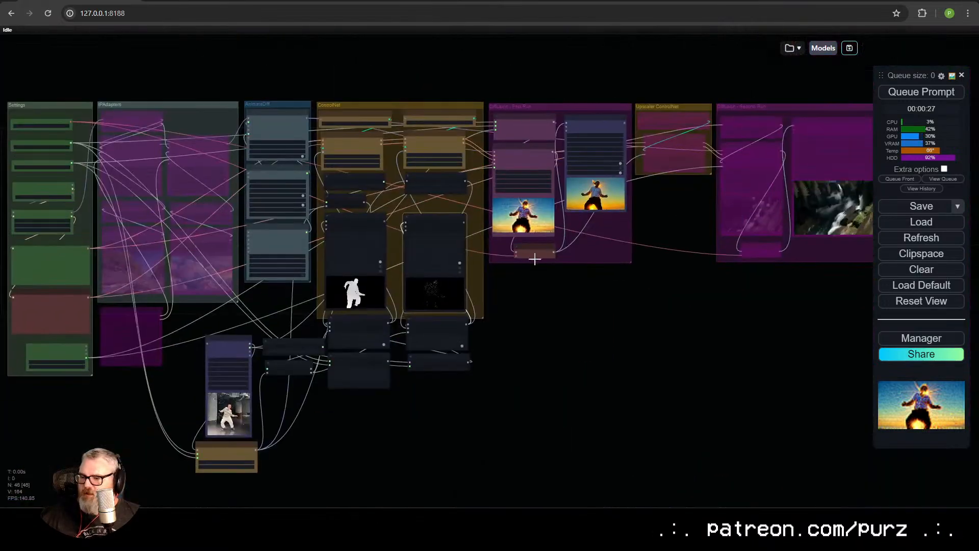
scroll(484, 252, up, 6)
drag(171, 353, 495, 252)
scroll(495, 252, down, 1)
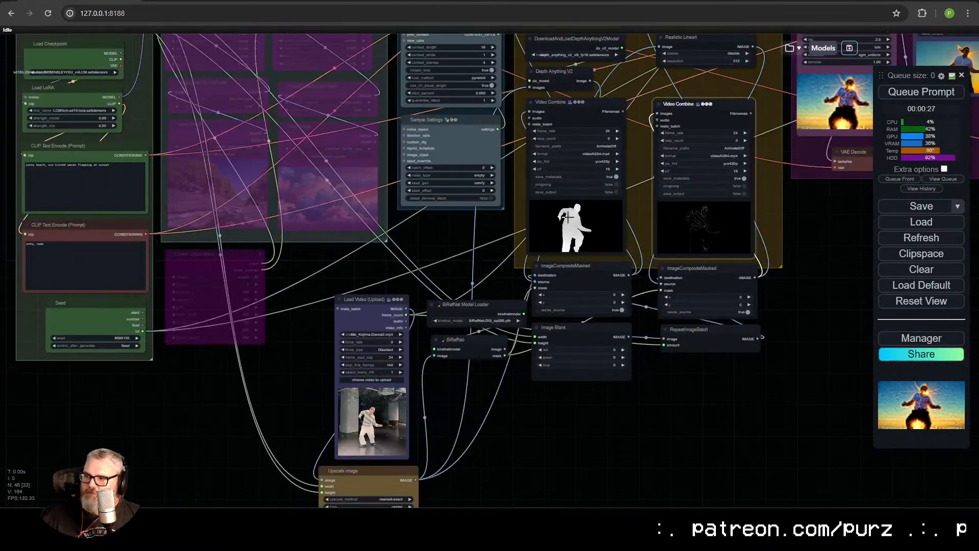
Look over the full workflow layout, from the Settings and IPAdapters groups to the Load Video, BiRefNet and masked compositing nodes
scroll(380, 414, up, 12)
scroll(378, 417, down, 14)
drag(460, 312, 443, 356)
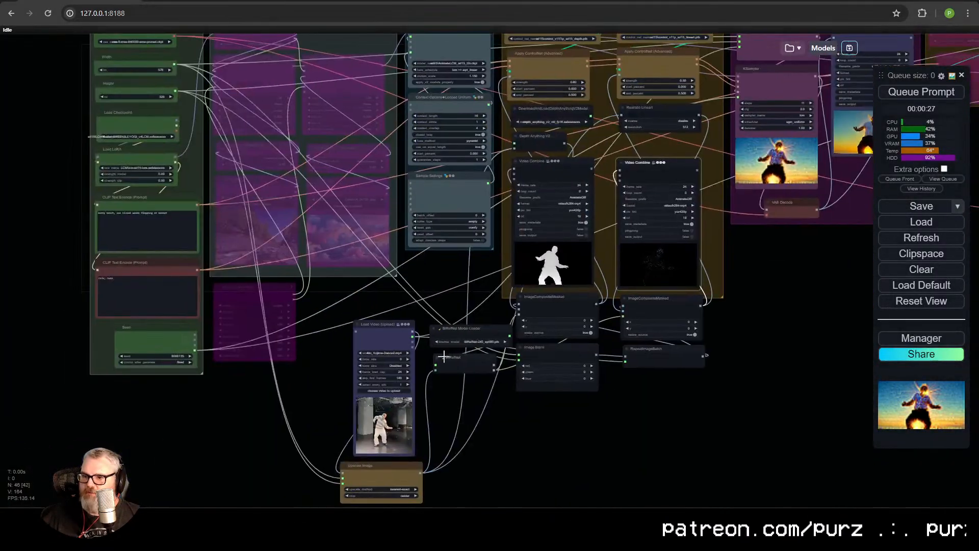
drag(440, 320, 352, 362)
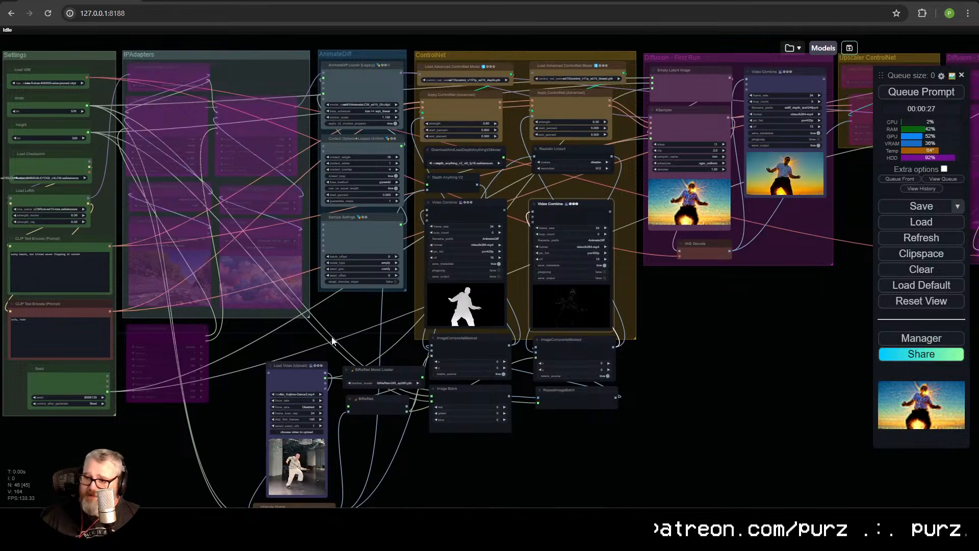
scroll(356, 341, down, 1)
drag(348, 341, 274, 286)
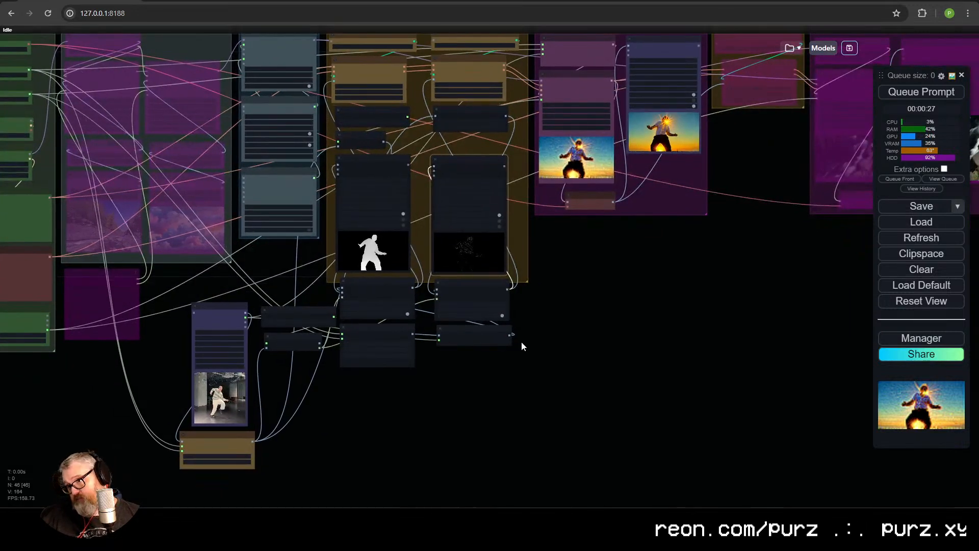
drag(359, 321, 491, 308)
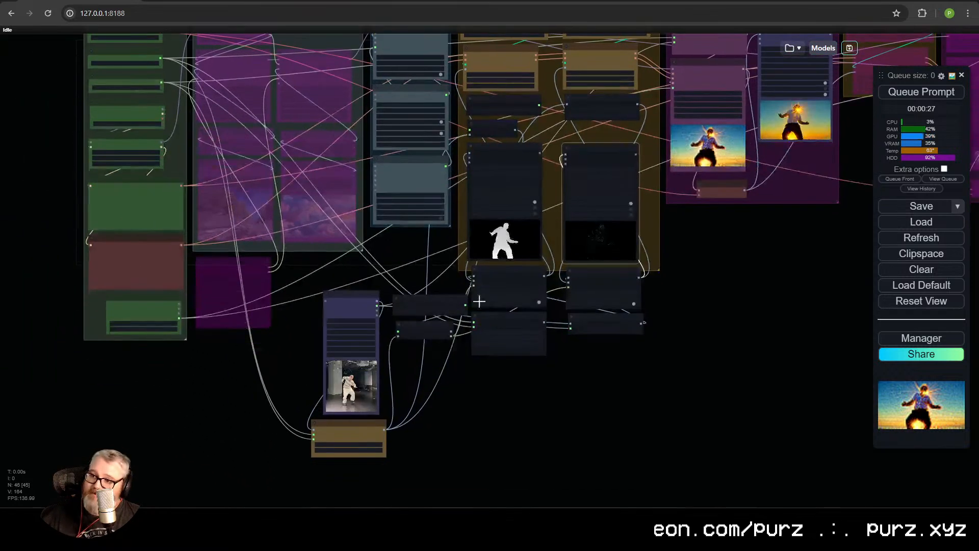
drag(370, 284, 429, 366)
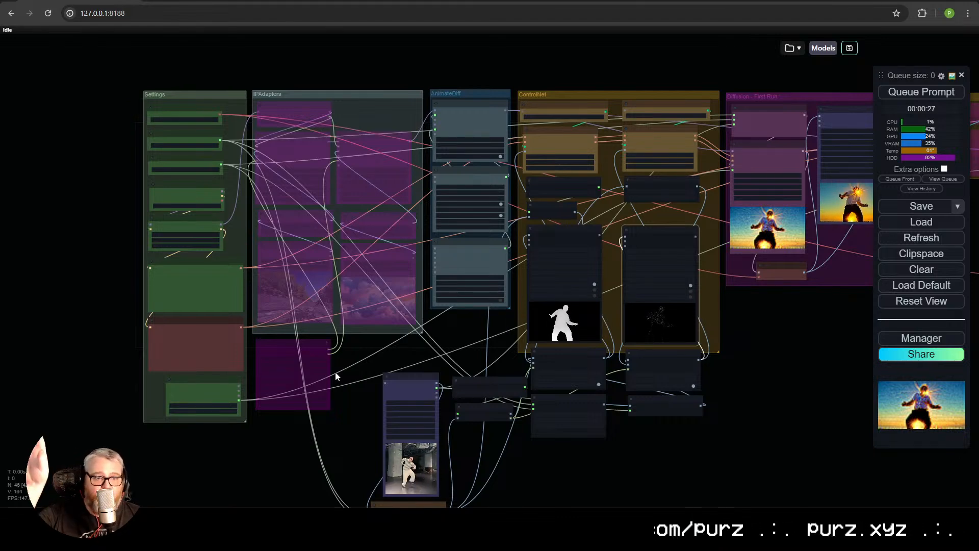
Review the Diffusion - First Run group, the video loading and upscale nodes, and the depth and lineart Video Combine previews
drag(705, 242, 402, 235)
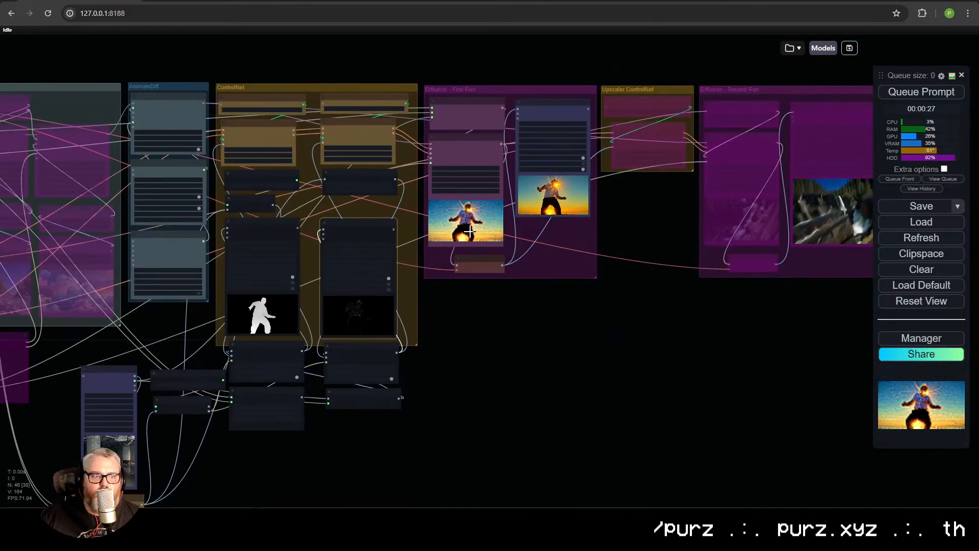
scroll(458, 170, up, 4)
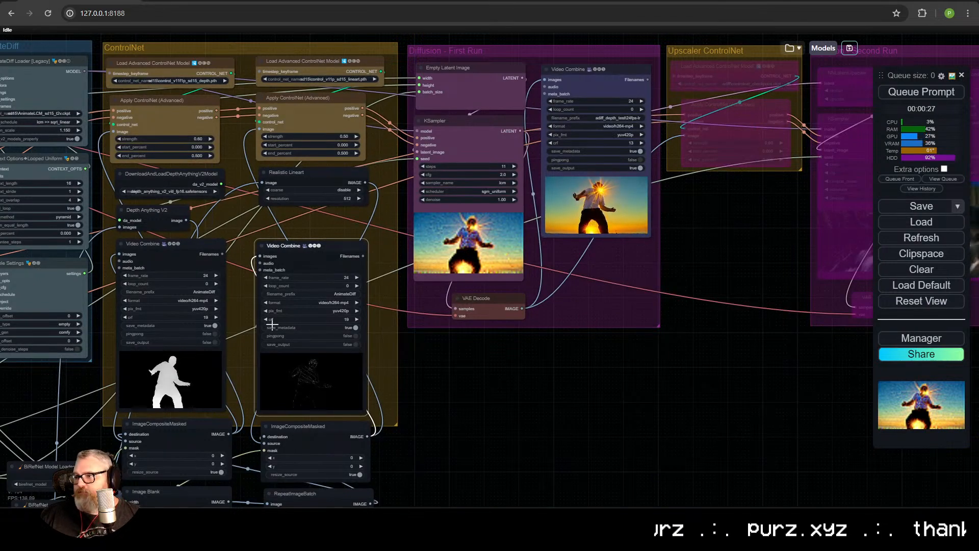
drag(240, 331, 585, 202)
drag(362, 293, 575, 212)
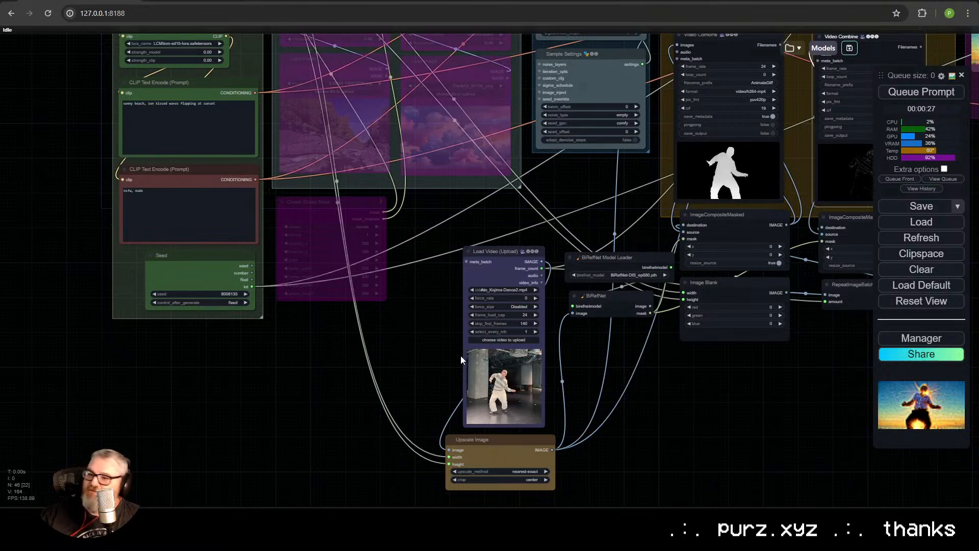
drag(393, 313, 272, 520)
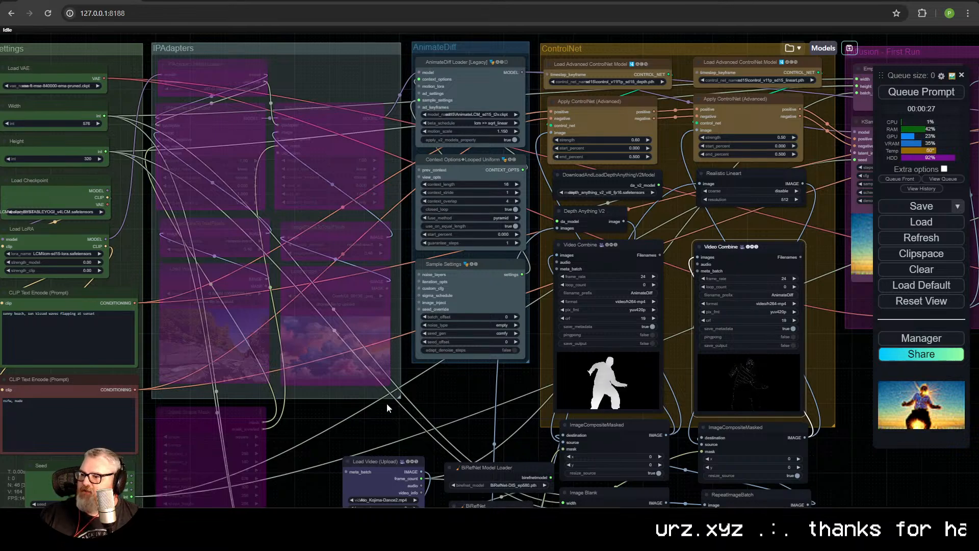
scroll(386, 403, down, 7)
drag(642, 390, 502, 291)
scroll(463, 310, up, 10)
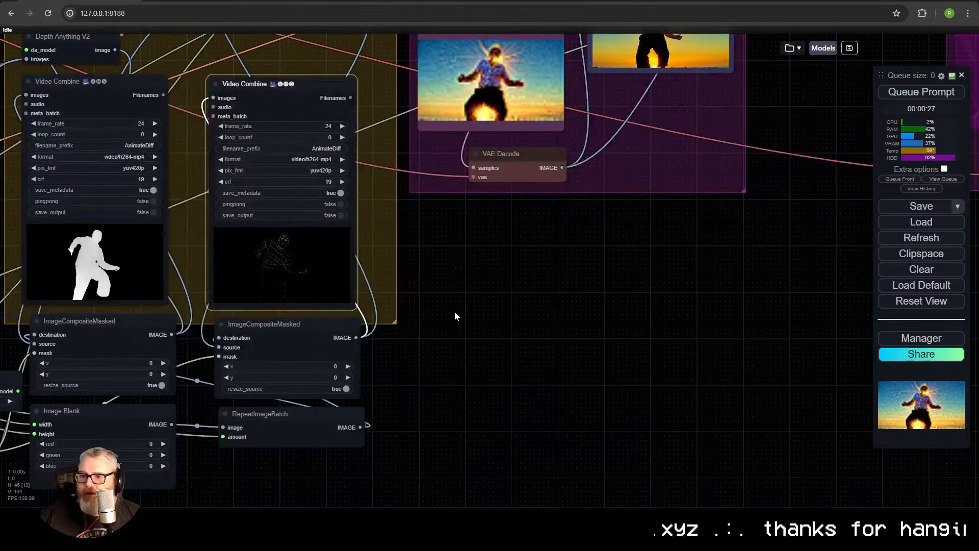